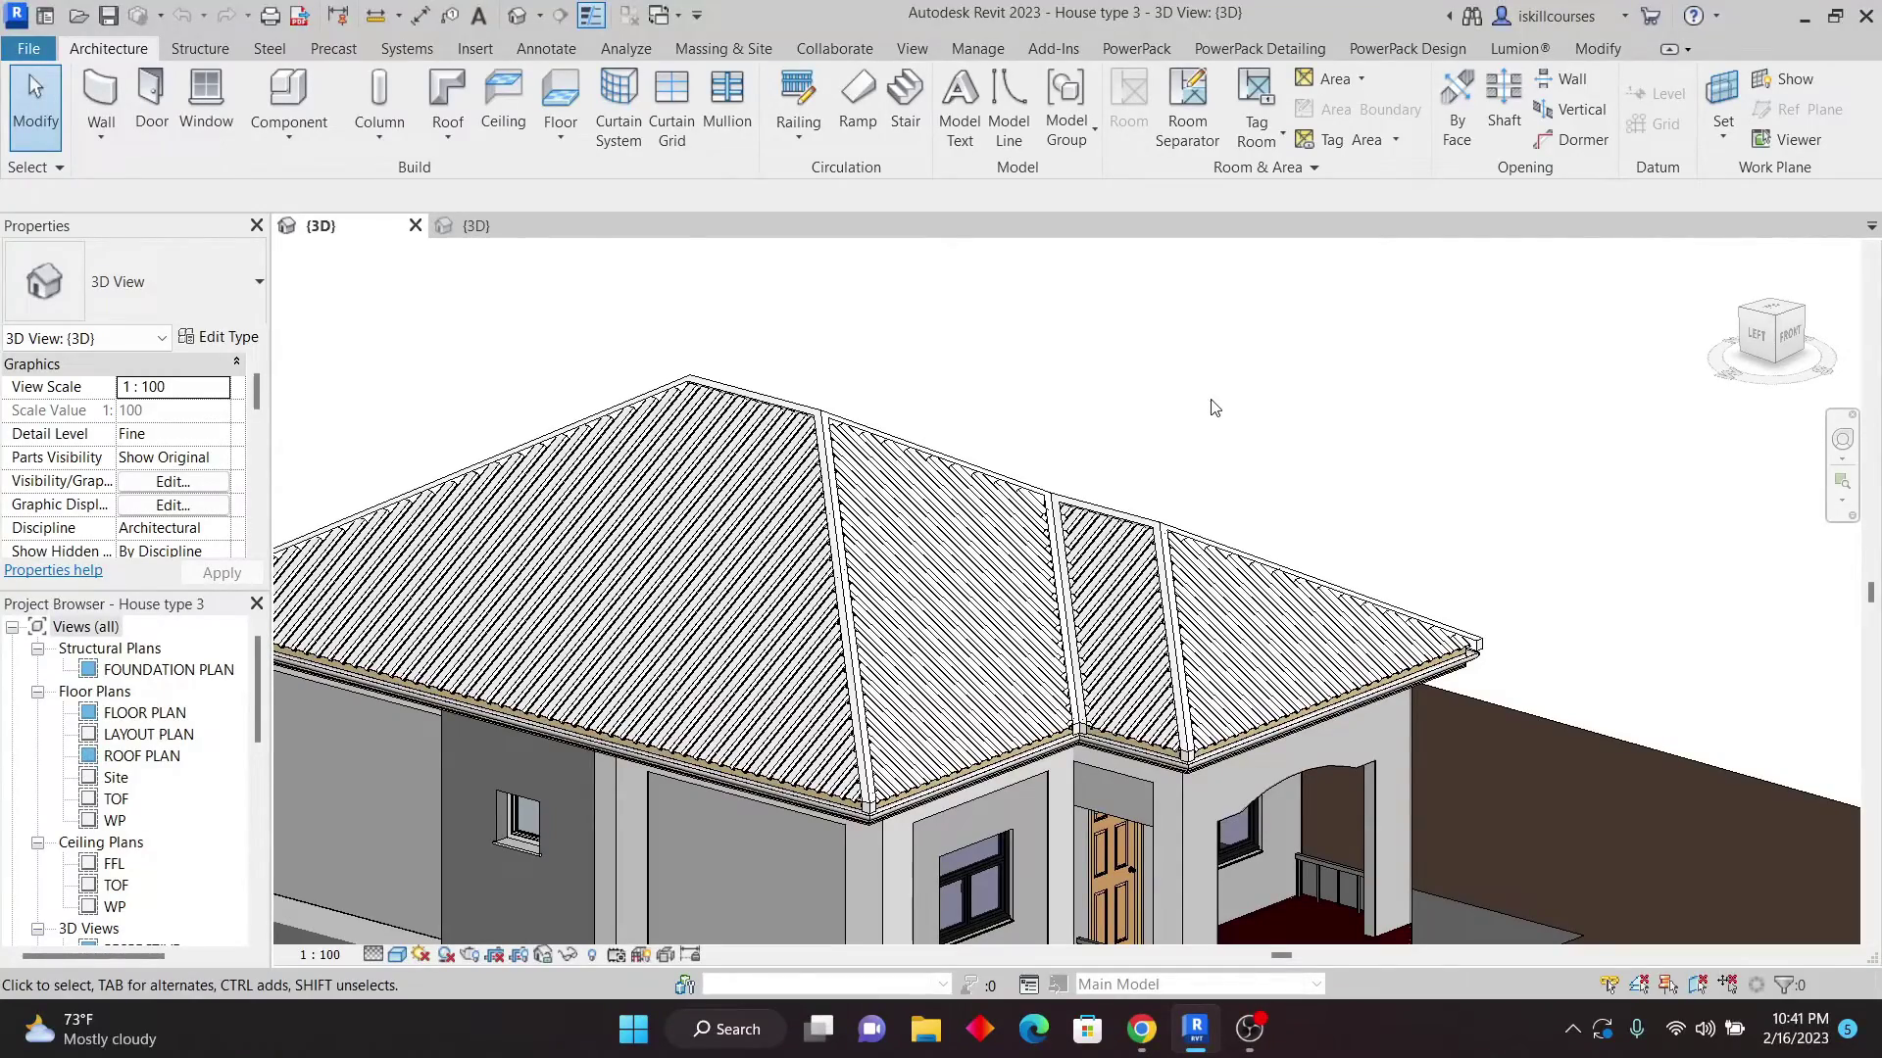
# - Orbit and zoom around the finished house, briefly selecting its roof to inspect it
pyautogui.moveTo(1222, 396)
pyautogui.keyDown('shift'); pyautogui.mouseDown(button='middle')
pyautogui.moveTo(1229, 530)
pyautogui.moveTo(983, 479)
pyautogui.moveTo(1244, 449)
pyautogui.moveTo(1225, 433)
pyautogui.mouseUp(button='middle'); pyautogui.keyUp('shift')
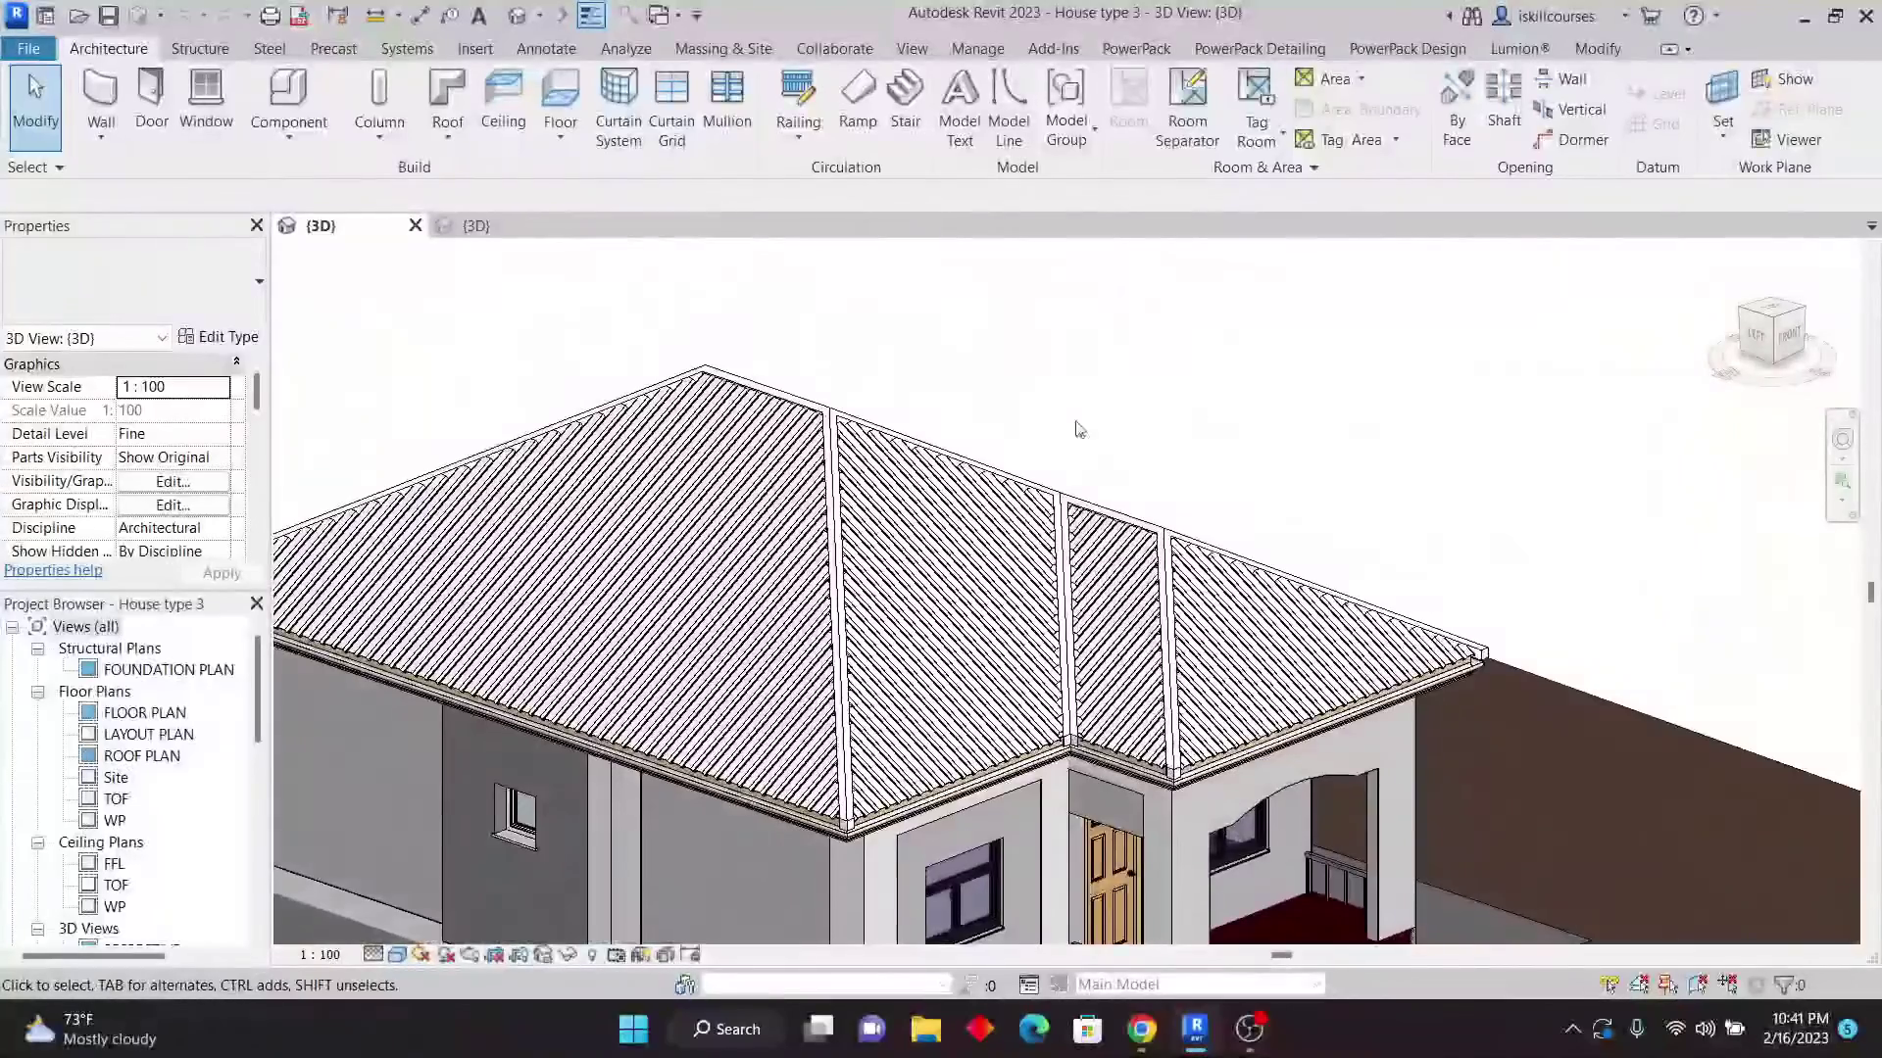
pyautogui.scroll(8, 813, 382)
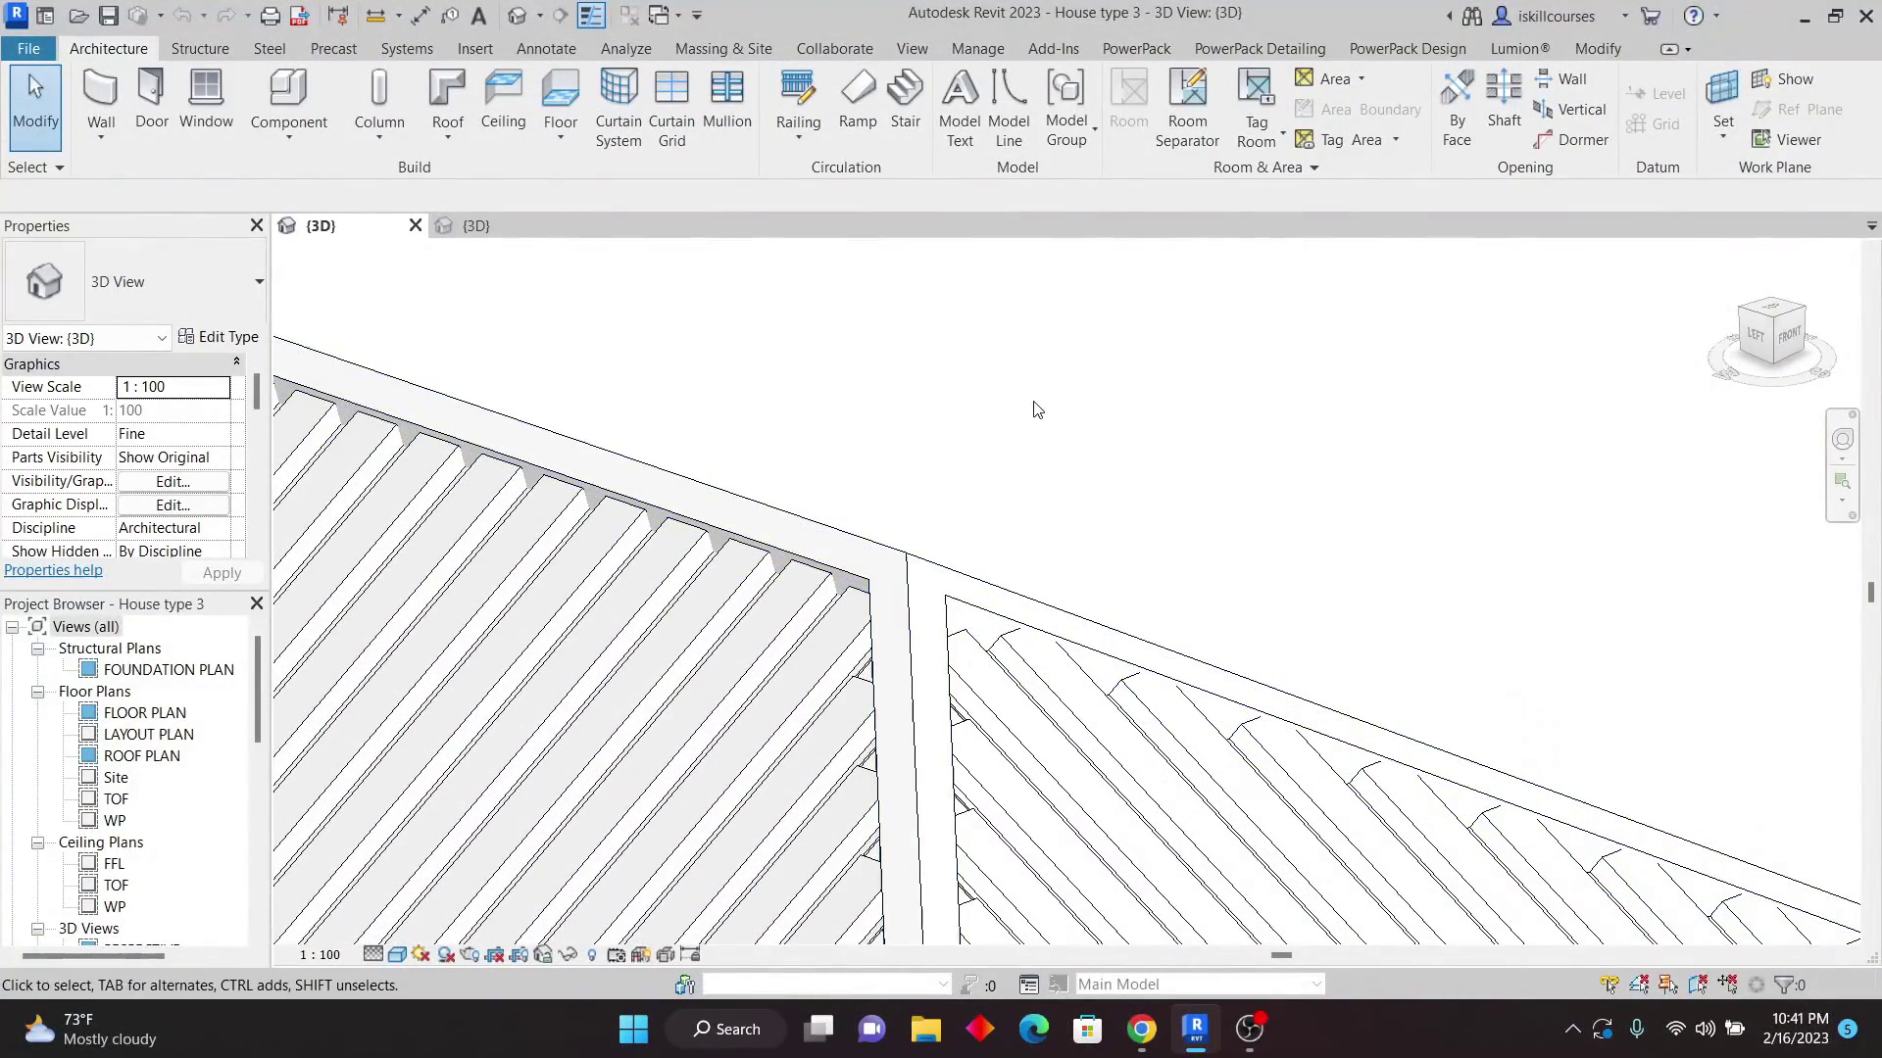
pyautogui.scroll(-2, 1037, 410)
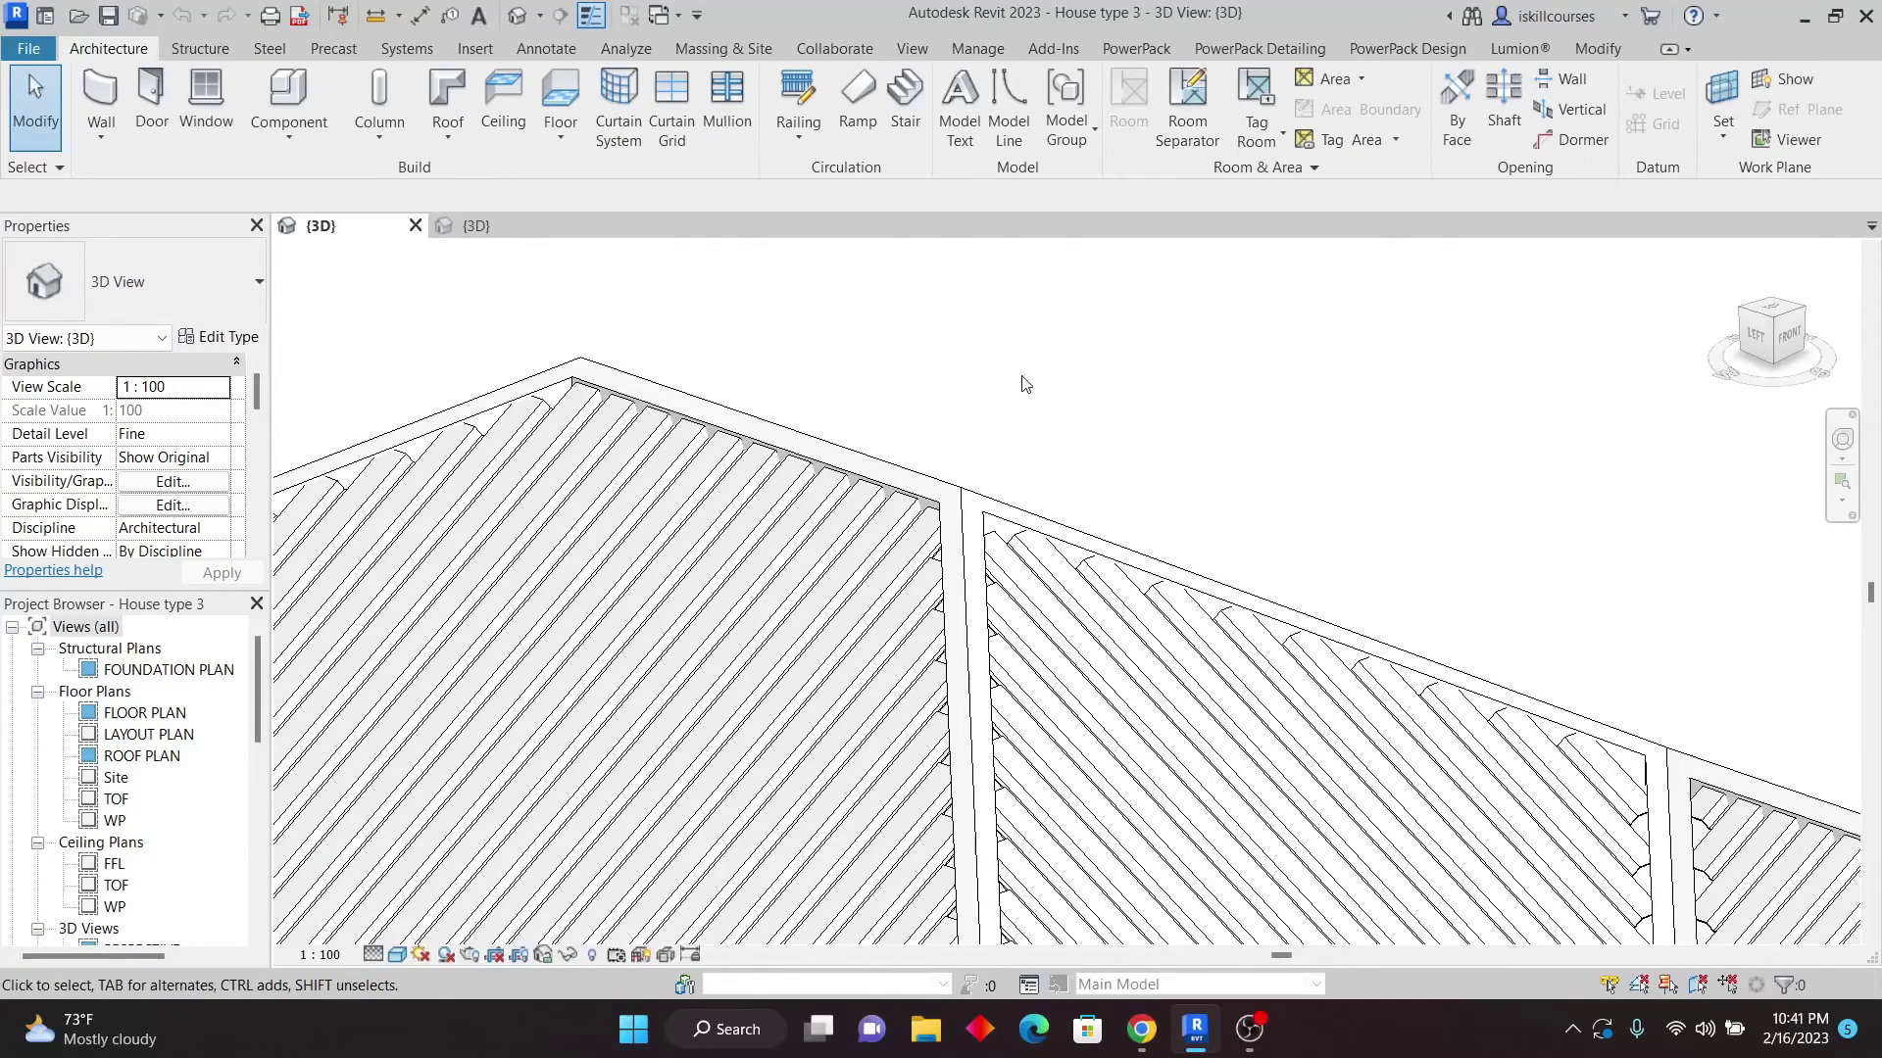
pyautogui.scroll(-1, 960, 378)
pyautogui.scroll(3, 973, 406)
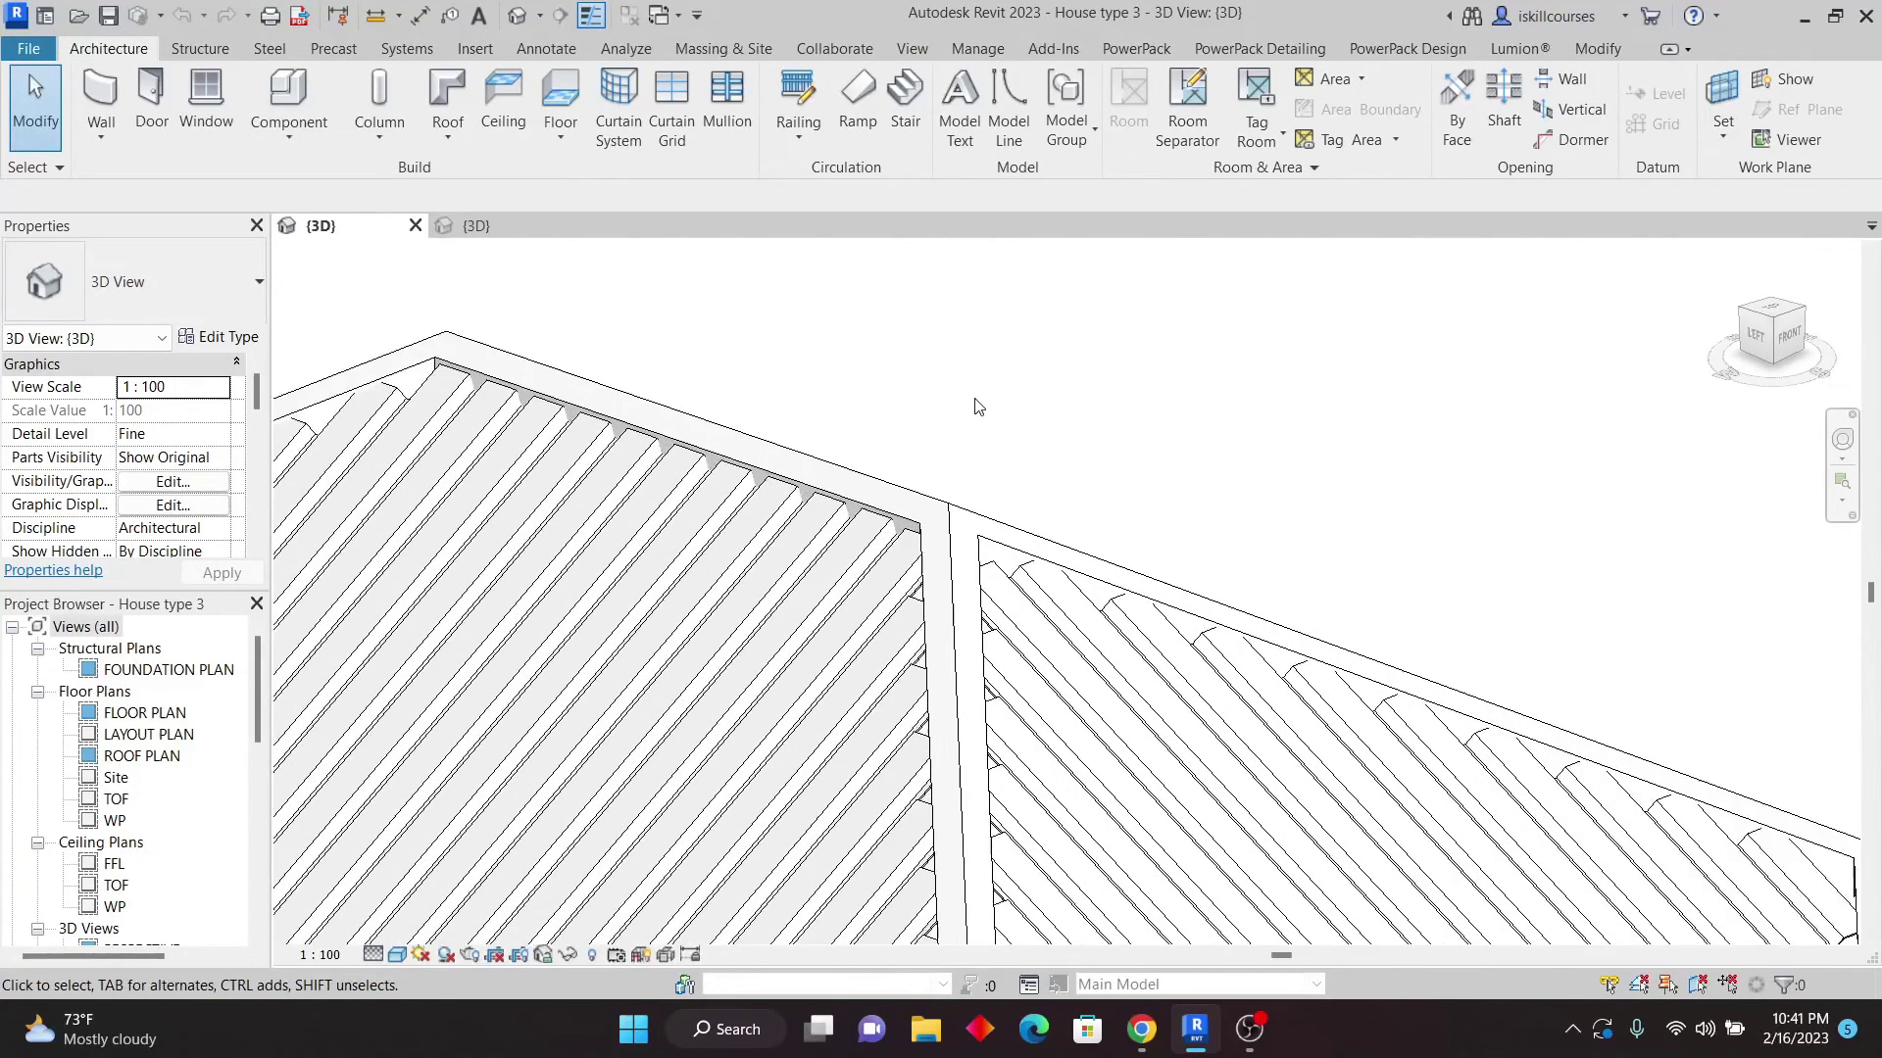
pyautogui.scroll(-3, 839, 474)
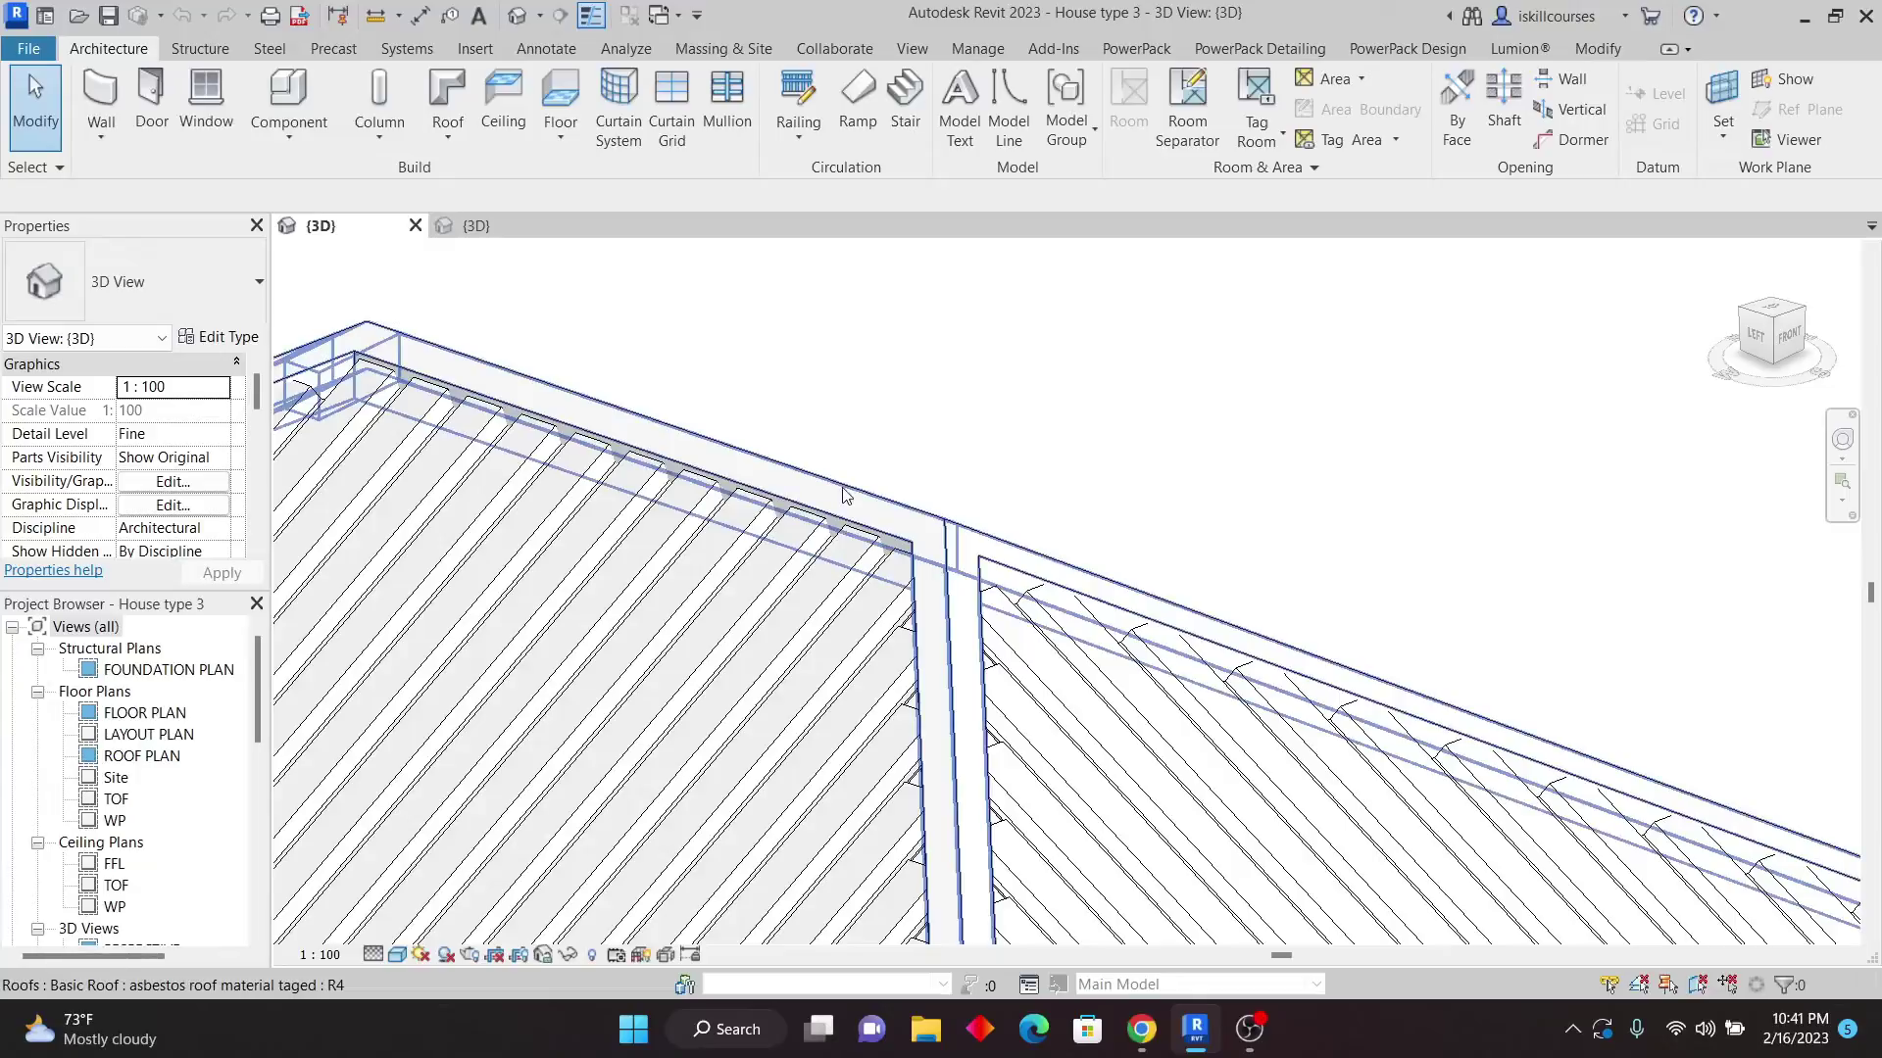
pyautogui.click(958, 415)
pyautogui.scroll(-1, 827, 387)
pyautogui.press('Escape')
pyautogui.scroll(-3, 1225, 549)
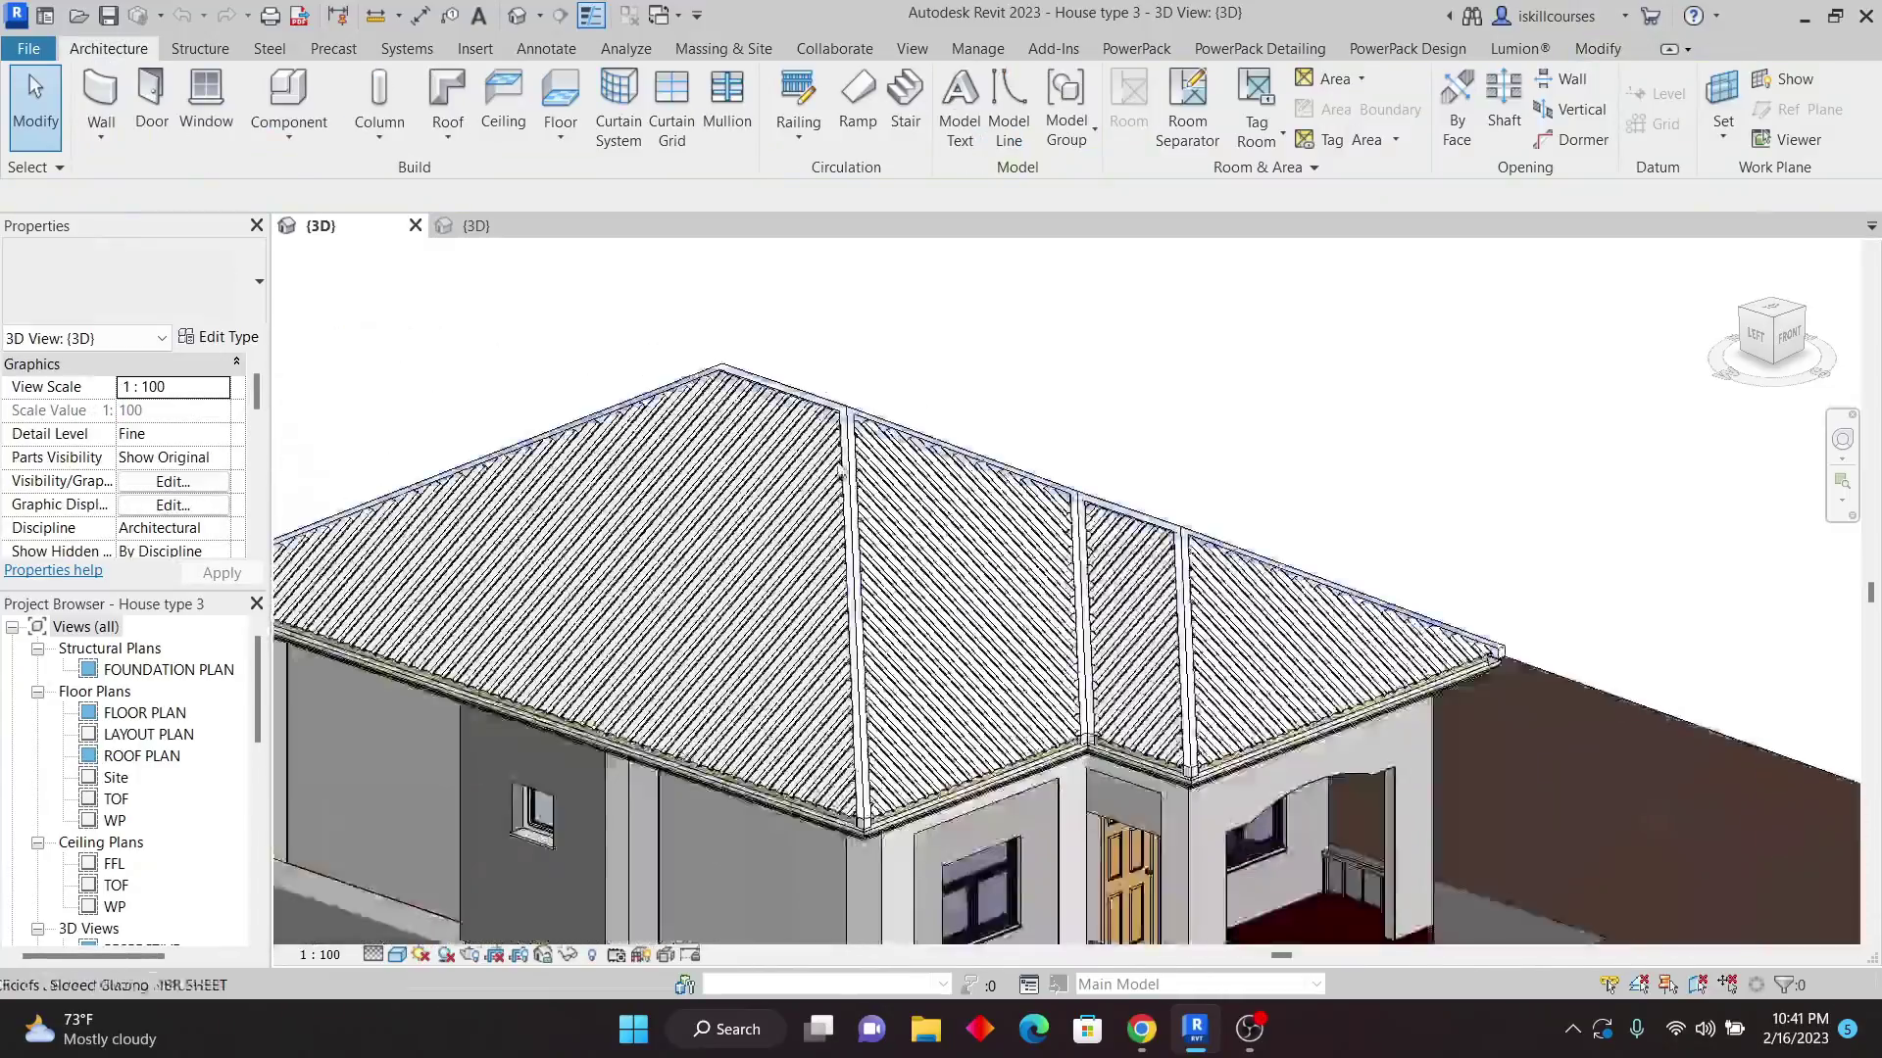
pyautogui.scroll(3, 1225, 549)
pyautogui.scroll(-3, 1225, 549)
pyautogui.scroll(2, 1225, 548)
pyautogui.scroll(3, 1209, 672)
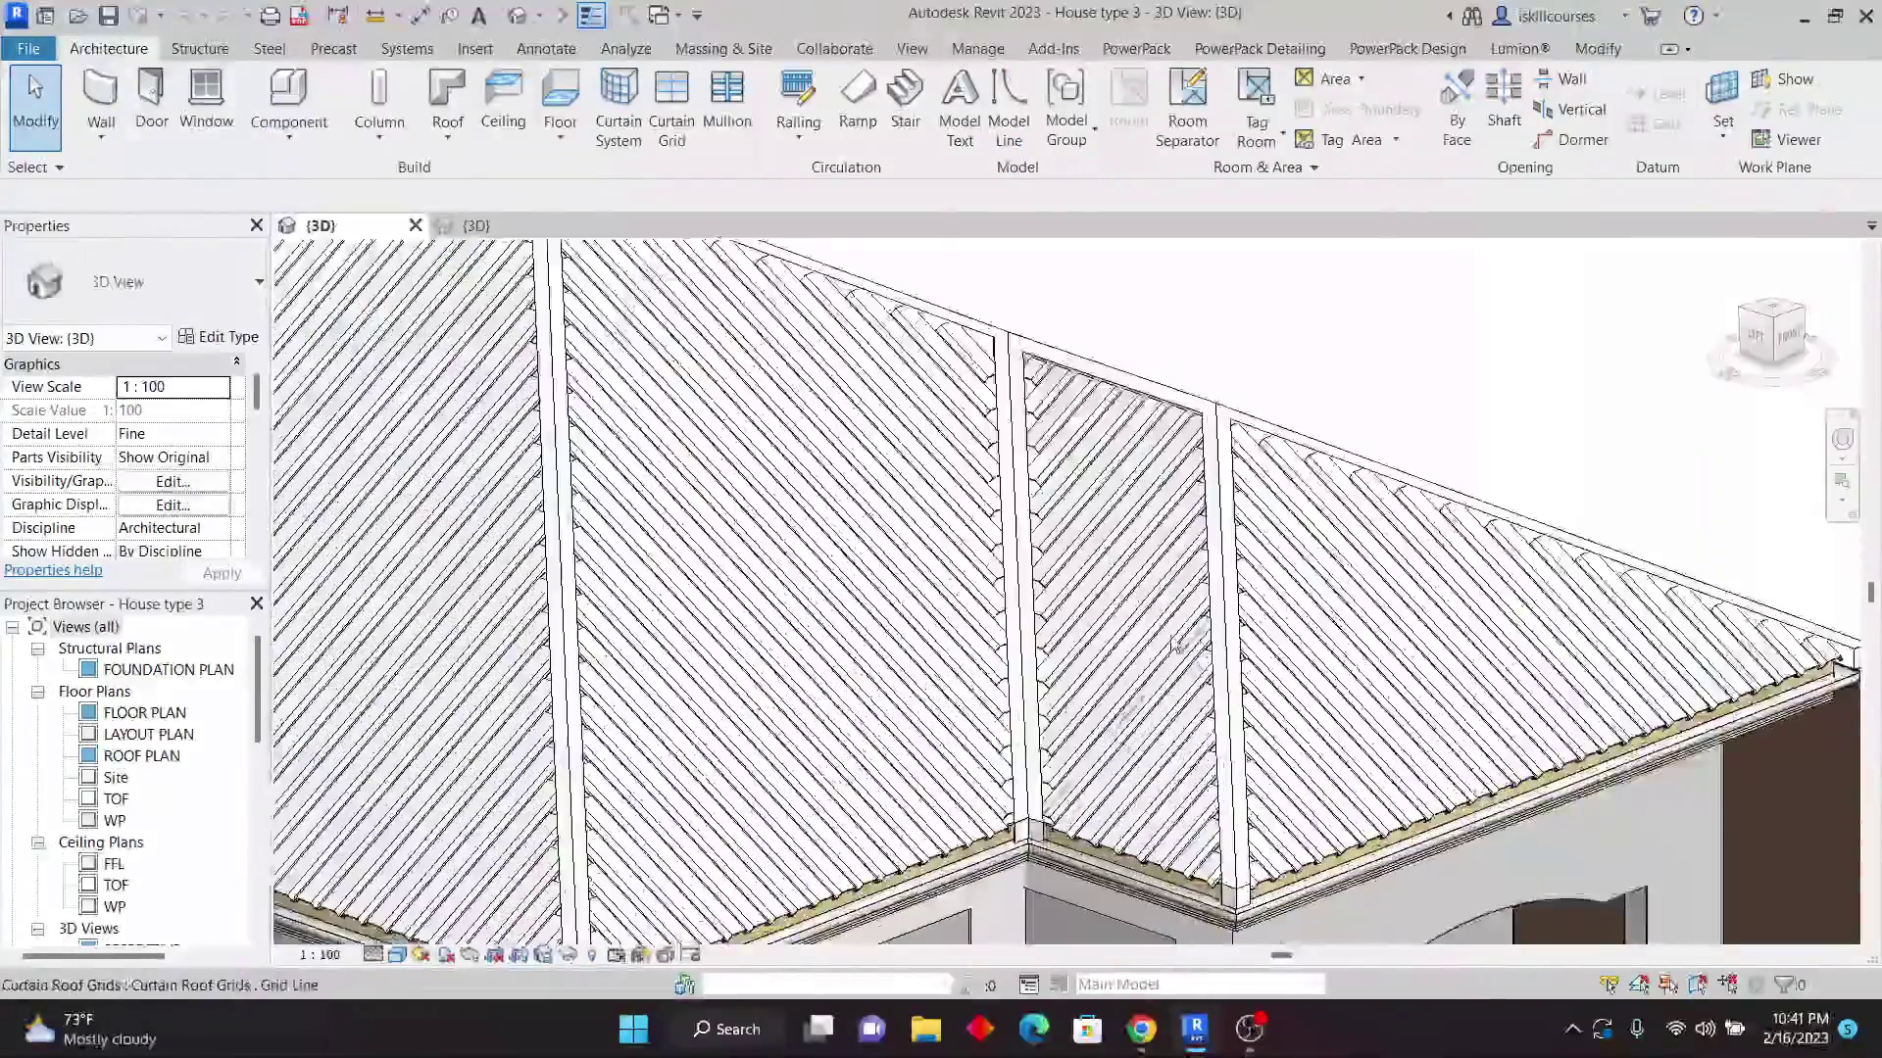
pyautogui.scroll(-1, 1078, 676)
pyautogui.scroll(-5, 1078, 676)
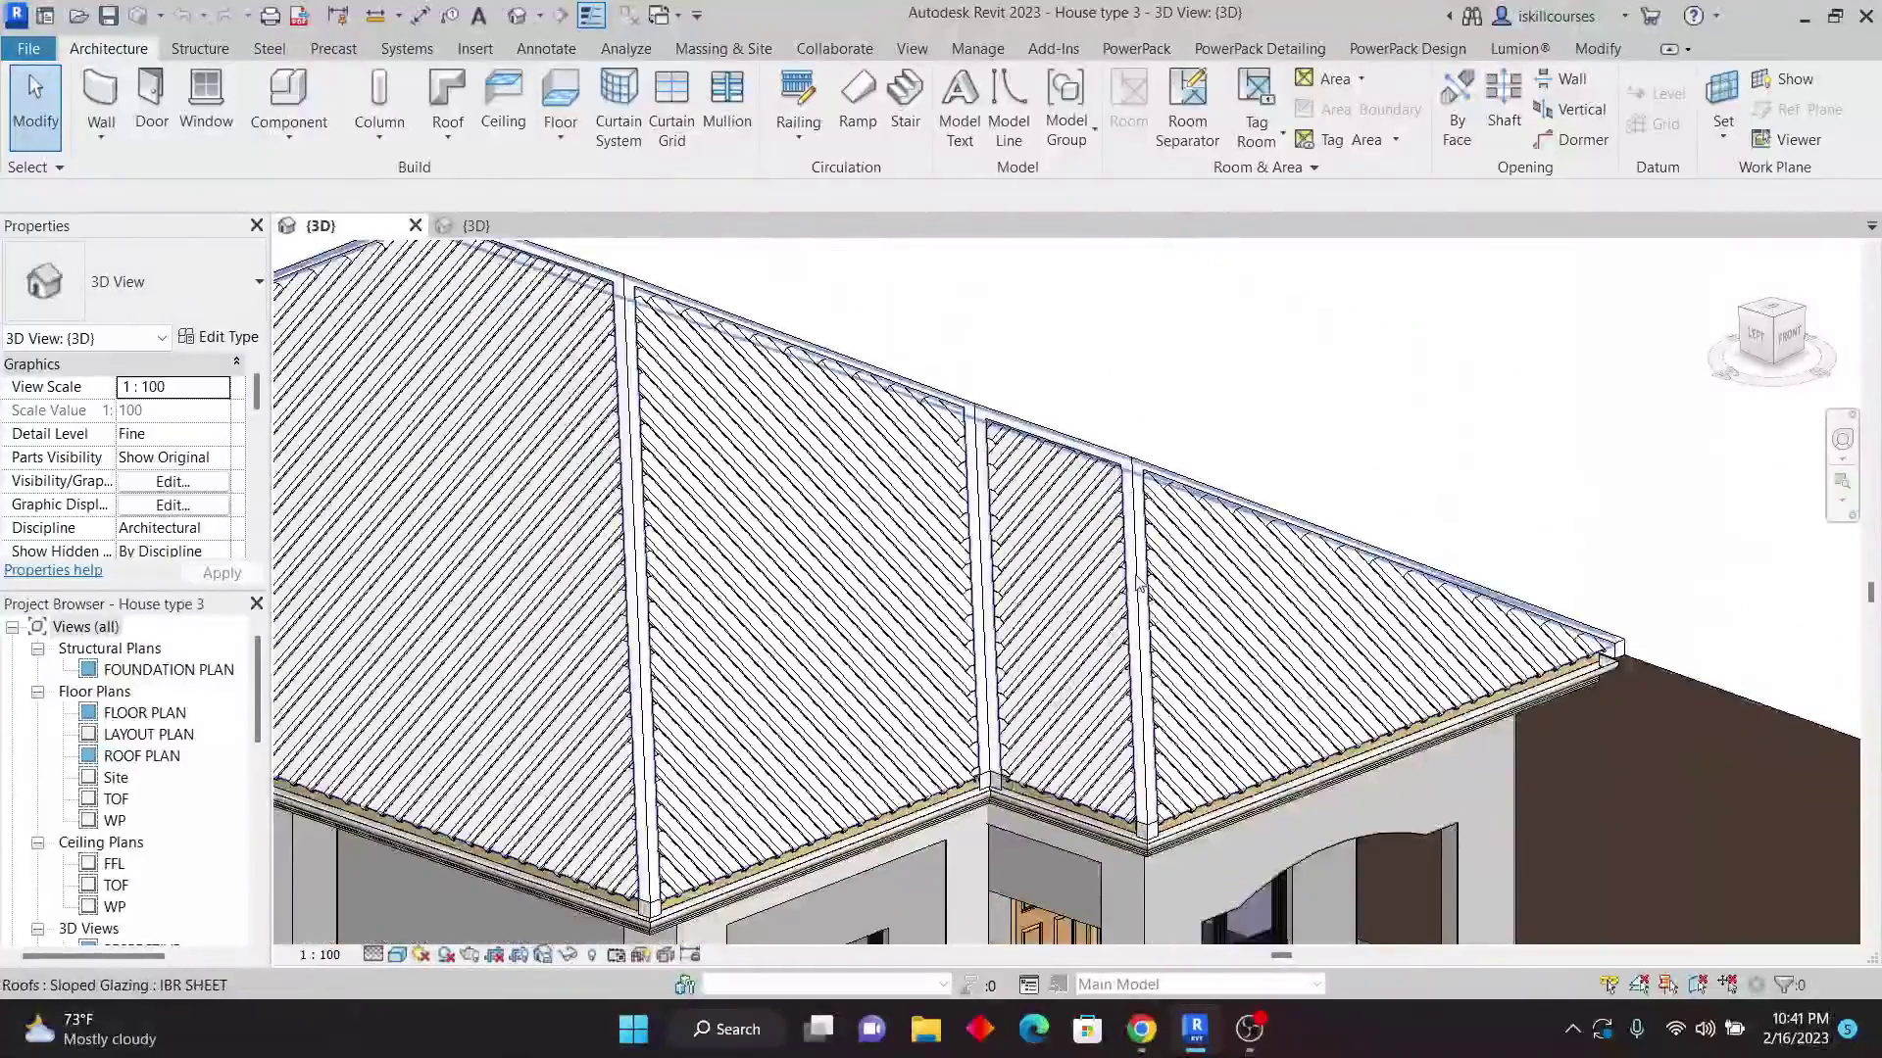
pyautogui.scroll(1, 1310, 428)
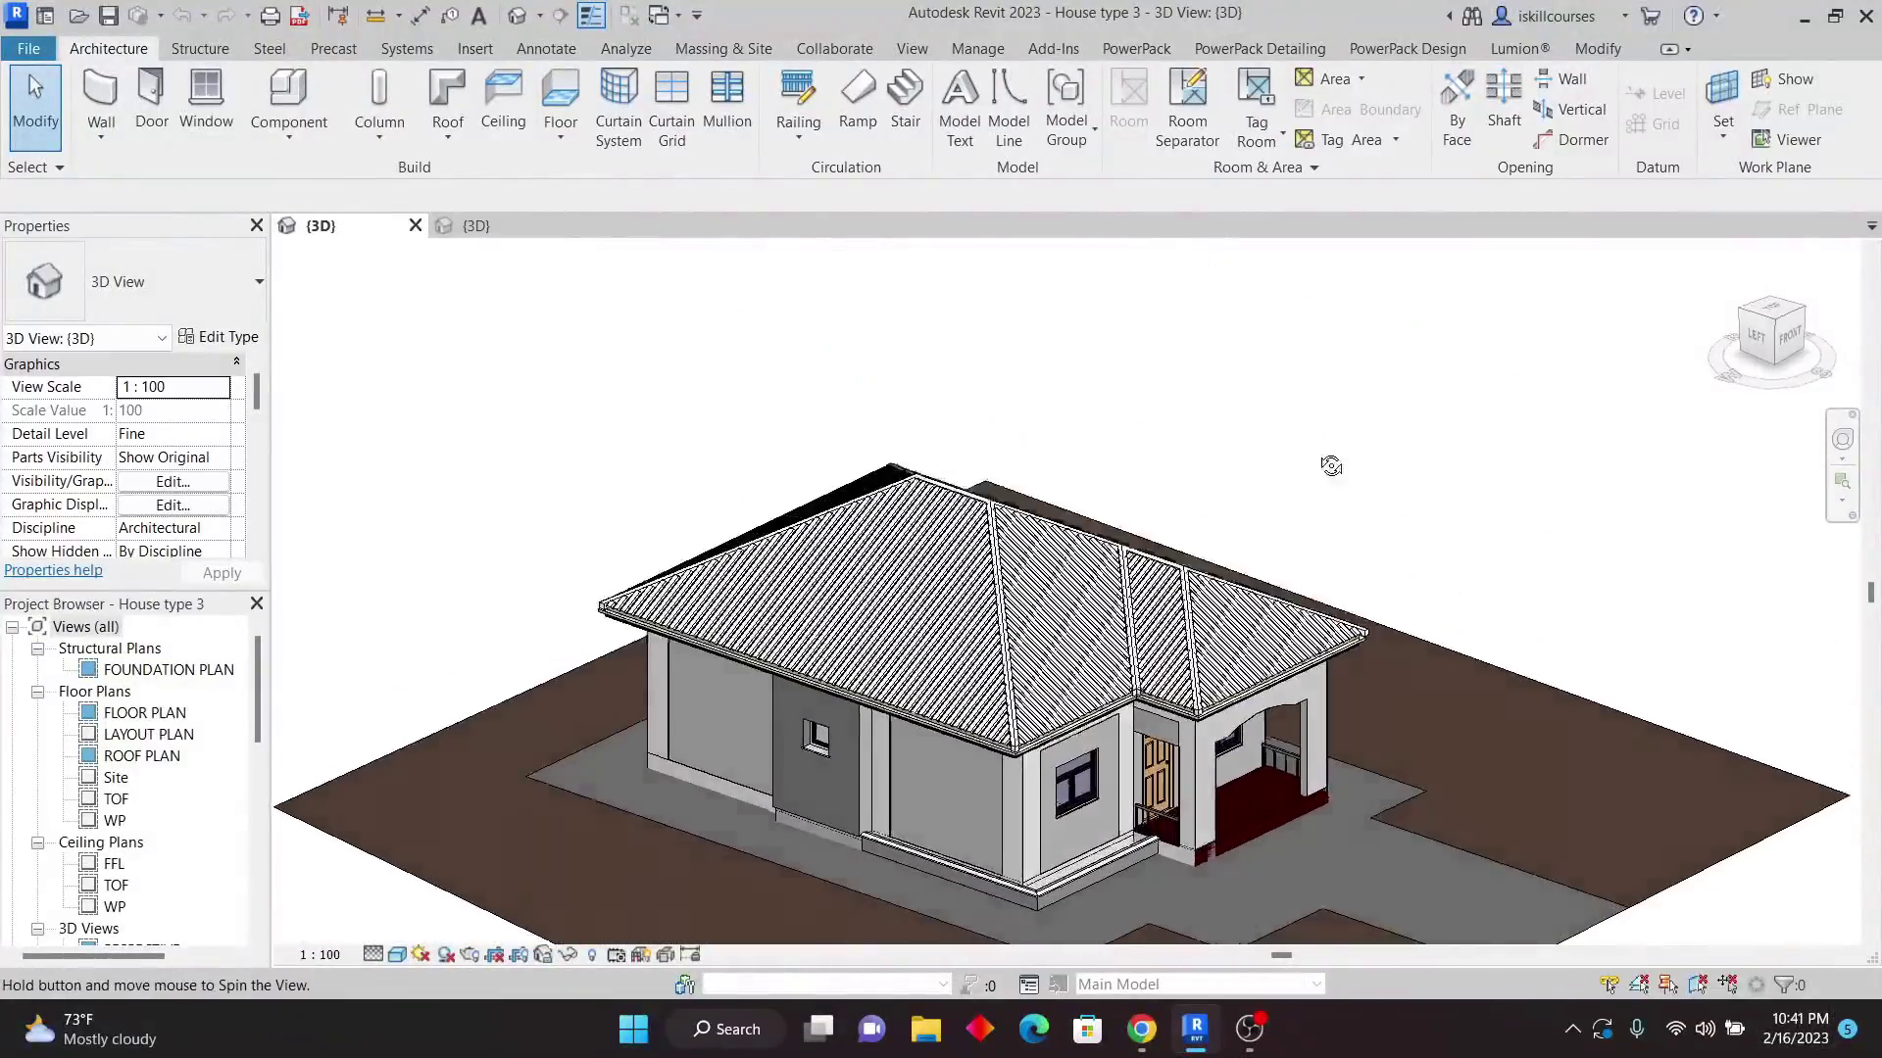
pyautogui.keyDown('shift'); pyautogui.moveTo(1311, 428); pyautogui.dragTo(1198, 638, button='middle'); pyautogui.keyUp('shift')
pyautogui.scroll(3, 1198, 639)
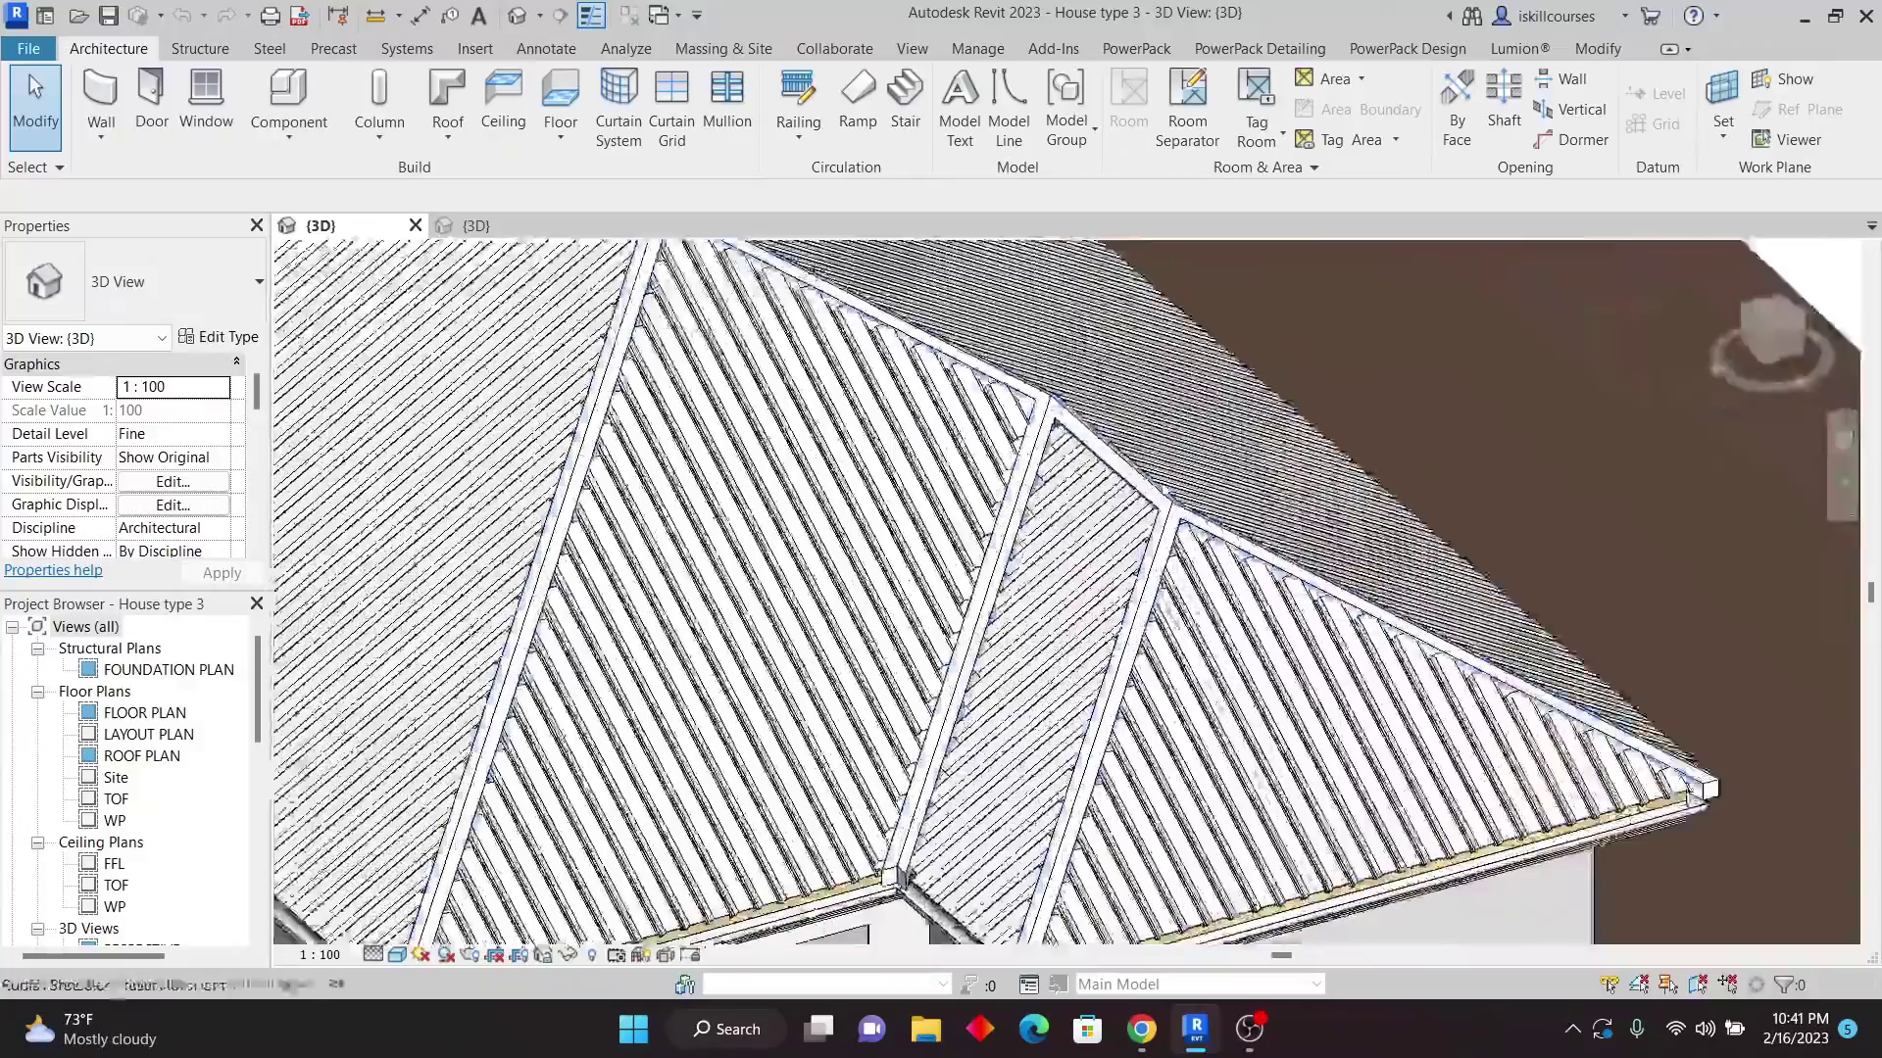
pyautogui.scroll(-4, 1126, 570)
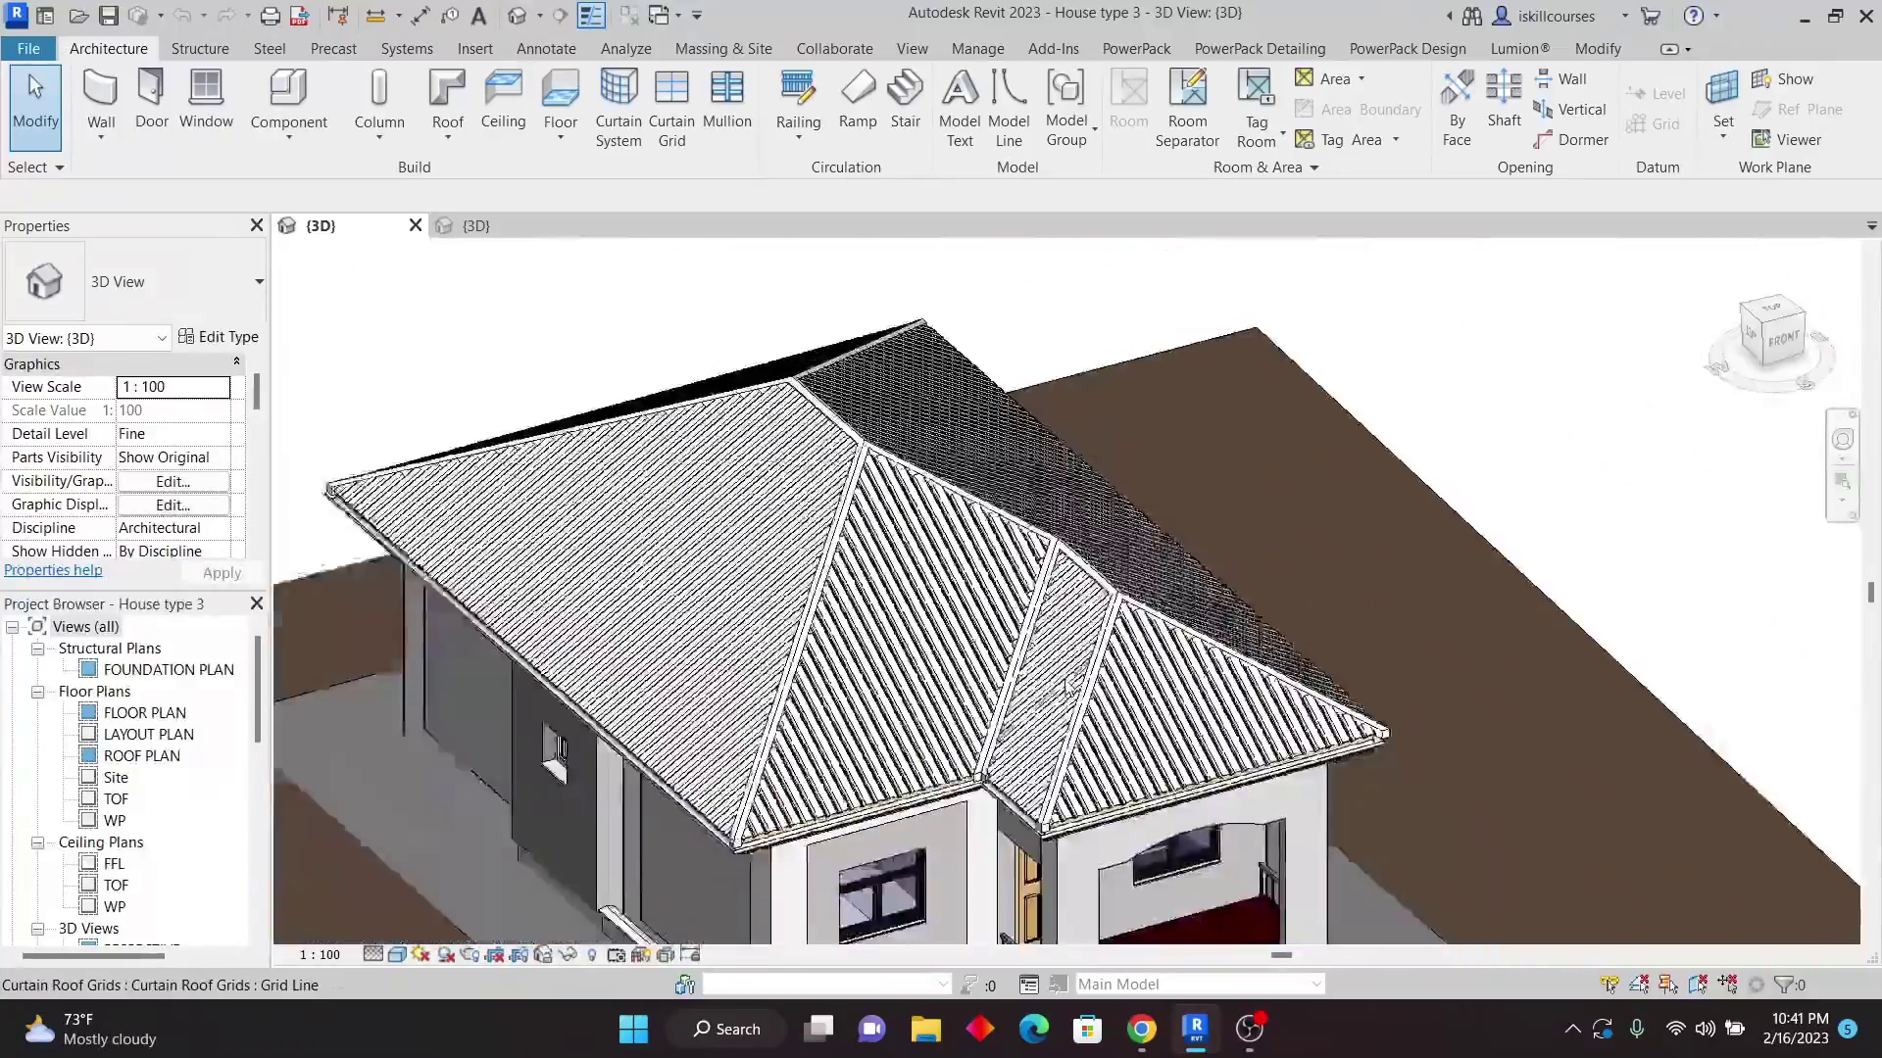
pyautogui.keyDown('shift'); pyautogui.moveTo(1126, 570); pyautogui.dragTo(1274, 461, button='middle'); pyautogui.keyUp('shift')
pyautogui.scroll(3, 1274, 460)
pyautogui.scroll(-1, 1428, 350)
pyautogui.keyDown('shift'); pyautogui.moveTo(1428, 350); pyautogui.dragTo(1358, 376, button='middle'); pyautogui.keyUp('shift')
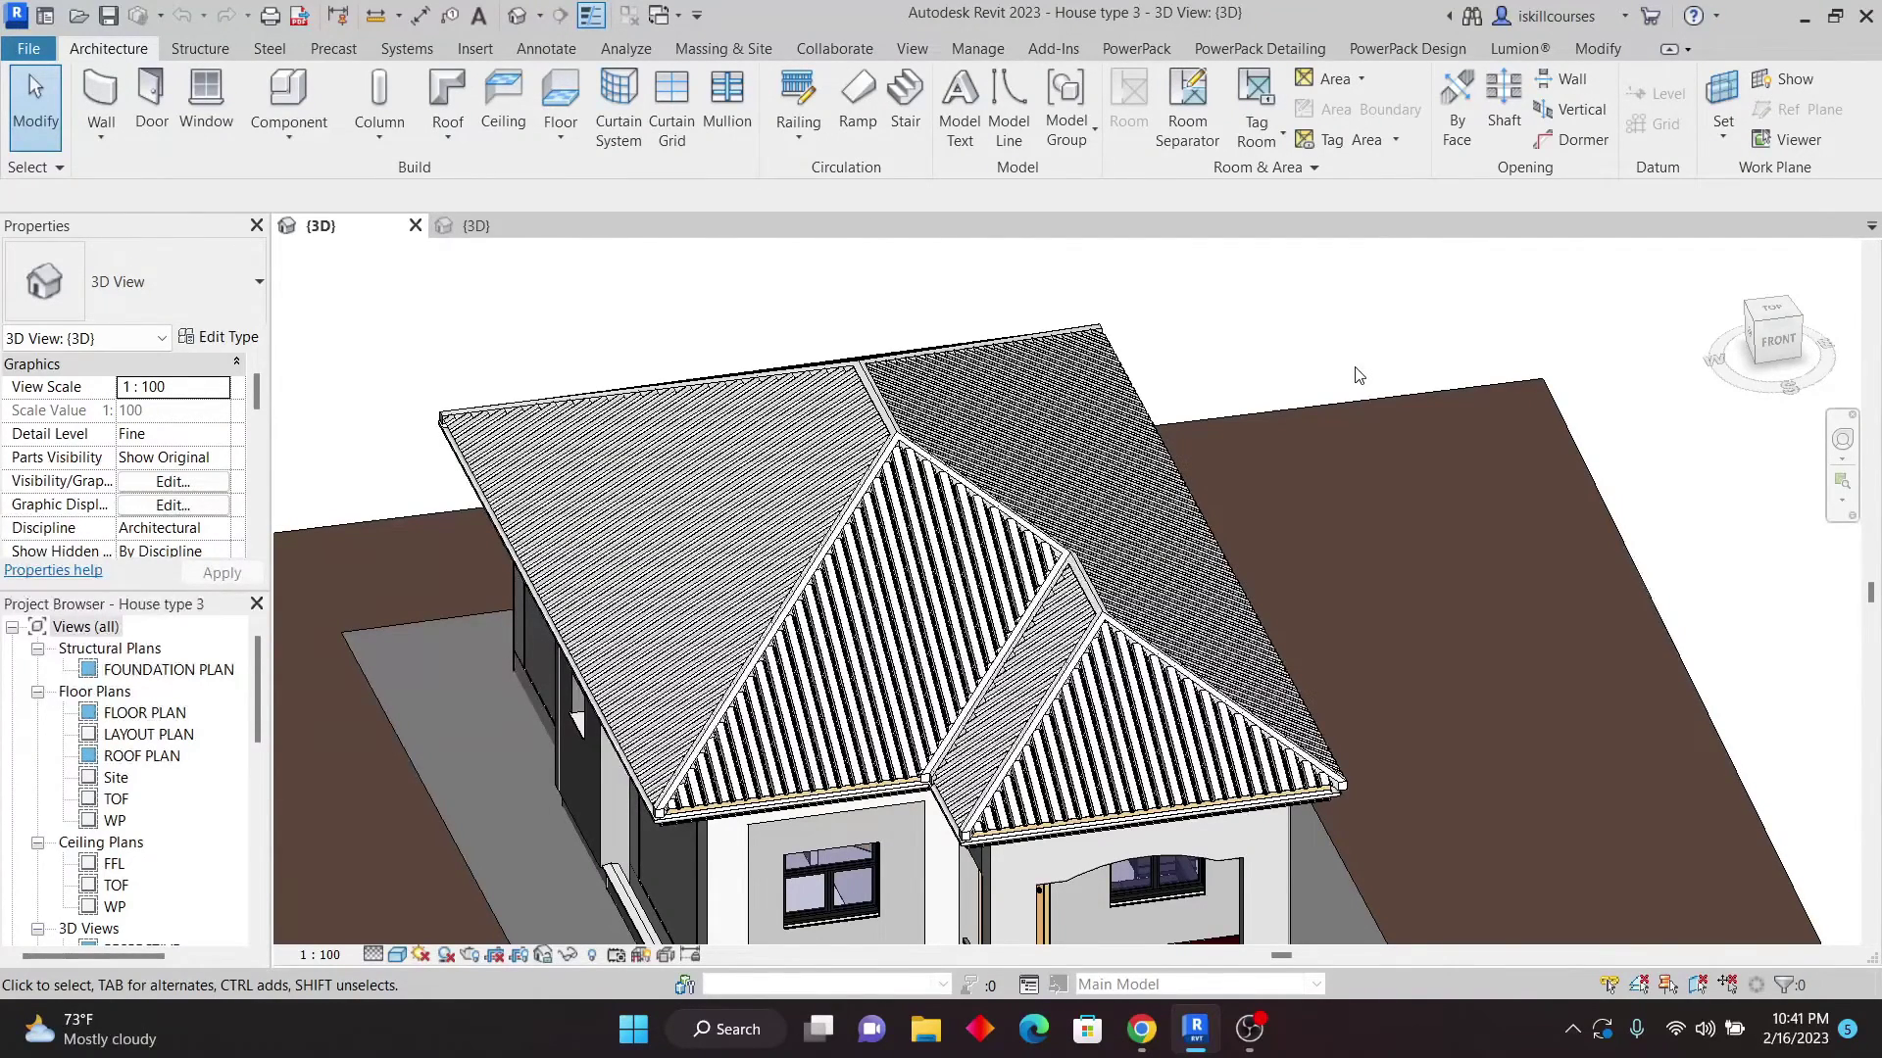
pyautogui.keyDown('shift'); pyautogui.moveTo(1361, 358); pyautogui.dragTo(1392, 332, button='middle'); pyautogui.keyUp('shift')
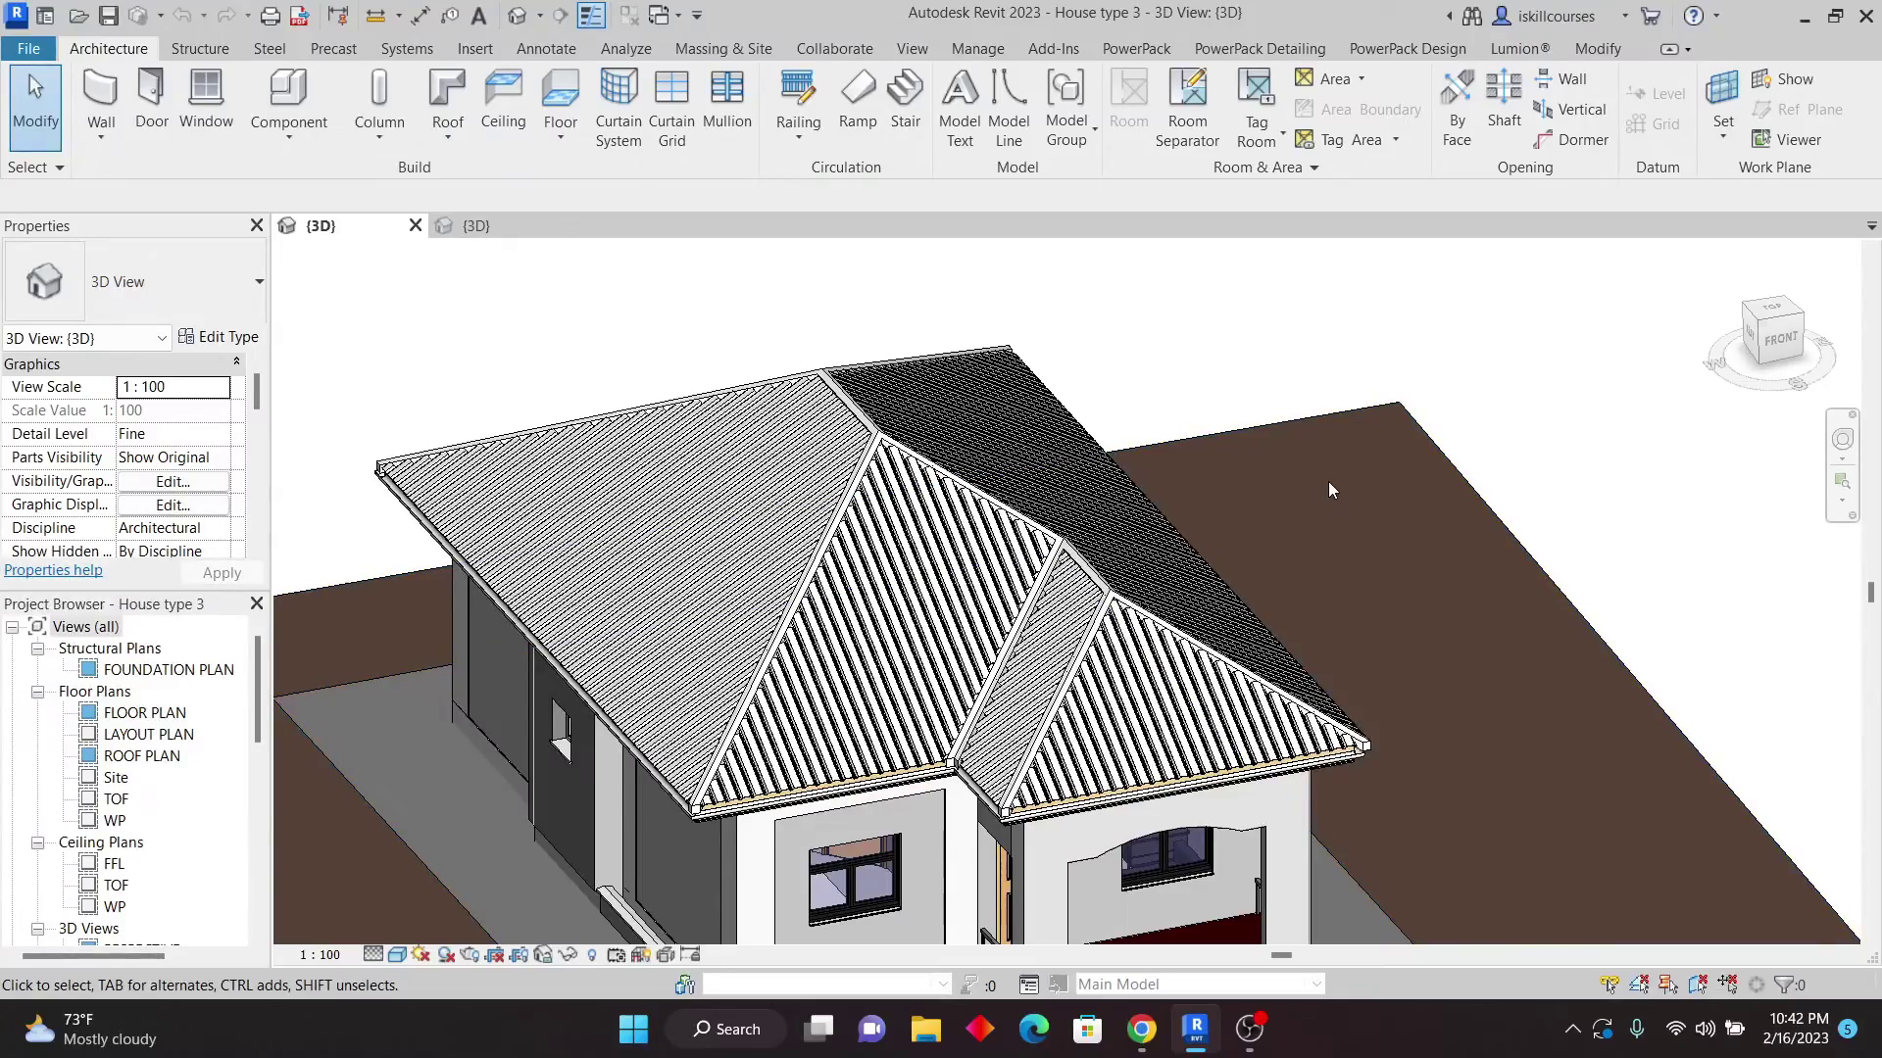
pyautogui.keyDown('shift'); pyautogui.moveTo(1524, 424); pyautogui.dragTo(1205, 654, button='middle'); pyautogui.keyUp('shift')
pyautogui.scroll(6, 1203, 657)
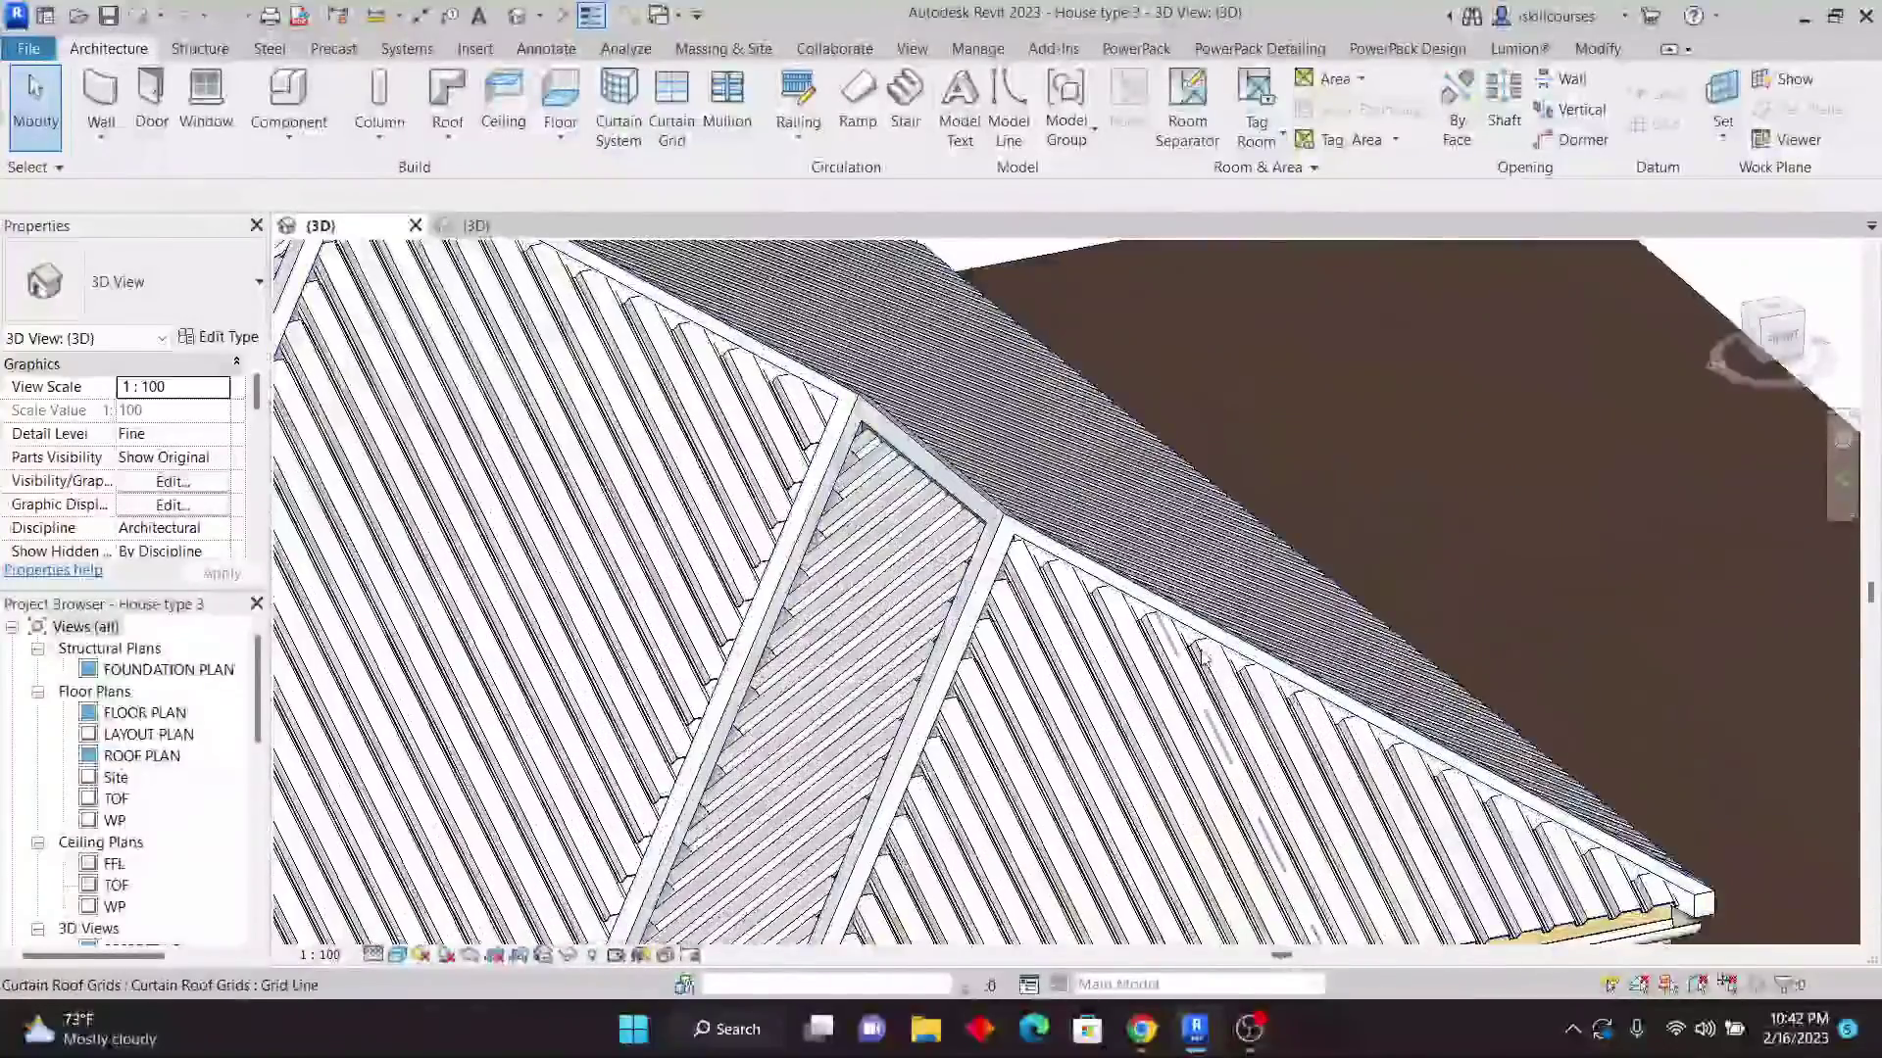
pyautogui.scroll(-2, 1203, 657)
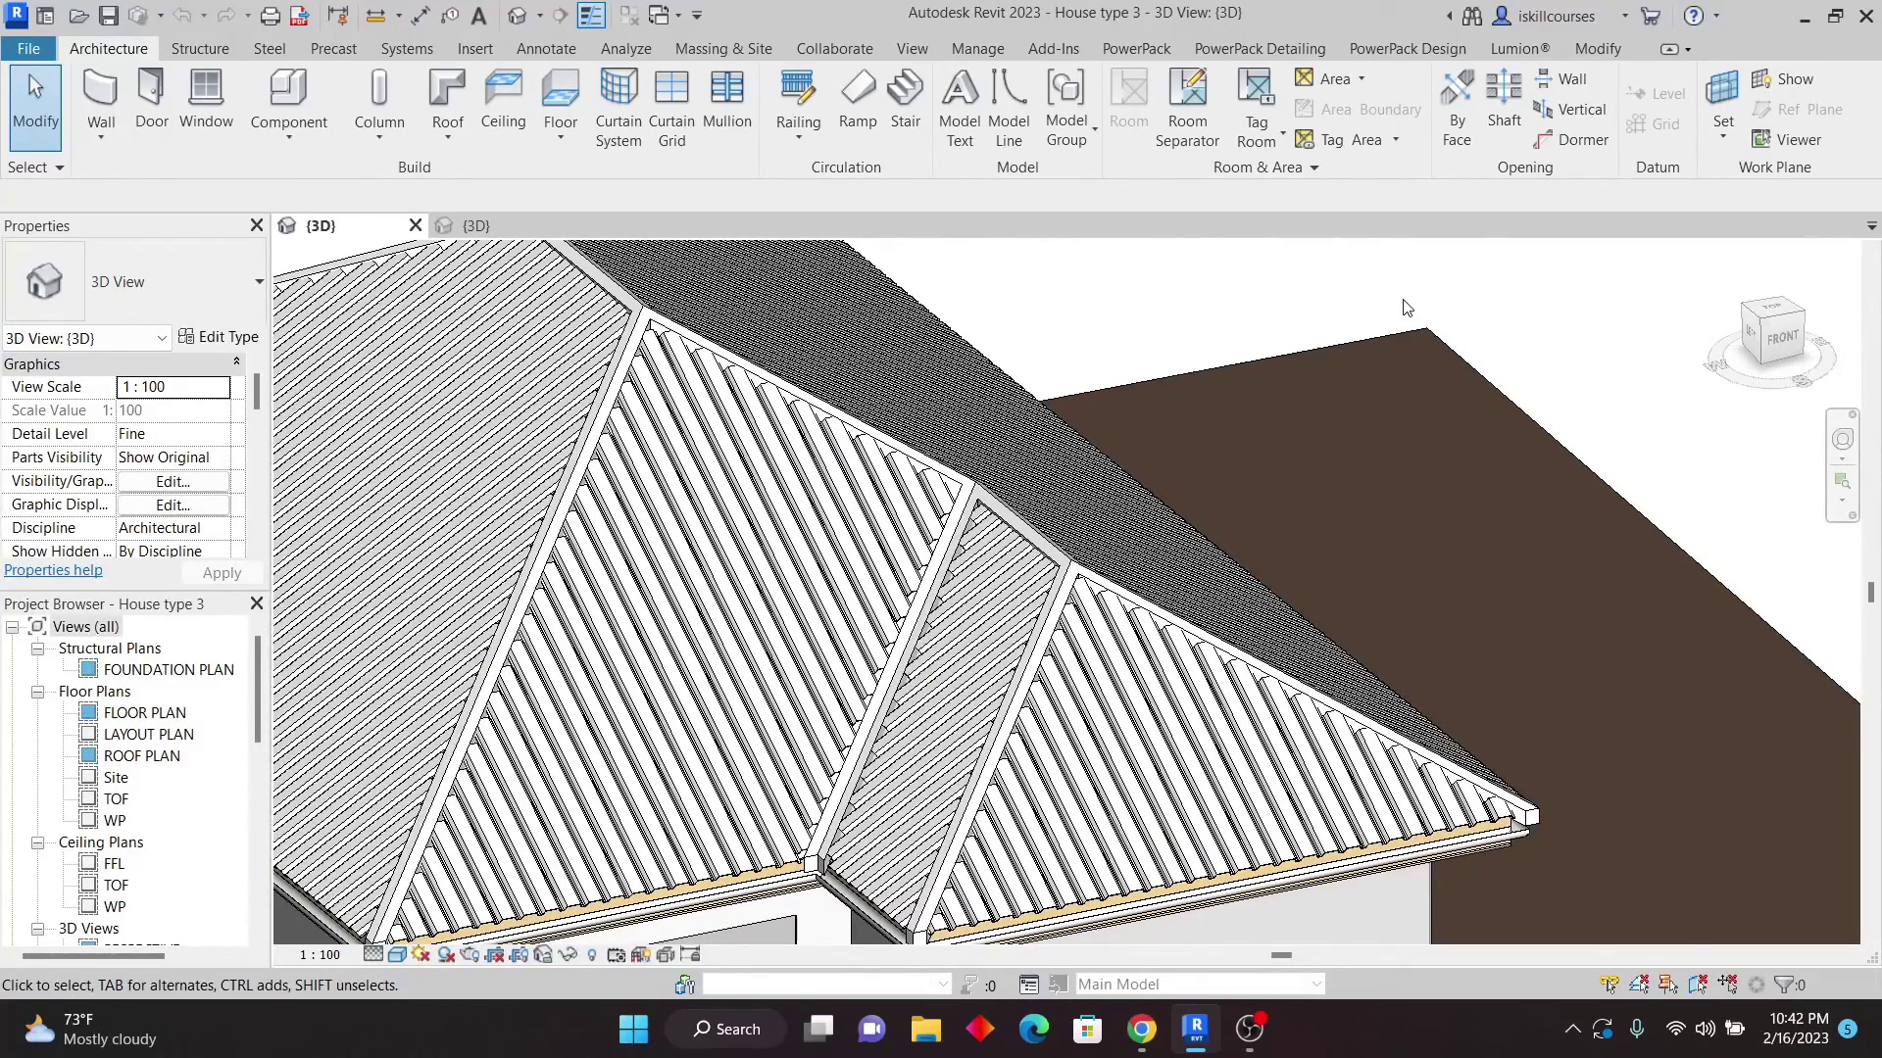
pyautogui.scroll(-3, 1274, 373)
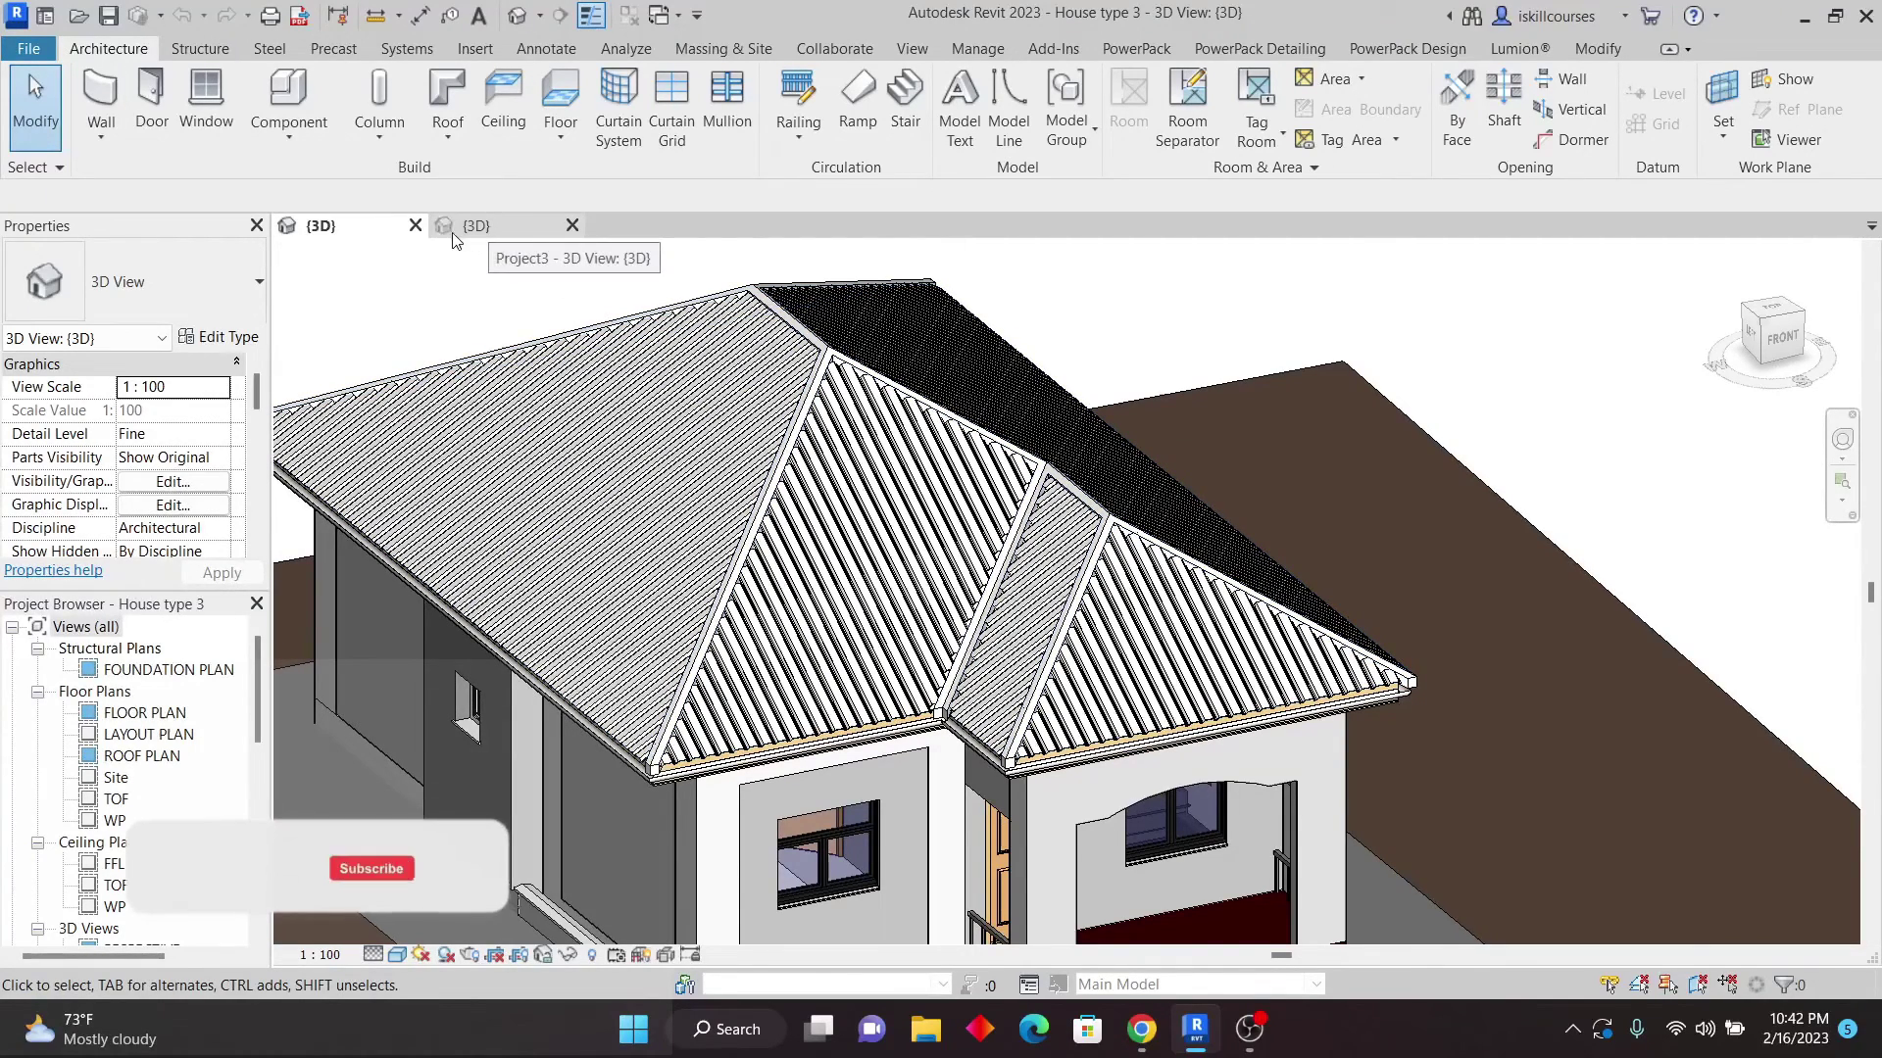
# - Close the House type 3 {3D} tab and orbit and zoom Project3's L-shaped walls
pyautogui.click(416, 226)
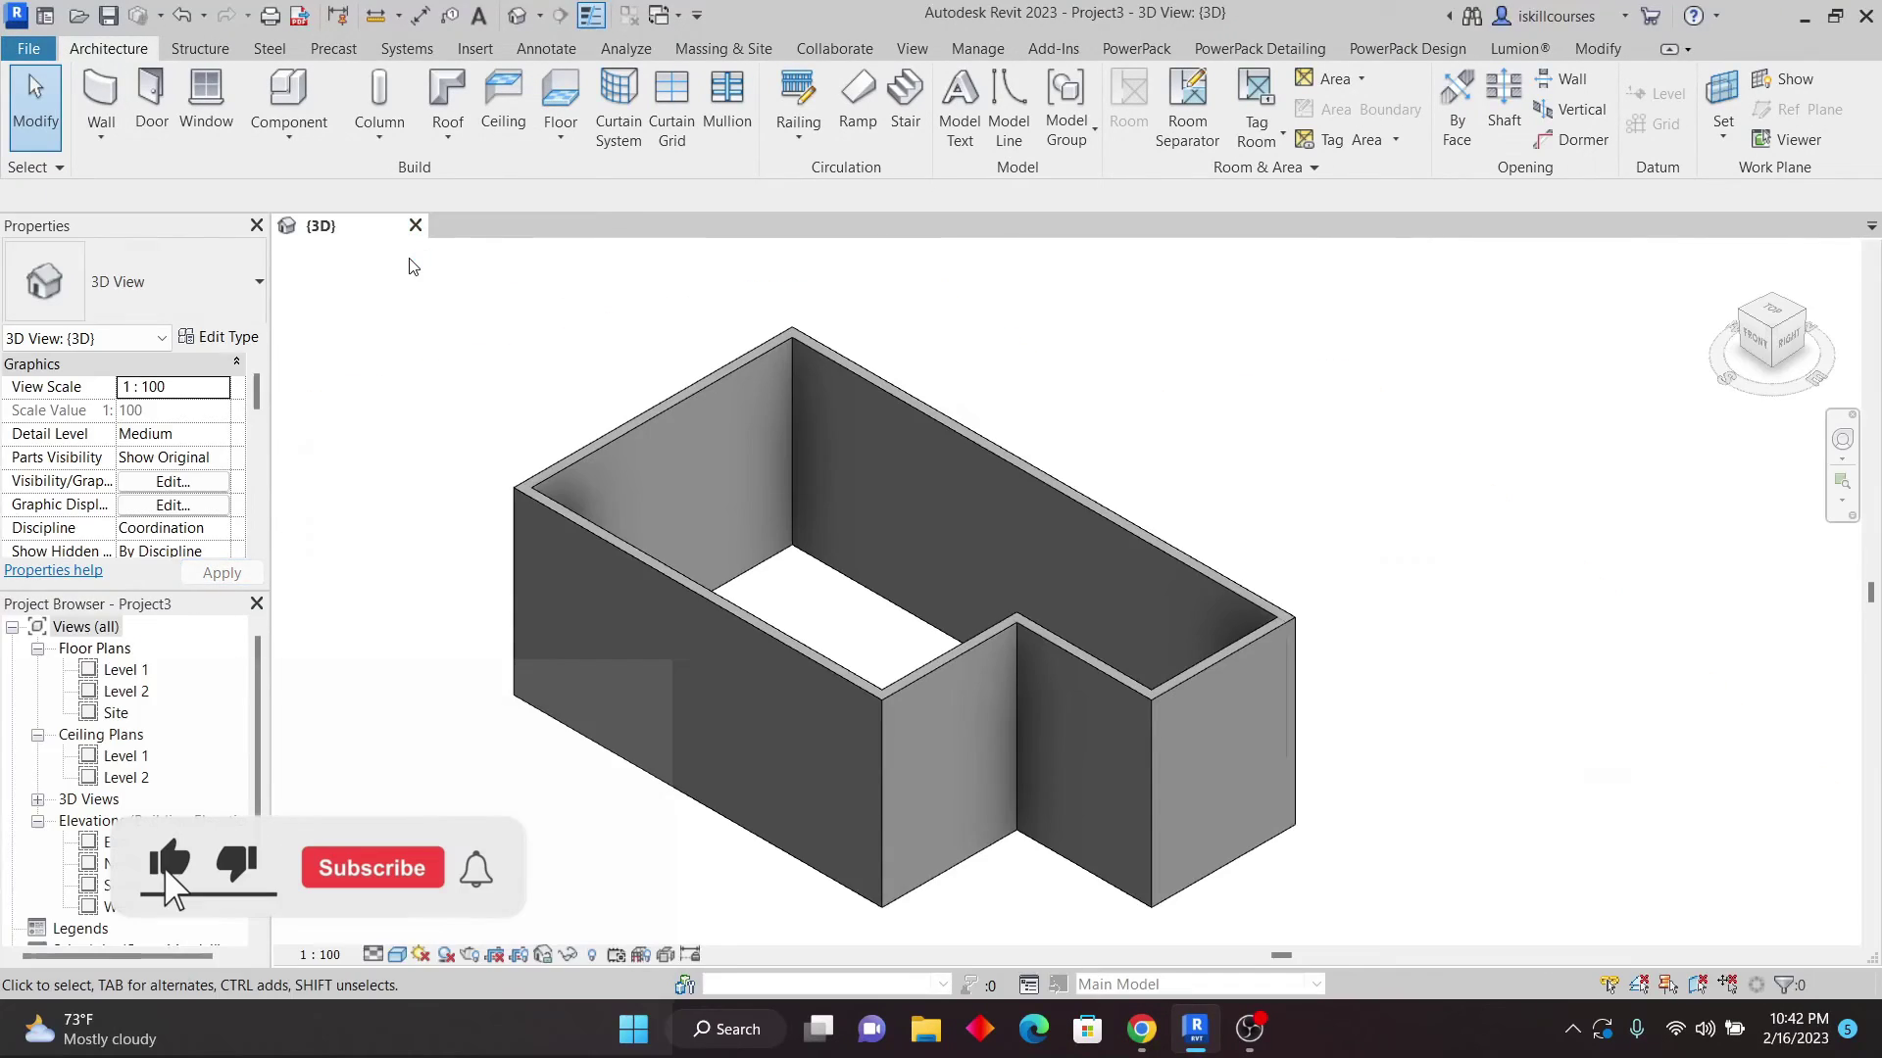
pyautogui.scroll(-3, 1156, 470)
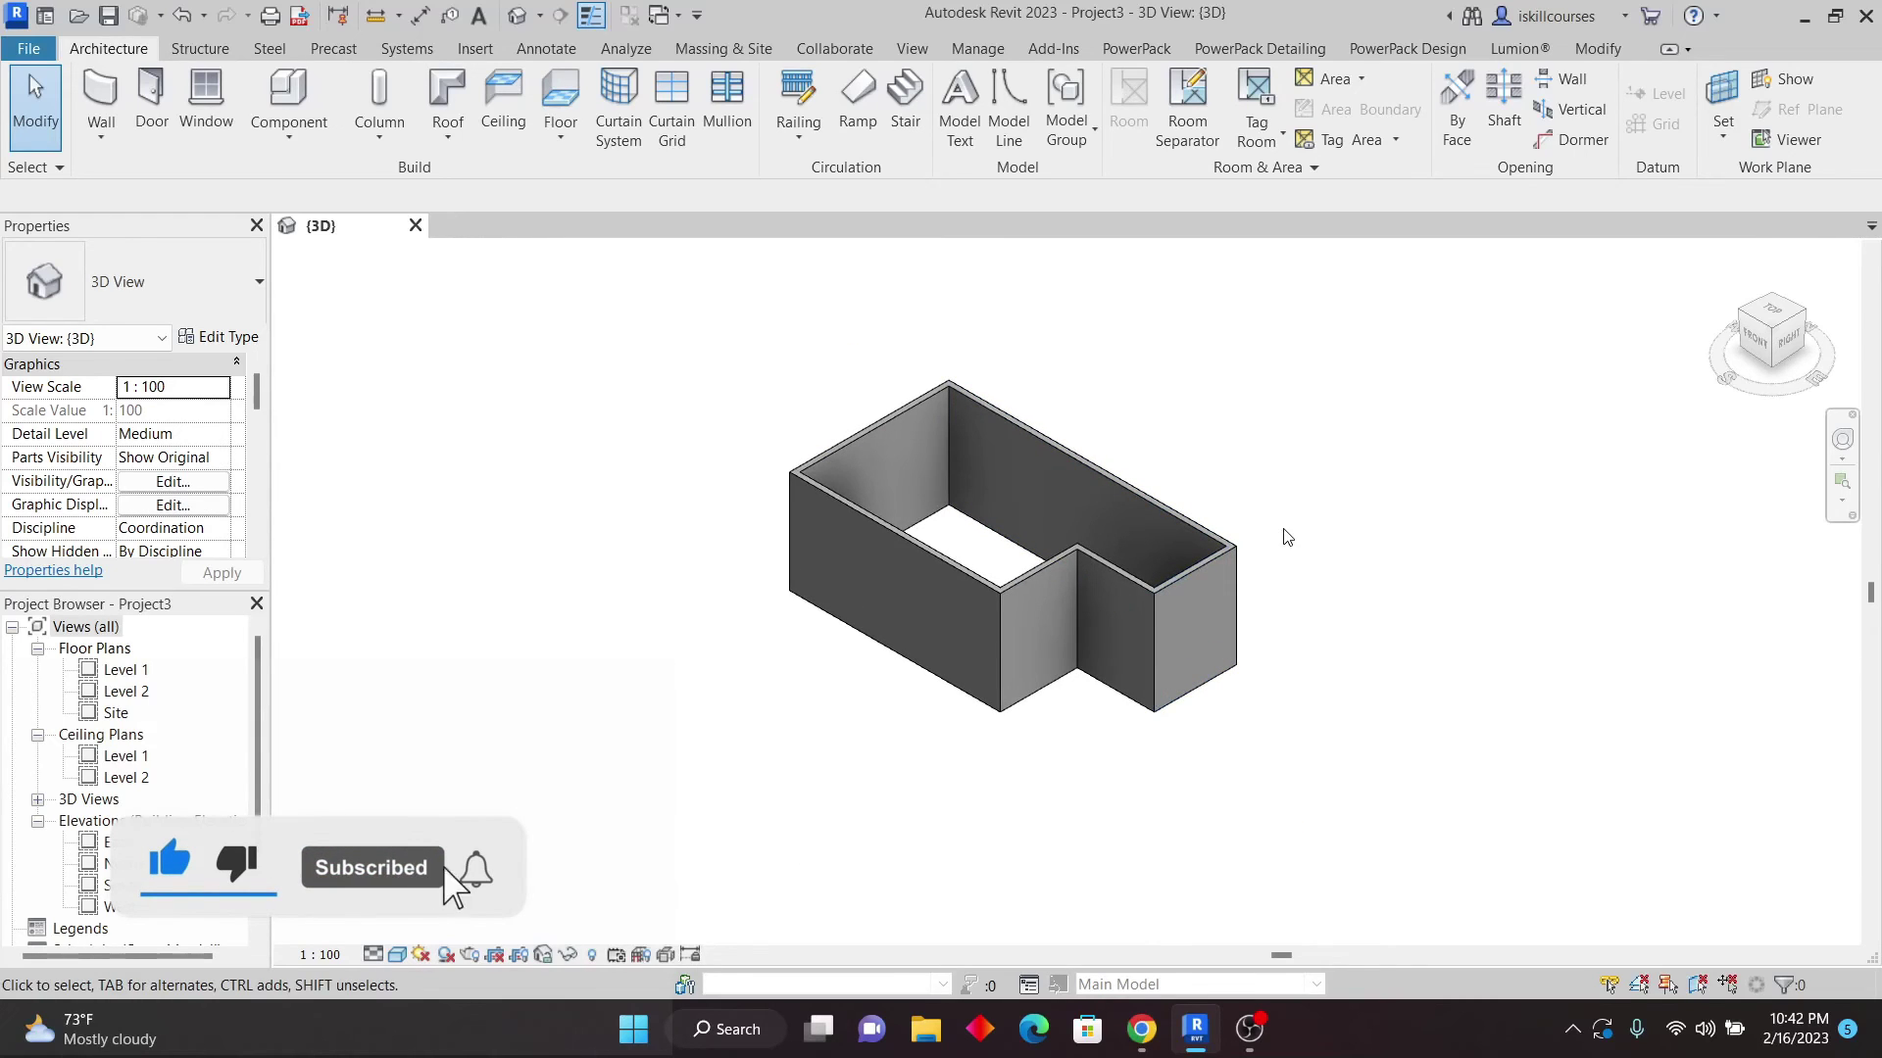
pyautogui.keyDown('shift'); pyautogui.moveTo(1286, 482); pyautogui.dragTo(1248, 542, button='middle'); pyautogui.keyUp('shift')
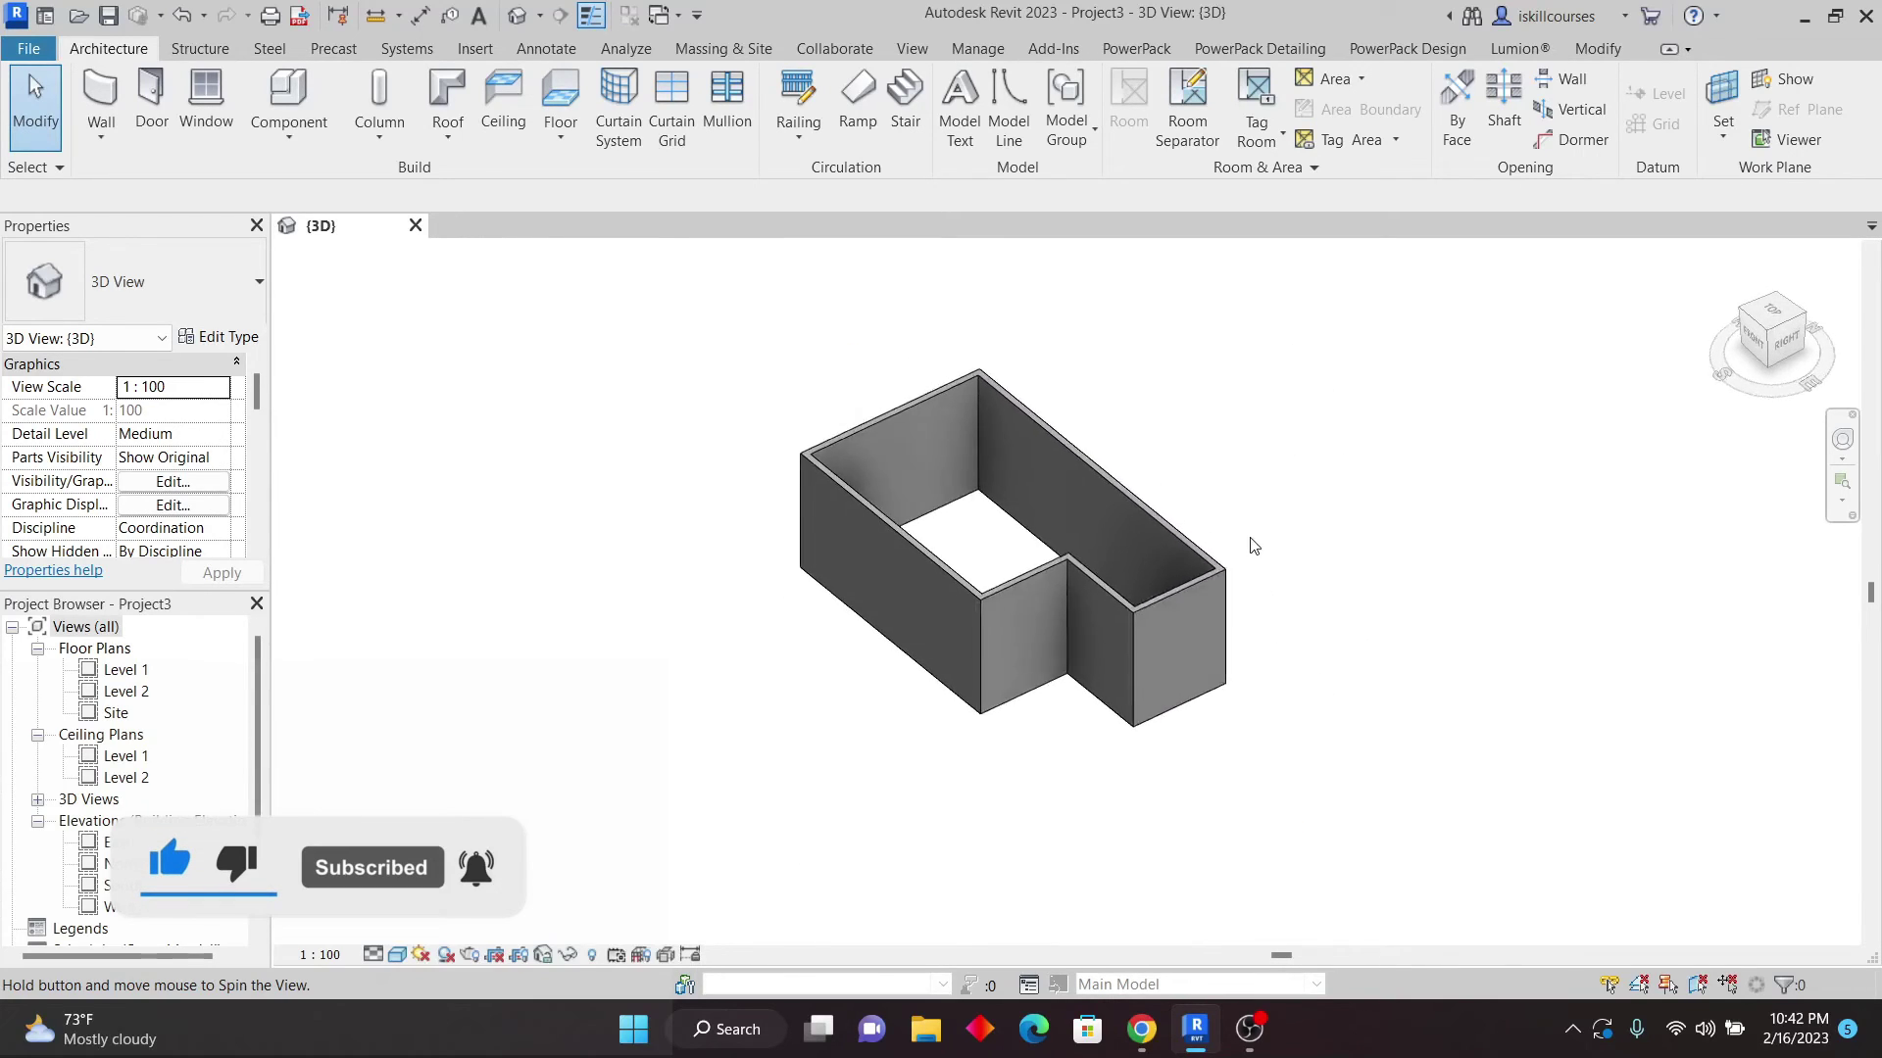
pyautogui.scroll(4, 1086, 565)
pyautogui.scroll(-3, 799, 668)
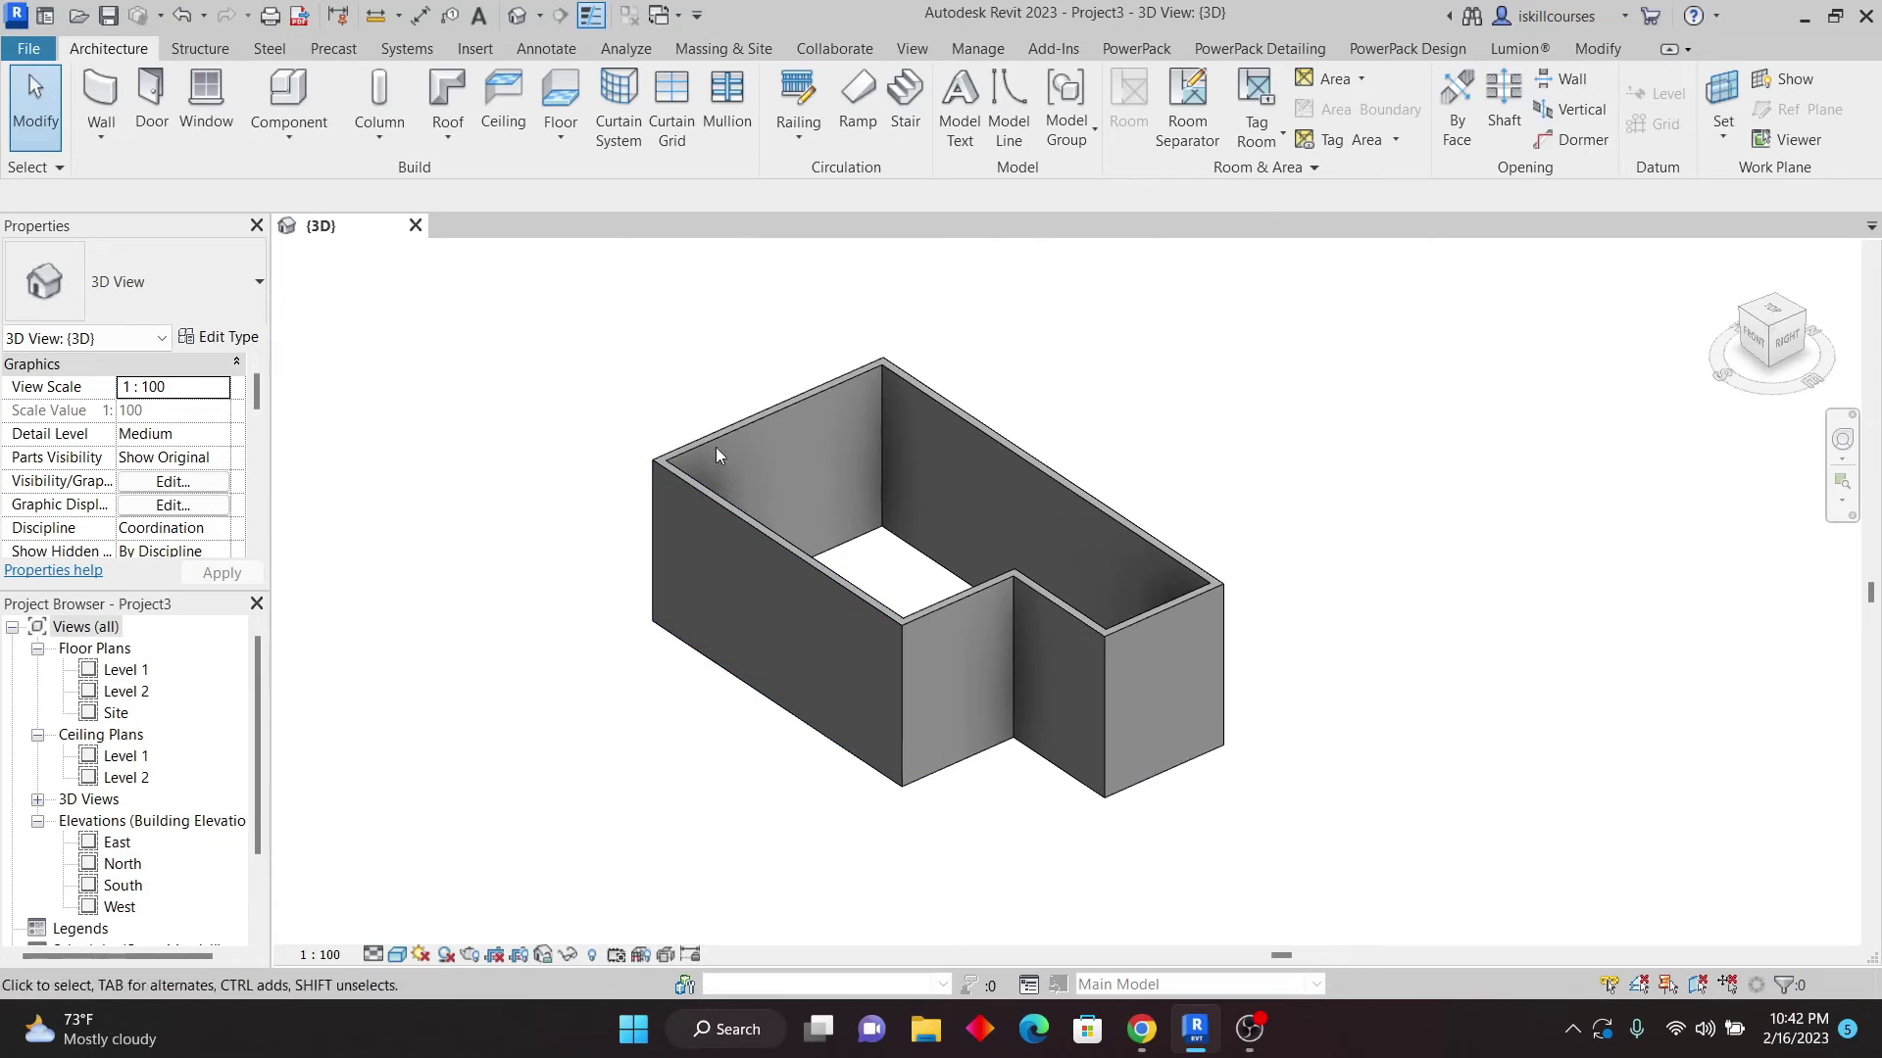
pyautogui.scroll(3, 845, 598)
pyautogui.scroll(-3, 982, 637)
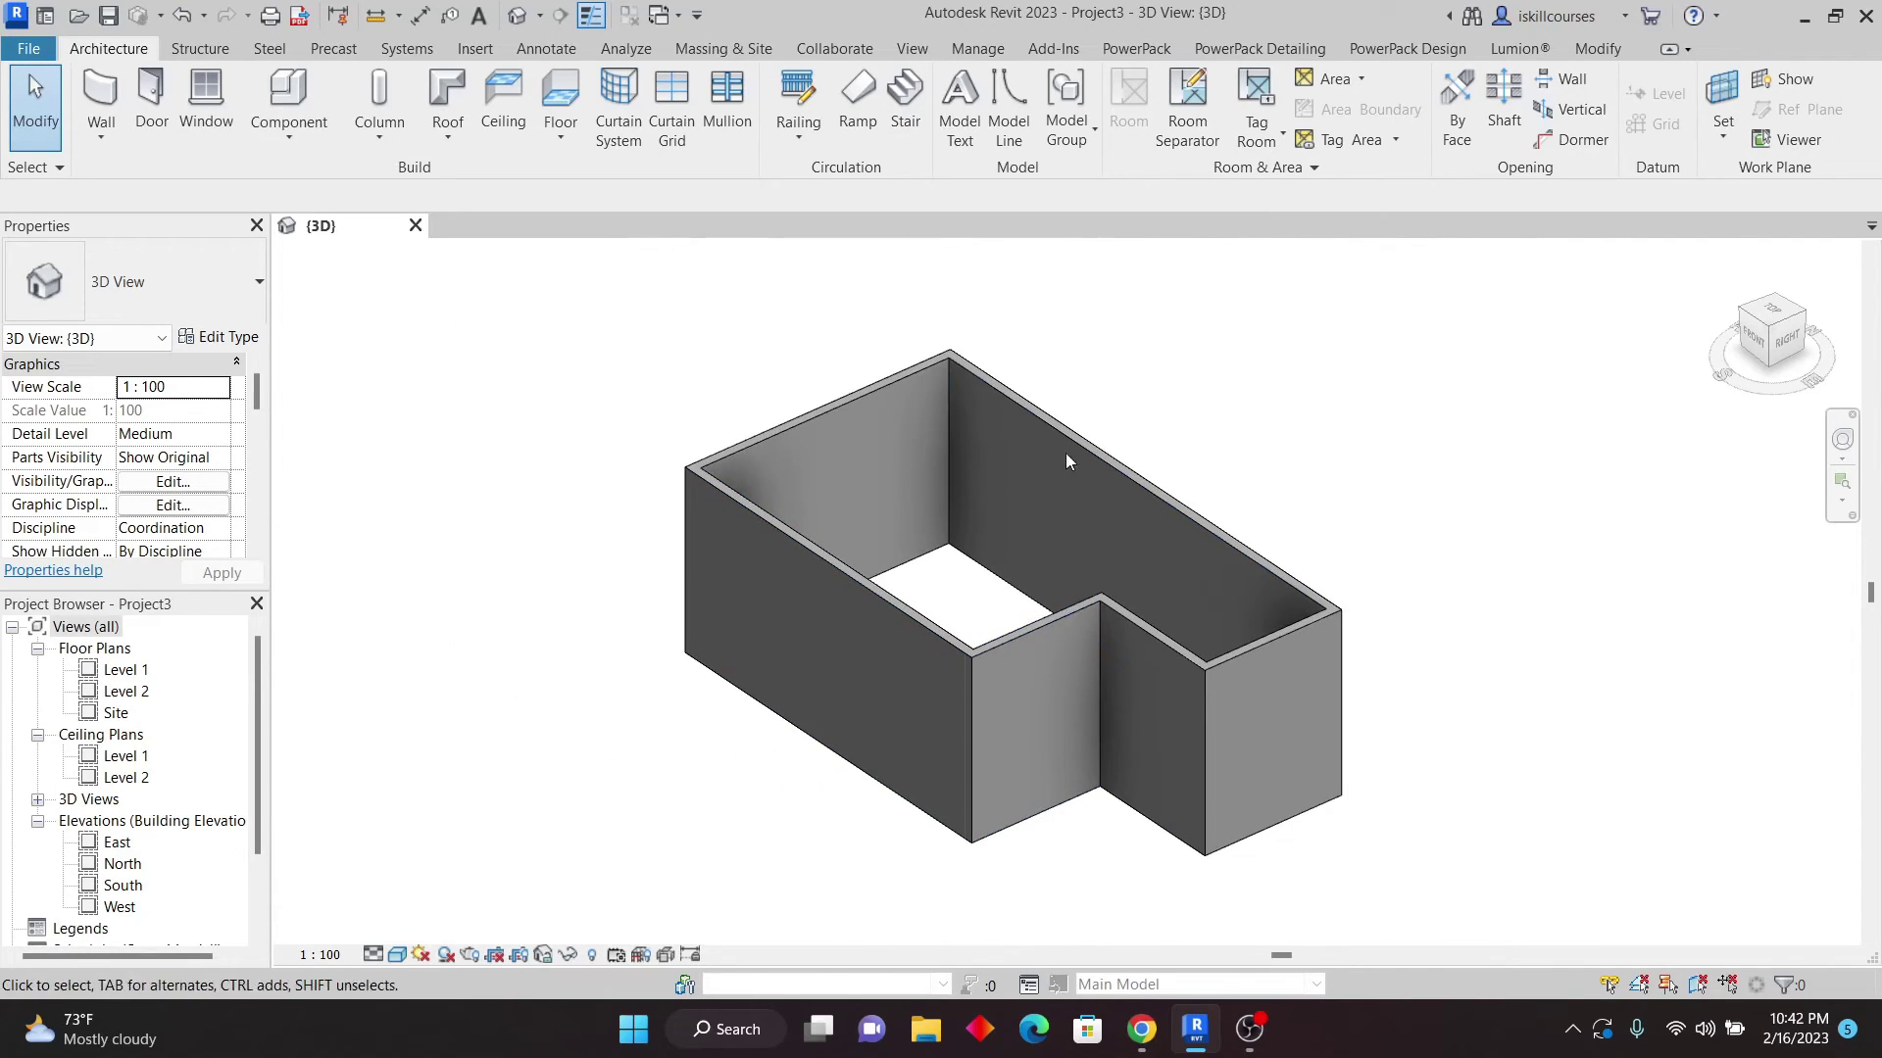
pyautogui.scroll(3, 1256, 608)
pyautogui.scroll(-3, 1126, 651)
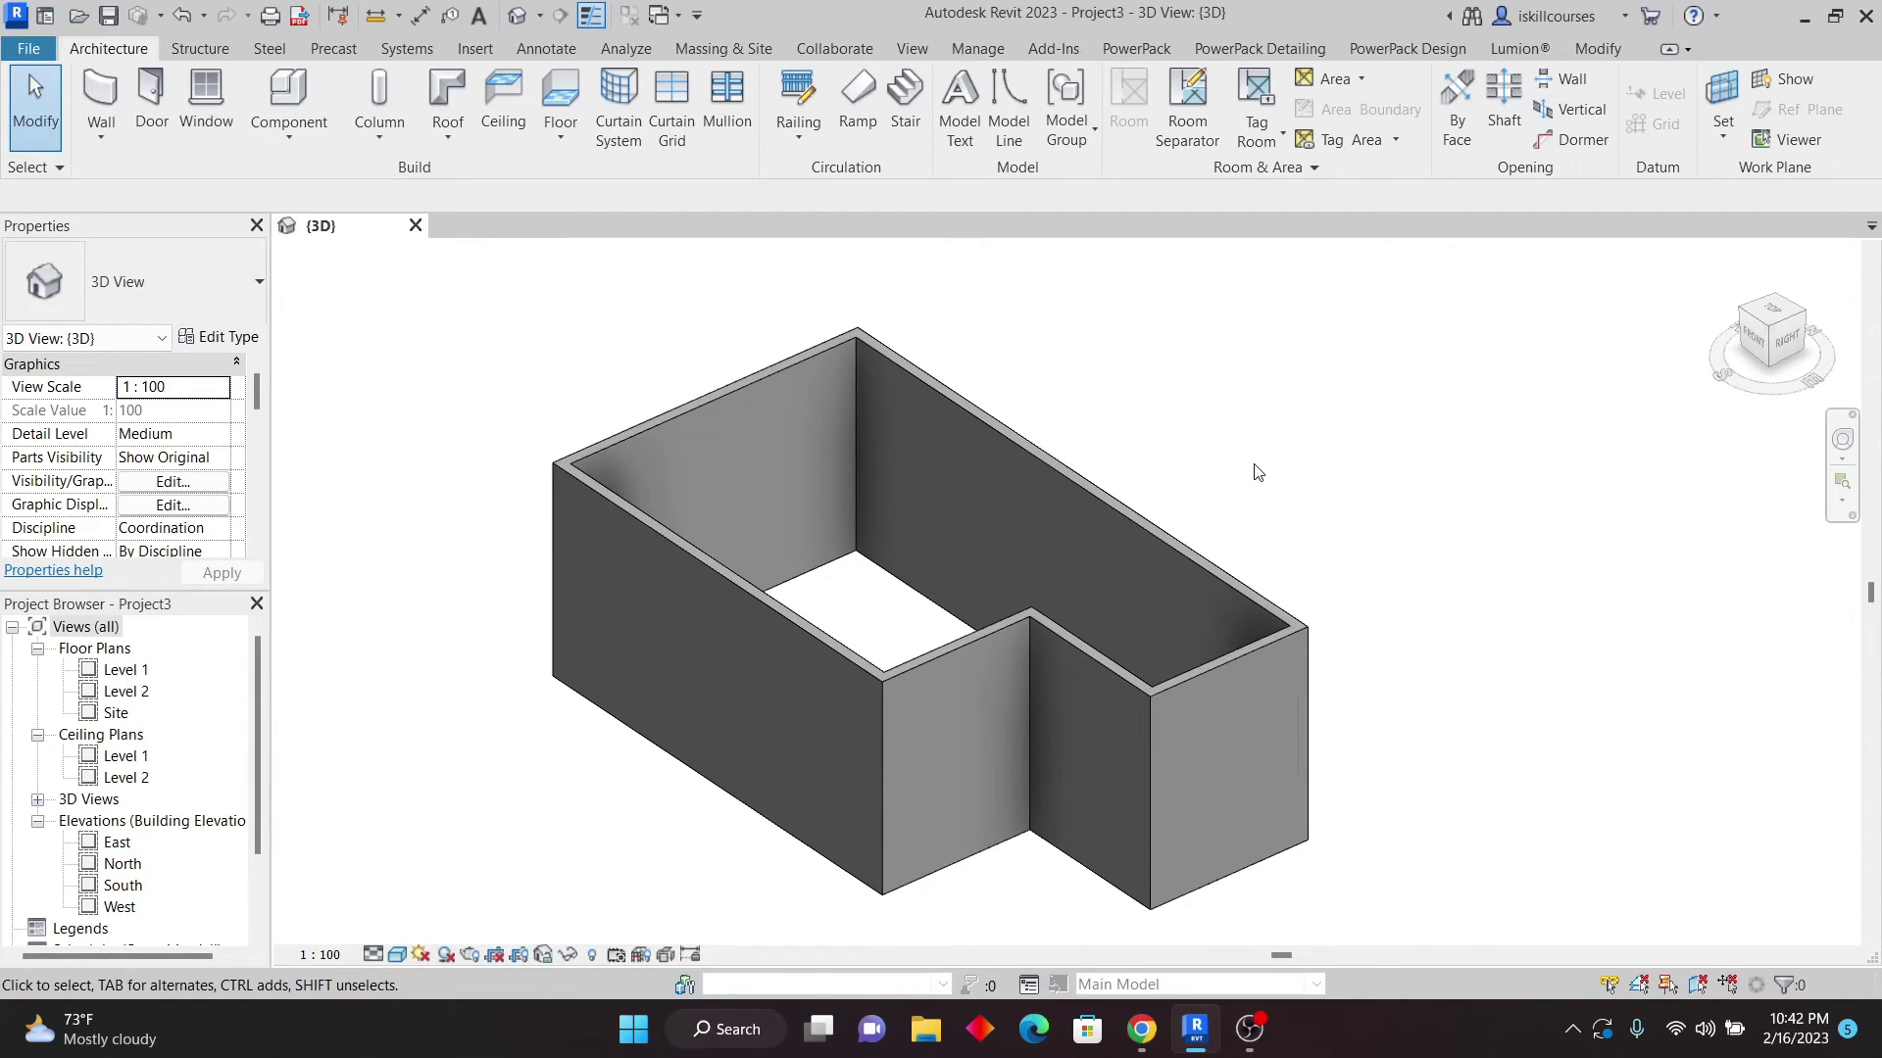
pyautogui.scroll(3, 993, 433)
pyautogui.scroll(-3, 993, 433)
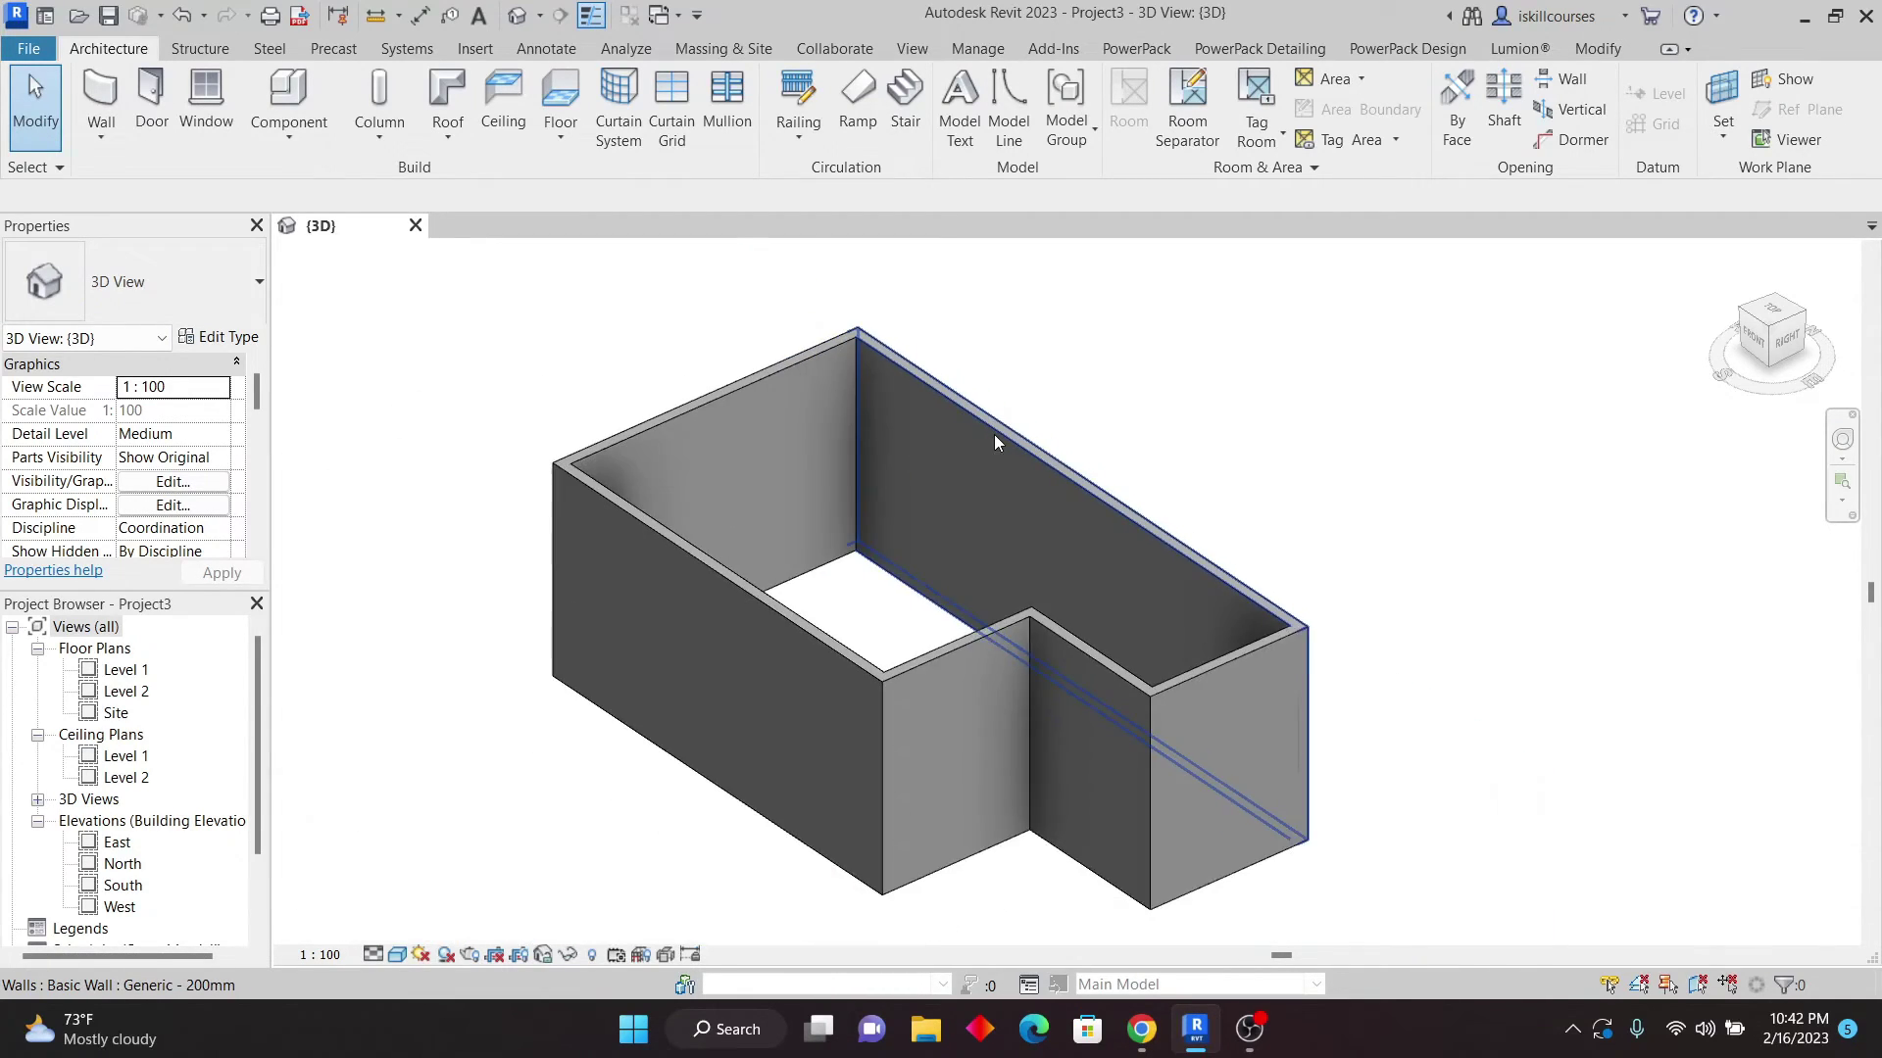
# - View the South elevation in Shaded visual style, then open the Level 2 floor plan
pyautogui.doubleClick(121, 886)
pyautogui.scroll(-2, 1115, 614)
pyautogui.scroll(2, 1118, 621)
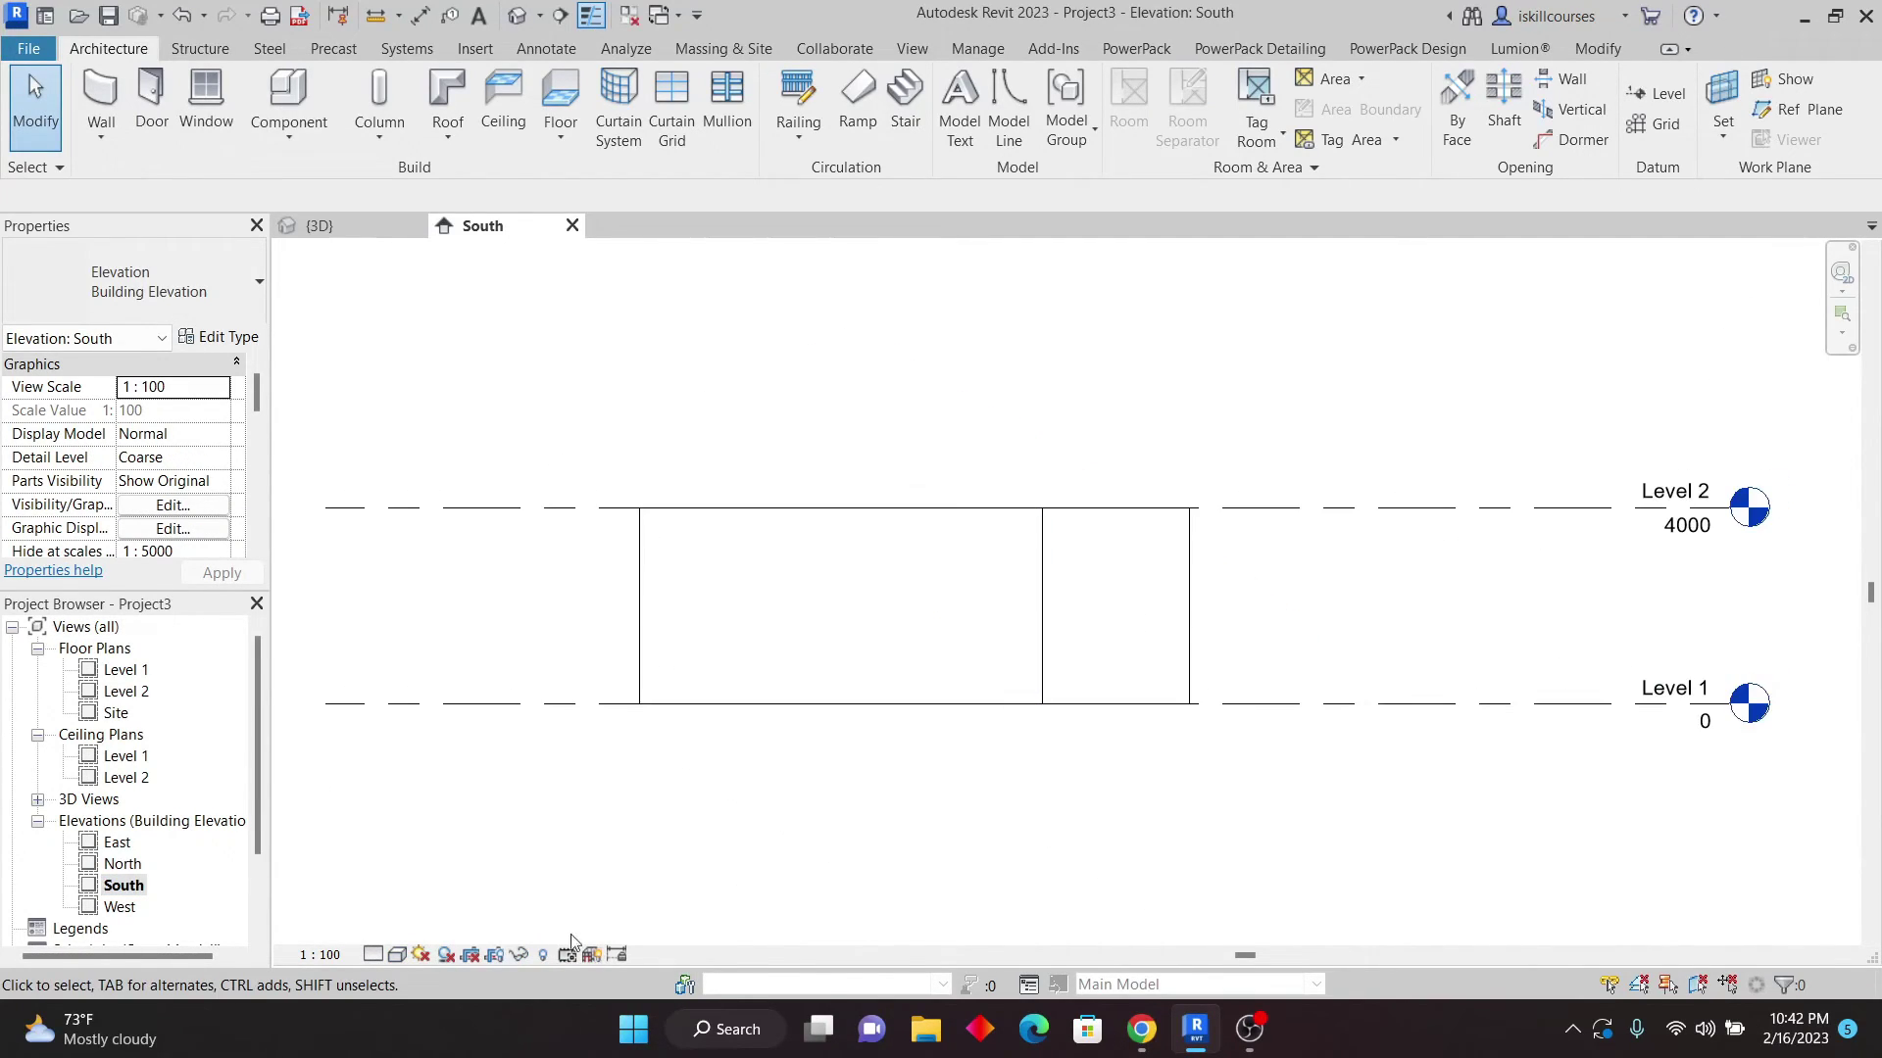
pyautogui.click(397, 955)
pyautogui.click(480, 882)
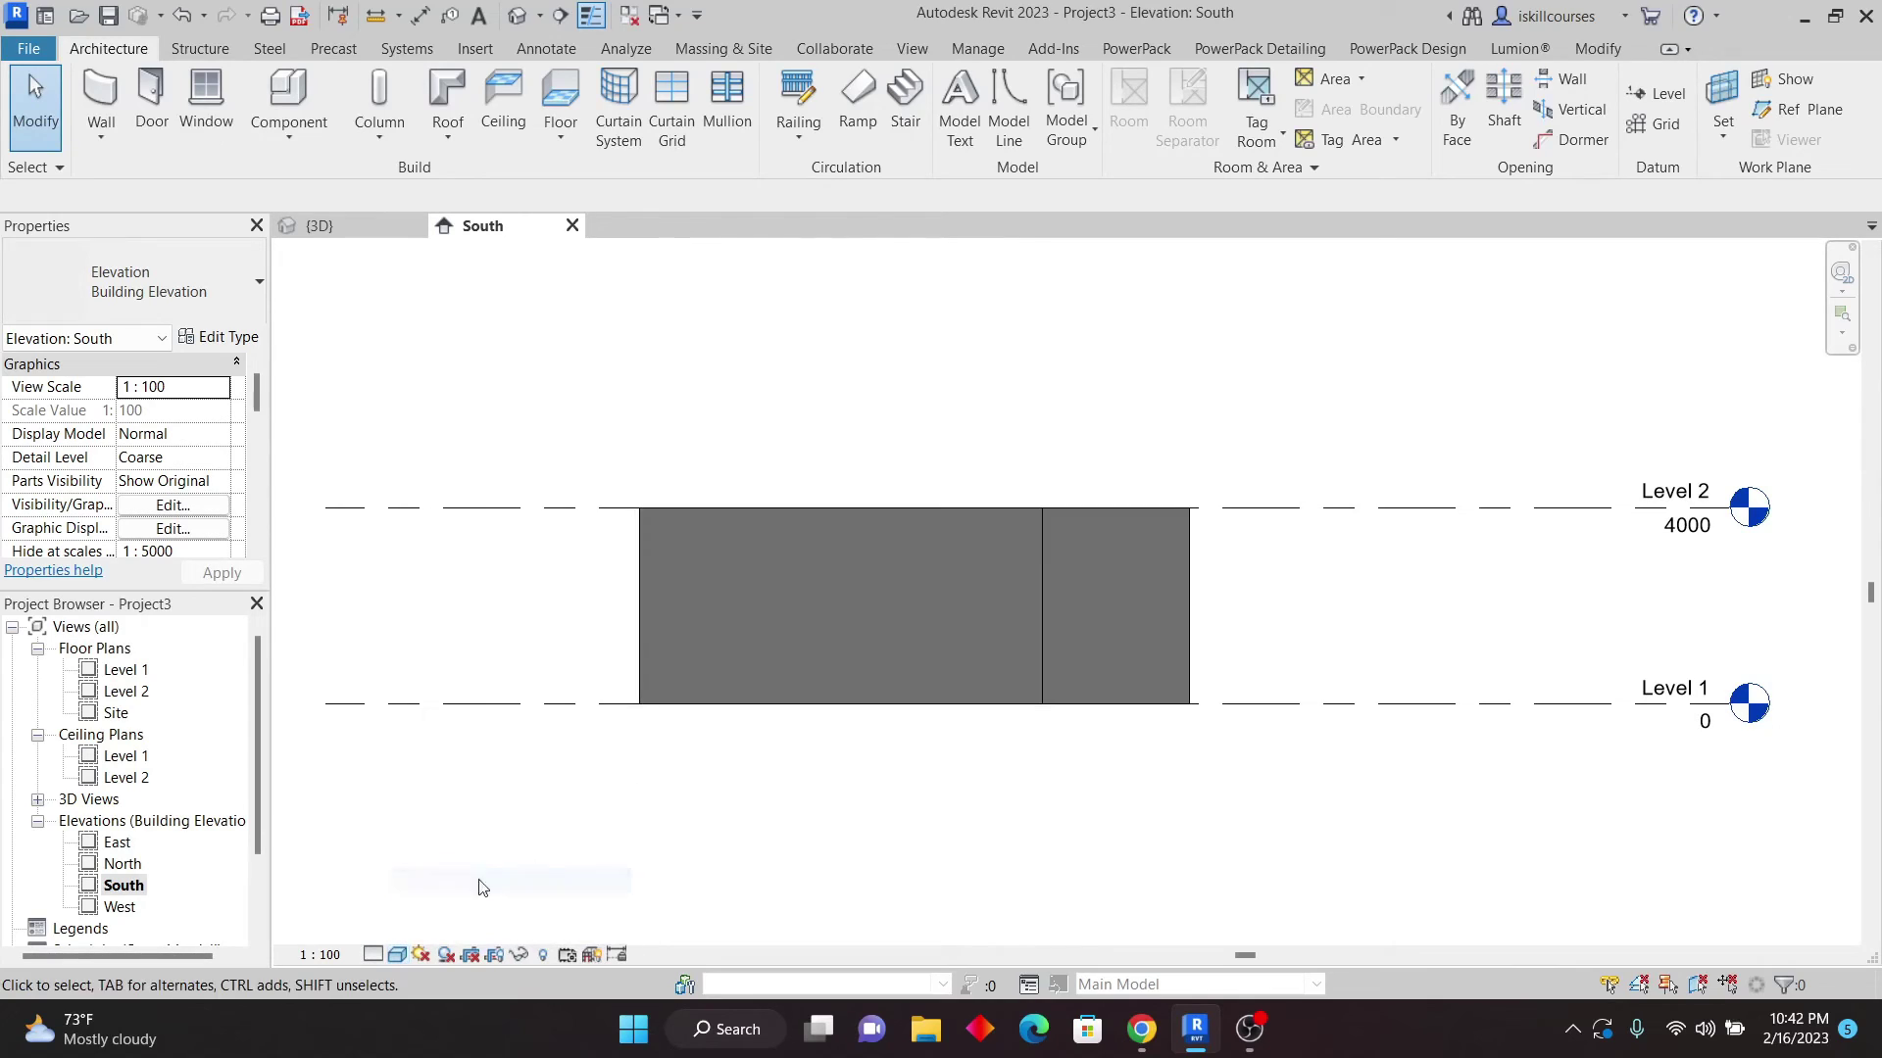
pyautogui.scroll(2, 1071, 553)
pyautogui.scroll(-3, 1007, 689)
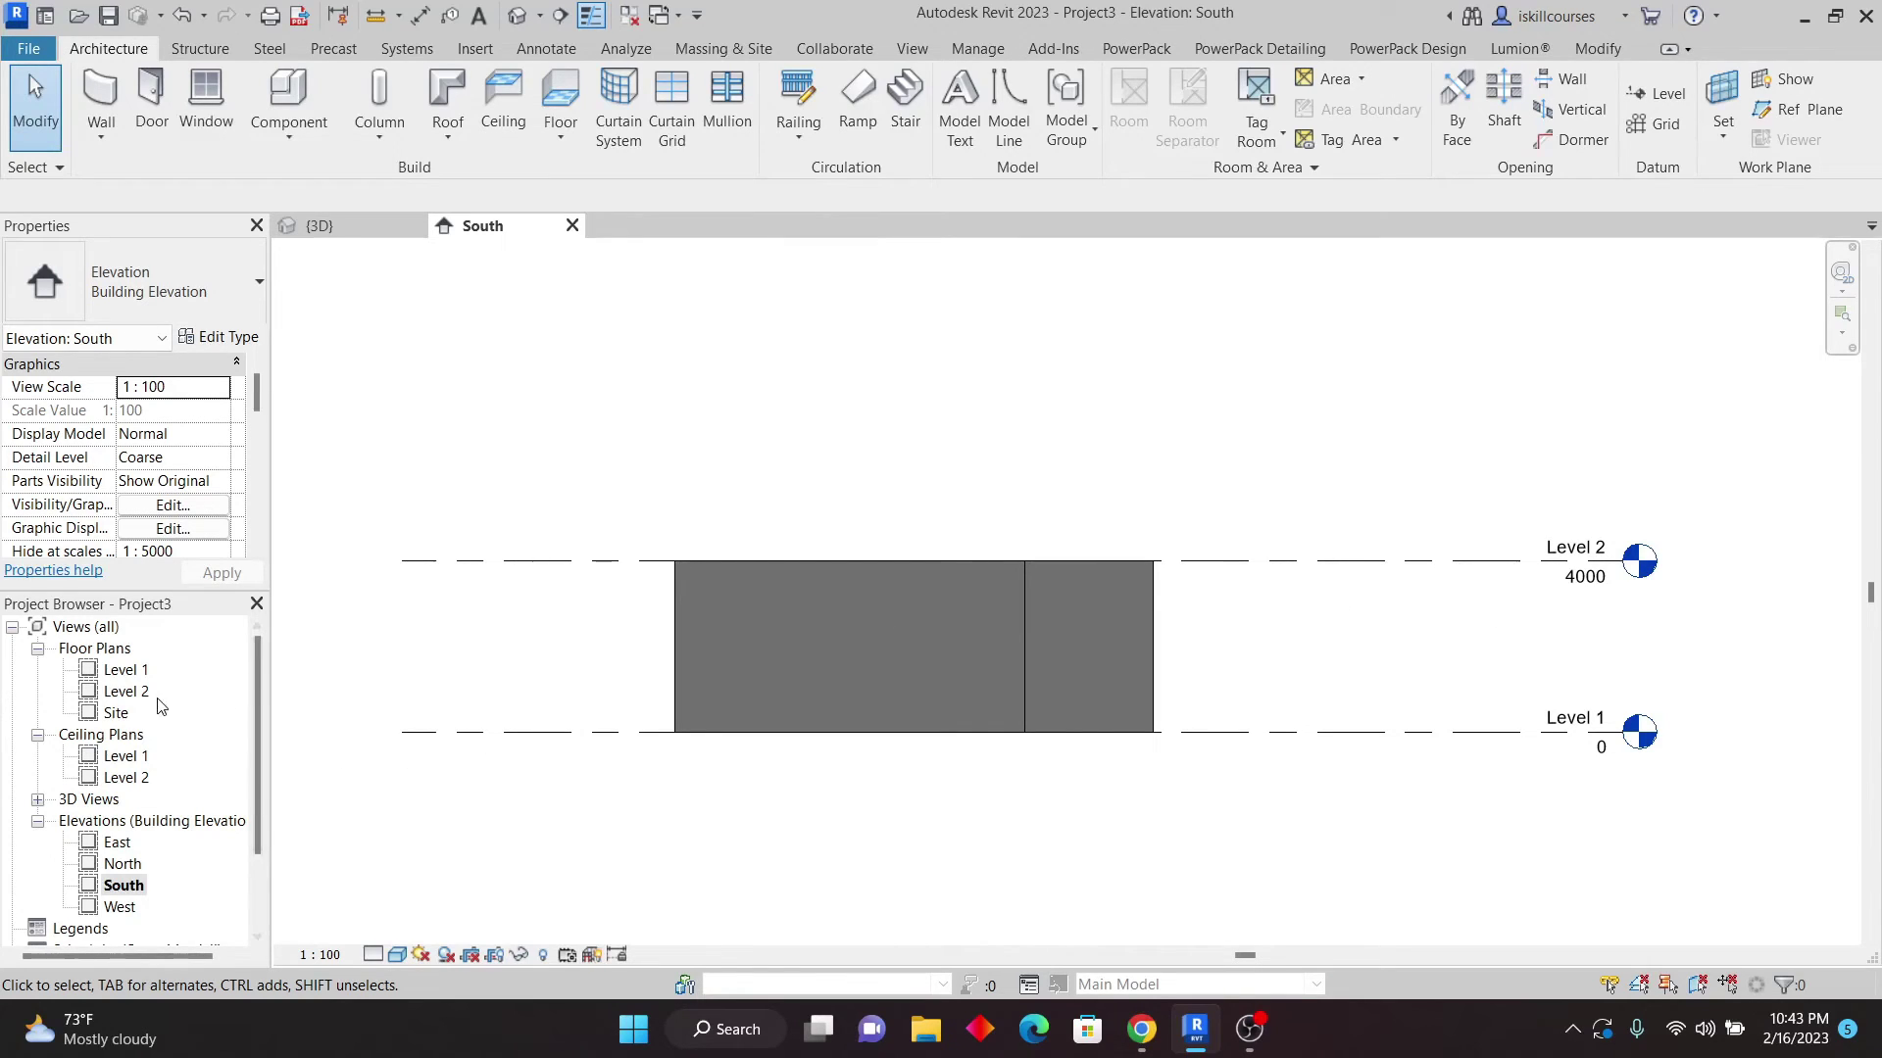
pyautogui.doubleClick(125, 691)
pyautogui.scroll(5, 1013, 630)
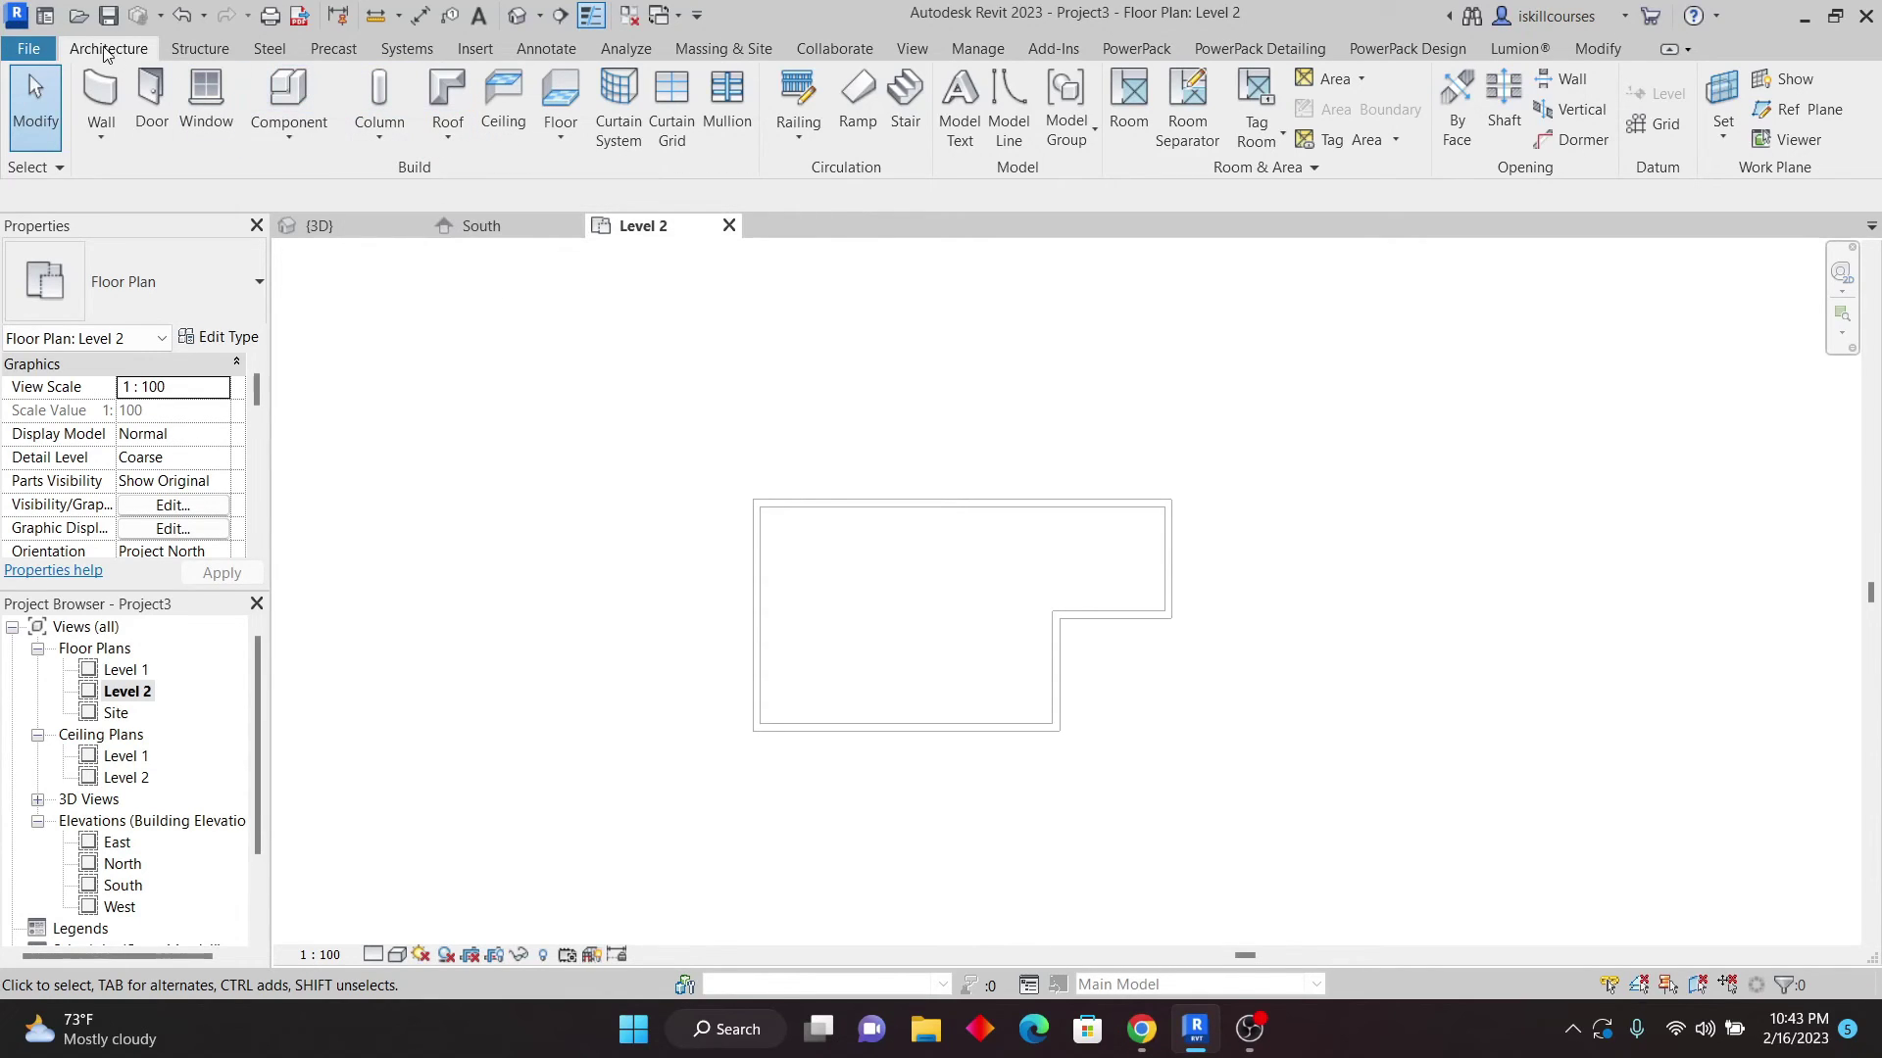
# - Start a Roof by Footprint of type Generic - 125mm with a 600 overhang
pyautogui.click(449, 143)
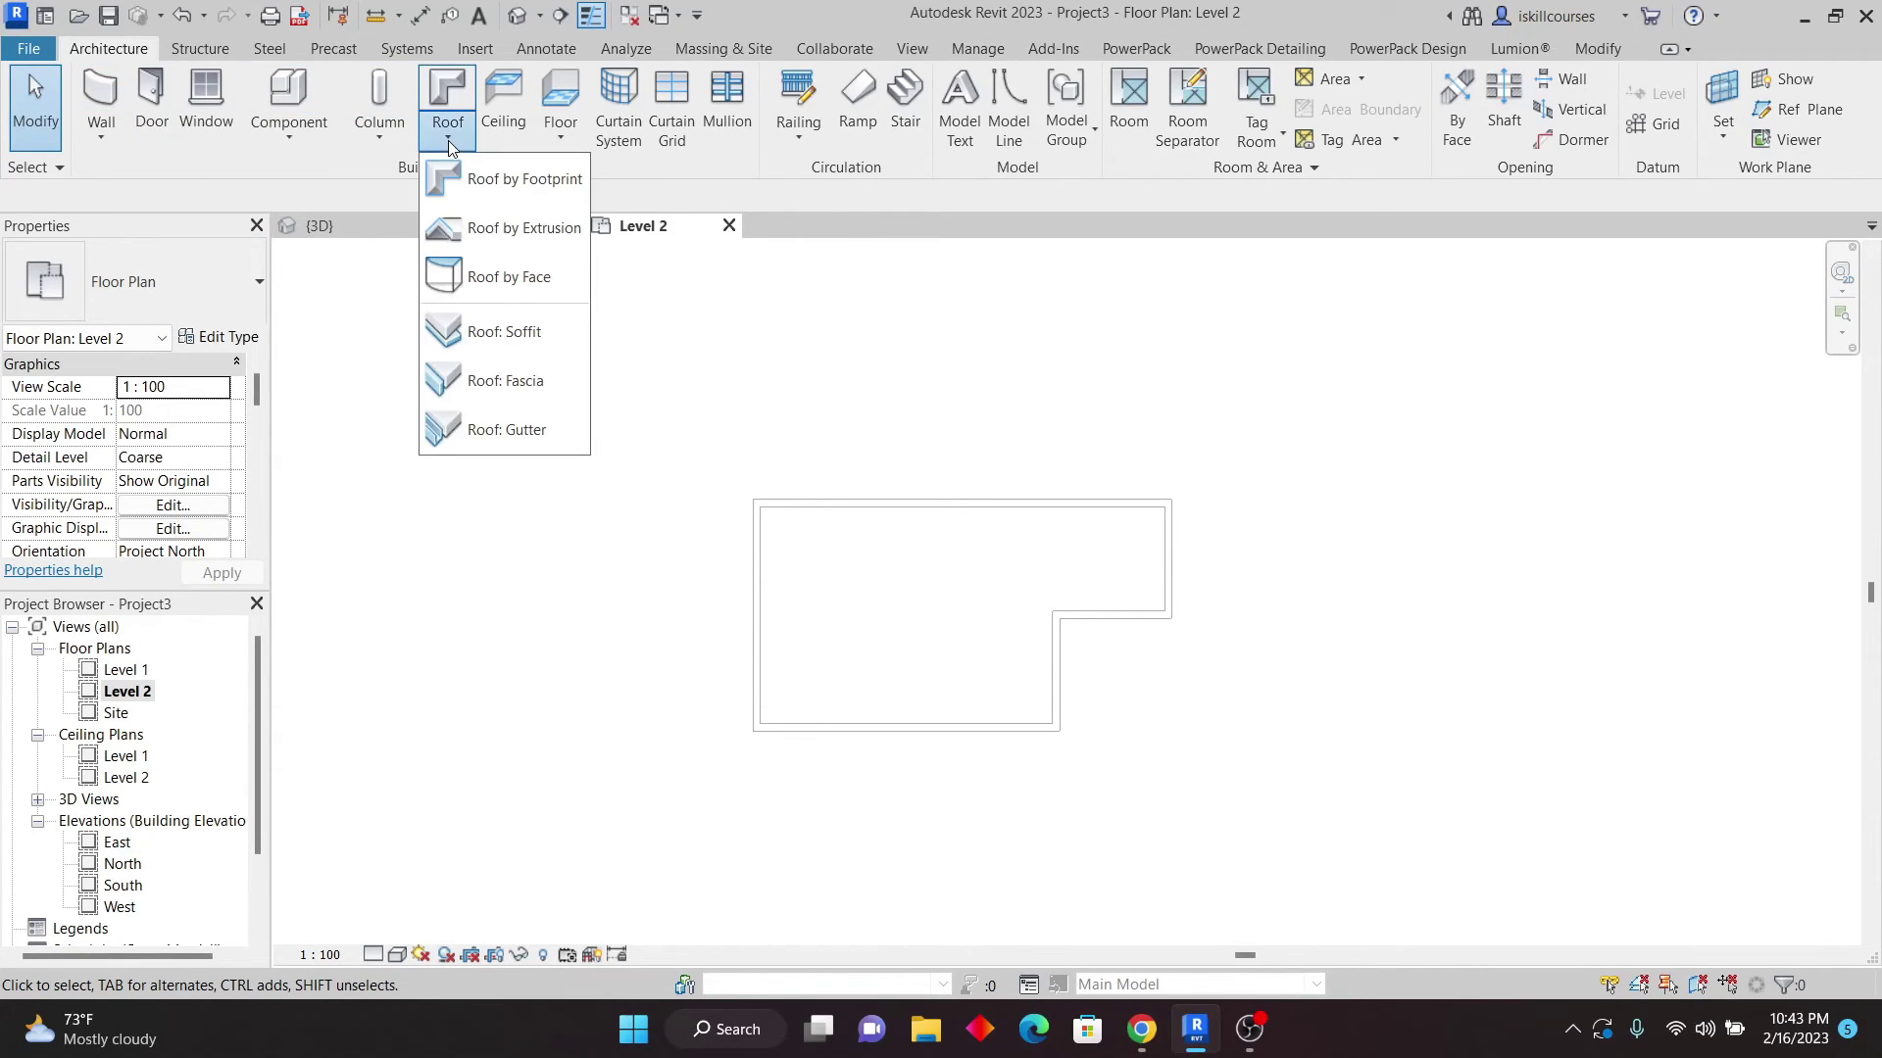
pyautogui.click(478, 182)
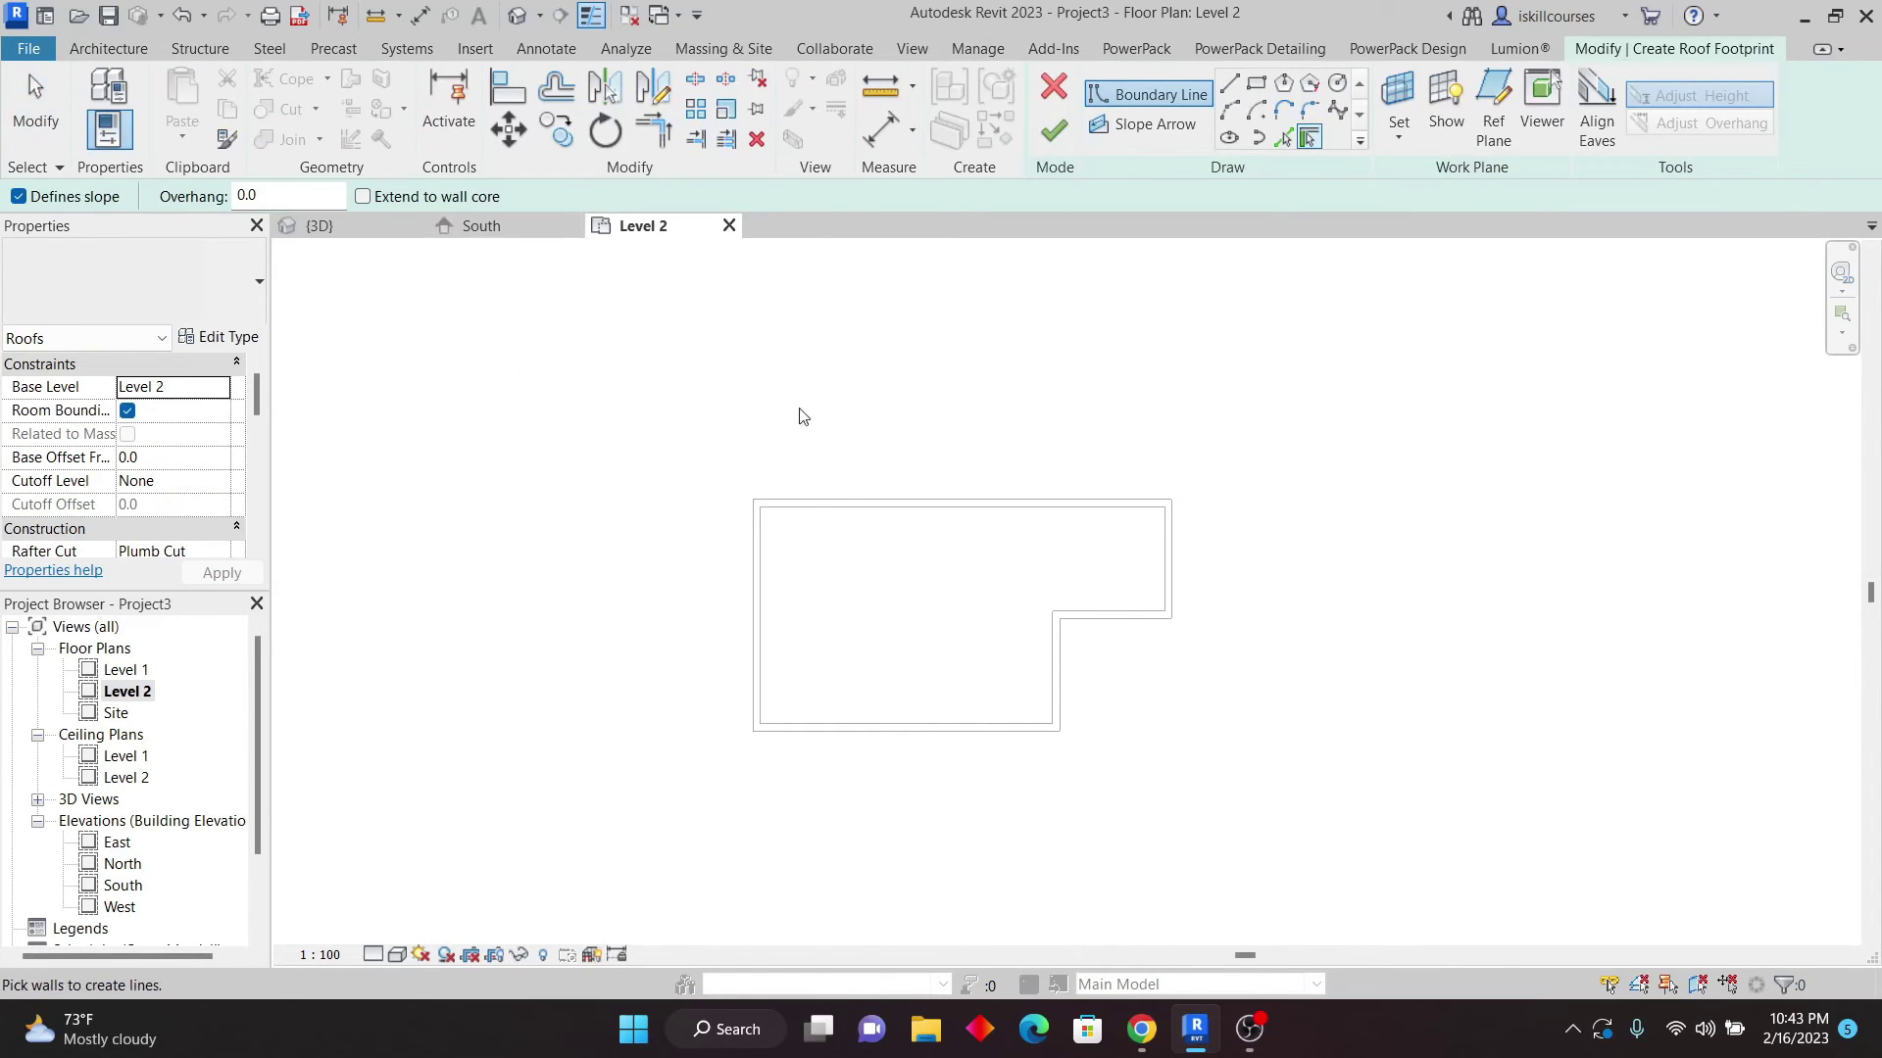
pyautogui.click(233, 290)
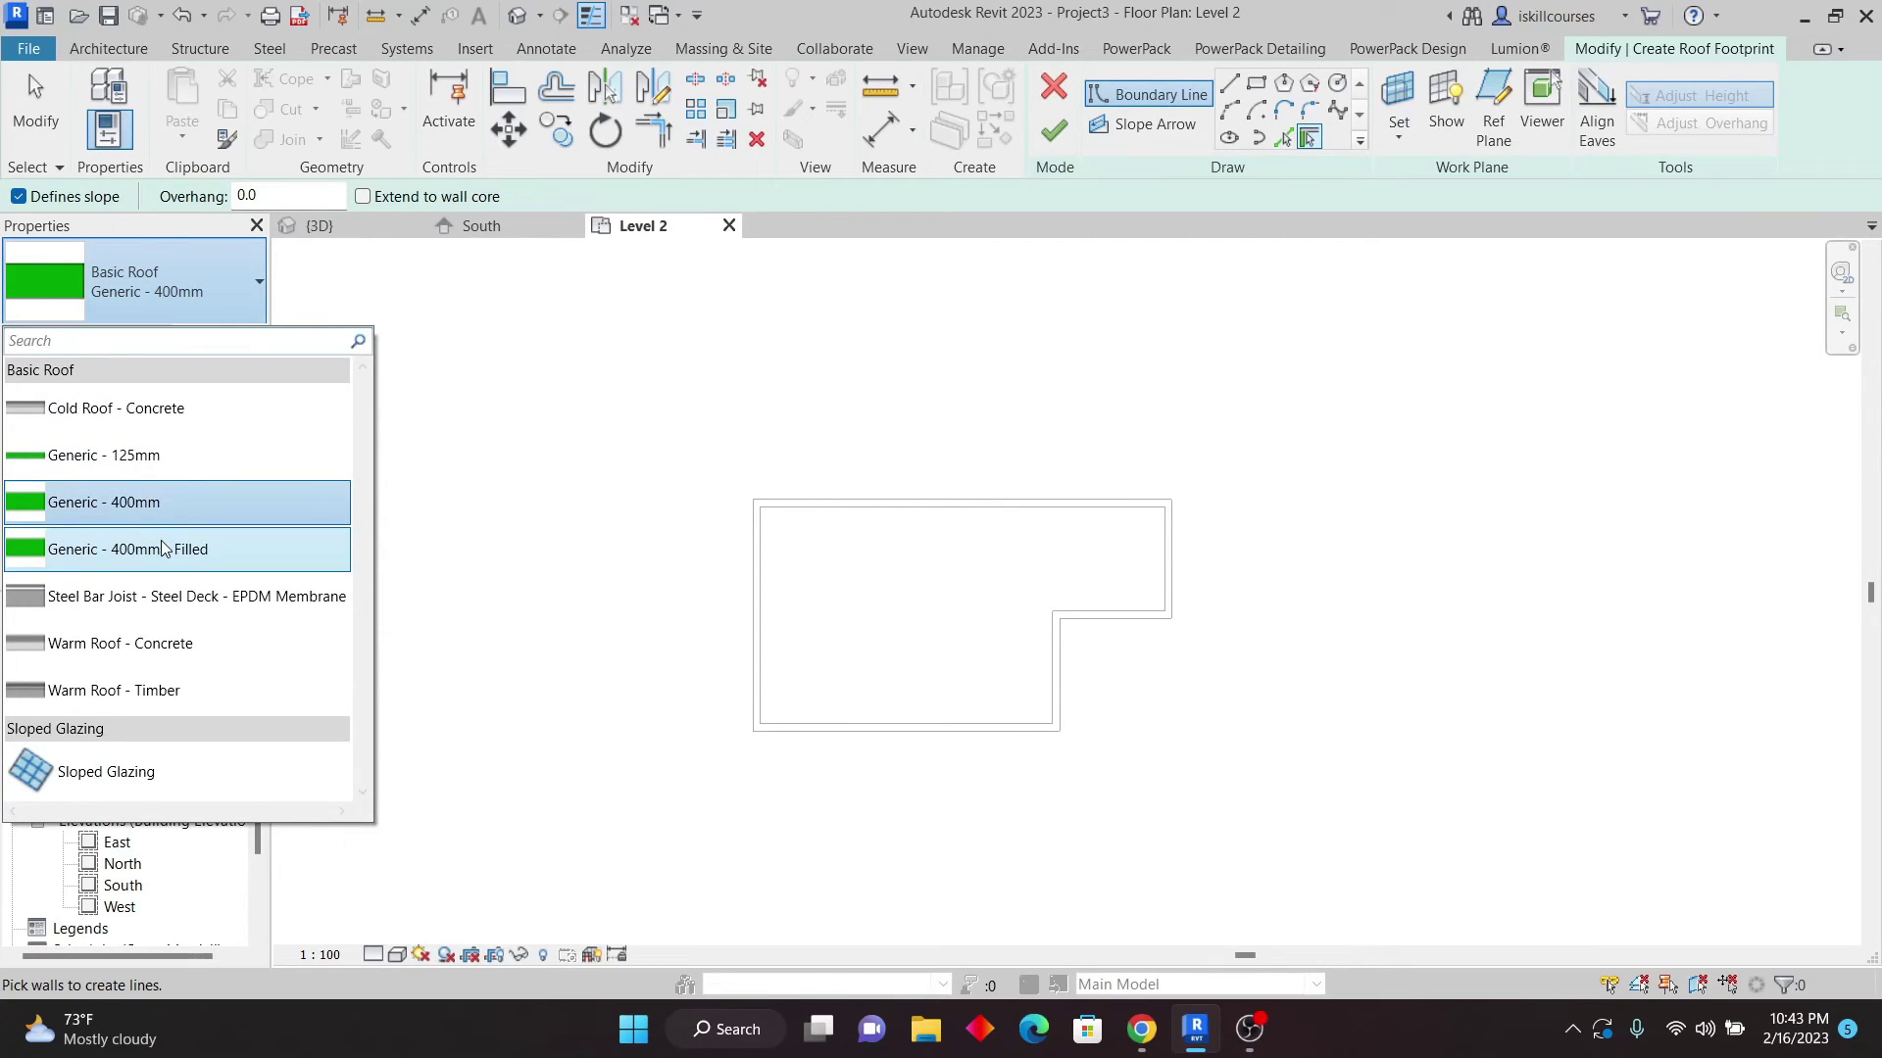
pyautogui.click(104, 455)
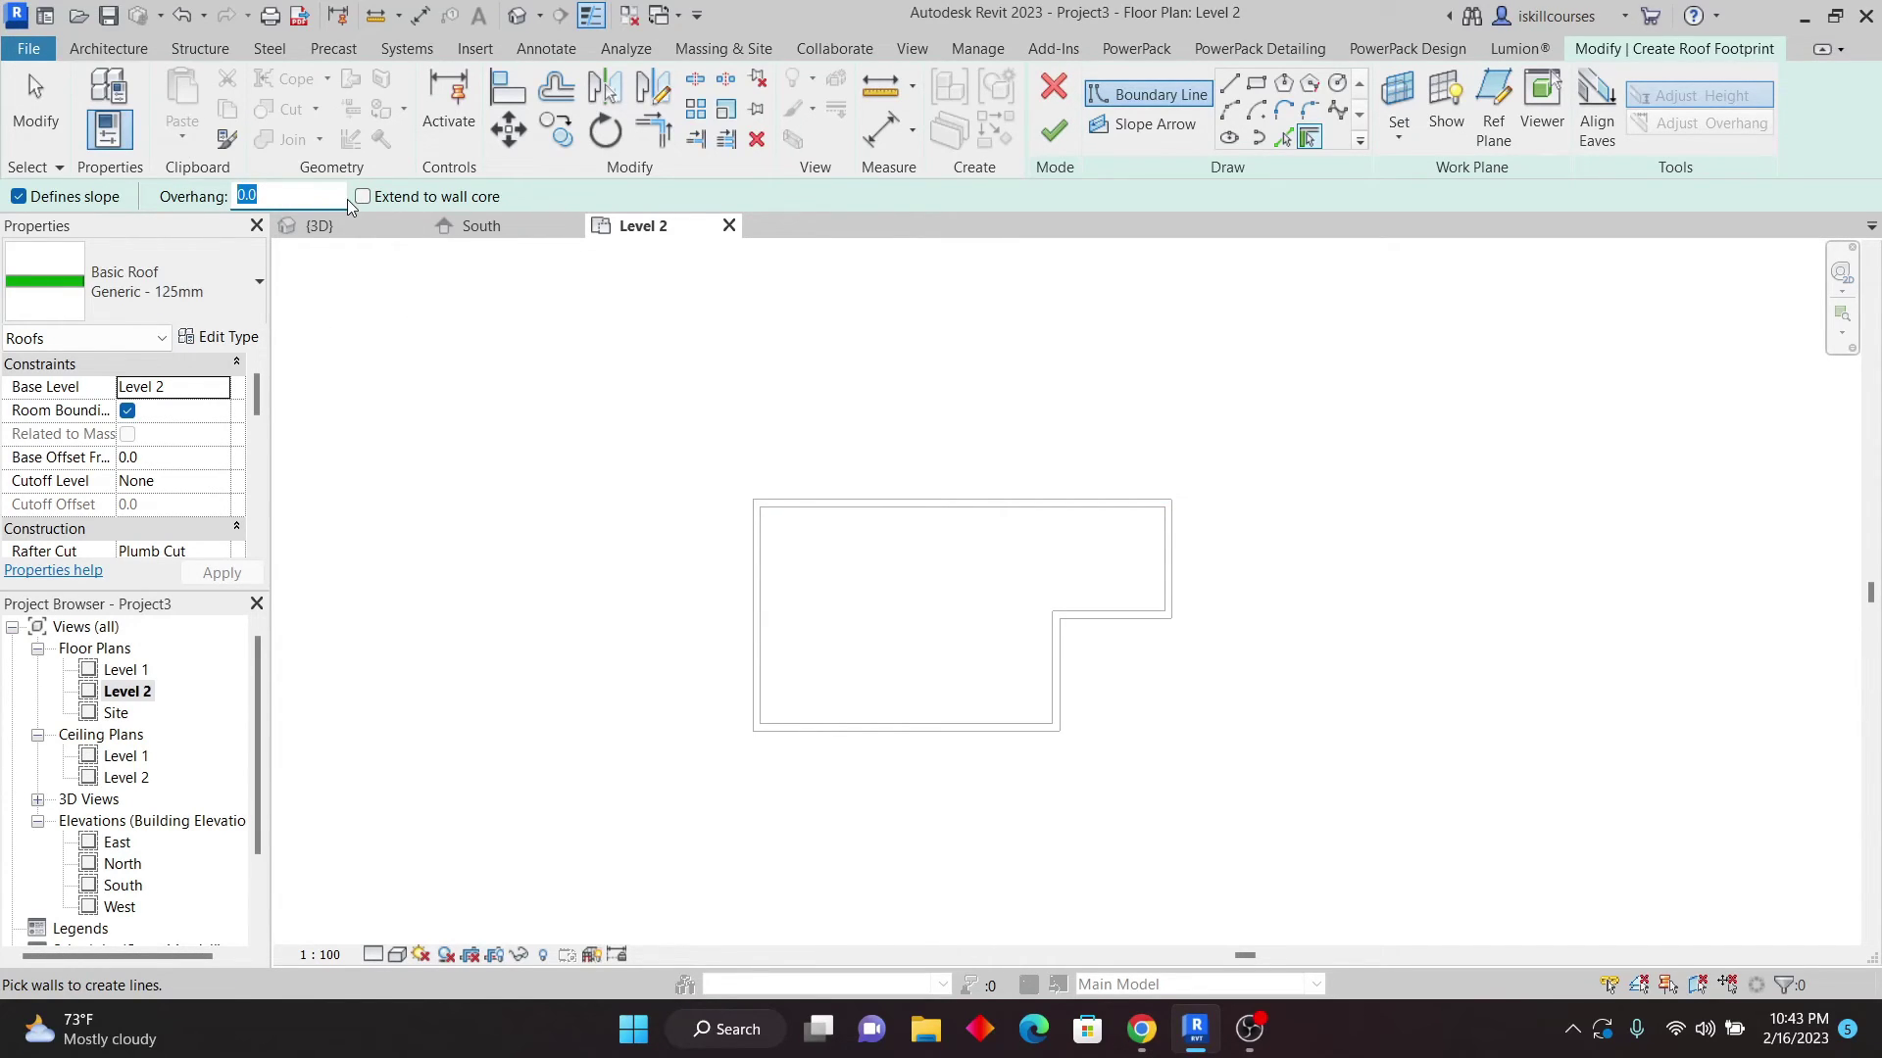
pyautogui.write('600')
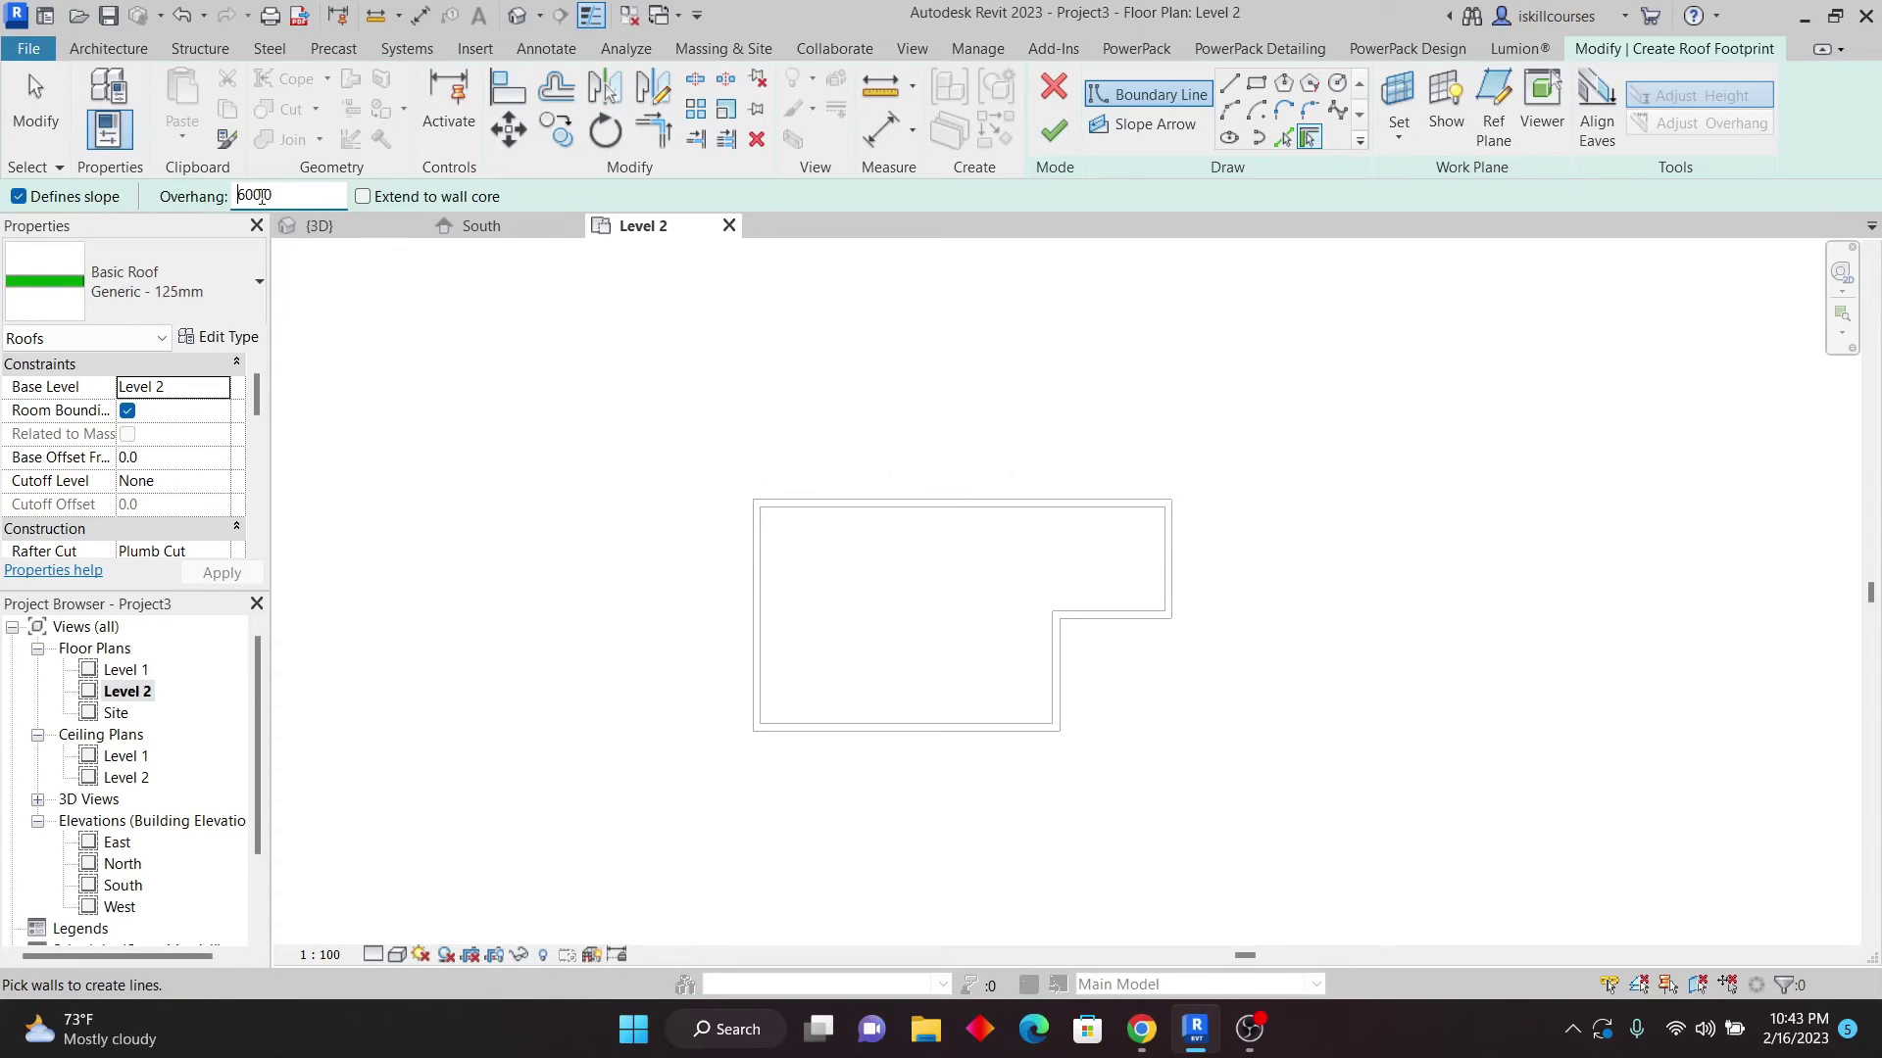
# - Set the boundary offset to 600 and switch to the Pick Walls method
pyautogui.click(1285, 137)
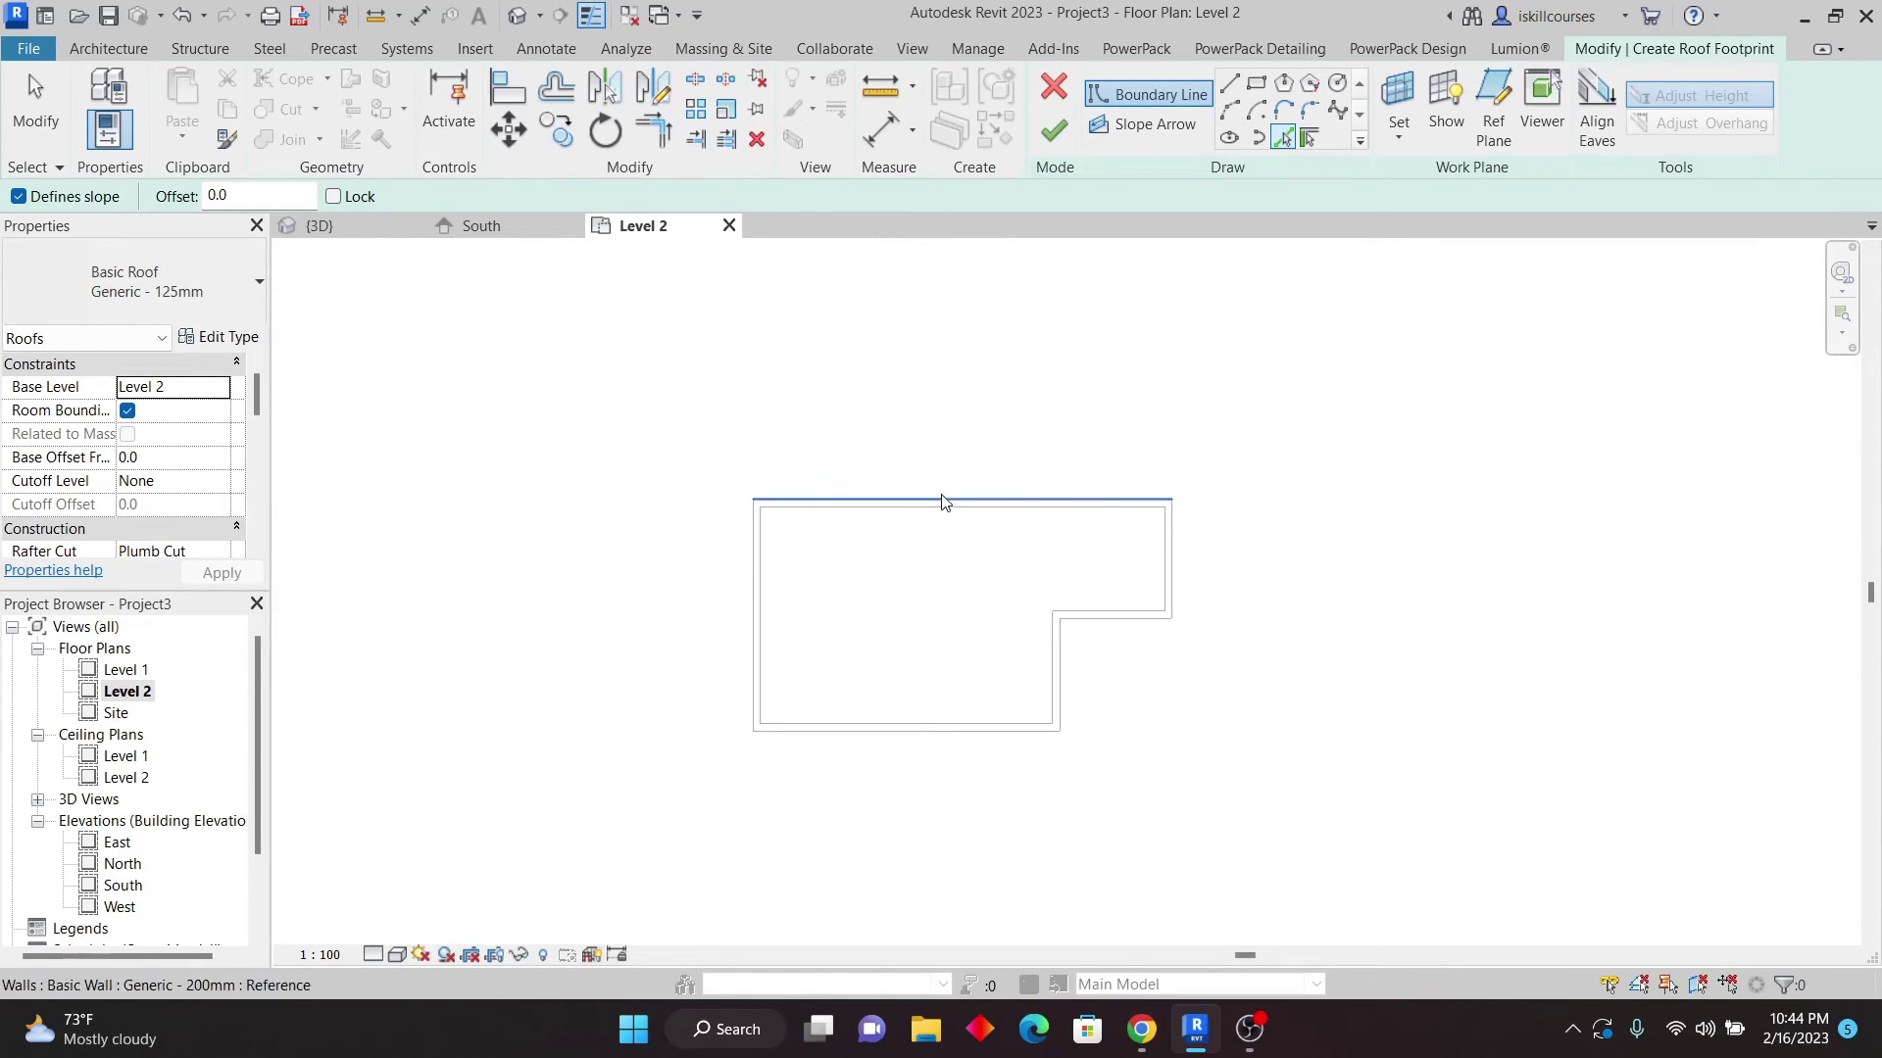
pyautogui.click(218, 196)
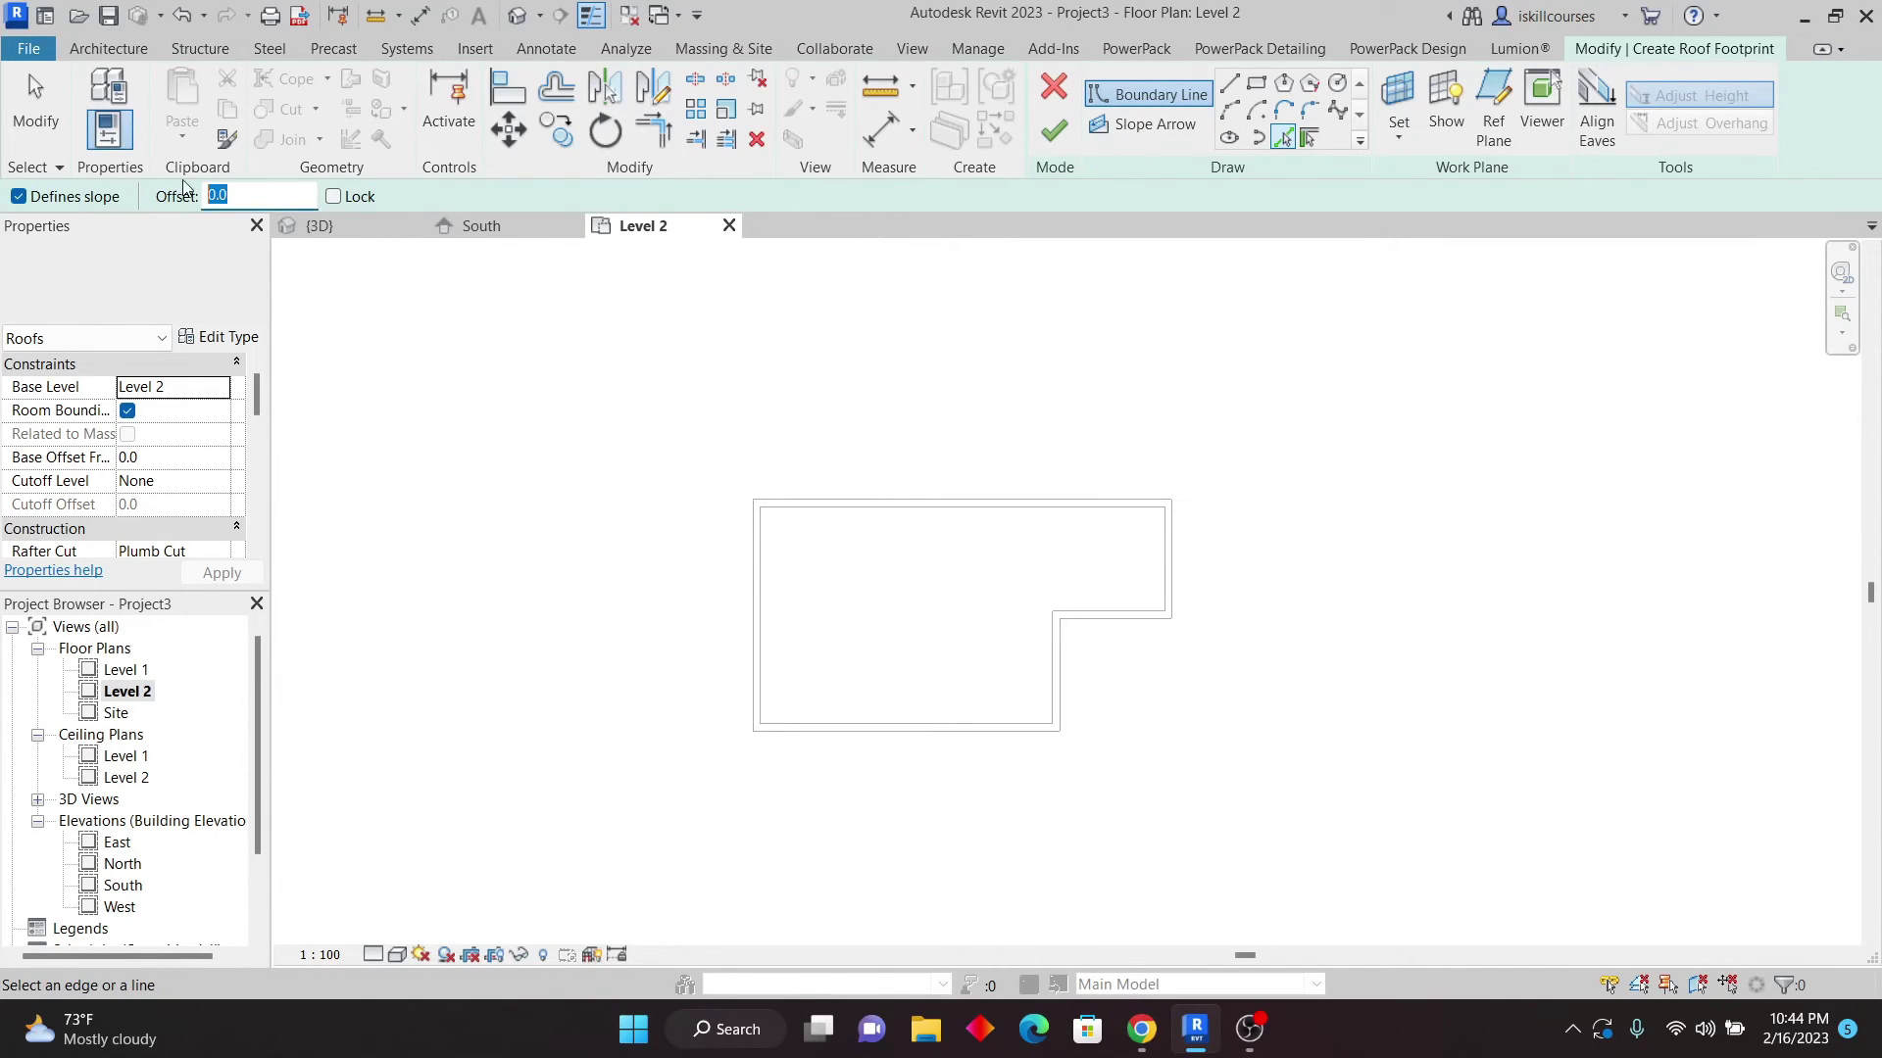
pyautogui.write('600')
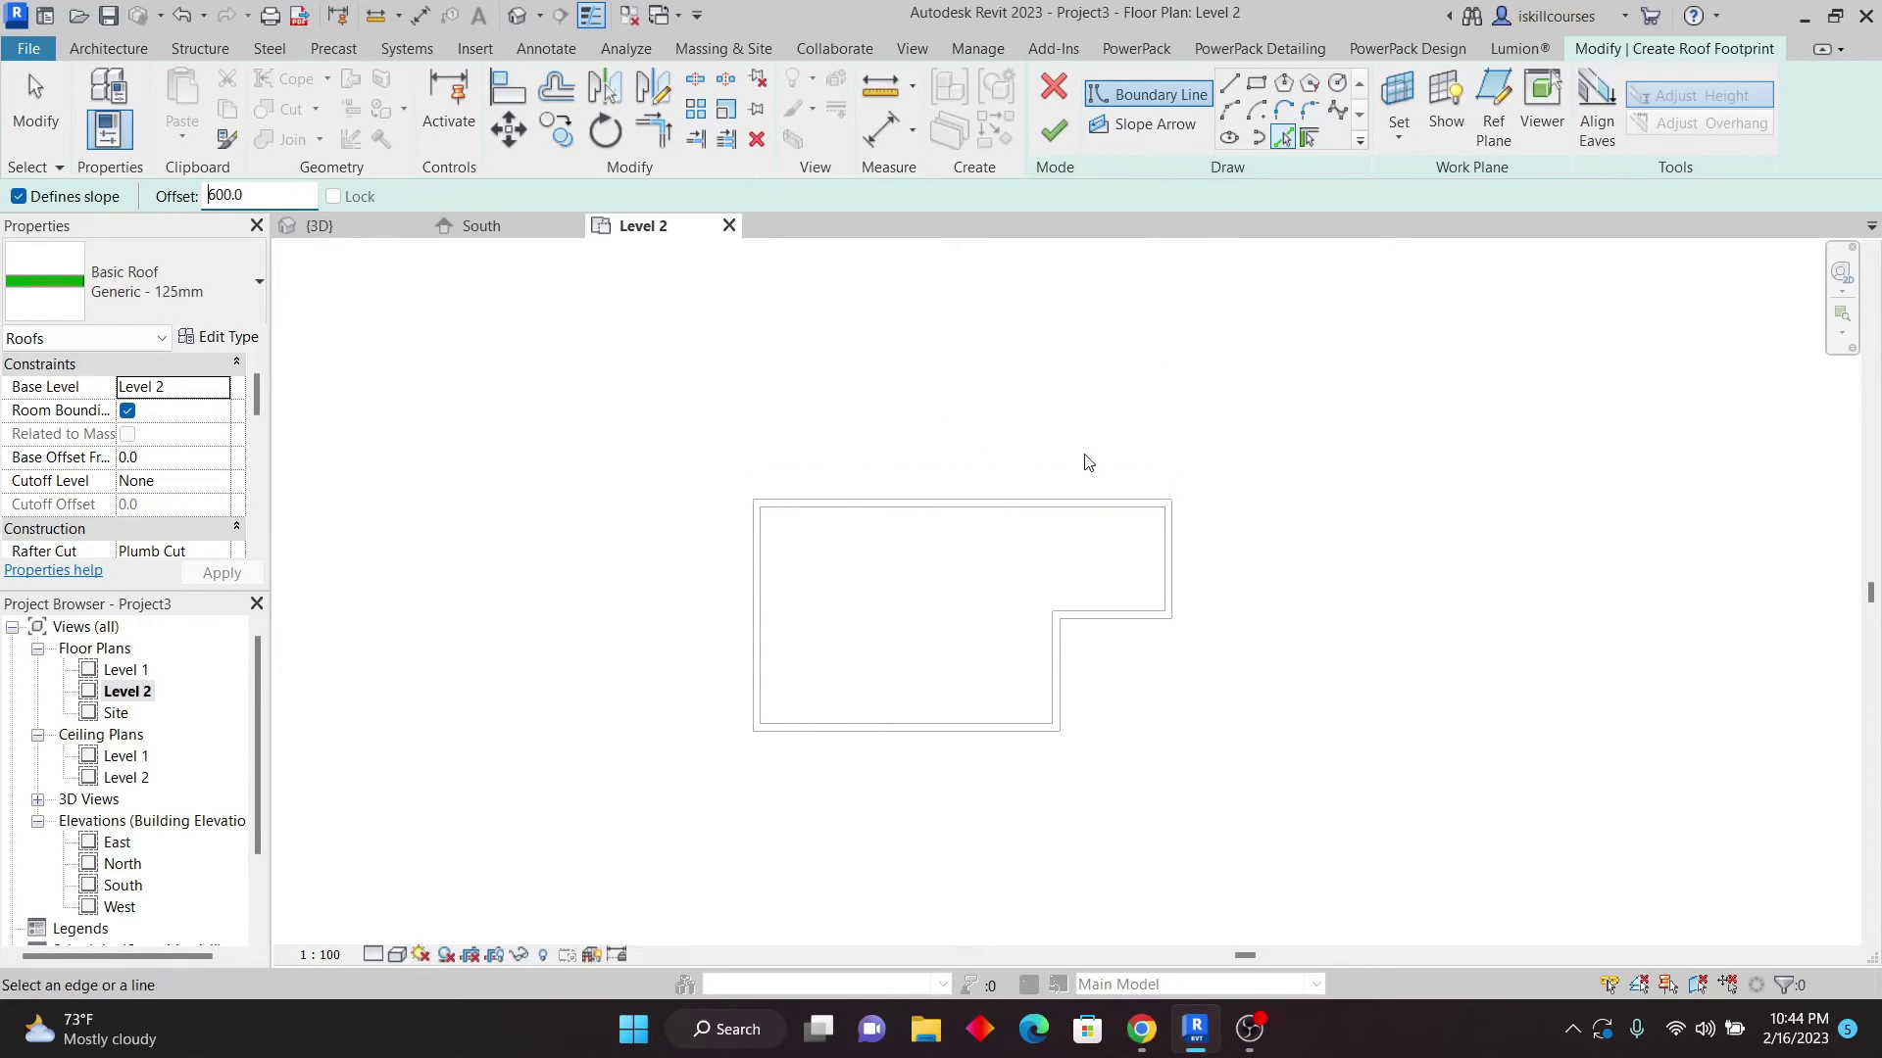
pyautogui.click(1310, 140)
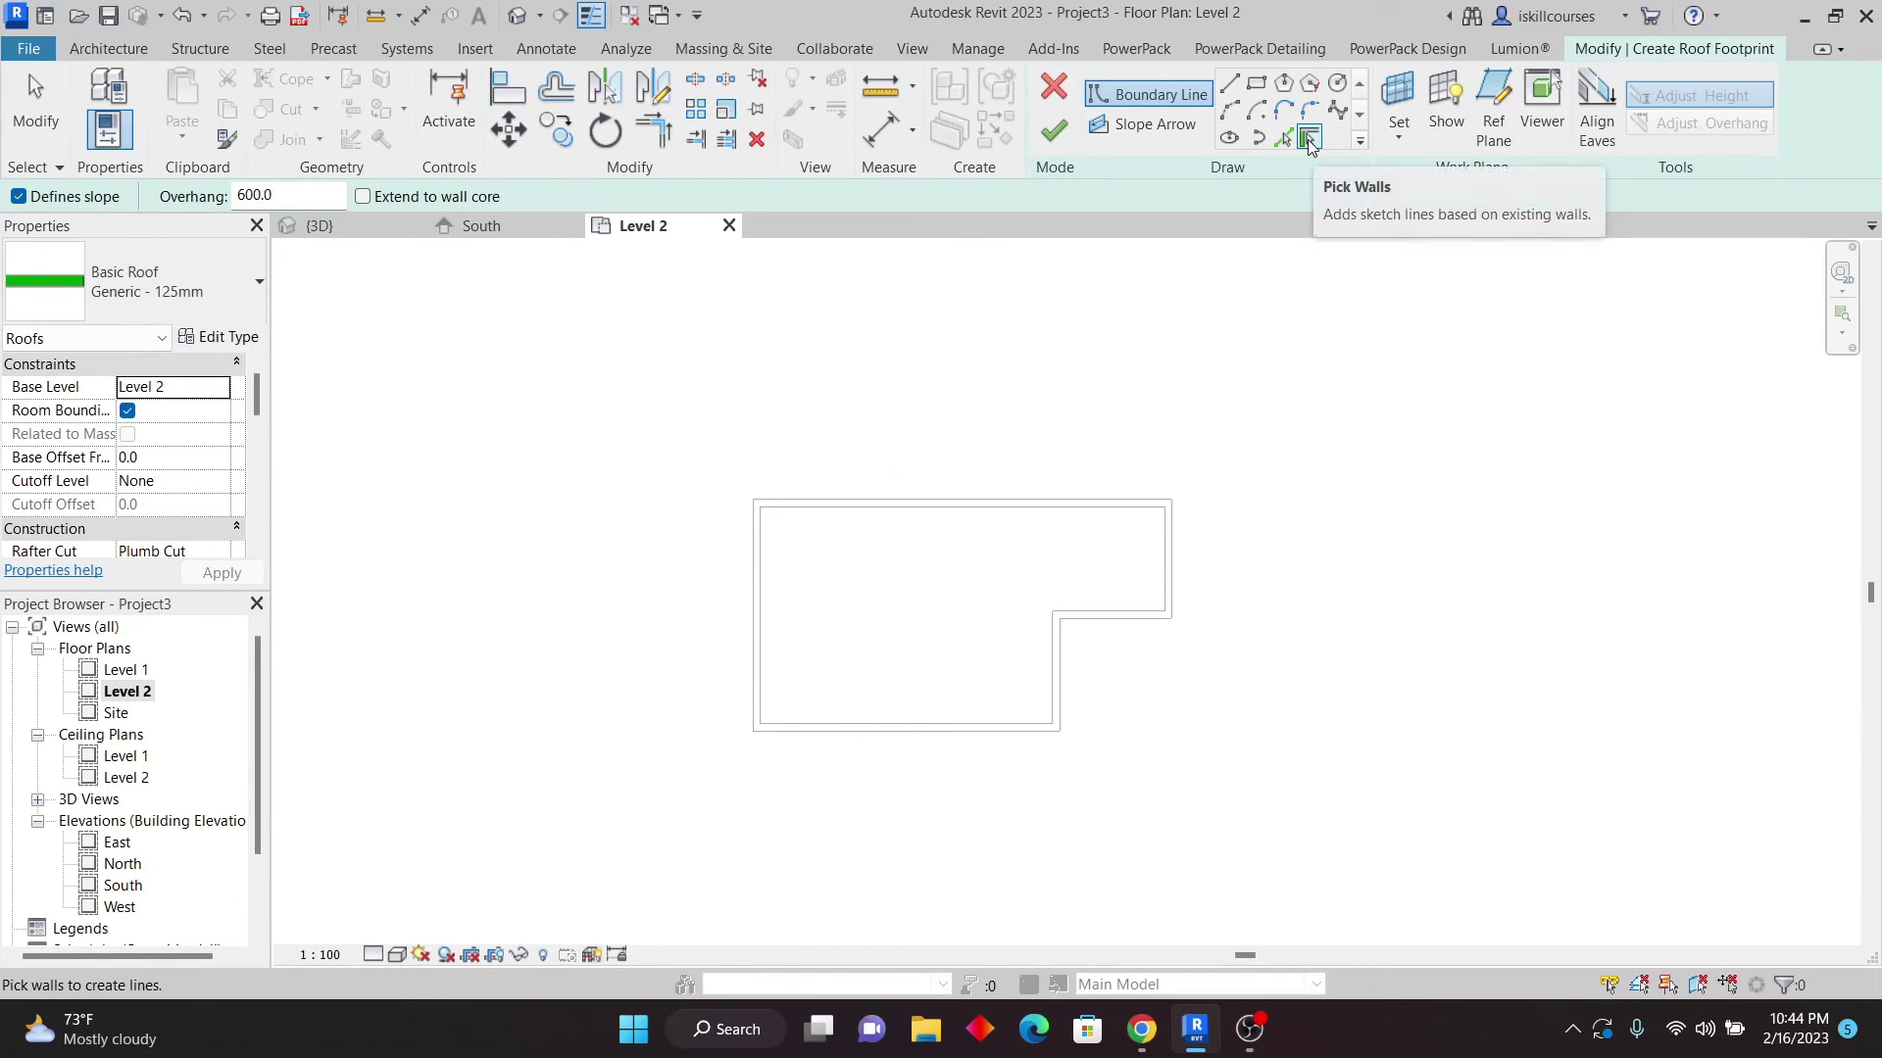
# - Pick the top, right, step, inner, bottom and left walls as roof boundaries, then end the tool
pyautogui.click(962, 508)
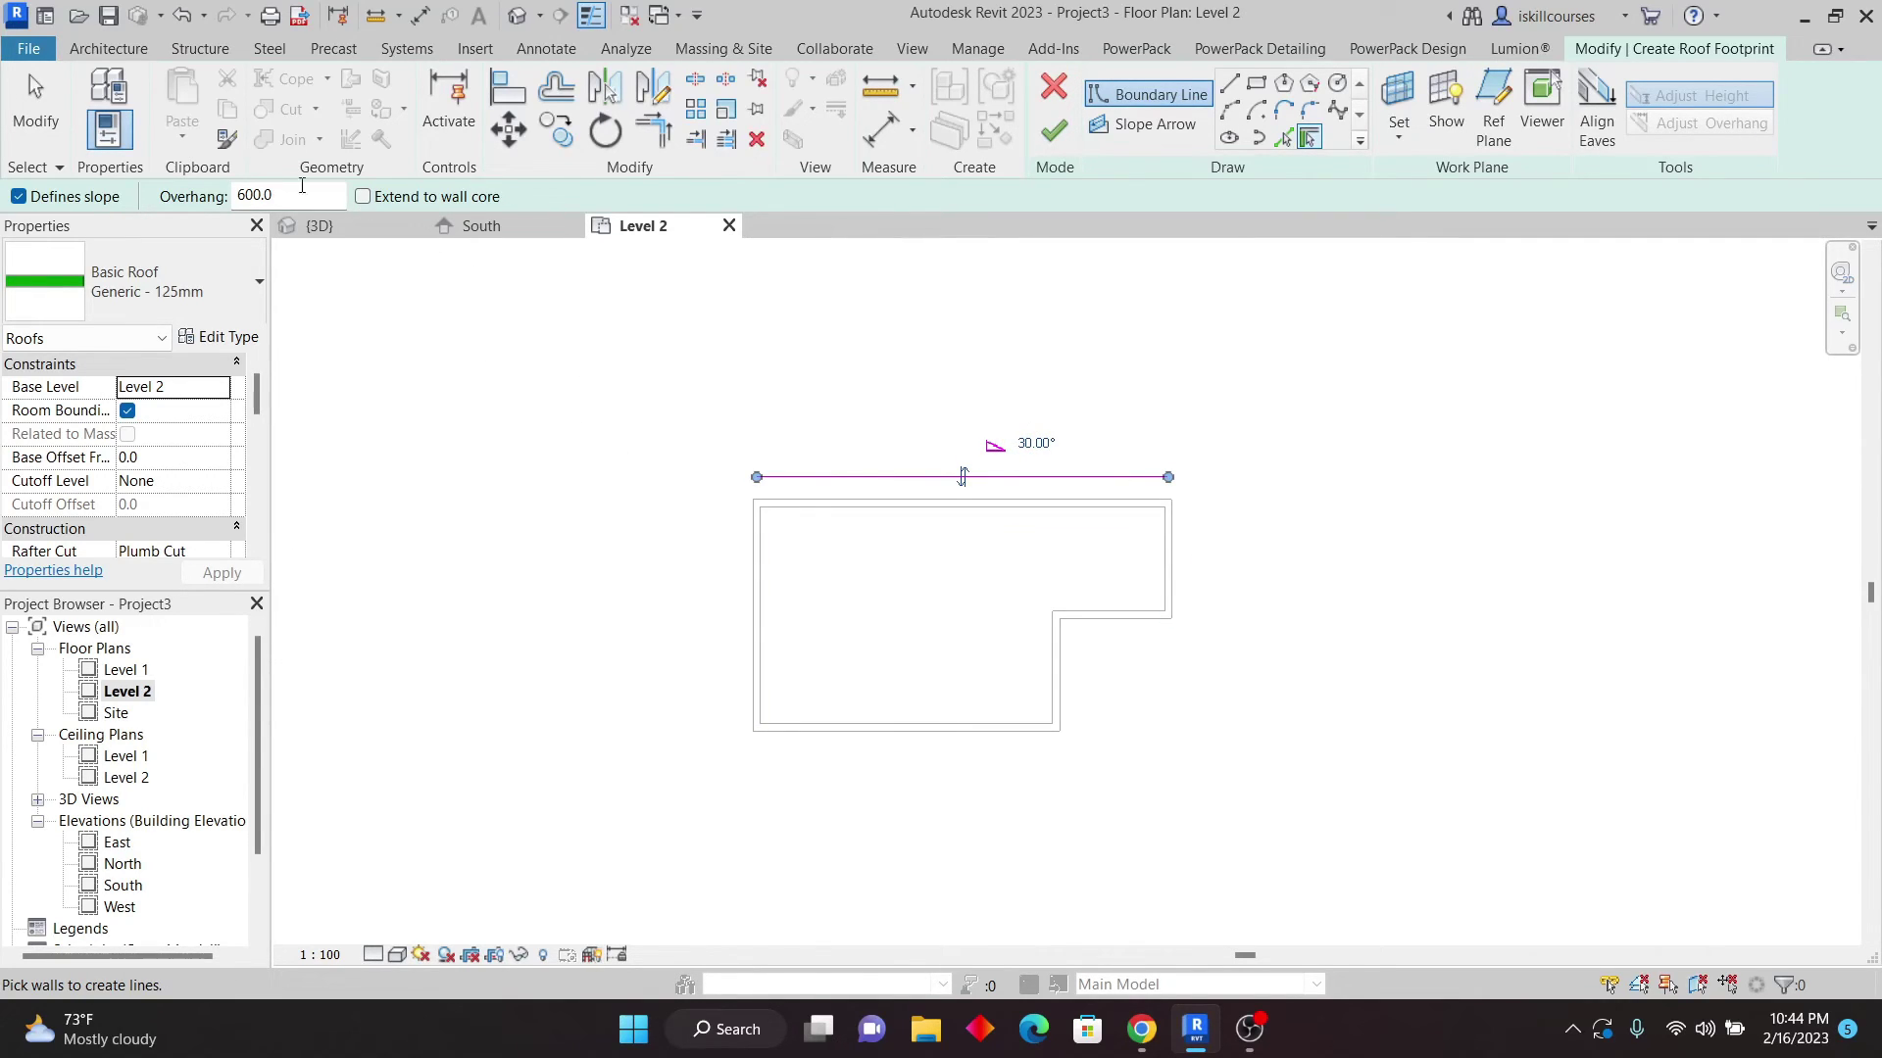
pyautogui.click(1181, 551)
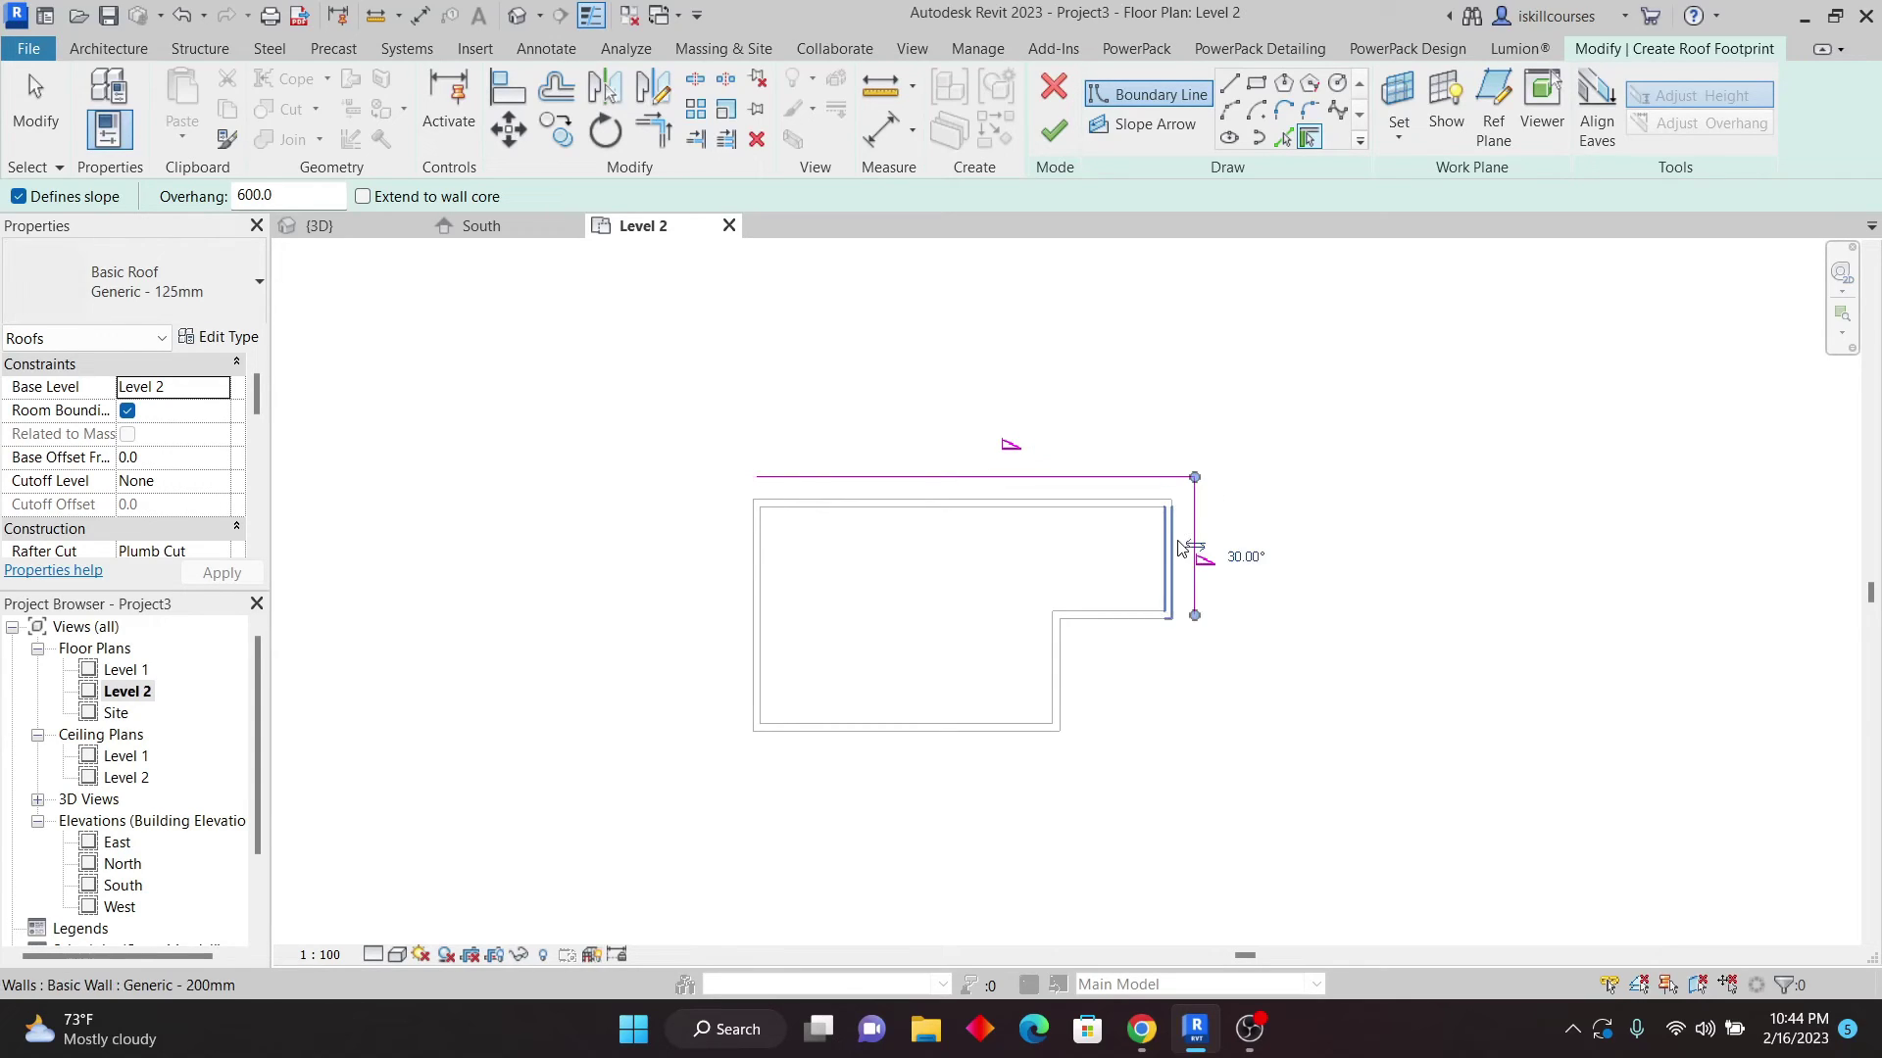
pyautogui.click(1125, 618)
pyautogui.click(1056, 676)
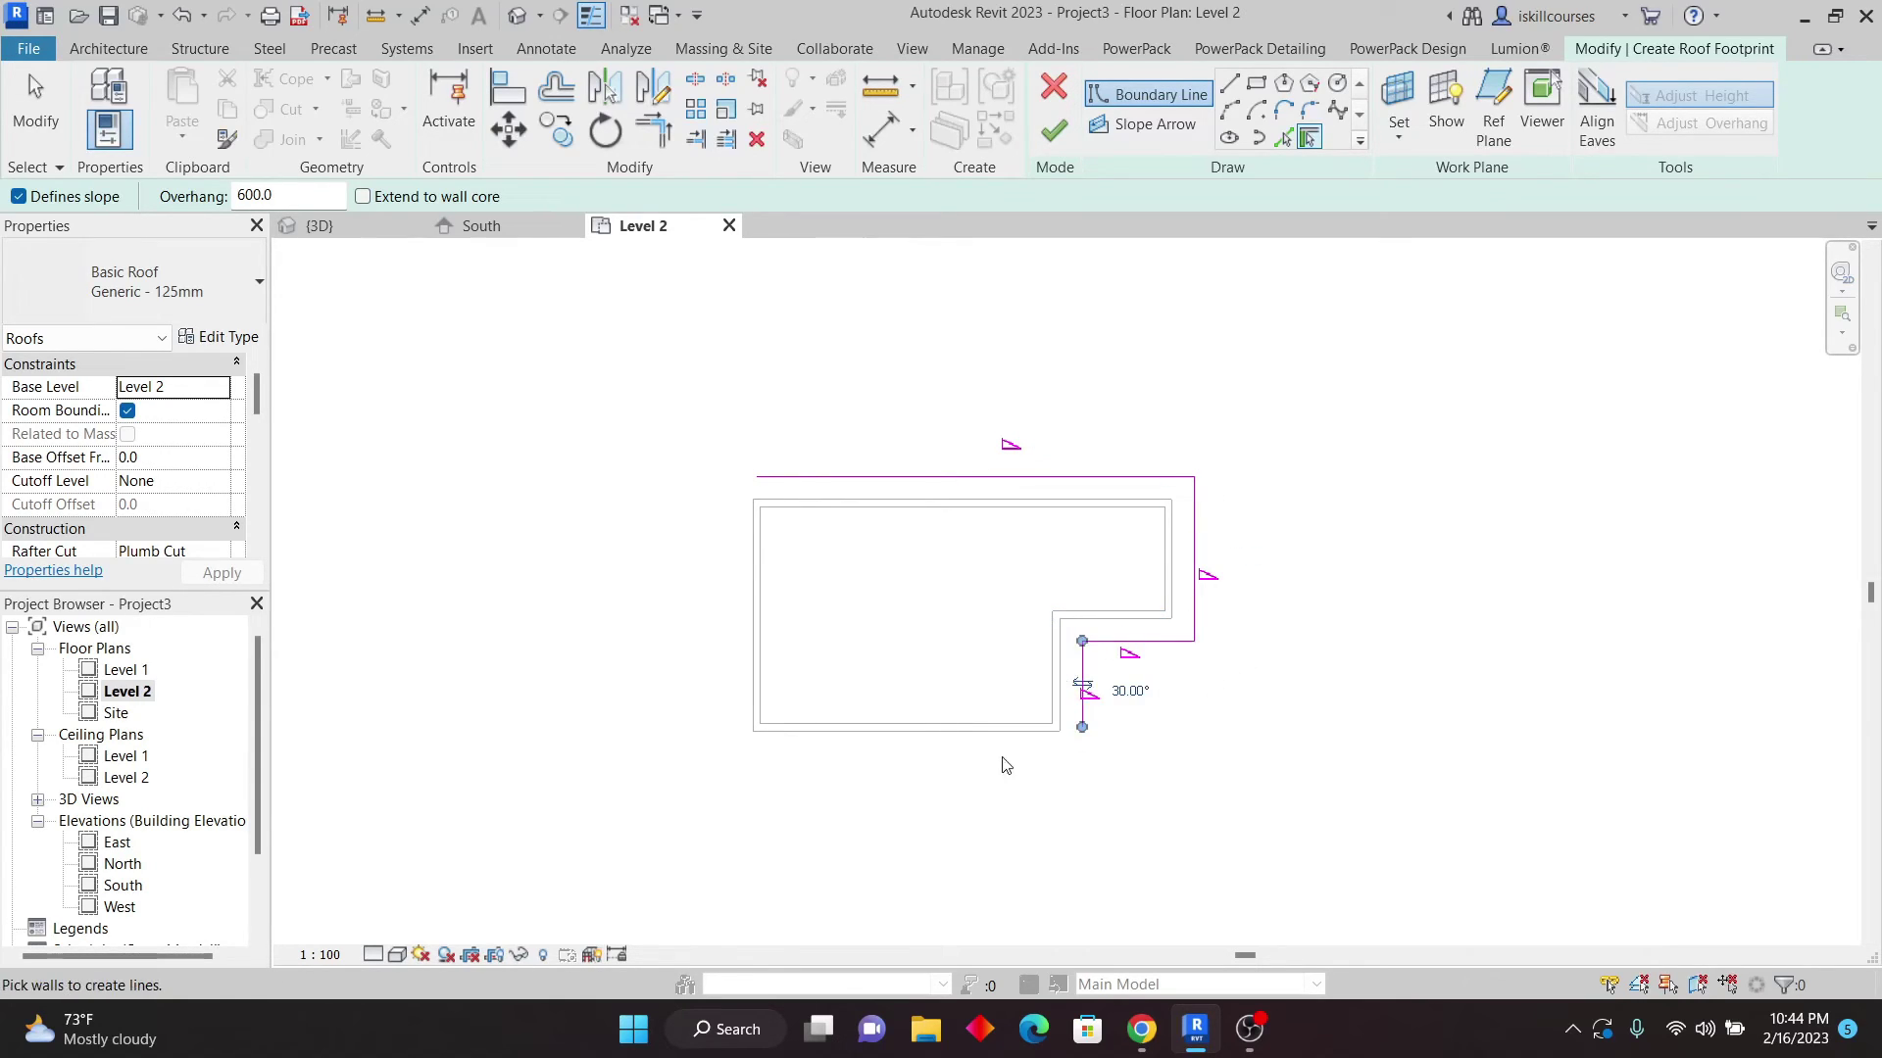
pyautogui.click(931, 725)
pyautogui.click(759, 607)
pyautogui.scroll(4, 745, 583)
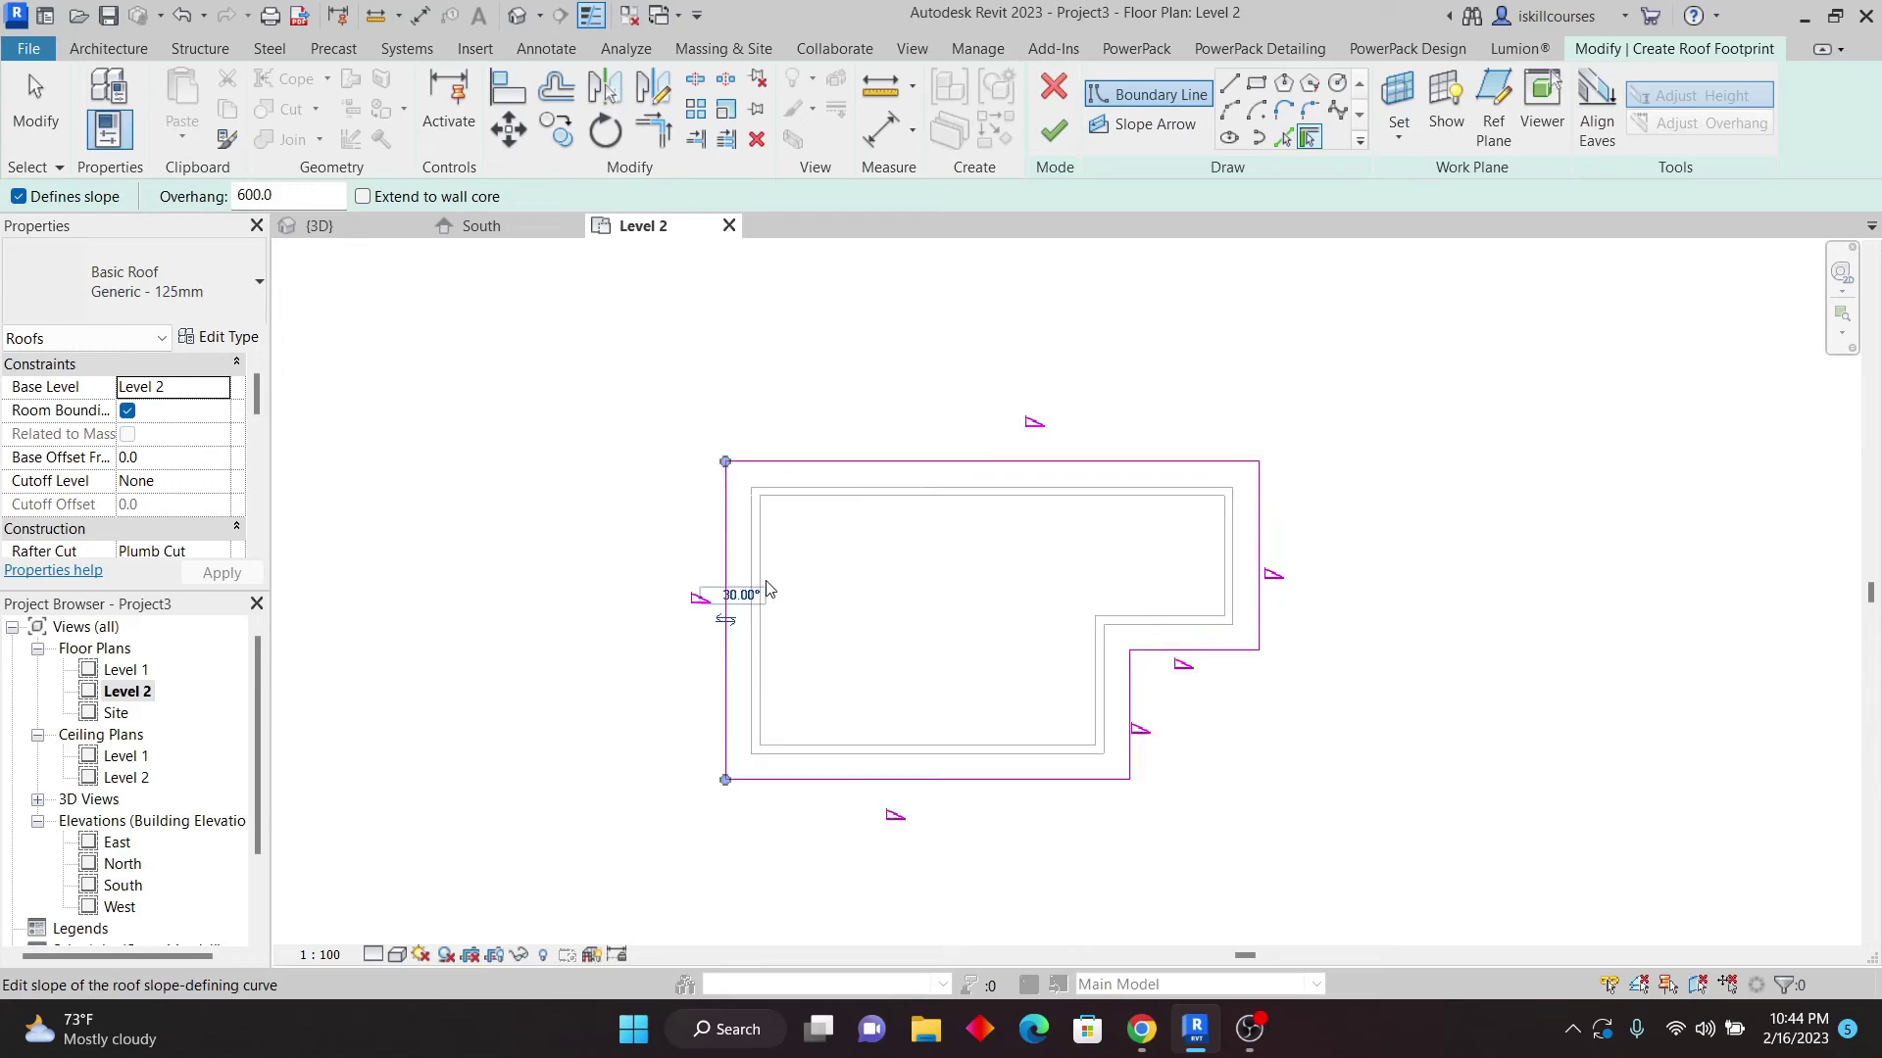
pyautogui.scroll(-4, 749, 572)
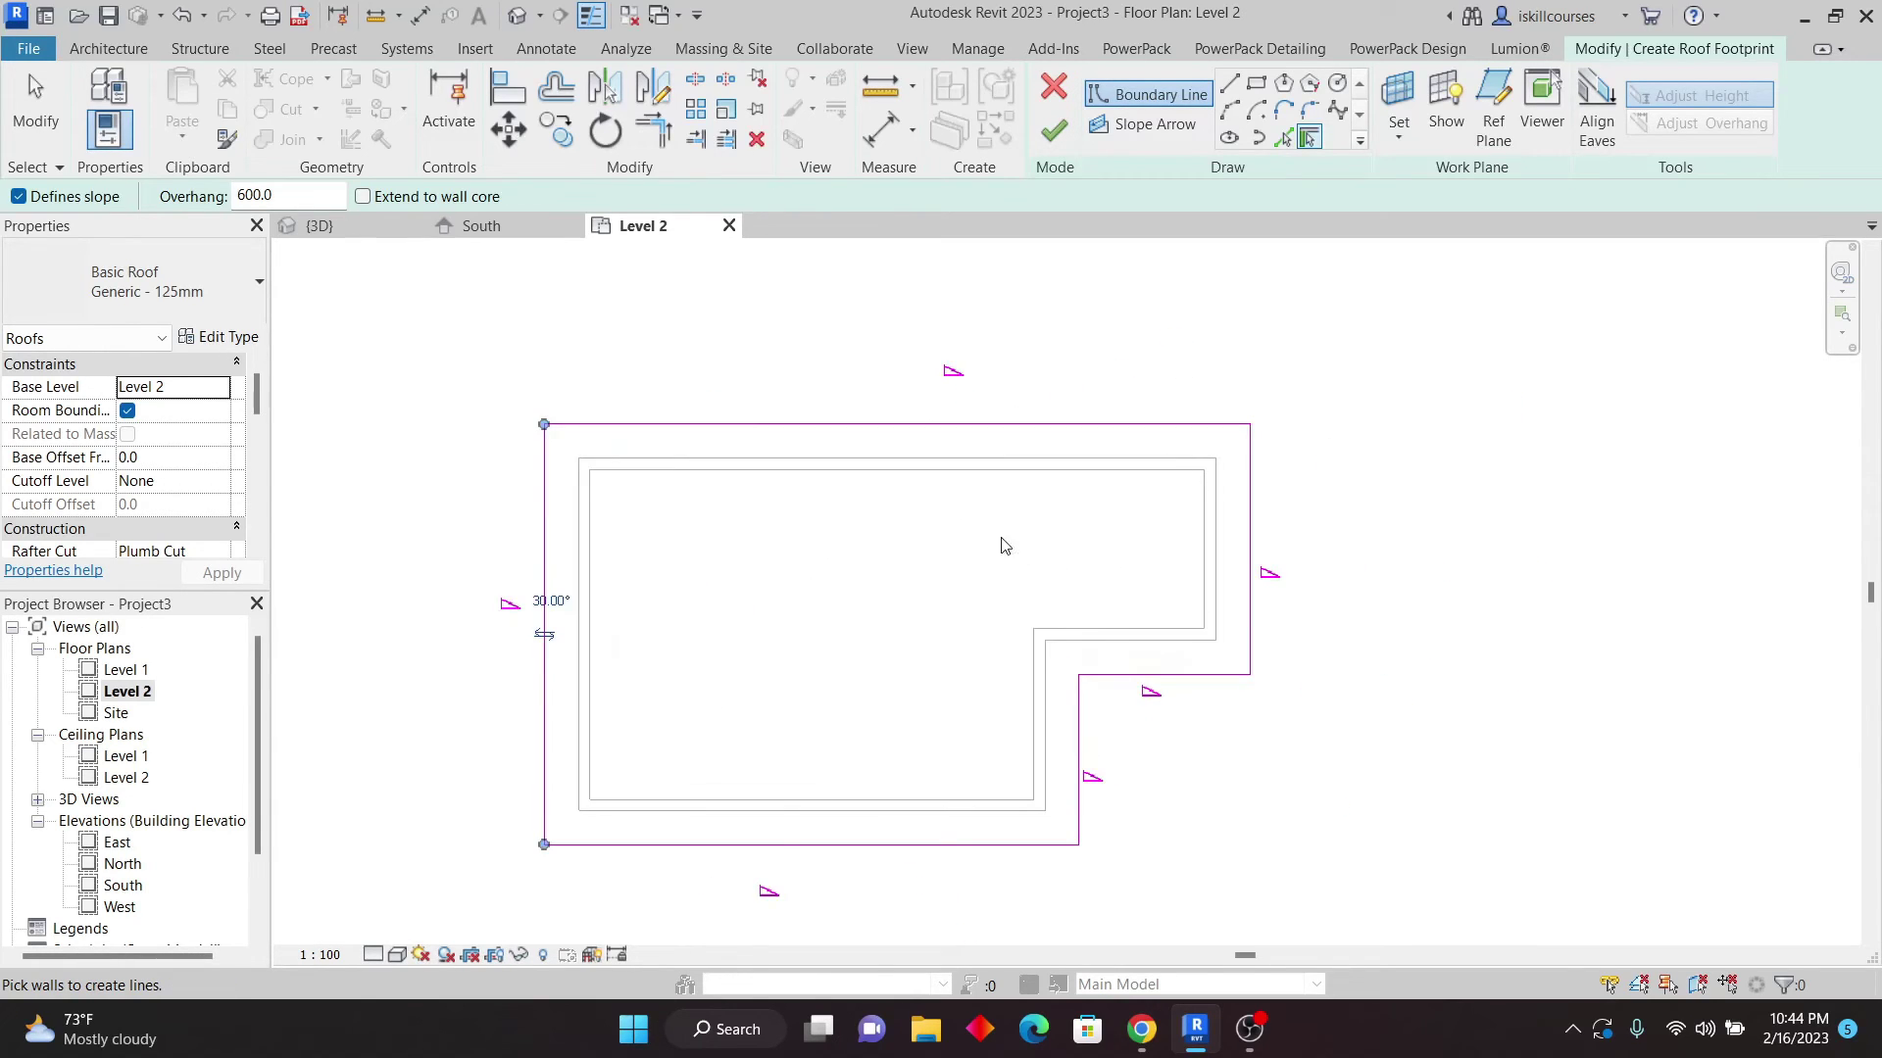
pyautogui.press('Escape')
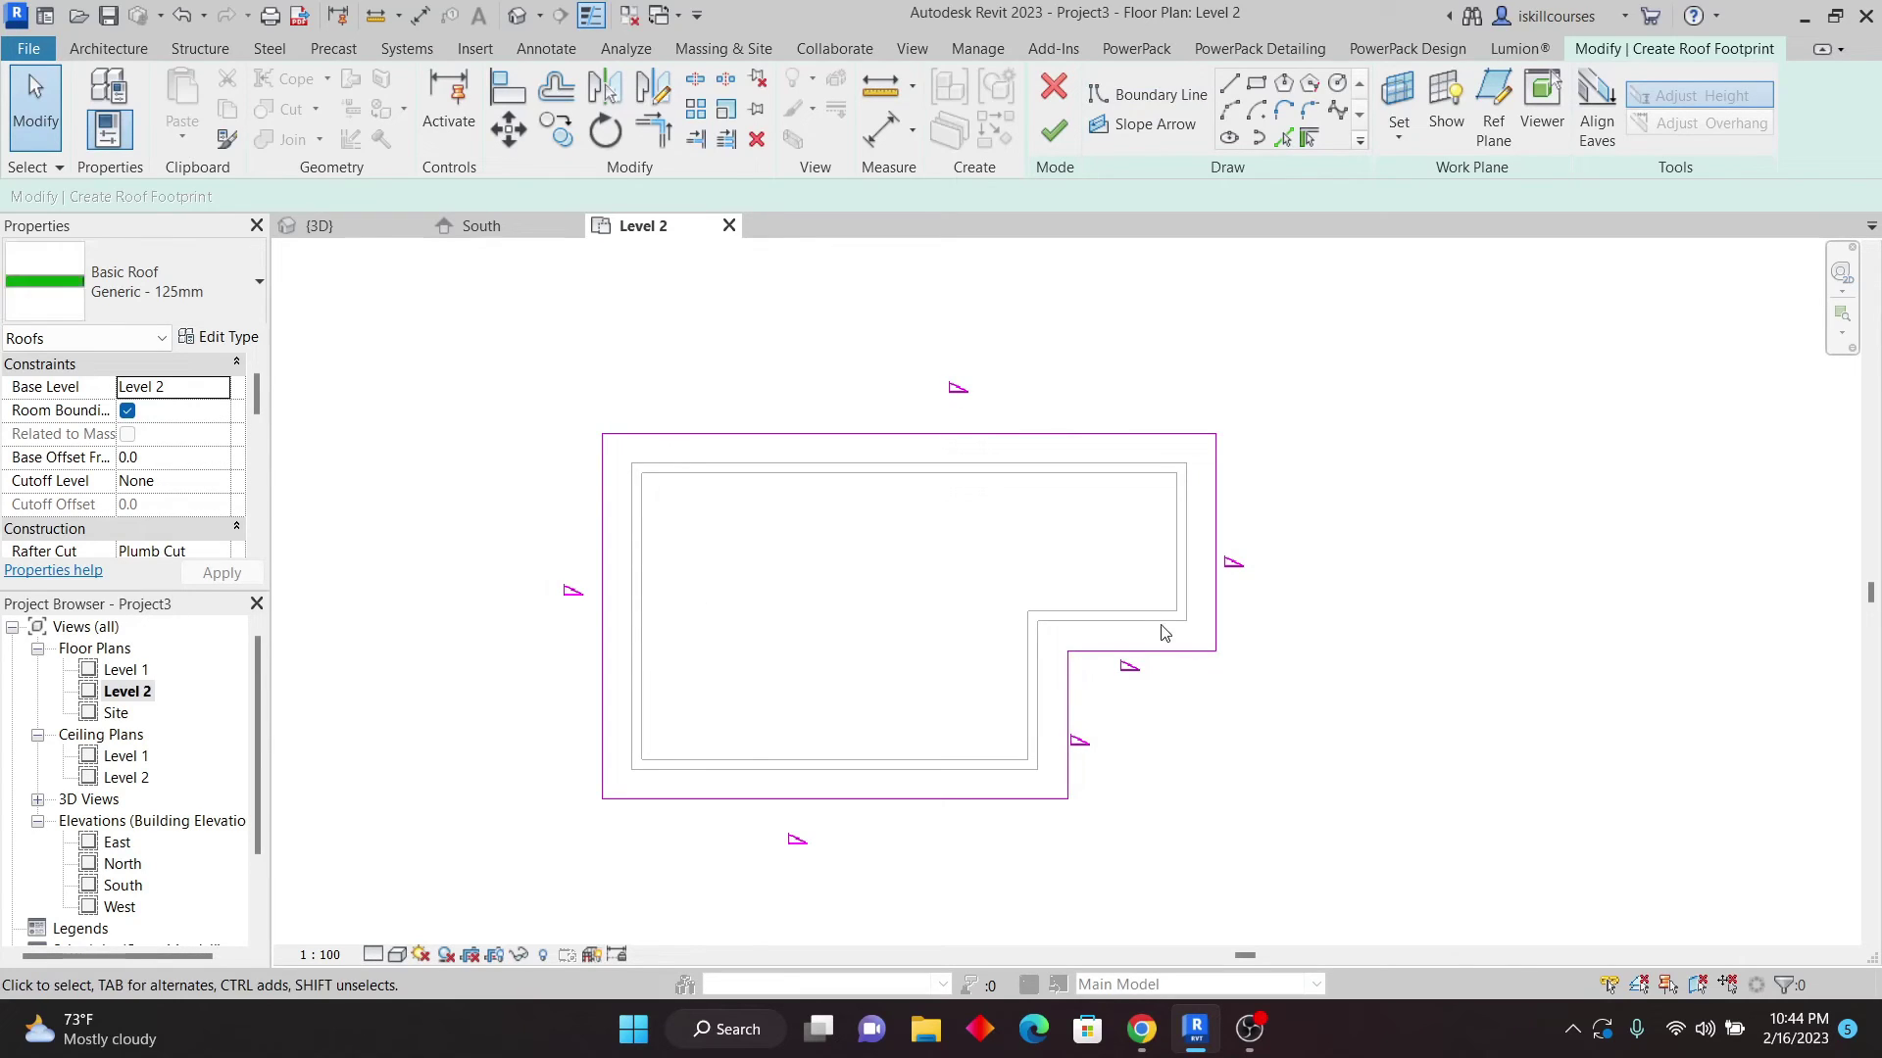
# - Window-select all six boundary lines and set their shared slope to 25°
pyautogui.click(966, 474)
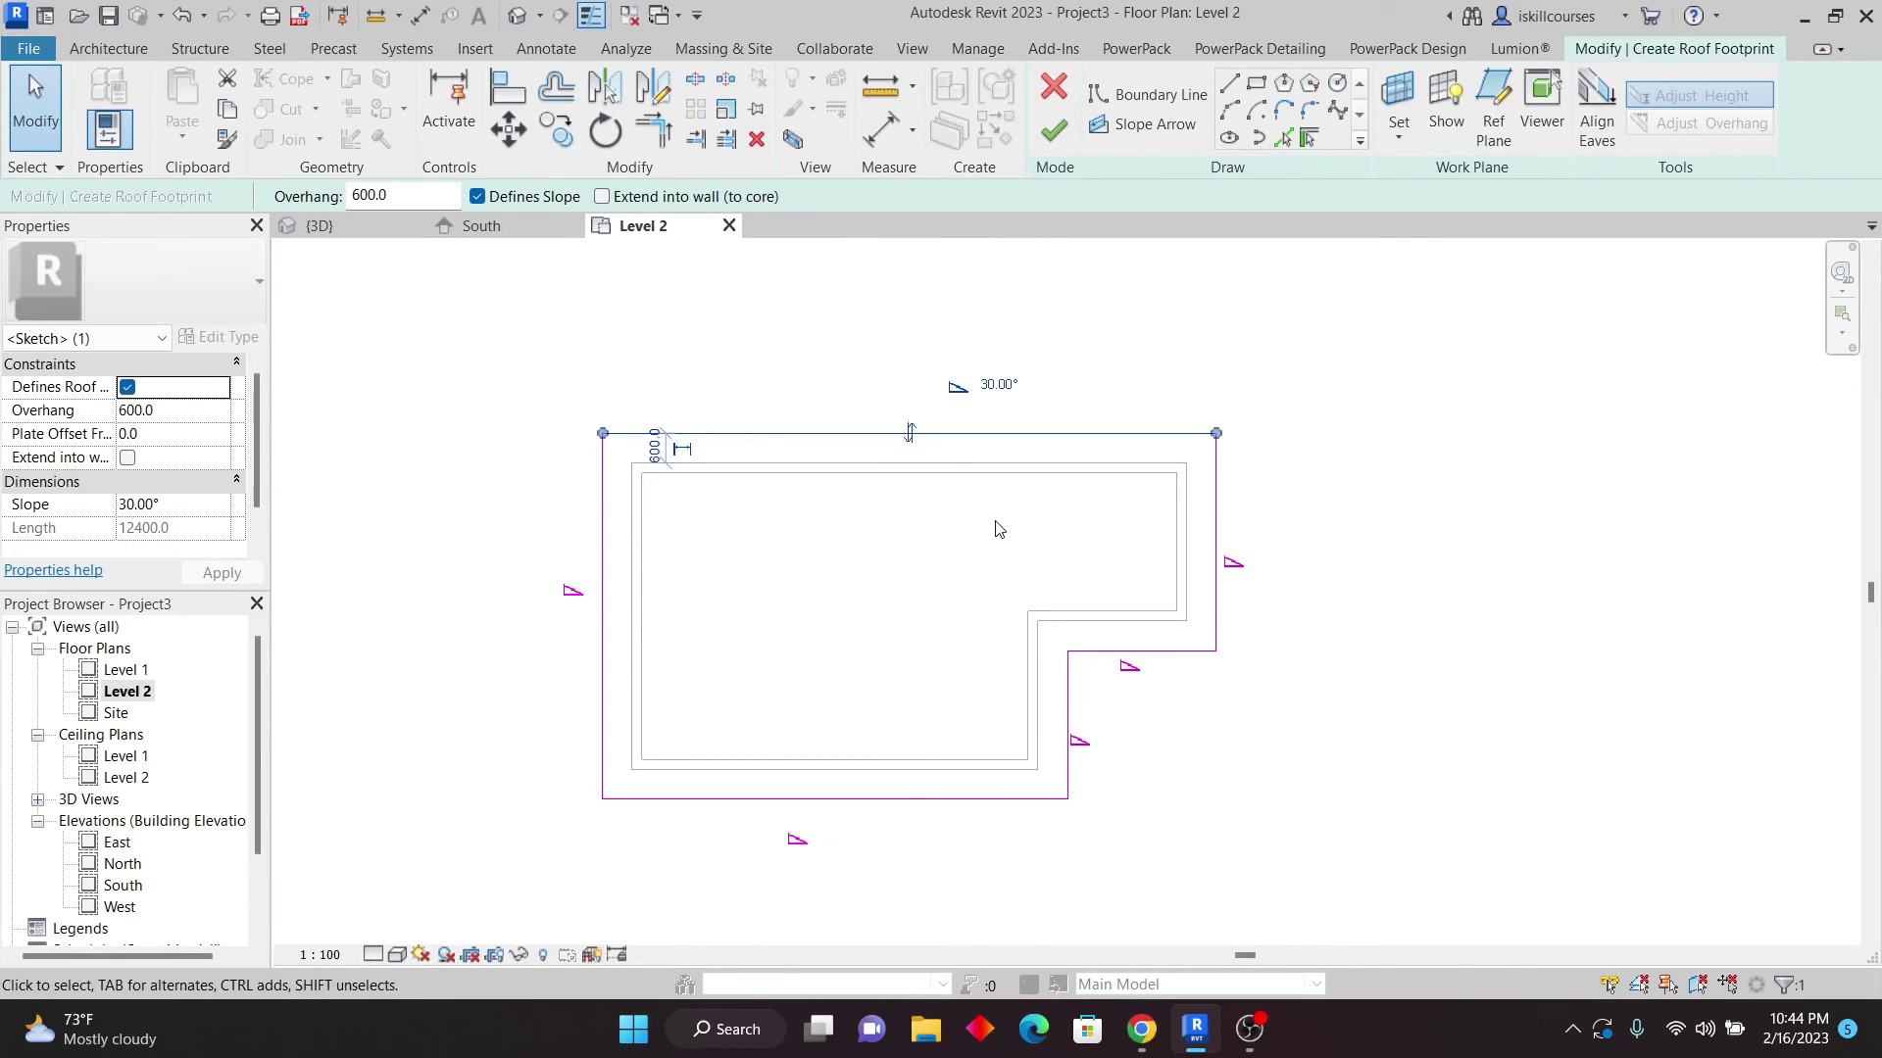
pyautogui.scroll(-3, 894, 525)
pyautogui.click(559, 370)
pyautogui.moveTo(558, 369); pyautogui.dragTo(1289, 753)
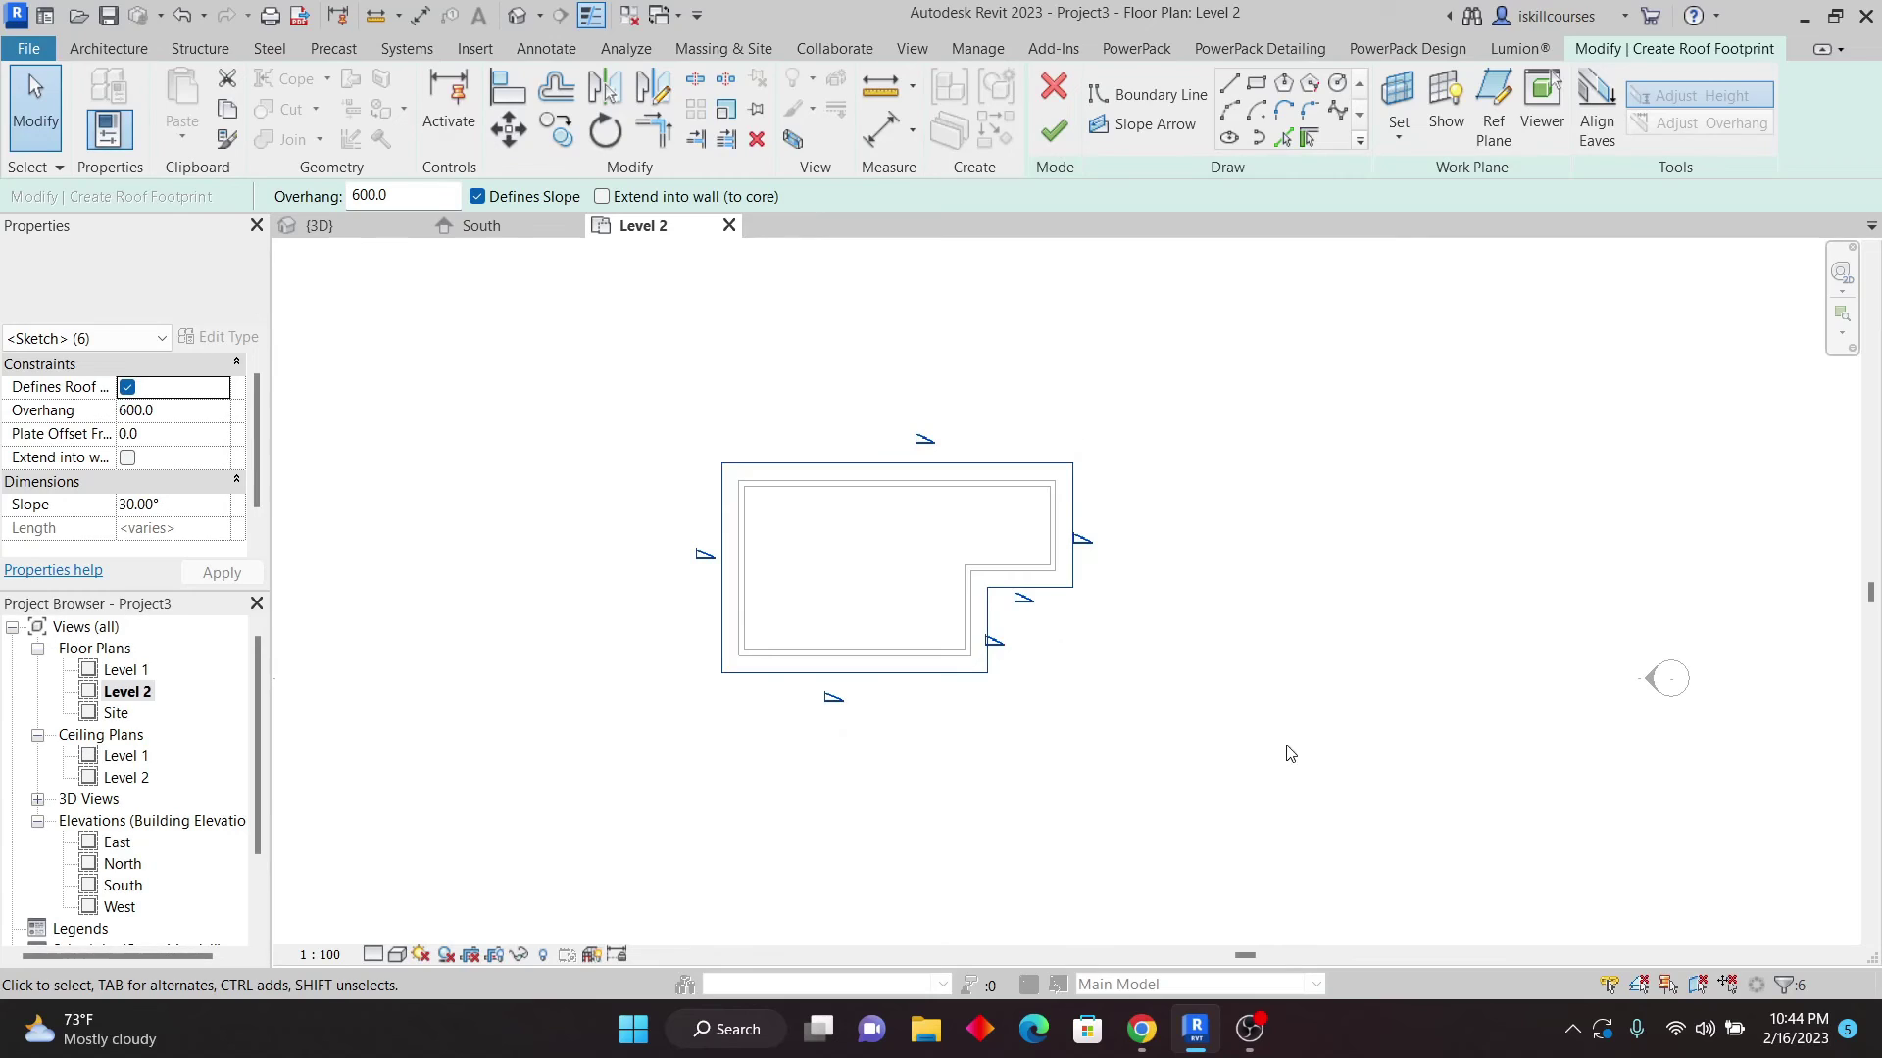
pyautogui.click(188, 506)
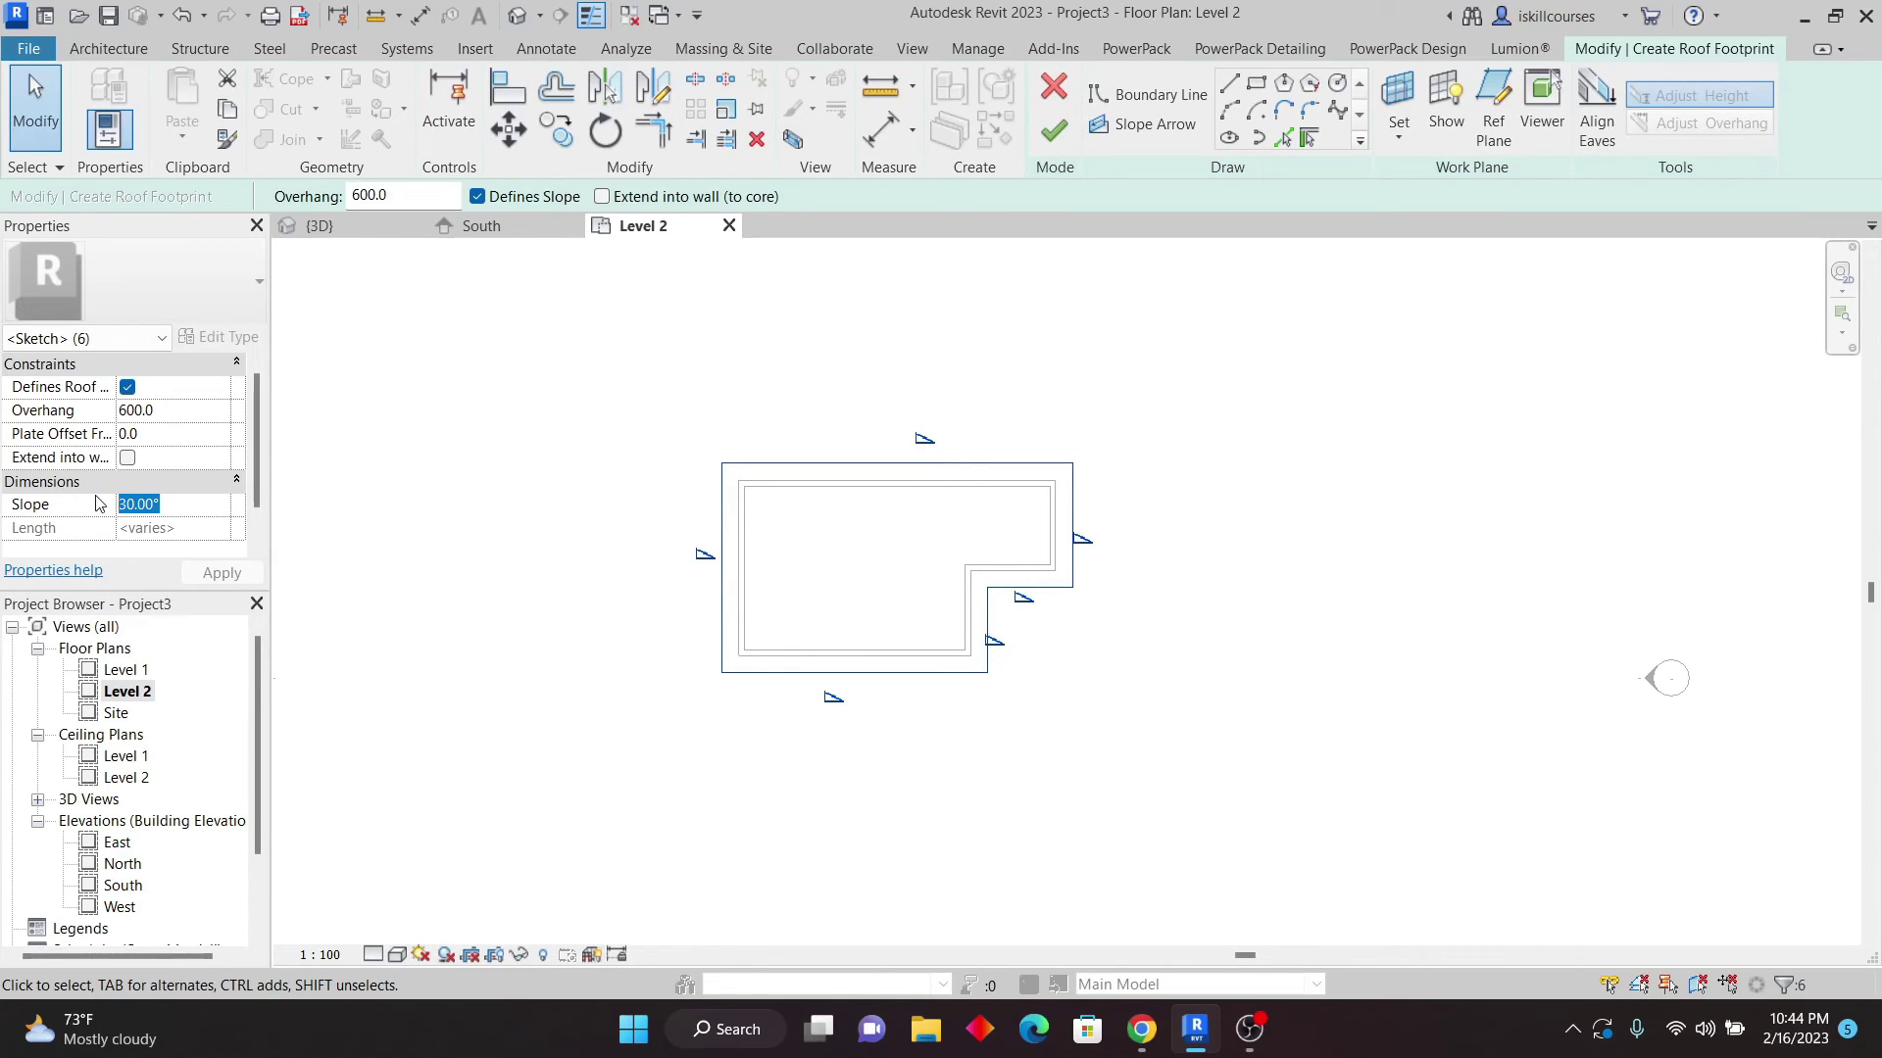
pyautogui.write('25')
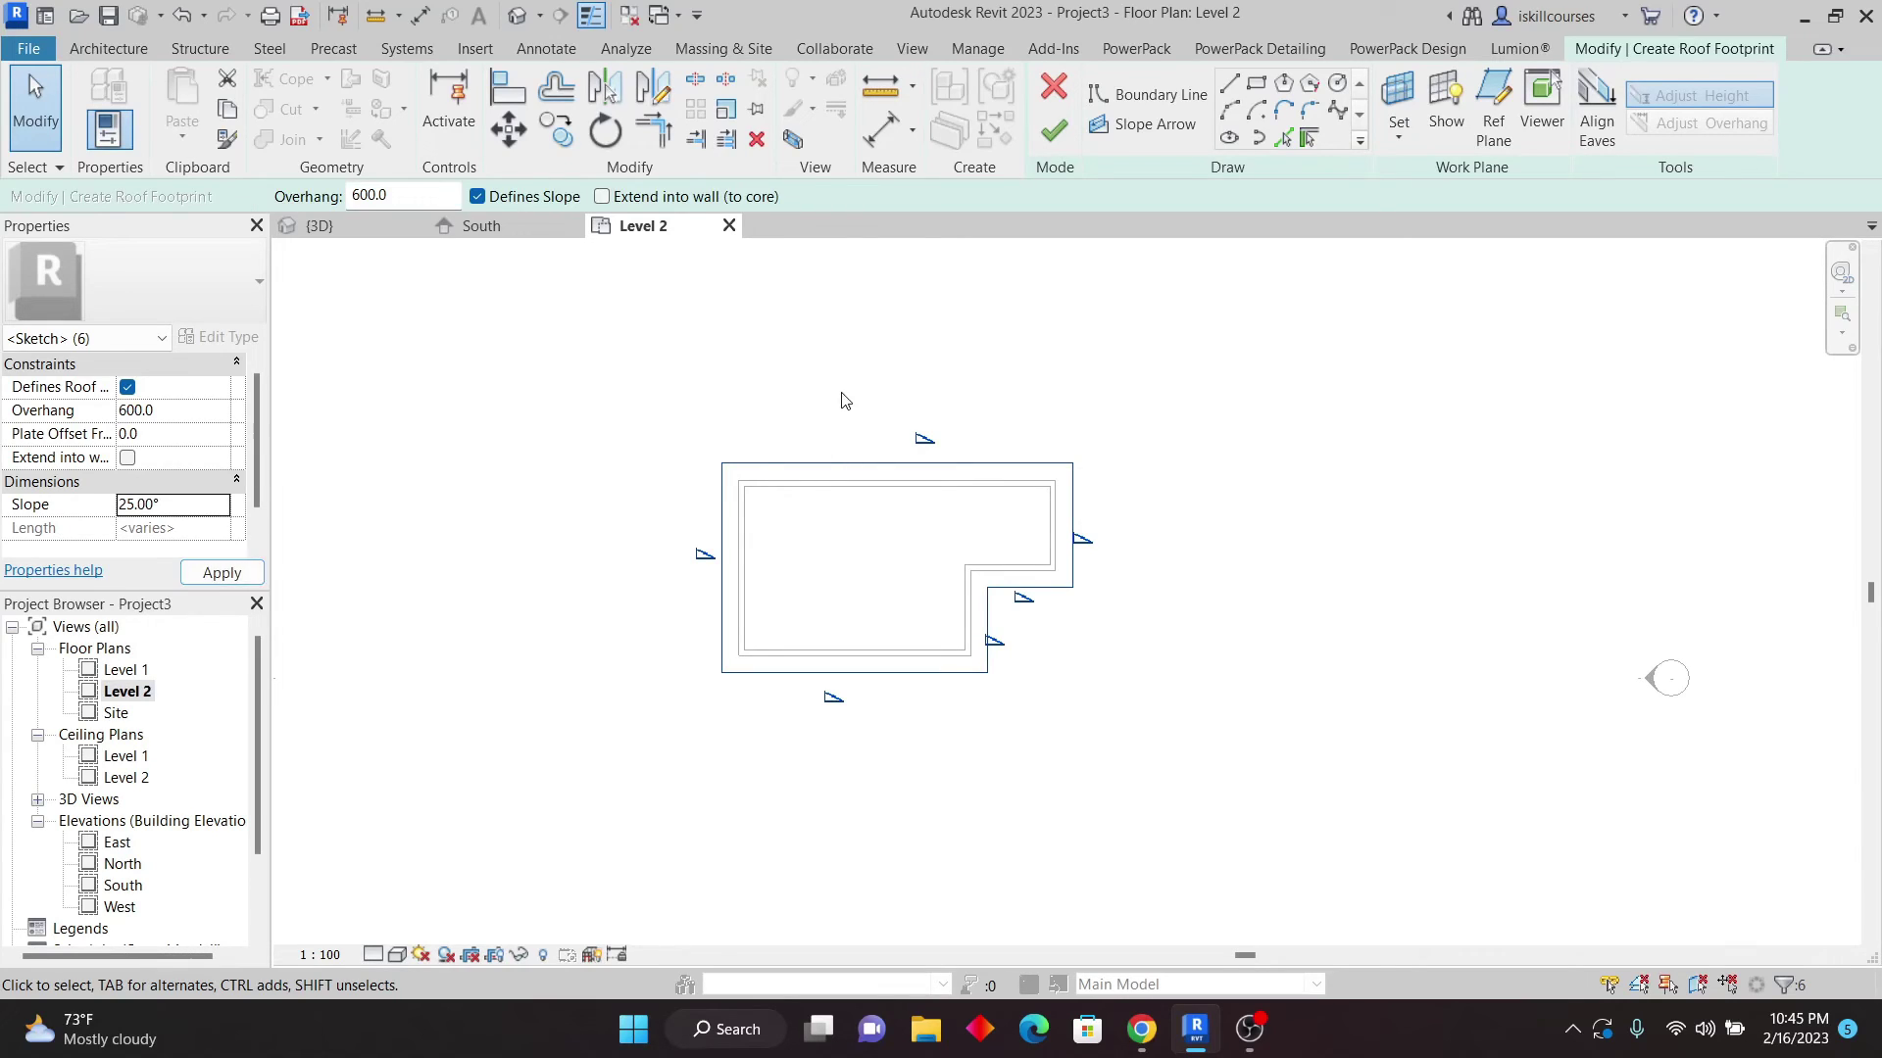
pyautogui.click(840, 399)
pyautogui.scroll(2, 983, 513)
# - Verify the right, top and left boundary lines now show a 25° slope, then deselect
pyautogui.click(1134, 512)
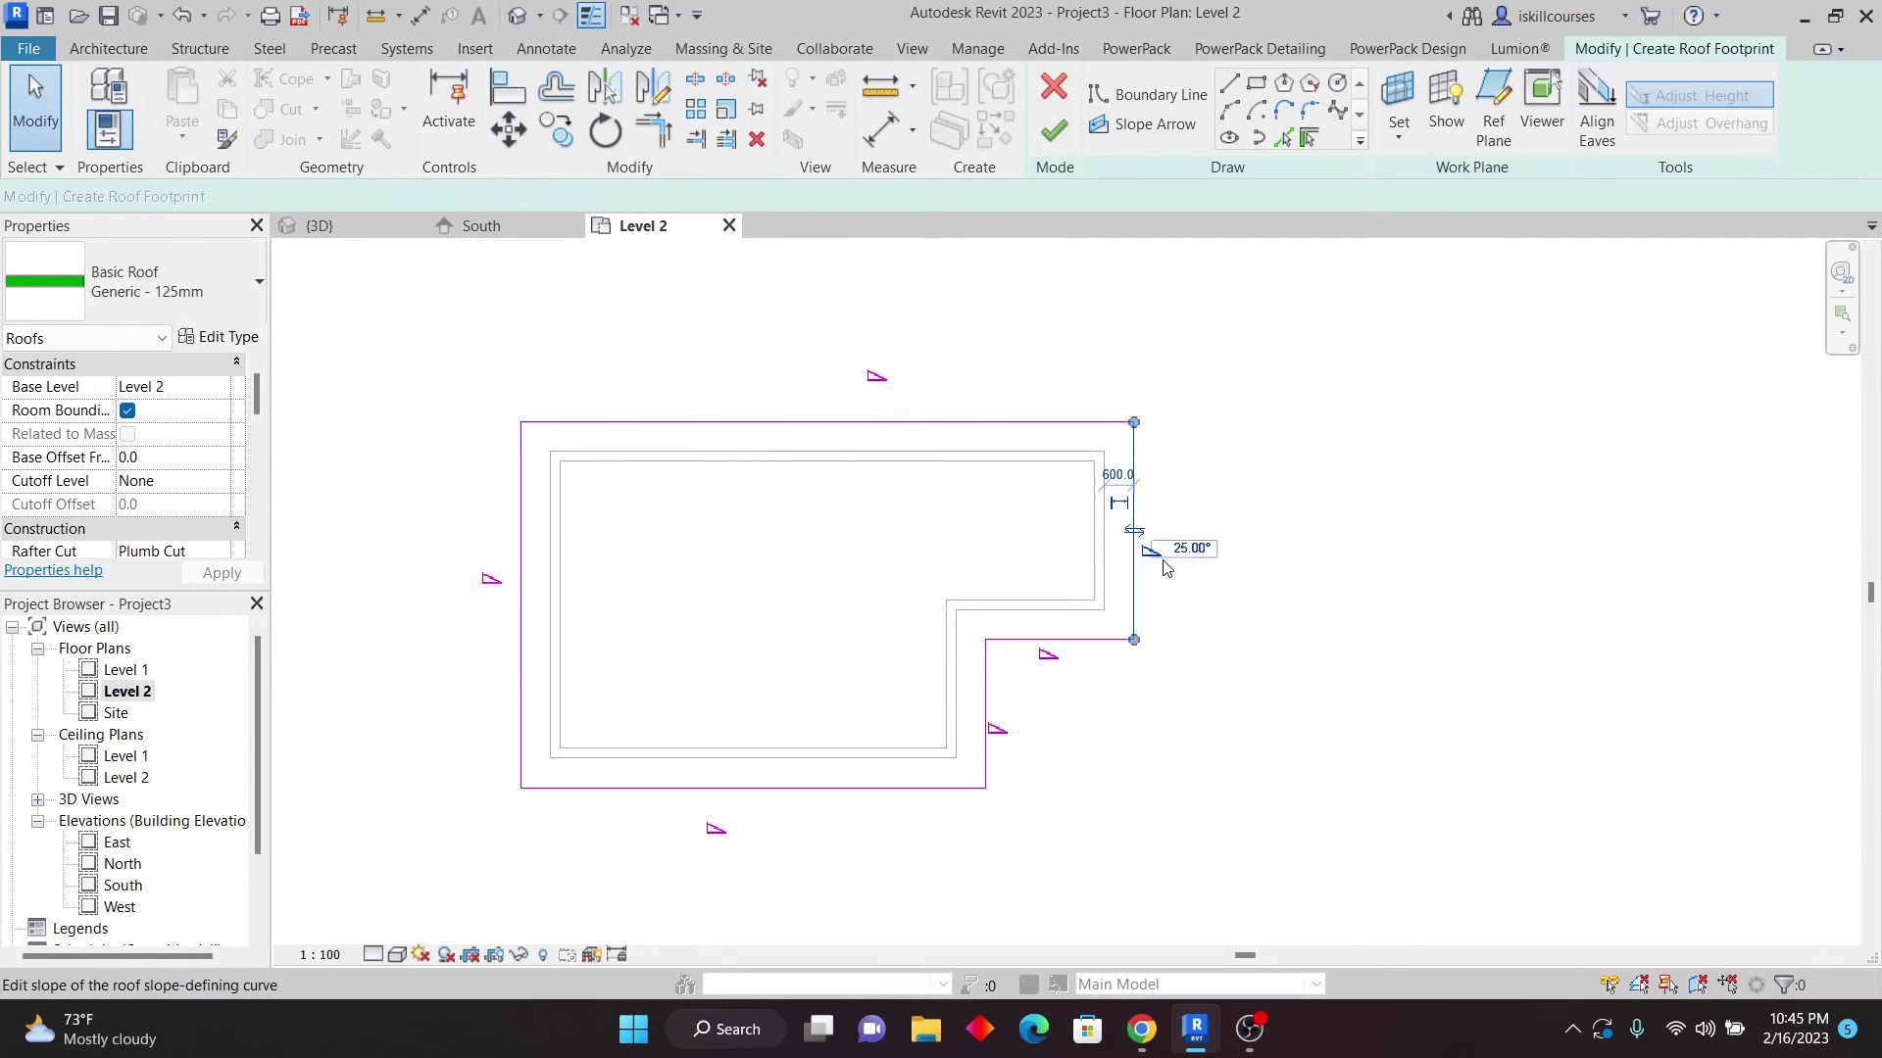
pyautogui.click(1174, 548)
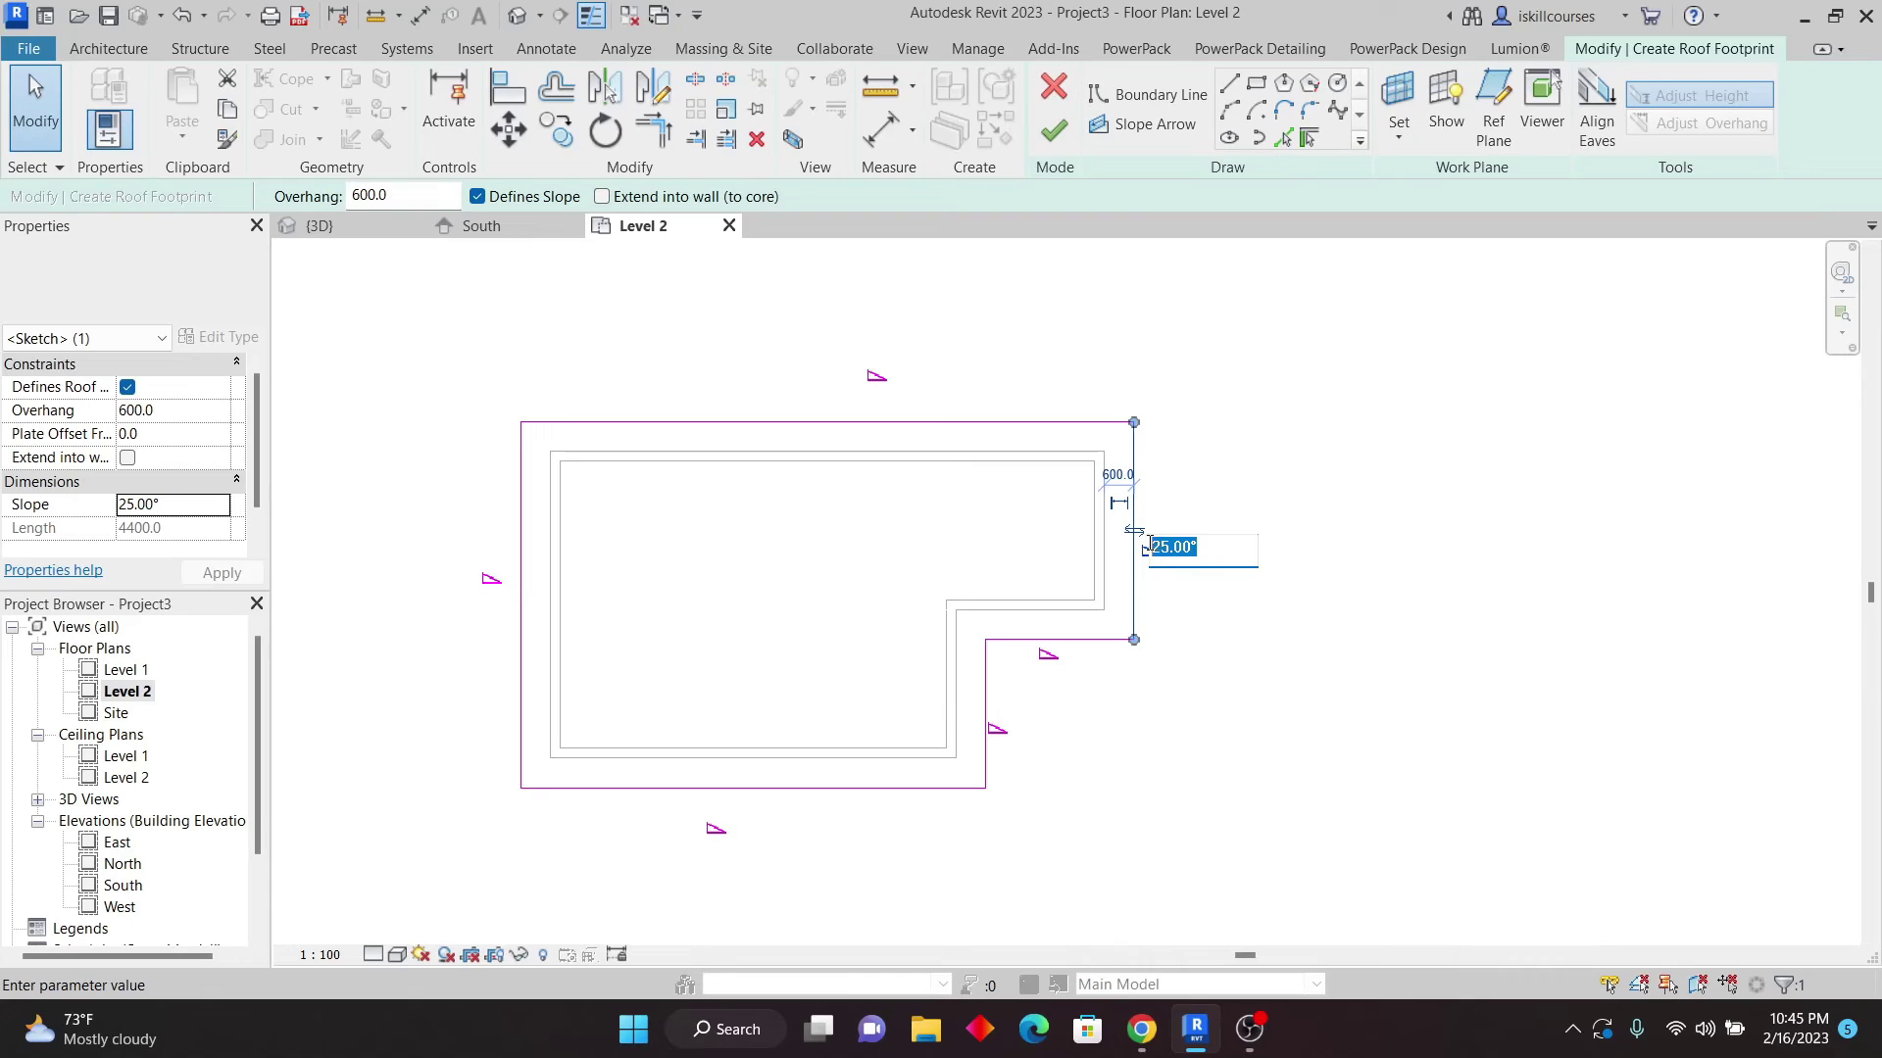
pyautogui.click(829, 421)
pyautogui.click(912, 371)
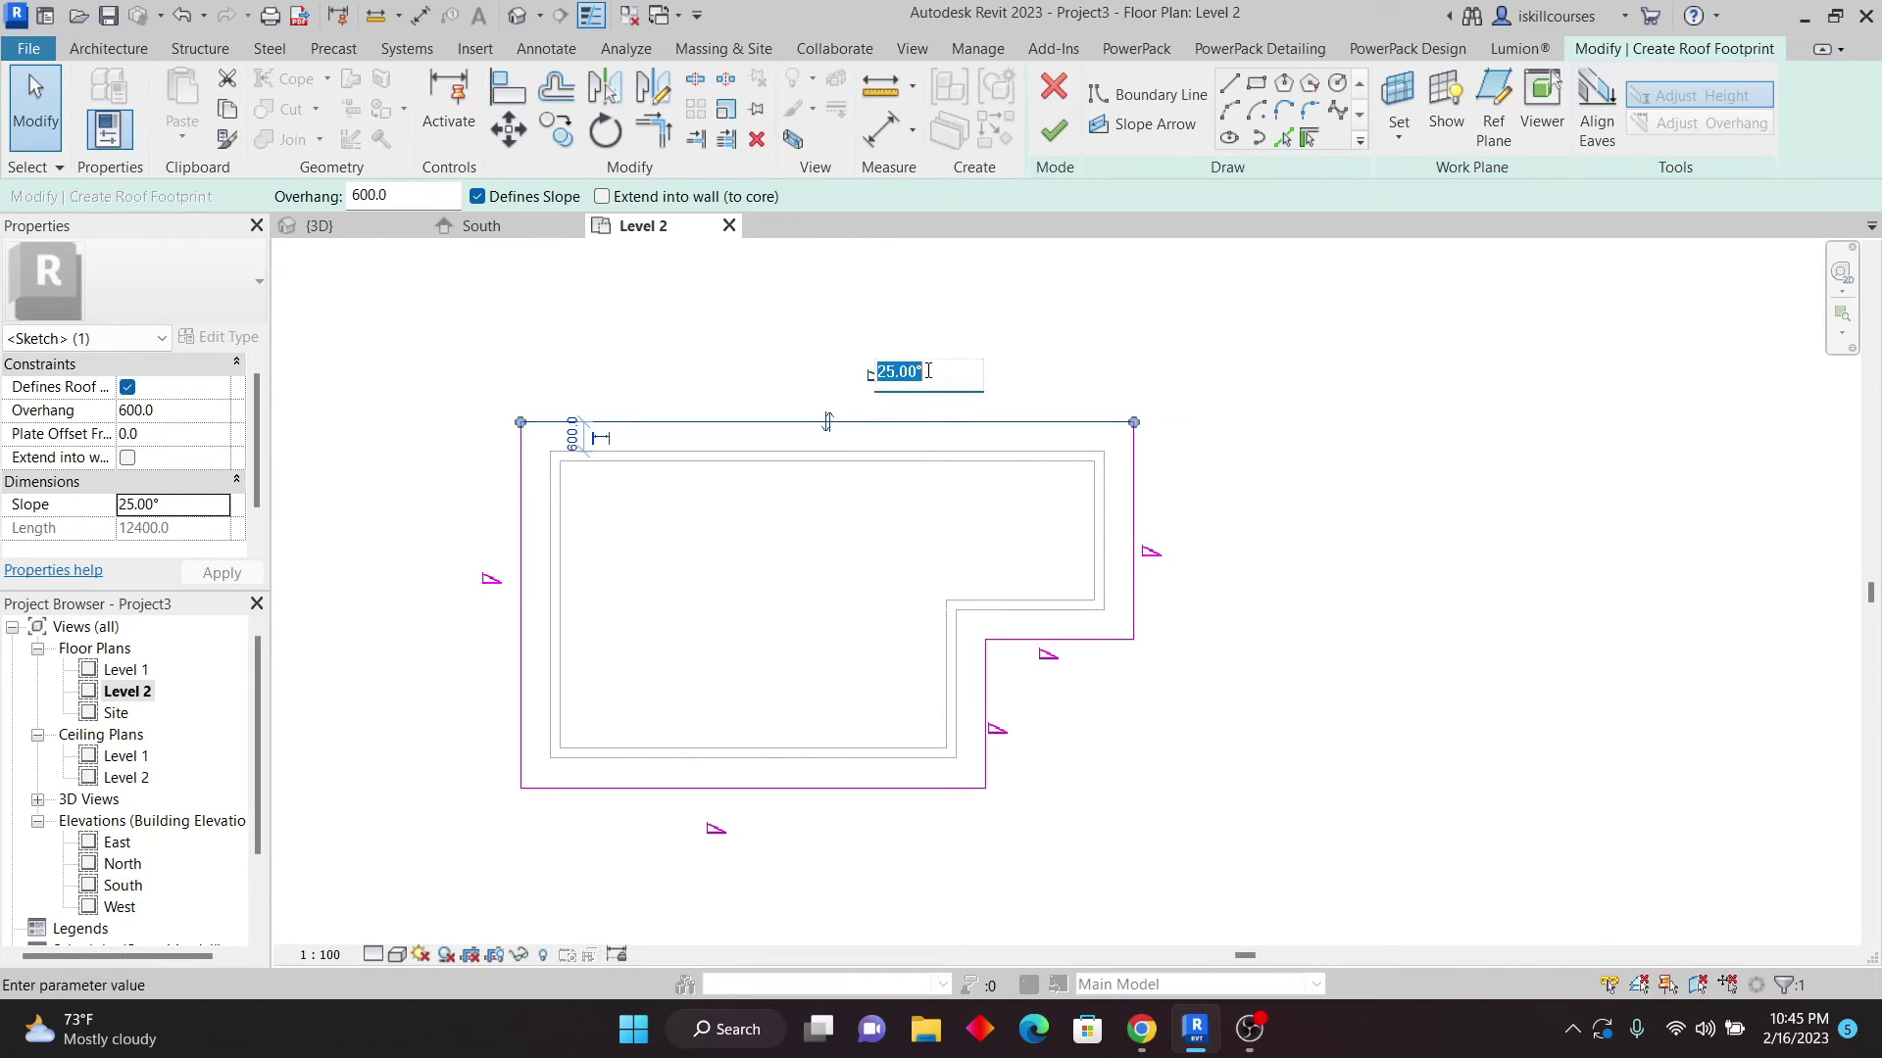
pyautogui.click(521, 549)
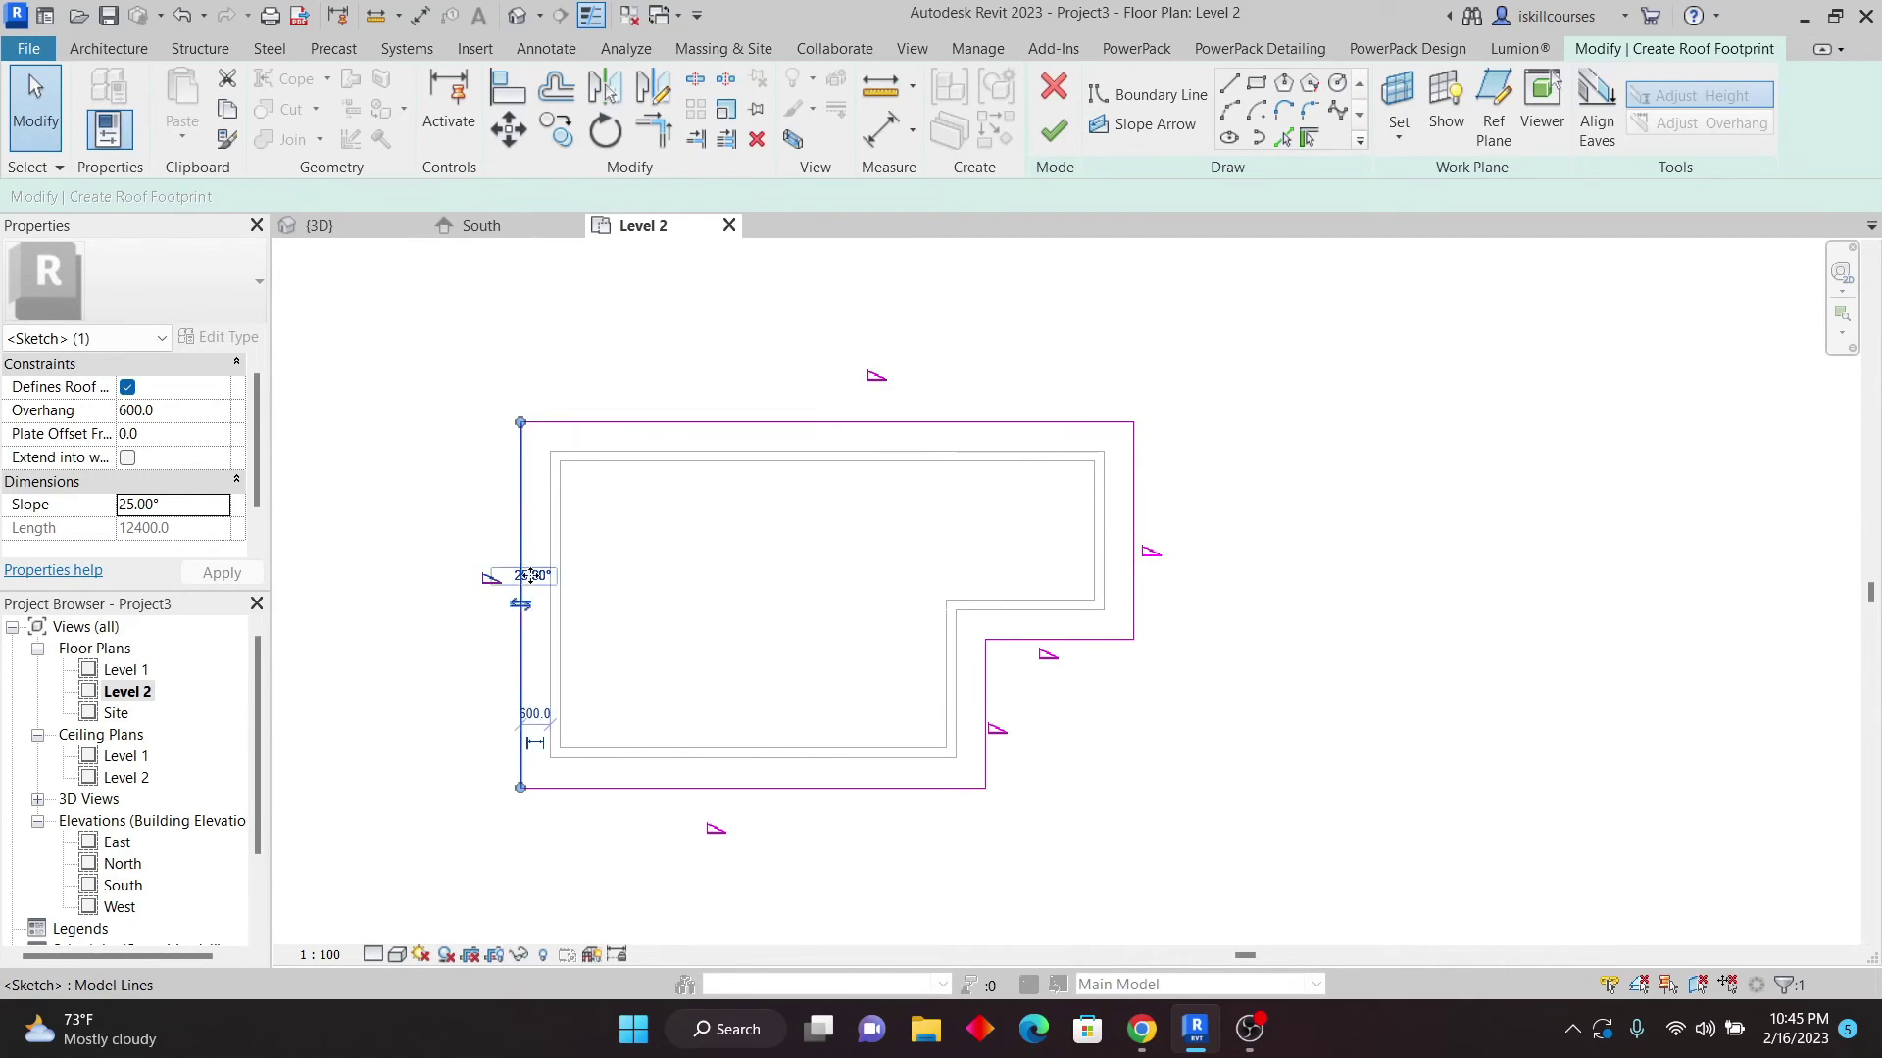
pyautogui.click(530, 576)
pyautogui.press('Escape')
pyautogui.scroll(-2, 1146, 476)
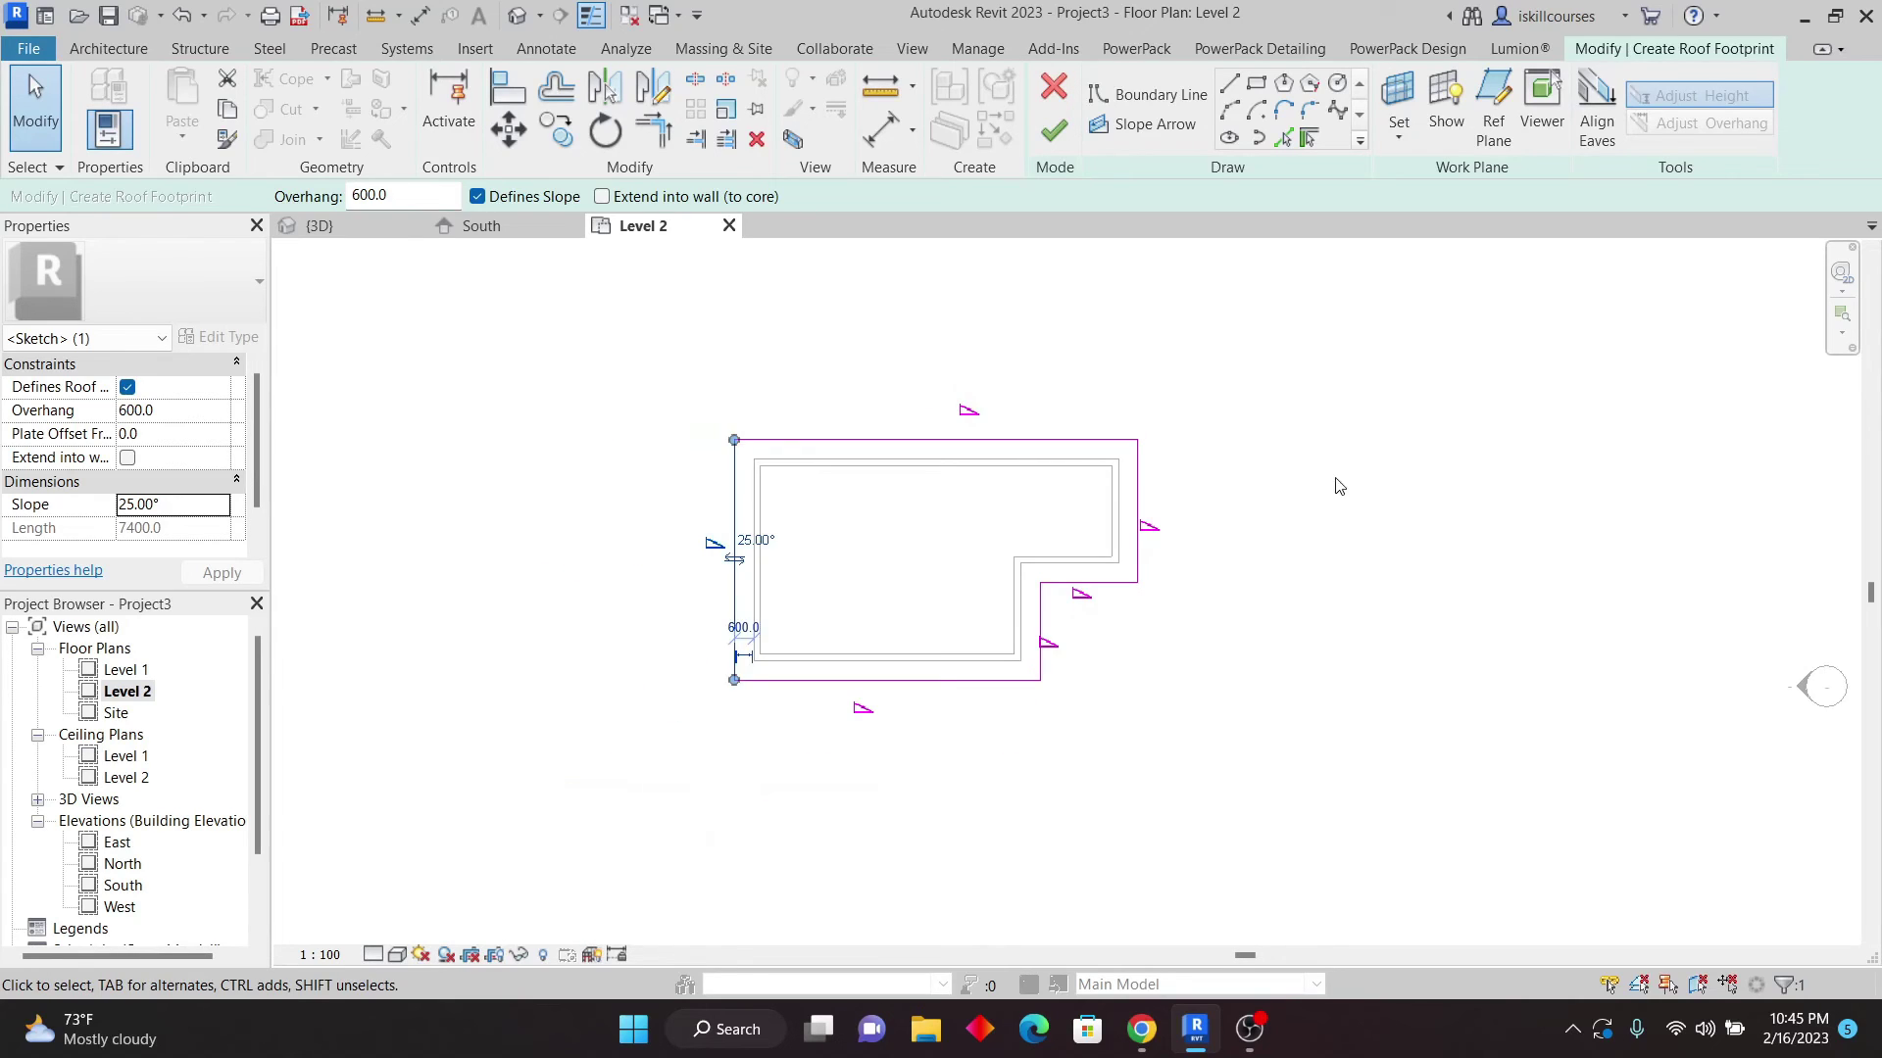
pyautogui.click(1338, 486)
pyautogui.scroll(2, 924, 469)
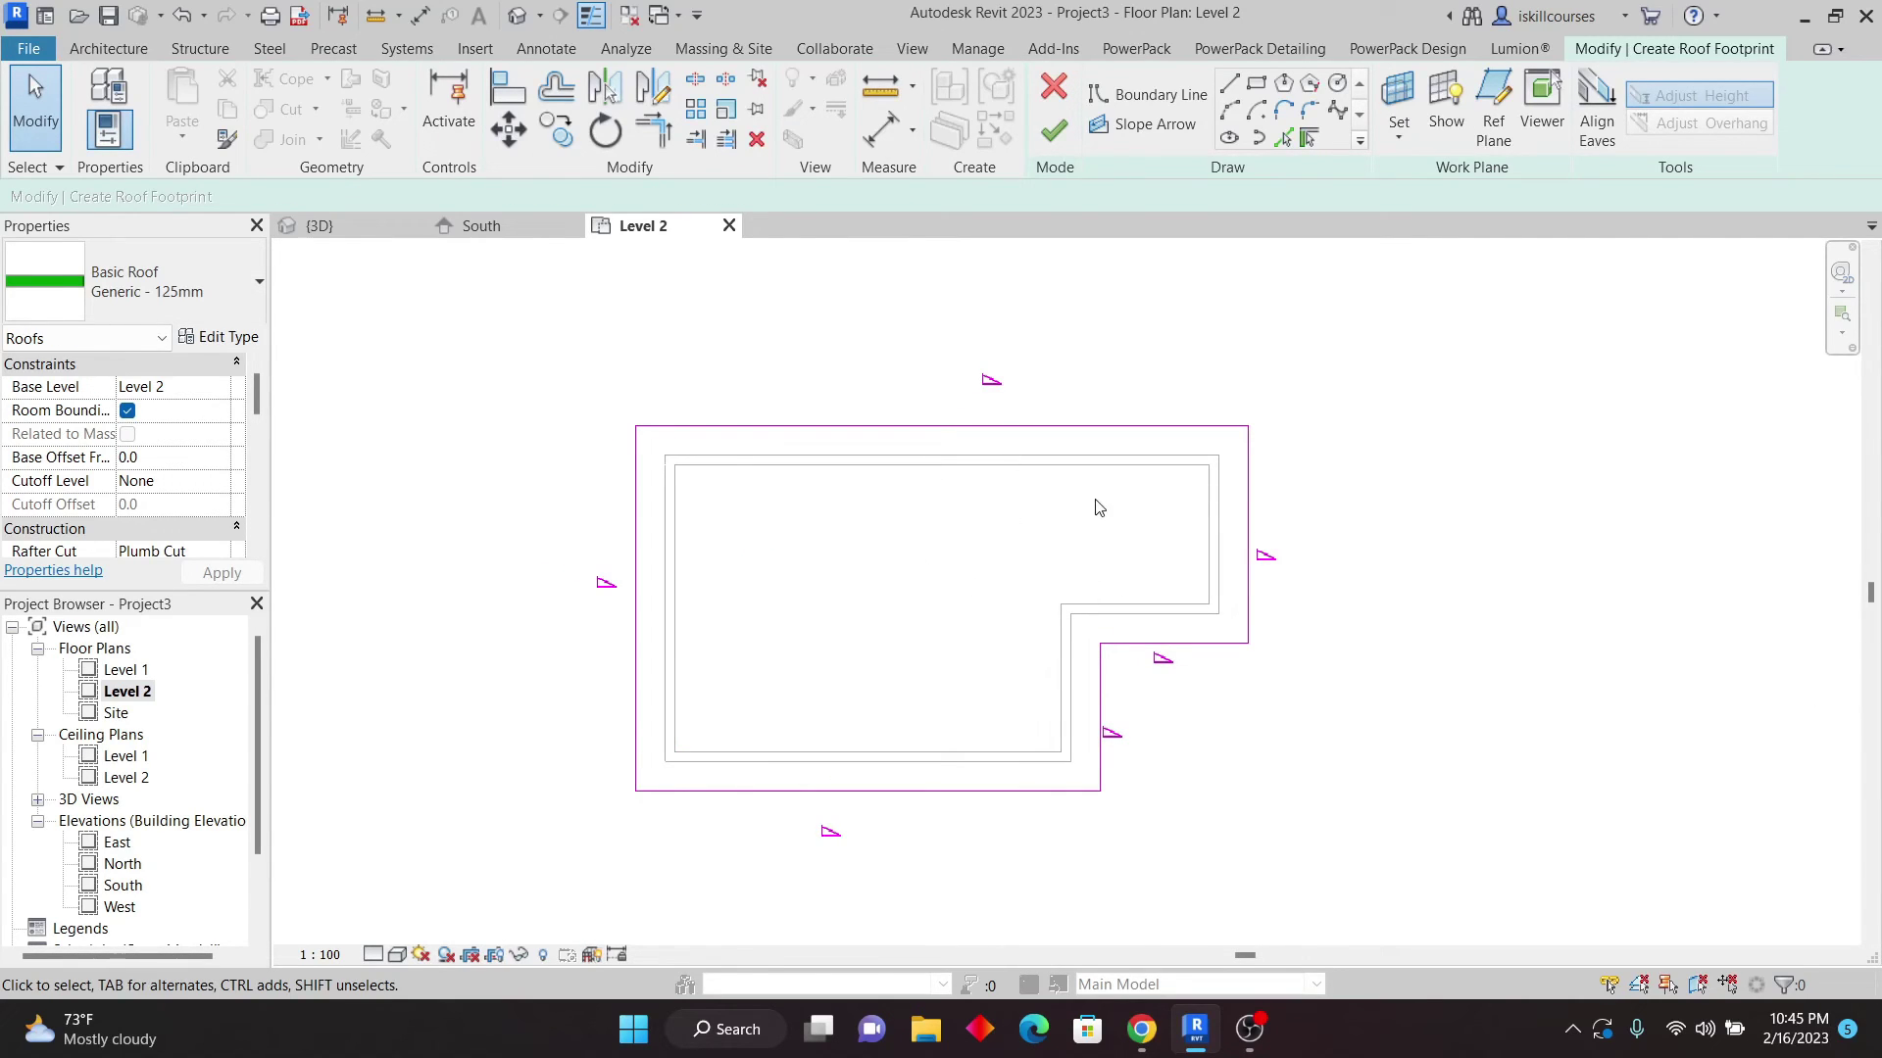
# - Finish the roof sketch, then orbit the 3D view and select the new hip roof
pyautogui.click(1053, 143)
pyautogui.click(1510, 474)
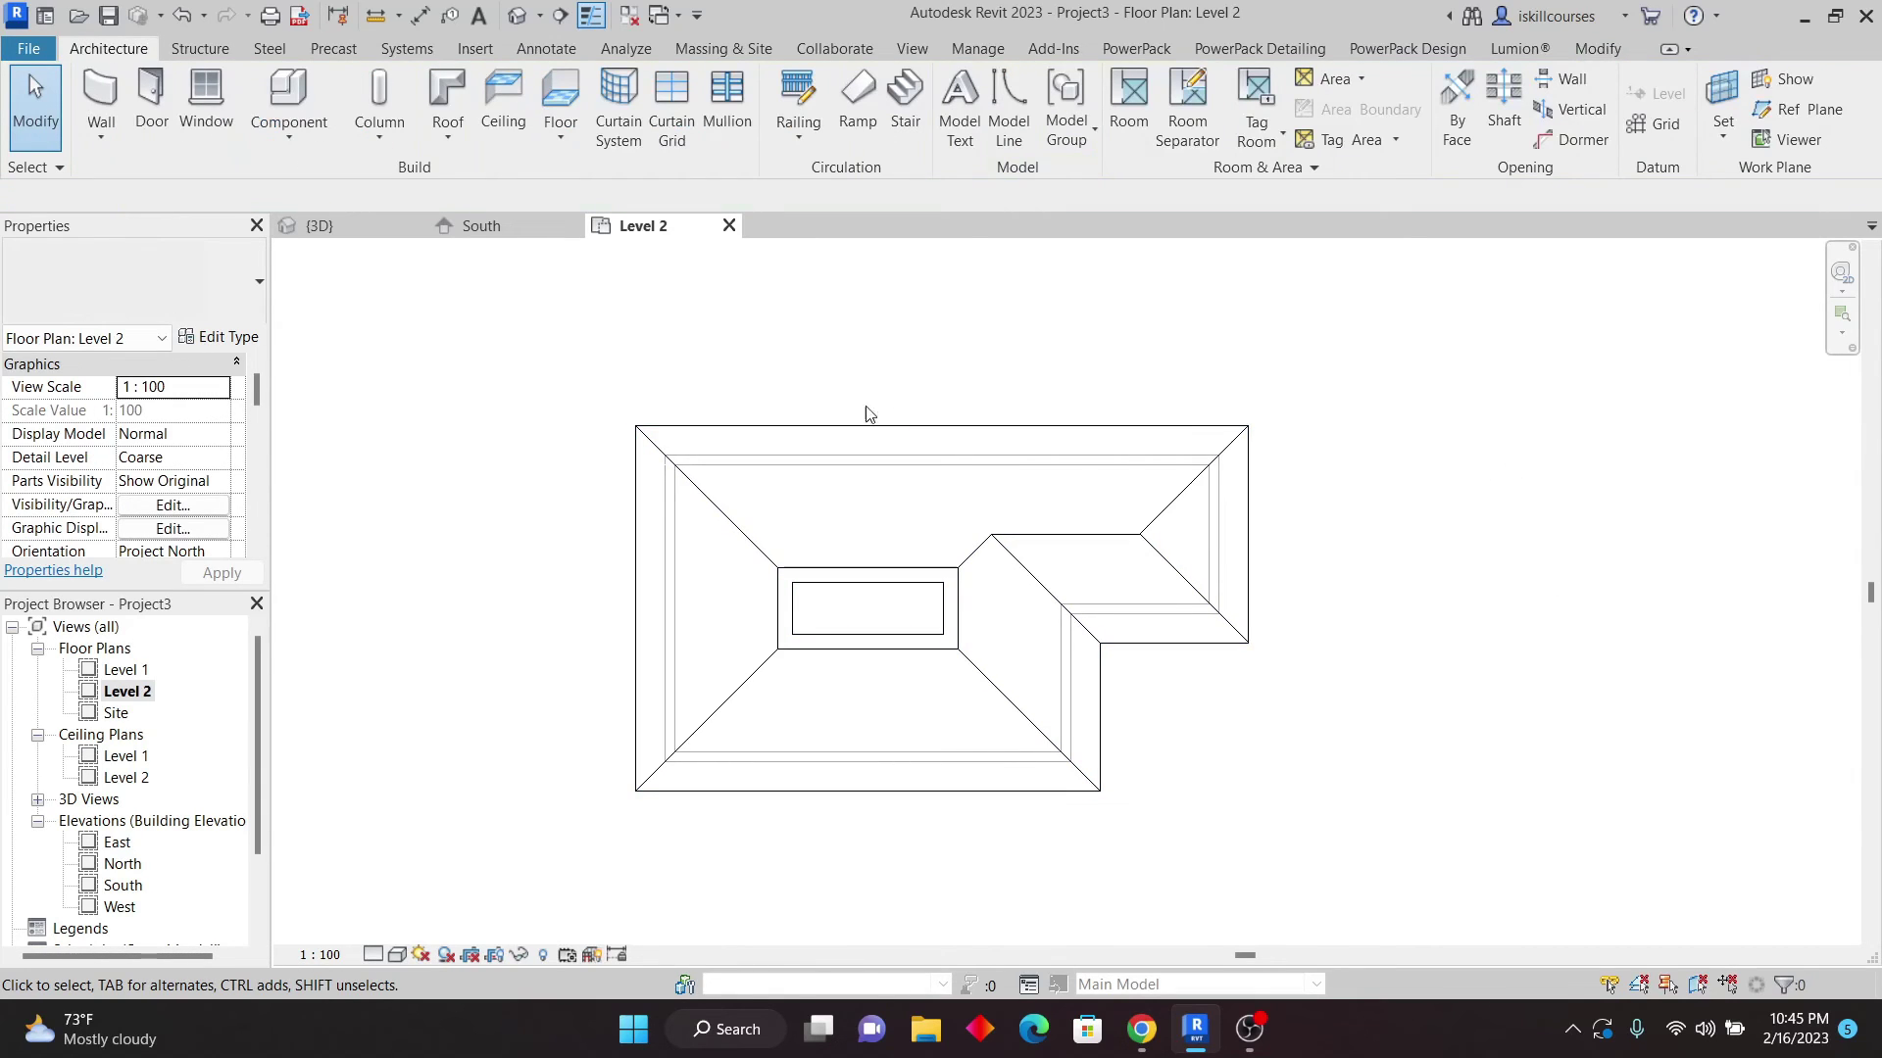
pyautogui.click(323, 226)
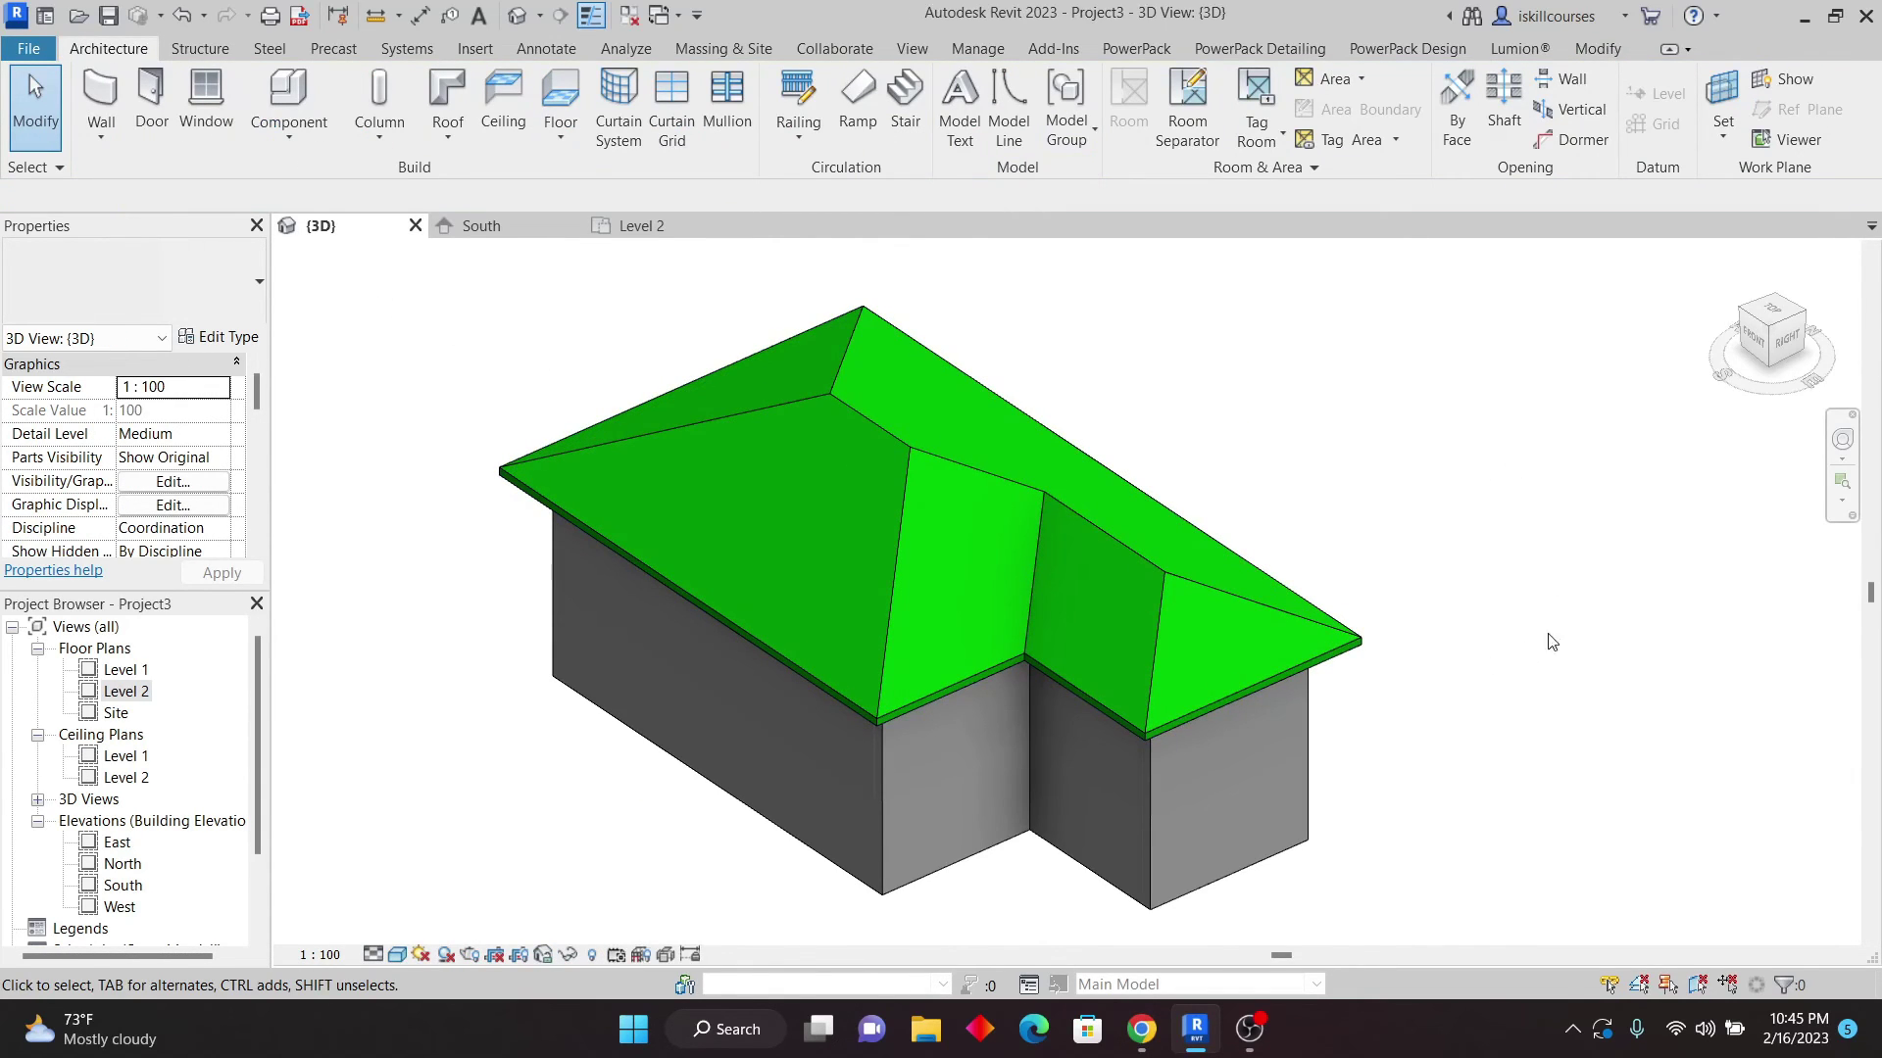
pyautogui.click(1843, 439)
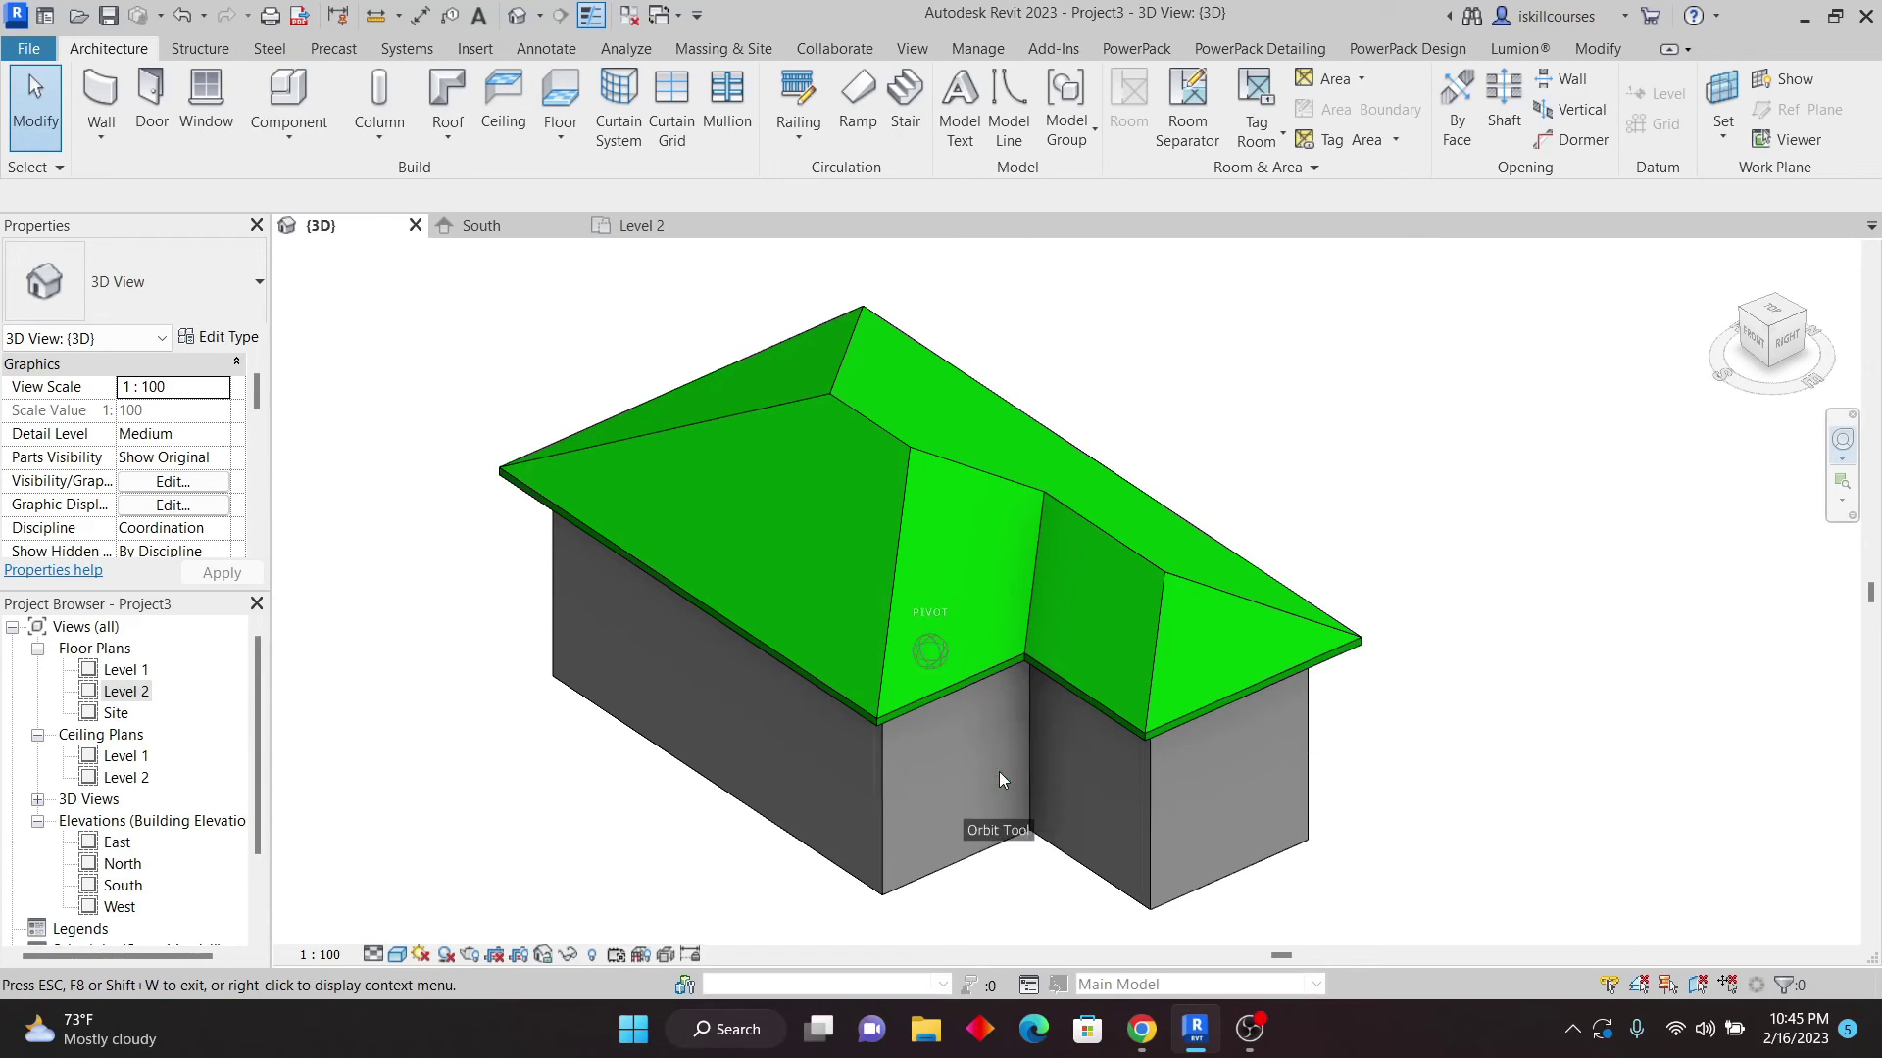
pyautogui.moveTo(998, 772); pyautogui.dragTo(1127, 680)
pyautogui.click(1403, 498)
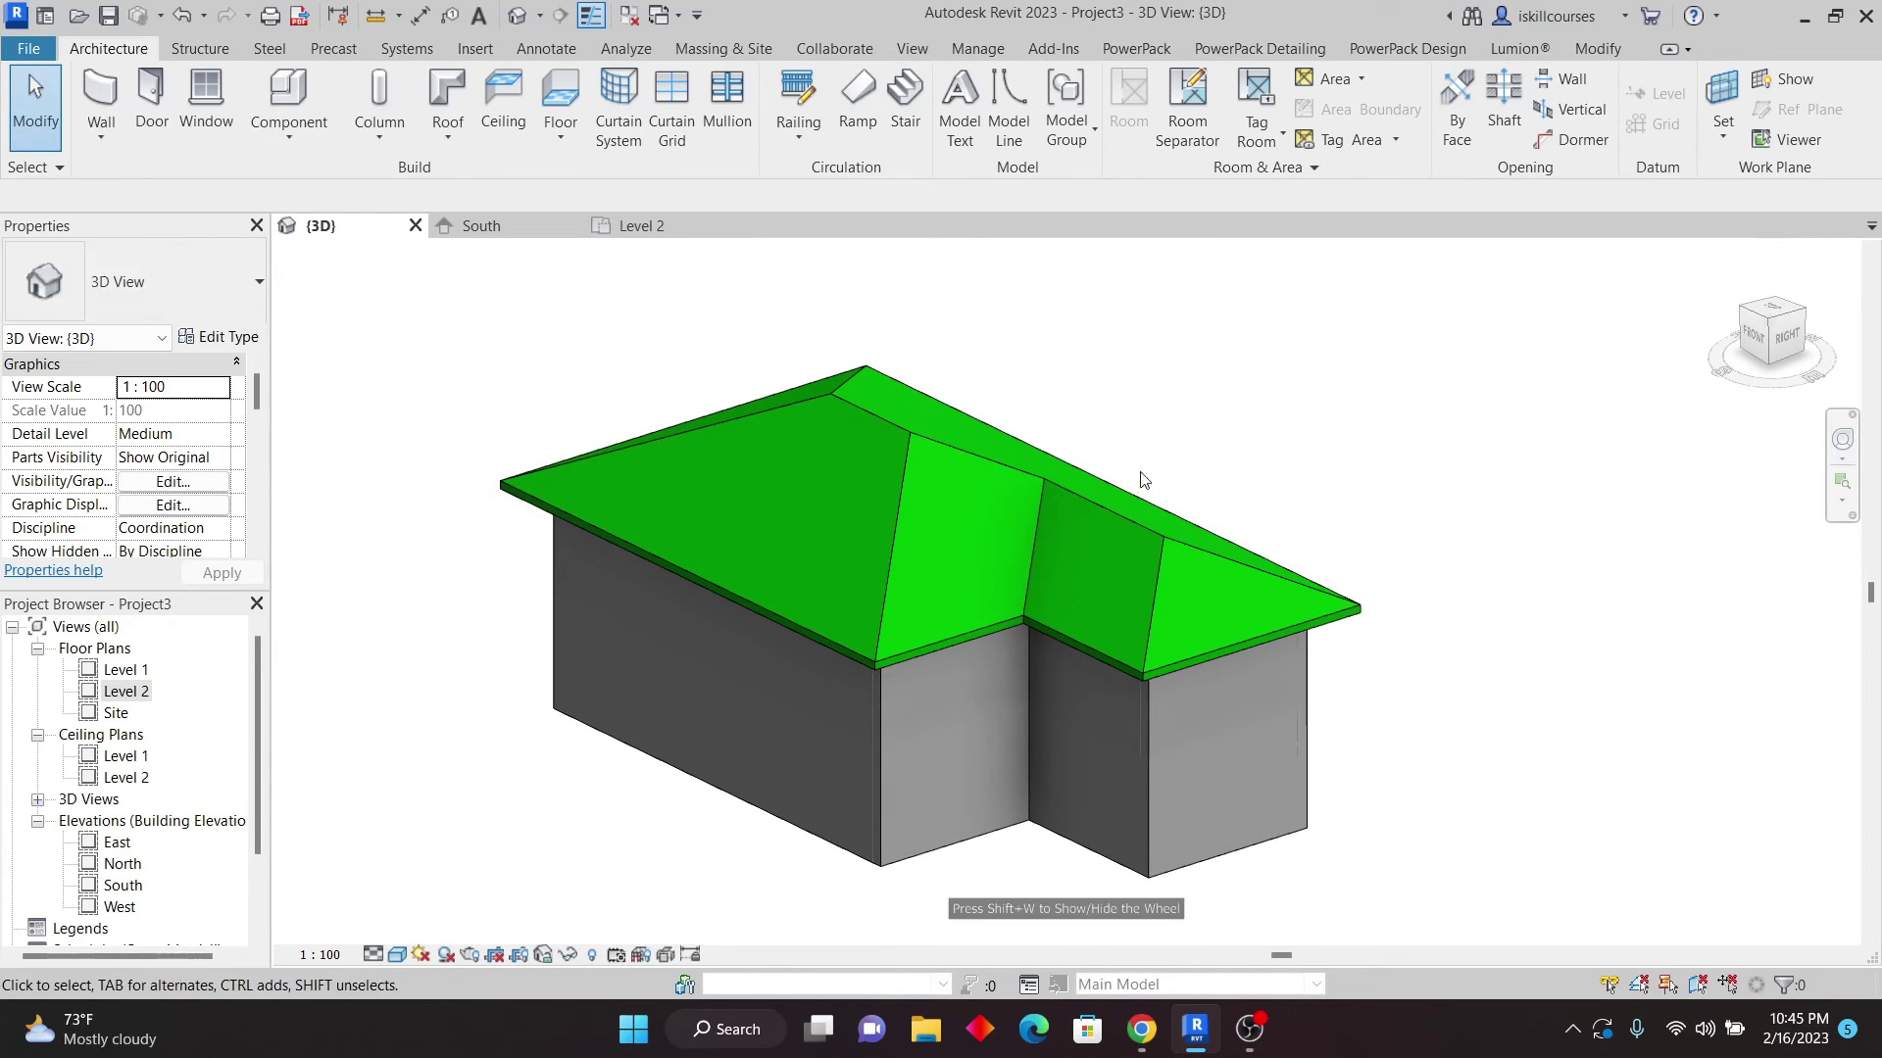
pyautogui.click(1110, 495)
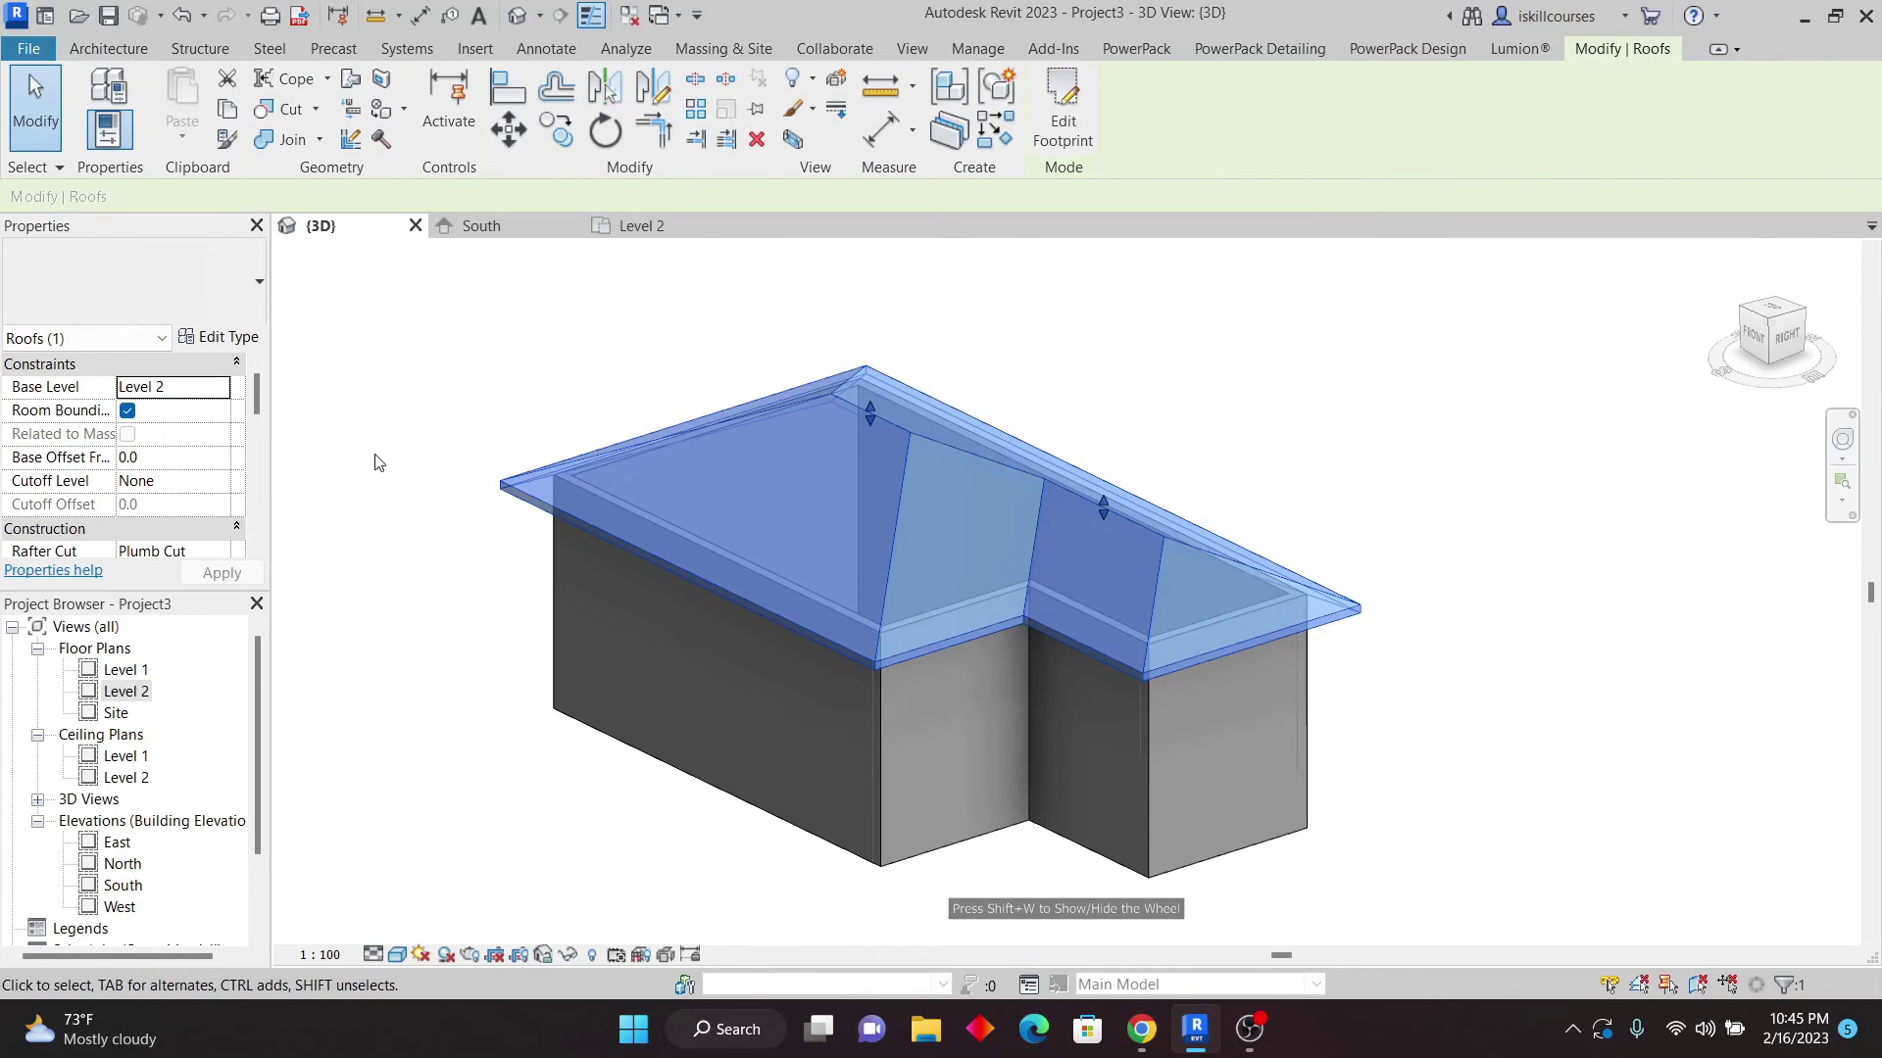
# - Open the Generic - 125mm type's Structure assembly and select the Structure layer's Material cell
pyautogui.click(218, 336)
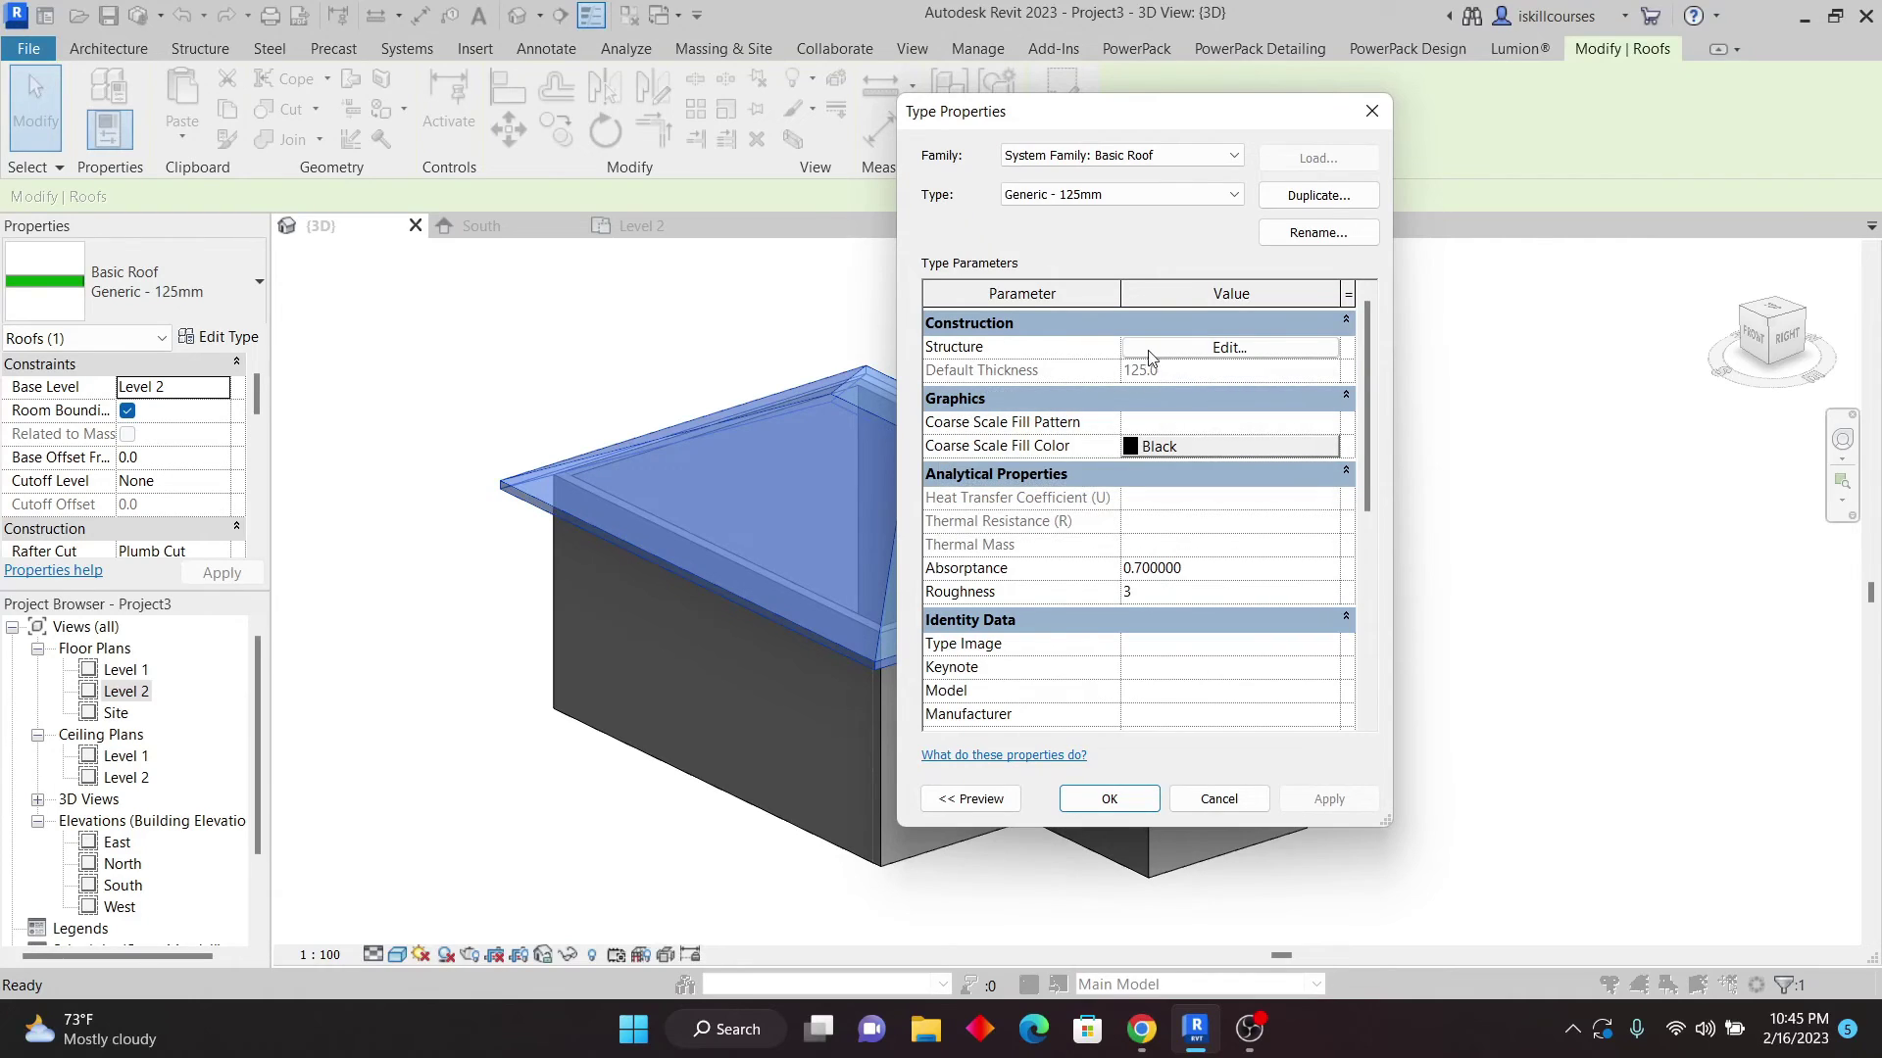
pyautogui.click(1225, 349)
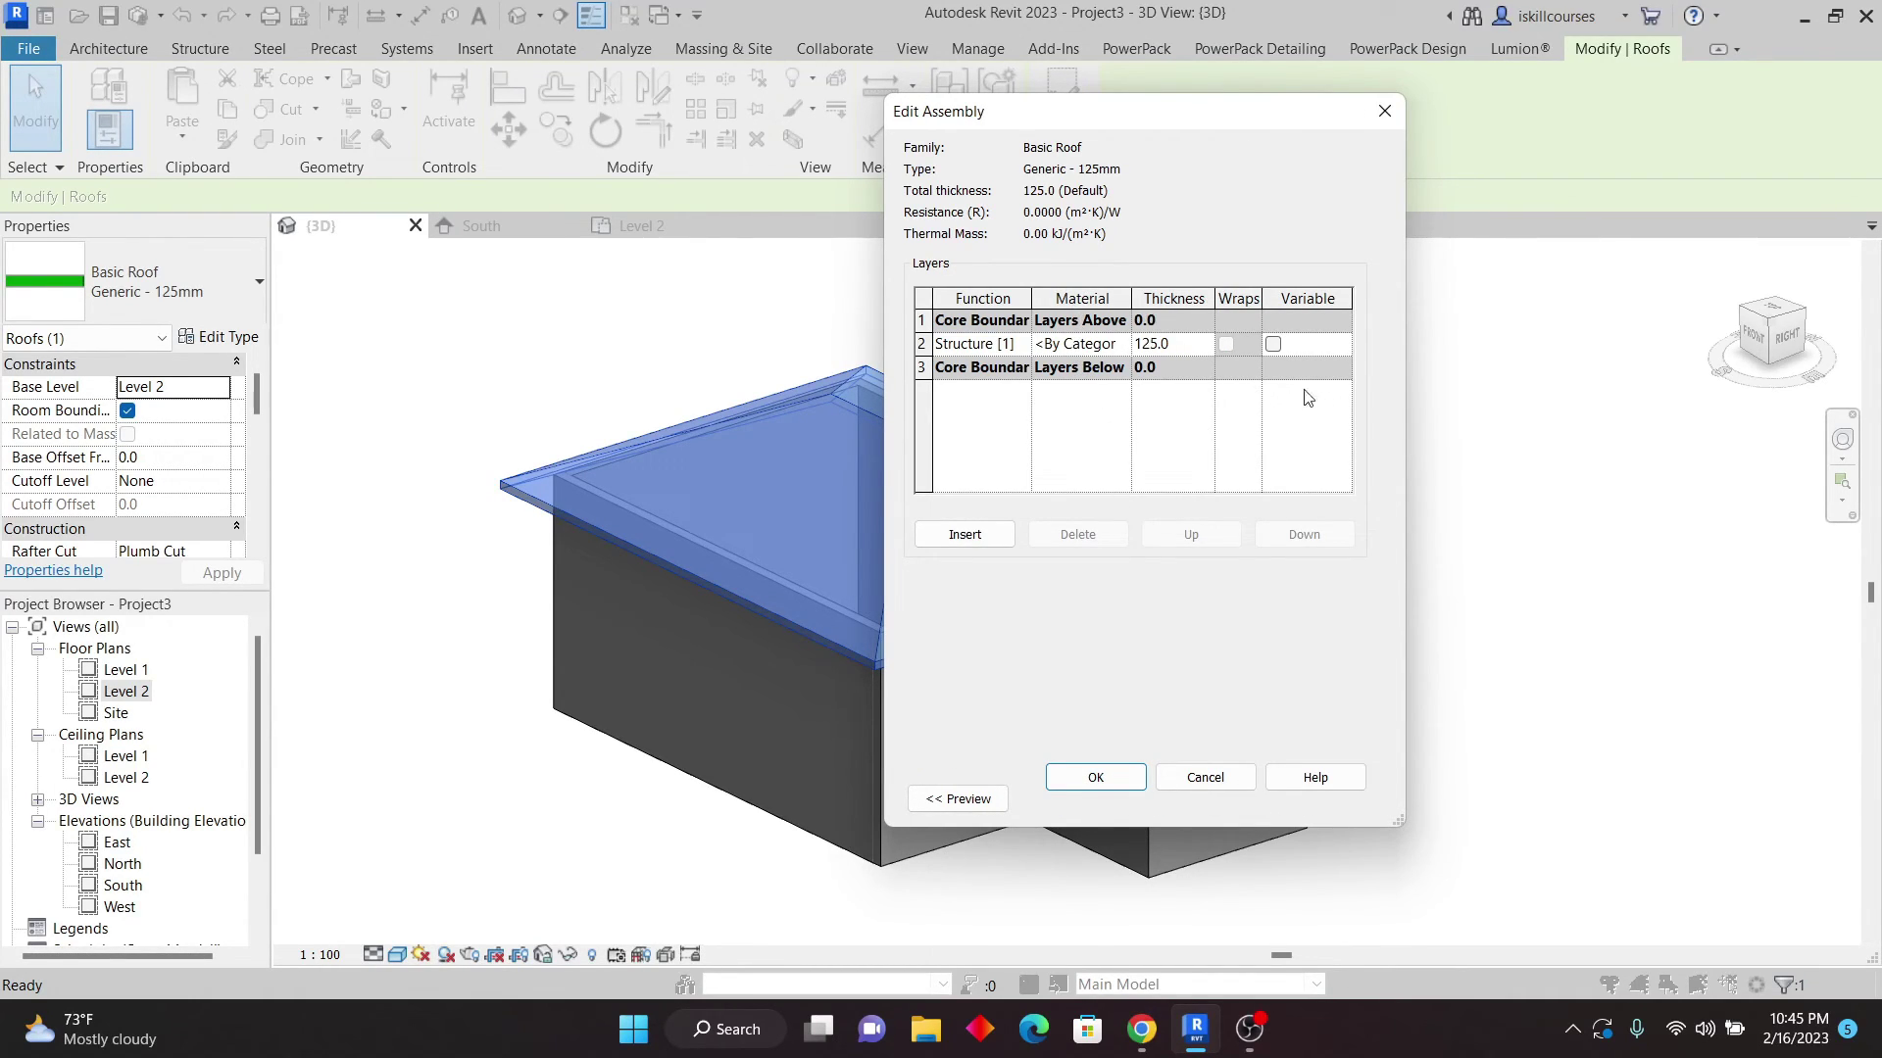
pyautogui.moveTo(1398, 825); pyautogui.dragTo(1856, 882)
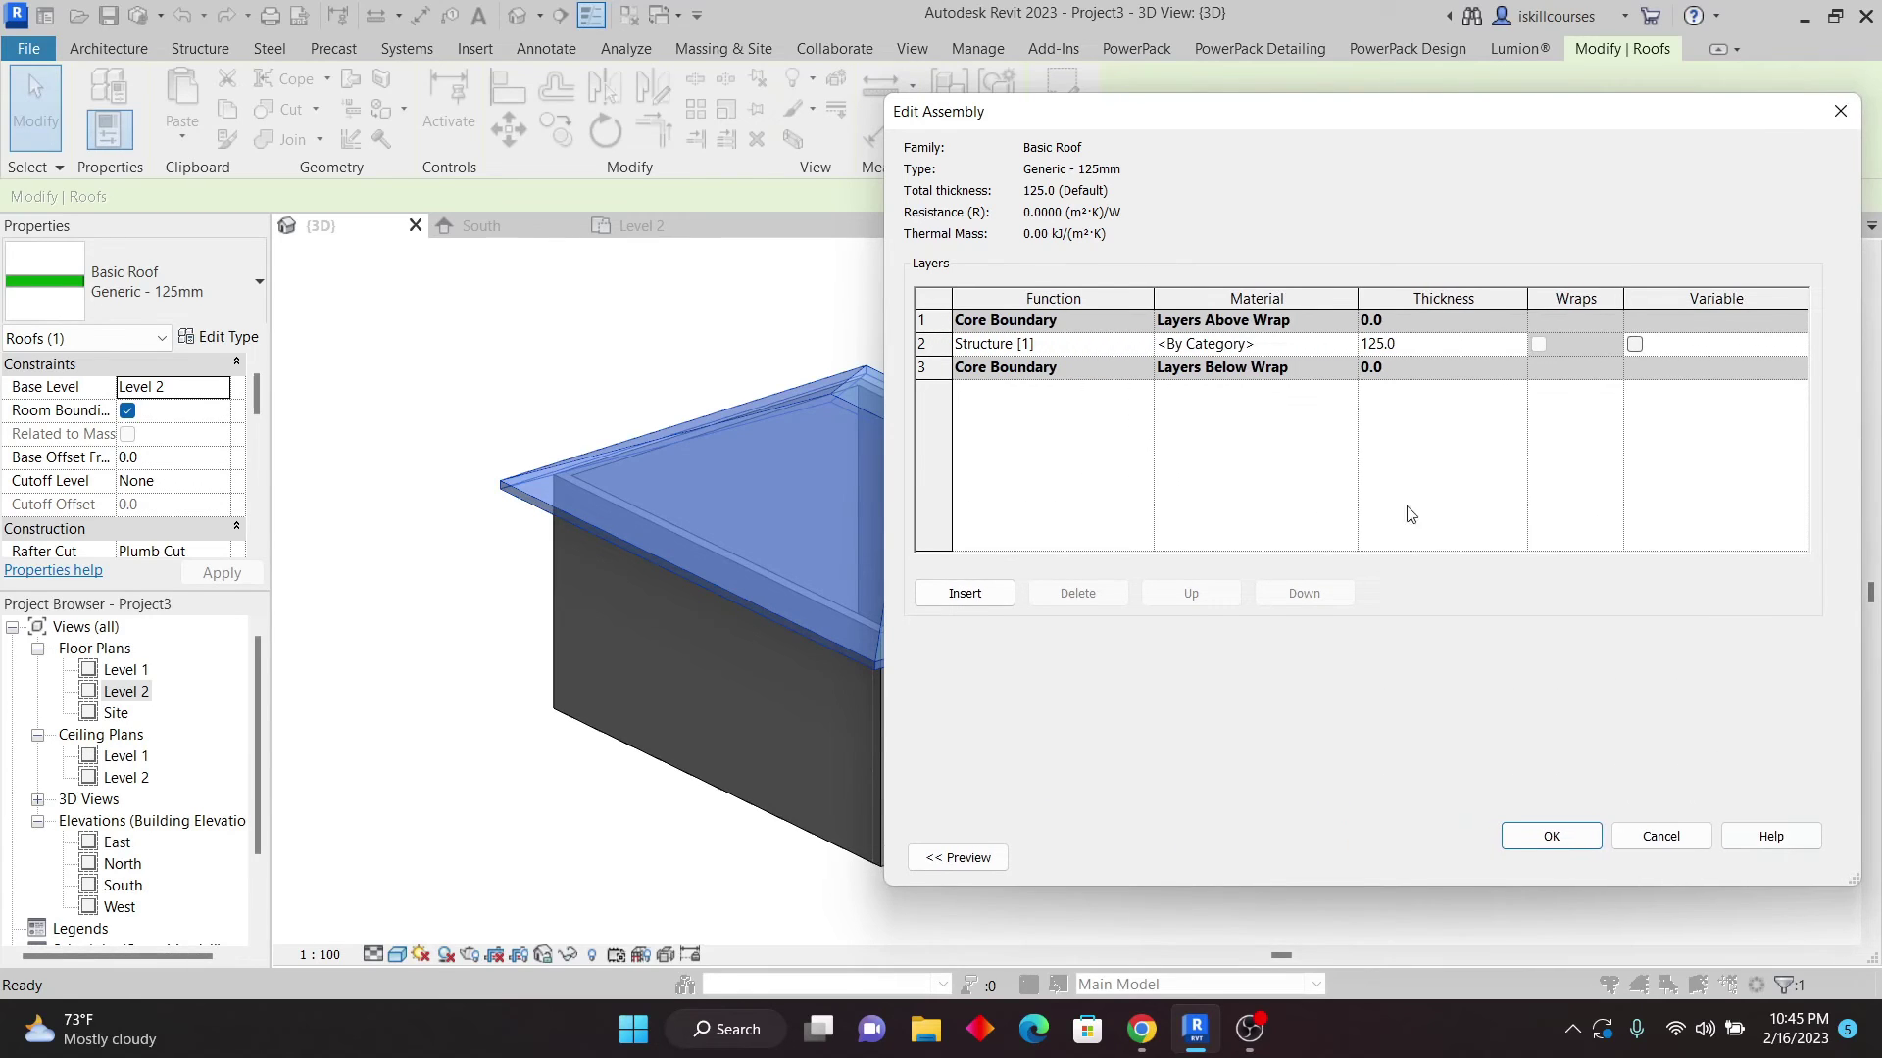
pyautogui.moveTo(1137, 125); pyautogui.dragTo(686, 94)
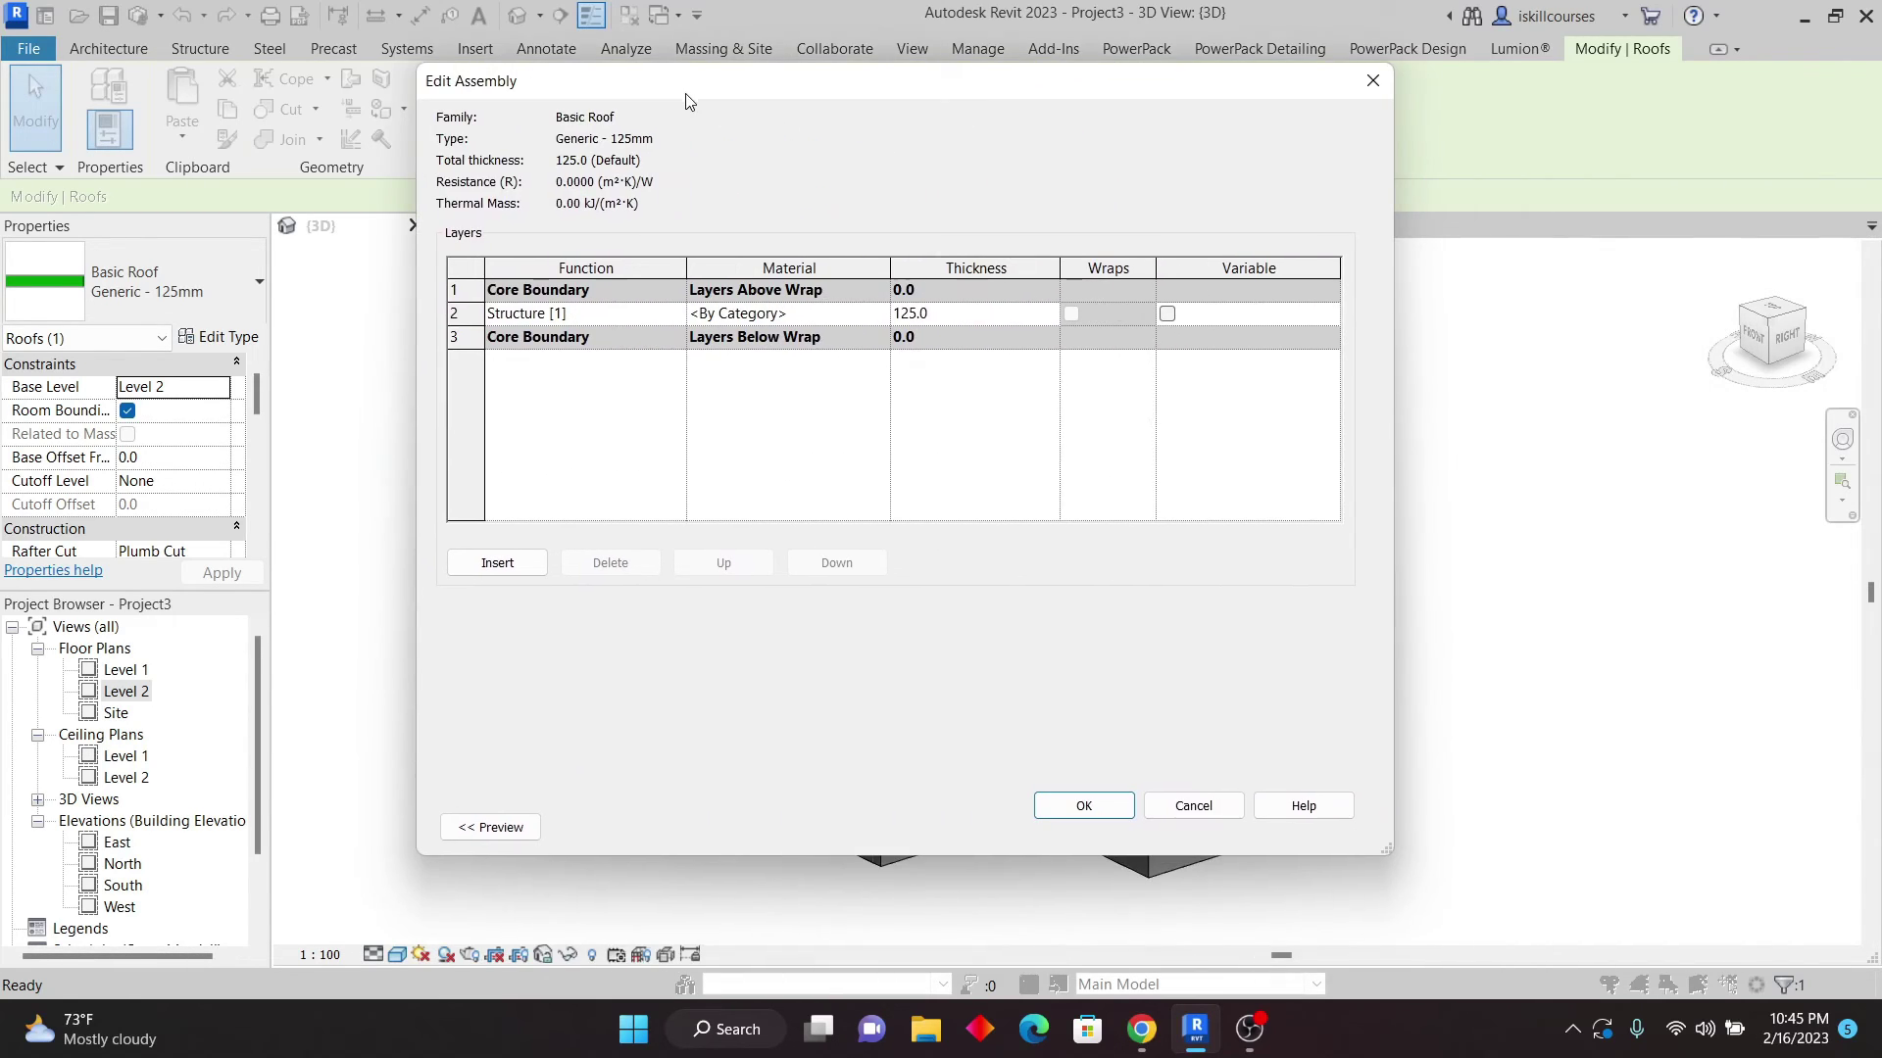
pyautogui.click(818, 314)
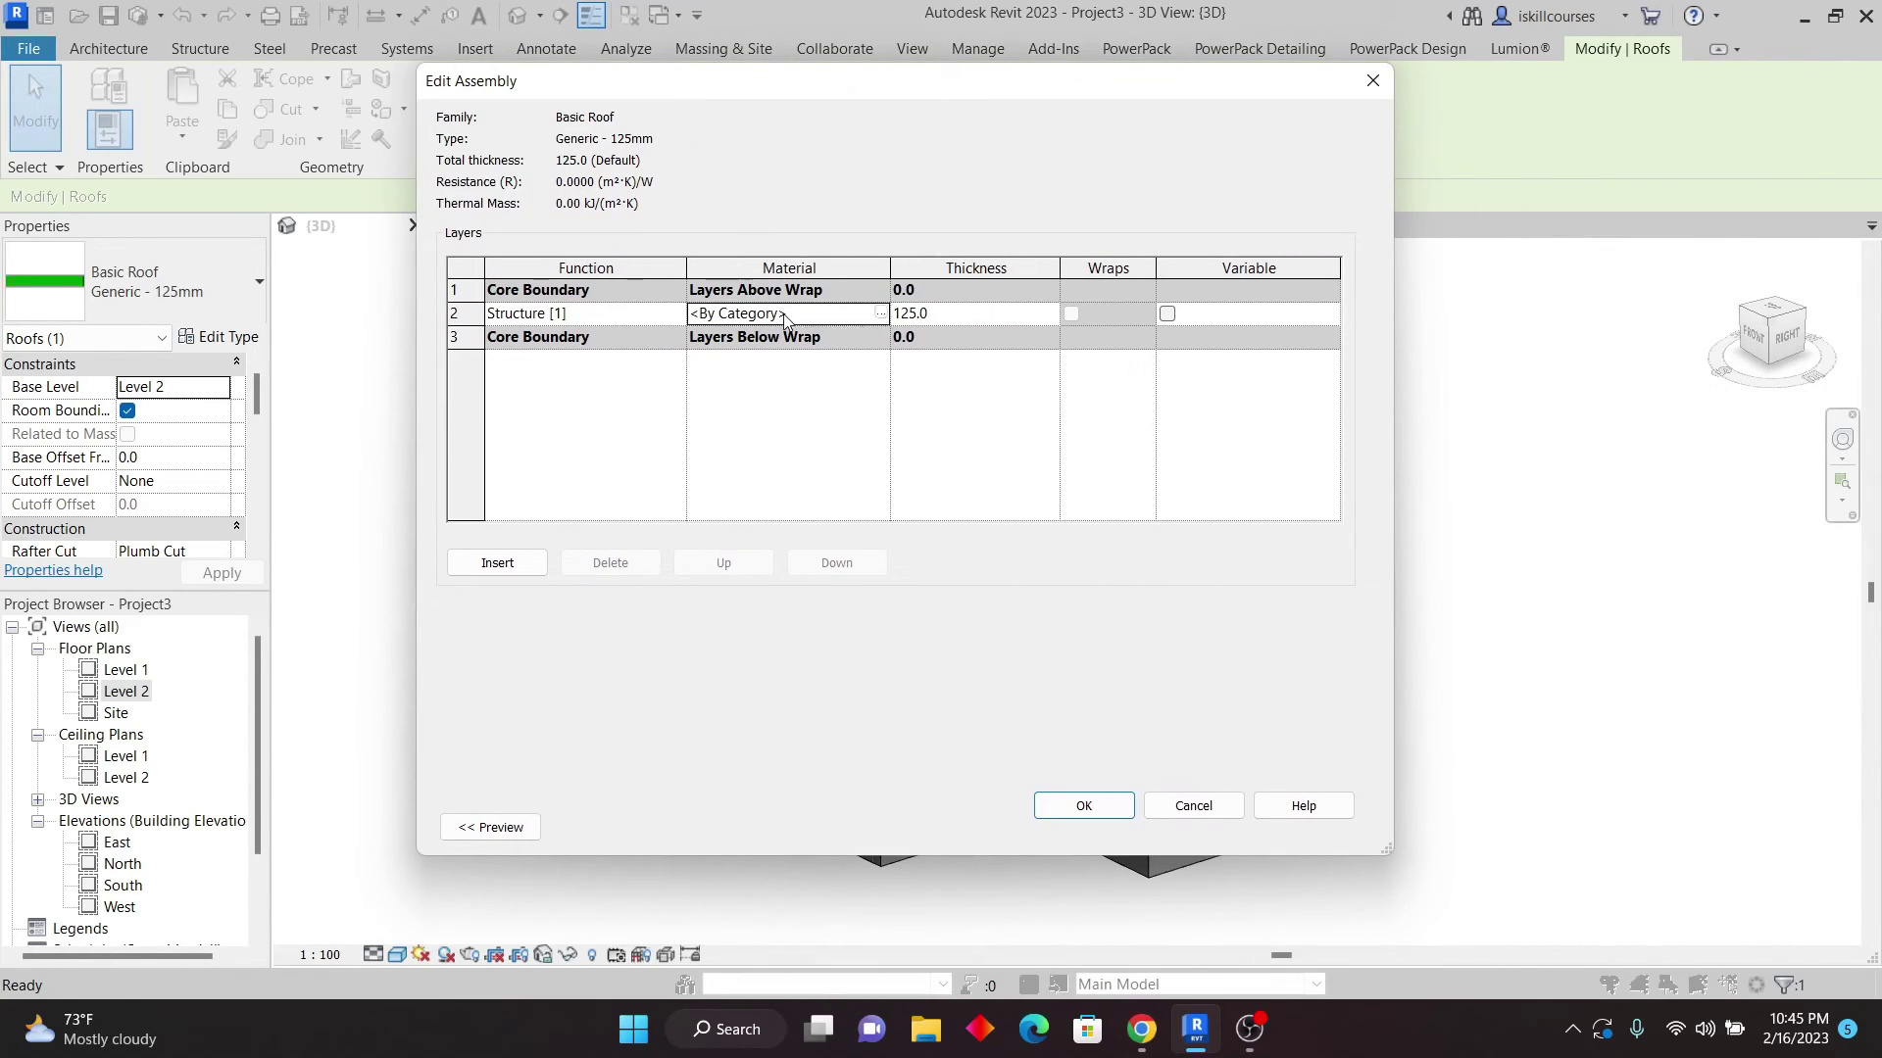
# - Create a new material in the Material Browser and rename it 'ds'
pyautogui.click(881, 313)
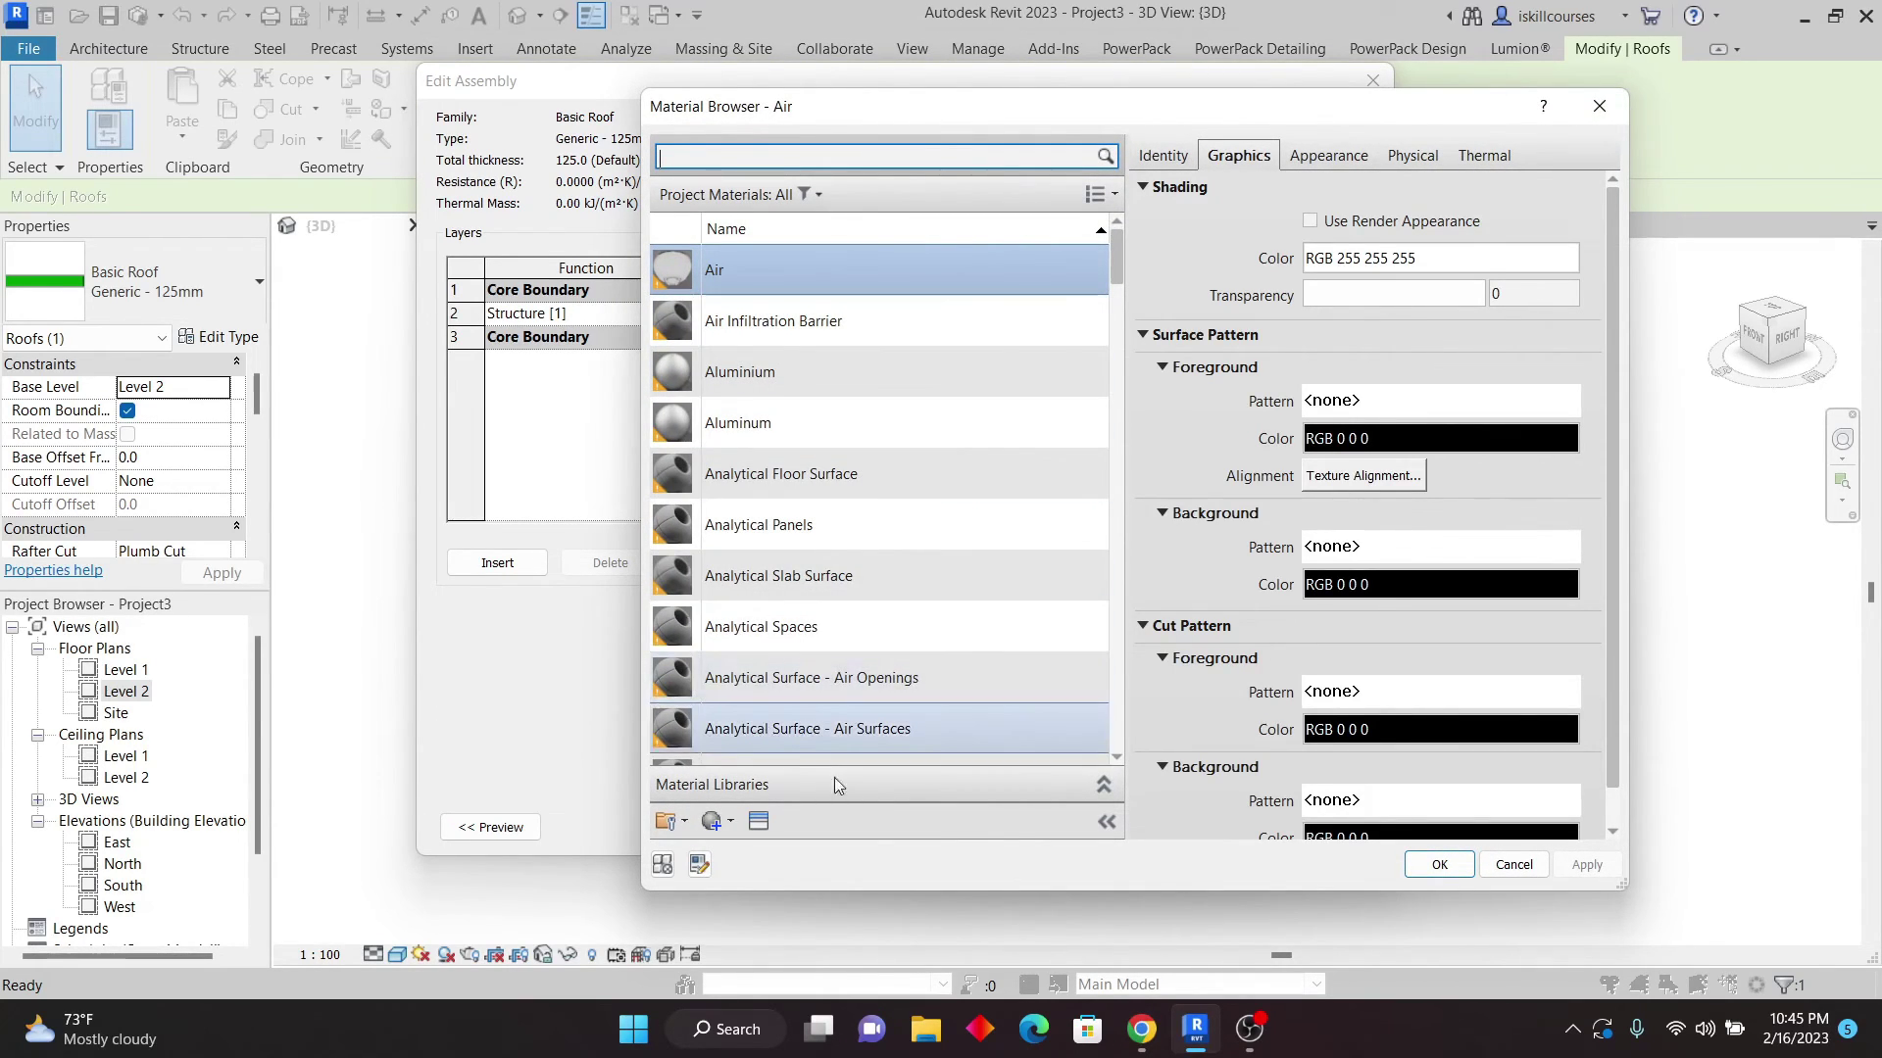
pyautogui.scroll(-1, 833, 745)
pyautogui.click(720, 823)
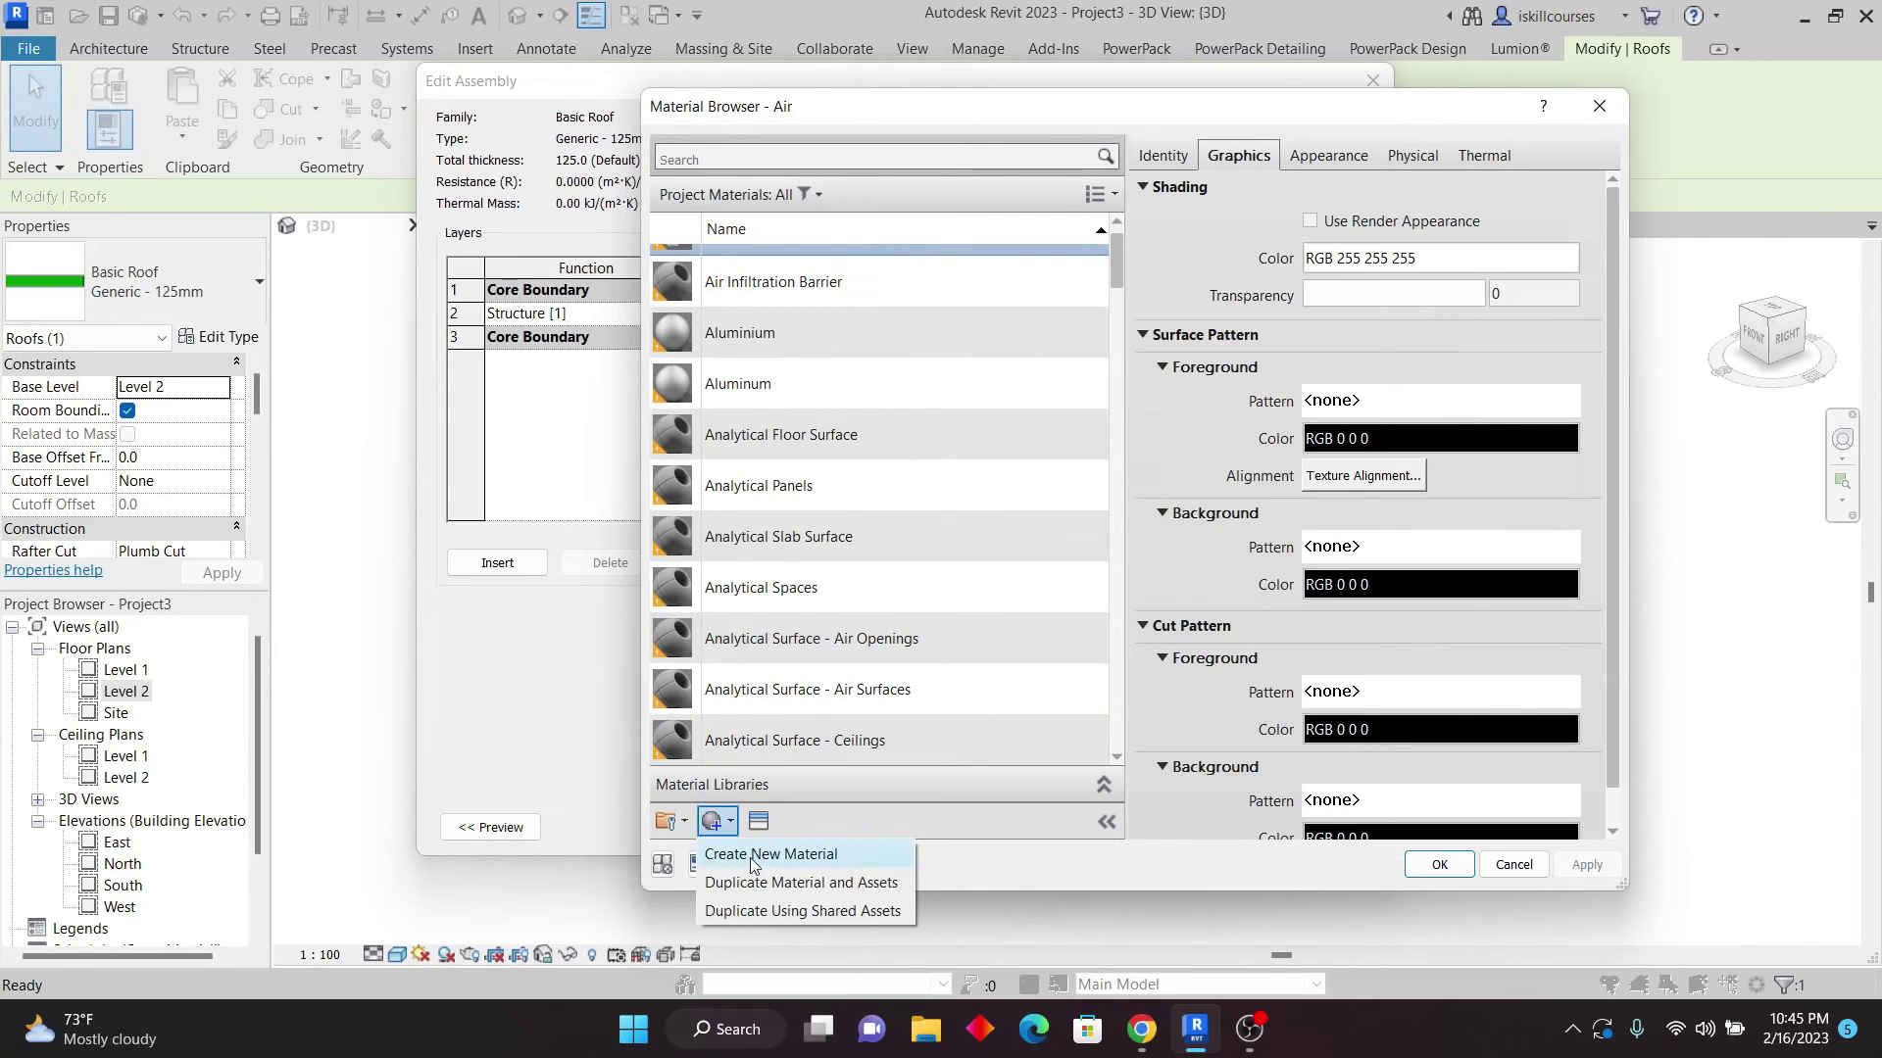
pyautogui.click(754, 855)
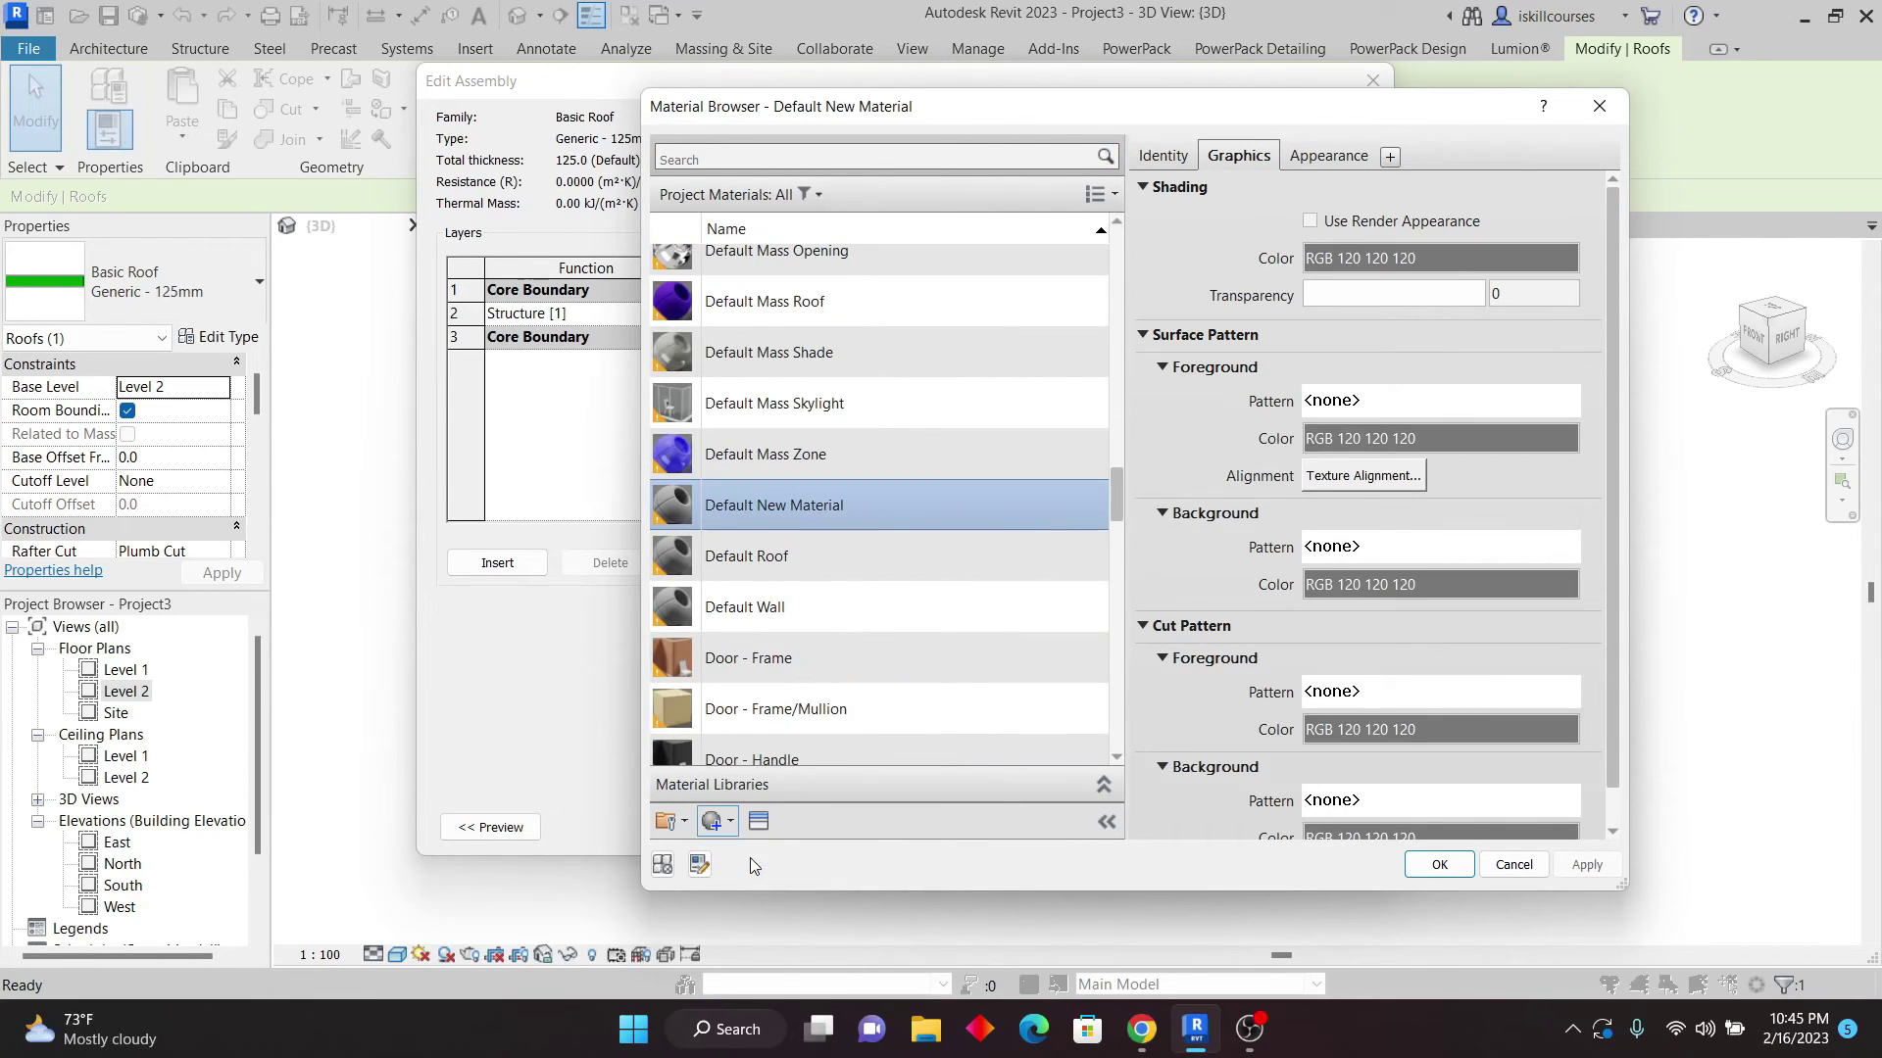
pyautogui.rightClick(753, 489)
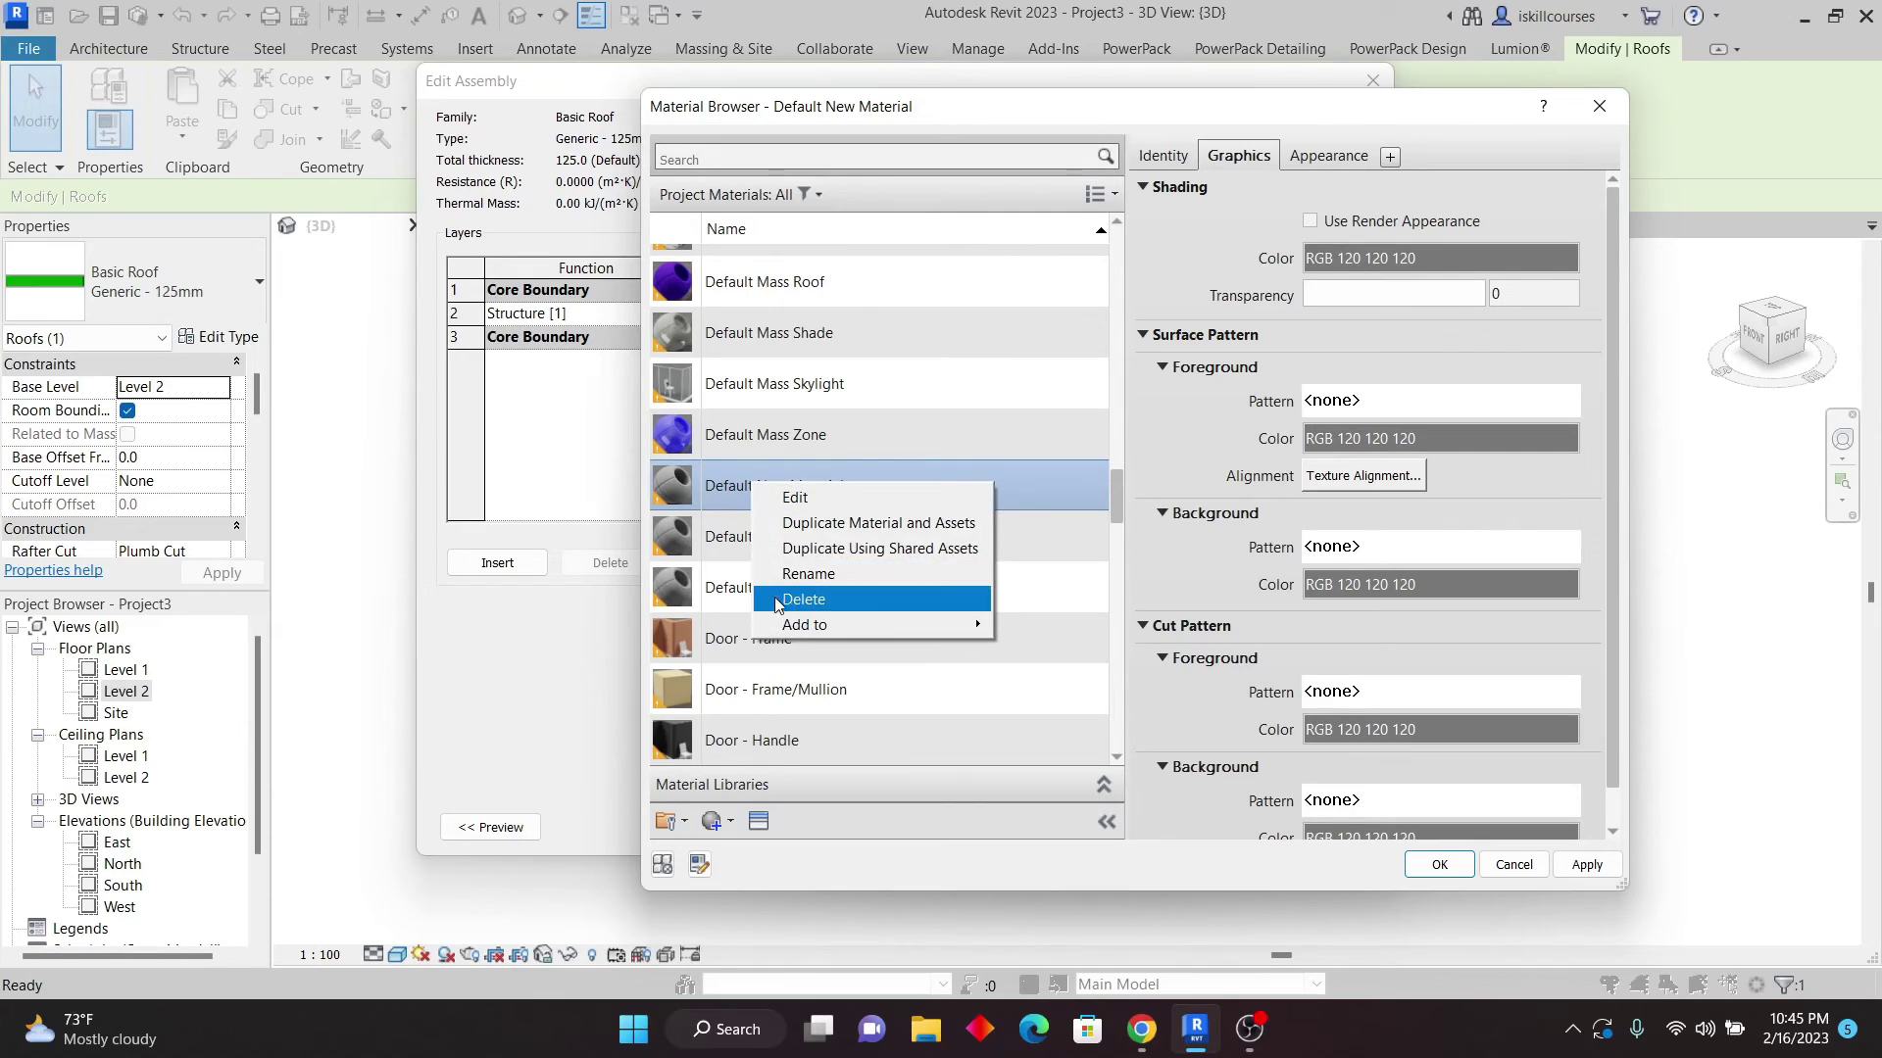
pyautogui.click(813, 575)
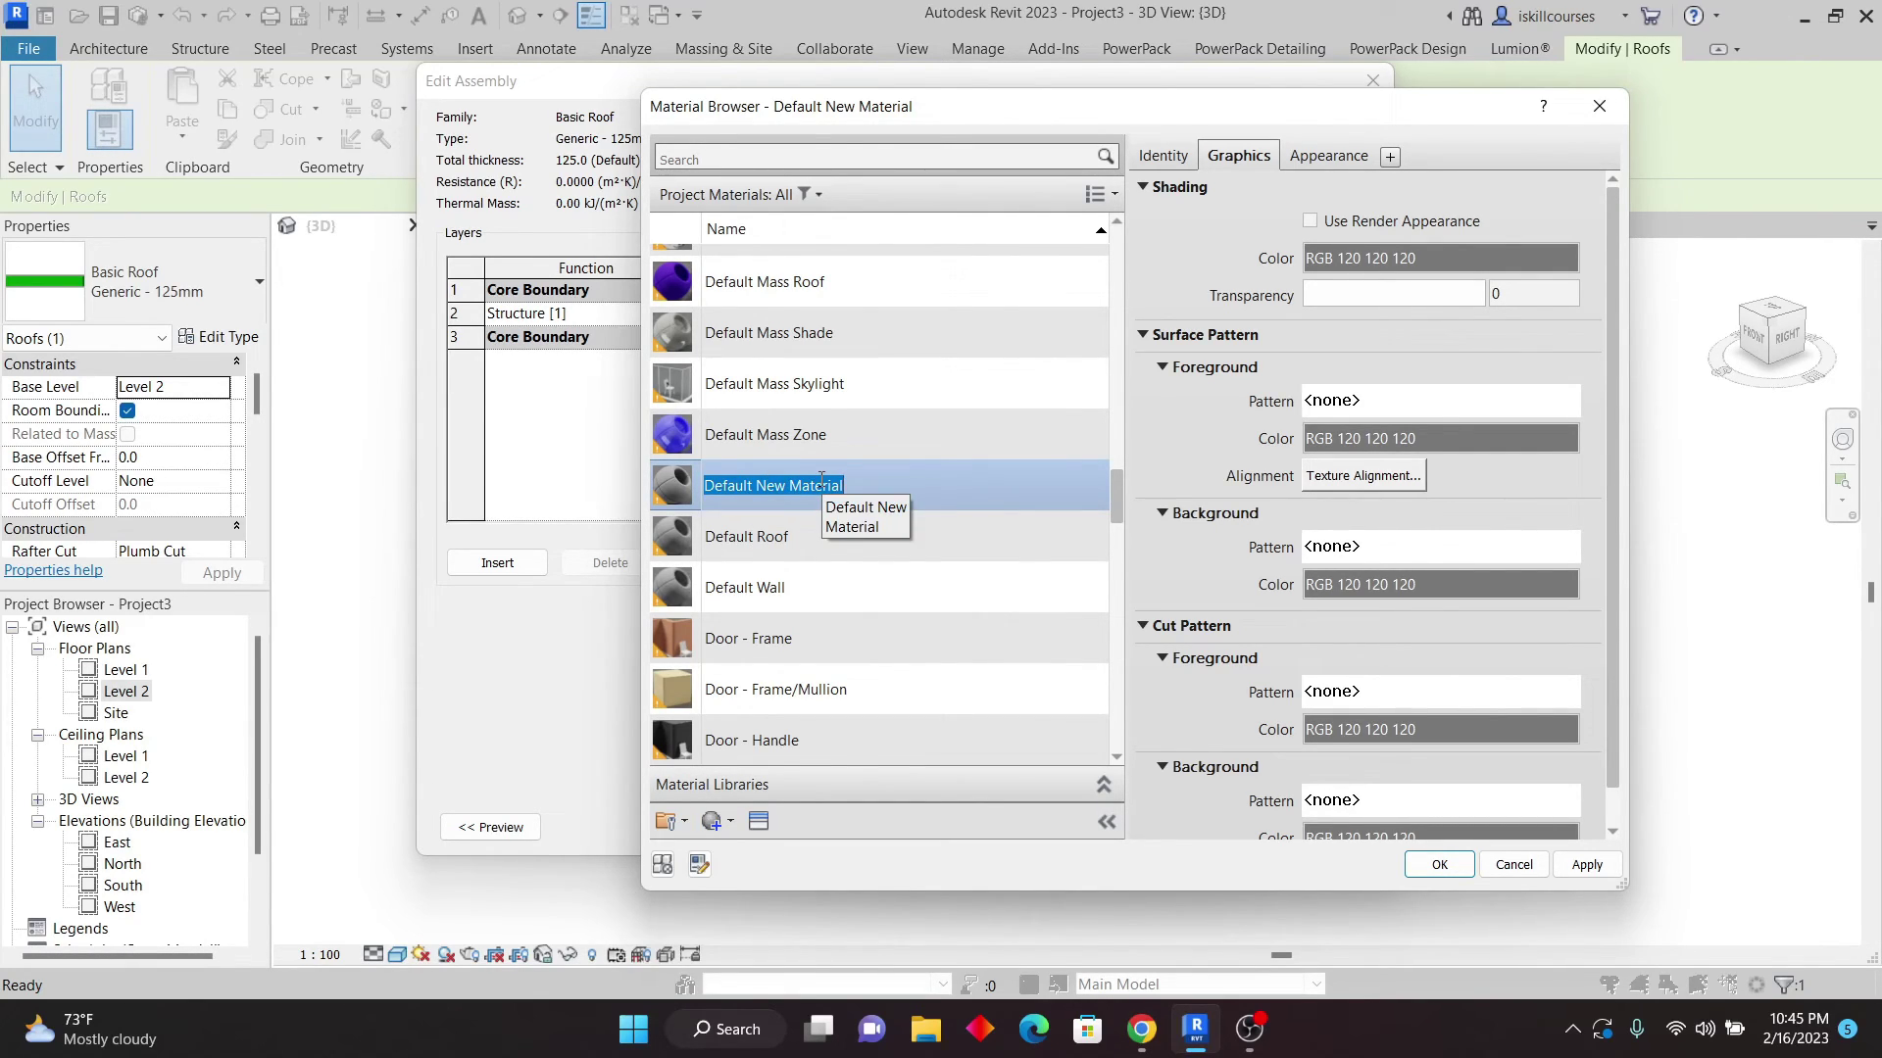
pyautogui.write('ds')
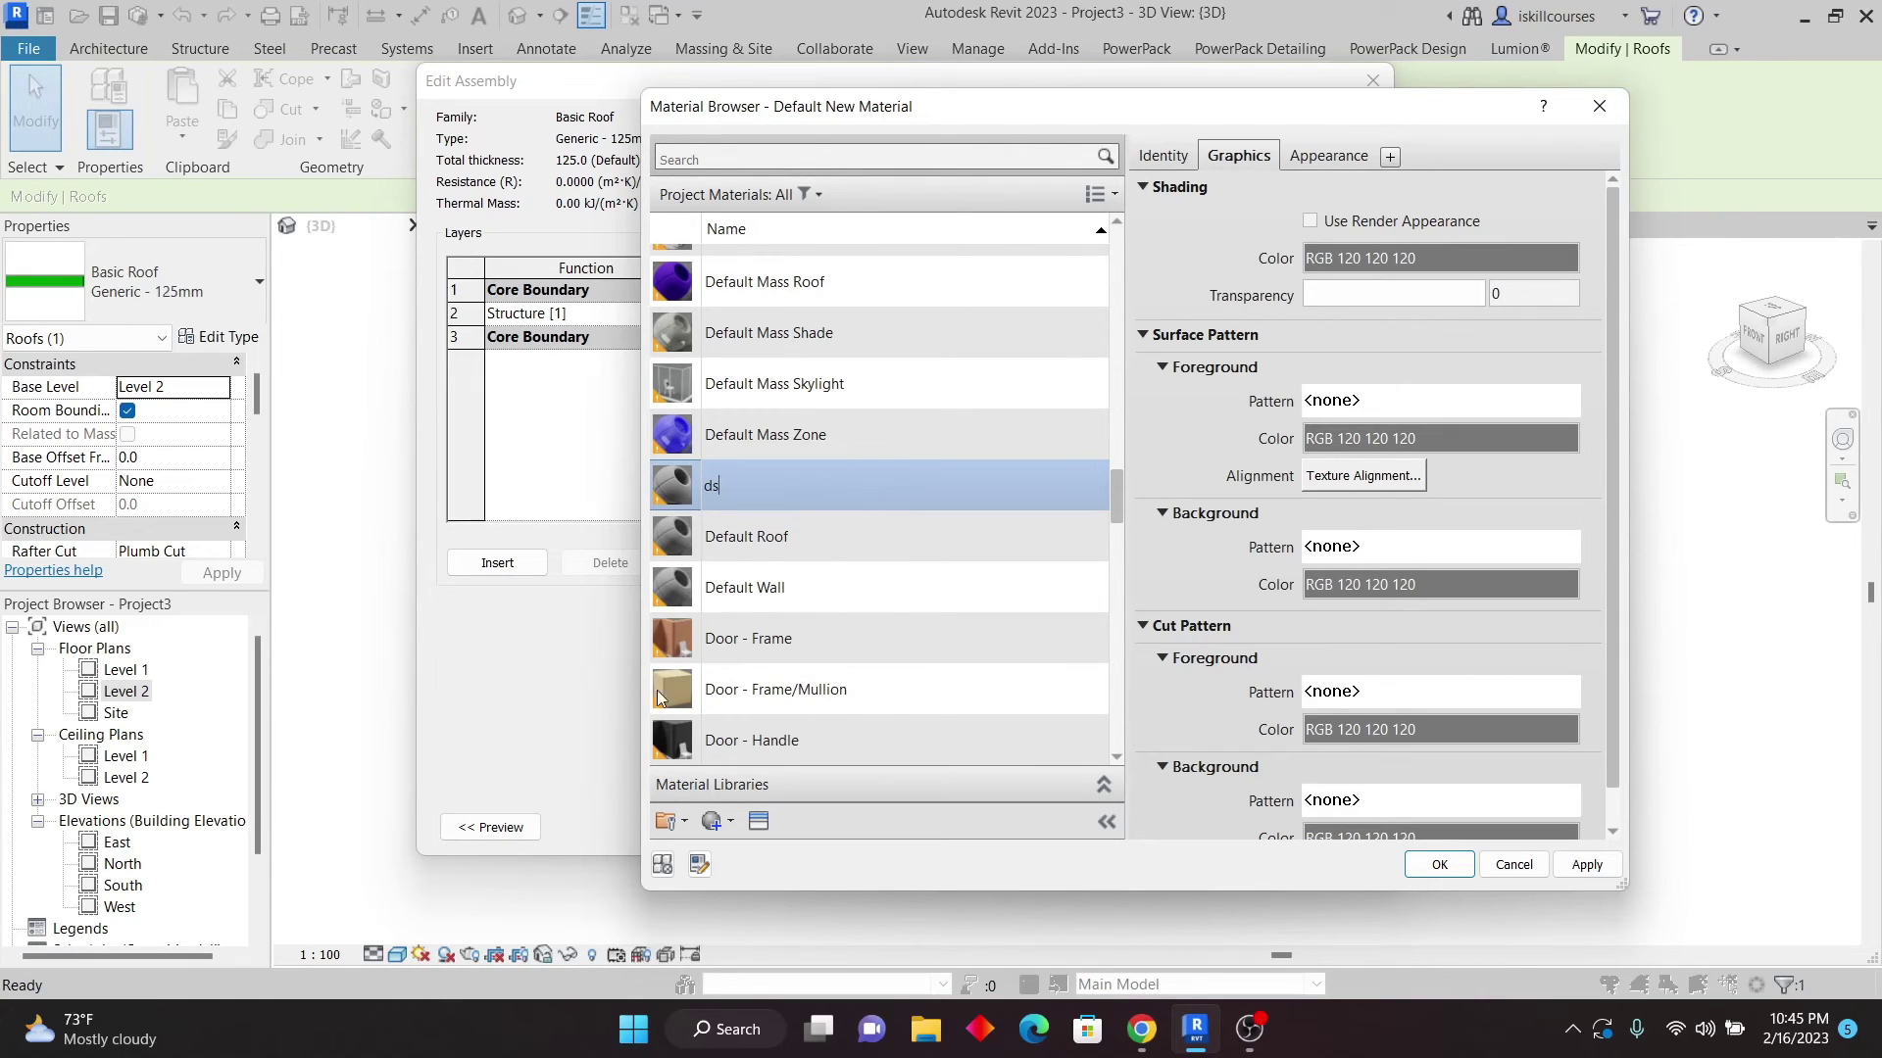
pyautogui.click(1233, 159)
# - Review ds's appearance and graphics, apply it, and confirm all open dialogs
pyautogui.click(1325, 157)
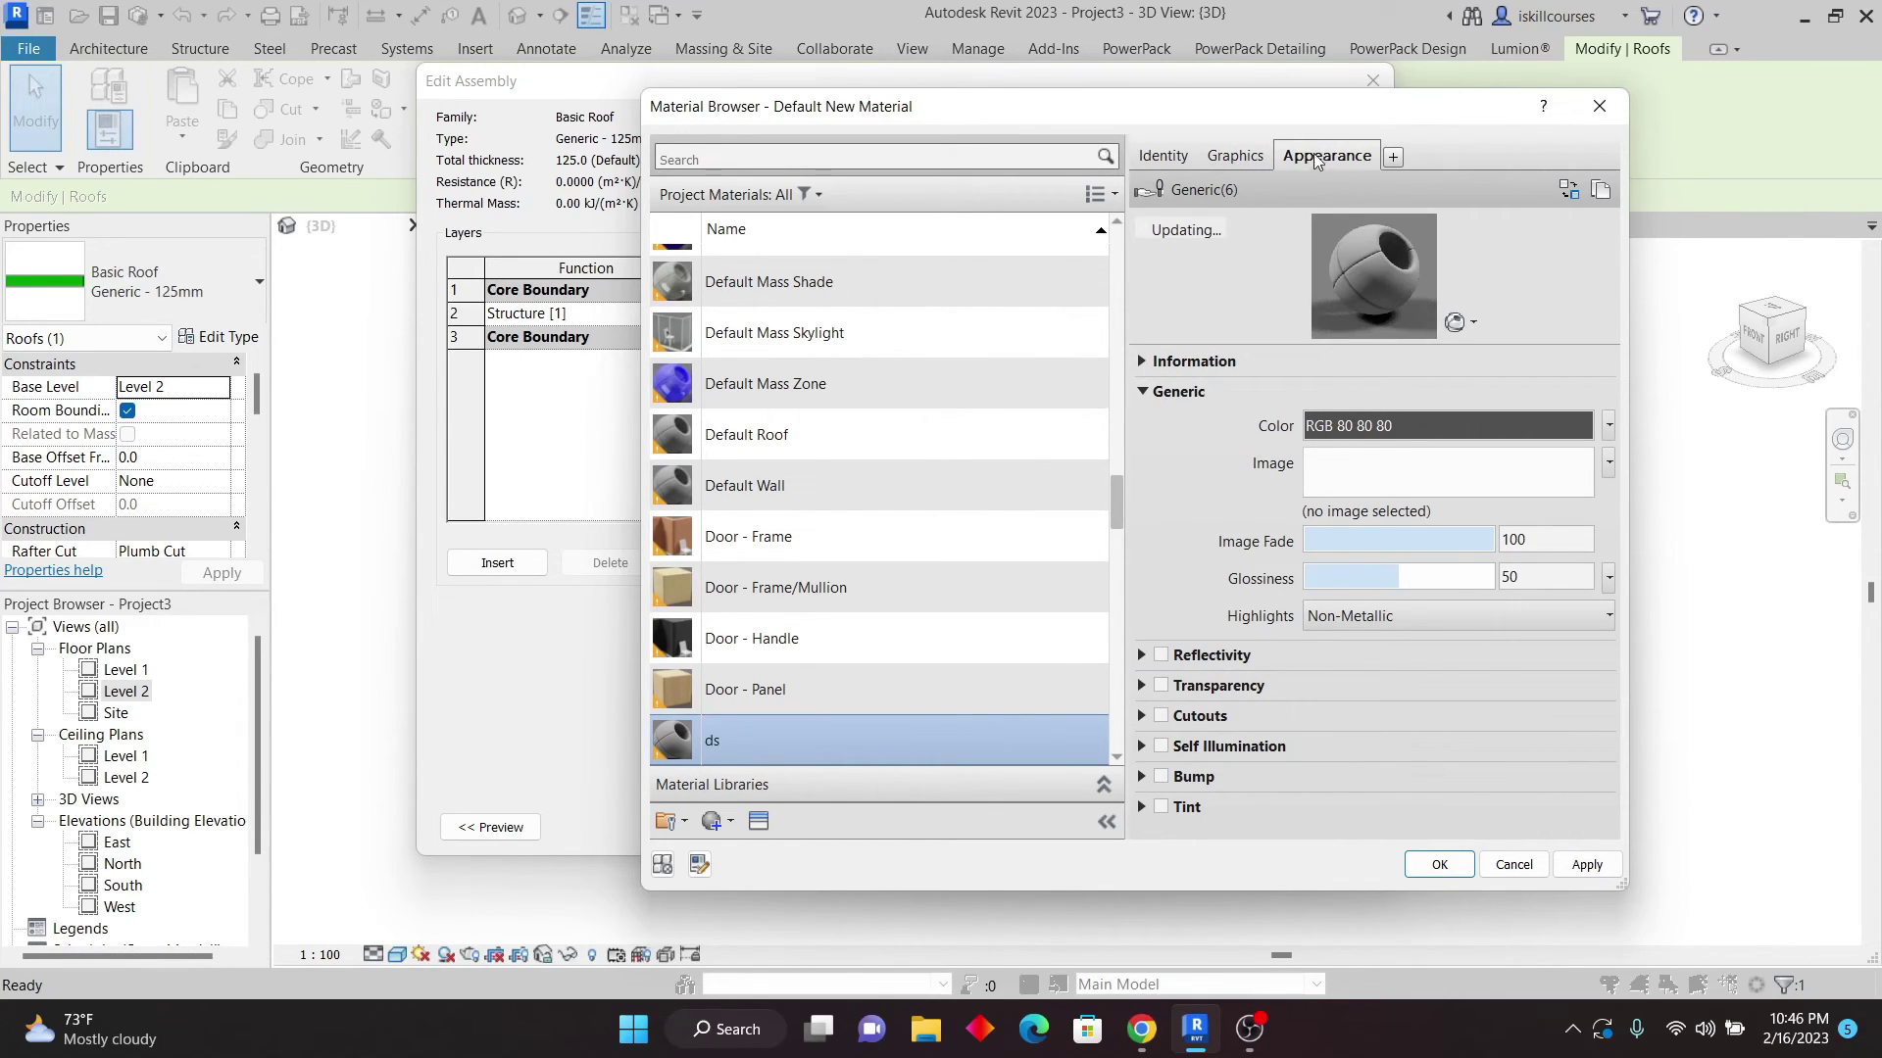
pyautogui.click(1247, 159)
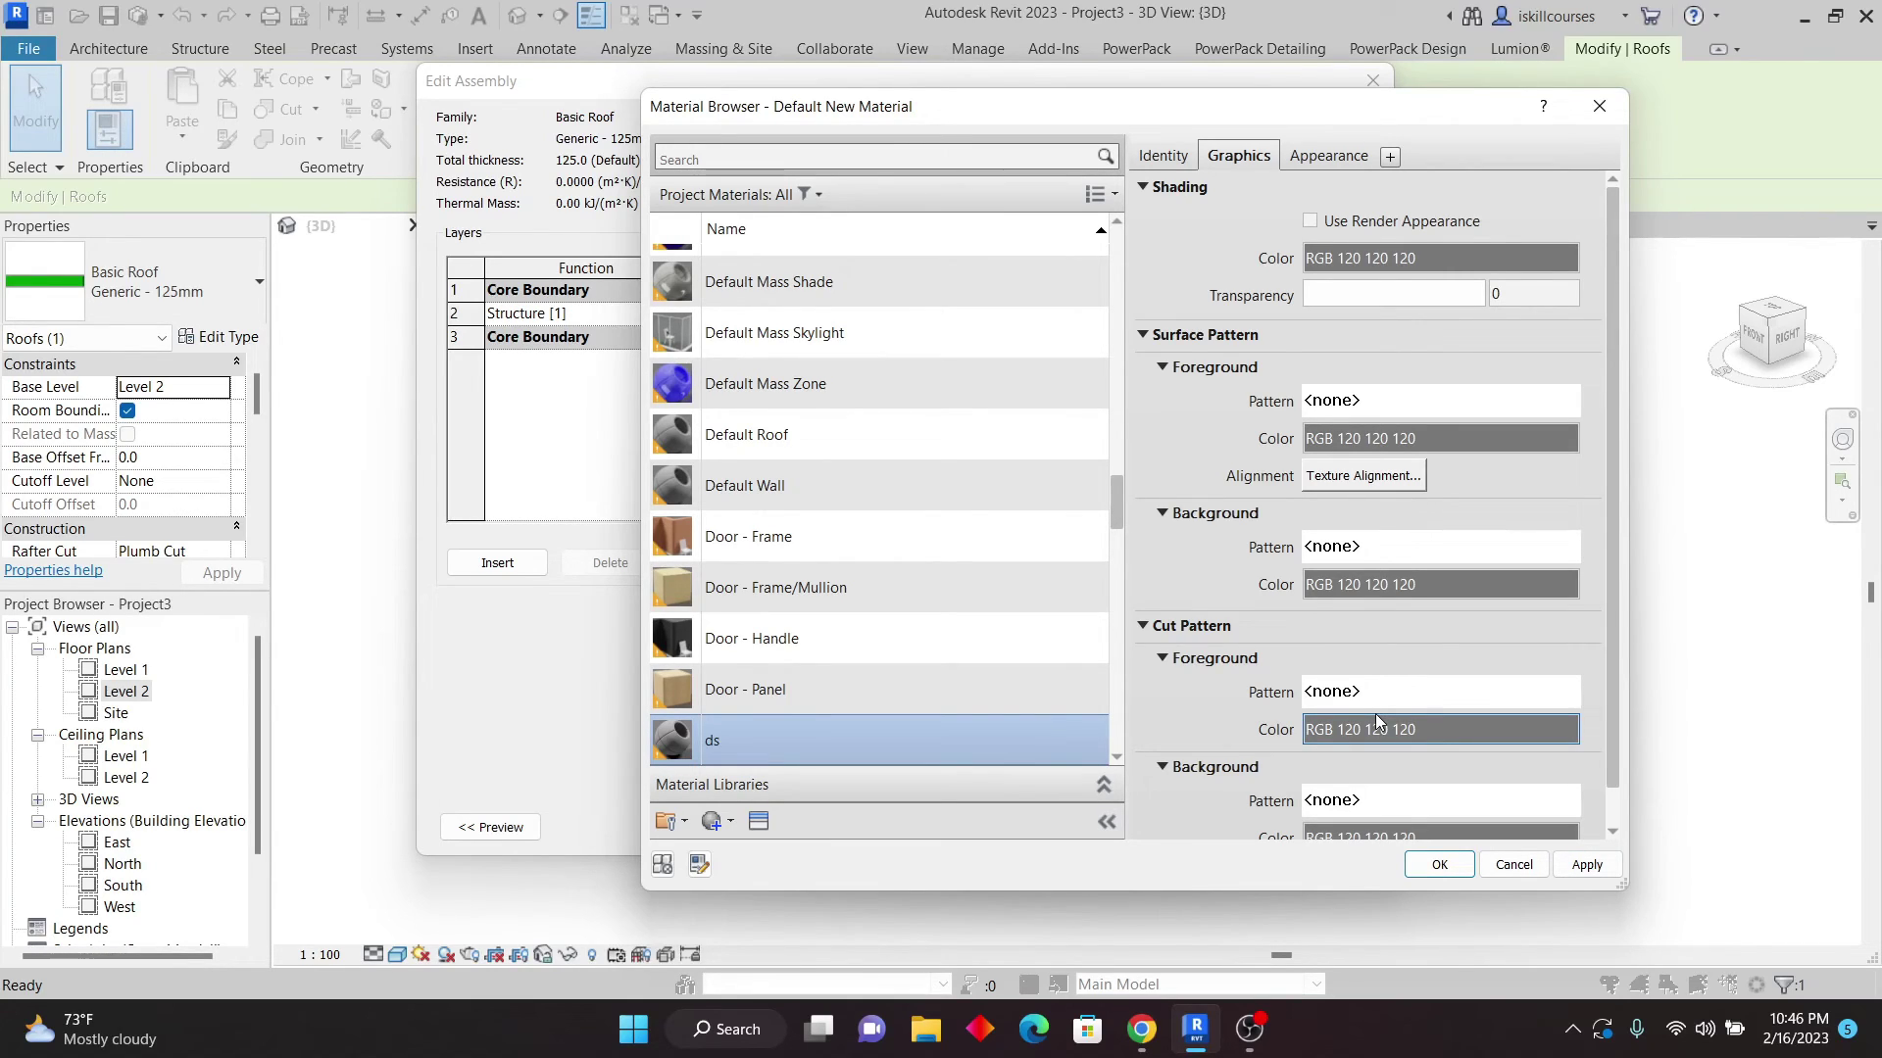
pyautogui.click(1587, 865)
pyautogui.click(1435, 866)
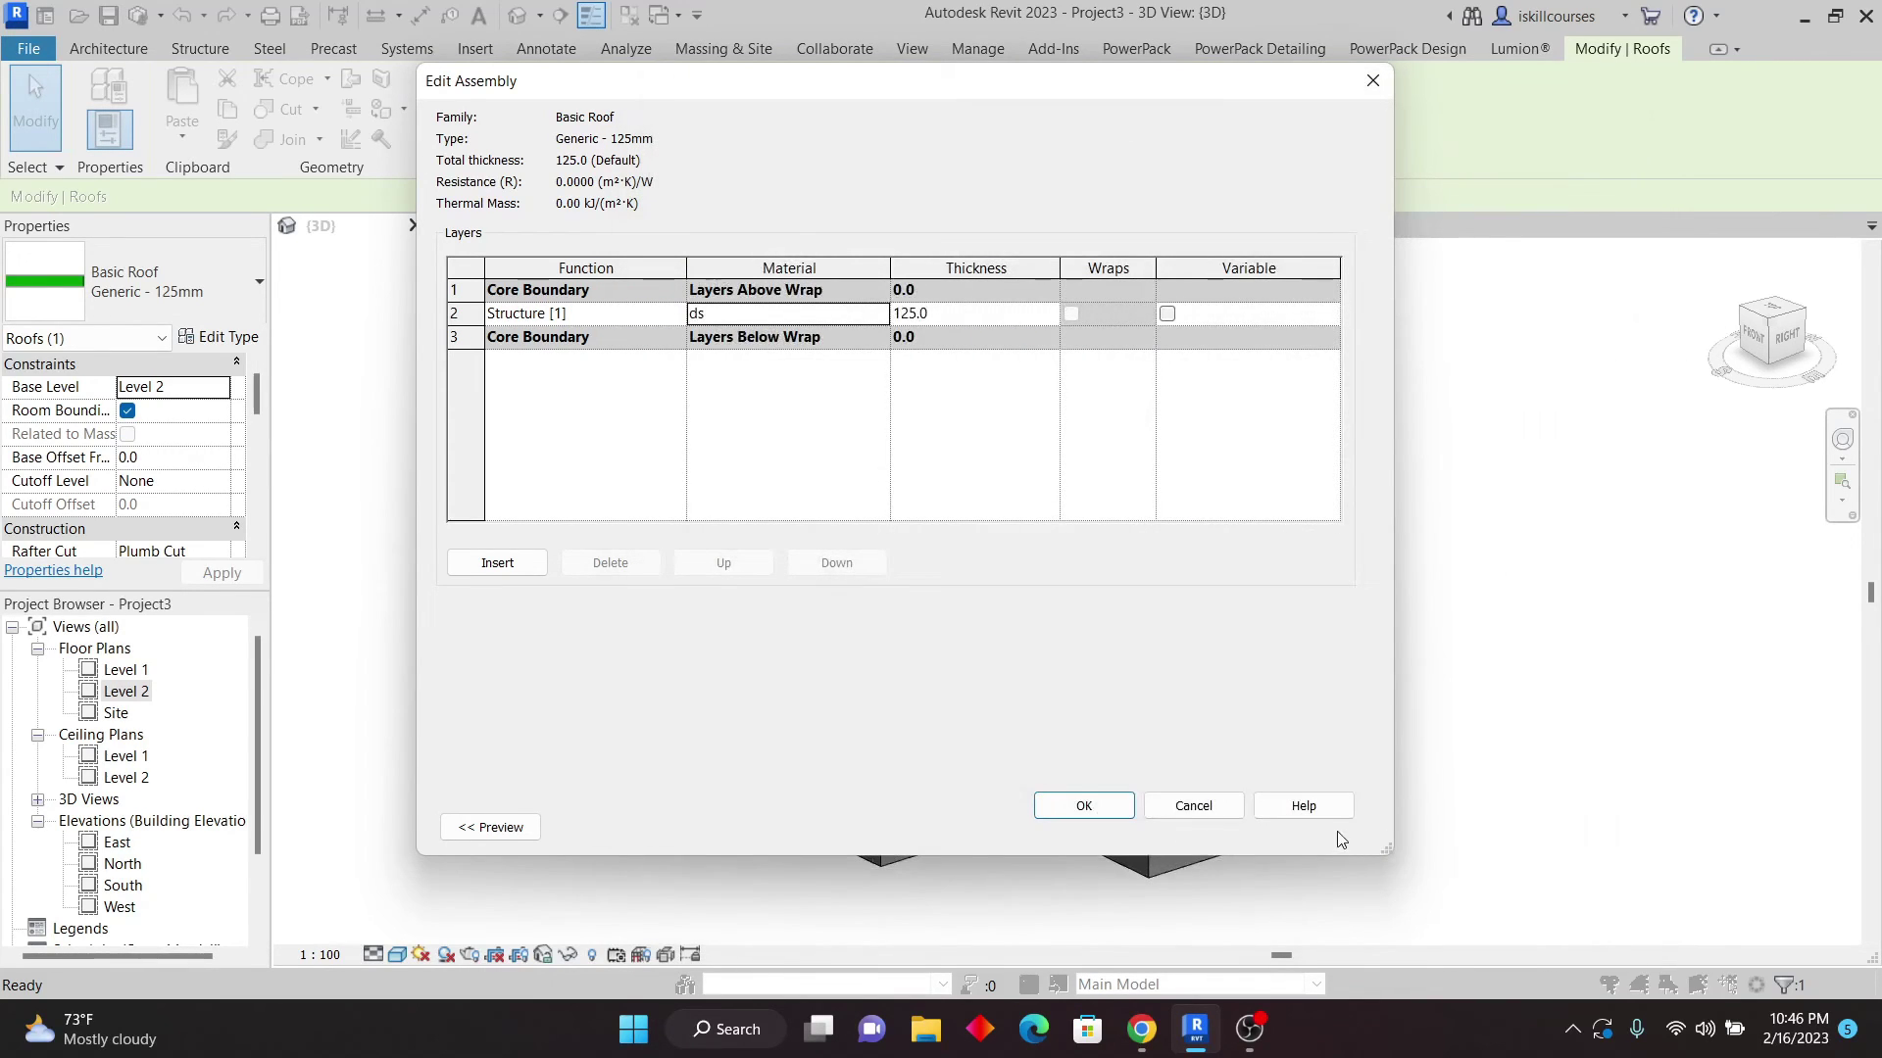
pyautogui.click(1081, 803)
pyautogui.click(1090, 798)
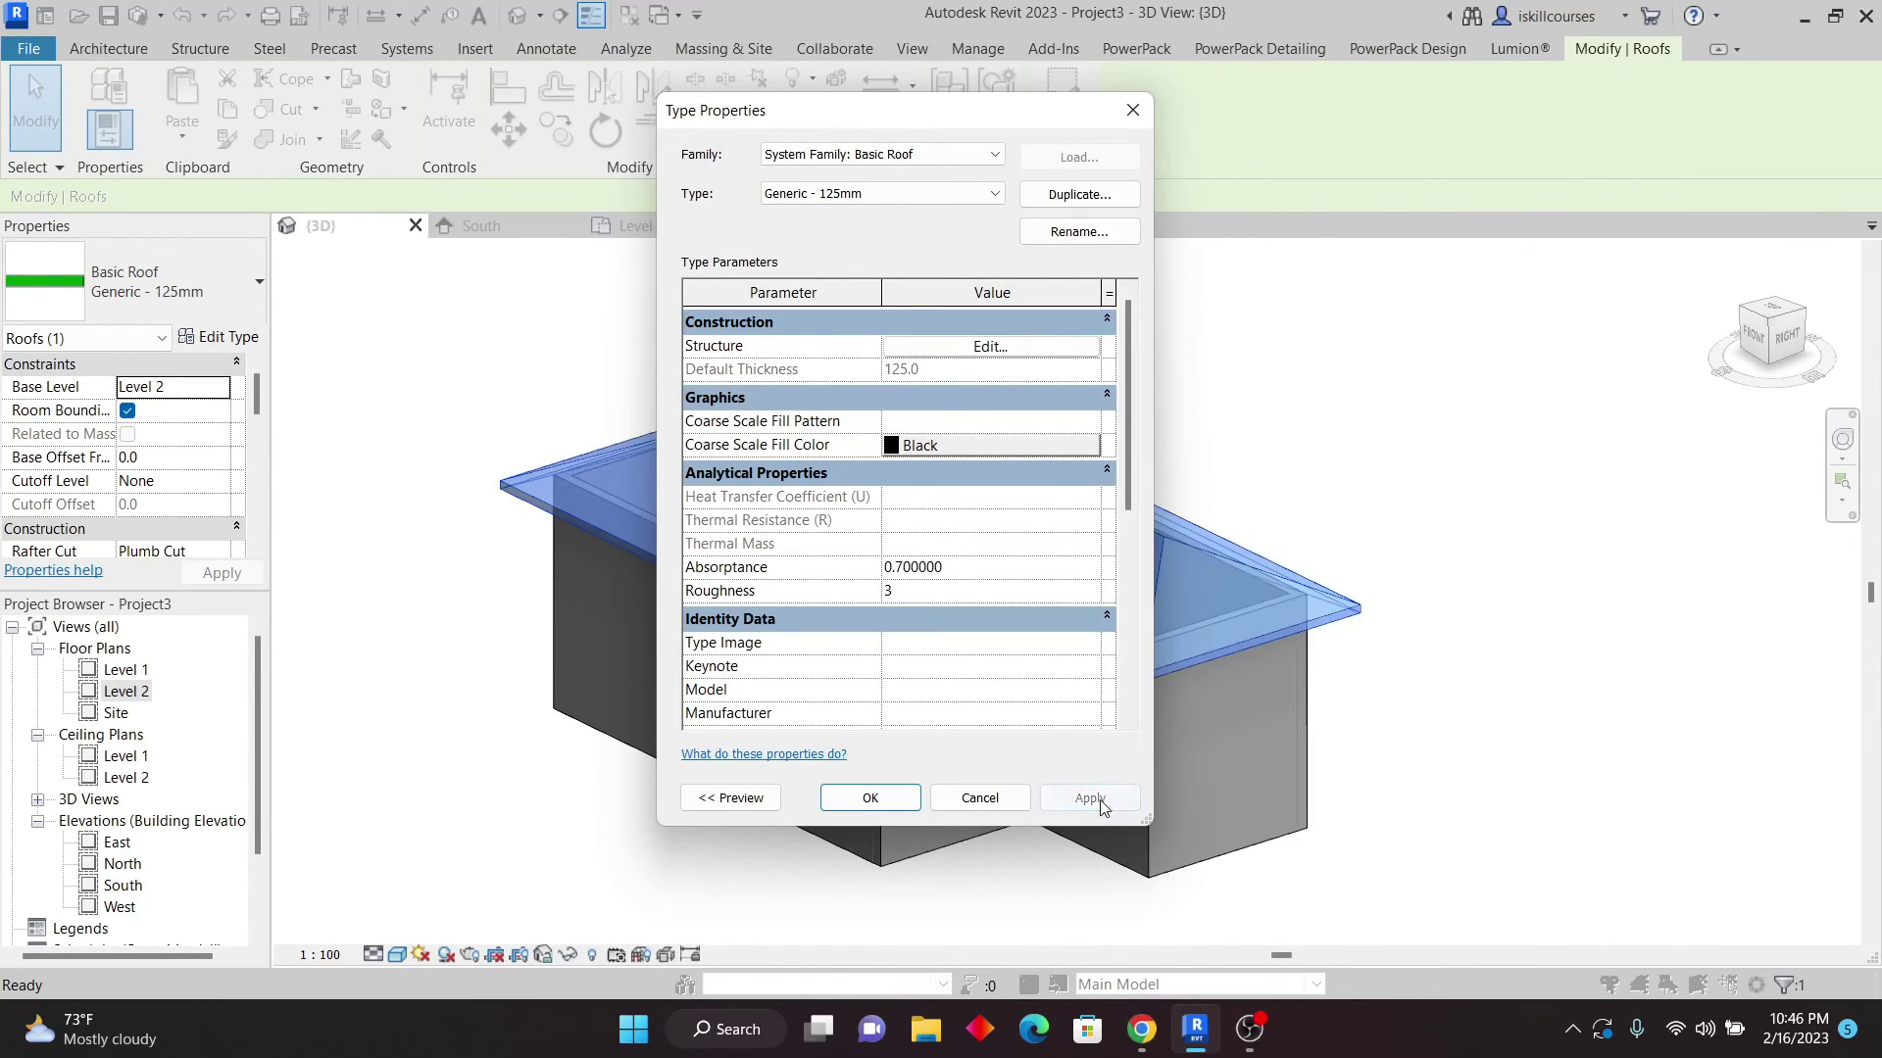
pyautogui.click(868, 800)
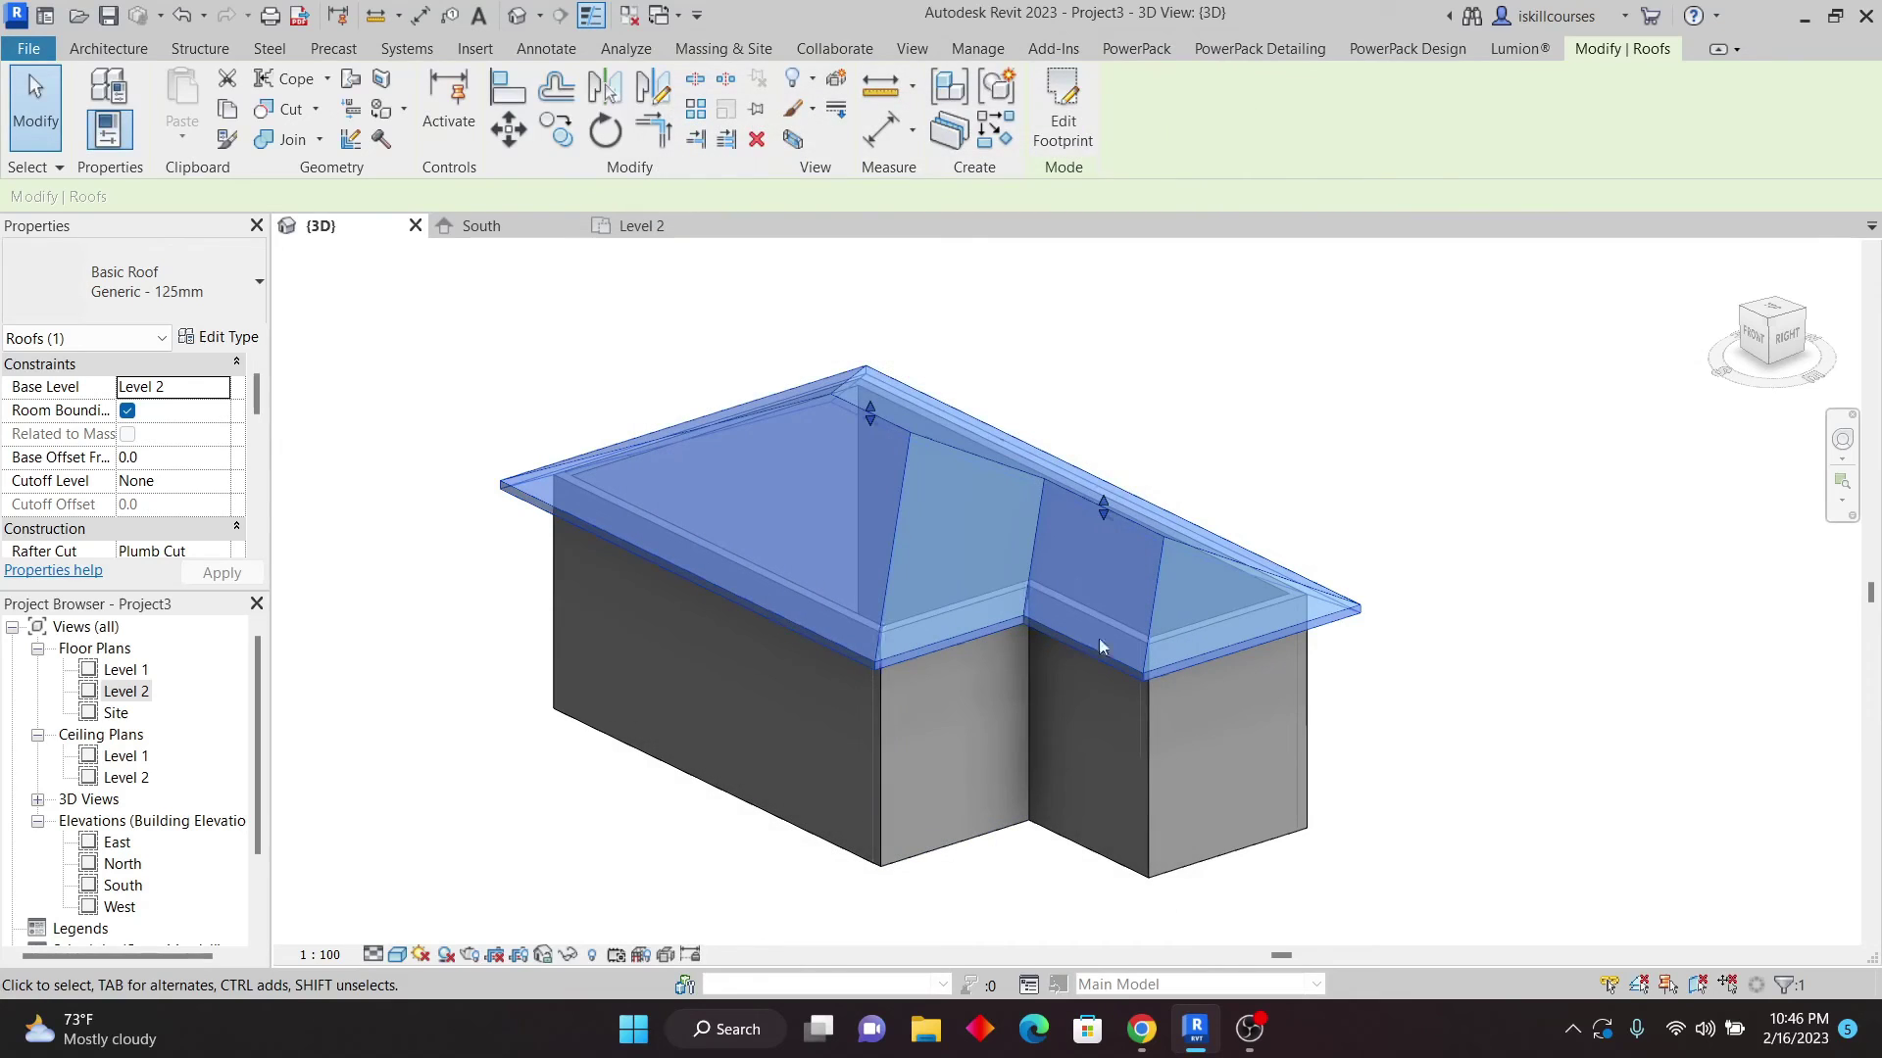
pyautogui.click(1360, 446)
# - Inspect the finished roof in 3D, then select the hip roof and copy it to the clipboard
pyautogui.scroll(6, 890, 466)
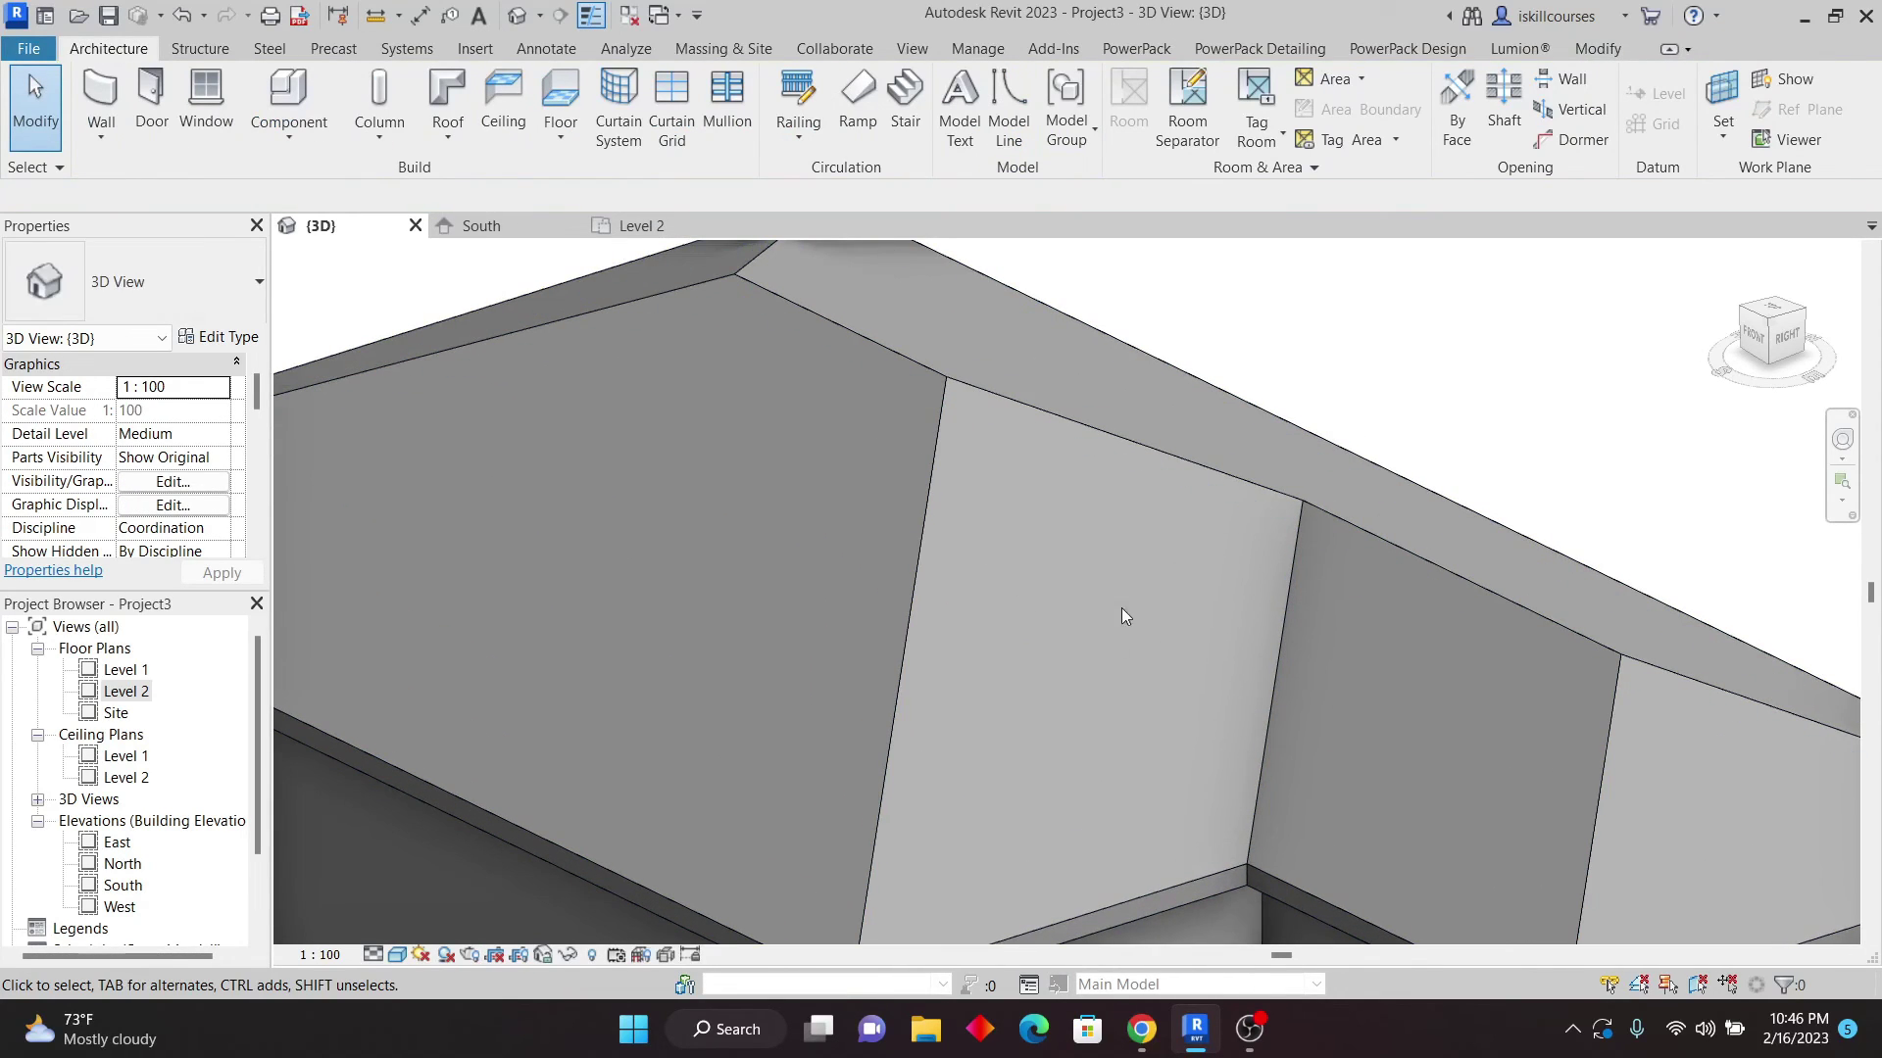
pyautogui.scroll(-6, 1127, 598)
pyautogui.keyDown('shift'); pyautogui.moveTo(1293, 556); pyautogui.dragTo(1272, 608, button='middle'); pyautogui.keyUp('shift')
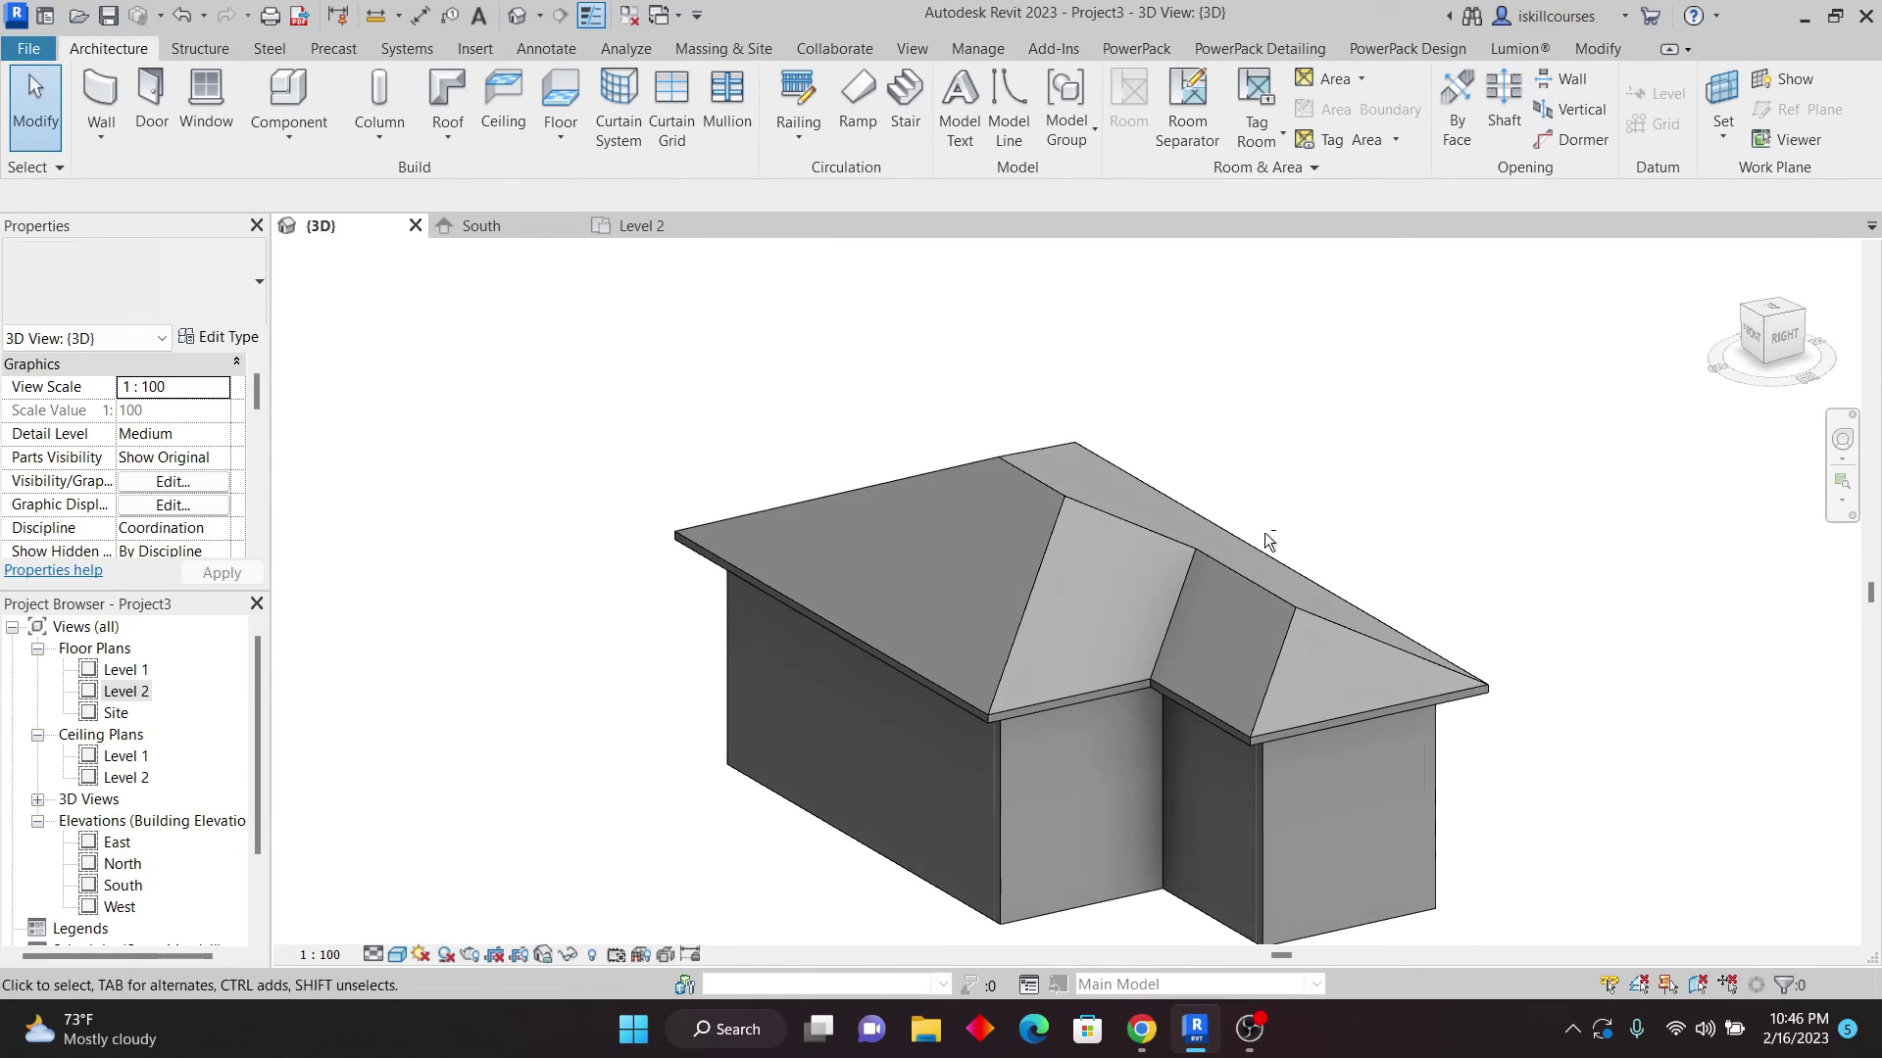
pyautogui.scroll(3, 1272, 608)
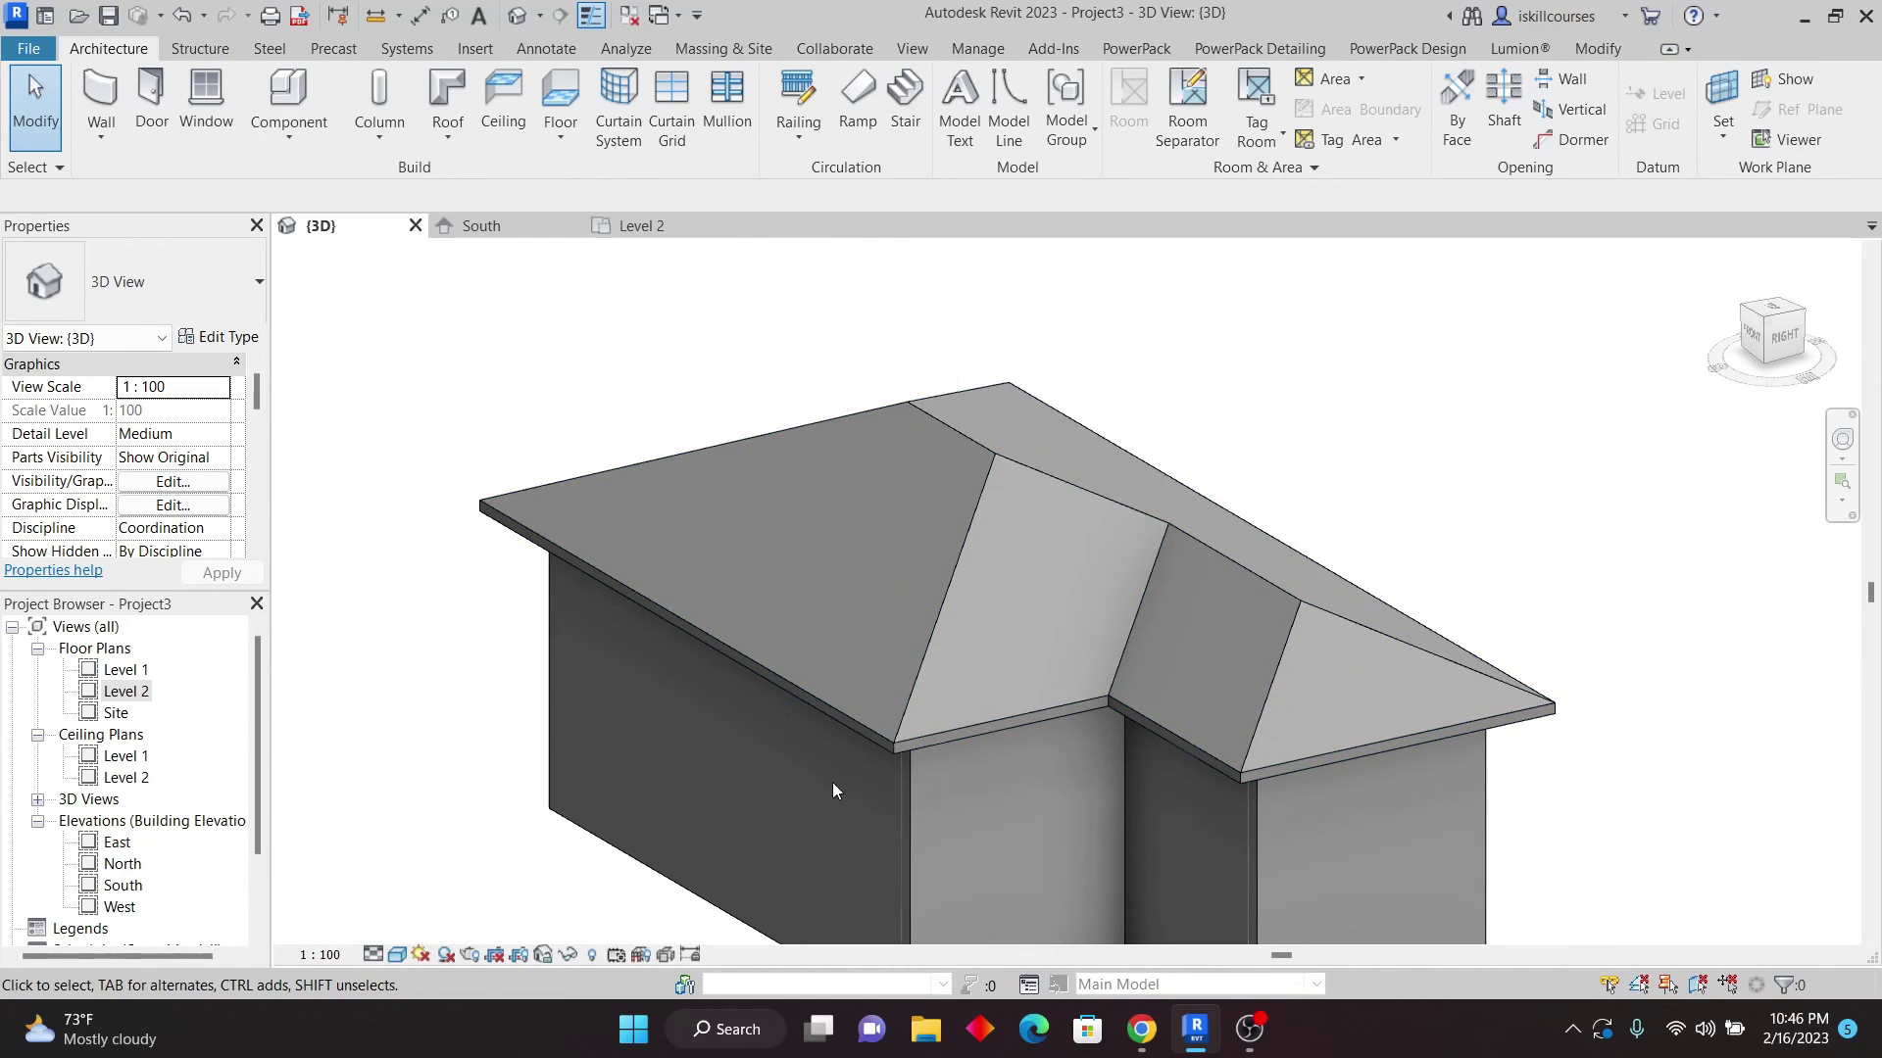
pyautogui.scroll(2, 1331, 655)
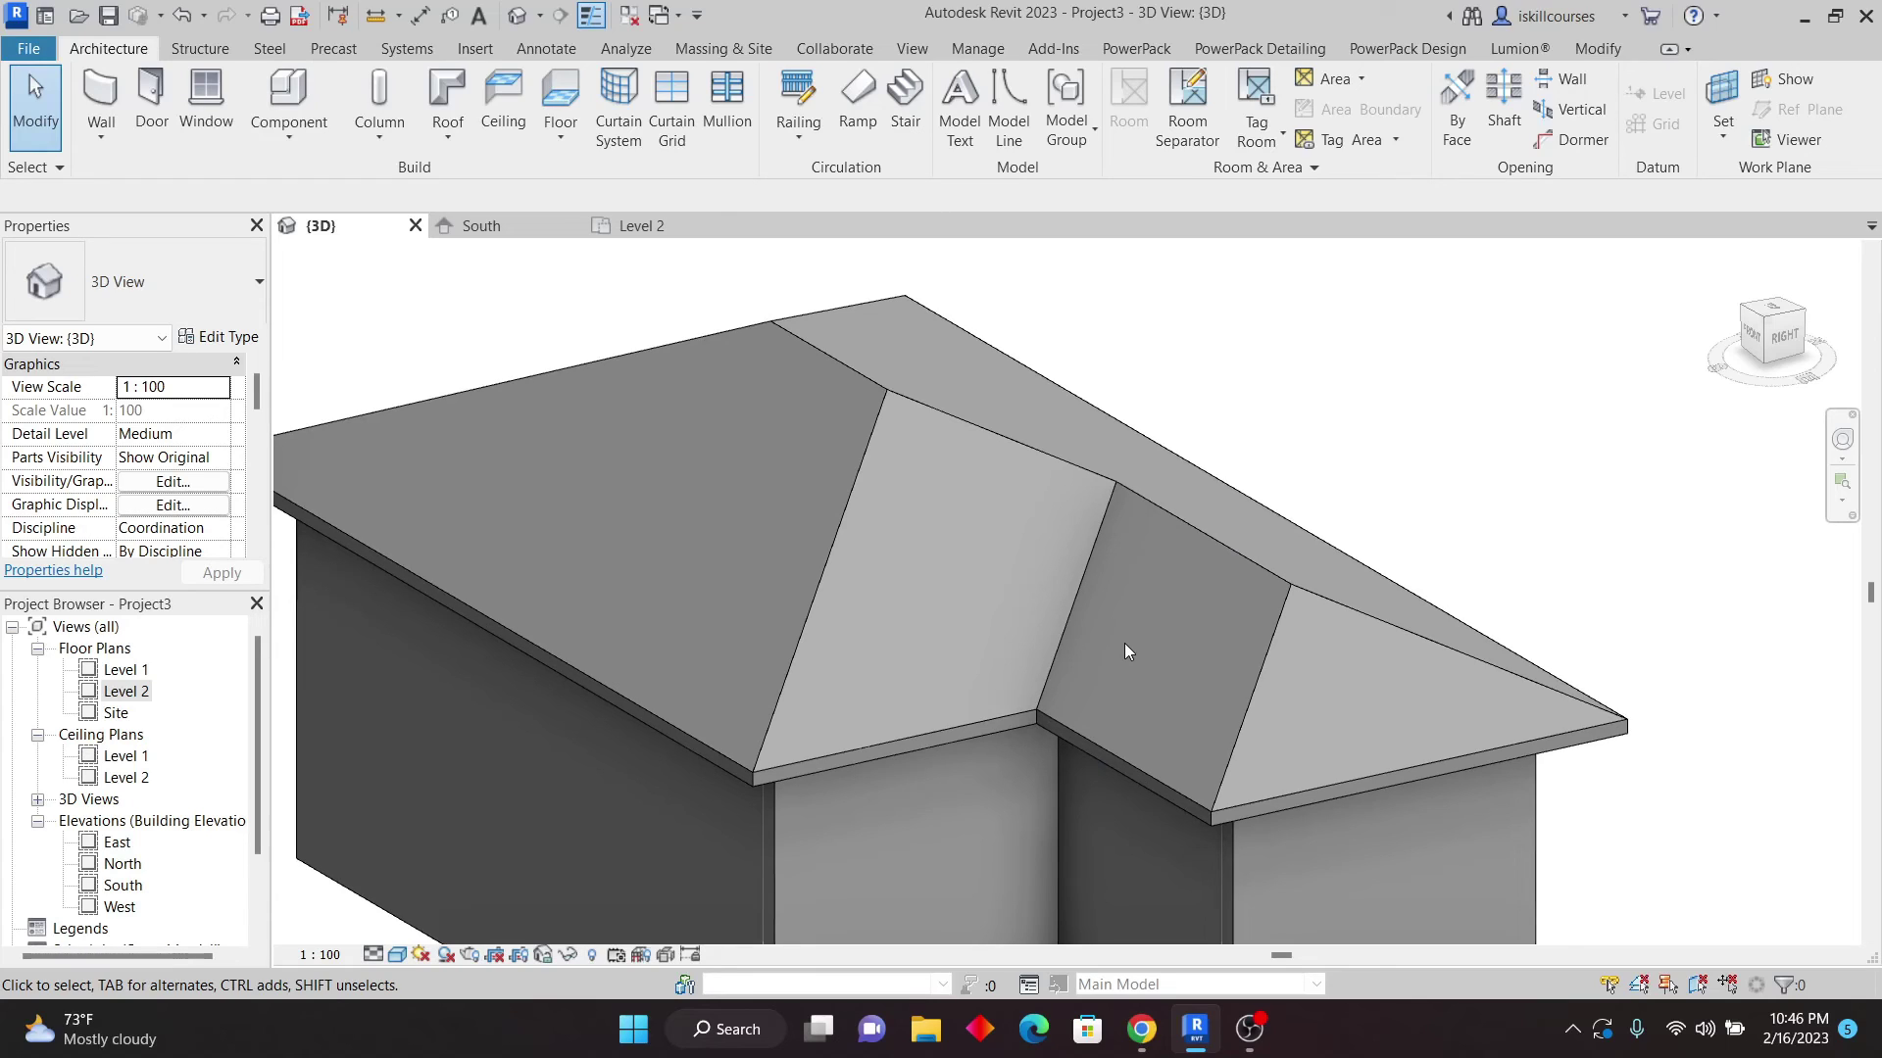
pyautogui.scroll(-2, 1125, 650)
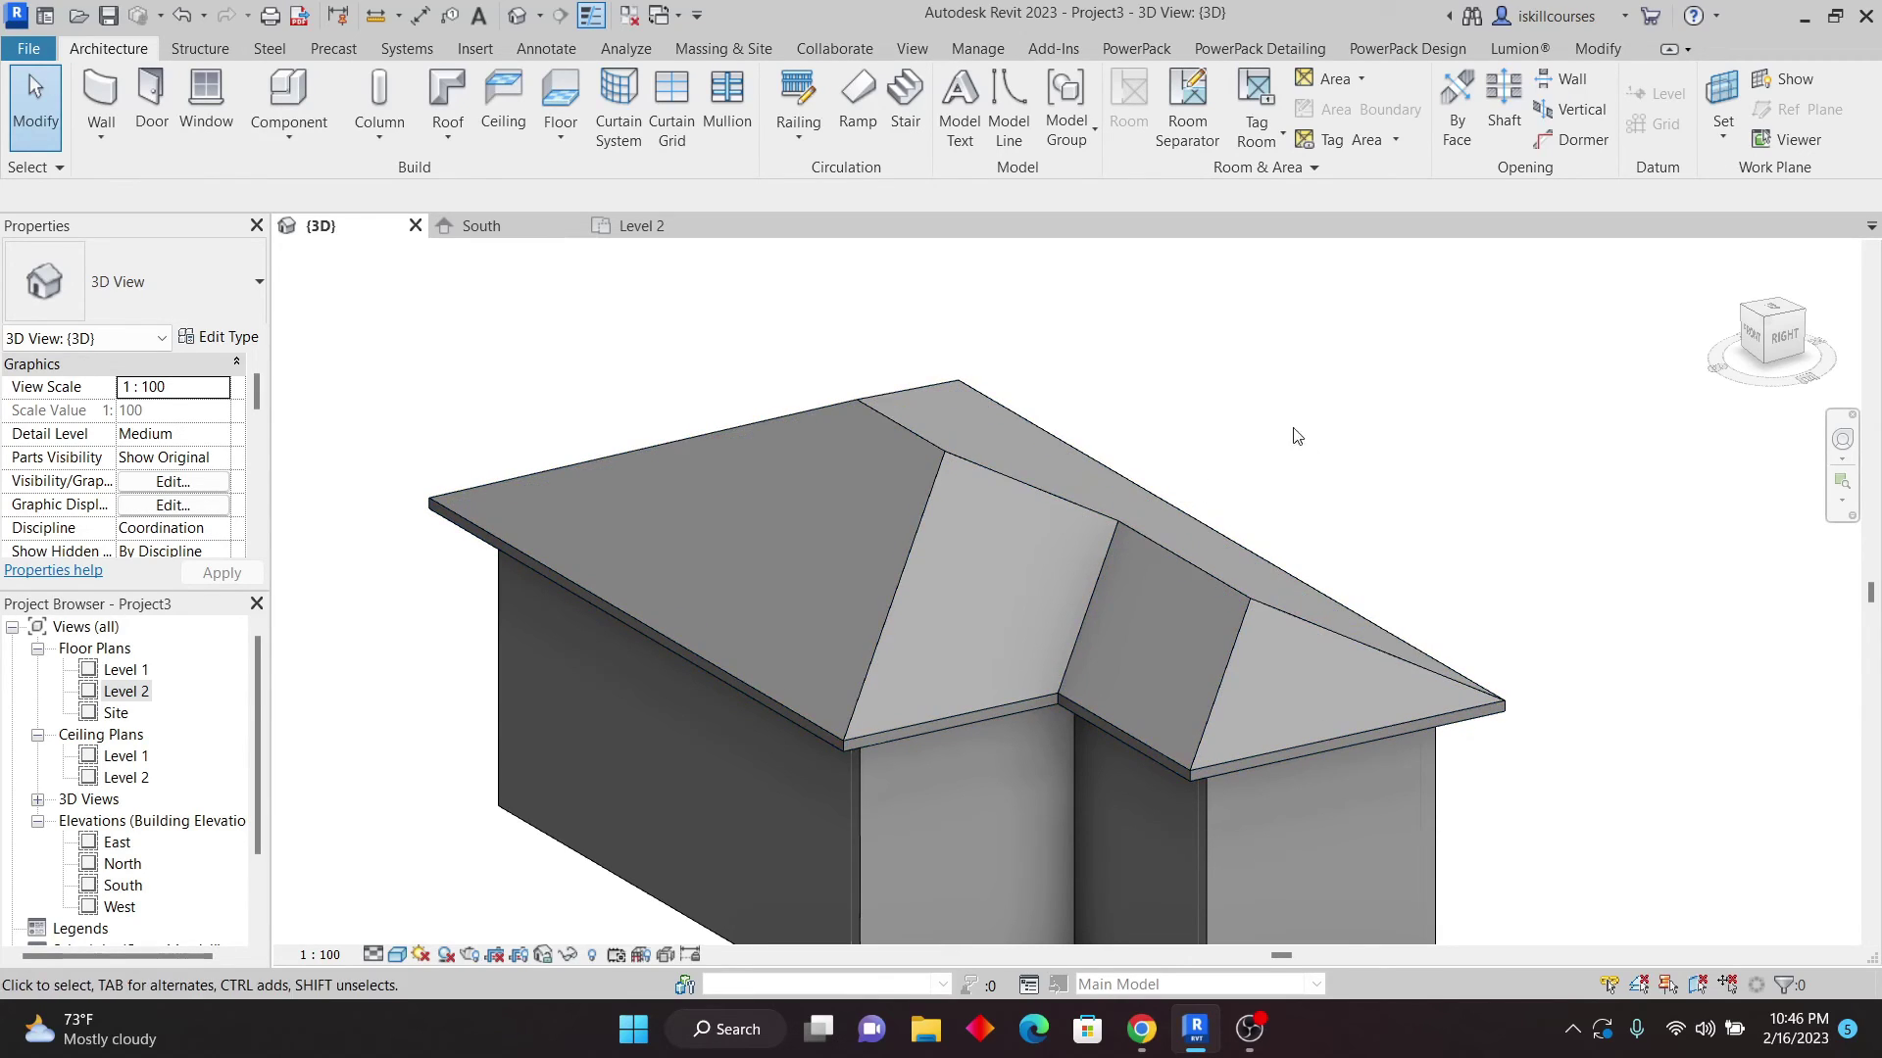
pyautogui.click(956, 451)
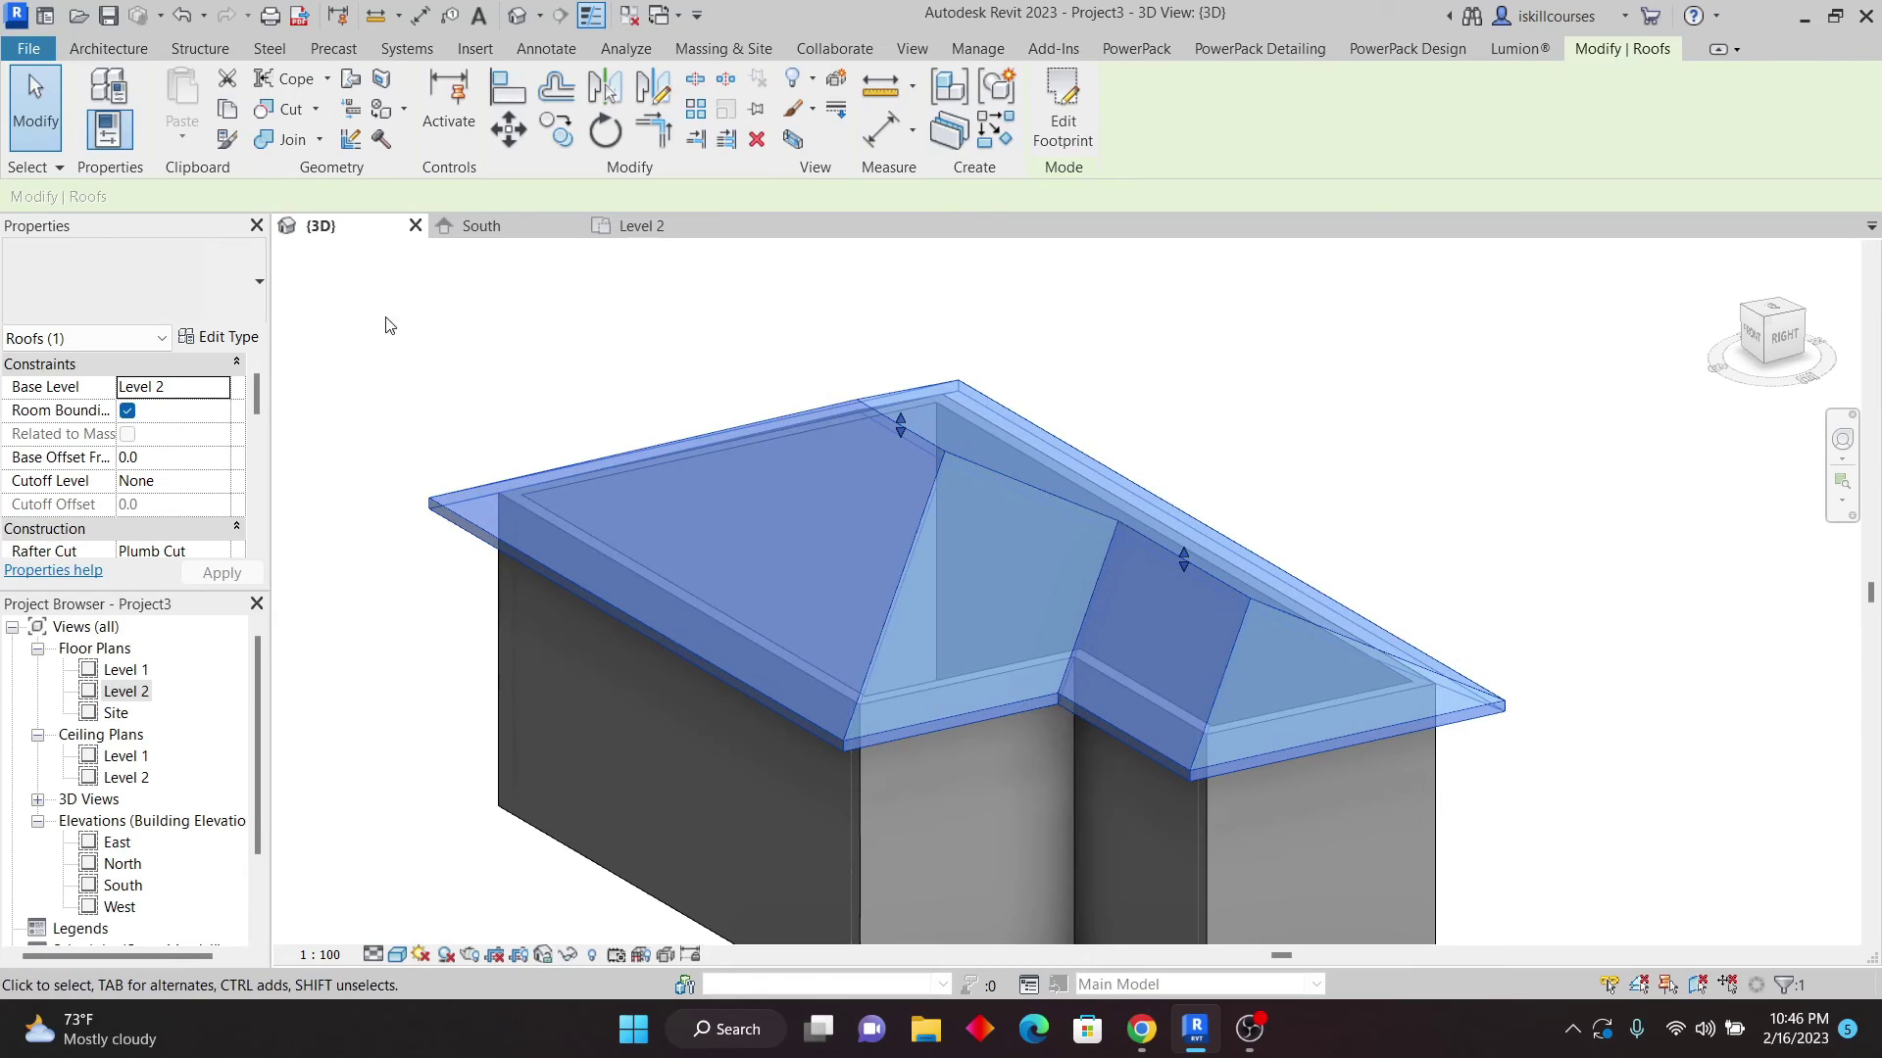
pyautogui.click(226, 109)
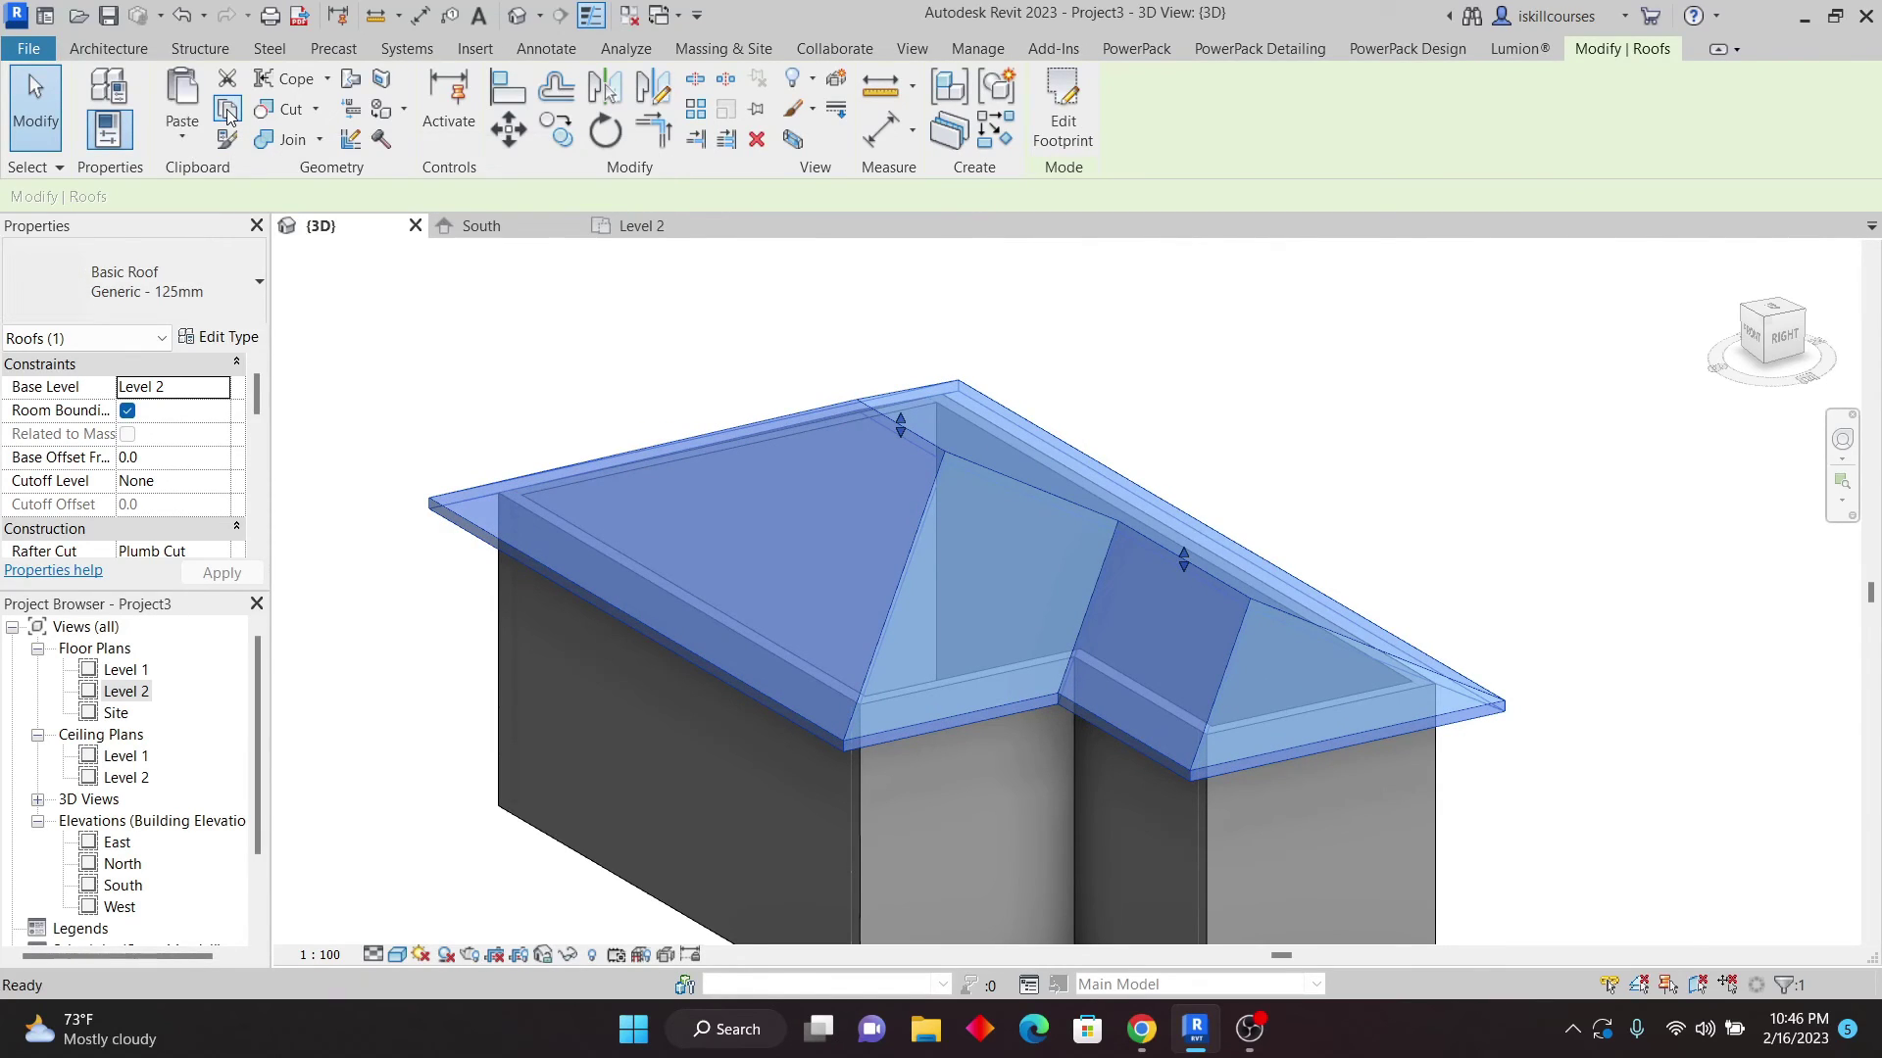
# - Paste the copied roof using Aligned to Same Place
pyautogui.click(181, 142)
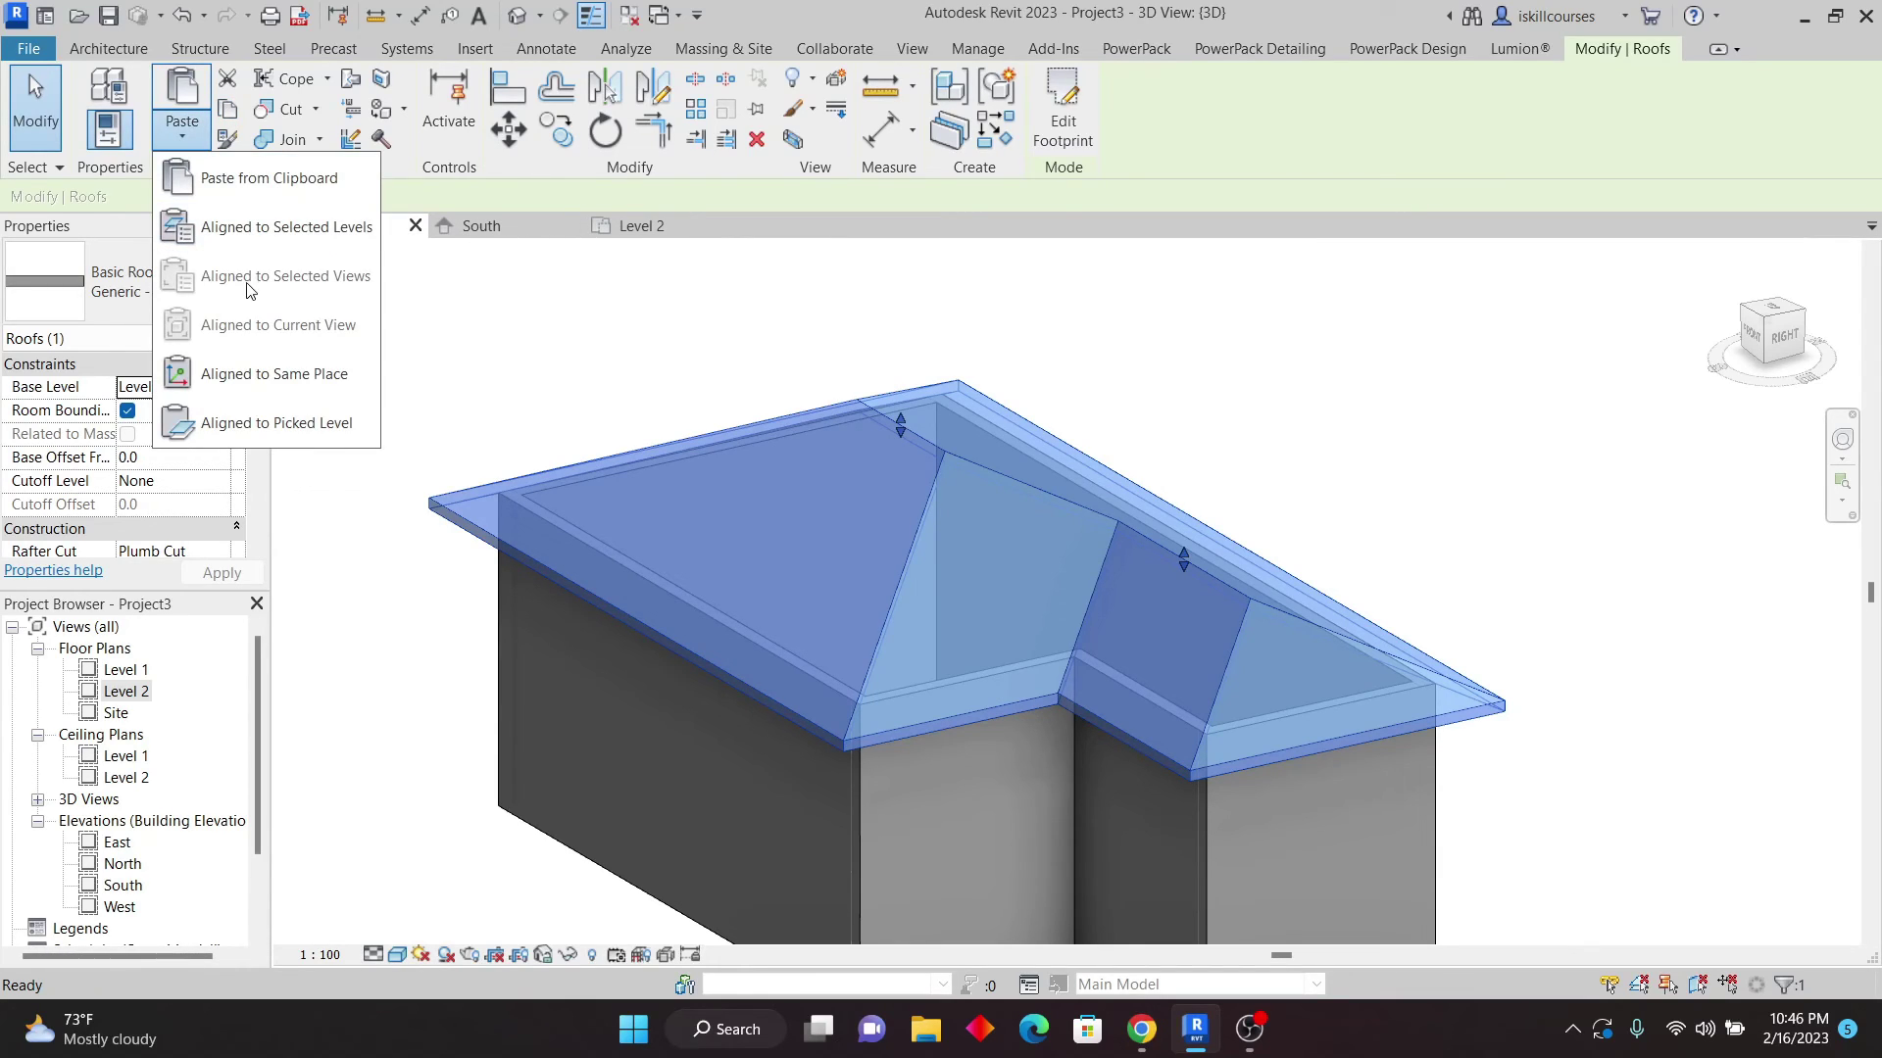
pyautogui.click(273, 374)
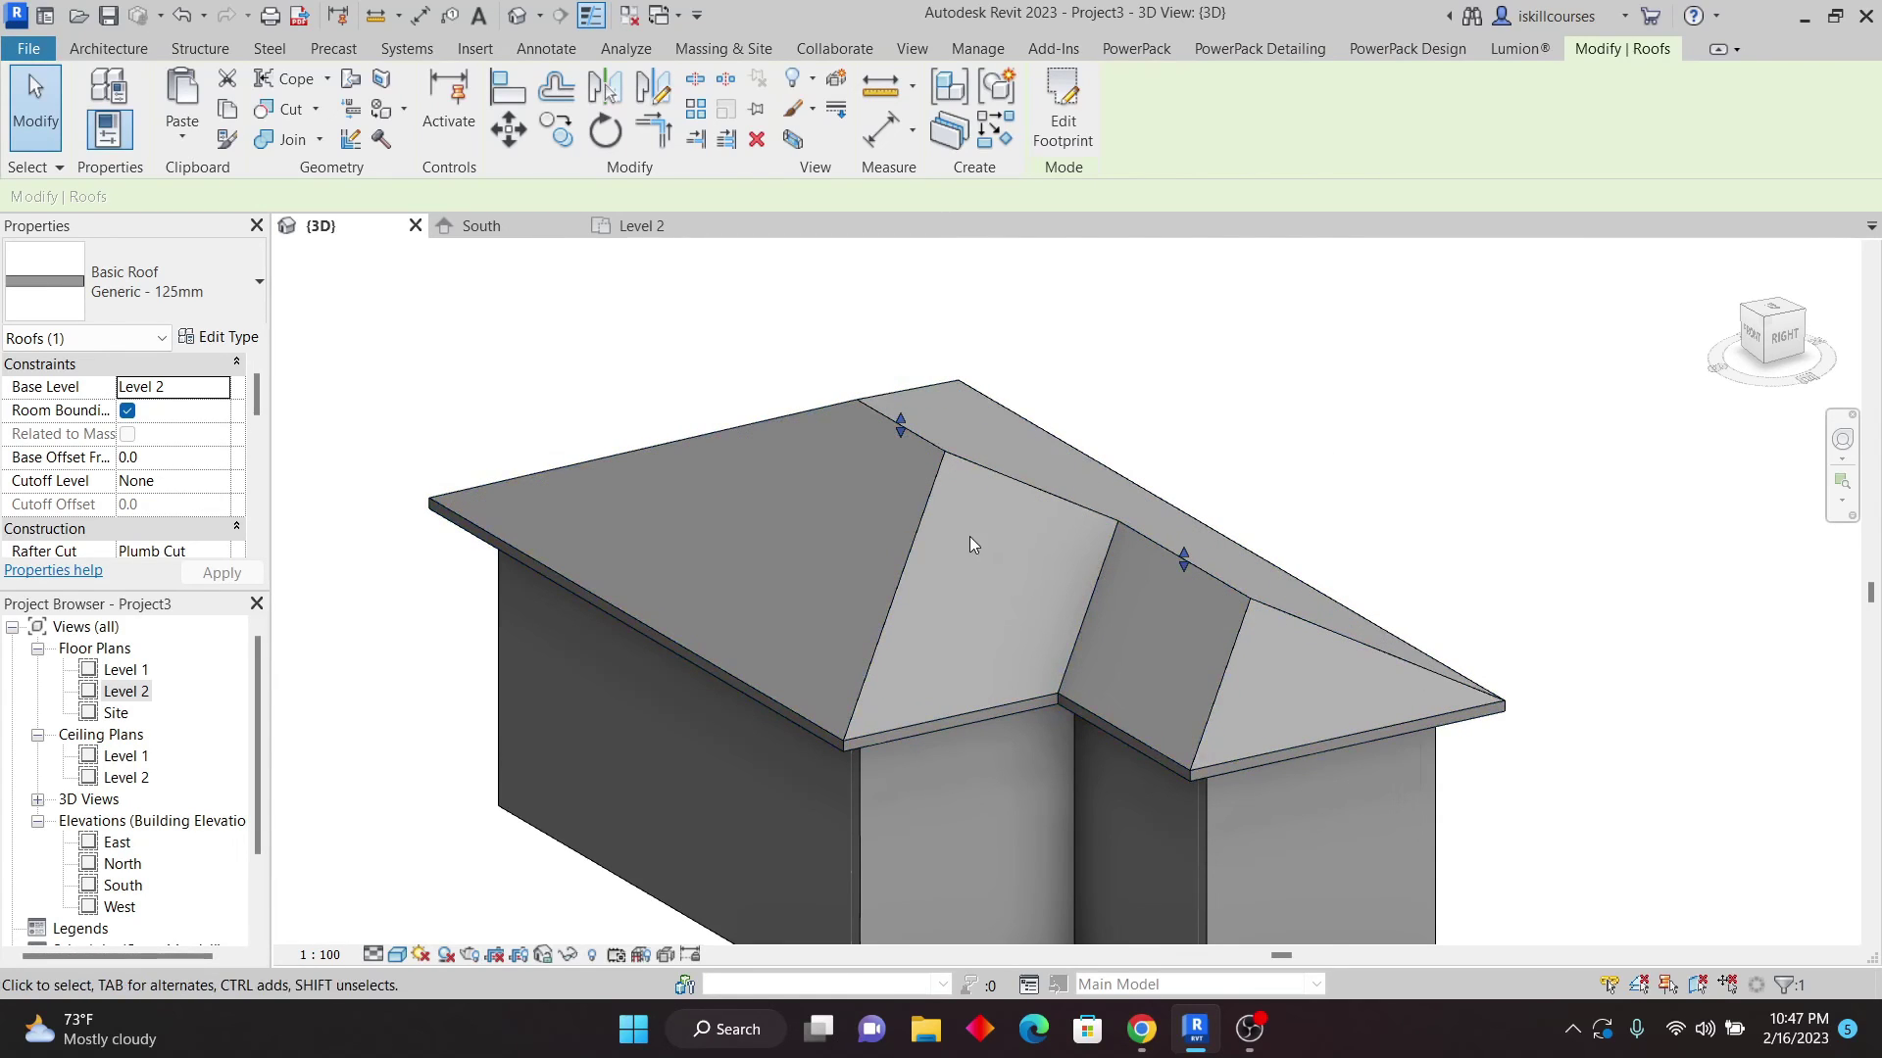
# - Raise the duplicate roof by setting its Base Offset from Level 2 to 125
pyautogui.click(127, 457)
pyautogui.click(159, 463)
pyautogui.write('125')
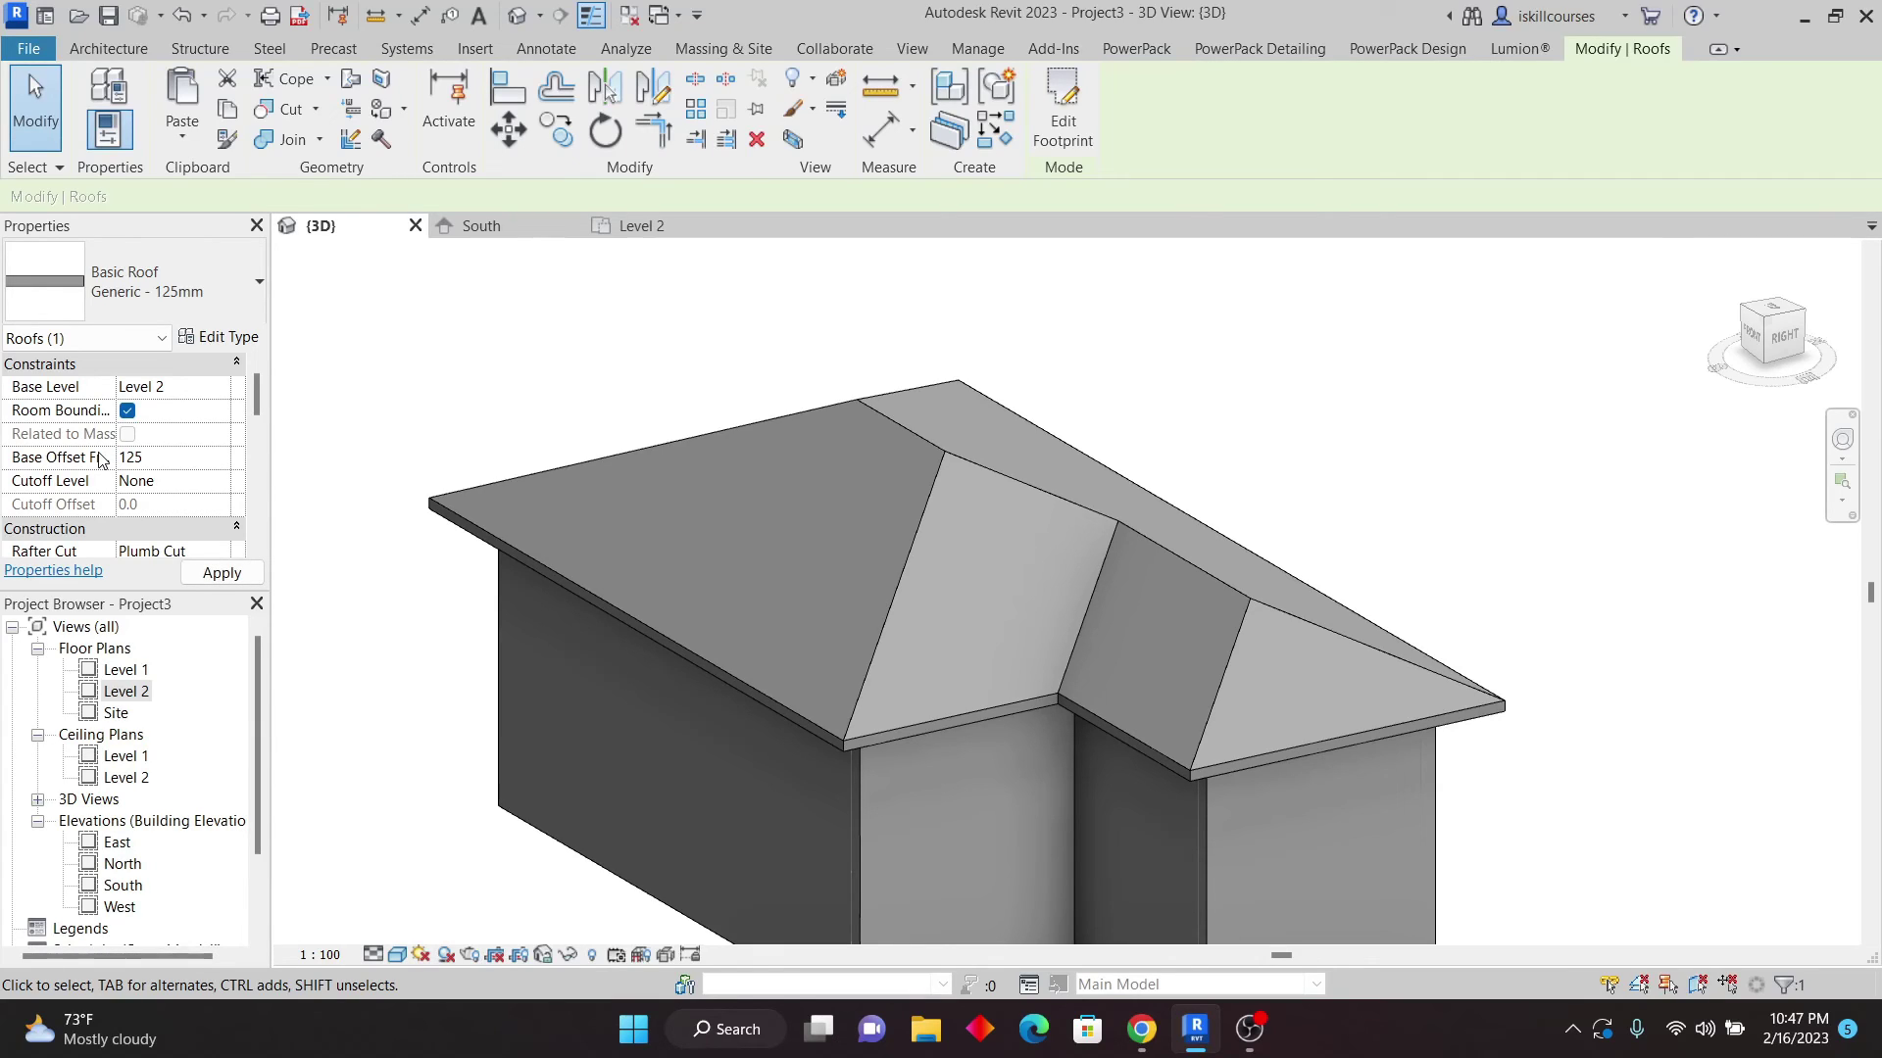
pyautogui.click(206, 577)
# - Deselect the roof, then select the upper hip roof and view the whole building
pyautogui.click(1318, 406)
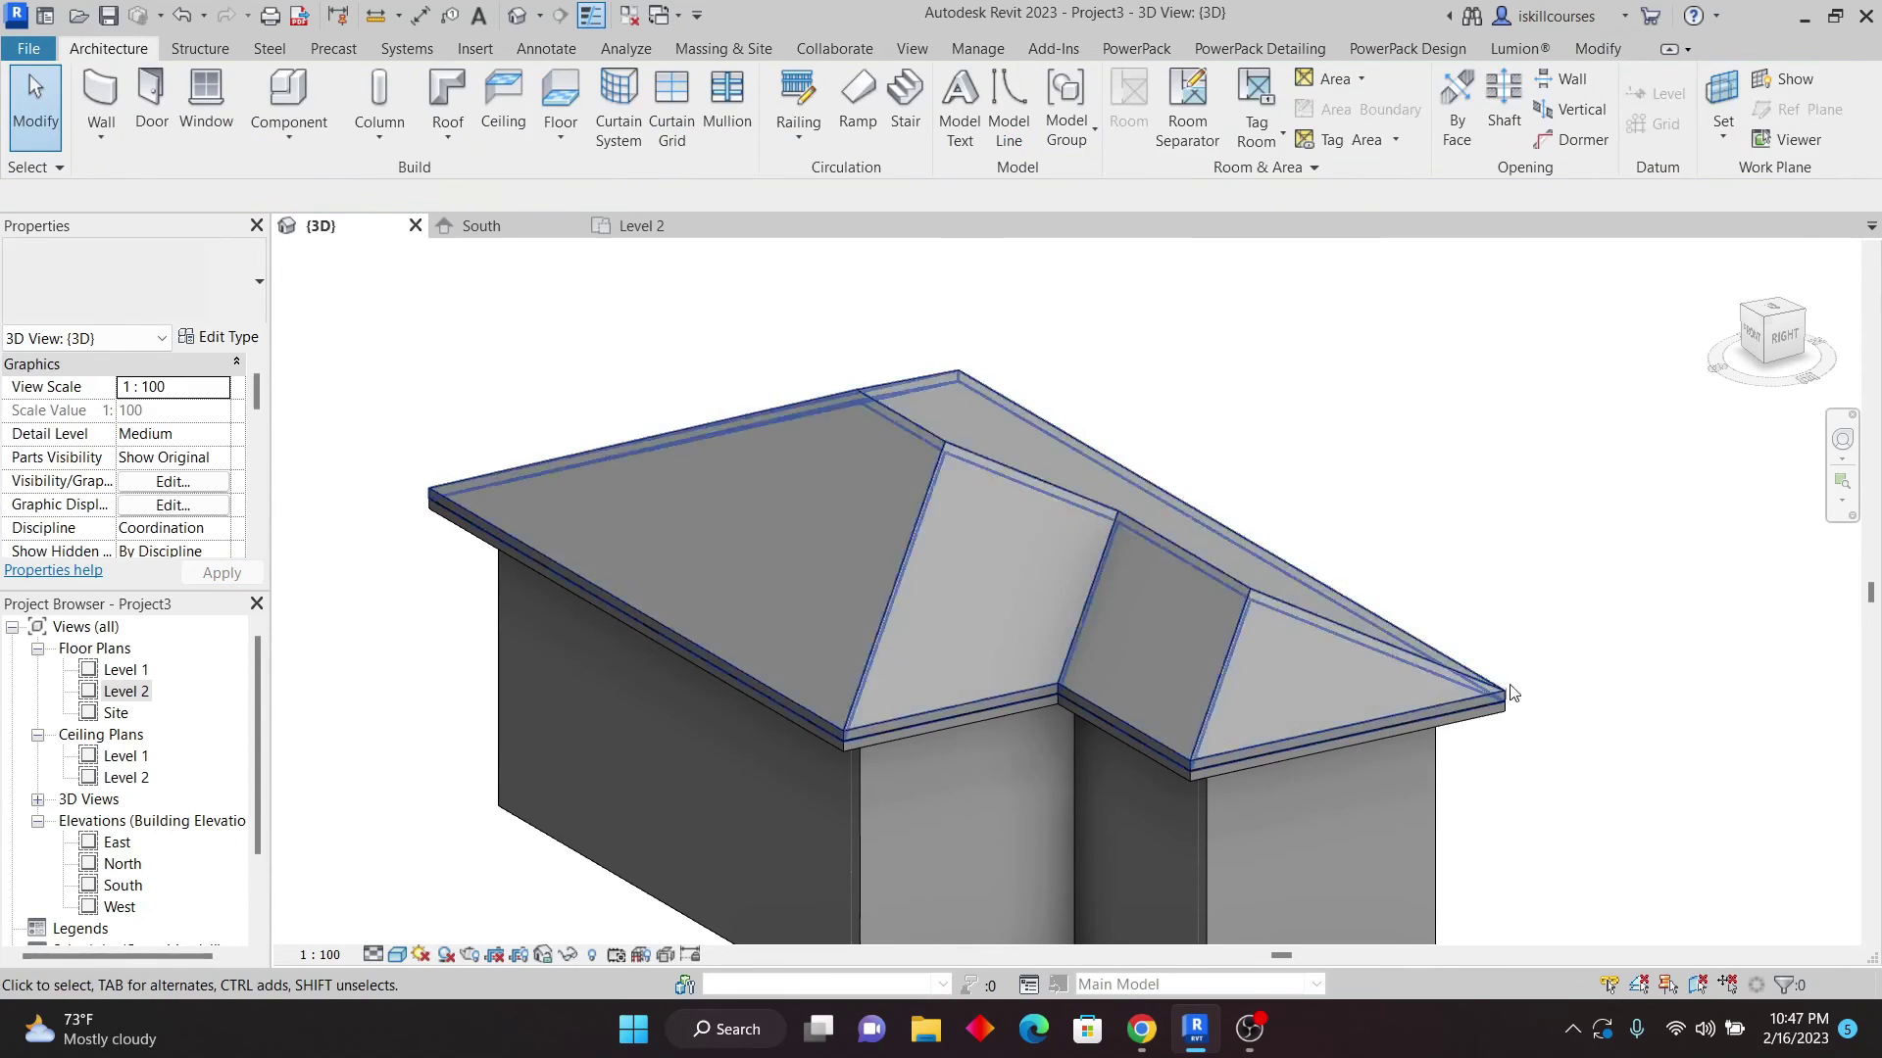
pyautogui.scroll(5, 1489, 701)
pyautogui.scroll(-4, 1464, 629)
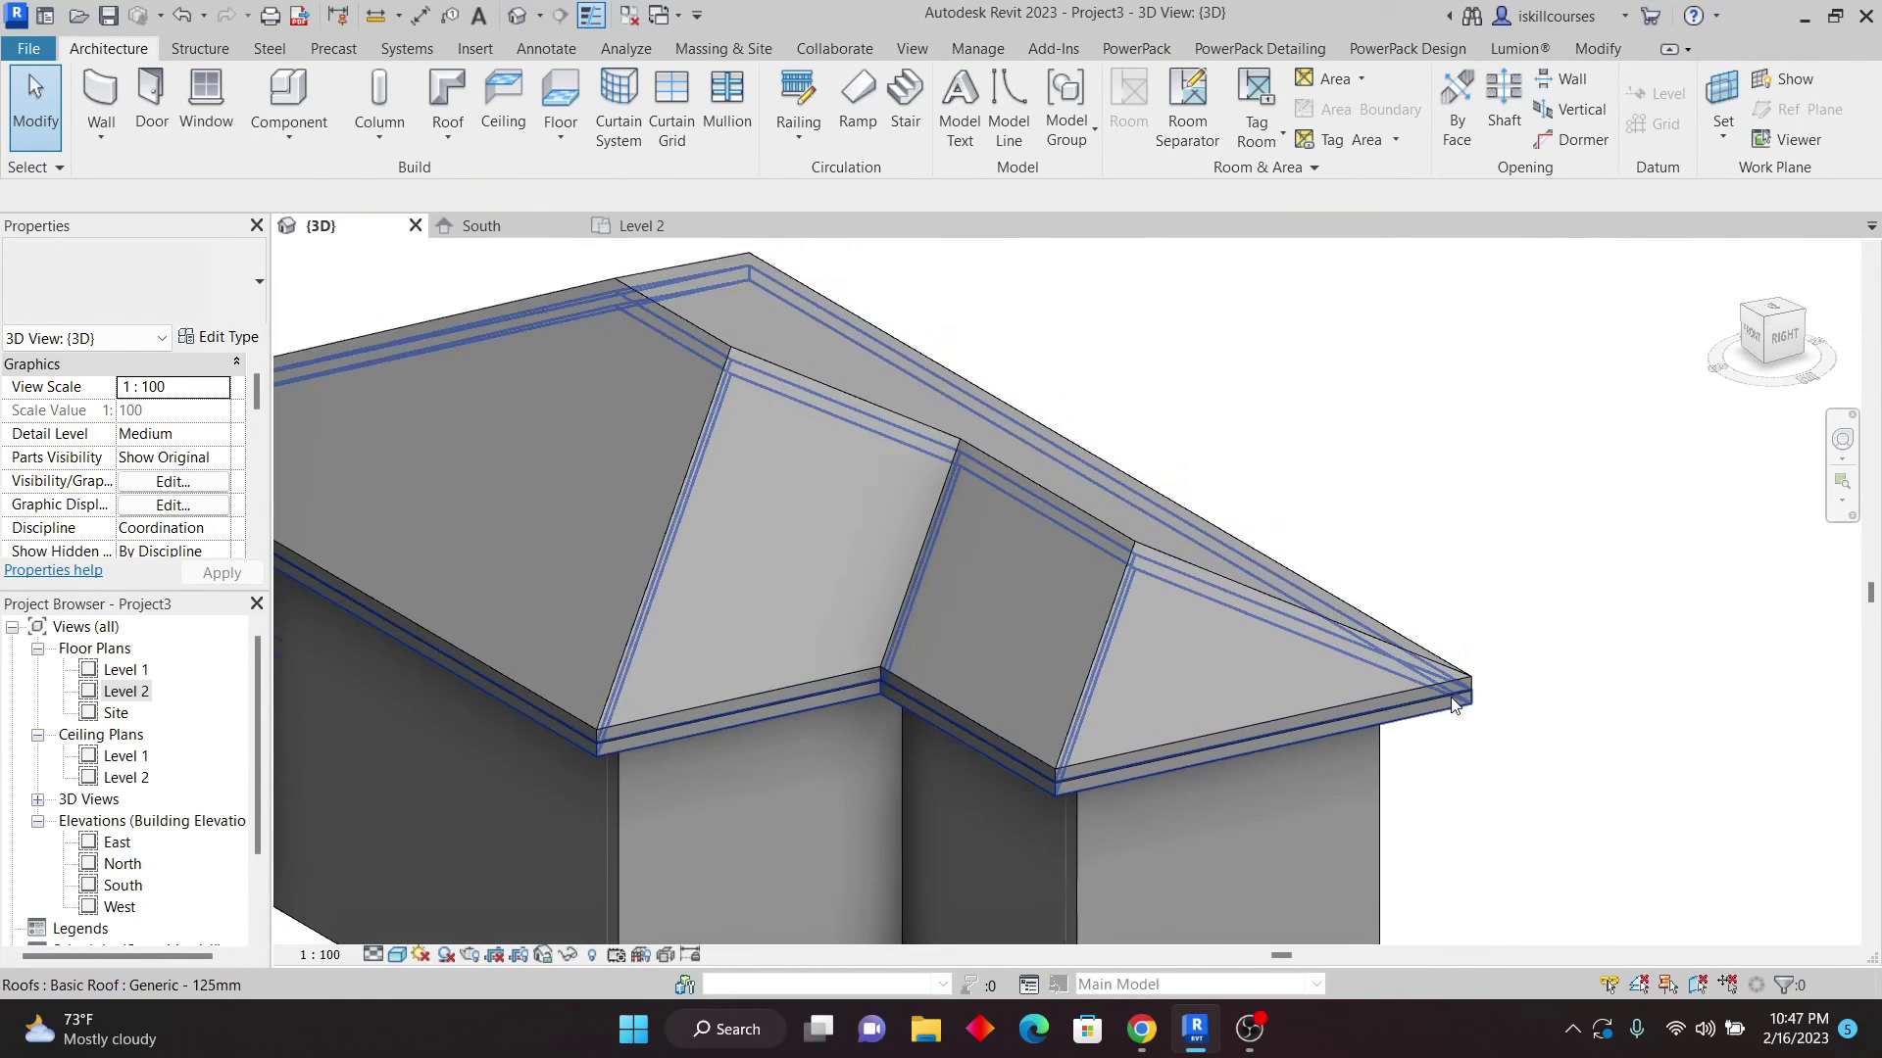
pyautogui.scroll(3, 1464, 781)
pyautogui.scroll(-2, 1464, 781)
pyautogui.scroll(2, 1403, 518)
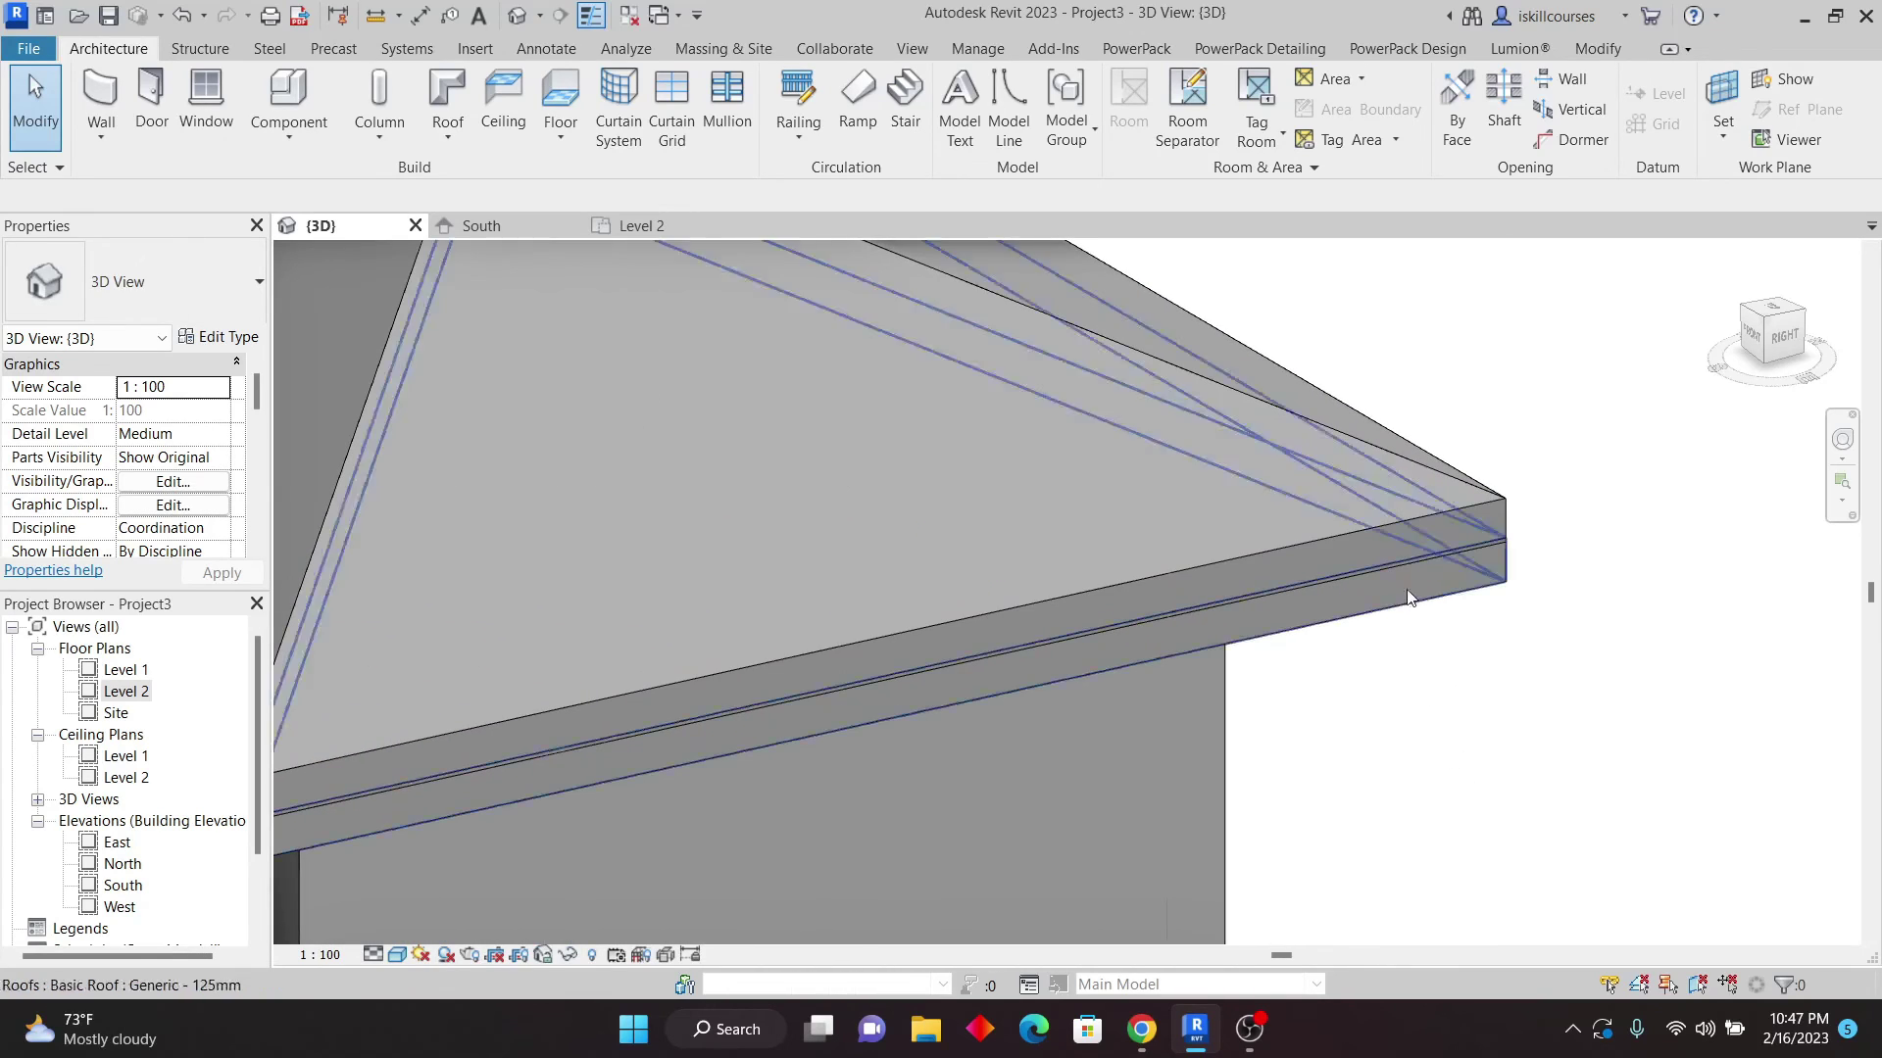
pyautogui.click(1404, 517)
pyautogui.scroll(-4, 1502, 643)
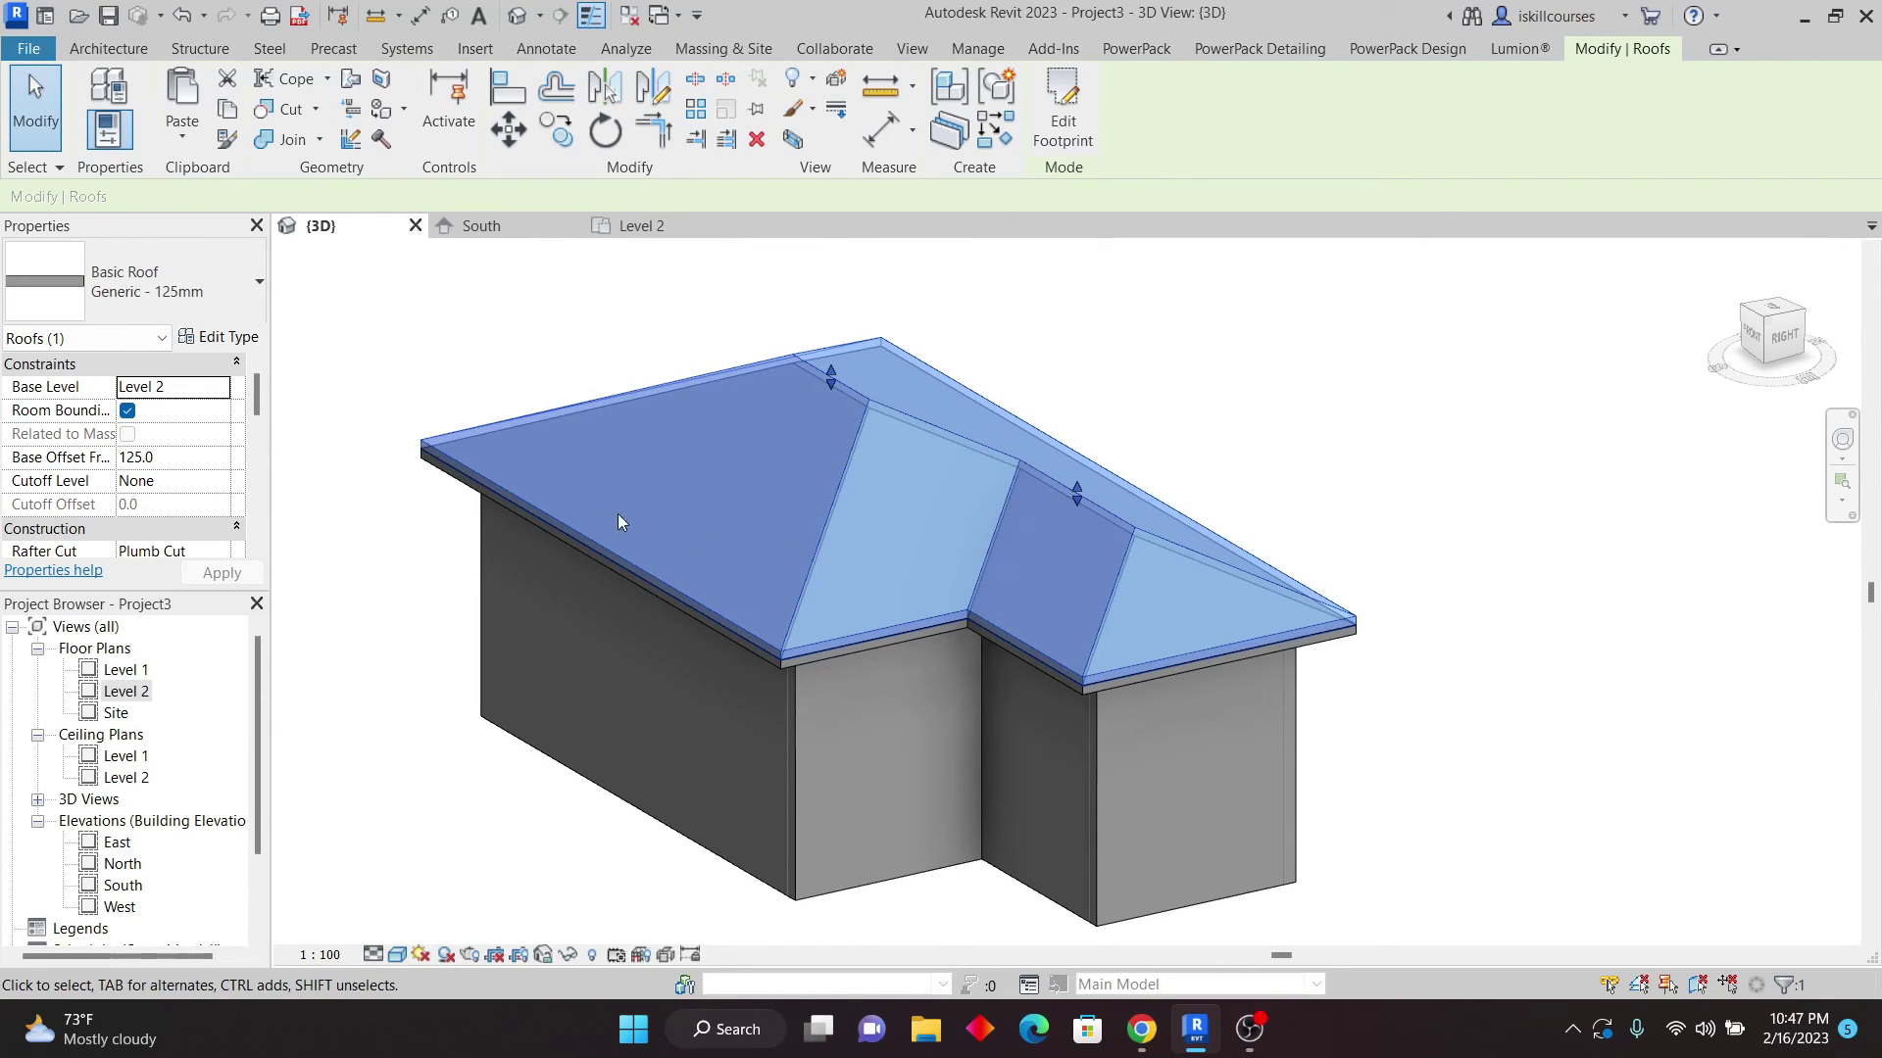
# - Set the Generic - 125mm roof type's structure layer thickness to 75
pyautogui.click(210, 339)
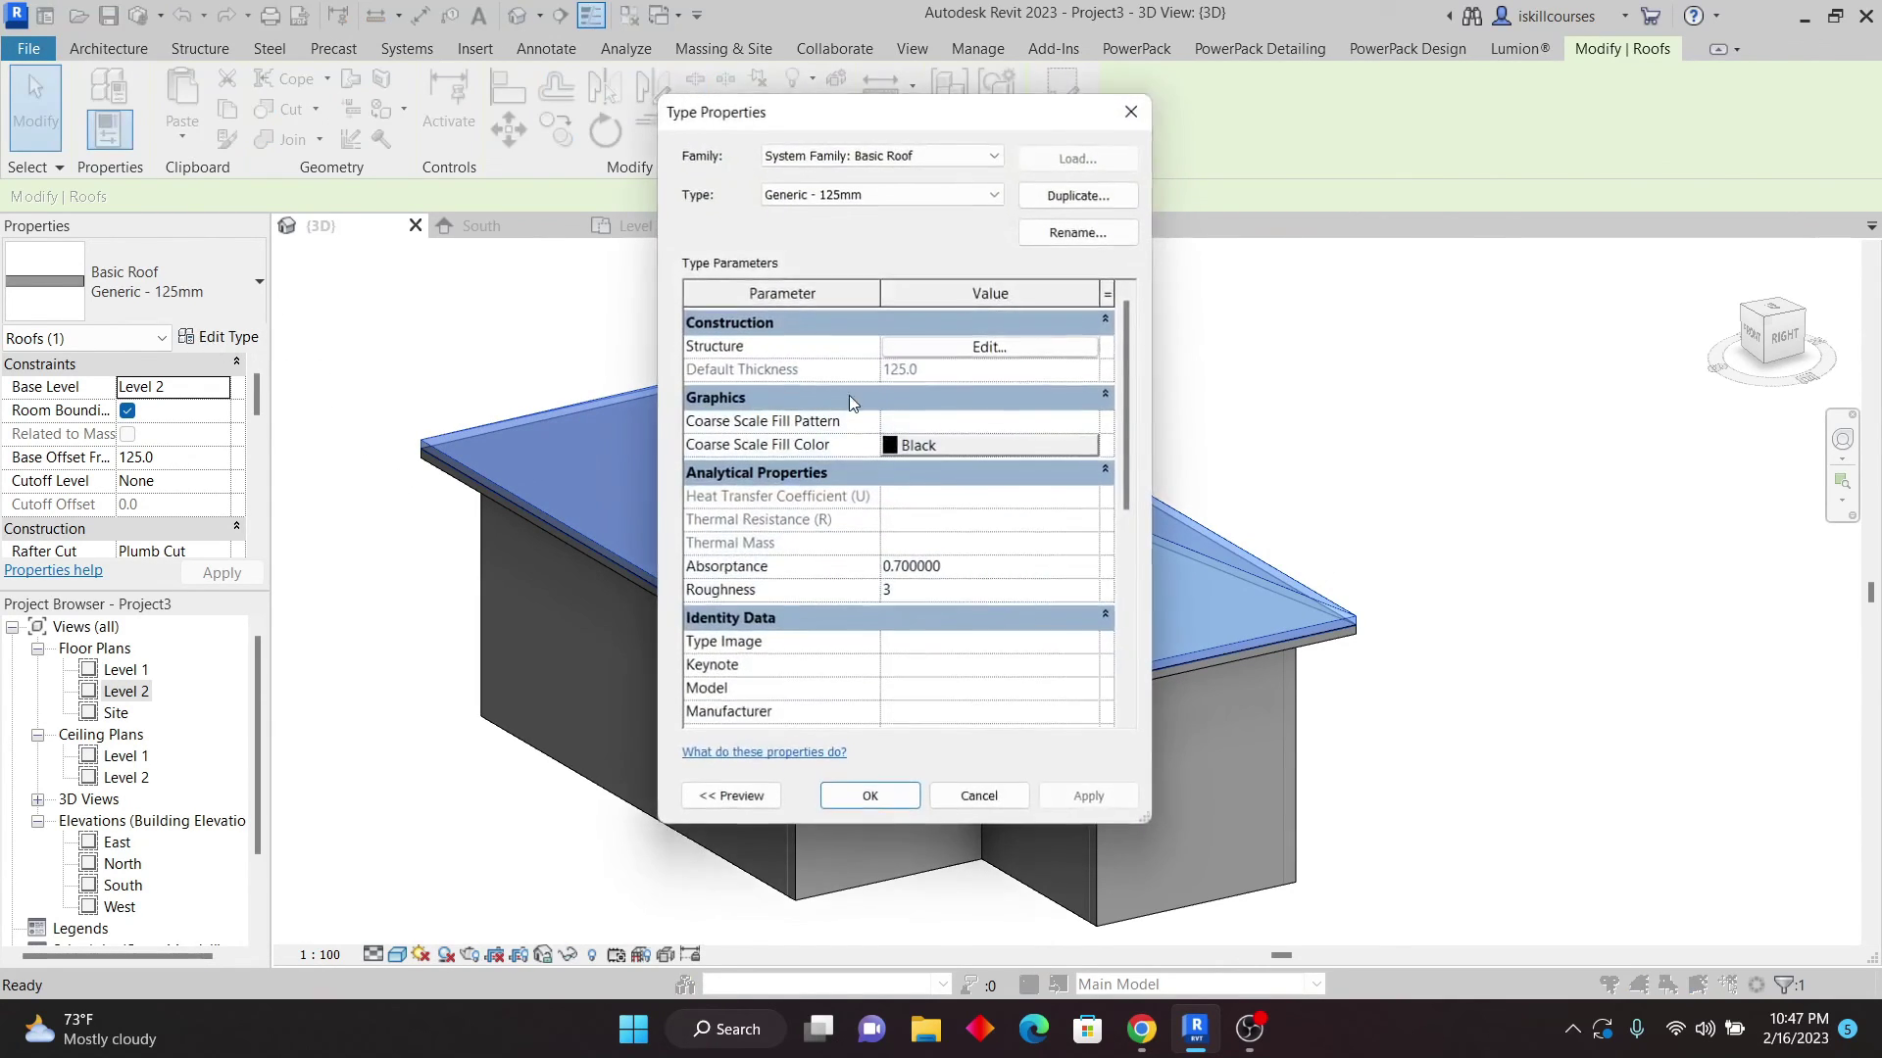
pyautogui.click(996, 343)
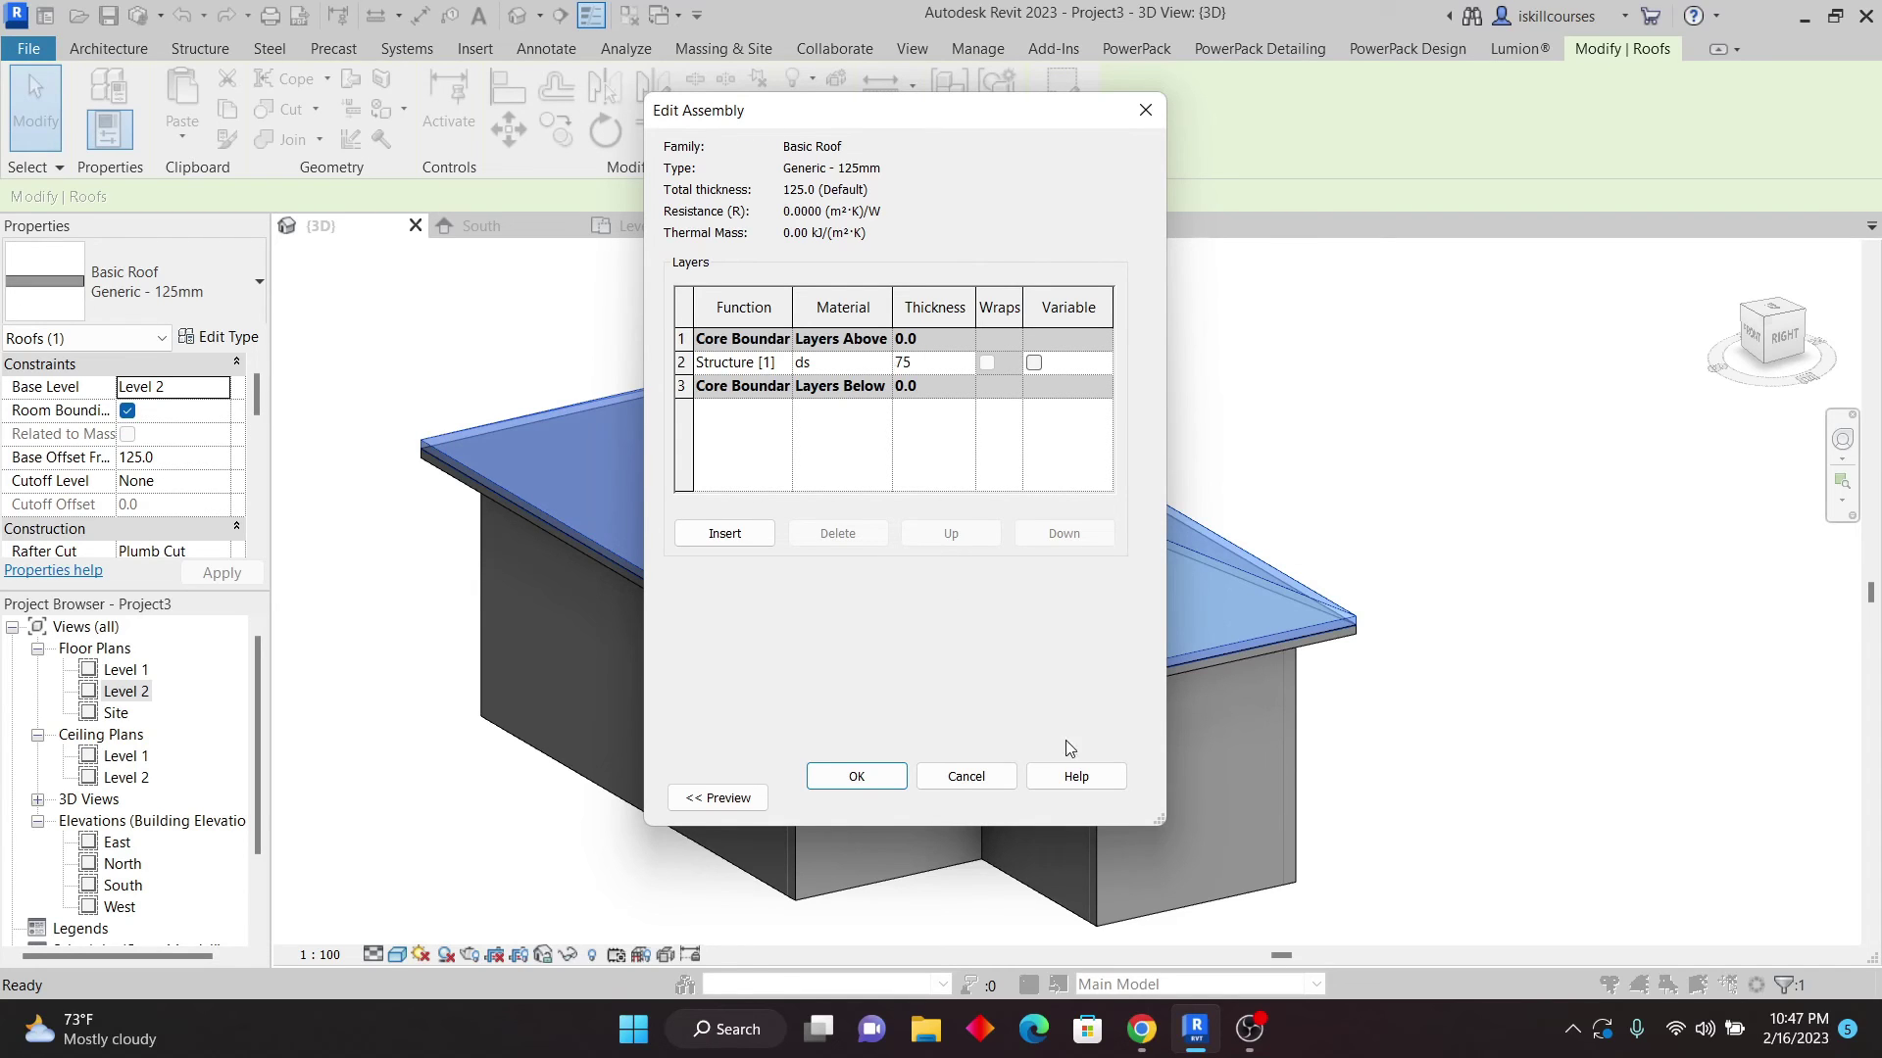
pyautogui.click(857, 776)
pyautogui.click(1087, 798)
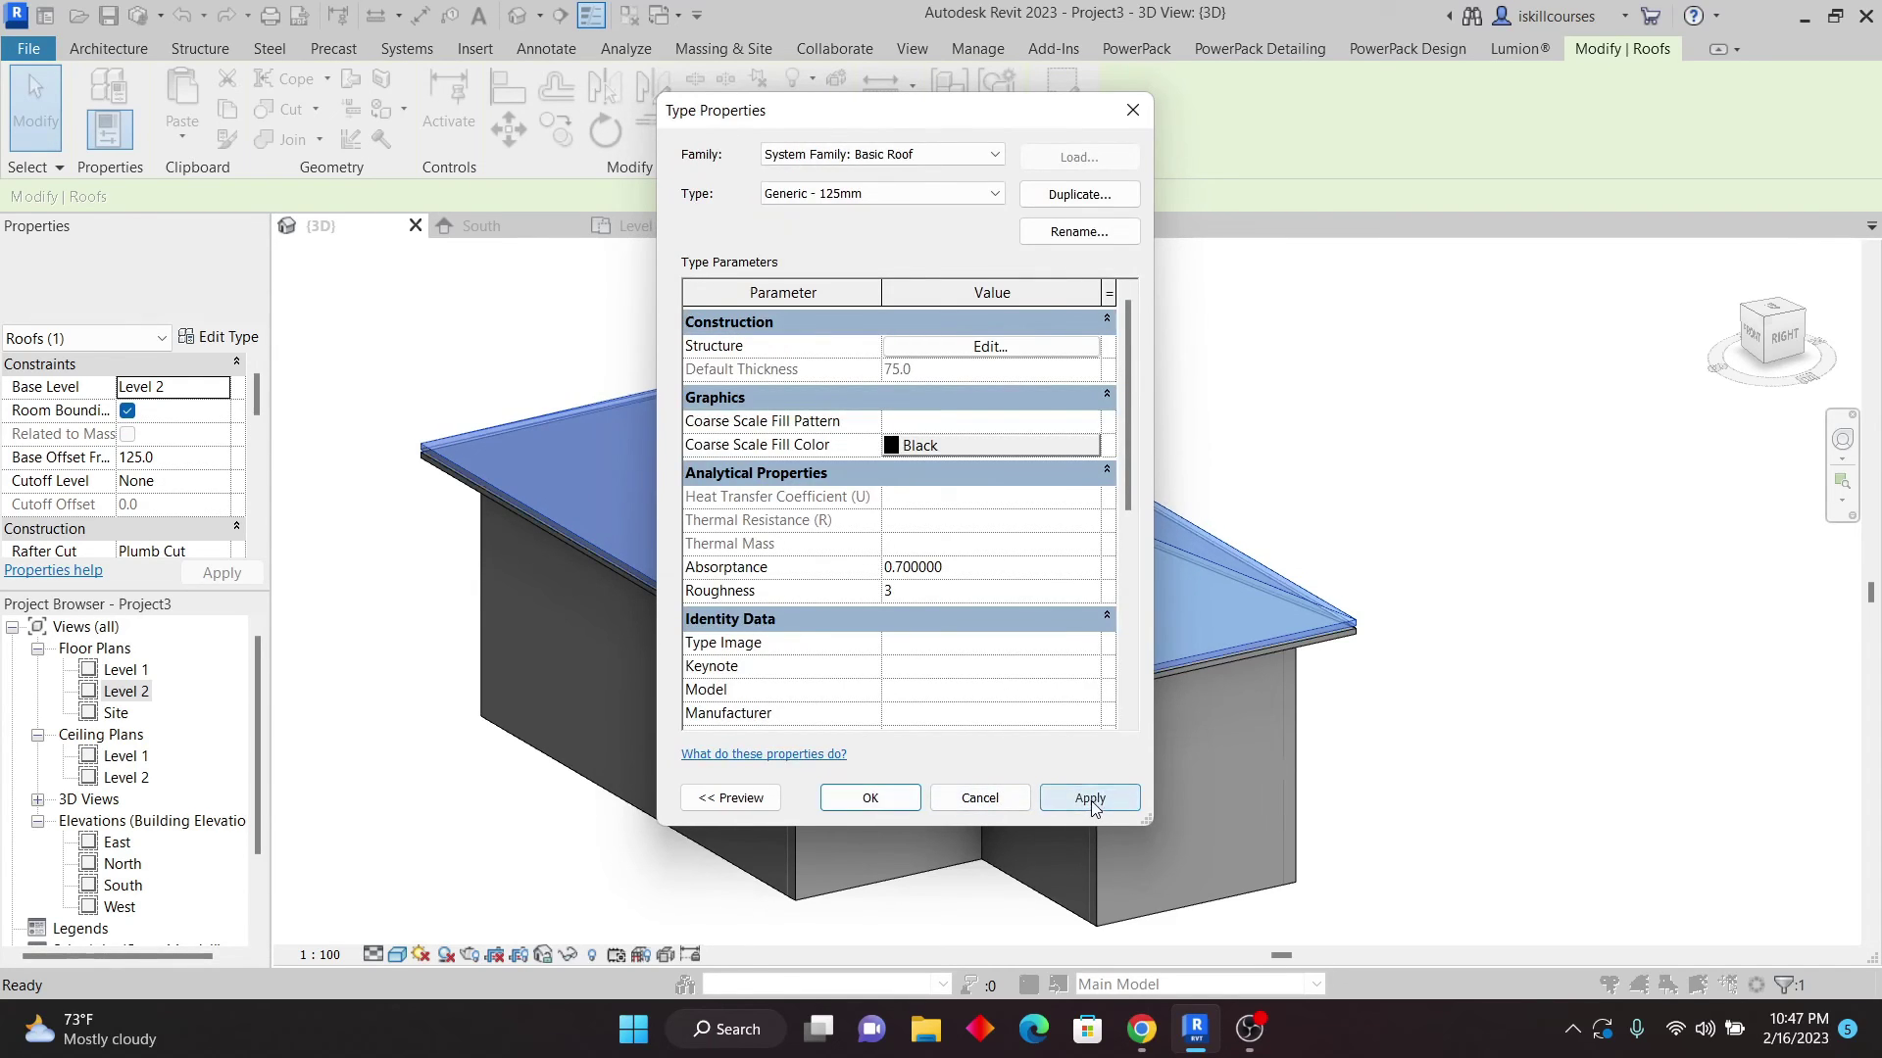
pyautogui.click(870, 798)
# - Clear the selection and select the lower roof slab
pyautogui.click(1573, 659)
pyautogui.scroll(3, 1309, 693)
pyautogui.scroll(2, 1166, 676)
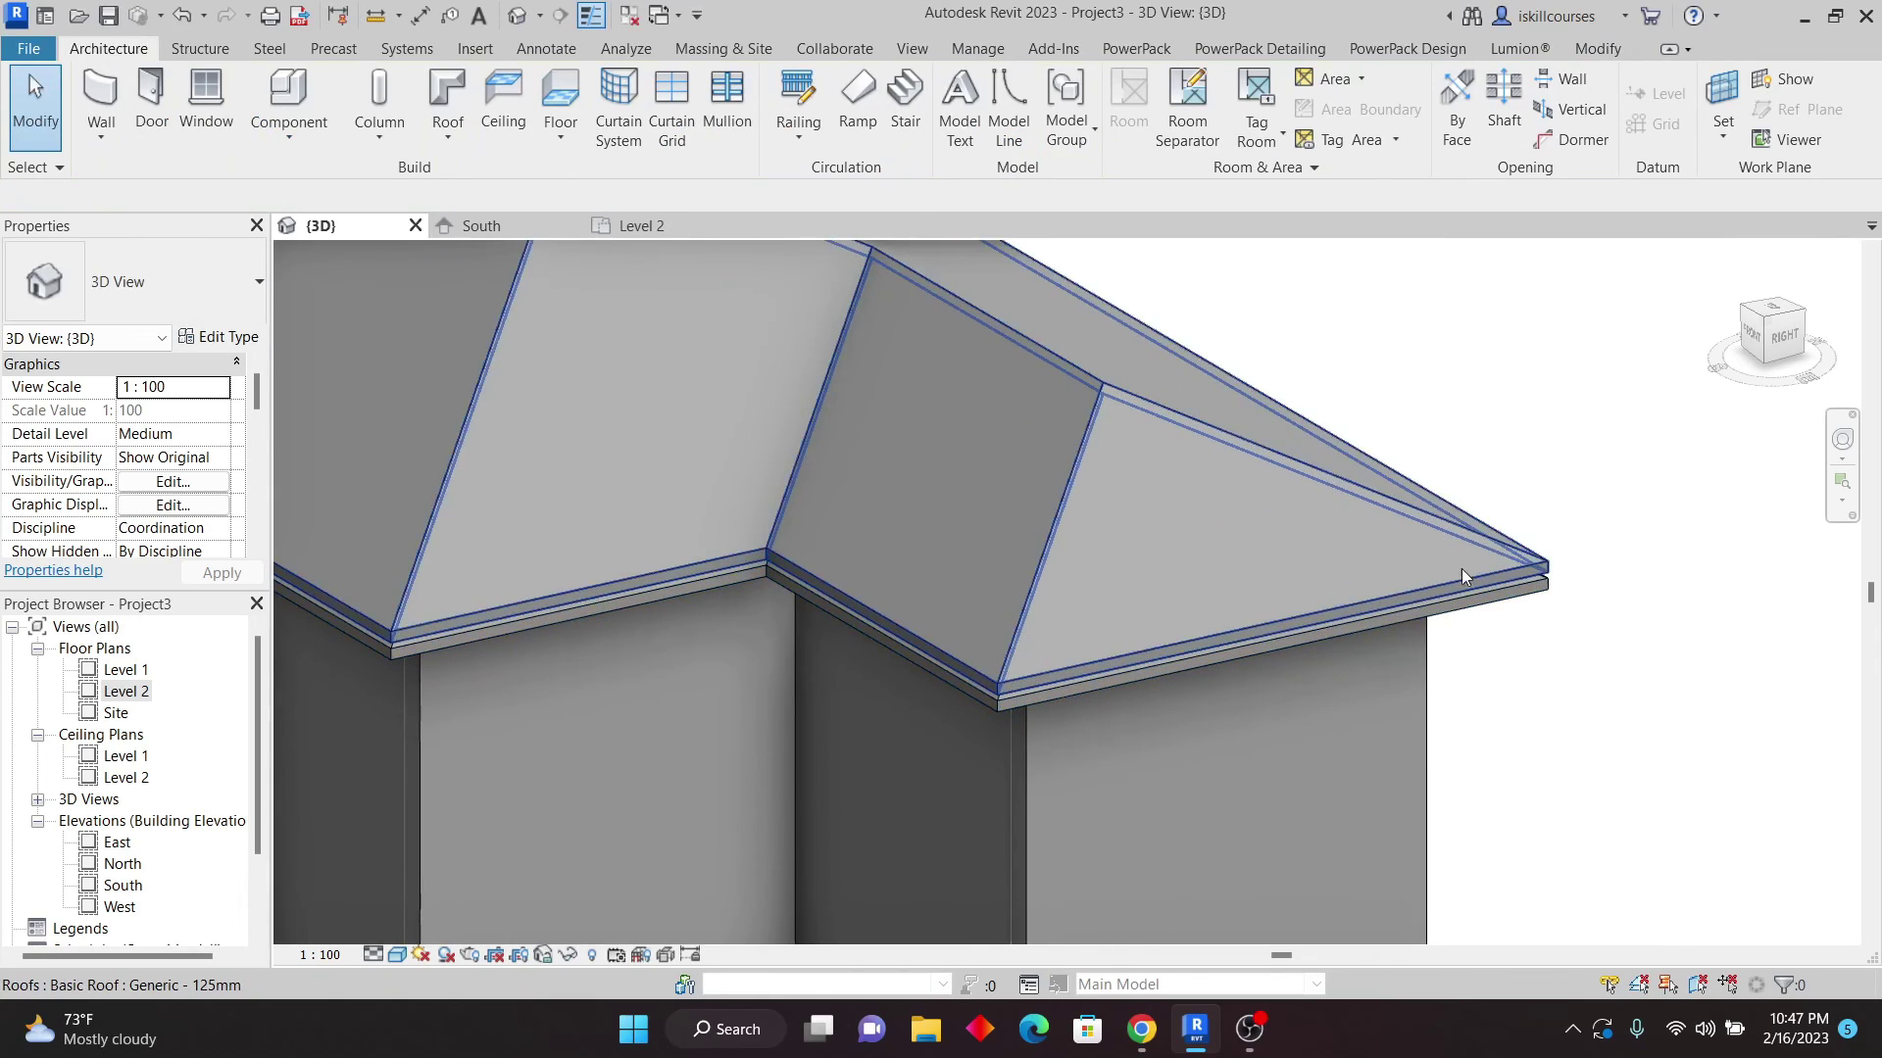
pyautogui.scroll(-4, 1546, 569)
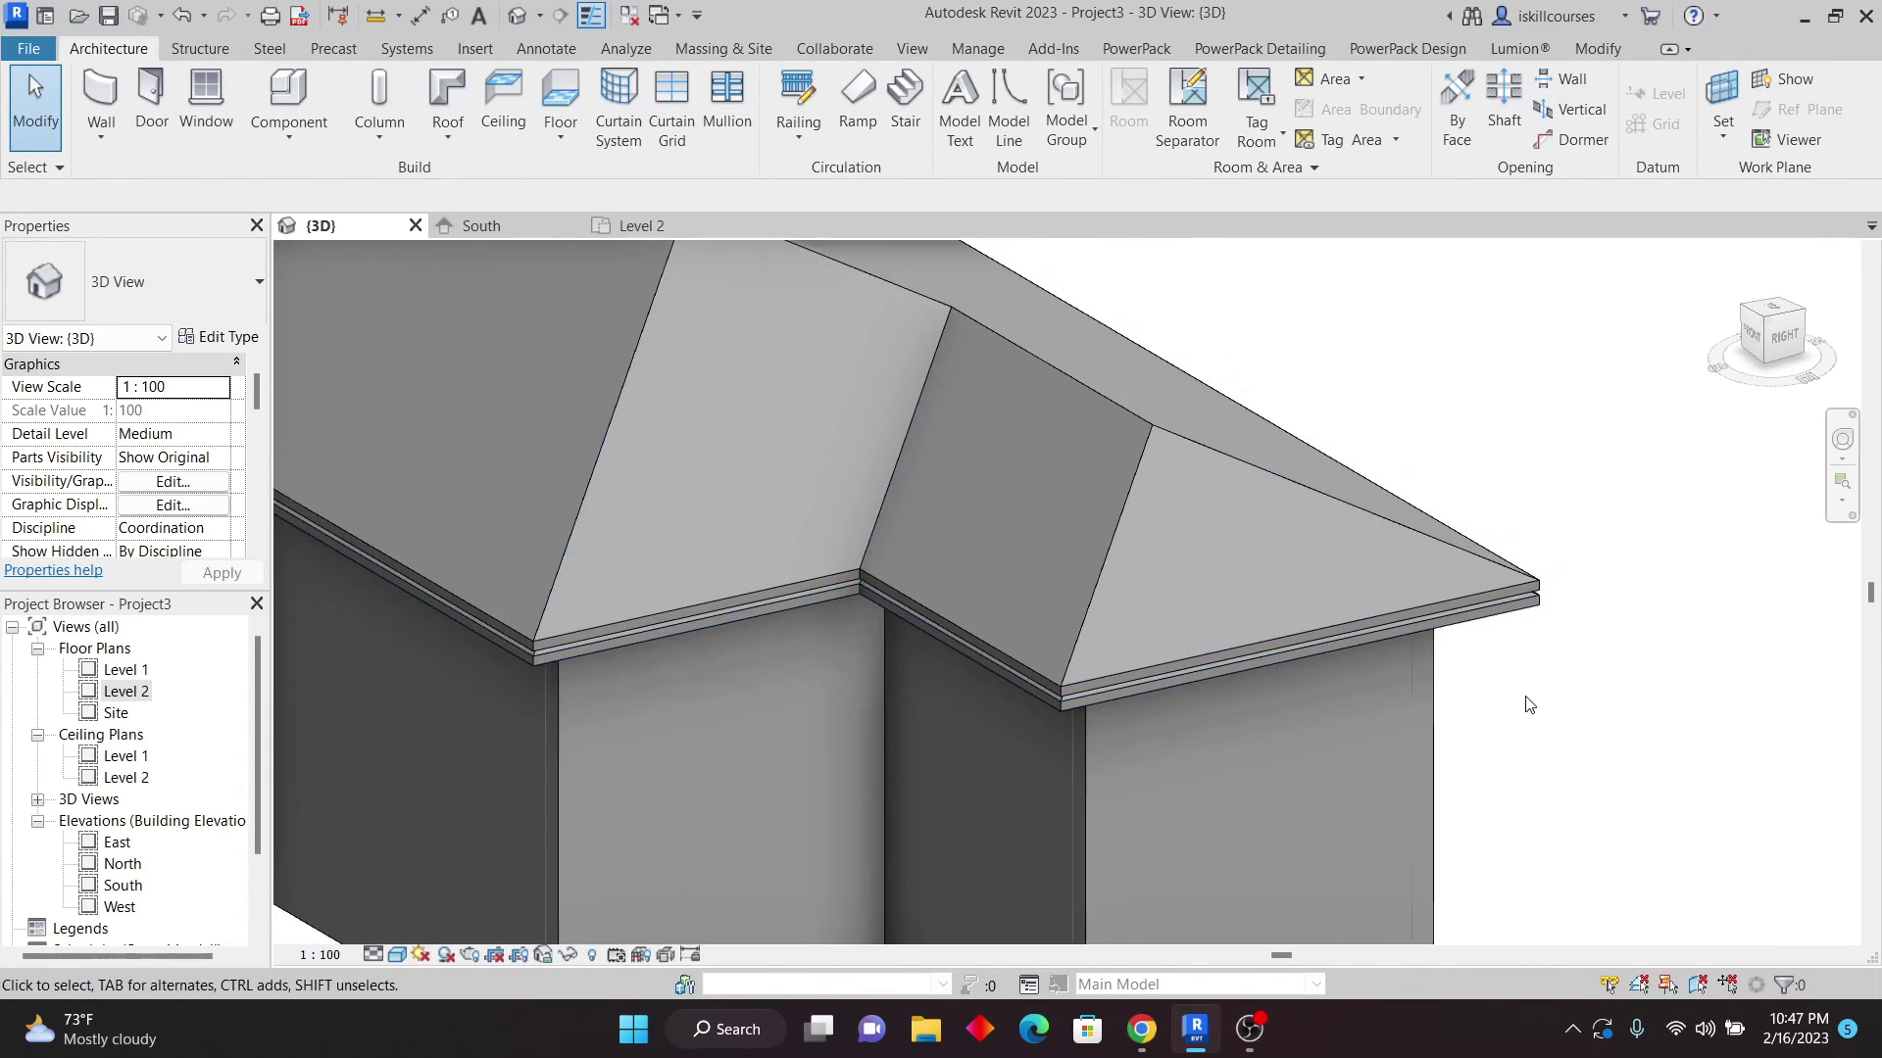
pyautogui.scroll(3, 1517, 632)
pyautogui.scroll(3, 1519, 627)
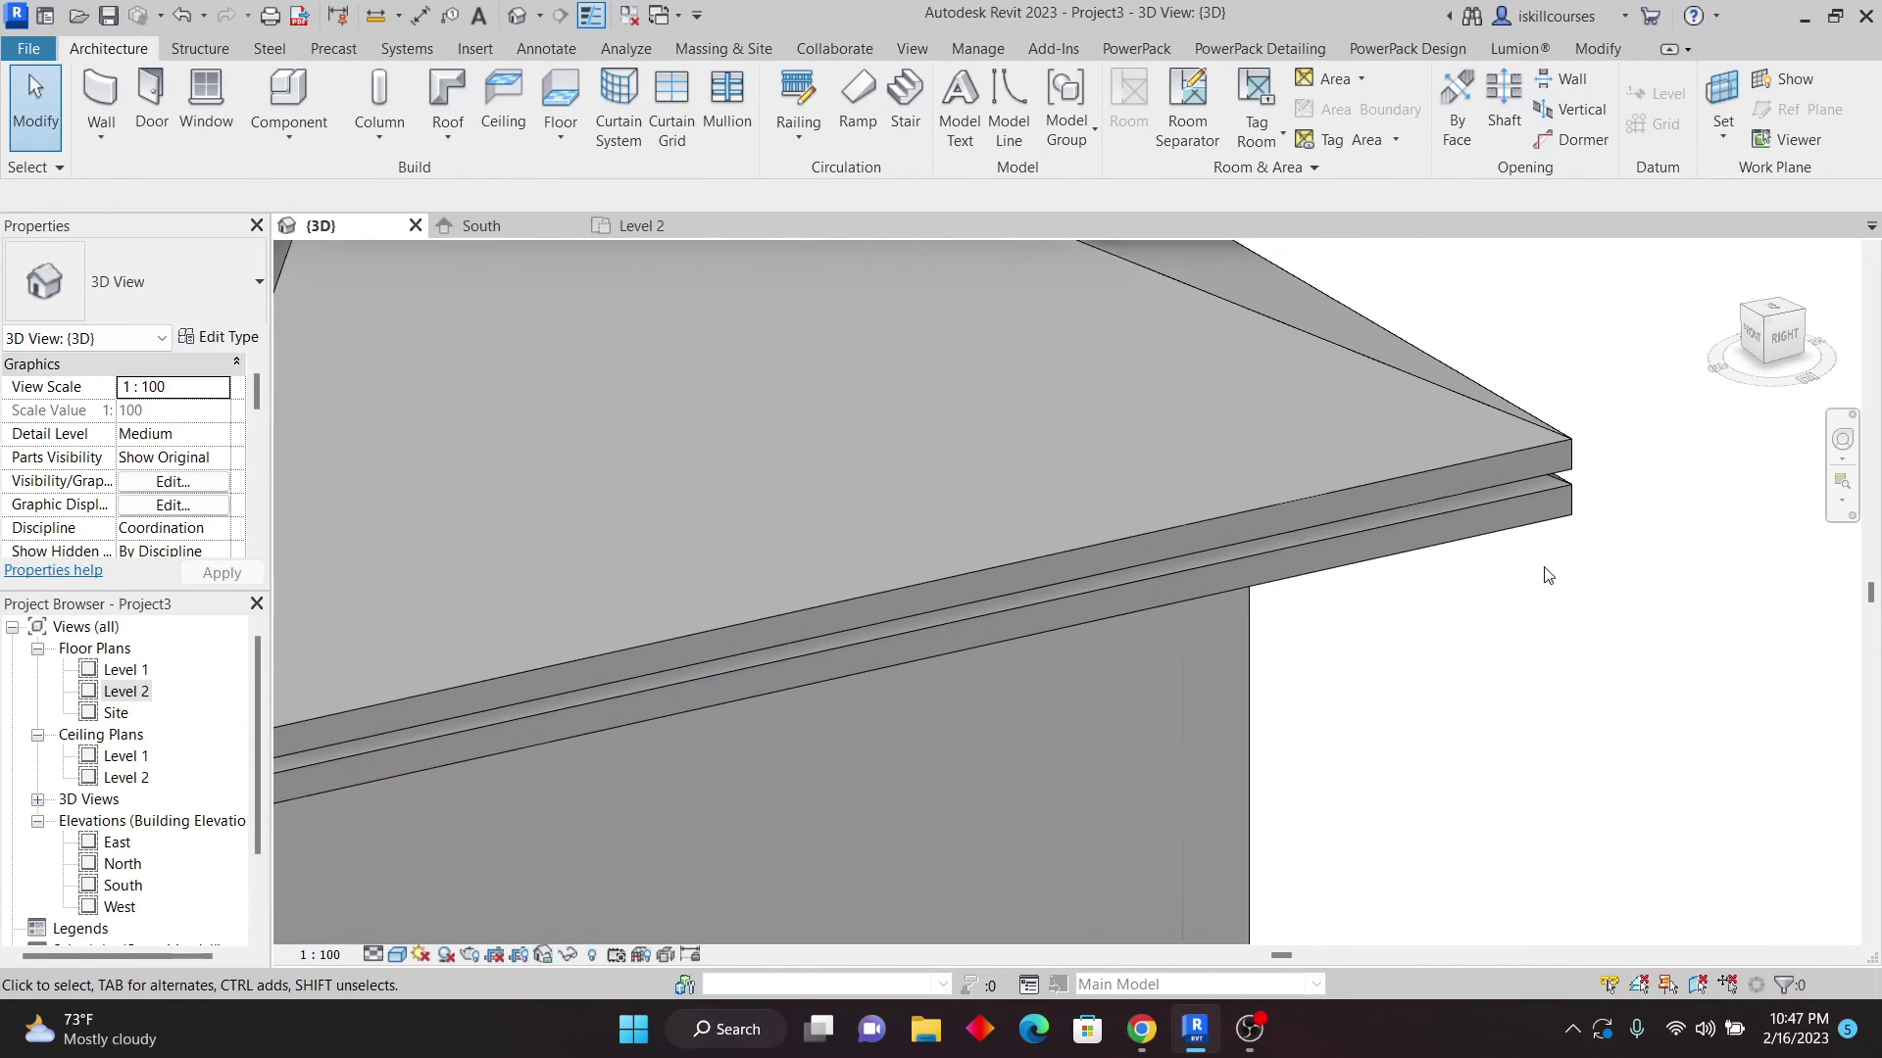
pyautogui.click(1544, 509)
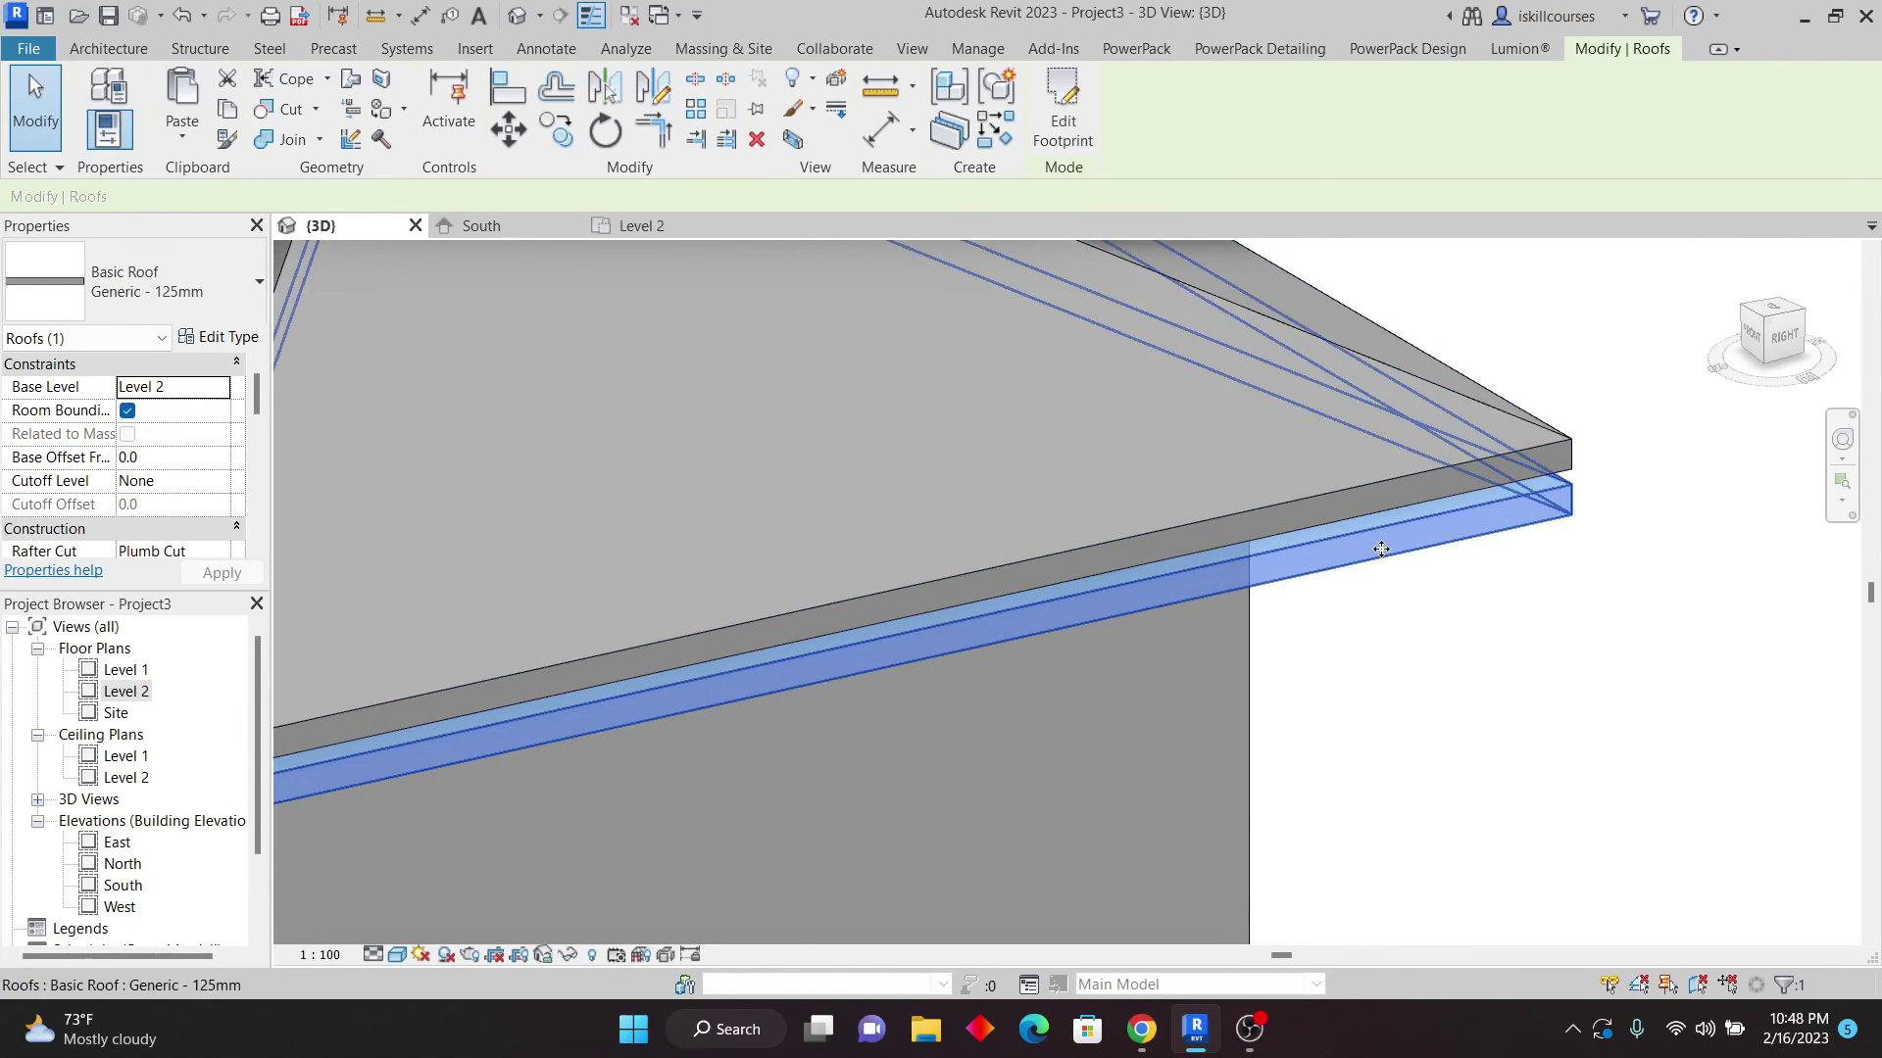
# - Duplicate the lower roof's type as 'Generic - 125mm 2' with a 125 thick structure layer
pyautogui.click(217, 343)
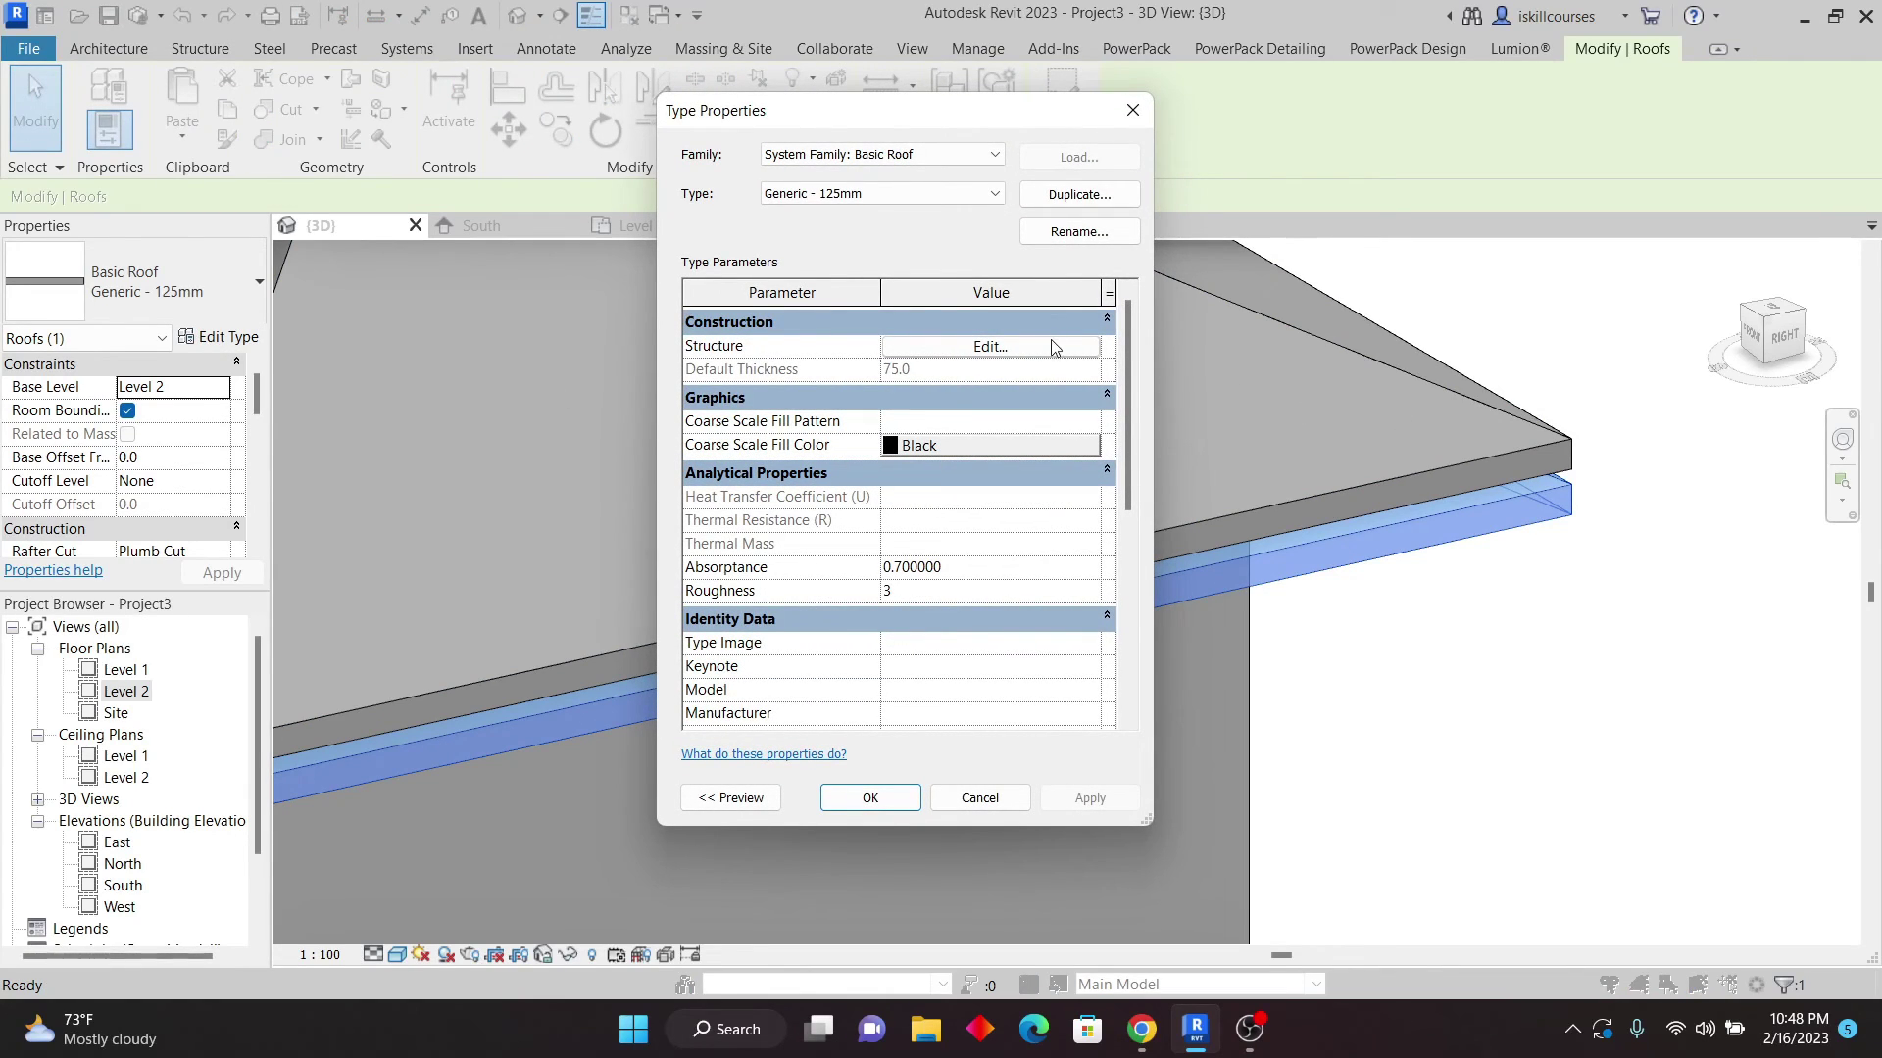
pyautogui.click(996, 347)
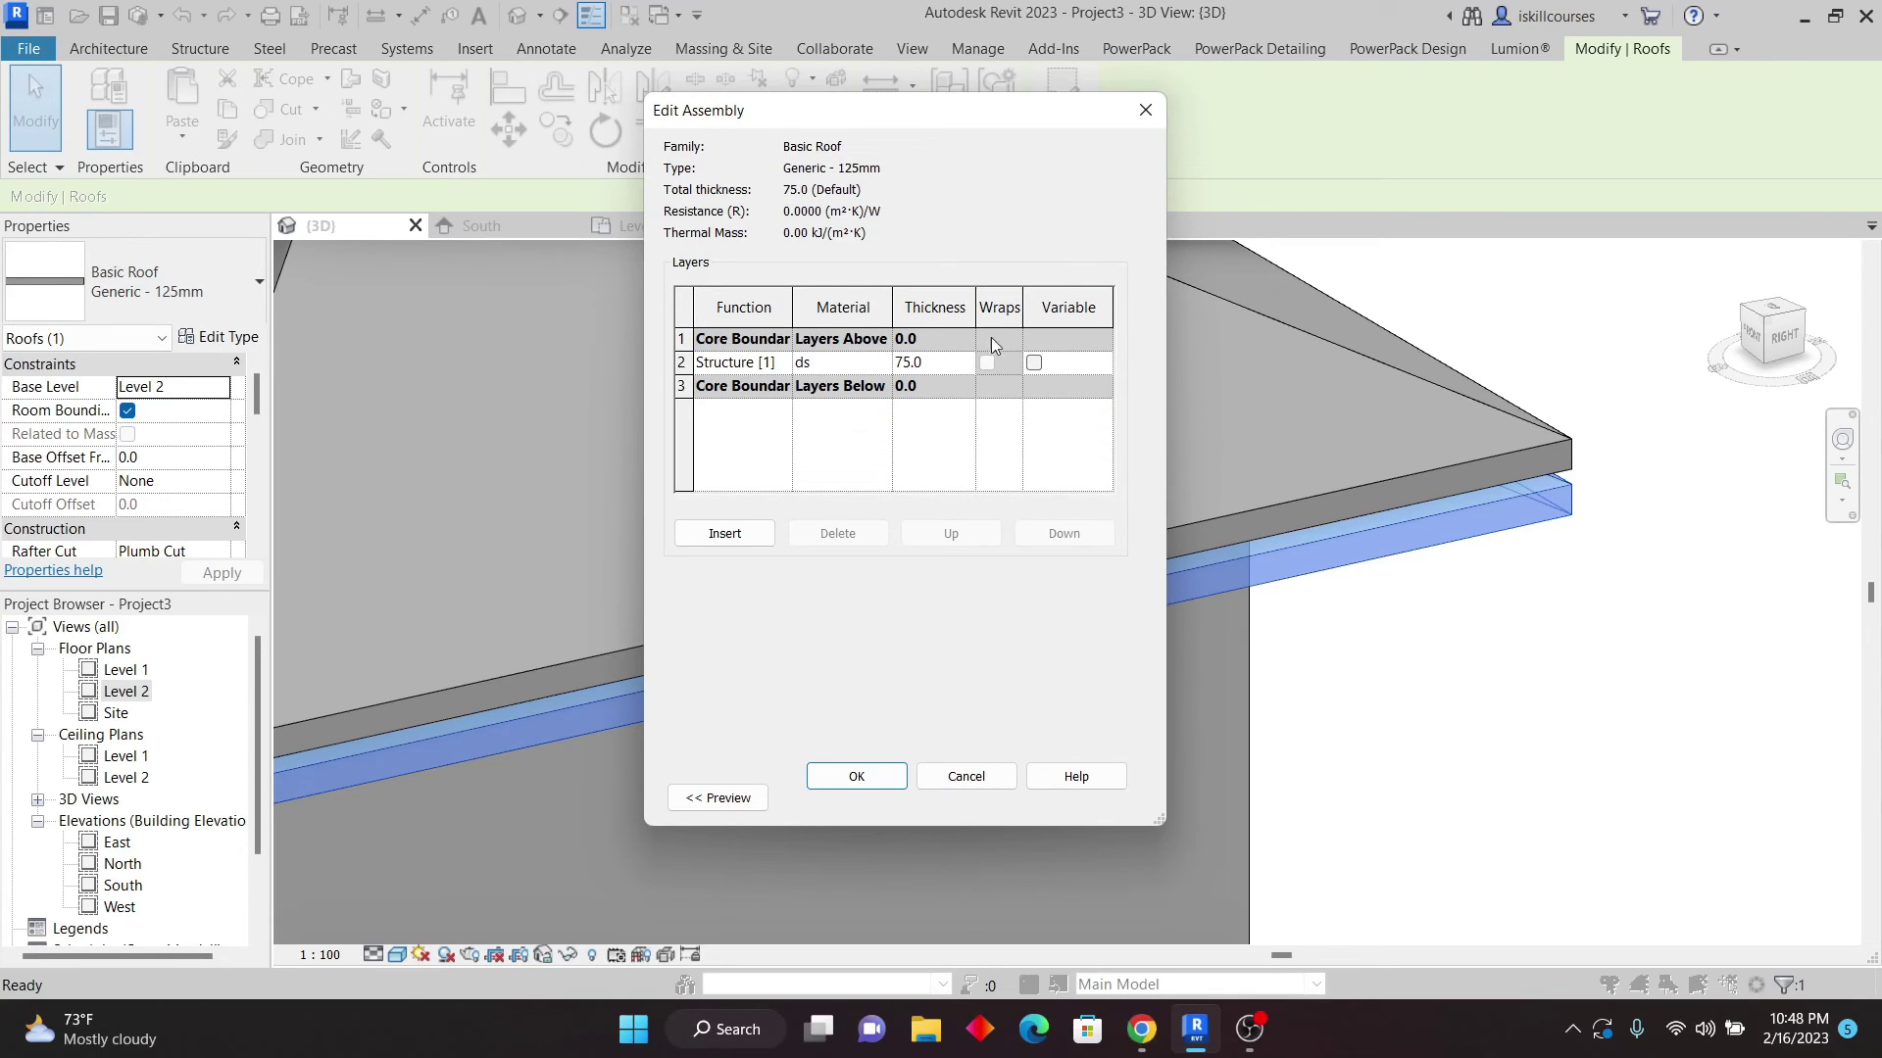
pyautogui.click(1145, 109)
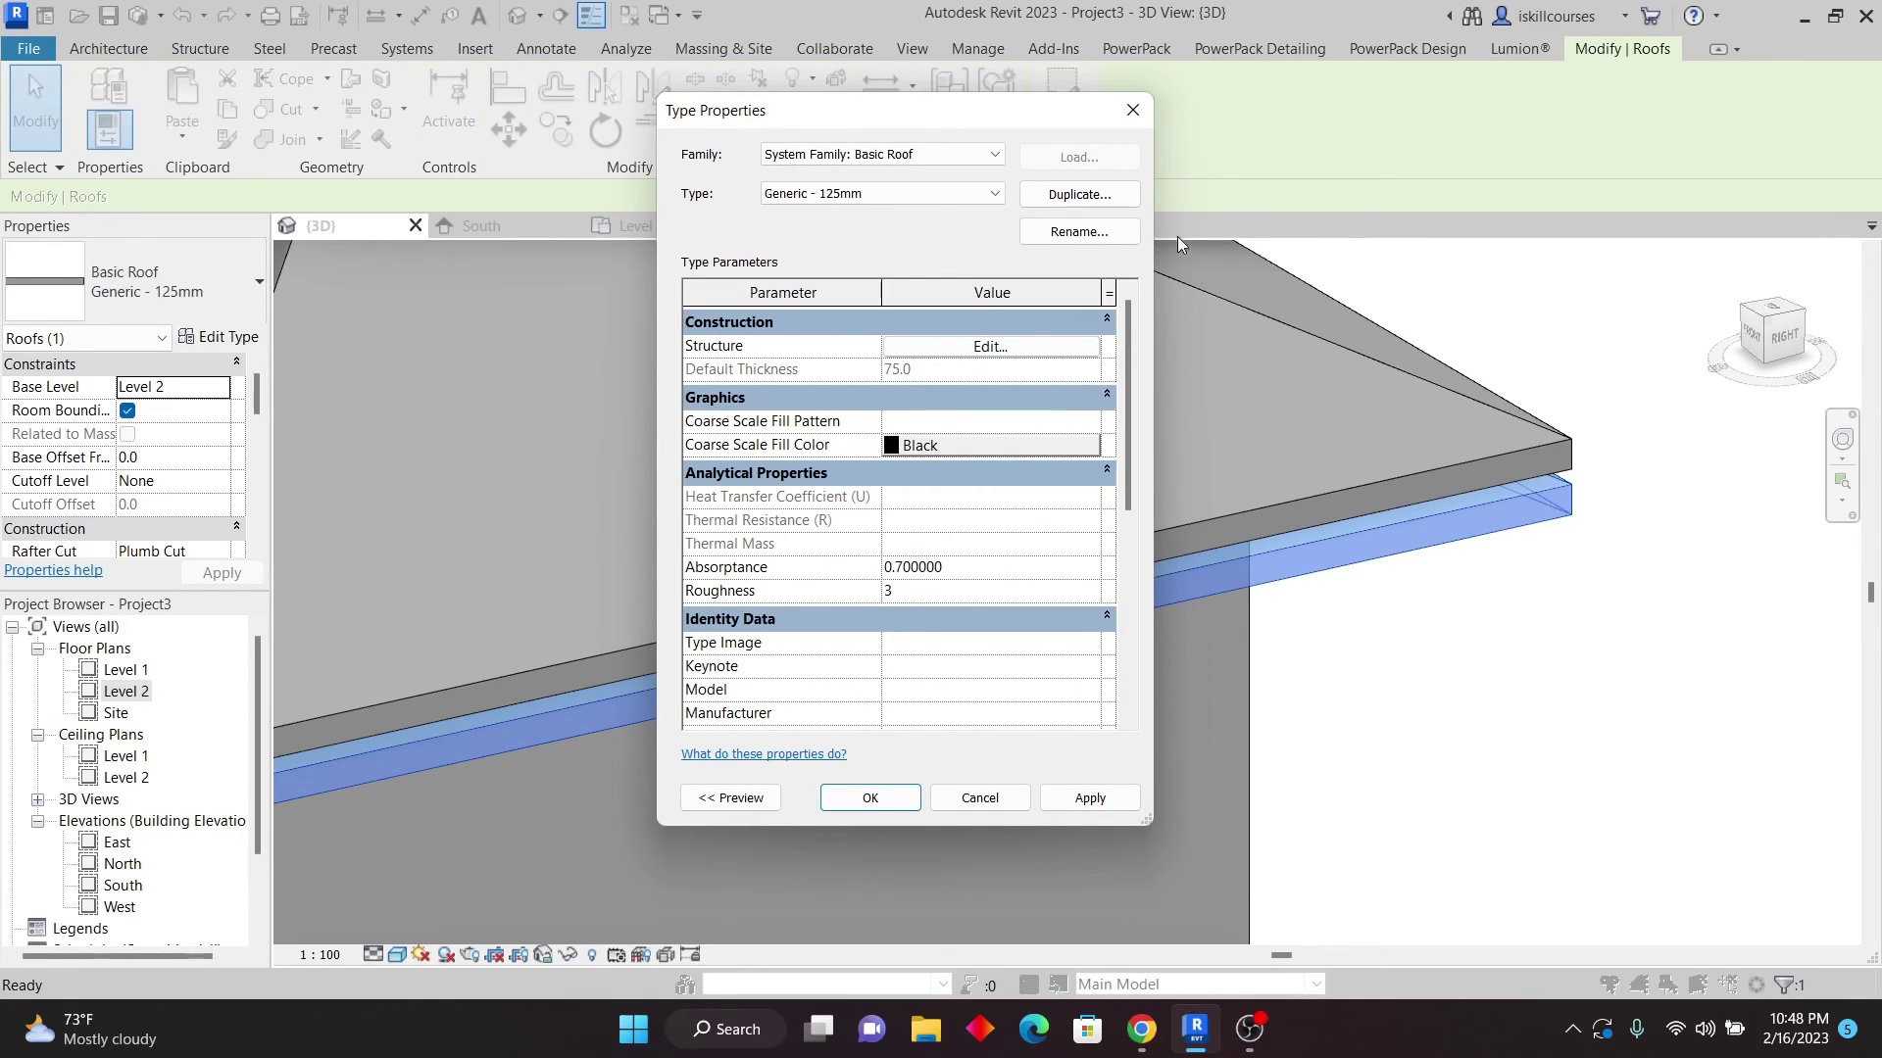
pyautogui.click(1079, 194)
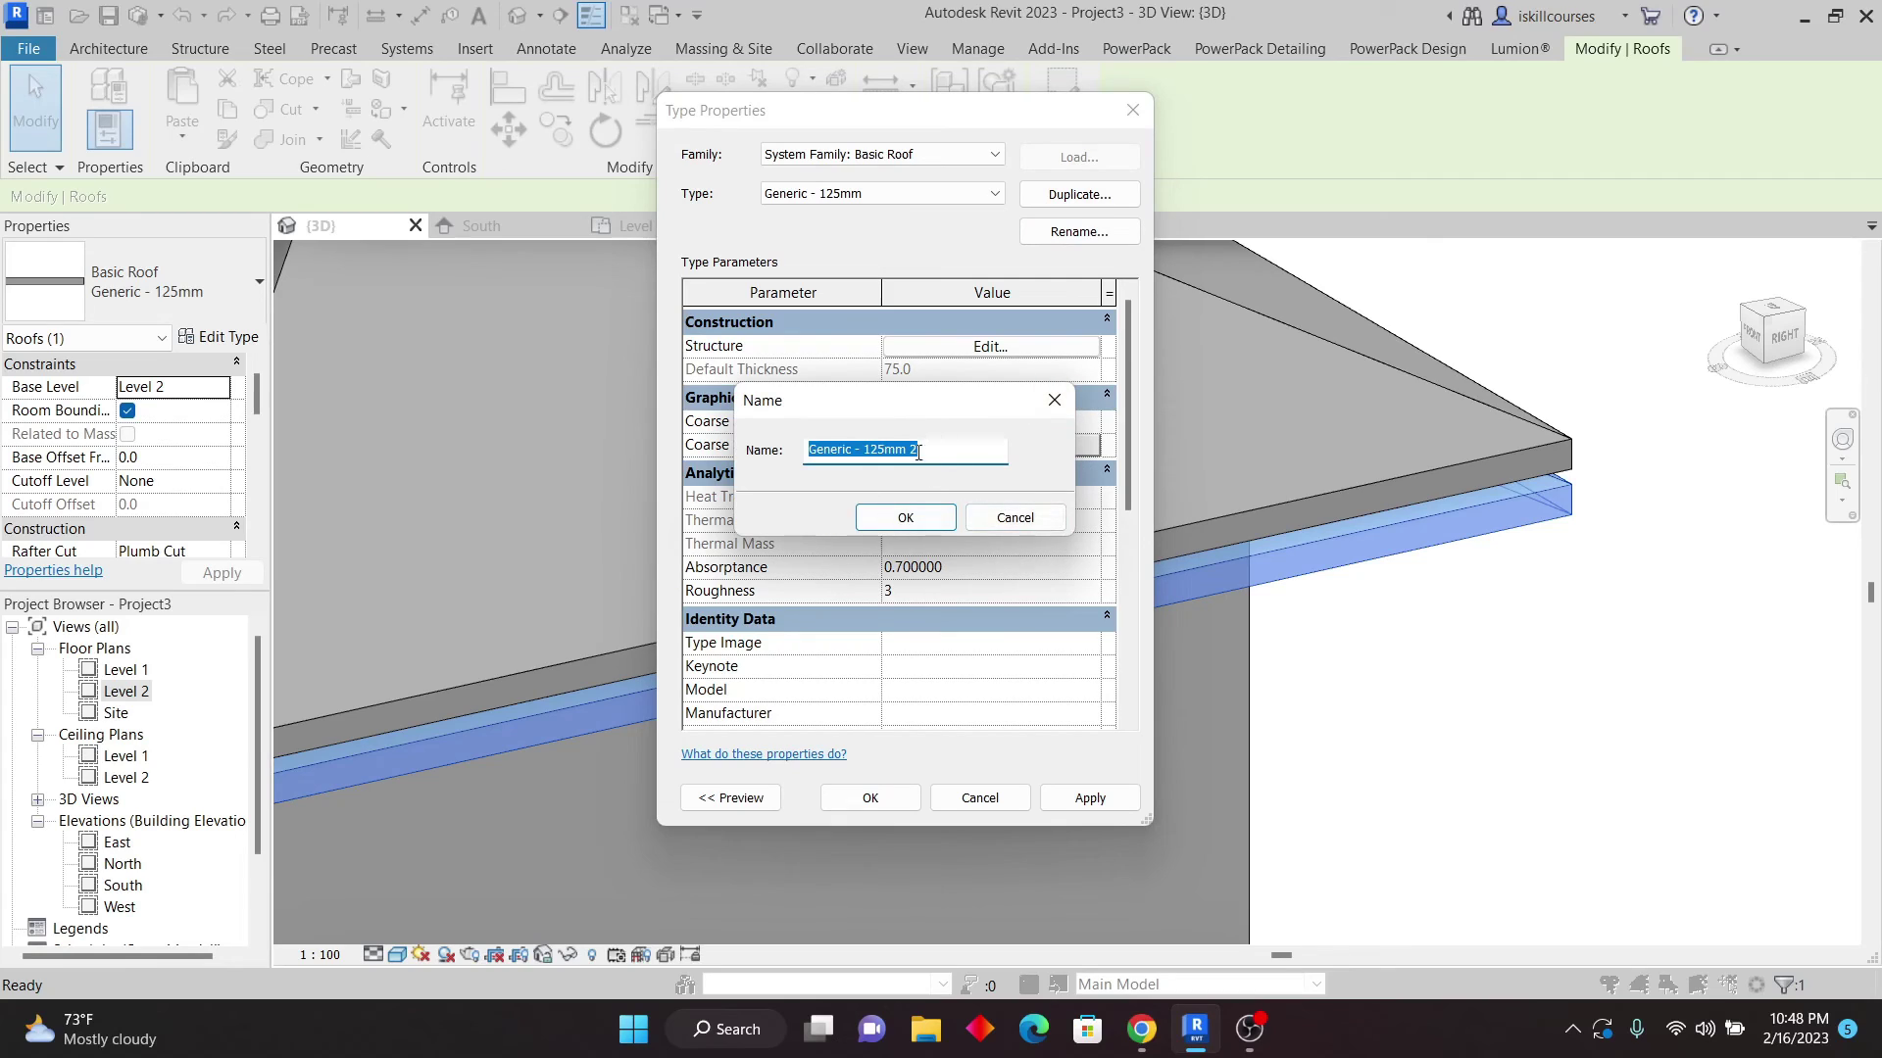
pyautogui.click(904, 519)
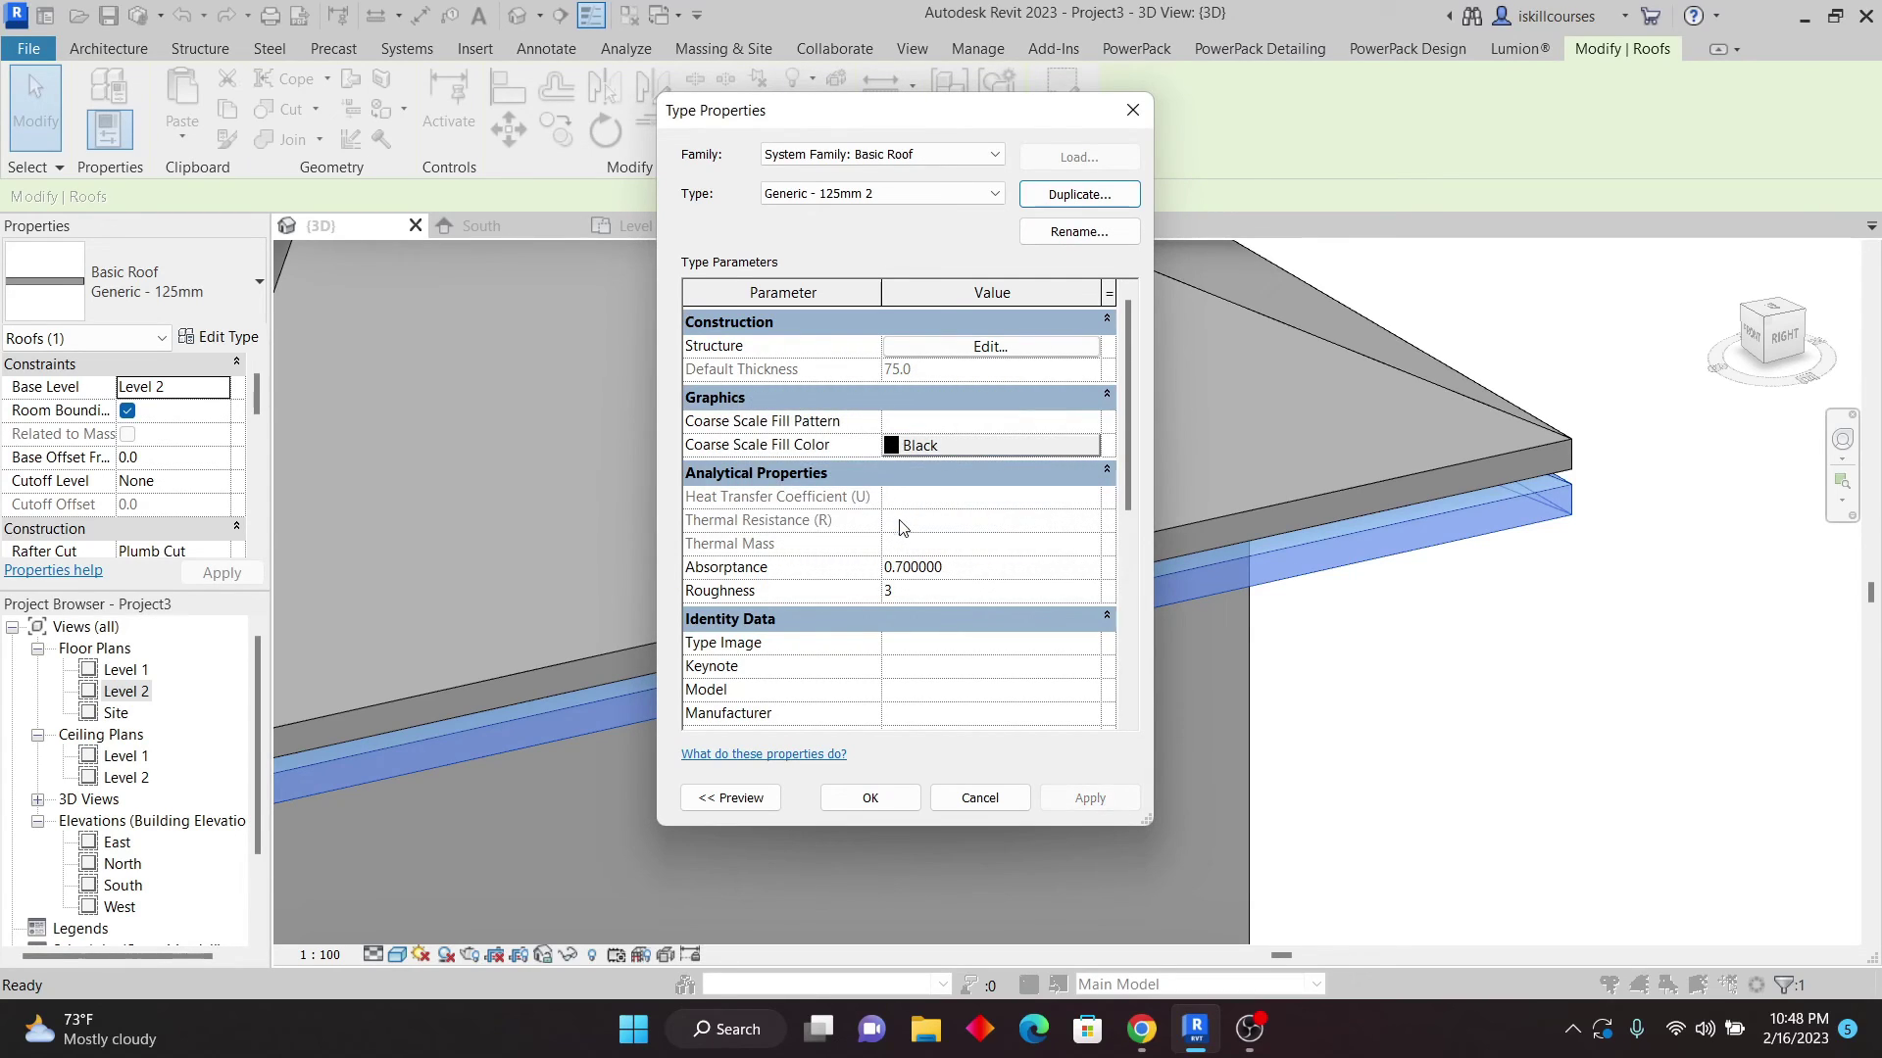
pyautogui.click(990, 349)
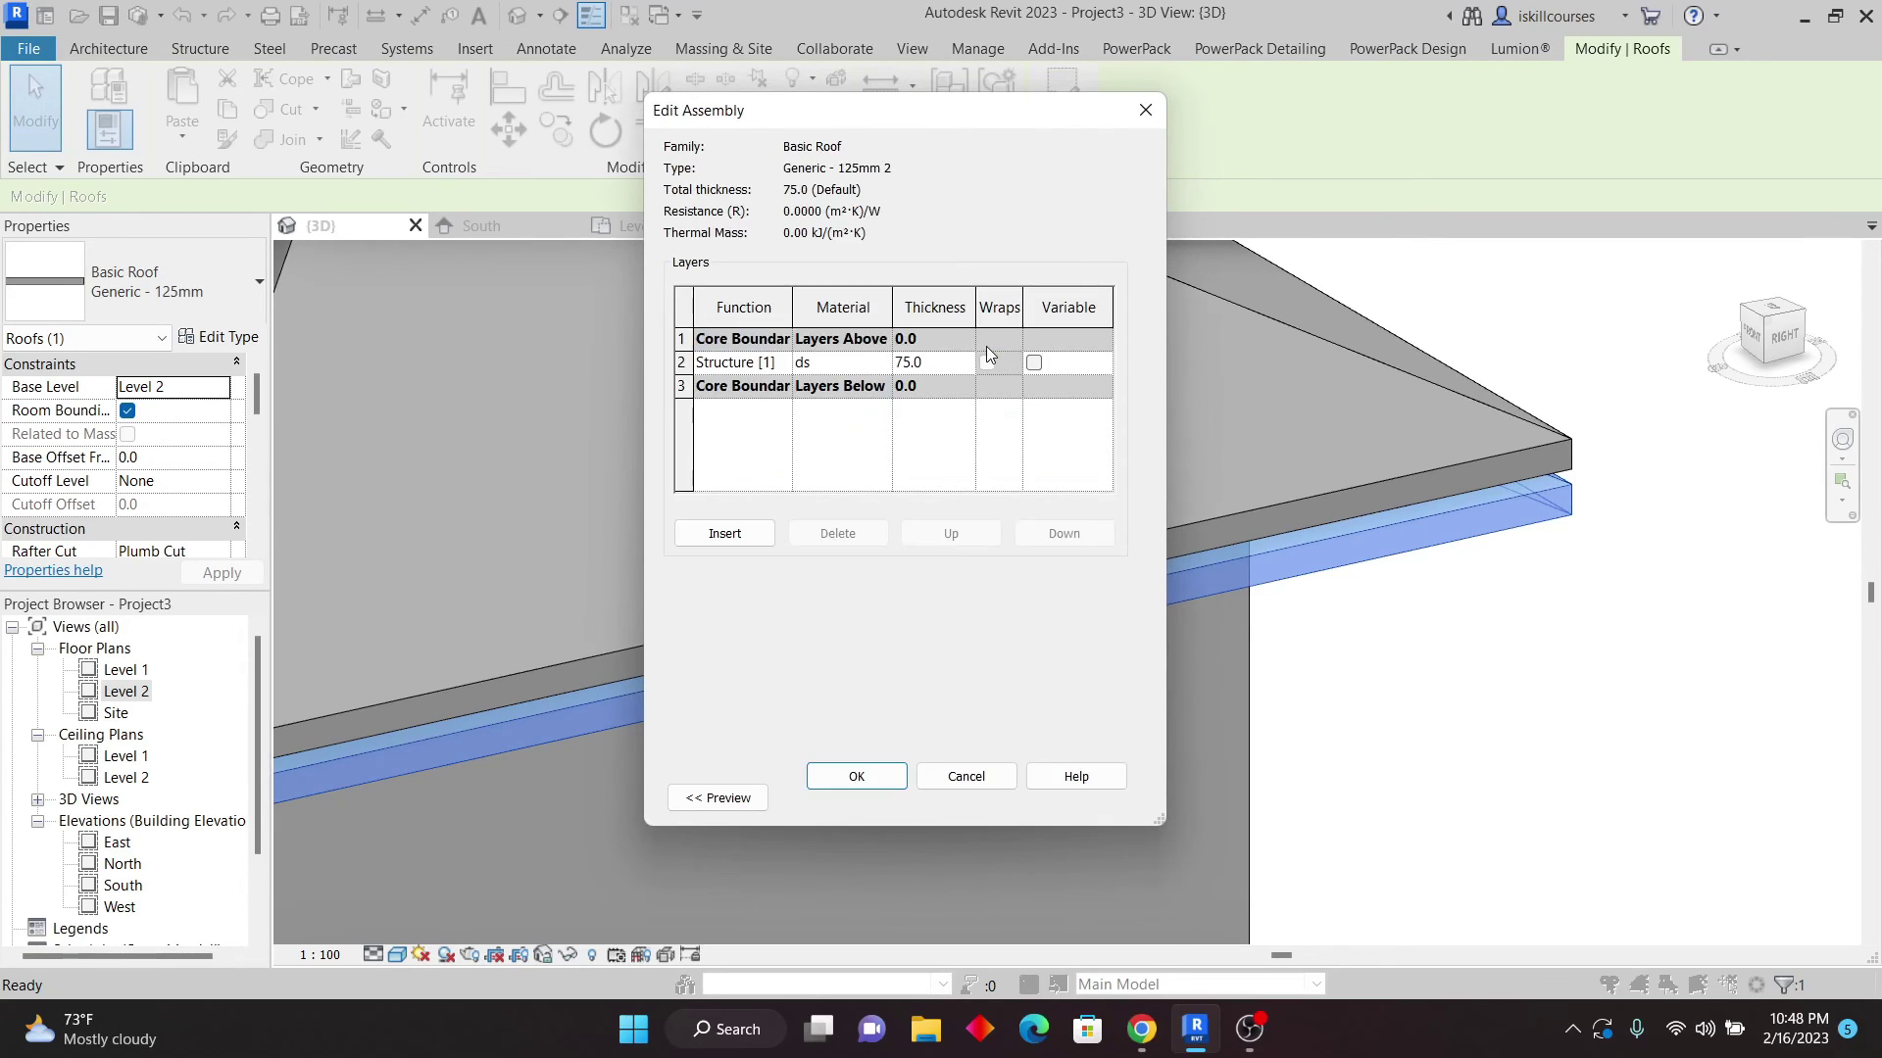
pyautogui.click(907, 362)
pyautogui.click(855, 776)
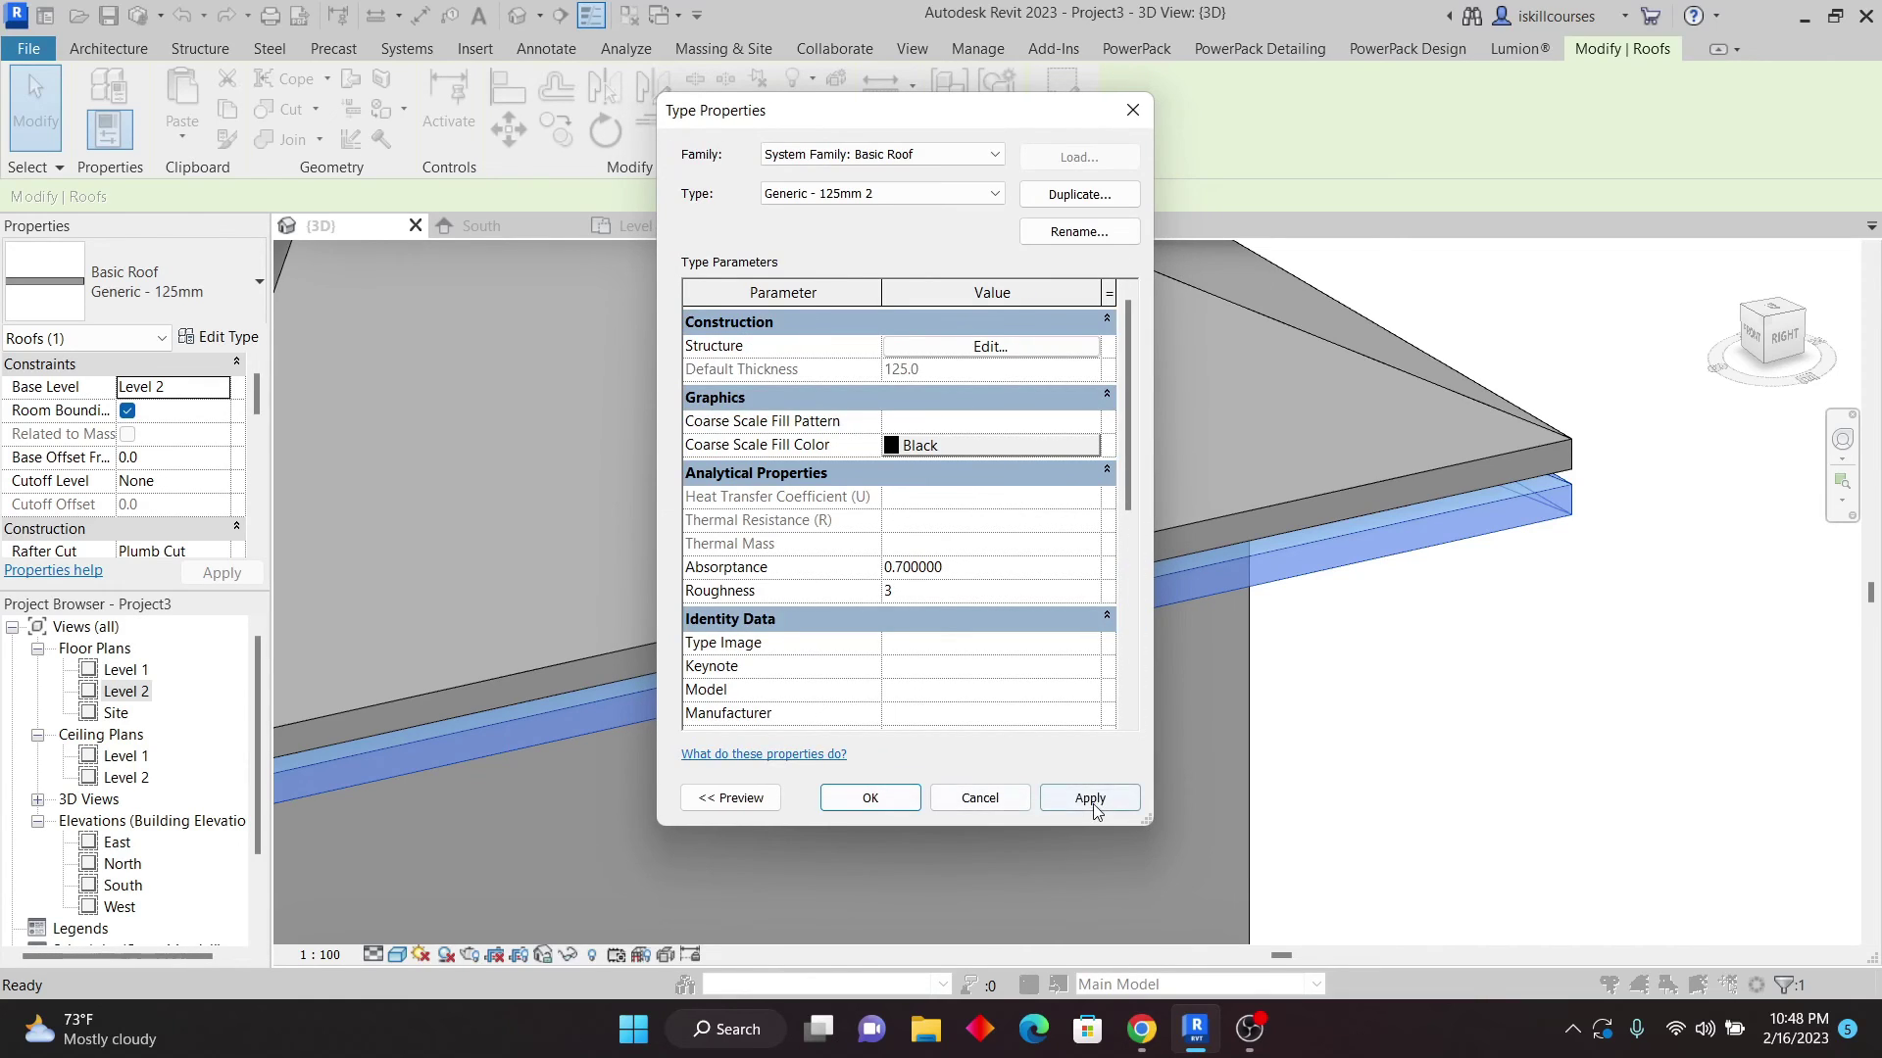
pyautogui.click(866, 797)
pyautogui.scroll(-6, 1524, 512)
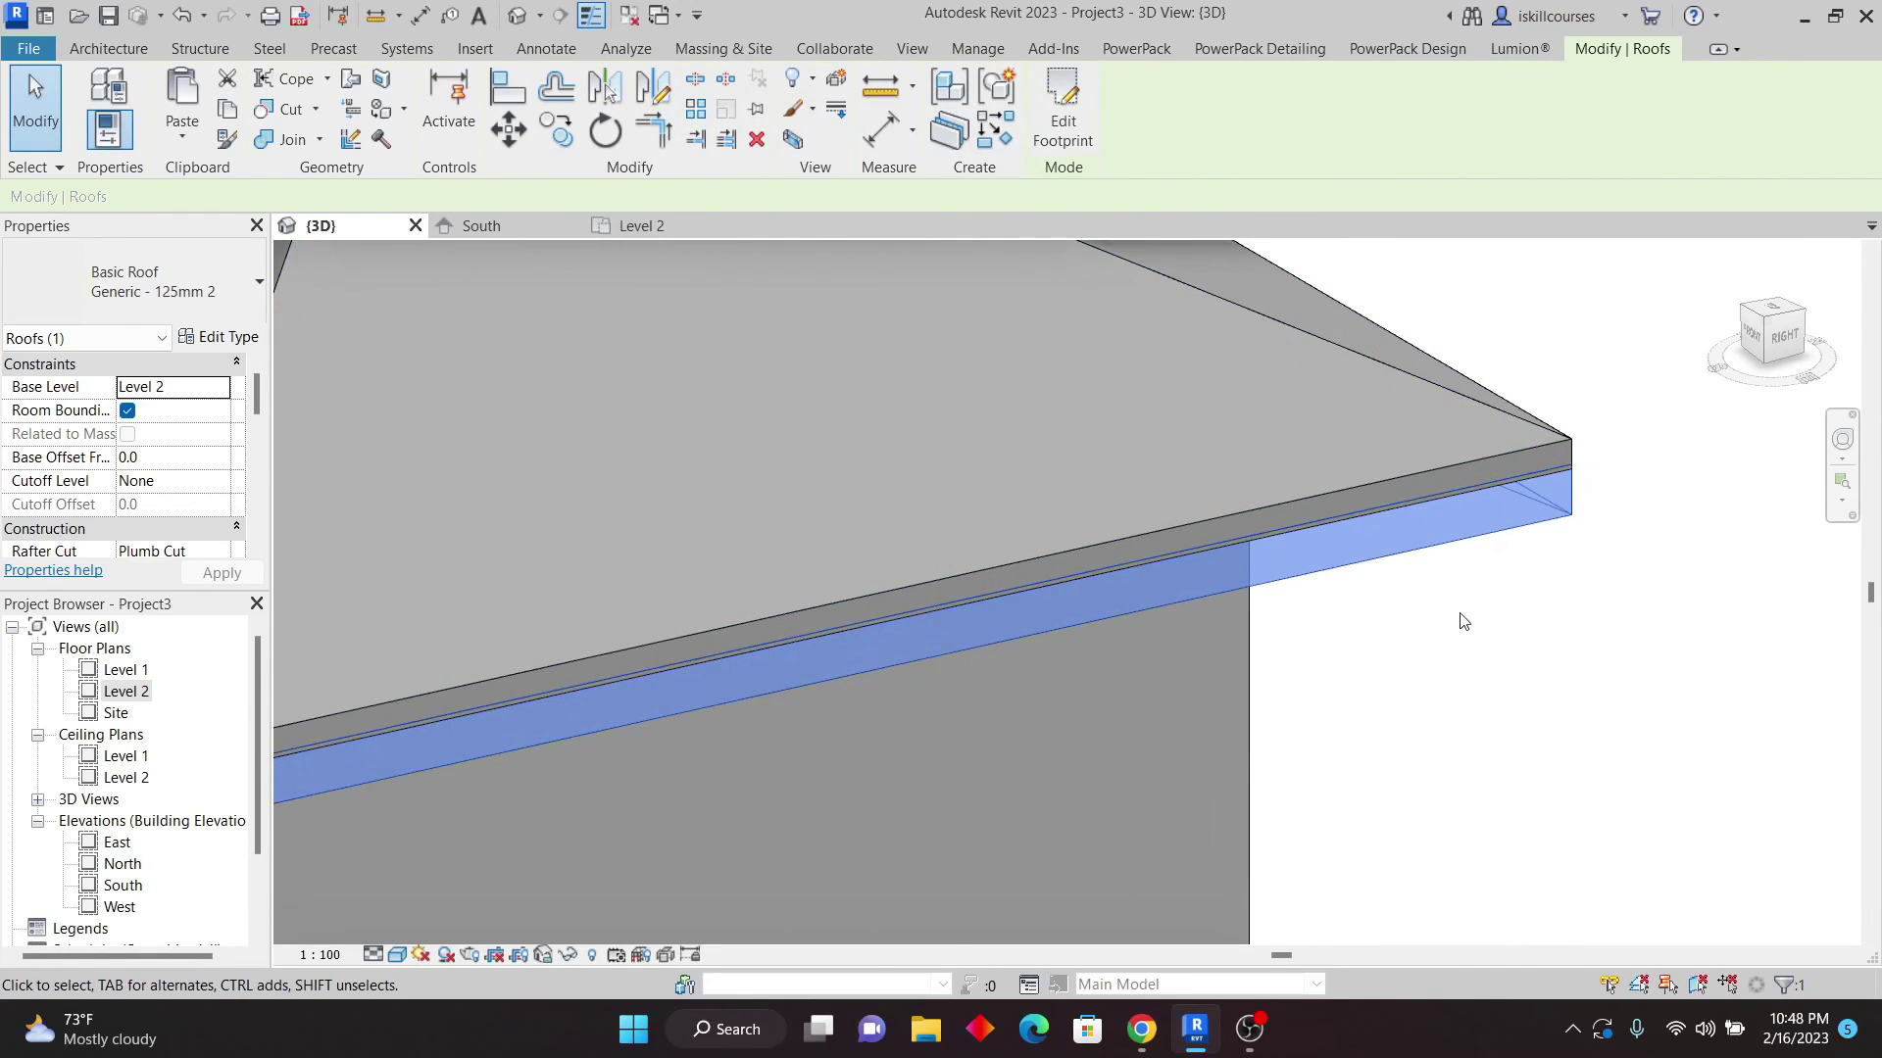
# - Clear the roof selection and launch Structure > Opening > Vertical
pyautogui.press('Escape')
pyautogui.scroll(5, 1323, 553)
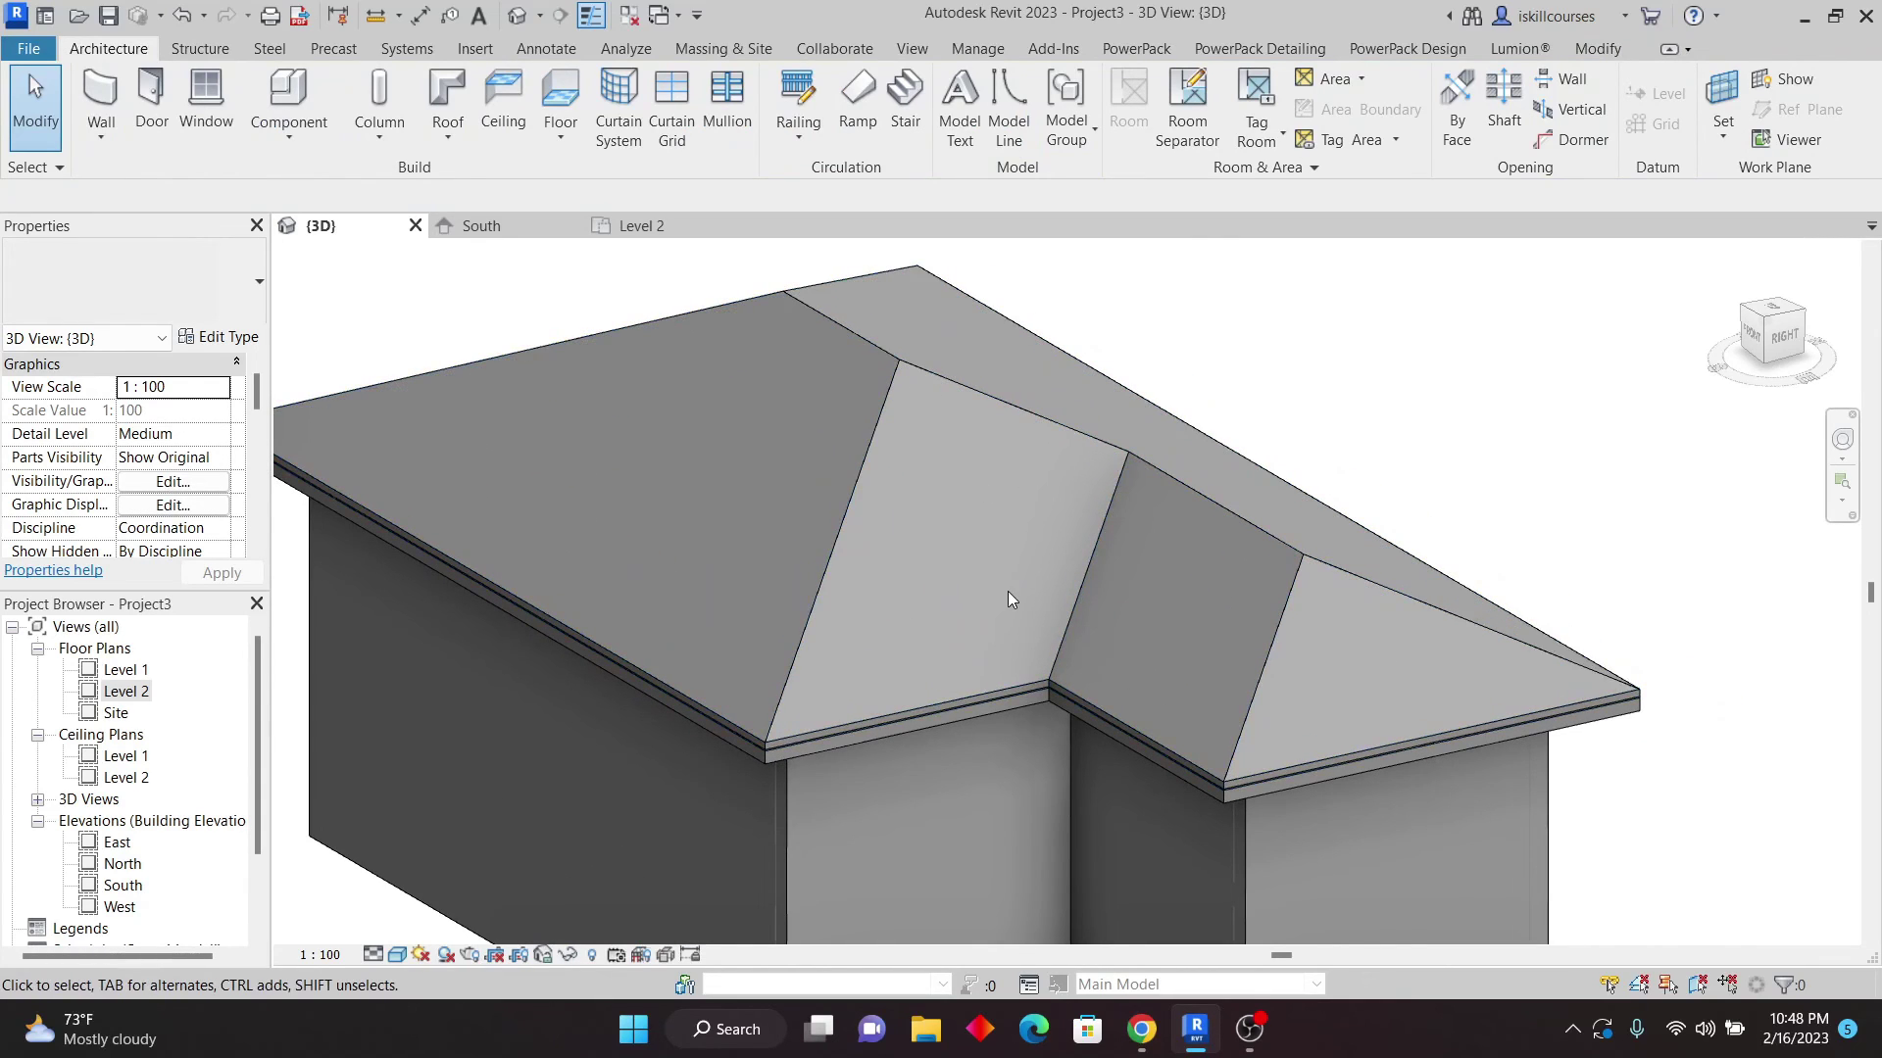
pyautogui.scroll(-2, 1019, 588)
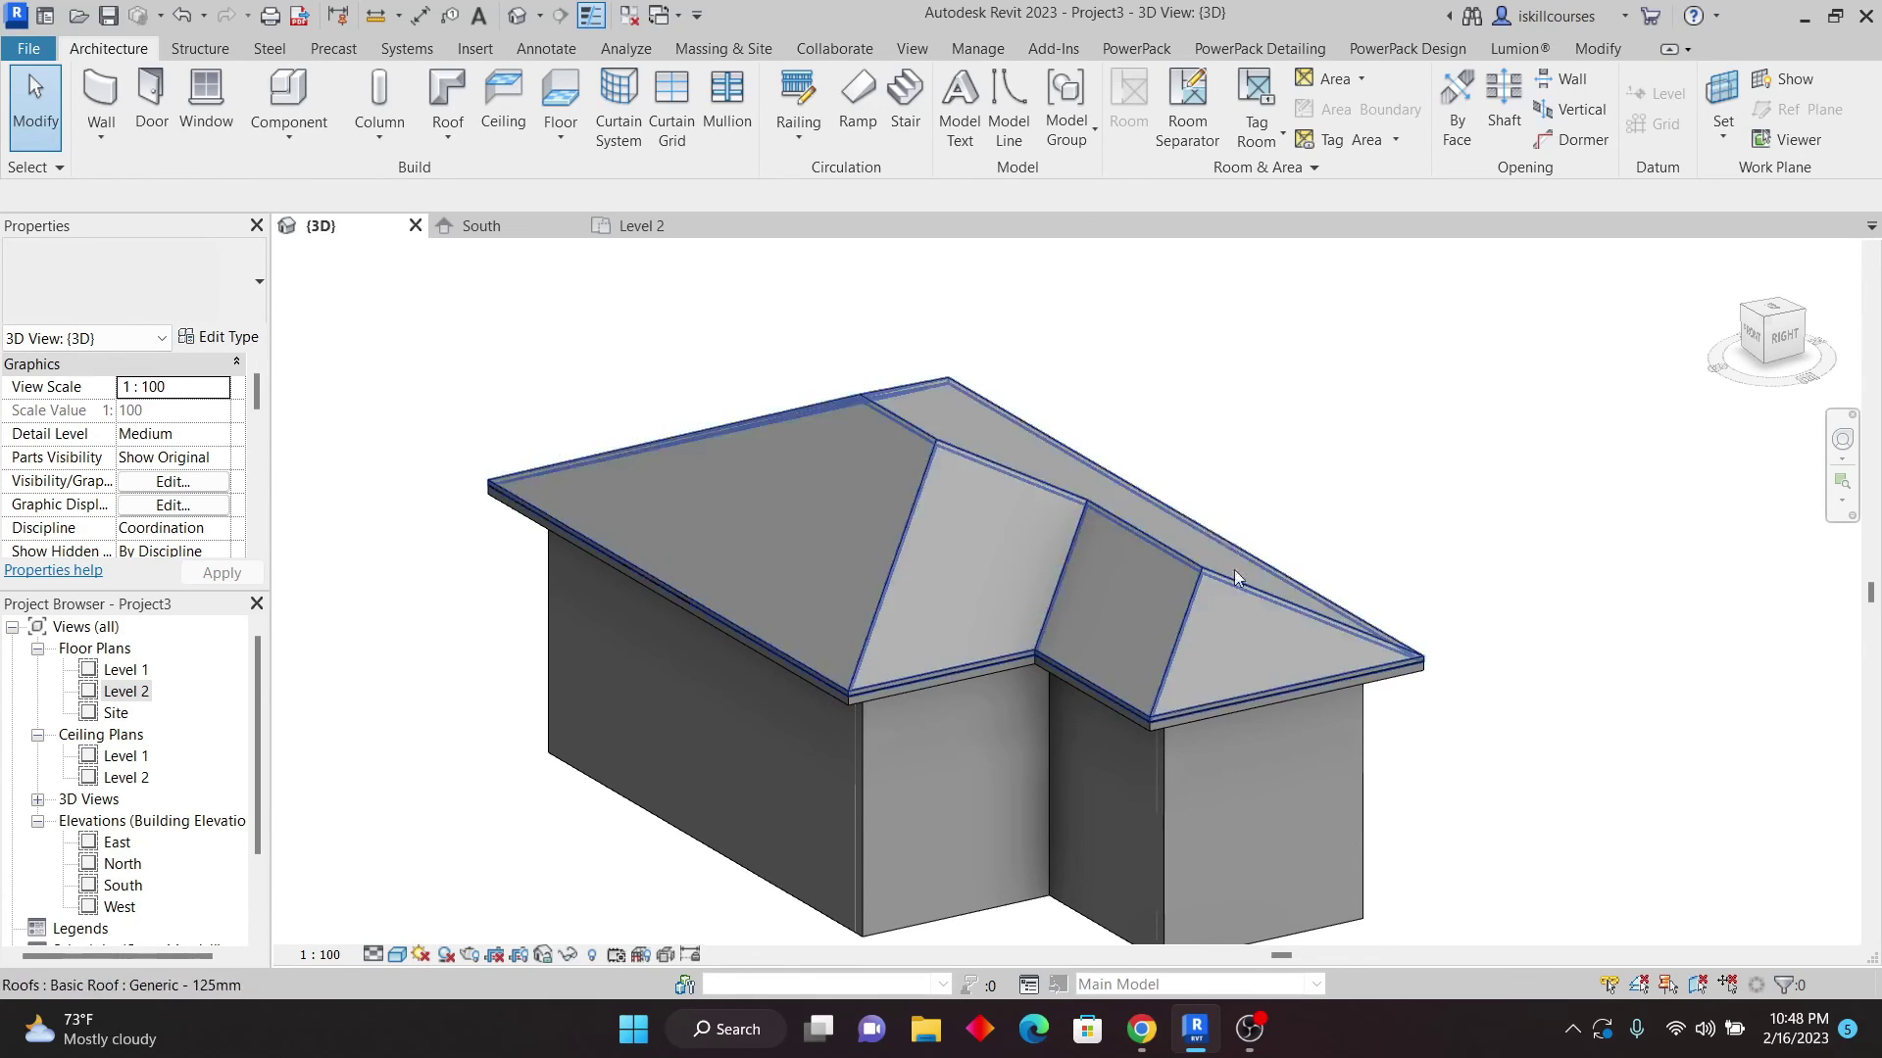
pyautogui.scroll(3, 986, 510)
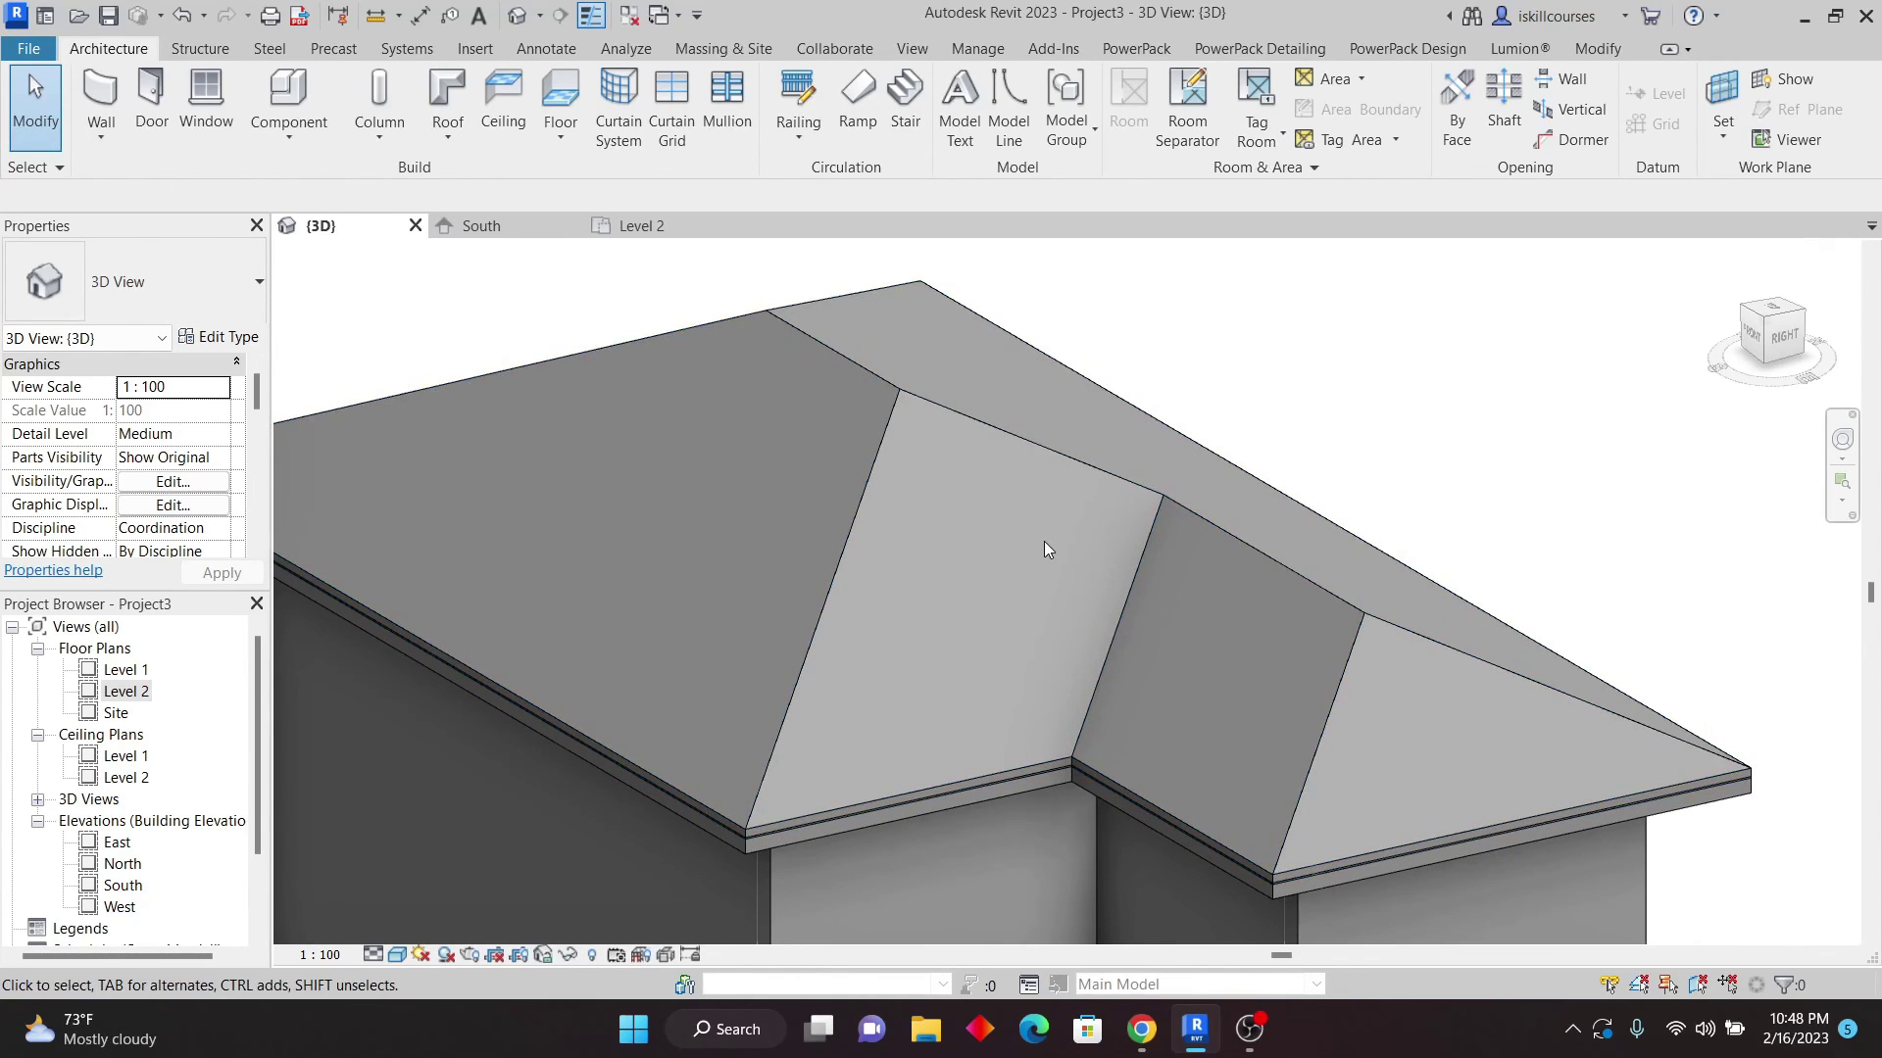
pyautogui.scroll(-2, 1039, 559)
pyautogui.click(922, 437)
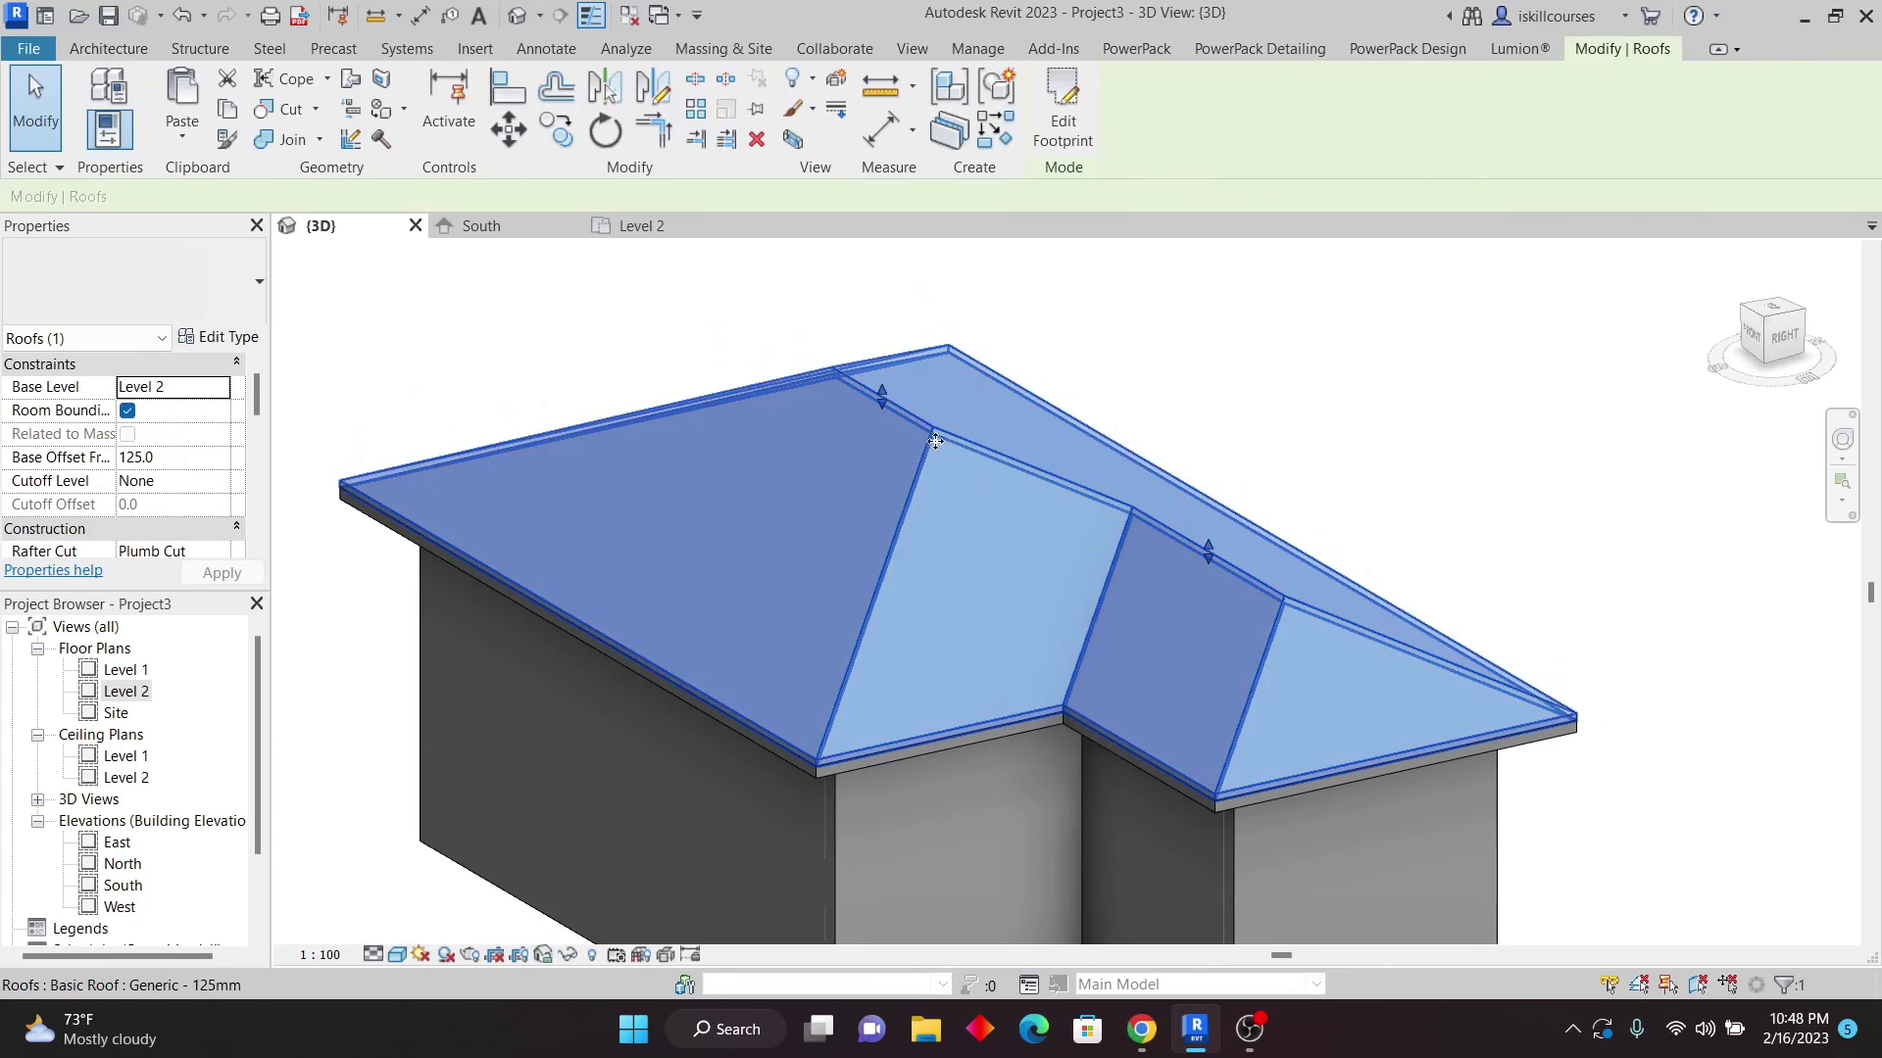
pyautogui.click(479, 362)
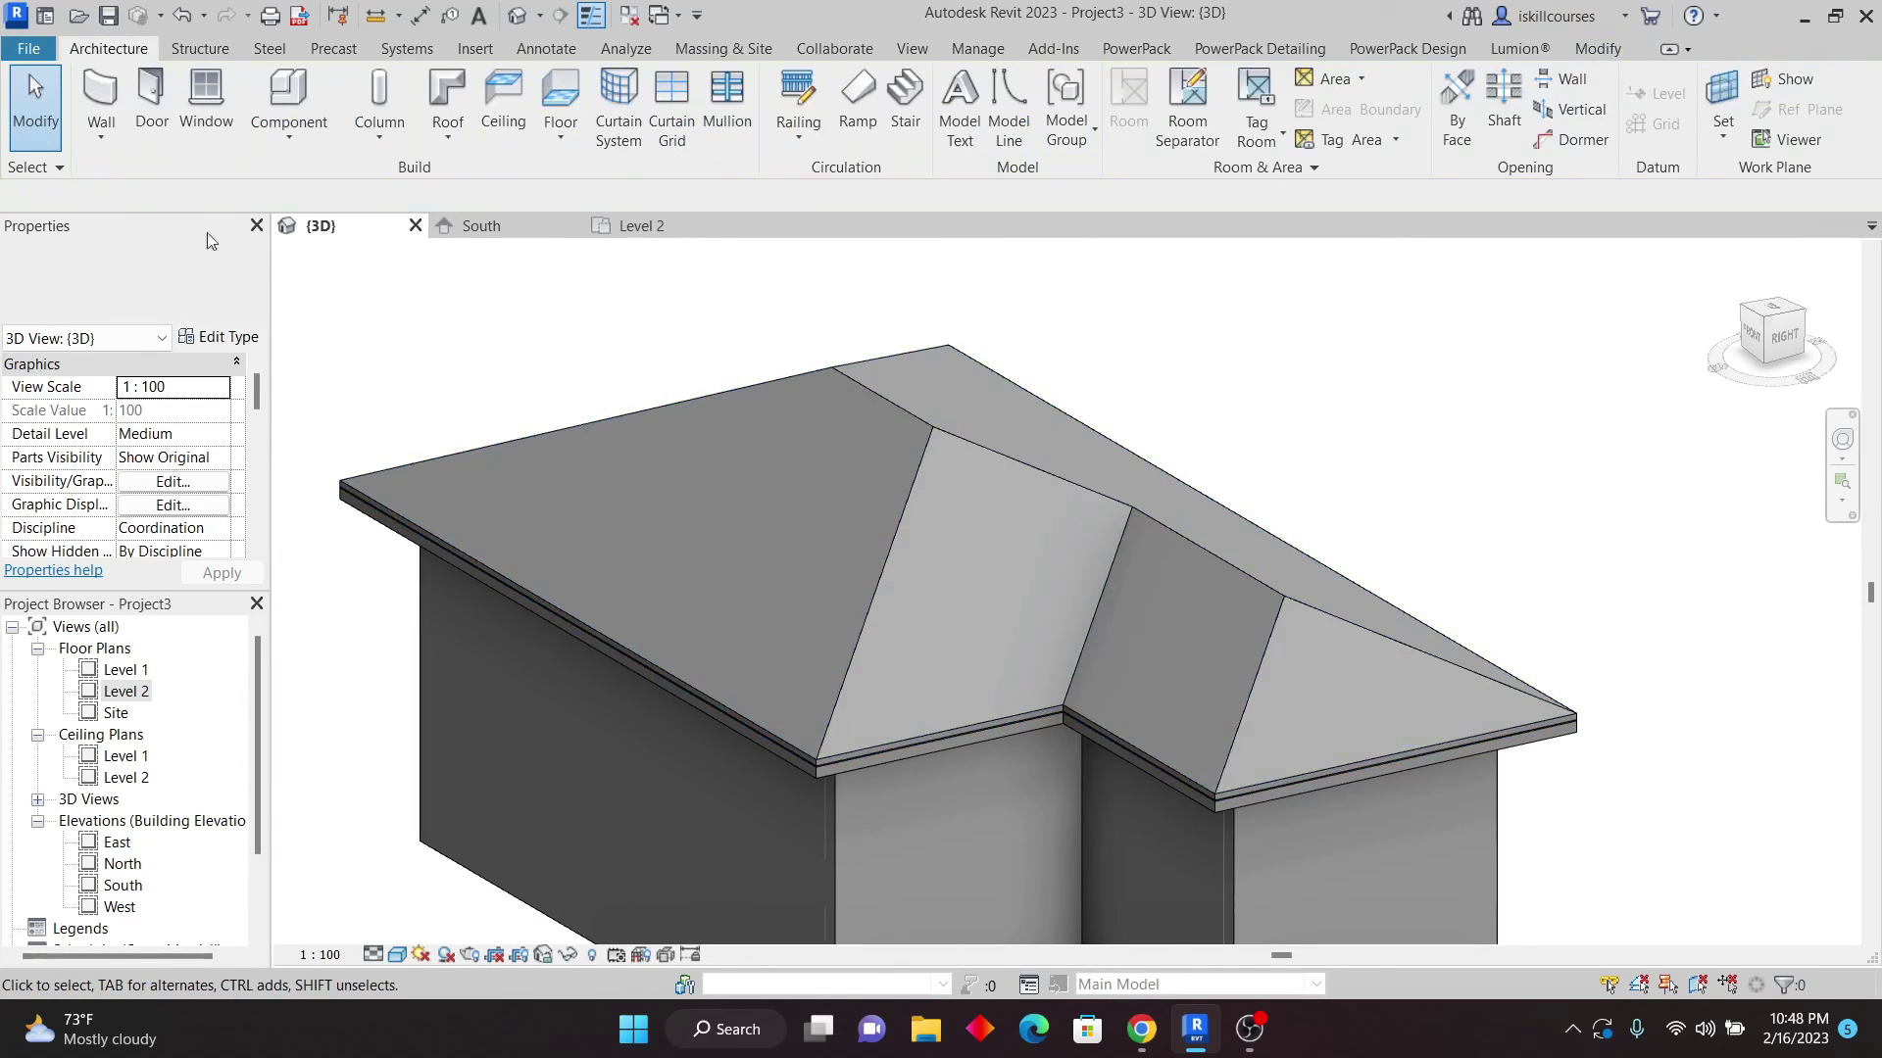
pyautogui.click(189, 51)
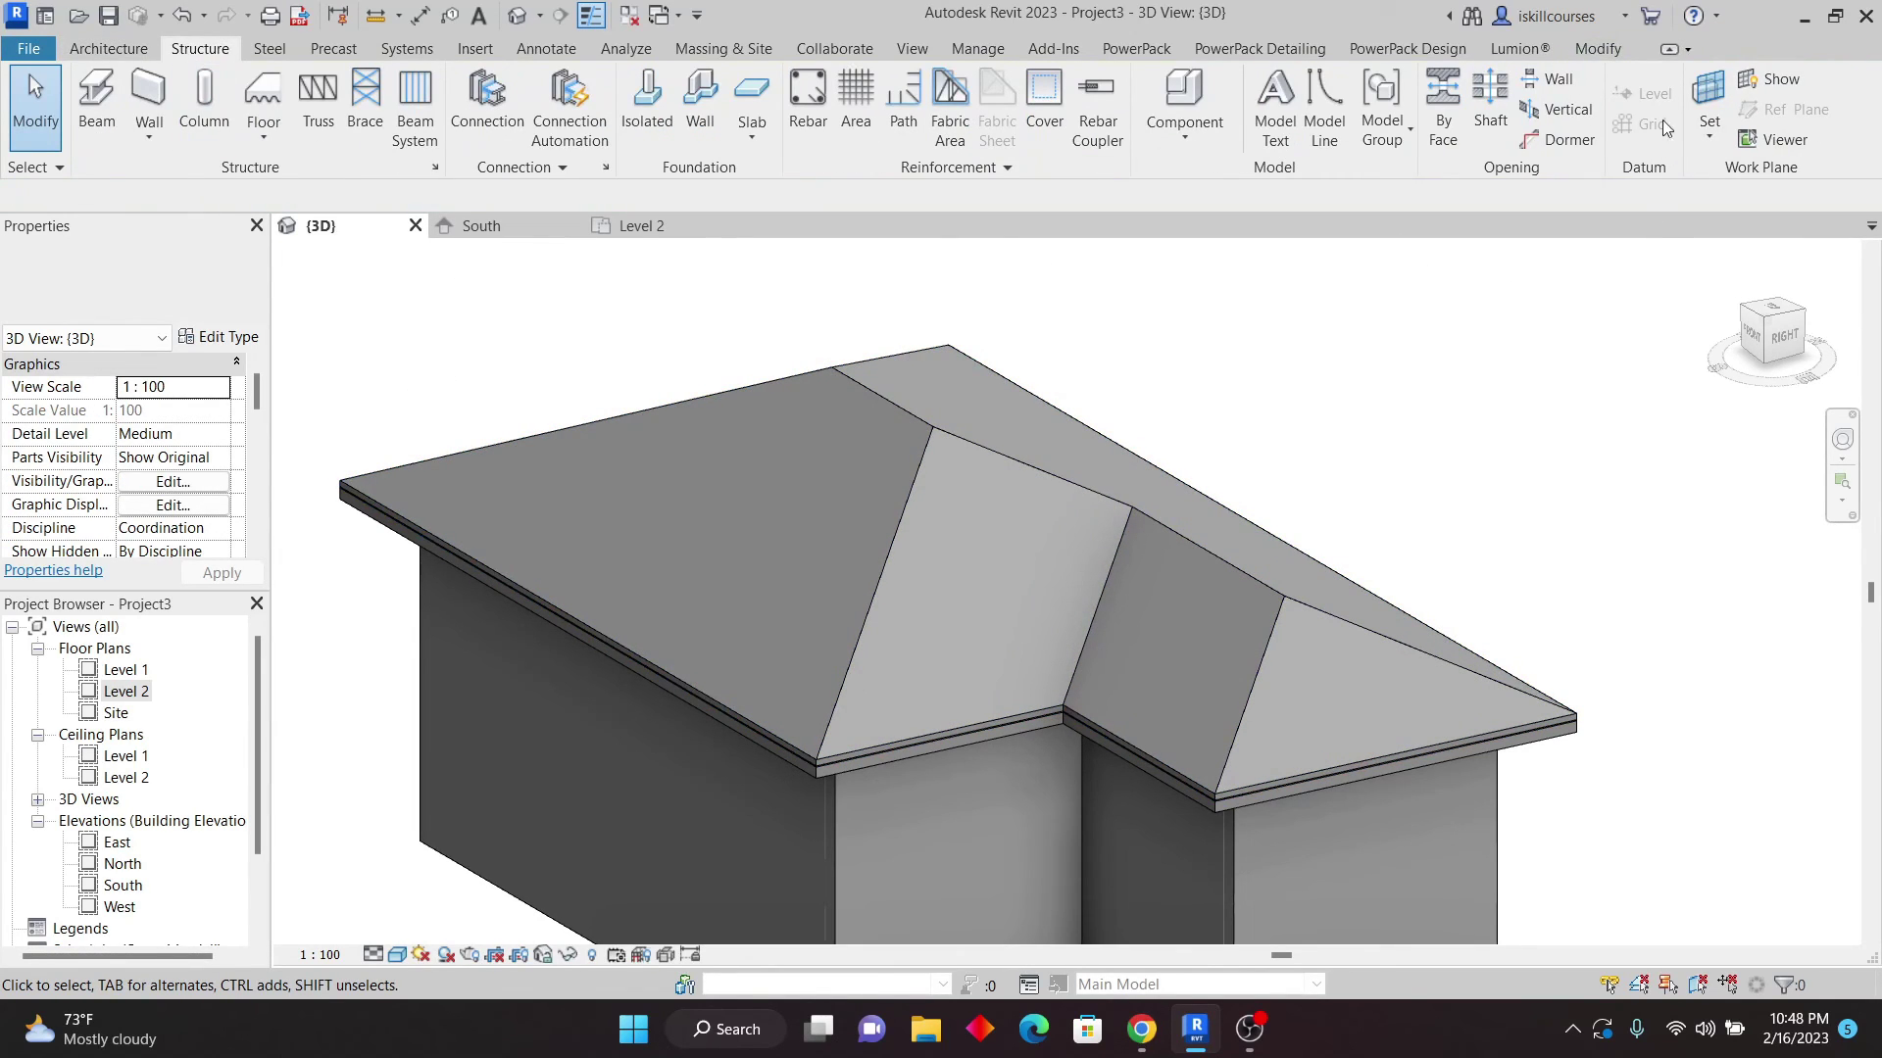
pyautogui.click(1553, 110)
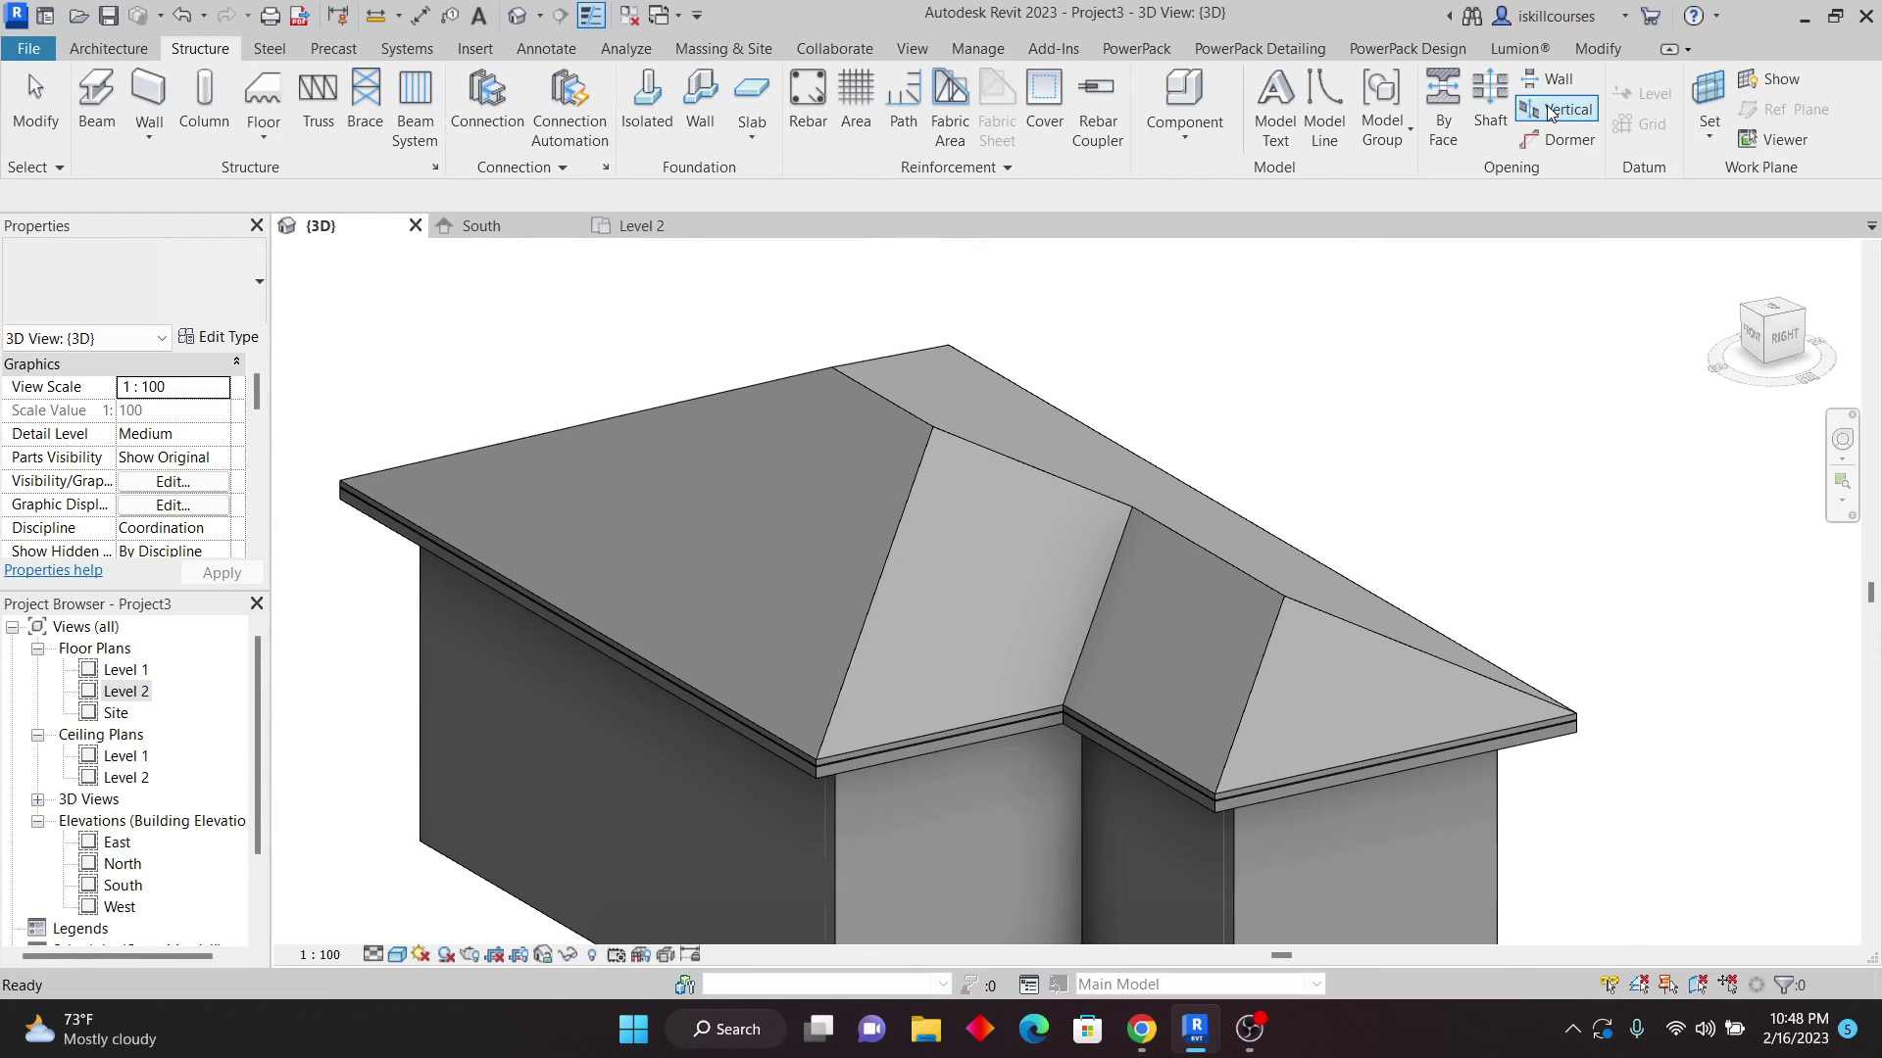
# - Pick the hip roof to cut, switch to the top view, and use Pick Lines
pyautogui.click(951, 385)
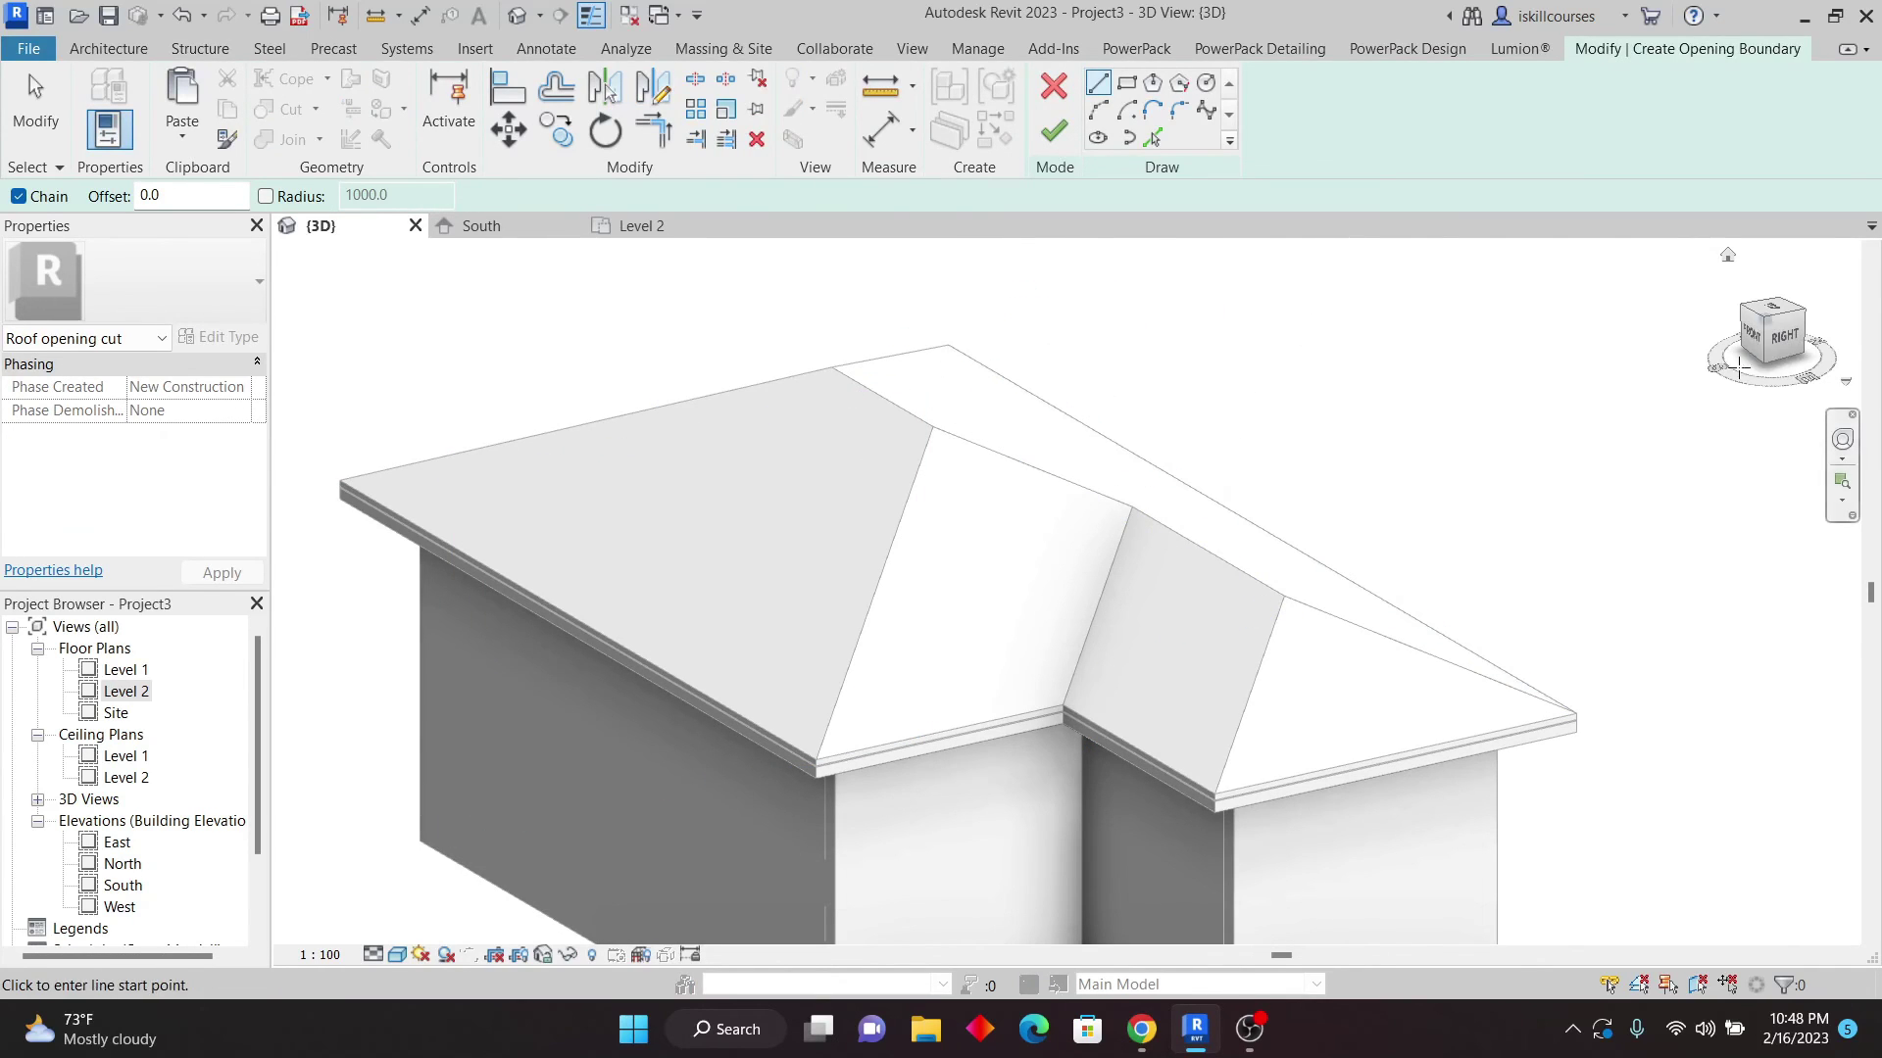
pyautogui.click(1768, 308)
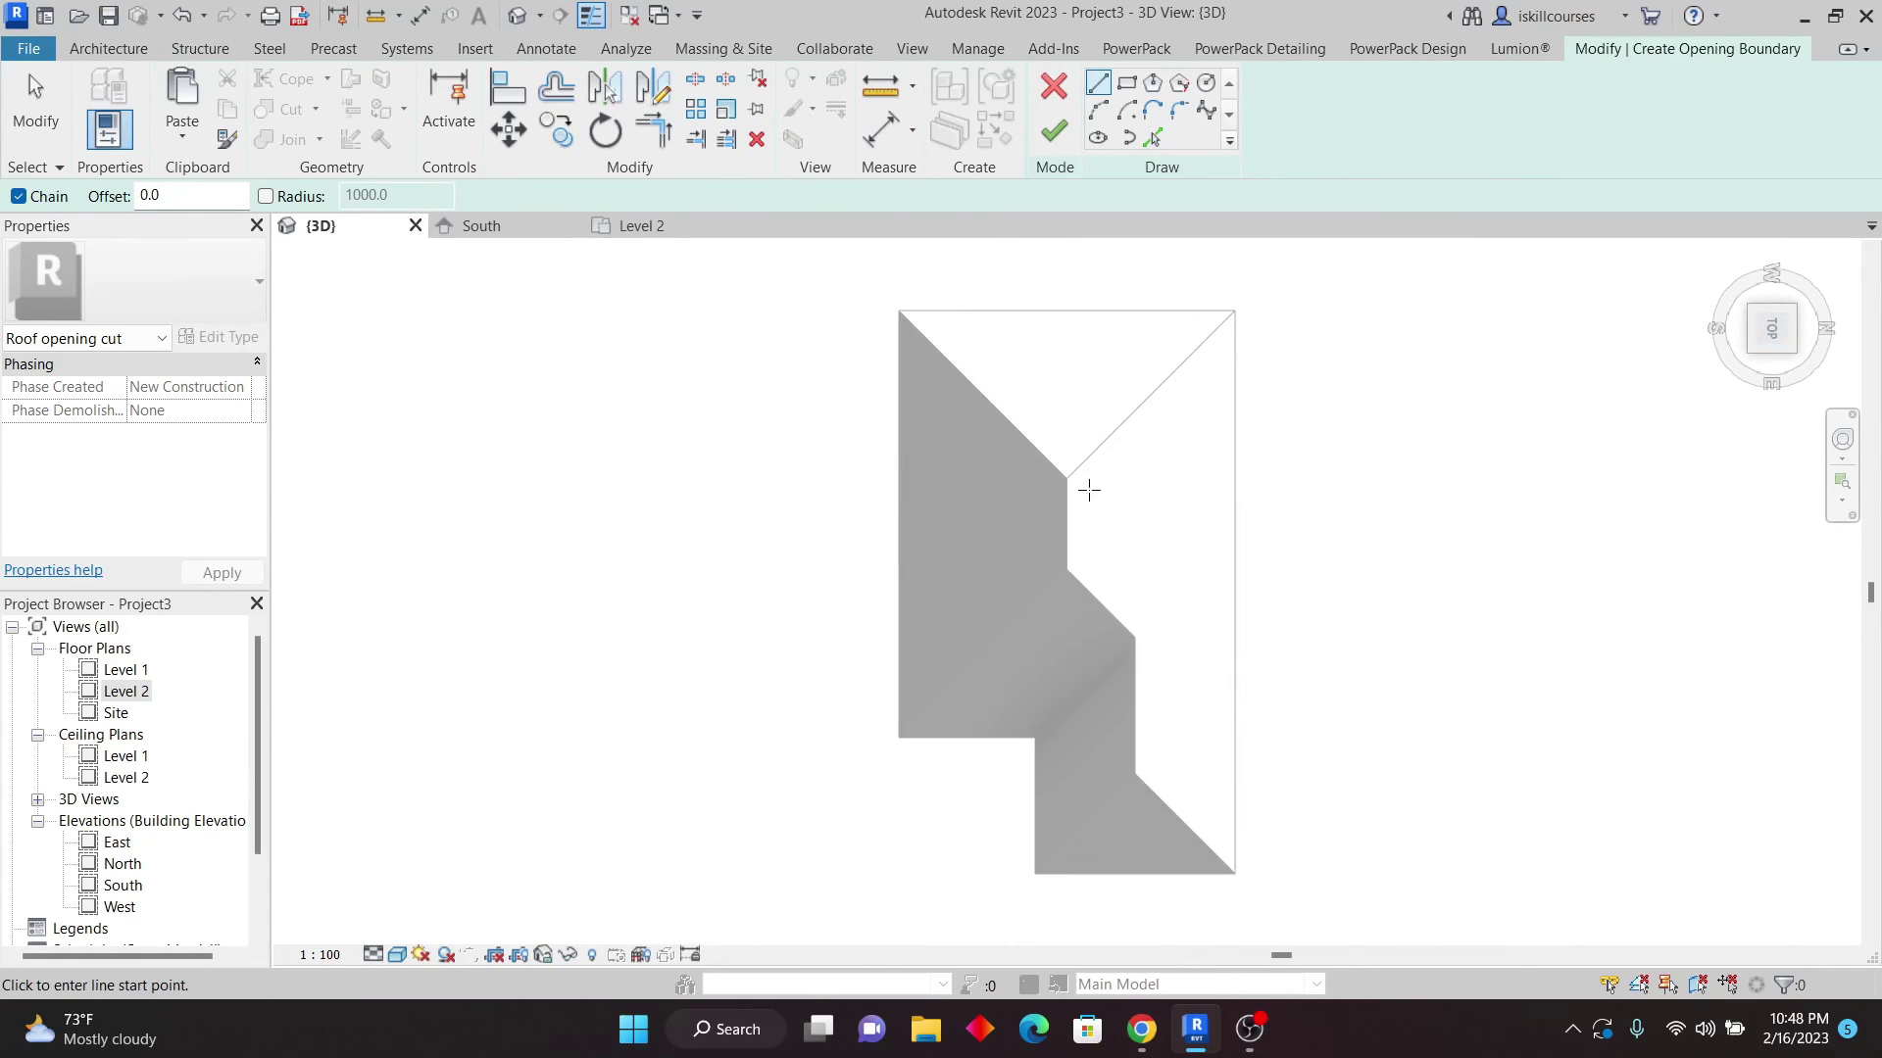
pyautogui.scroll(3, 1121, 407)
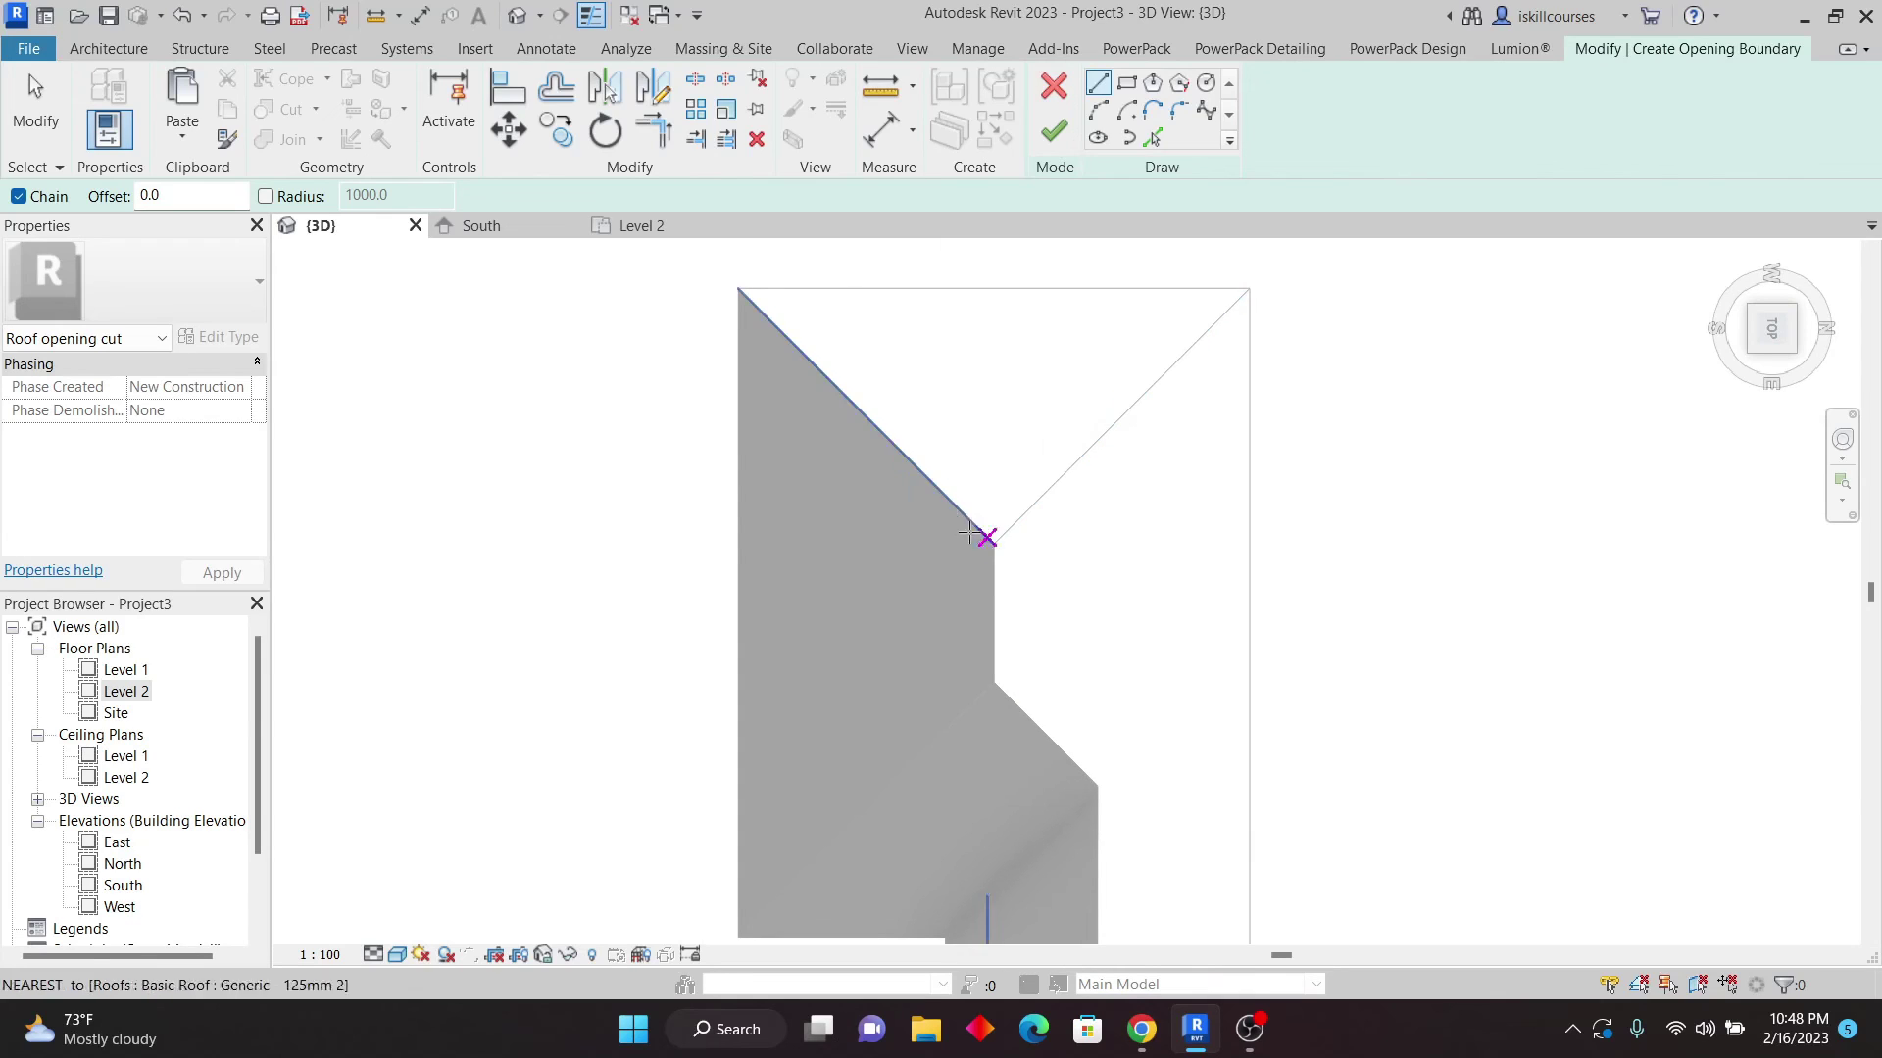
pyautogui.scroll(-1, 911, 538)
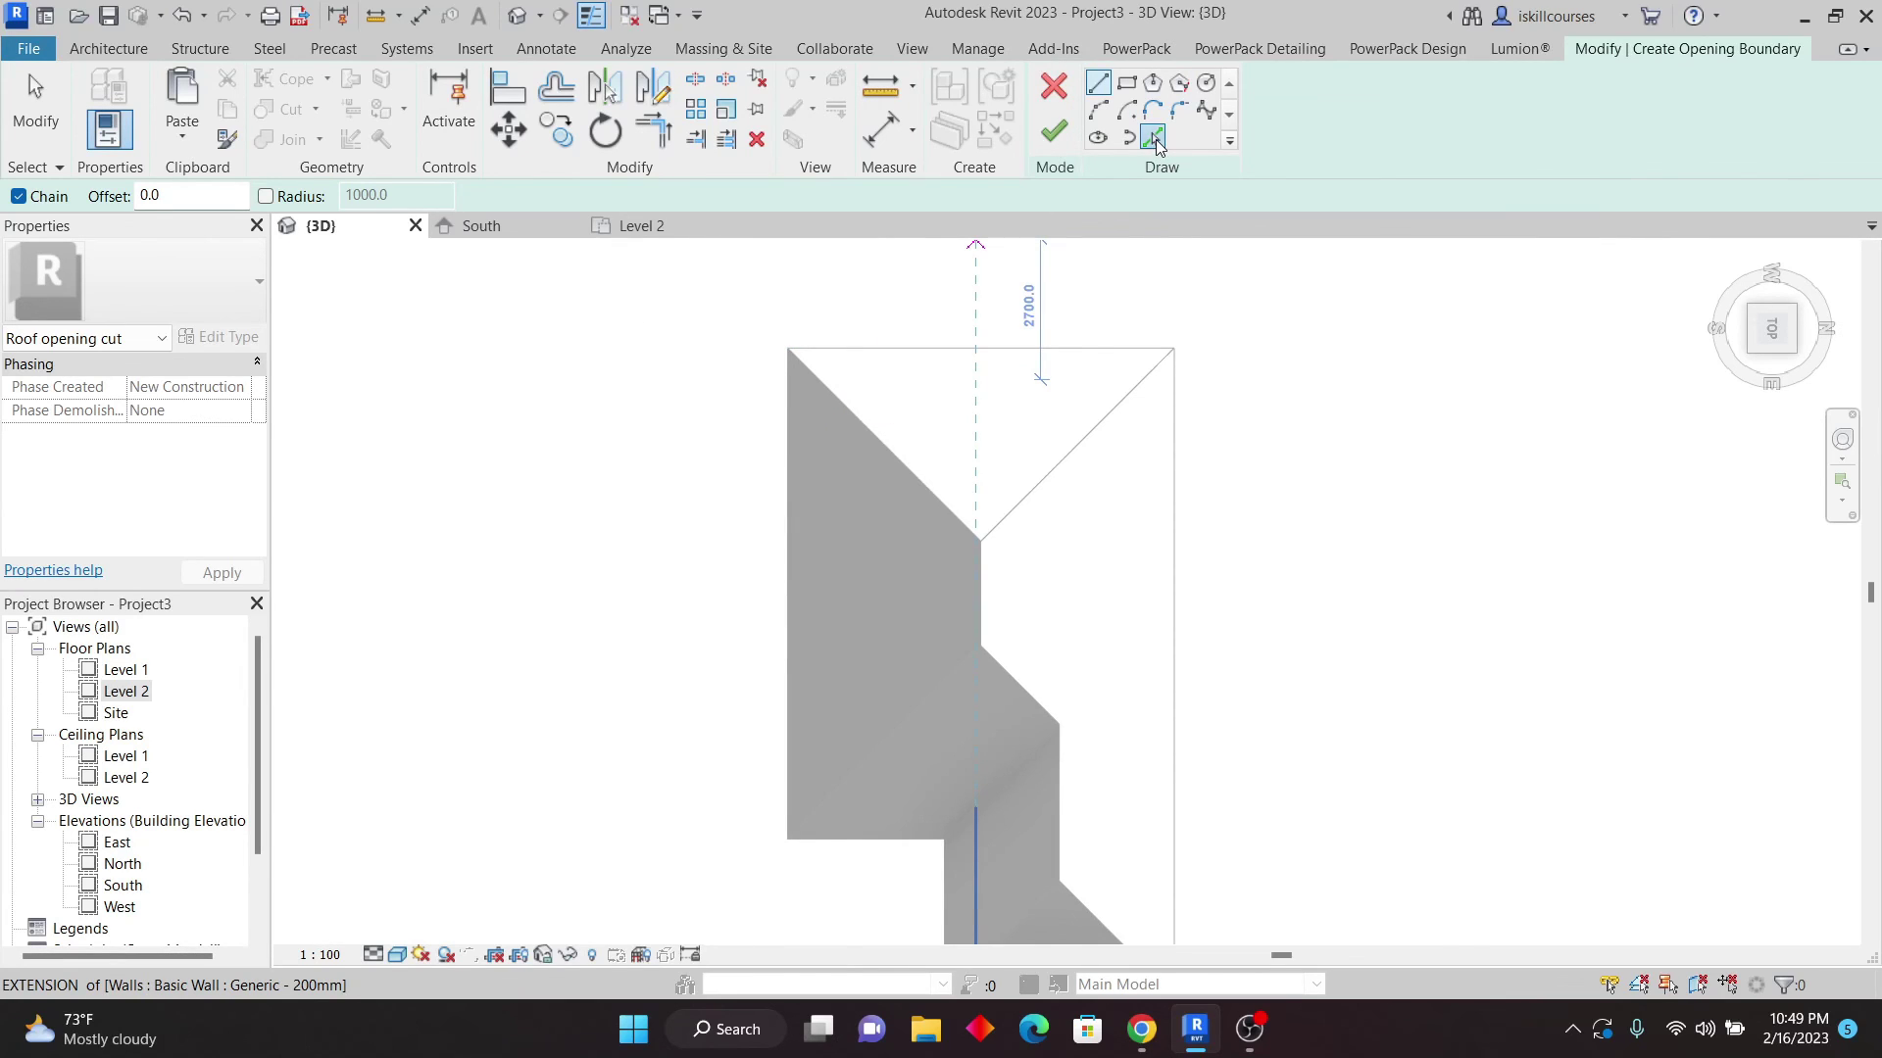
pyautogui.click(1155, 139)
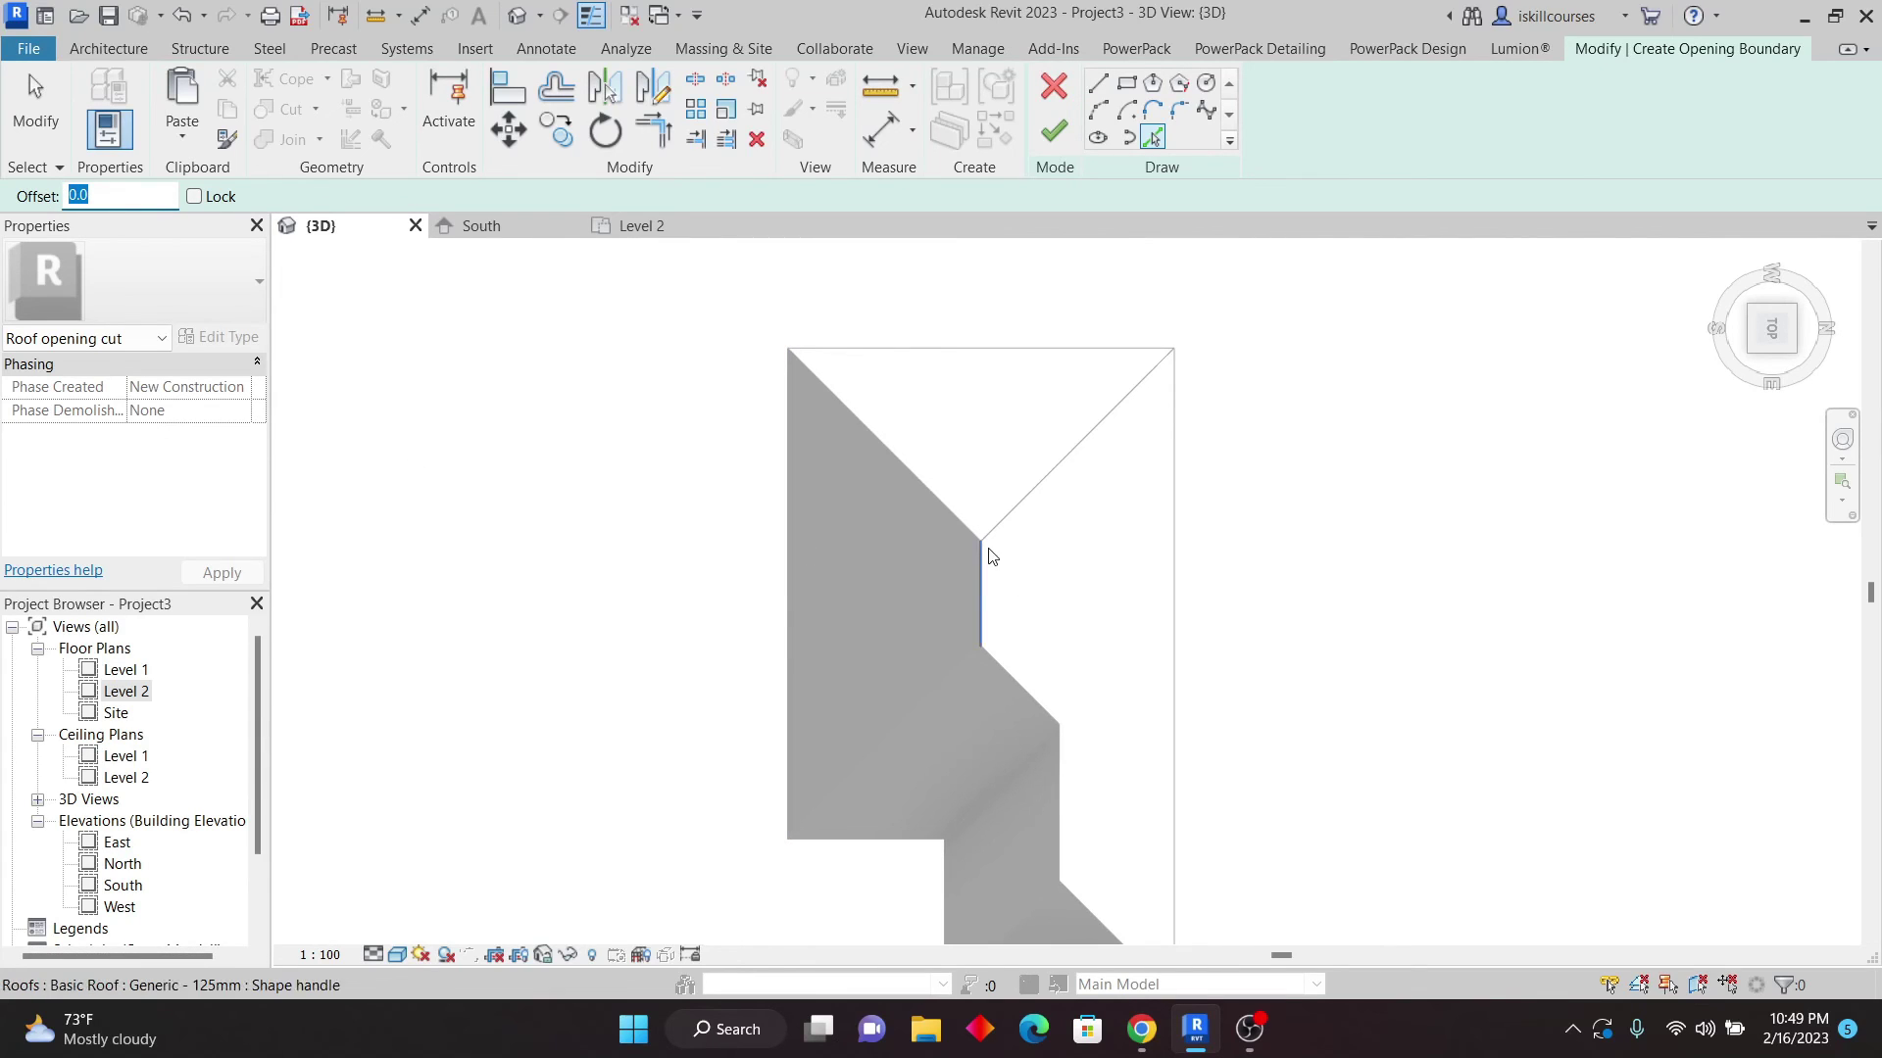
pyautogui.scroll(3, 971, 586)
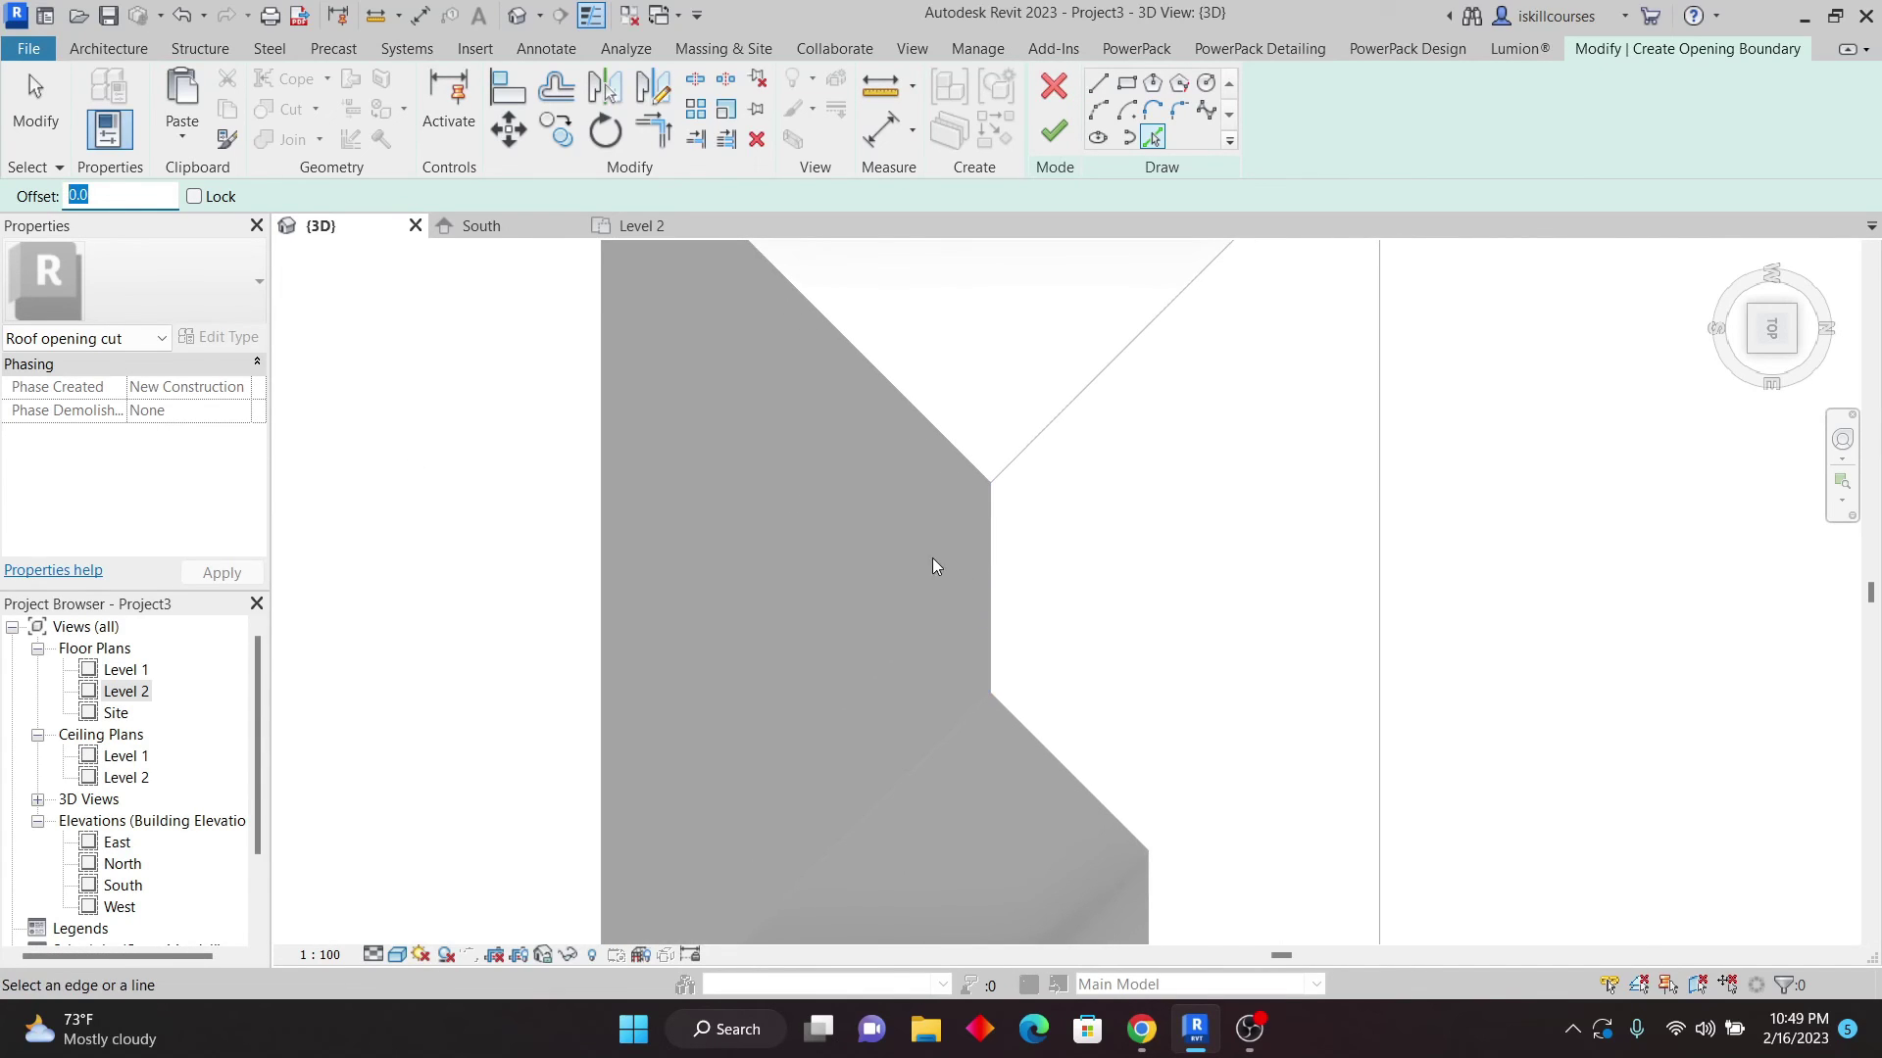
pyautogui.scroll(-1, 934, 524)
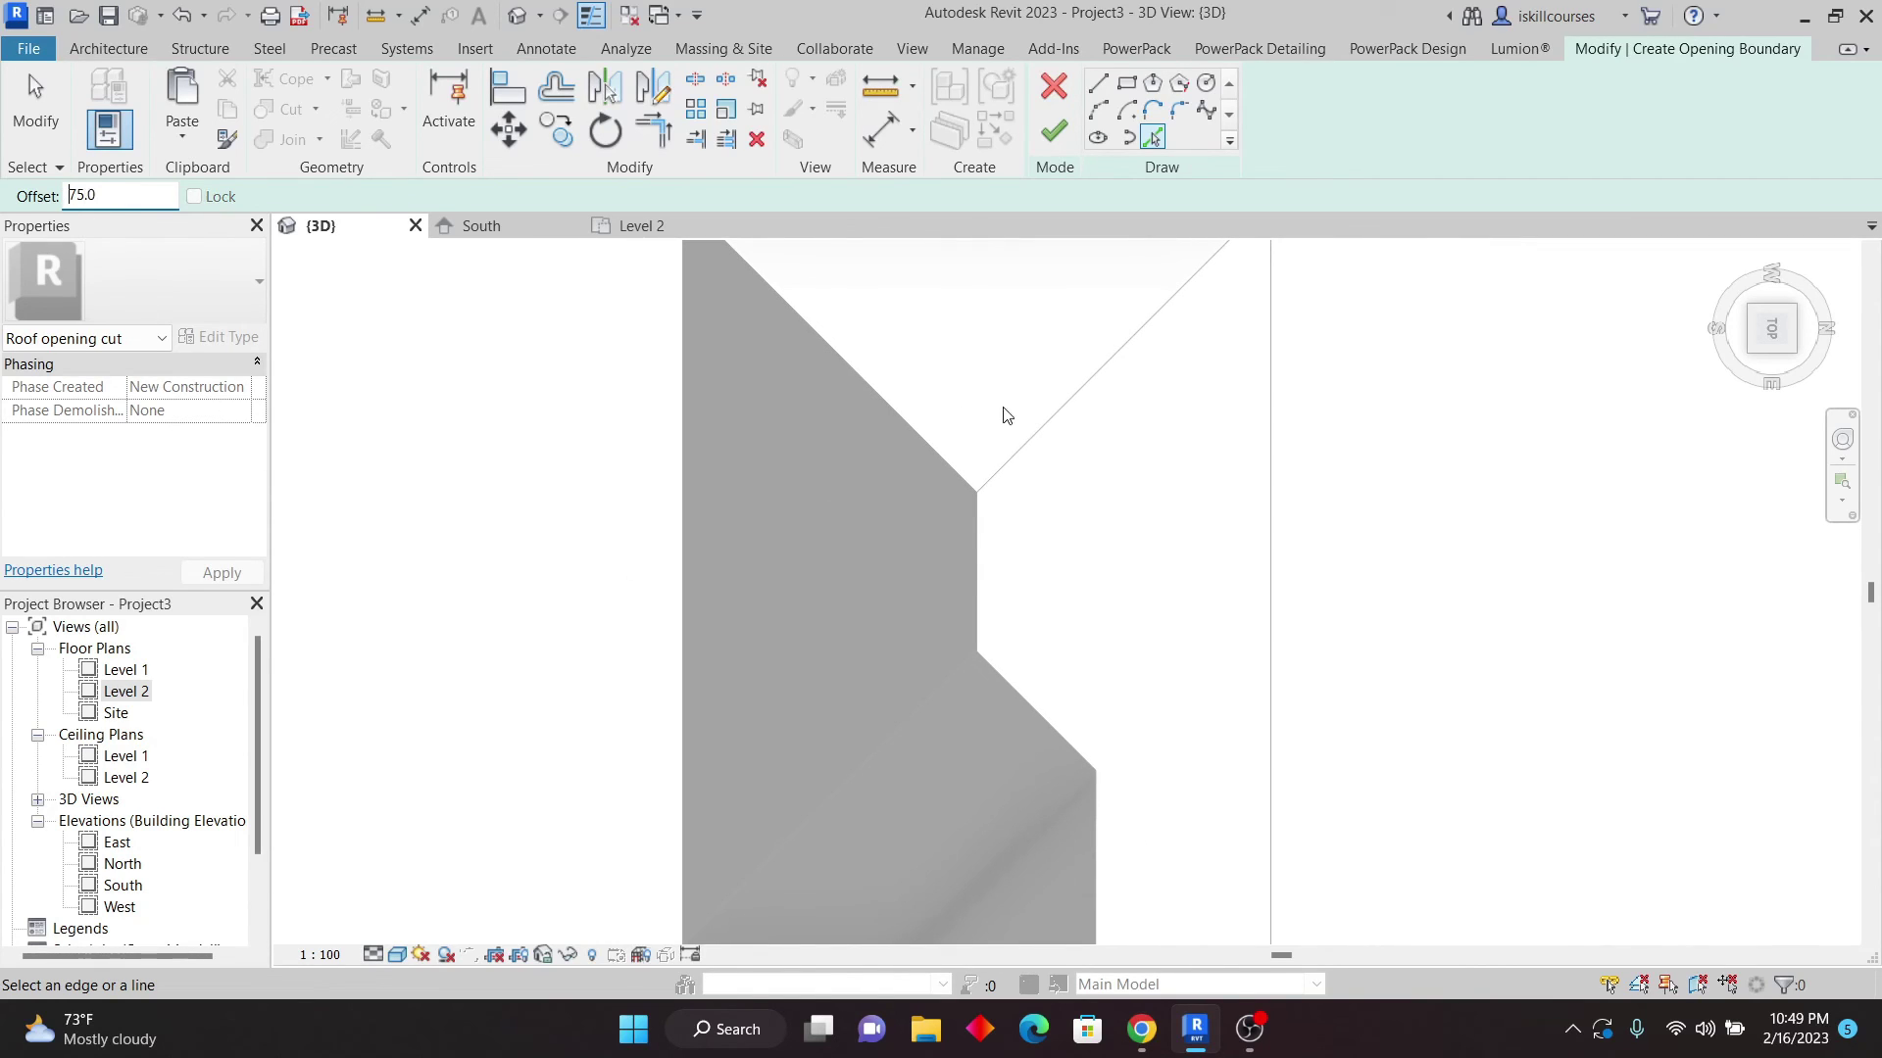
pyautogui.scroll(2, 954, 551)
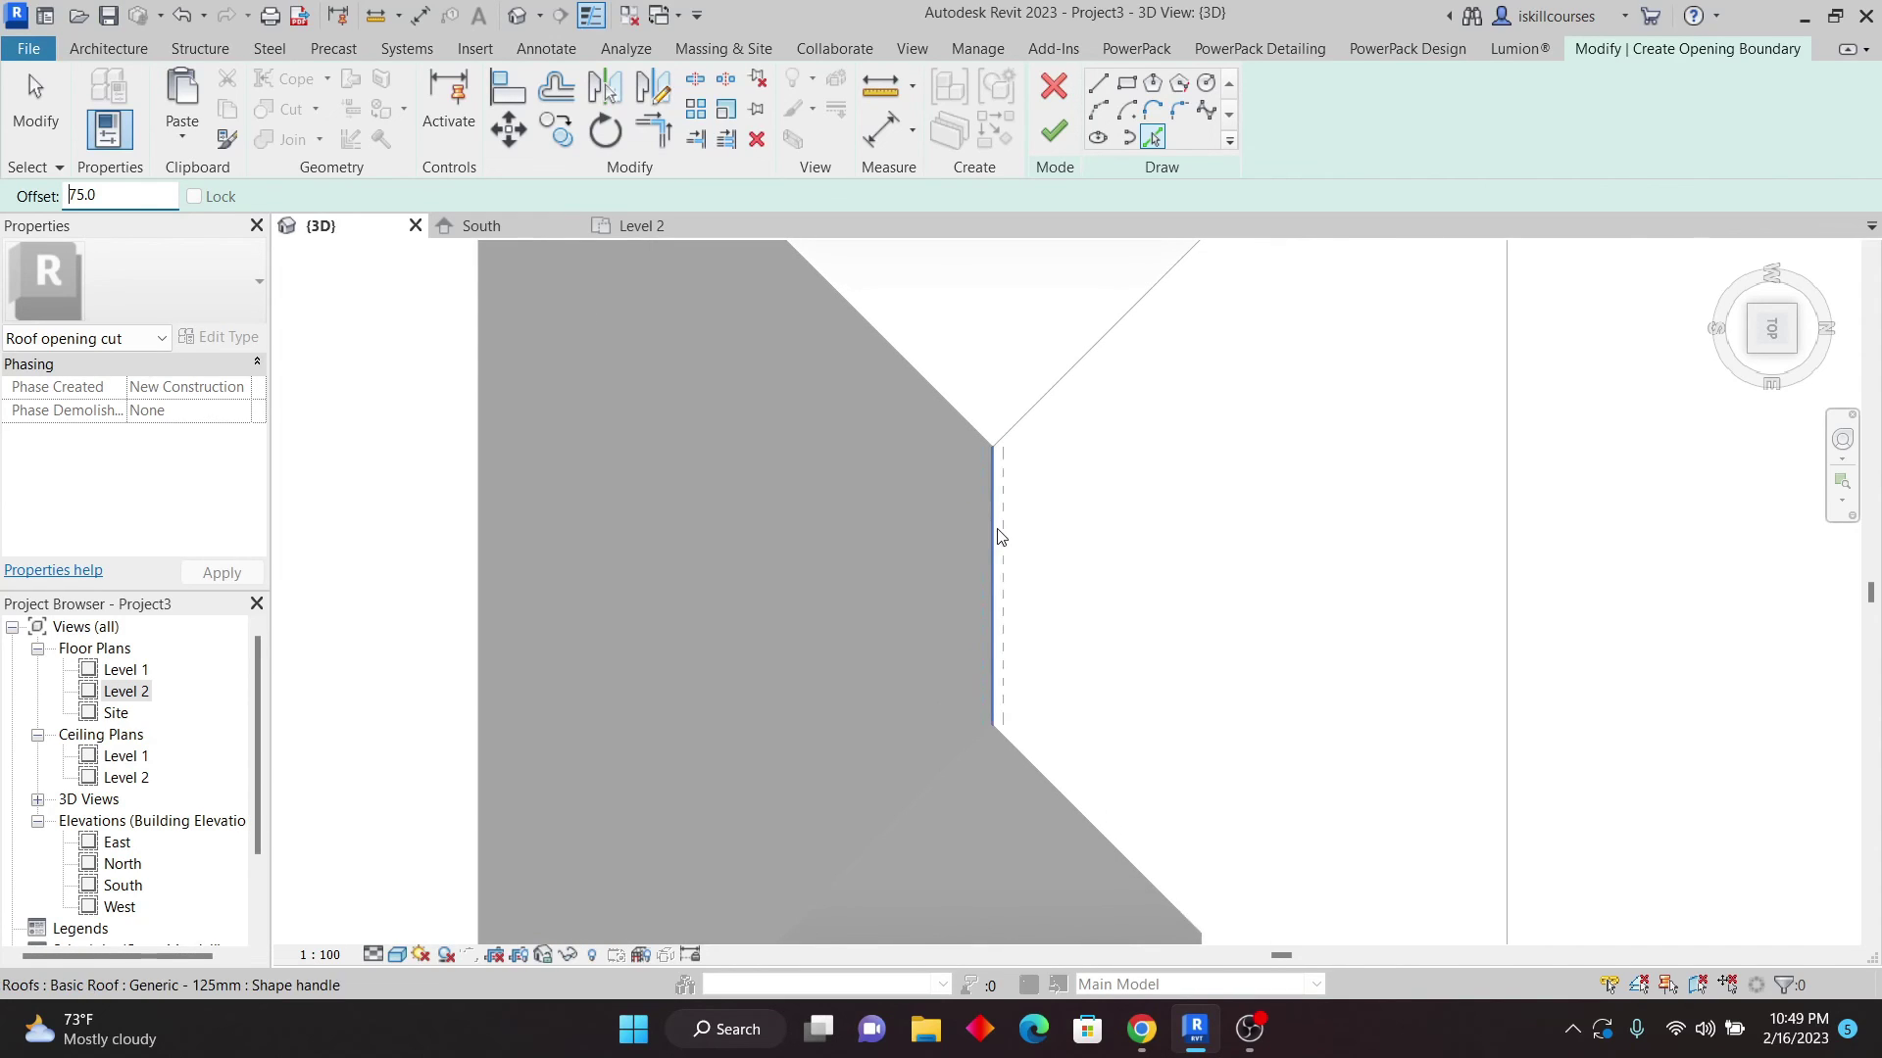
# - Trace the vertical, diagonal and lower-right roof edges as boundary lines offset 75
pyautogui.click(998, 535)
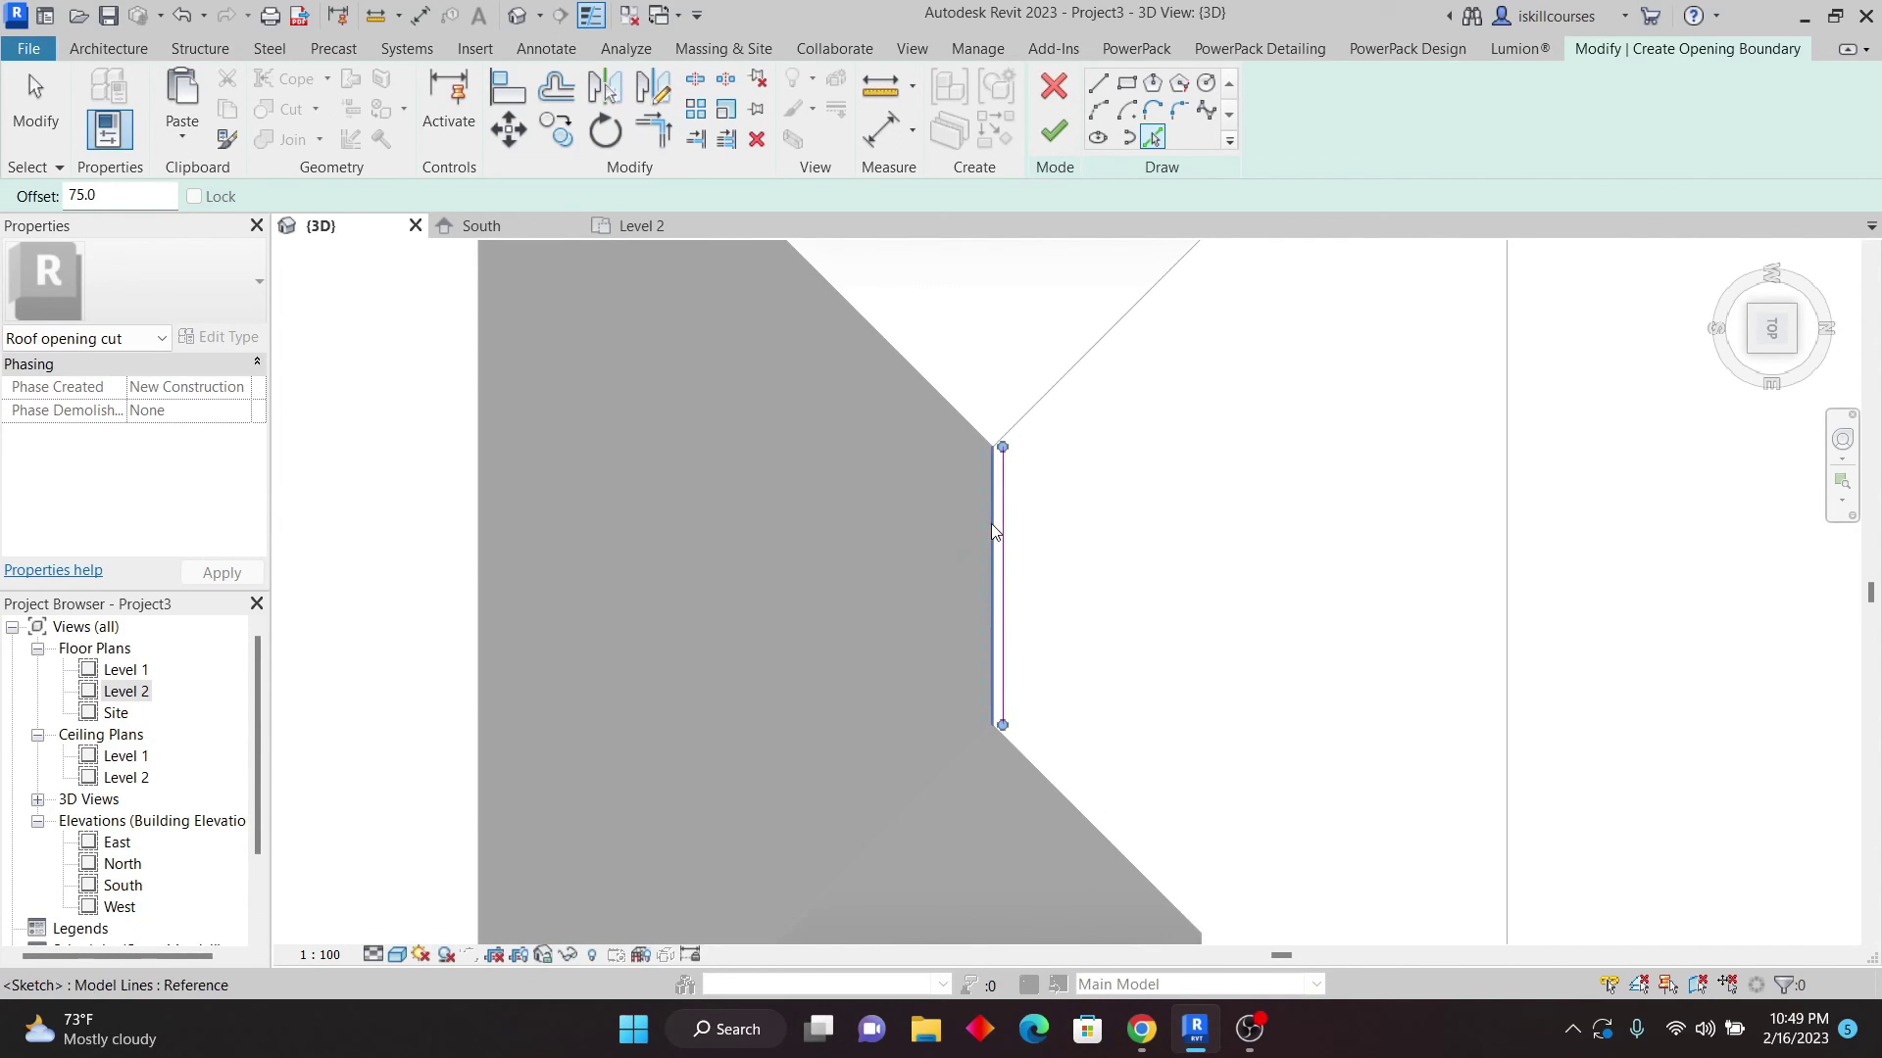
pyautogui.scroll(-1, 1041, 524)
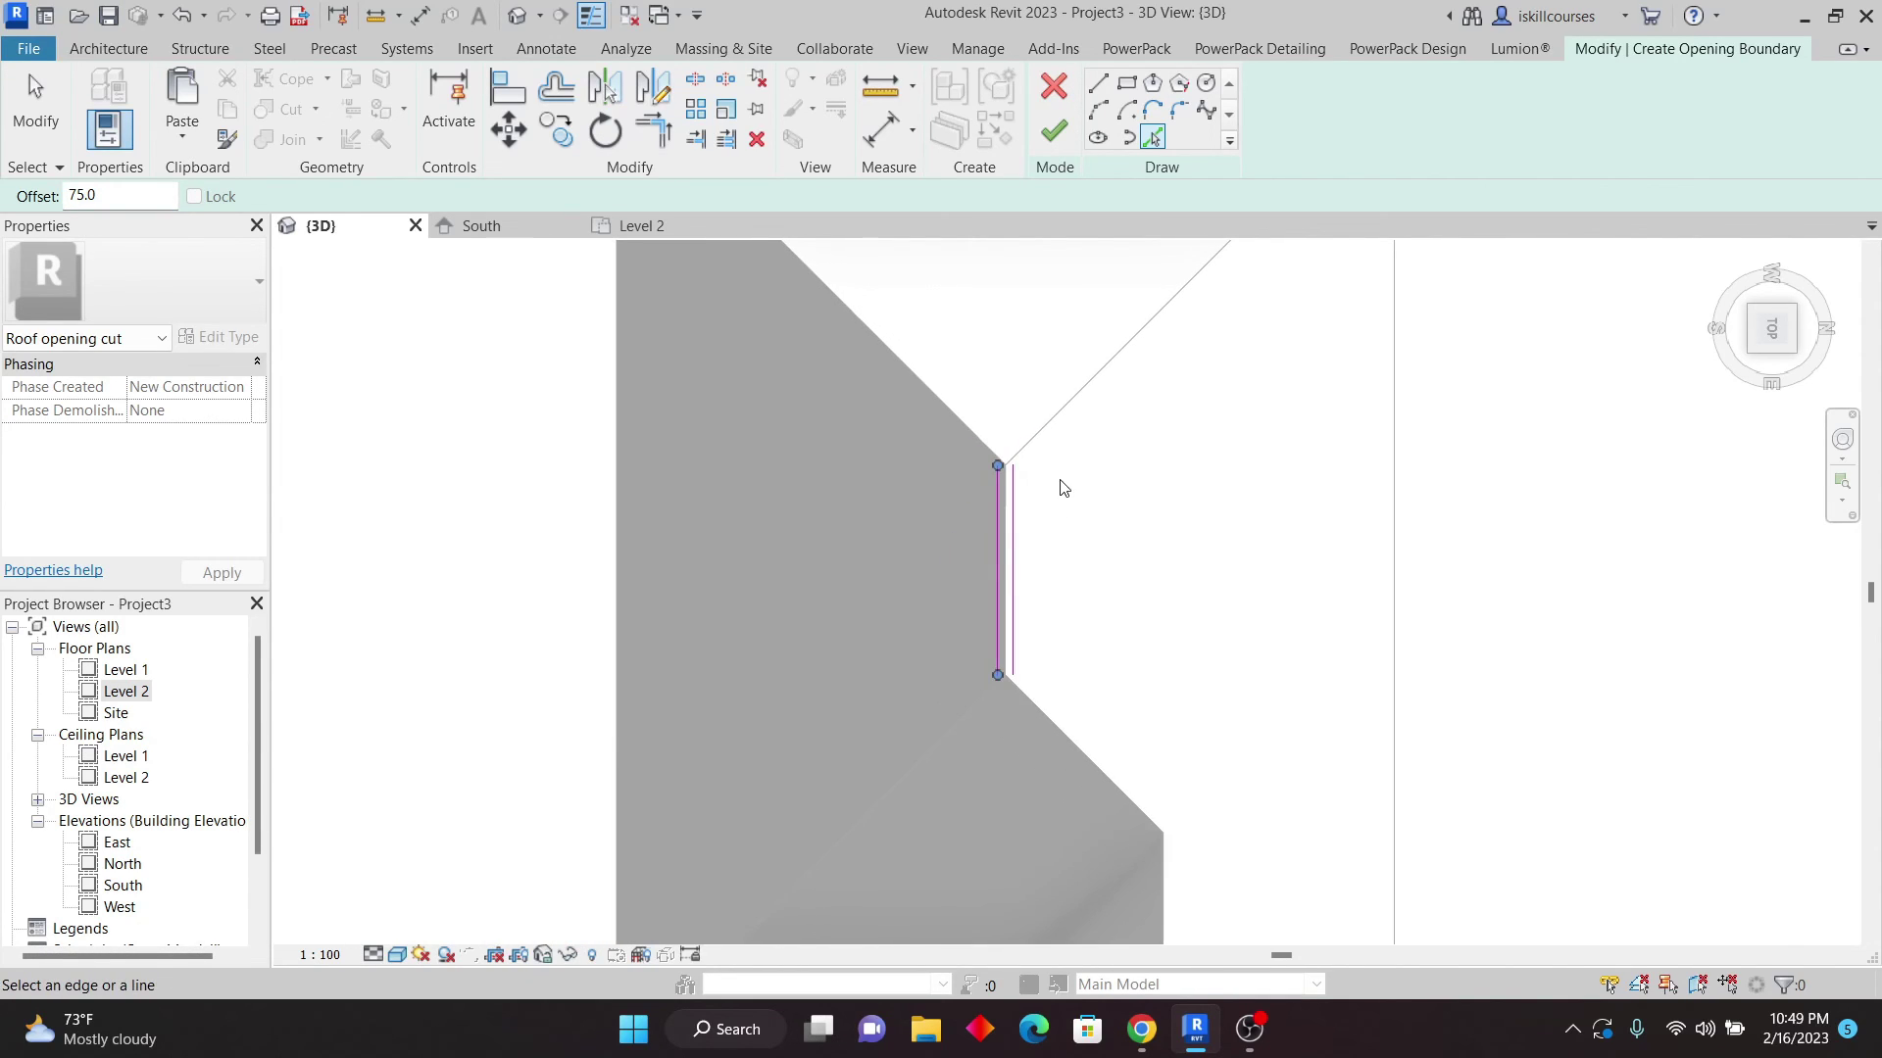
pyautogui.click(1056, 413)
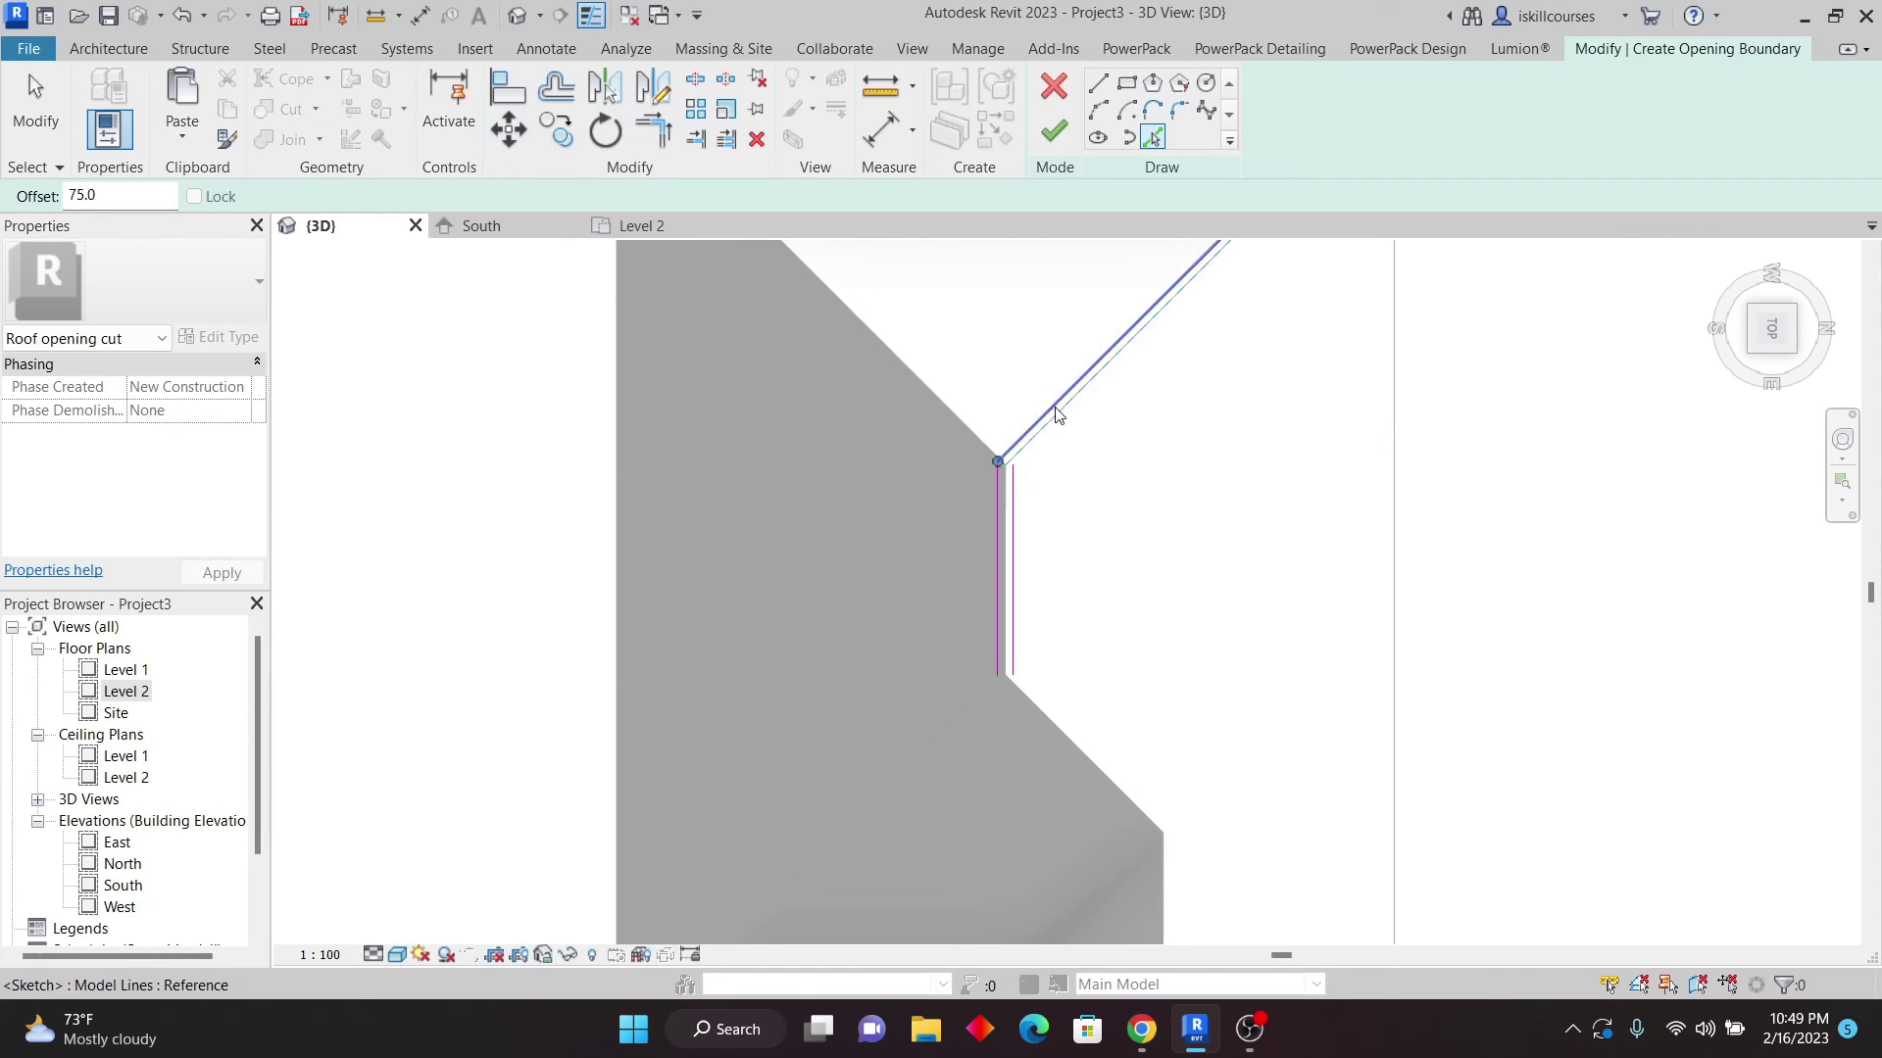
pyautogui.click(935, 387)
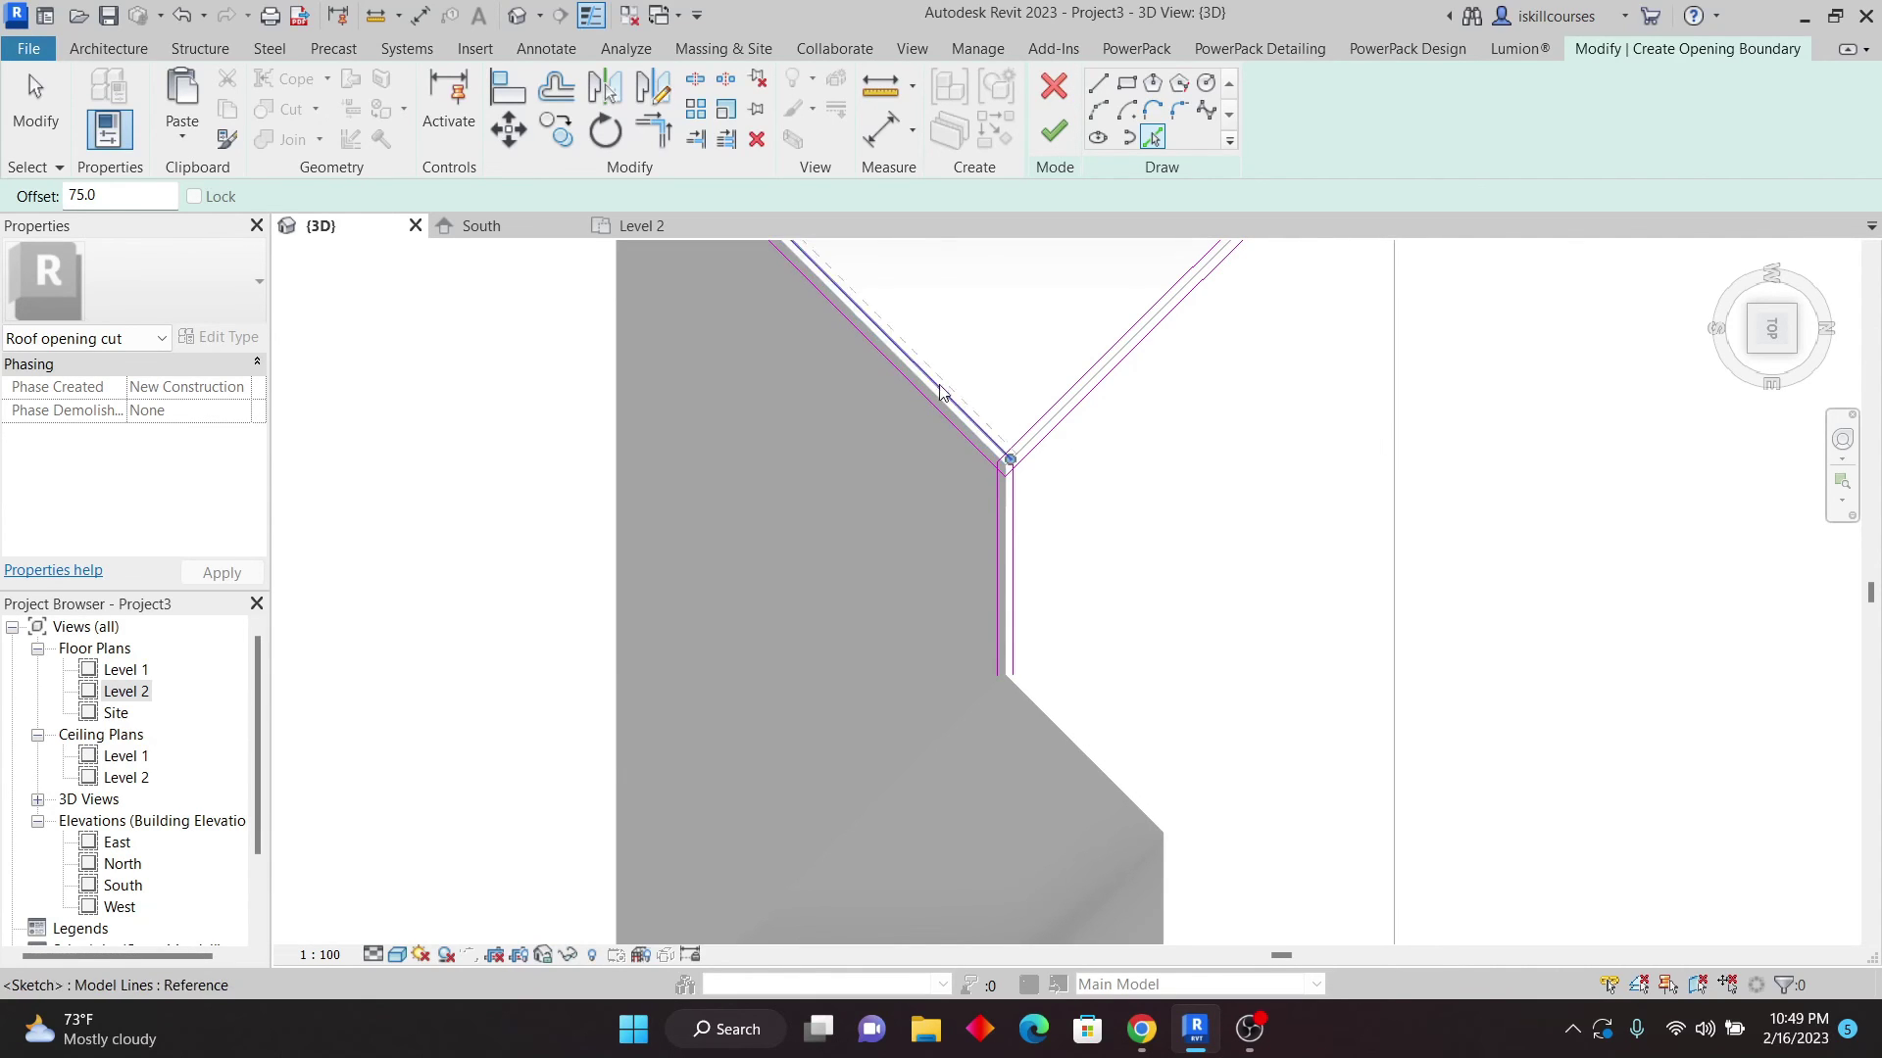
pyautogui.scroll(-2, 939, 390)
pyautogui.scroll(3, 1054, 588)
pyautogui.click(990, 572)
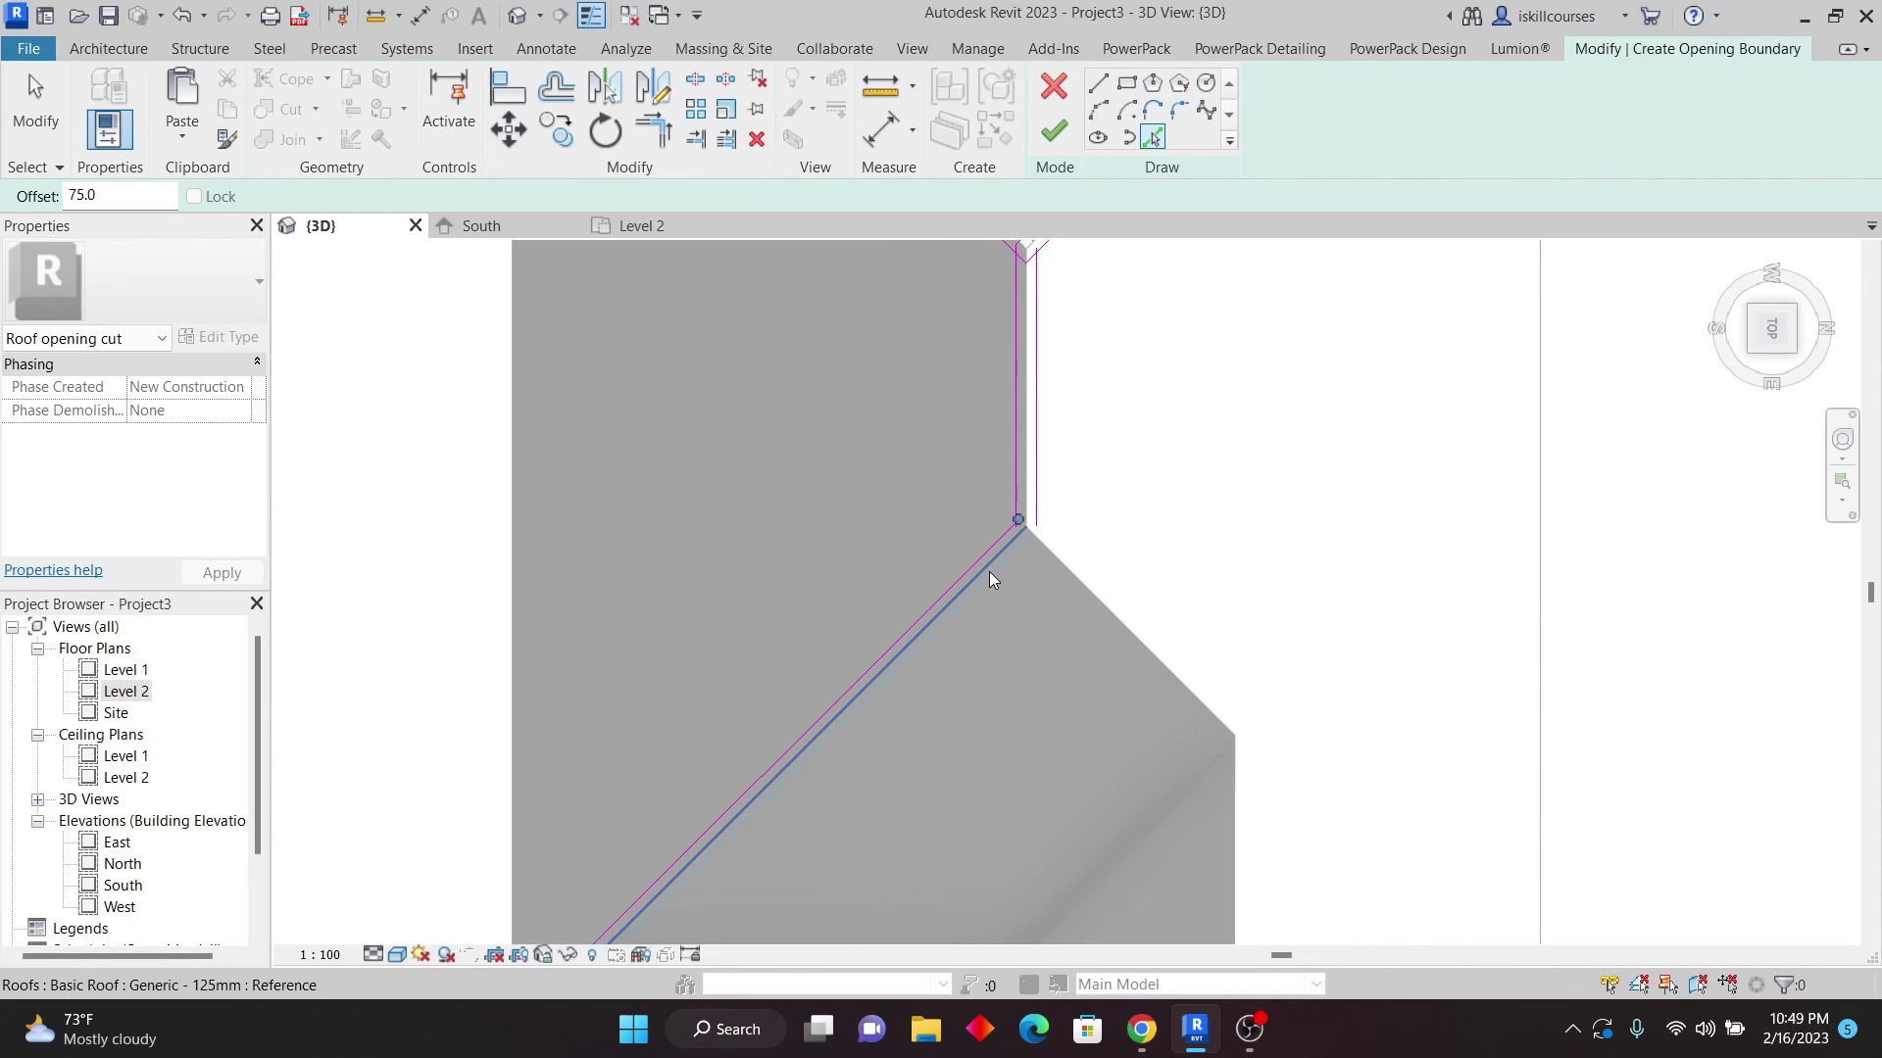
pyautogui.click(1100, 586)
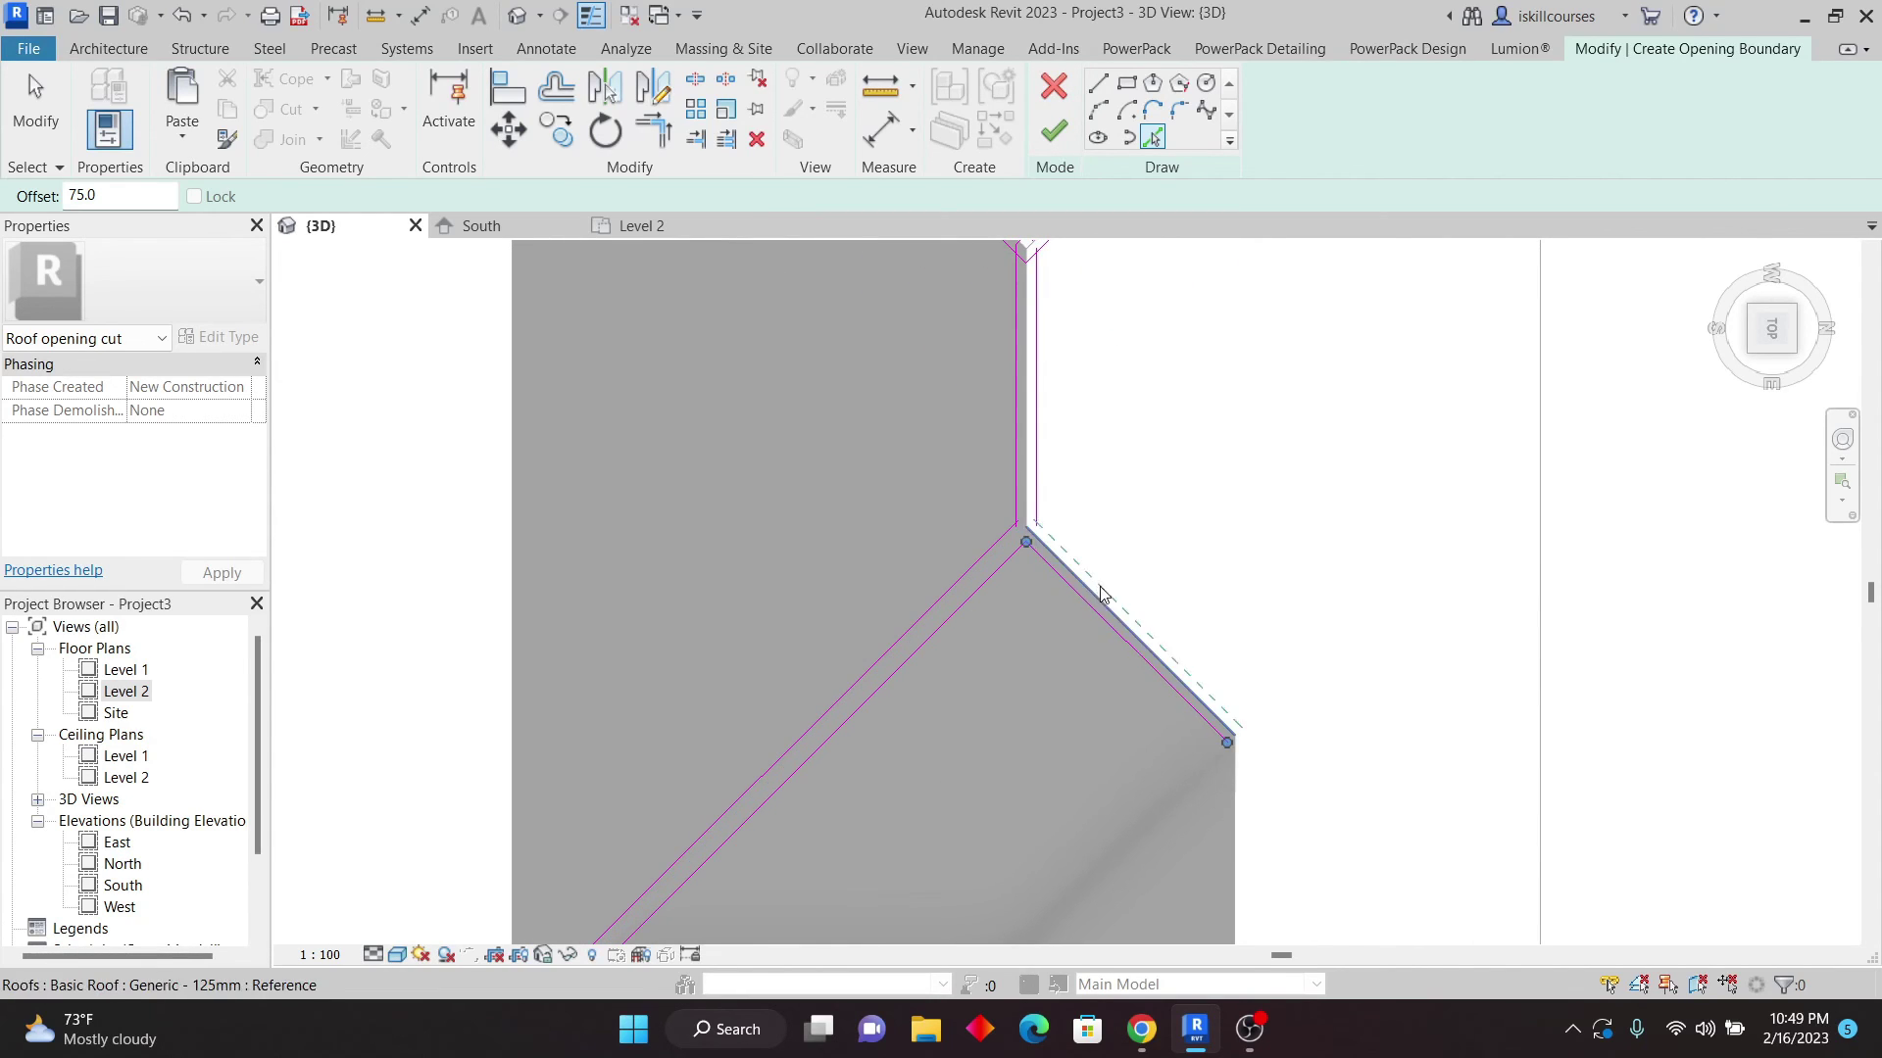
pyautogui.scroll(-2, 1095, 584)
pyautogui.scroll(4, 1180, 733)
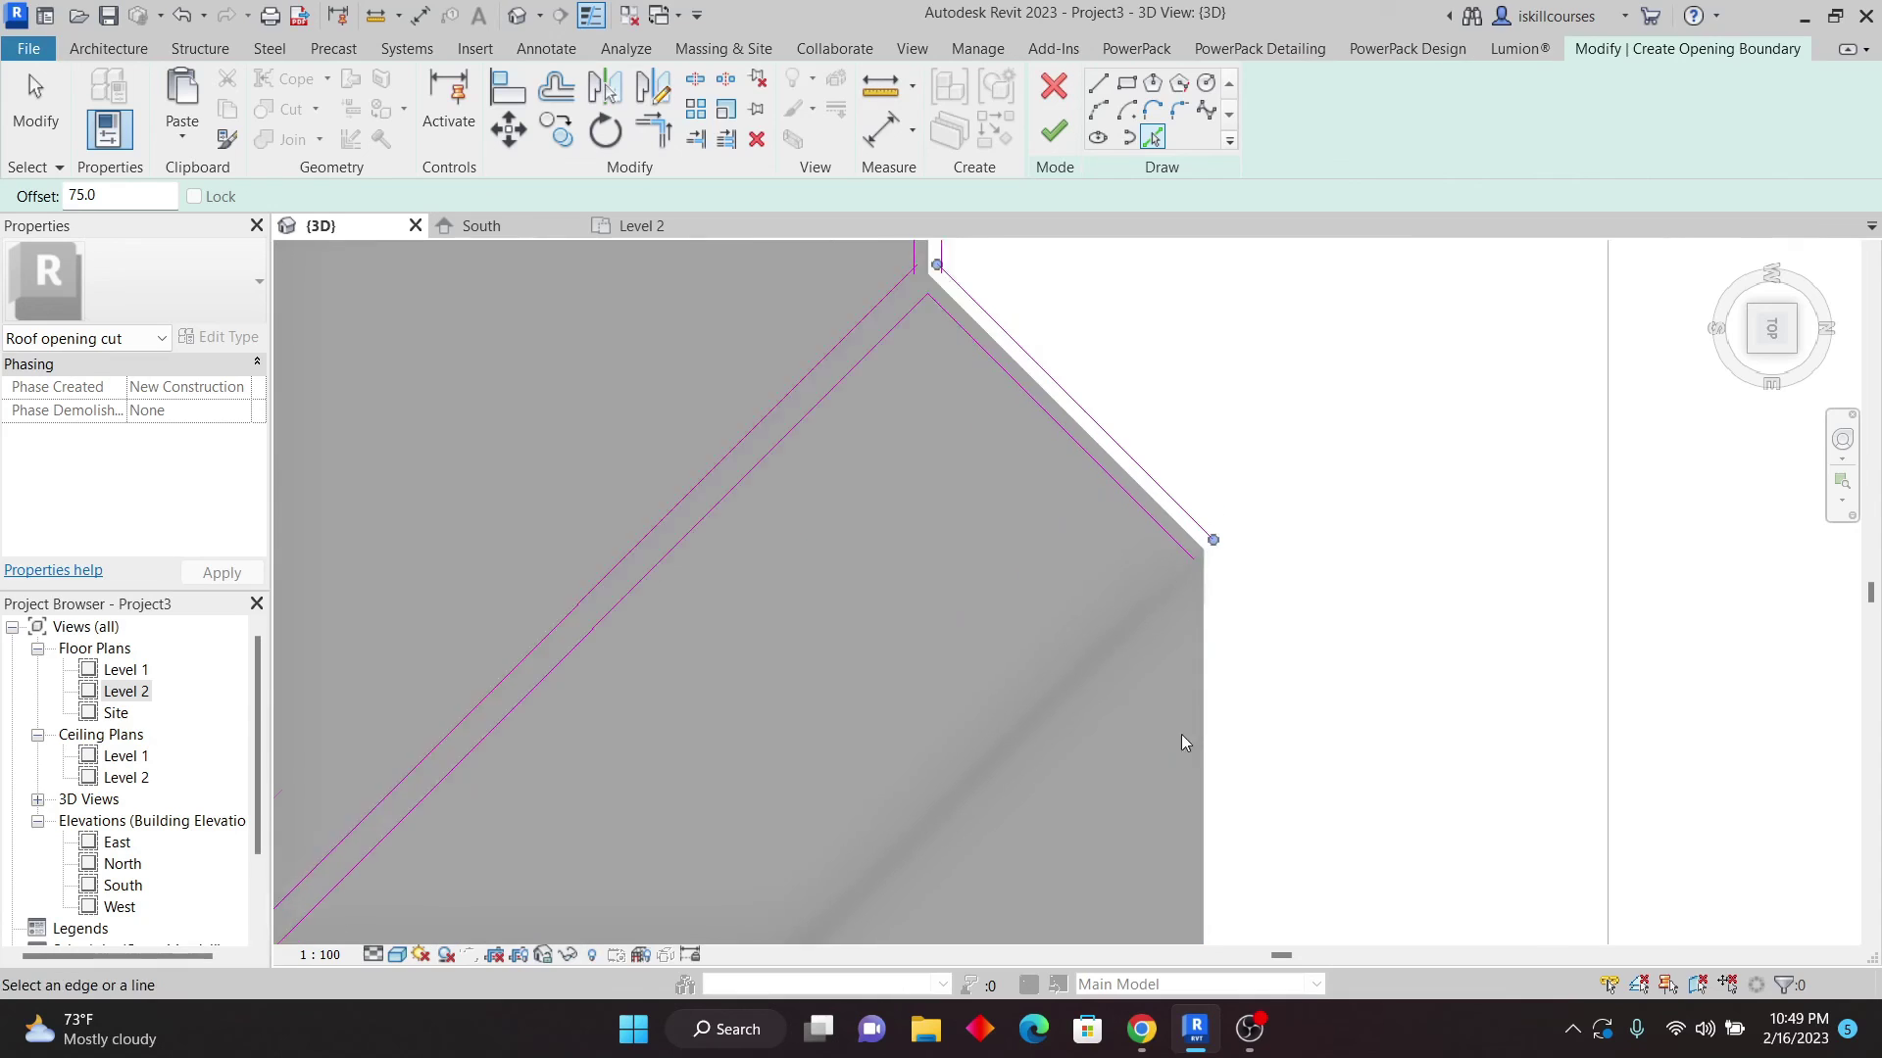
pyautogui.click(1114, 624)
pyautogui.scroll(2, 1110, 627)
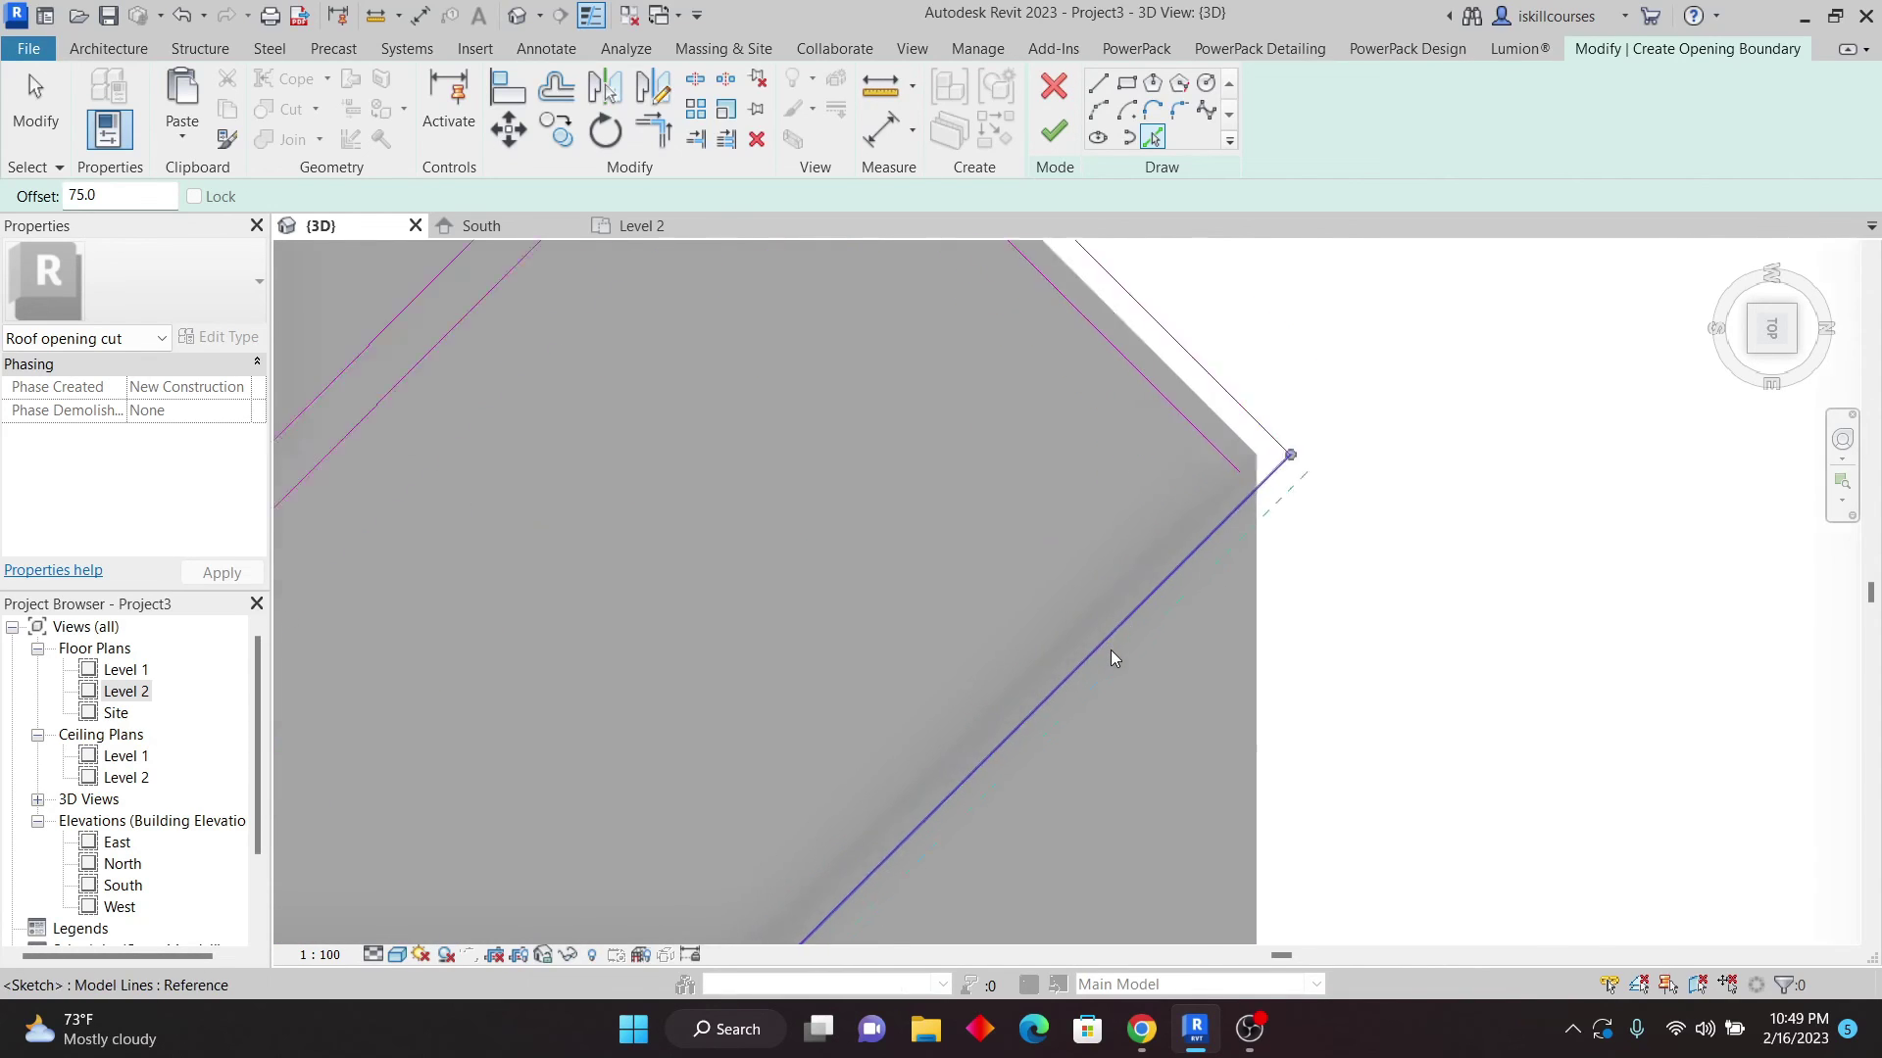
pyautogui.click(1111, 652)
# - Trace the right vertical, lower diagonal and remaining vertical edges at offset 75
pyautogui.scroll(-2, 1067, 584)
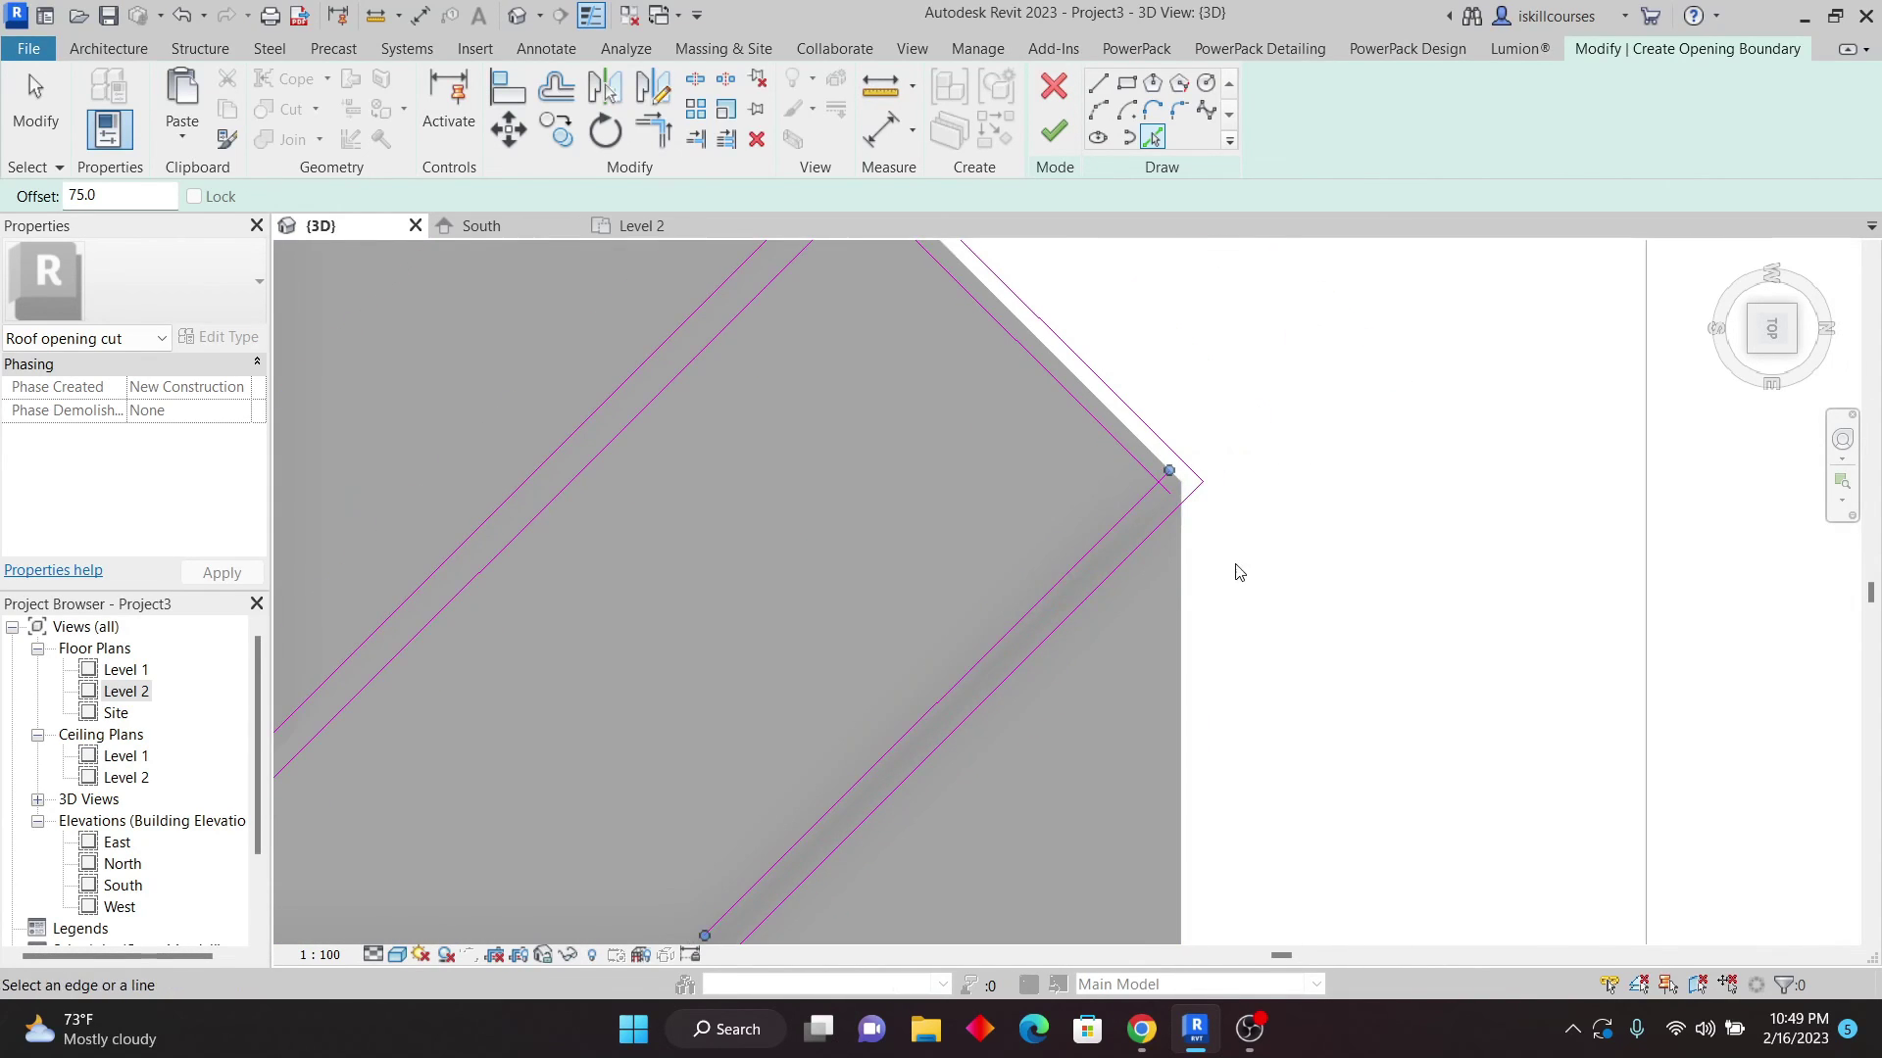
pyautogui.click(1174, 596)
pyautogui.scroll(-2, 1178, 592)
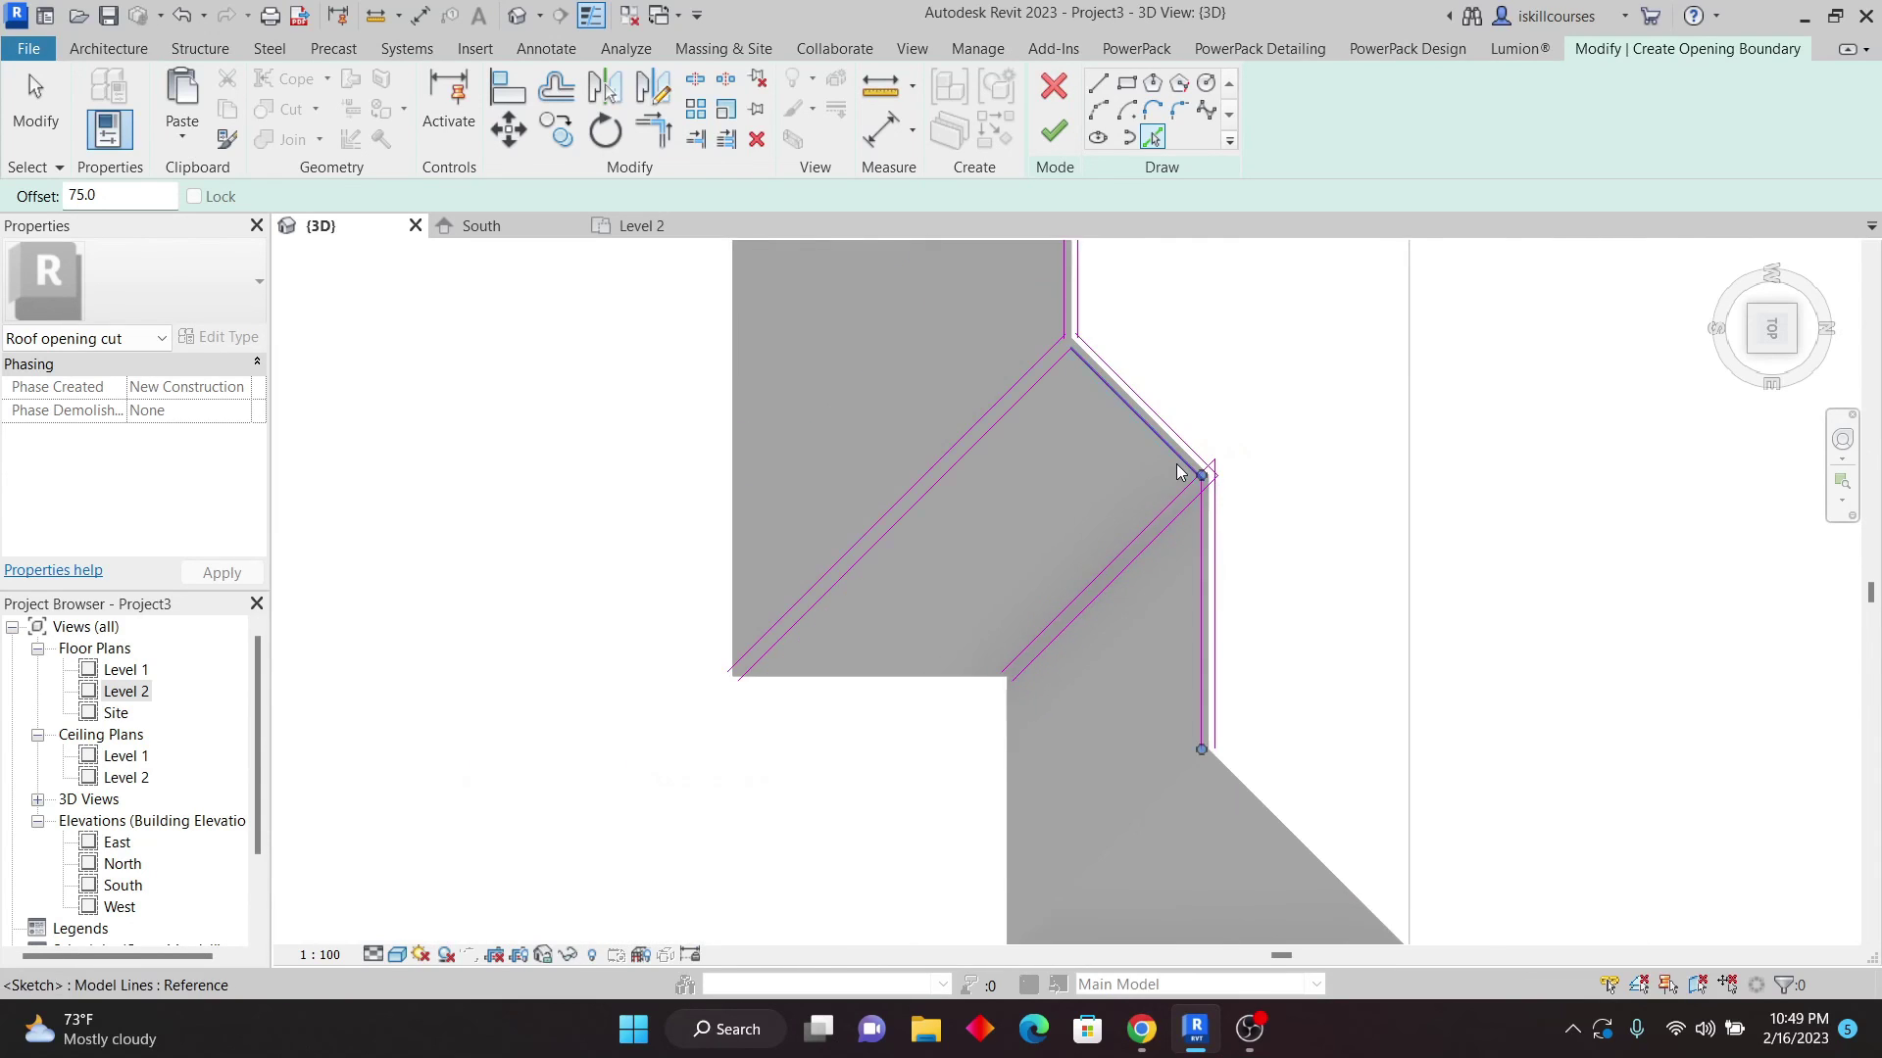
pyautogui.scroll(3, 1232, 656)
pyautogui.click(1199, 654)
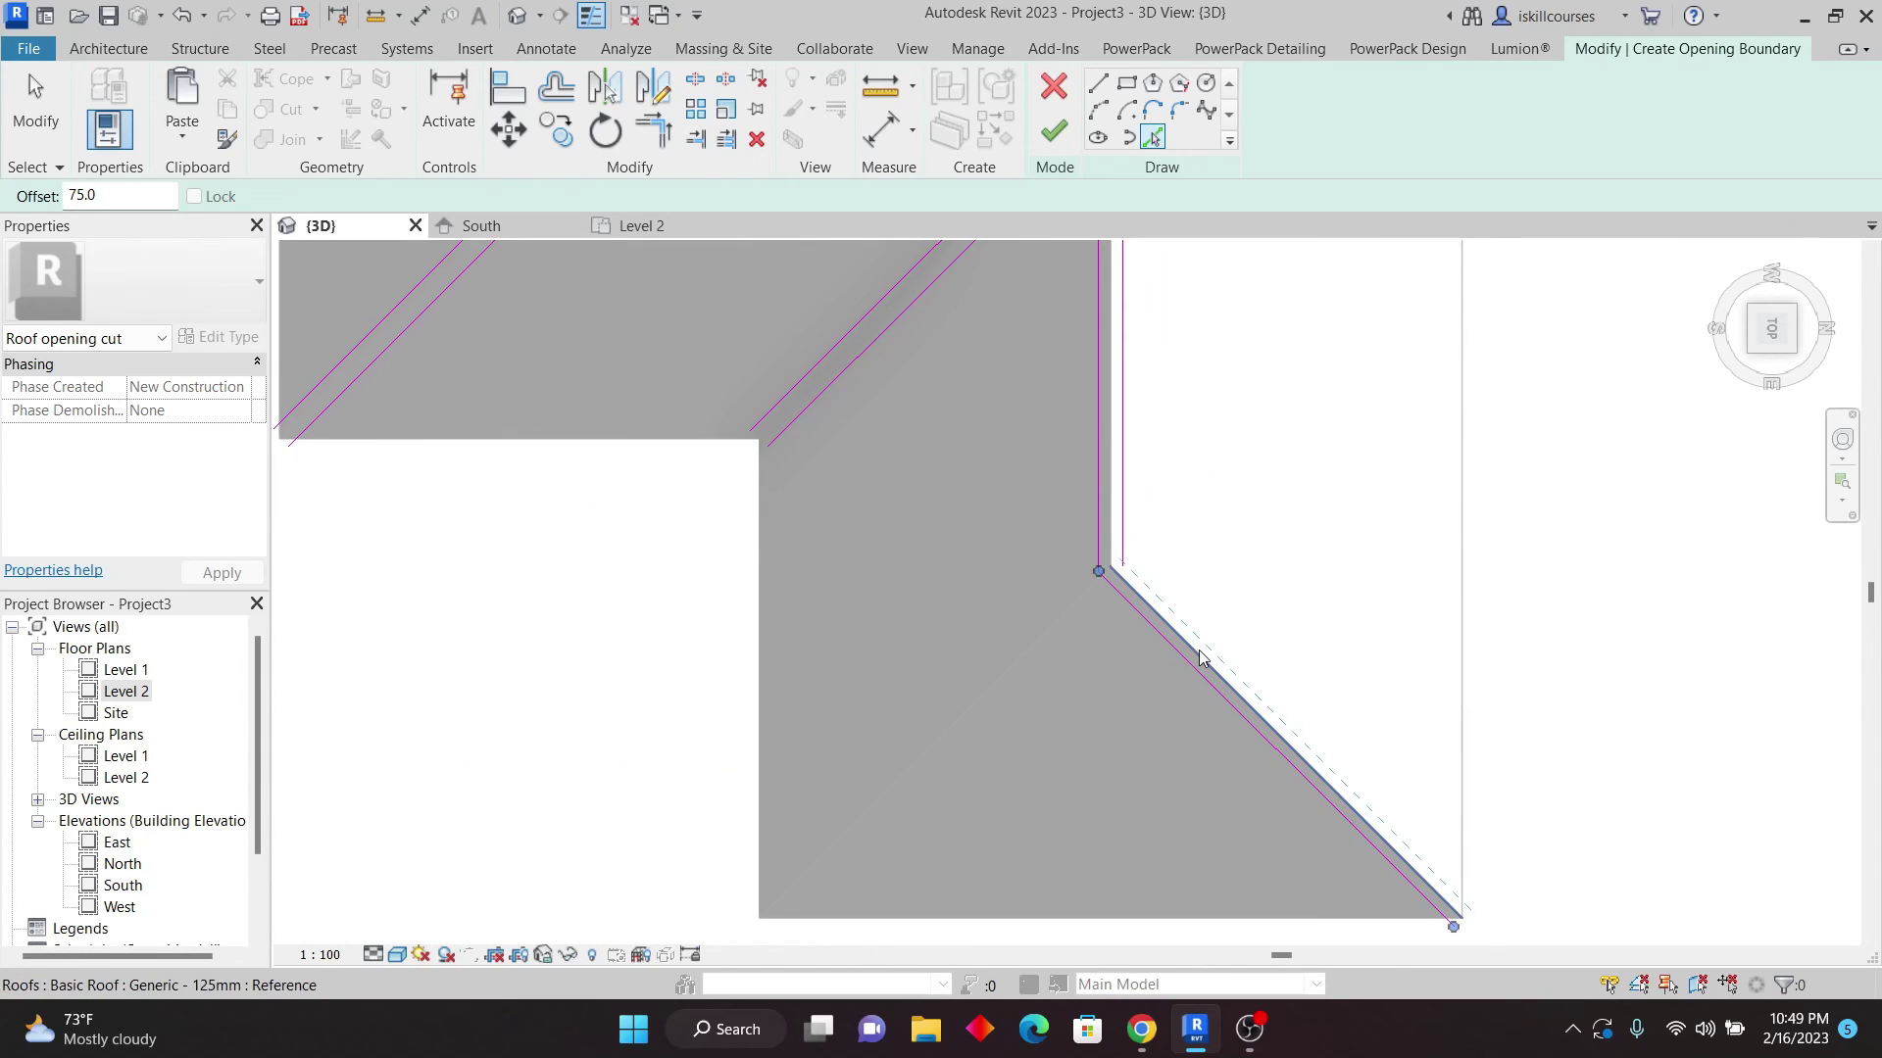
pyautogui.click(1064, 618)
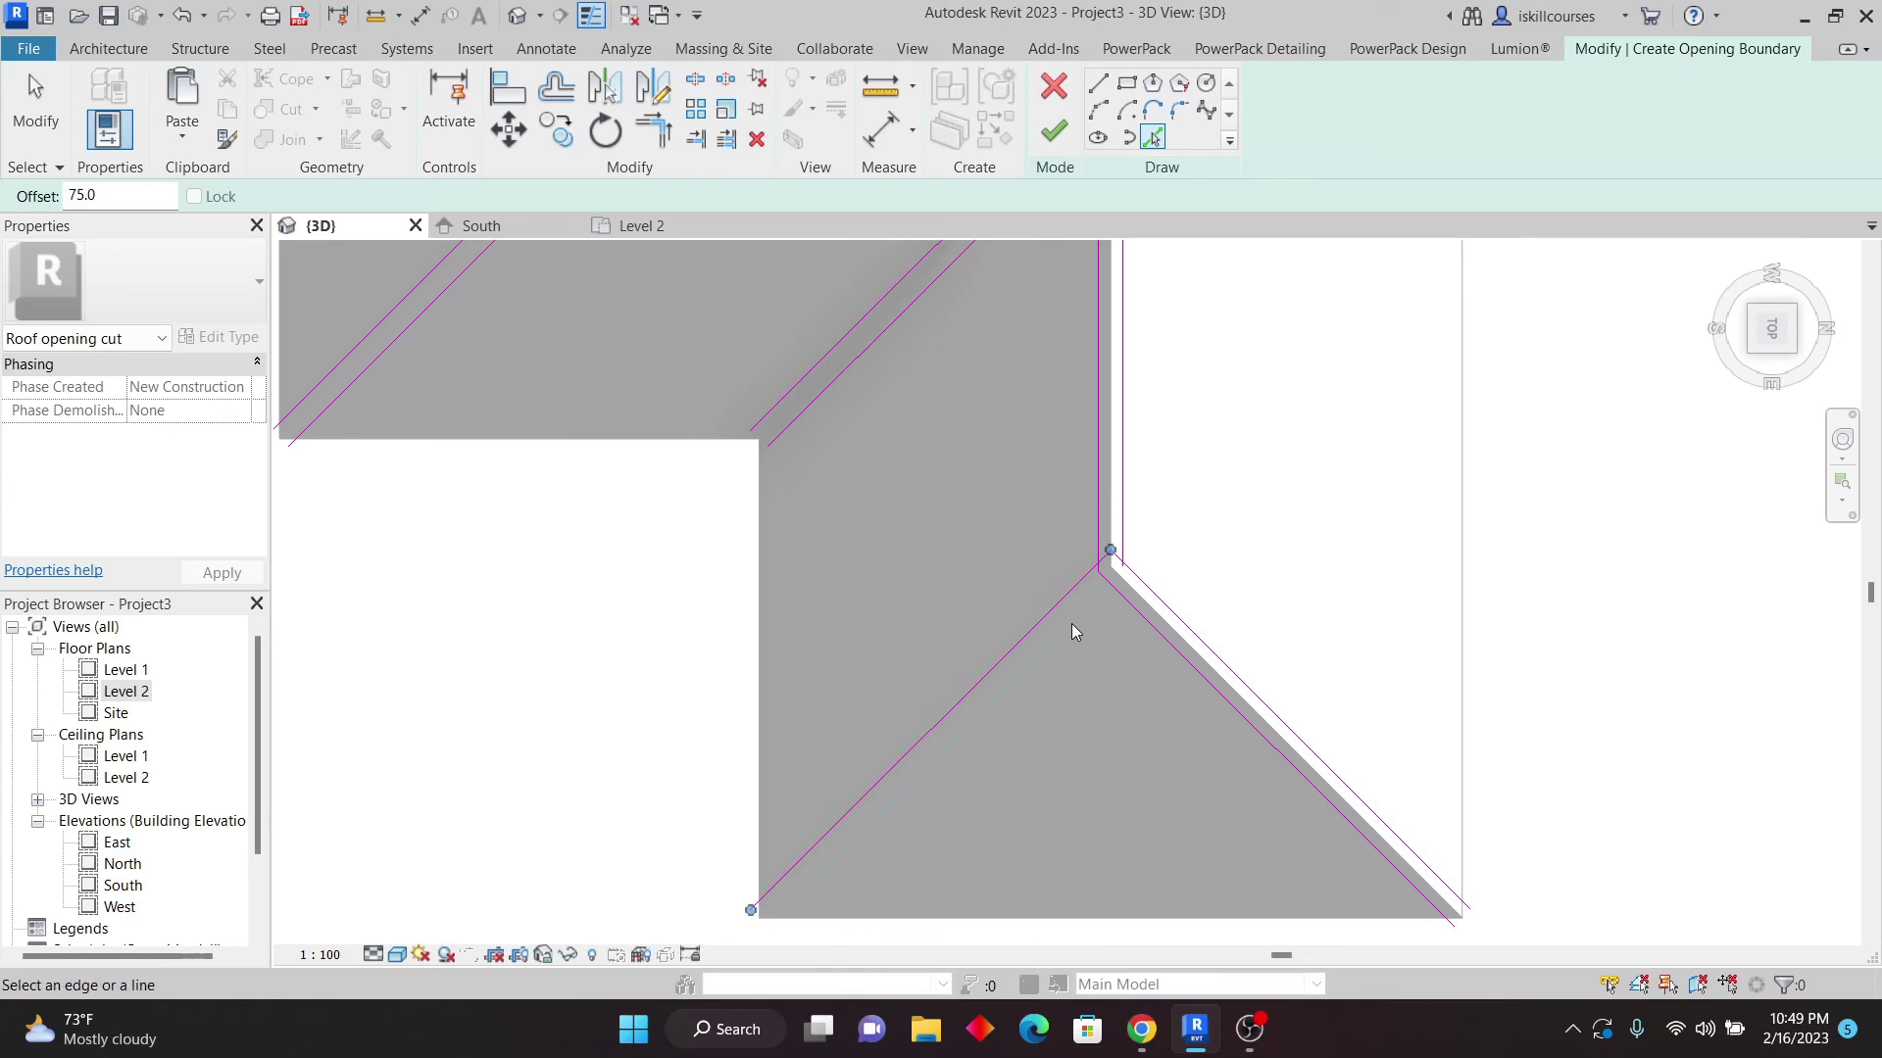
pyautogui.scroll(-4, 1098, 697)
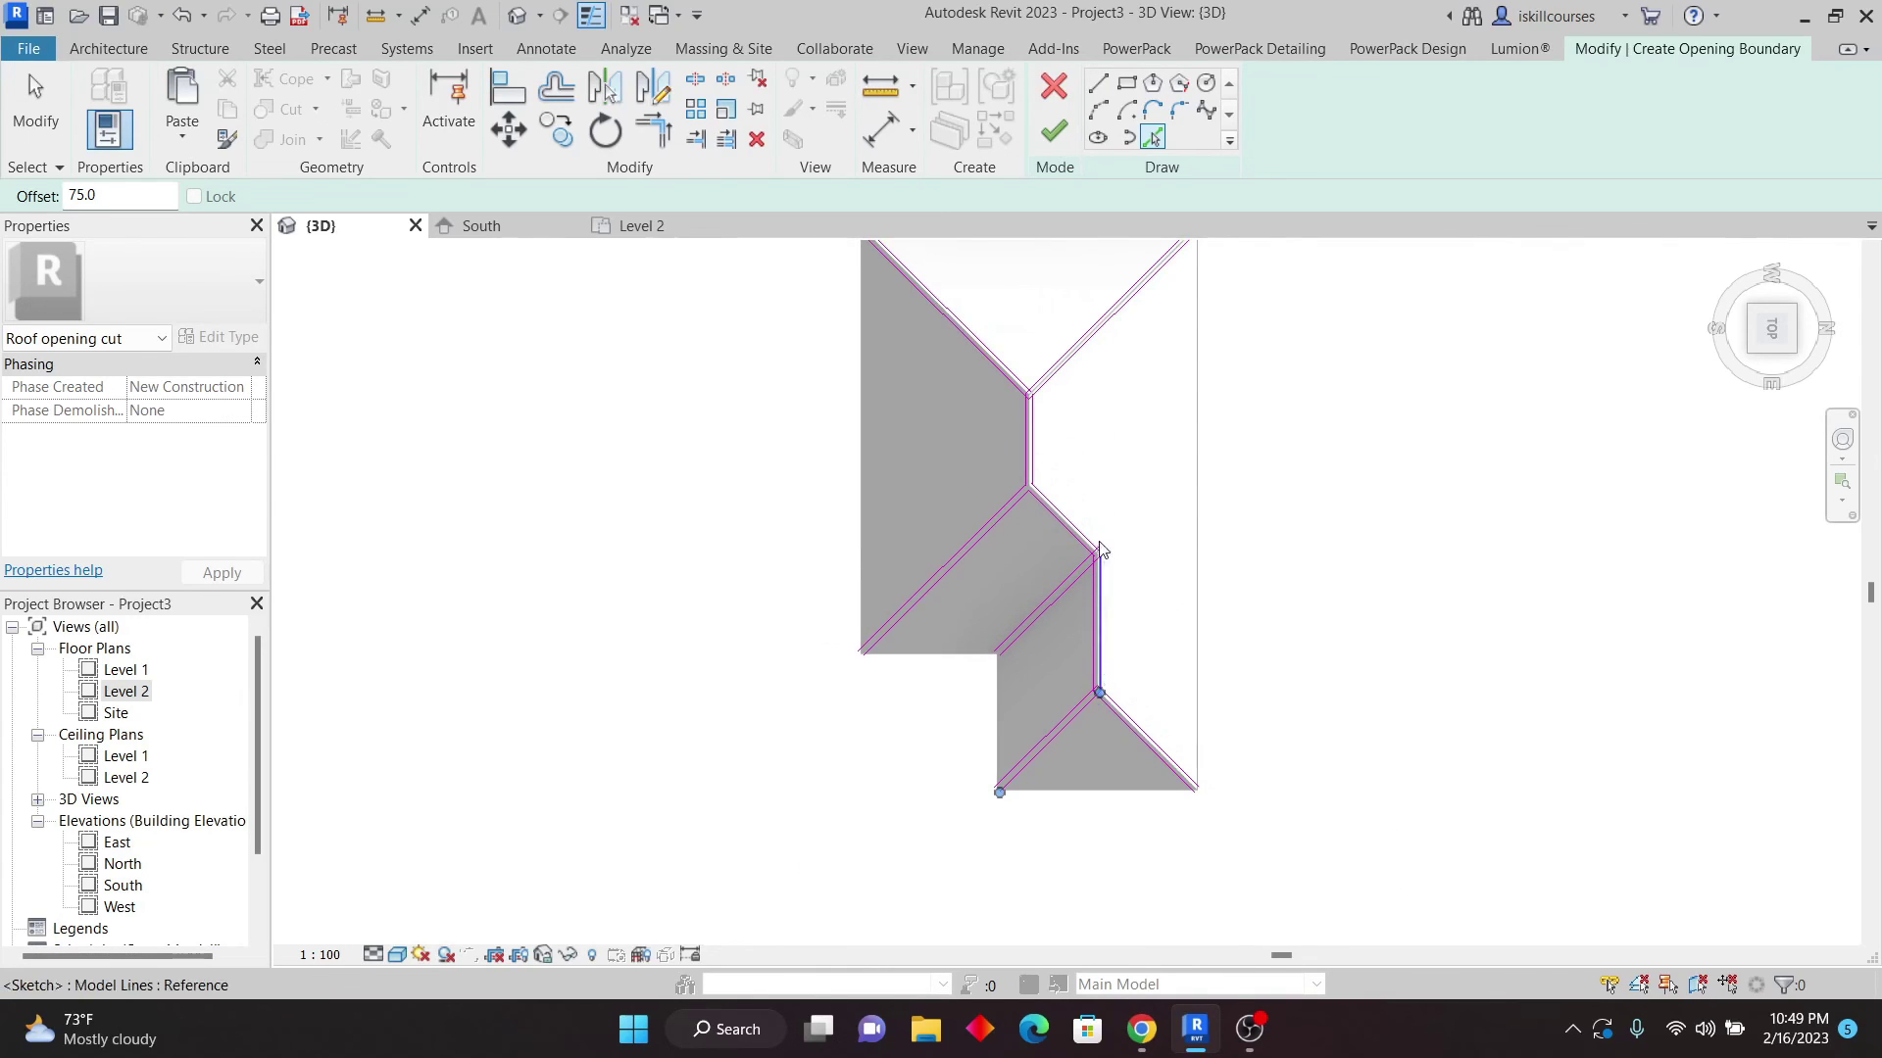
pyautogui.click(1099, 551)
pyautogui.scroll(5, 915, 390)
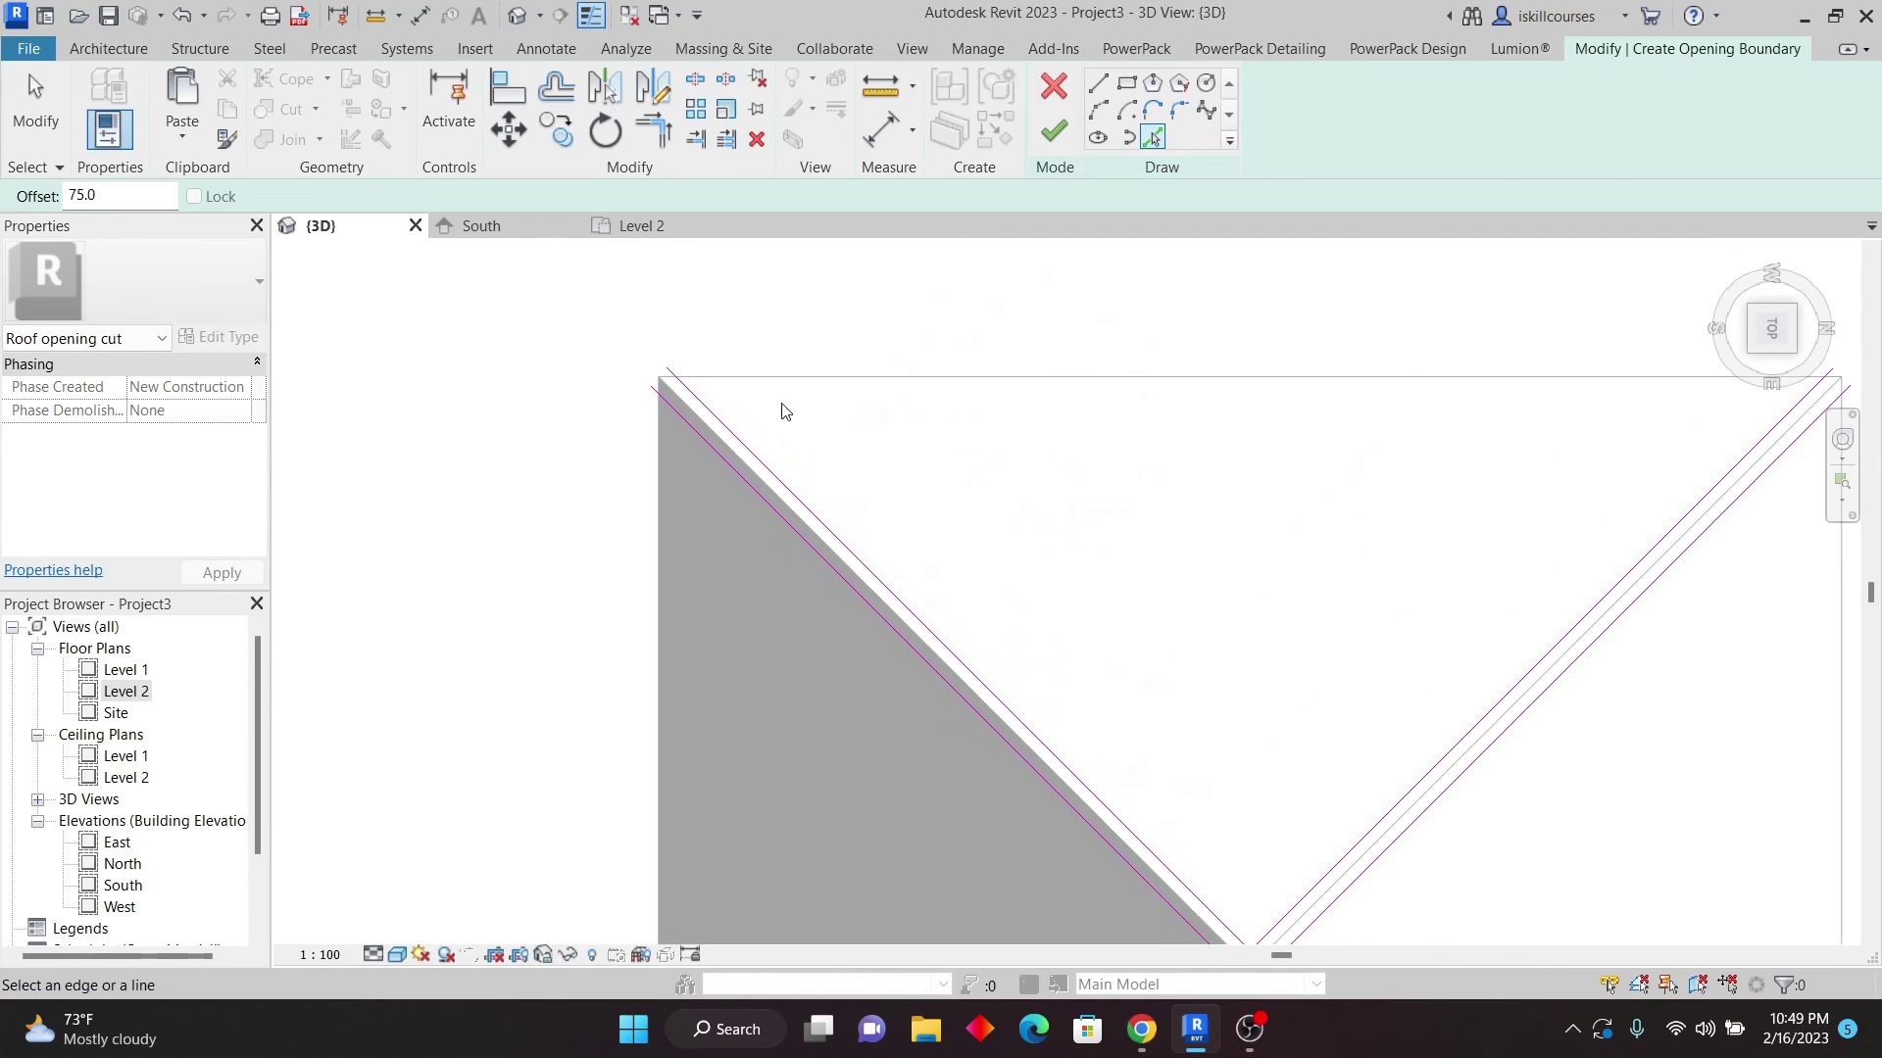
pyautogui.scroll(-2, 619, 383)
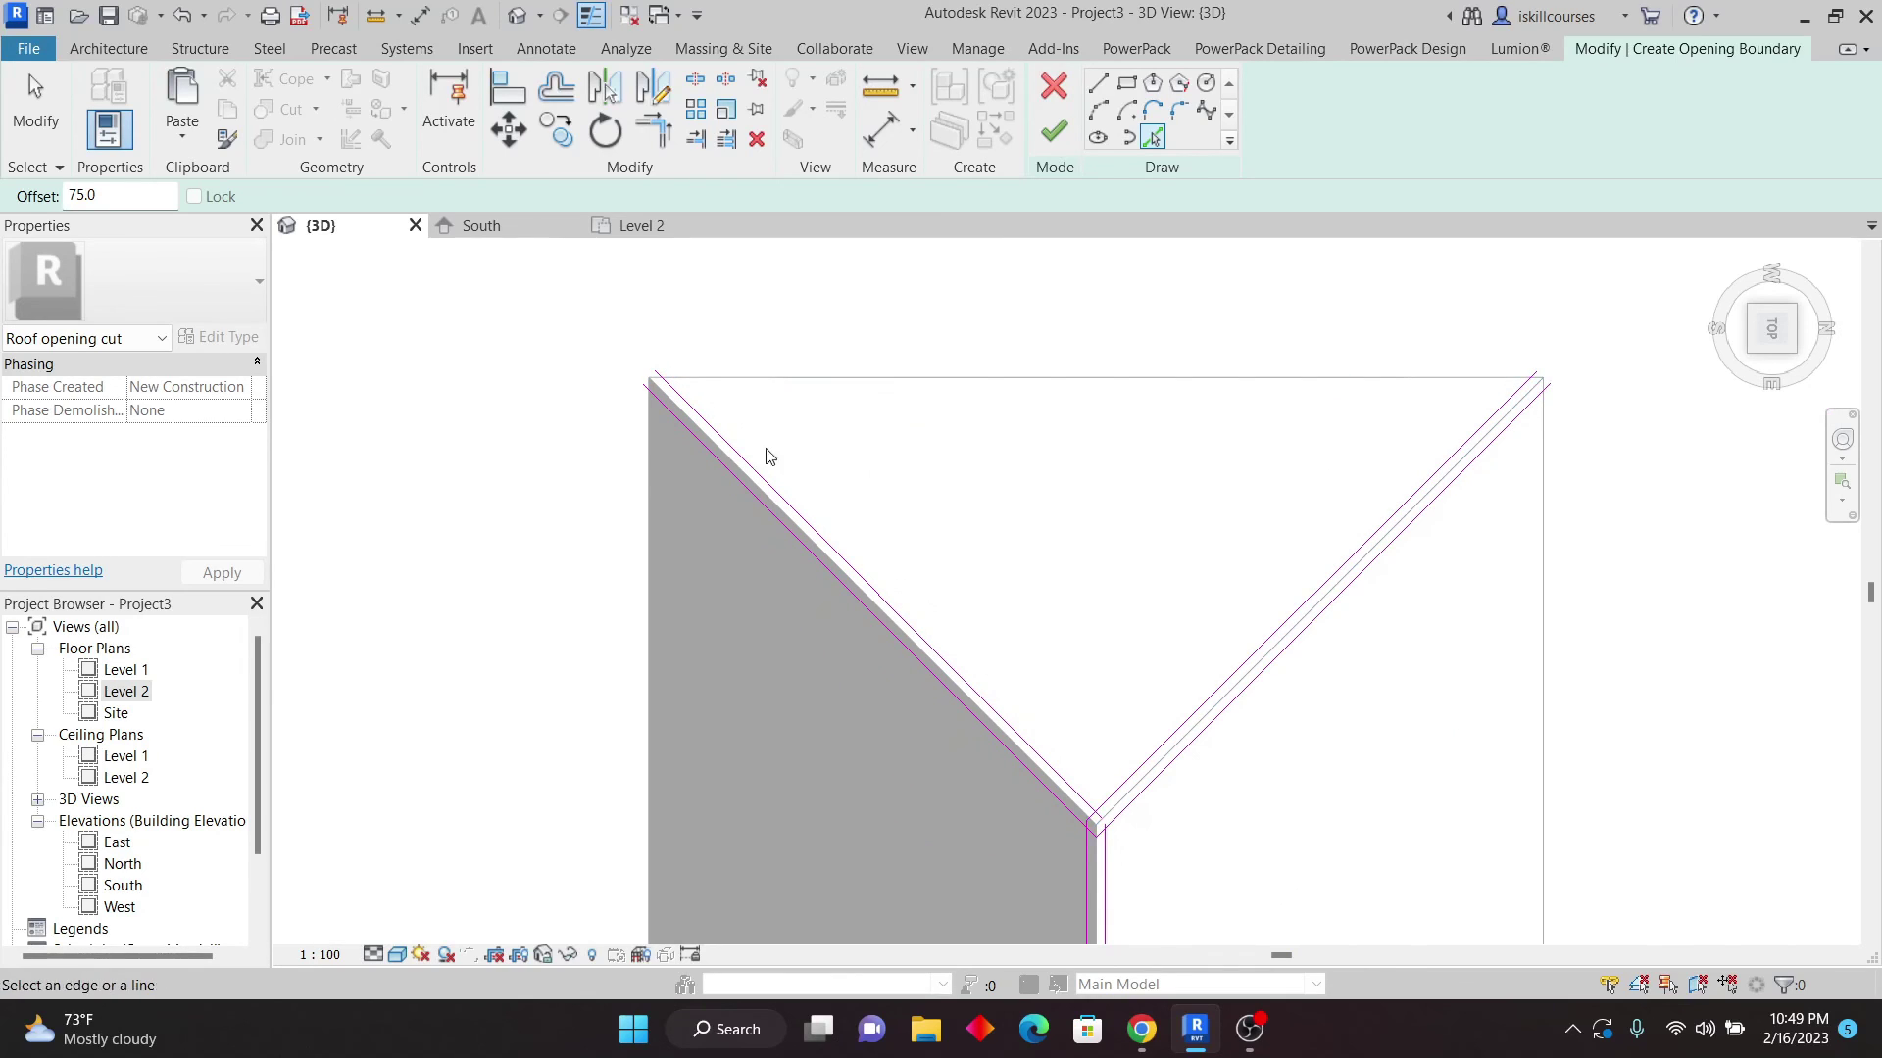
pyautogui.scroll(1, 648, 382)
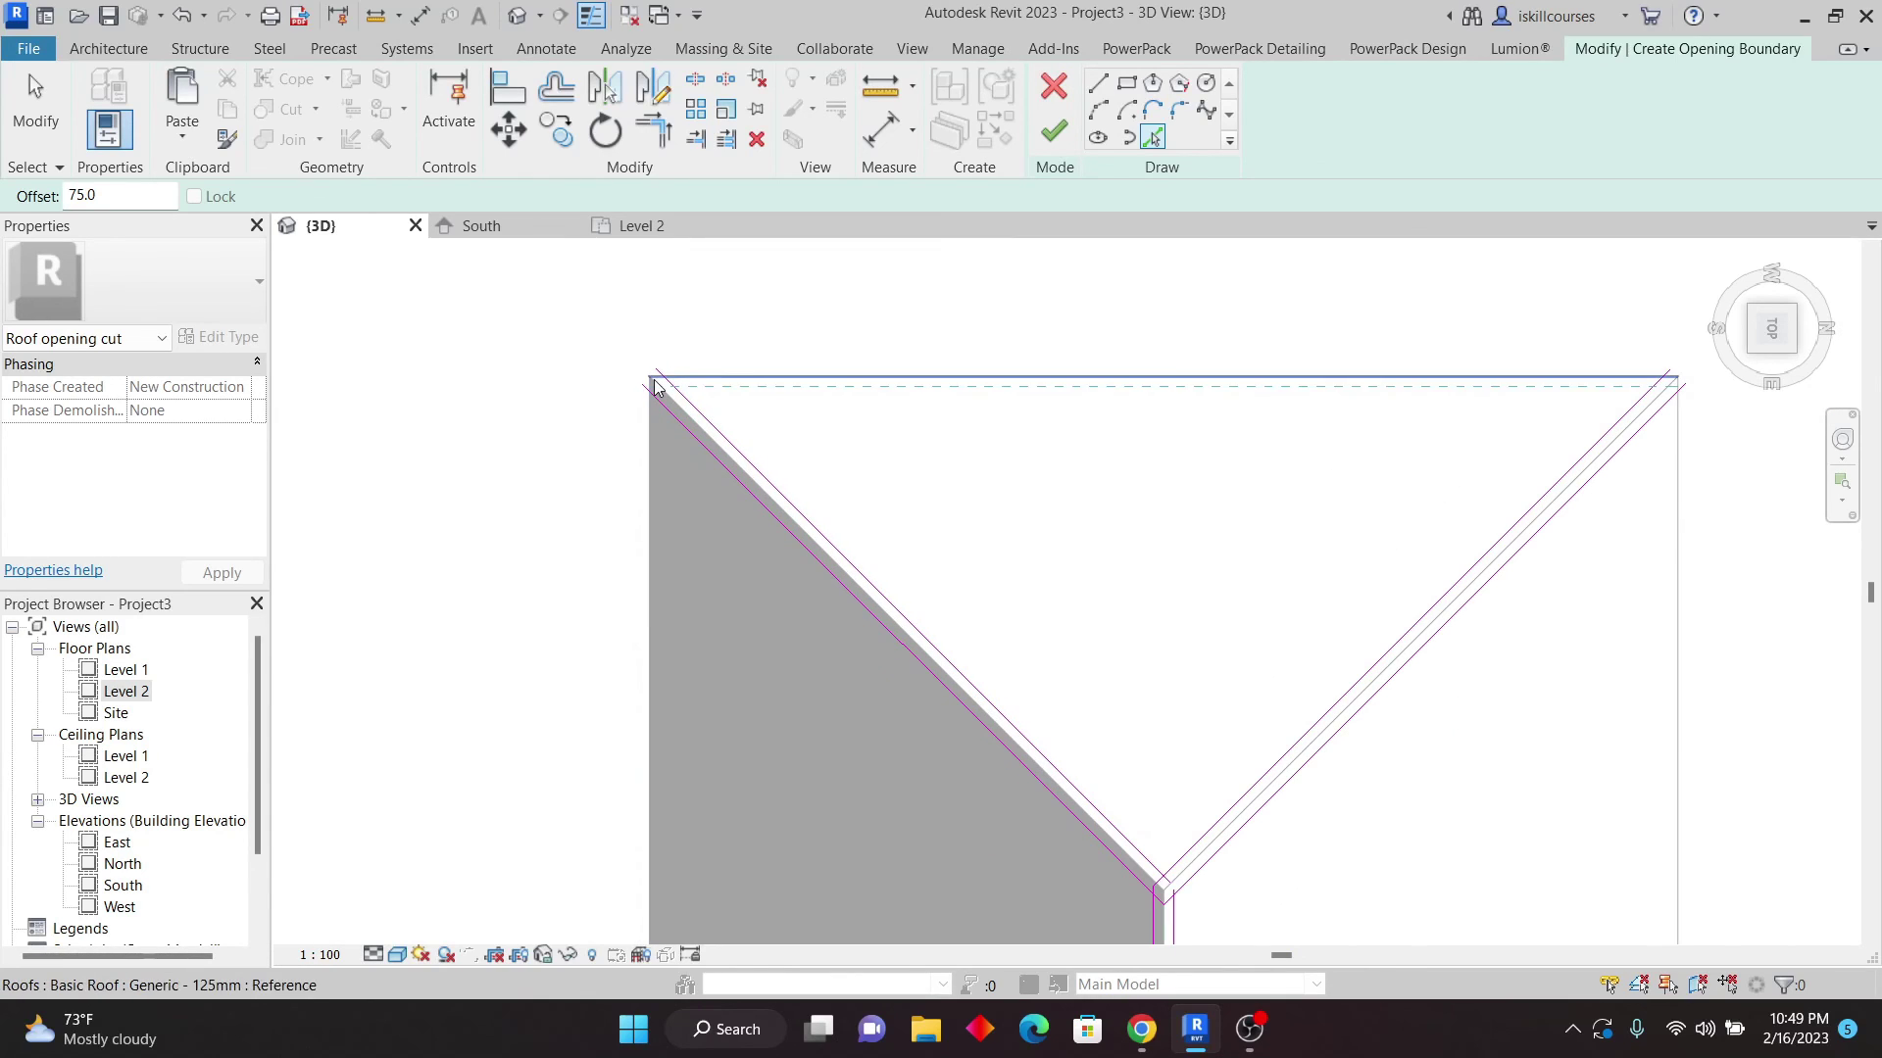
# - Try a straight boundary line, cancel it, and return to Pick Lines mode
pyautogui.click(1099, 89)
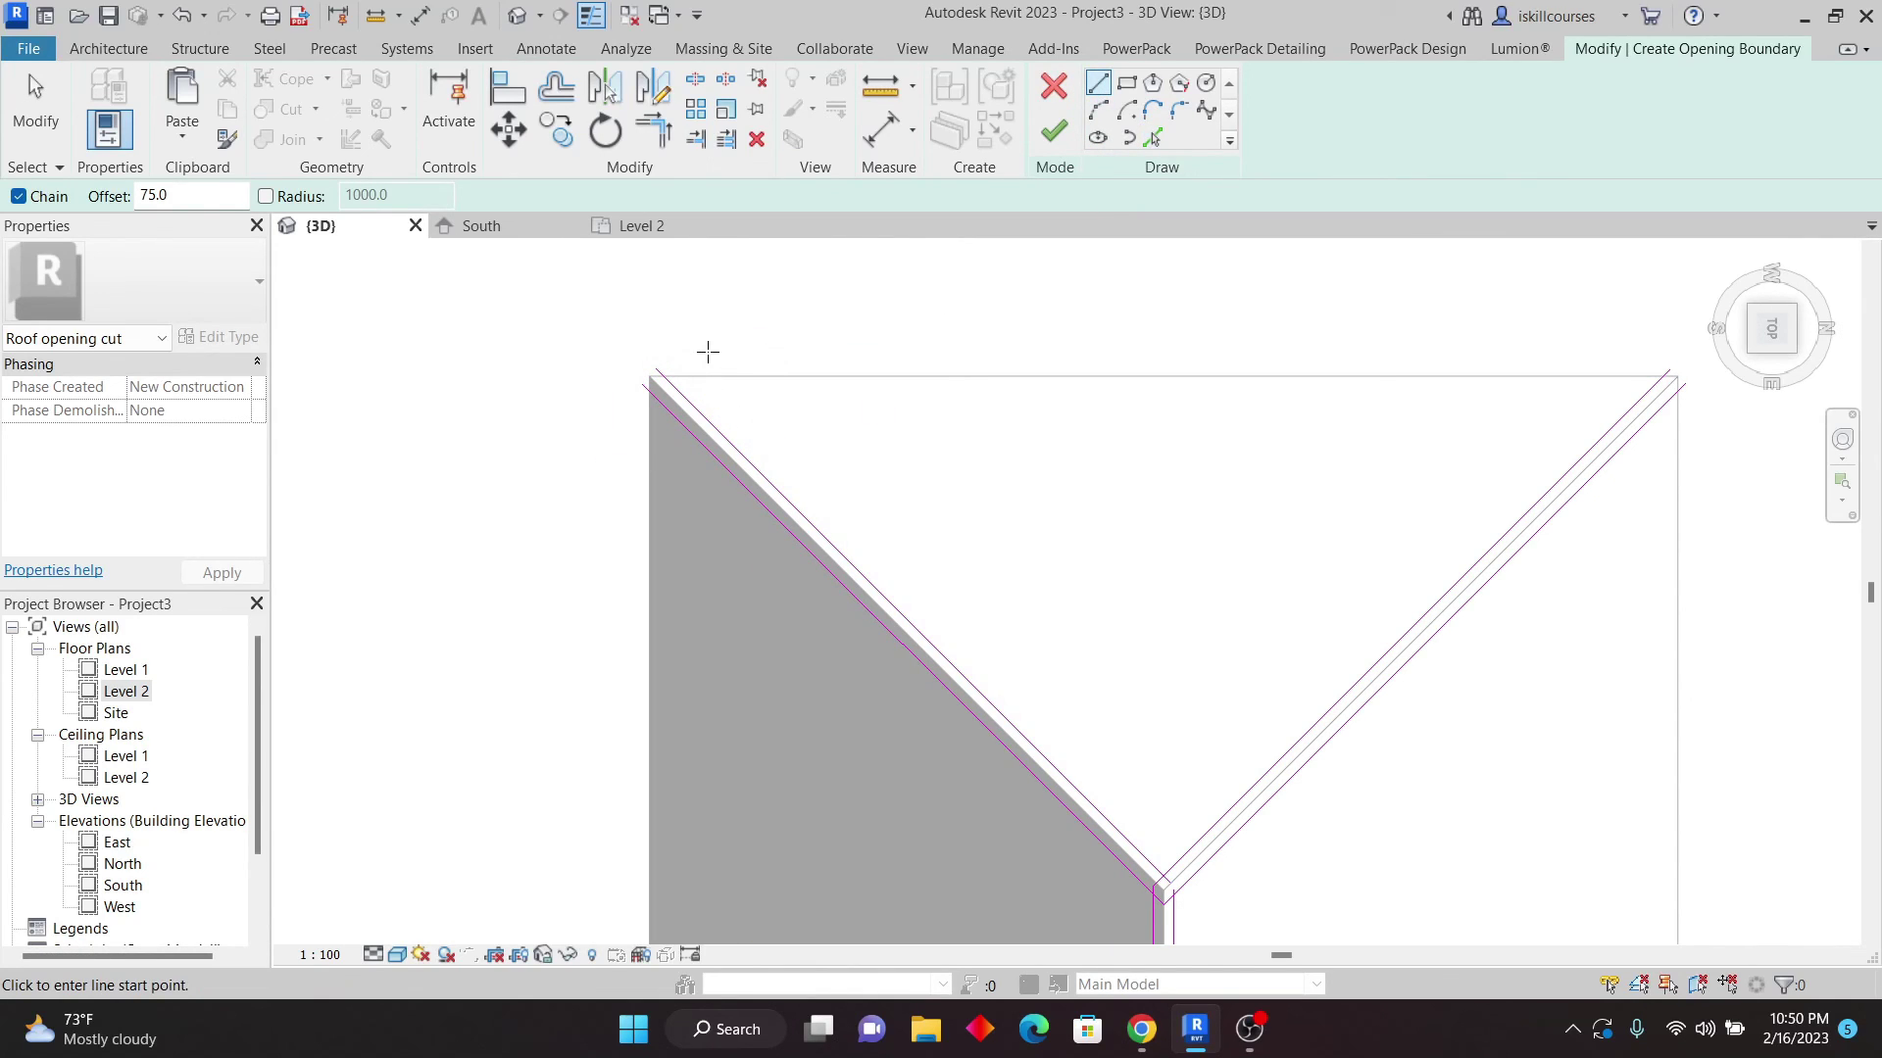
pyautogui.click(657, 368)
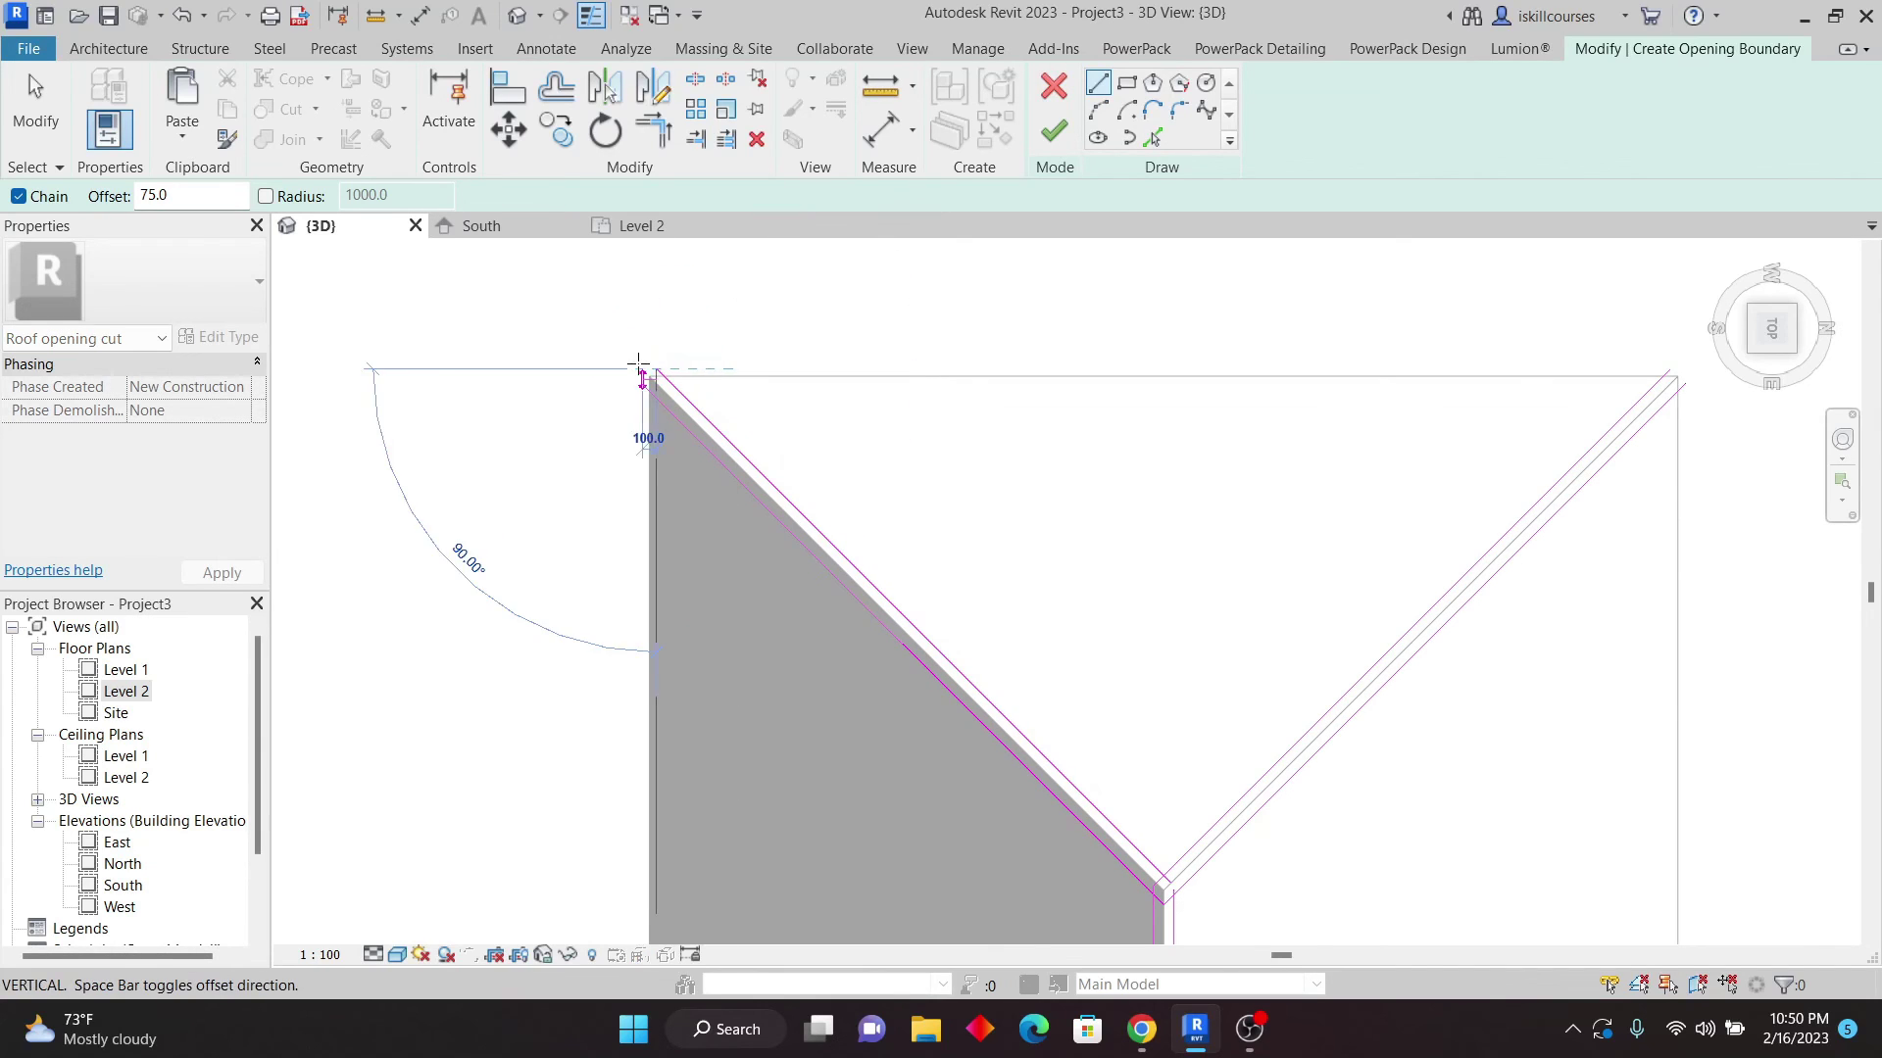
pyautogui.scroll(-2, 651, 372)
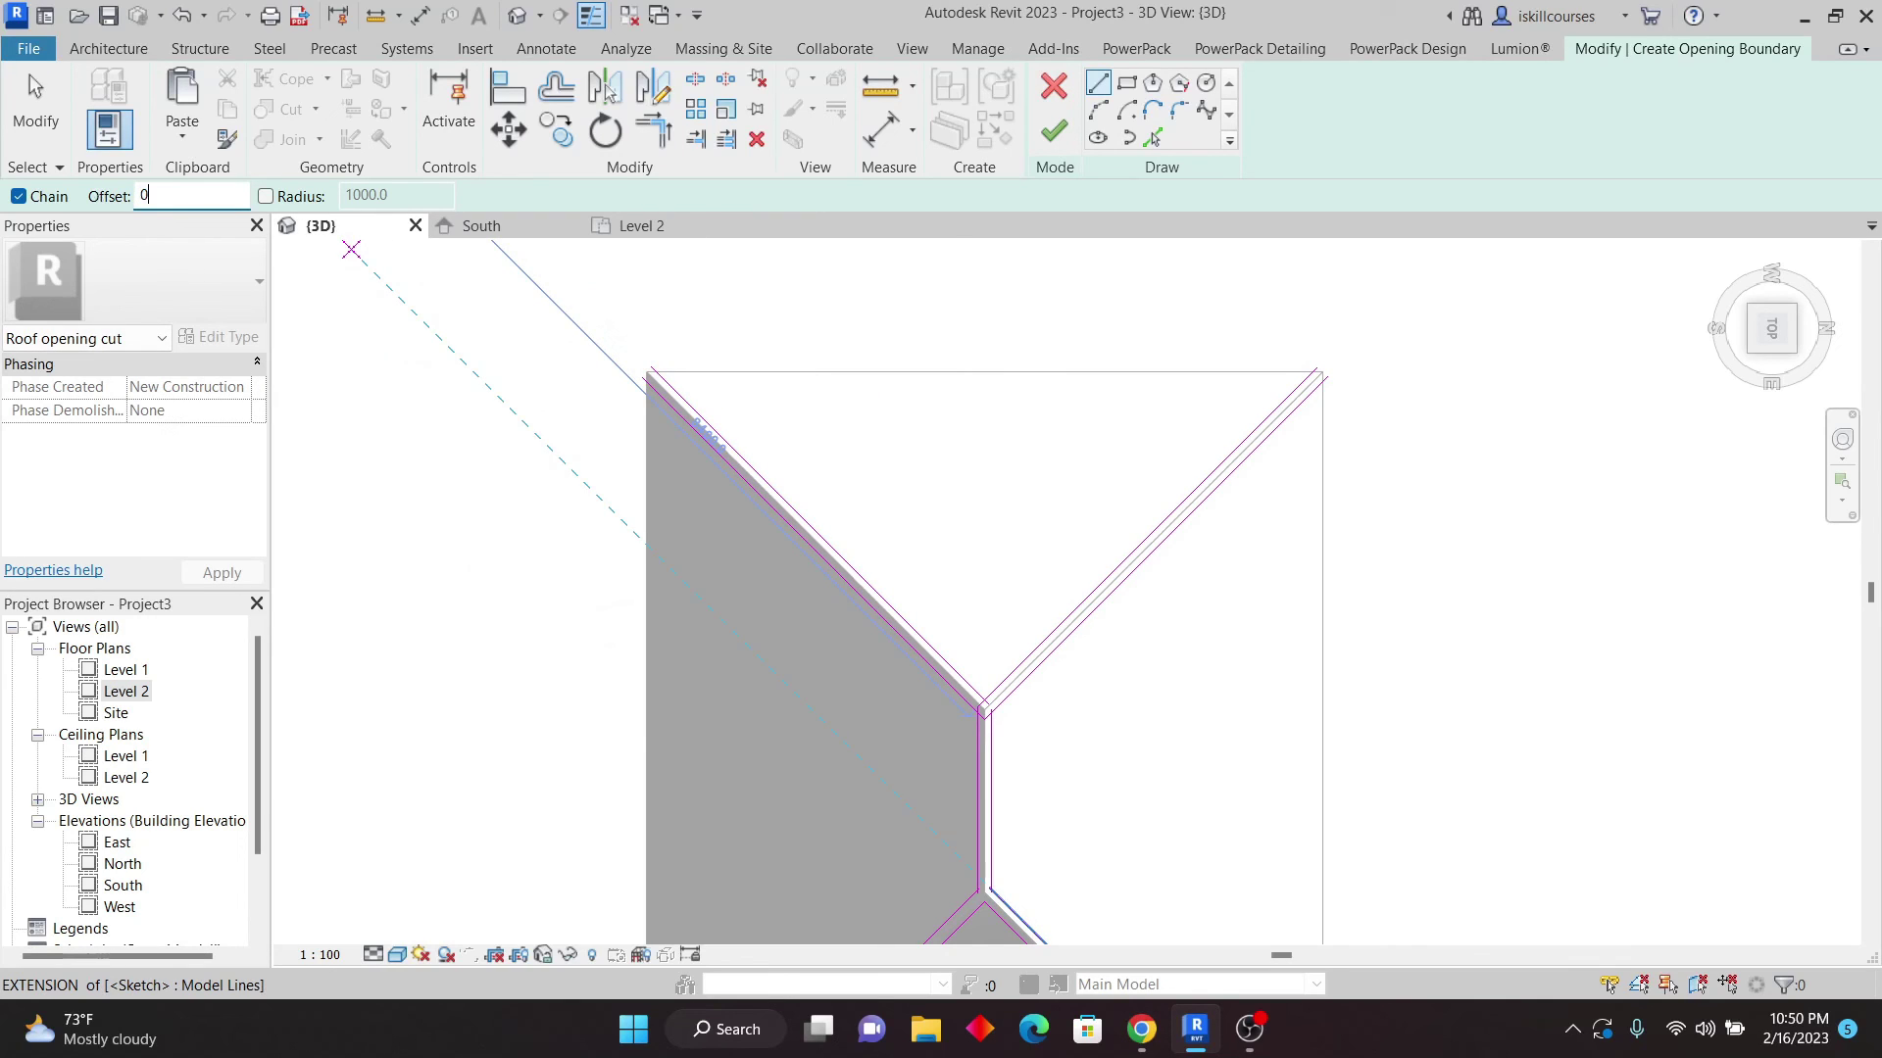
pyautogui.press('Escape')
pyautogui.scroll(3, 673, 353)
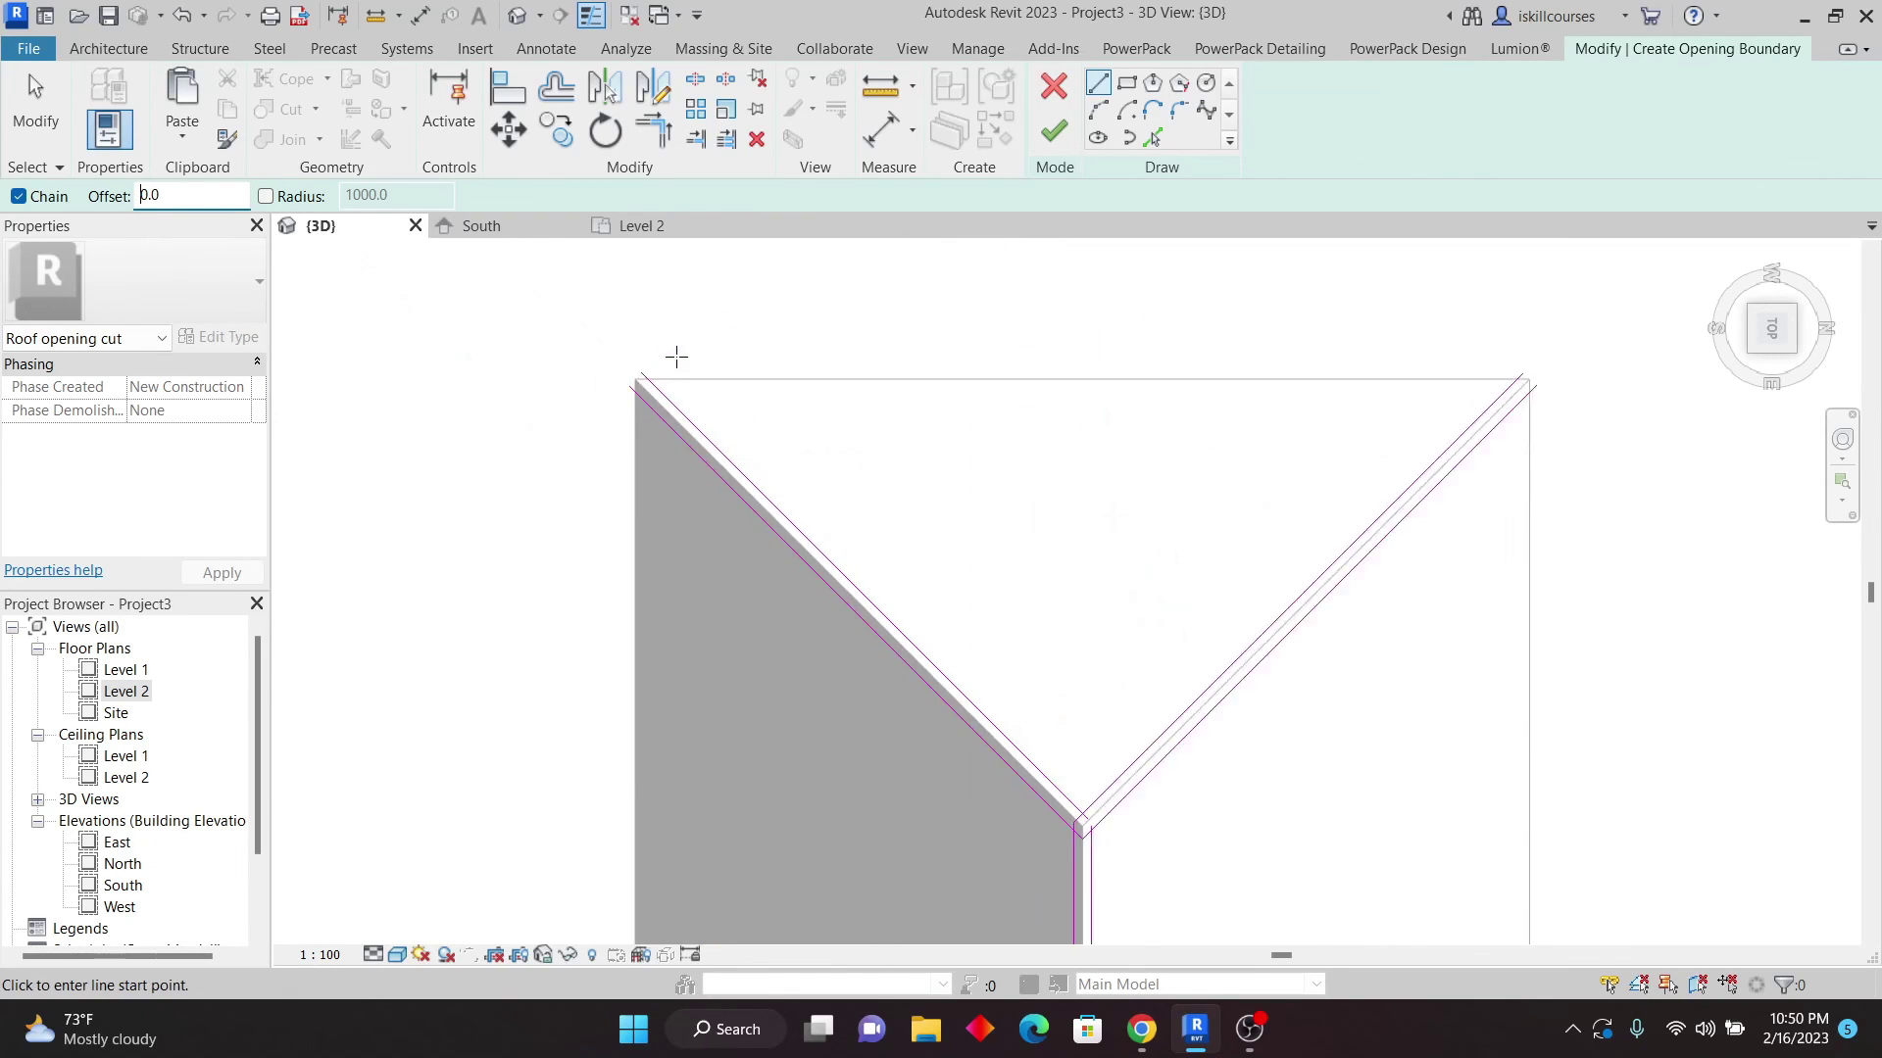
pyautogui.scroll(2, 761, 386)
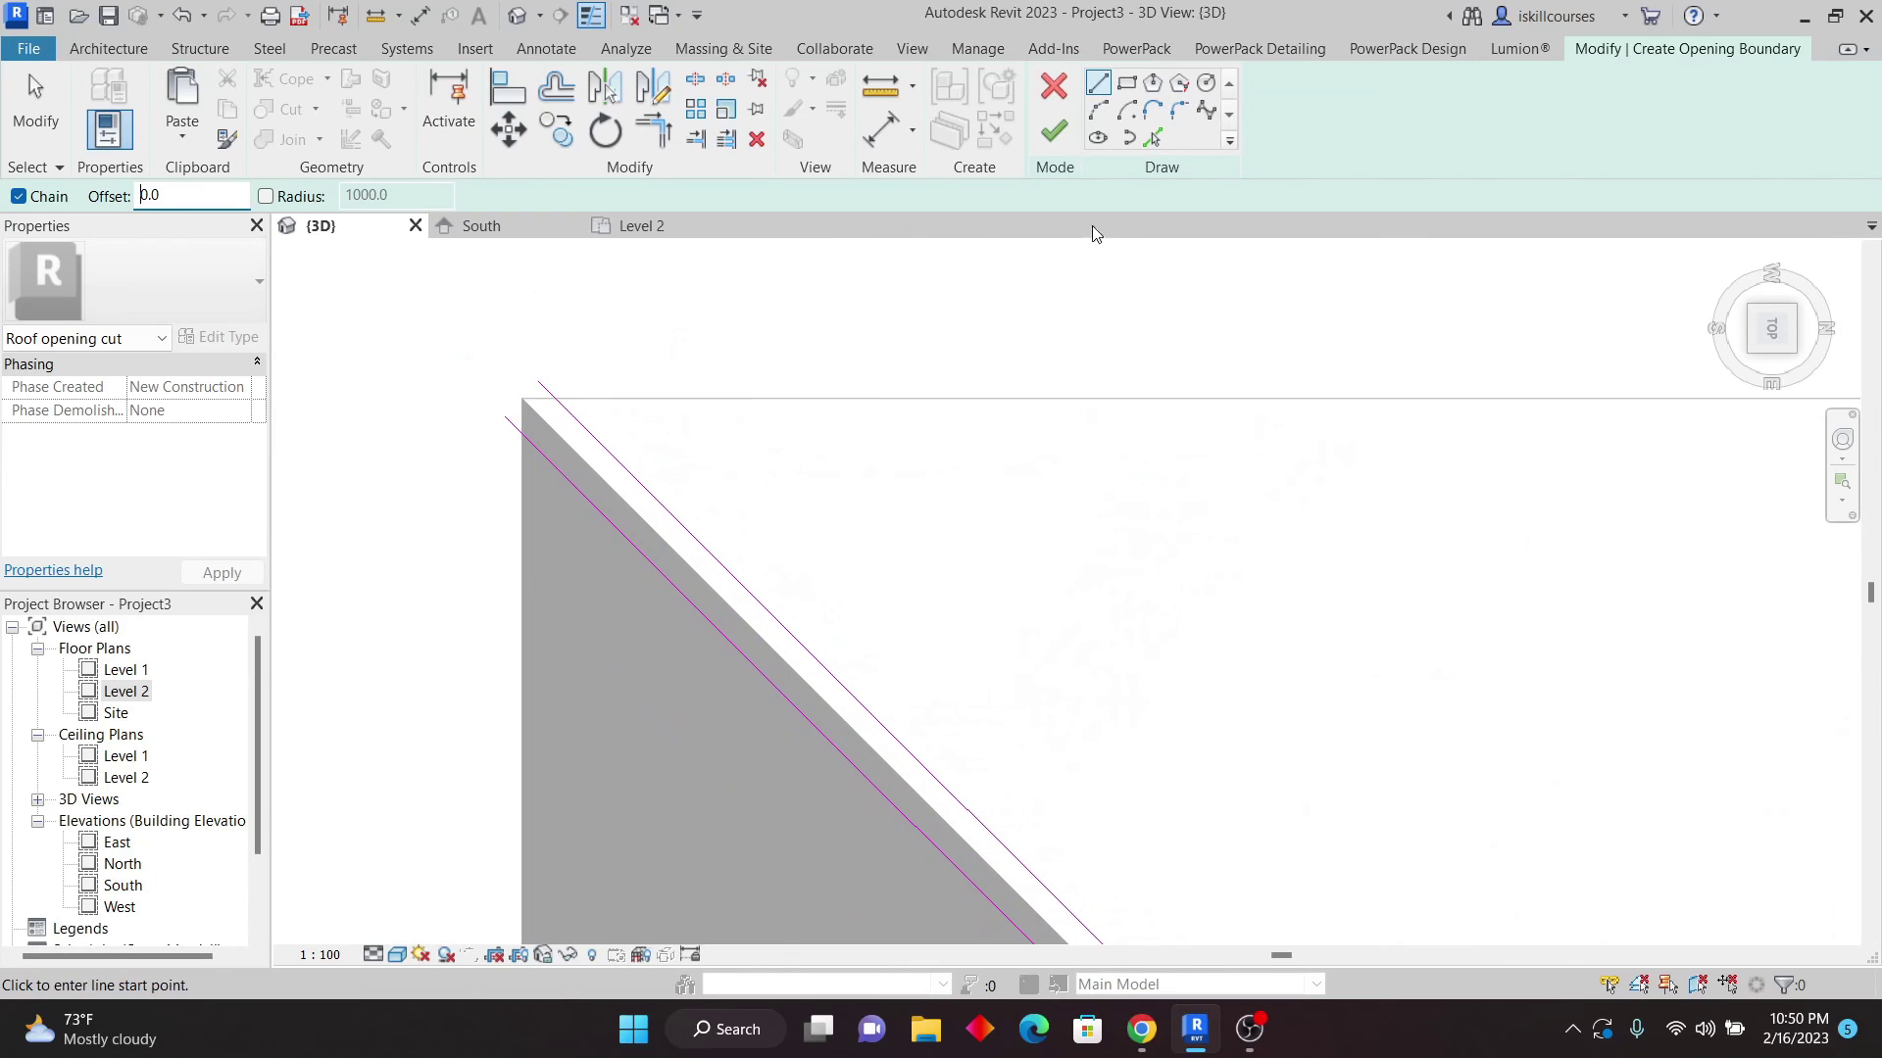
pyautogui.click(1154, 137)
pyautogui.scroll(-1, 630, 382)
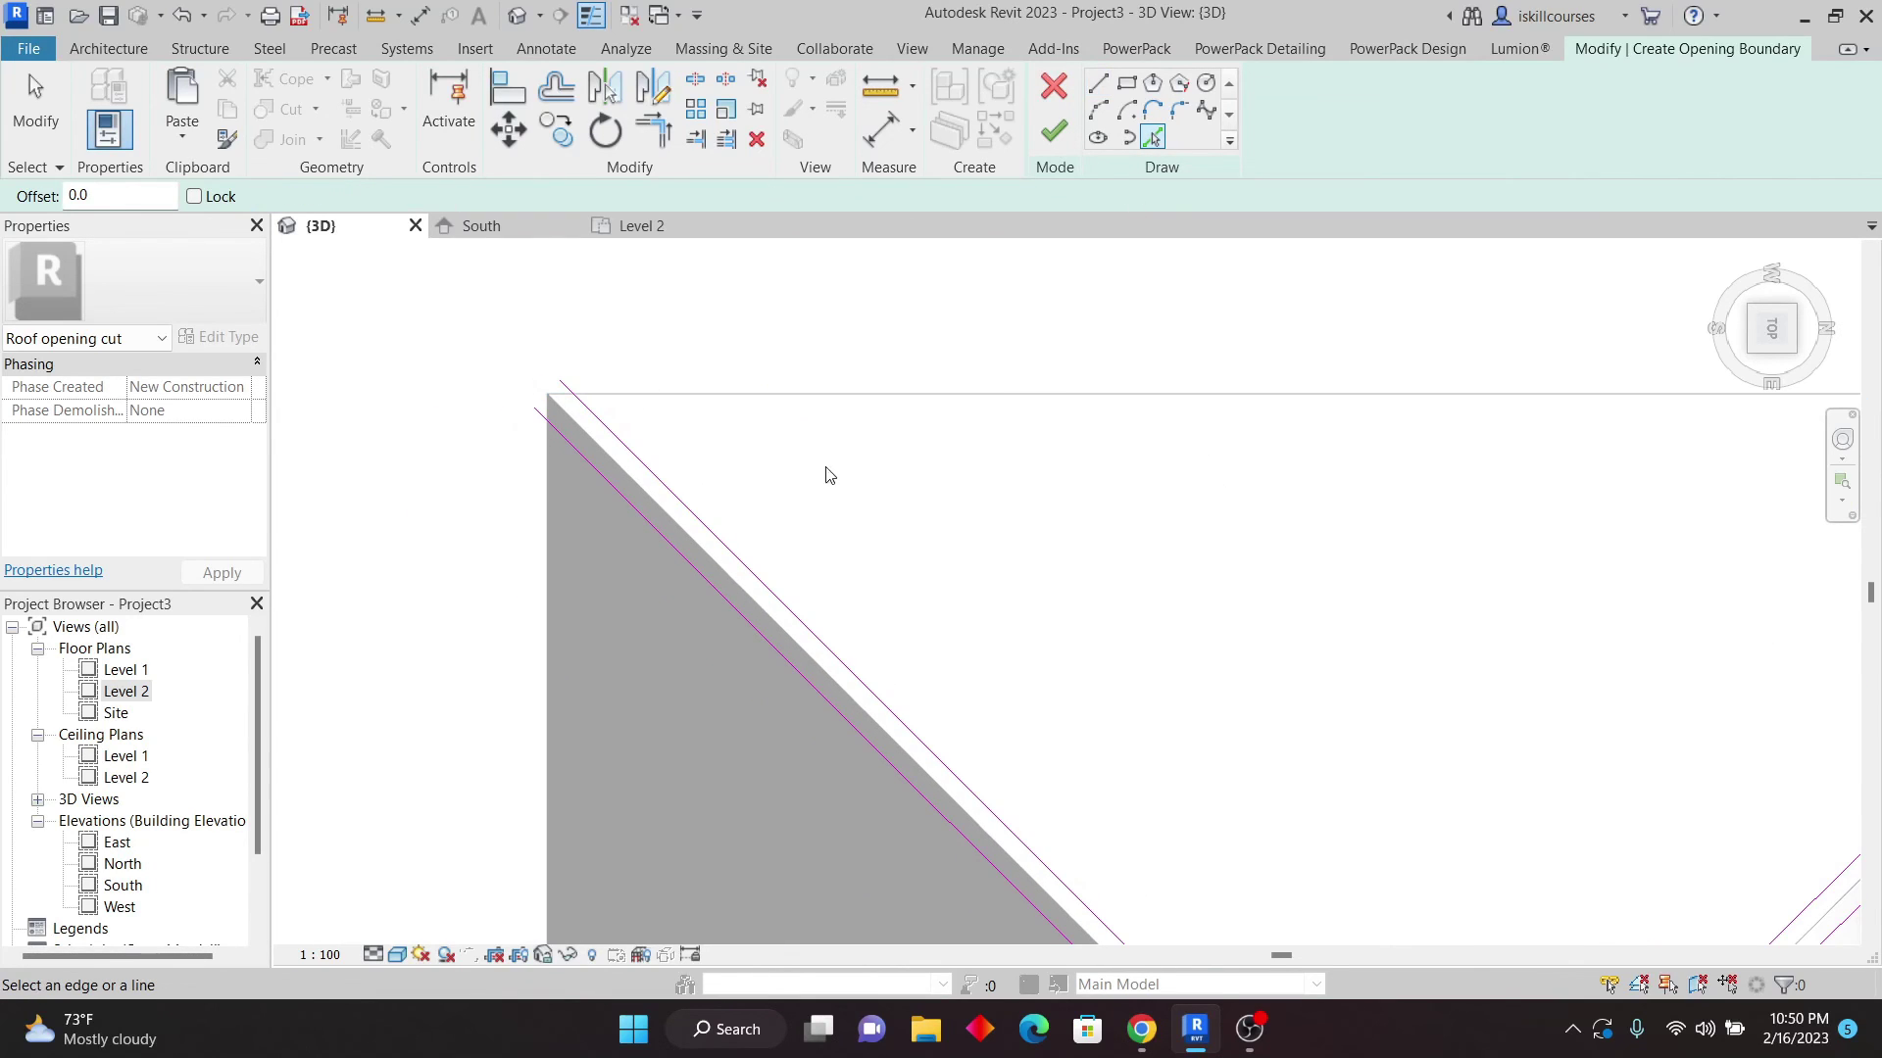
# - Add the roof's top and right outer edges as opening boundary lines
pyautogui.click(840, 406)
pyautogui.scroll(-2, 836, 391)
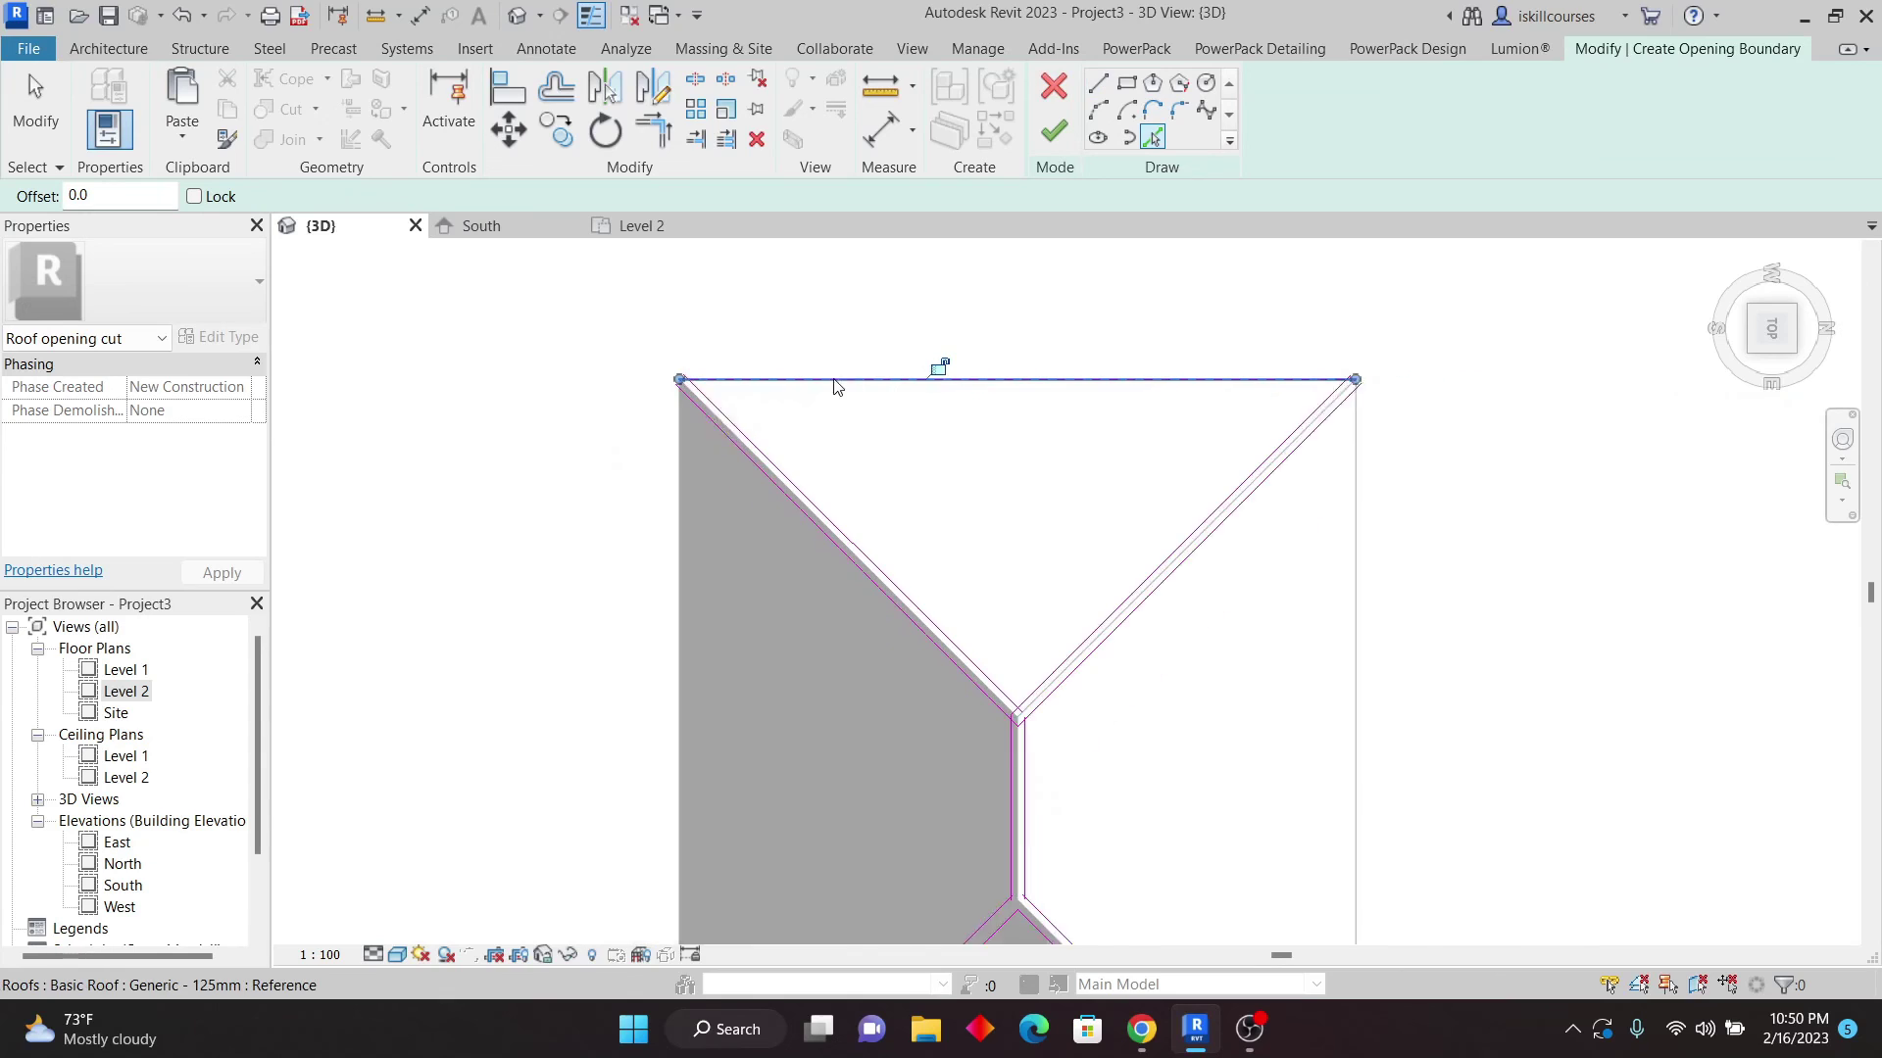
pyautogui.scroll(4, 1314, 525)
pyautogui.scroll(-2, 1338, 456)
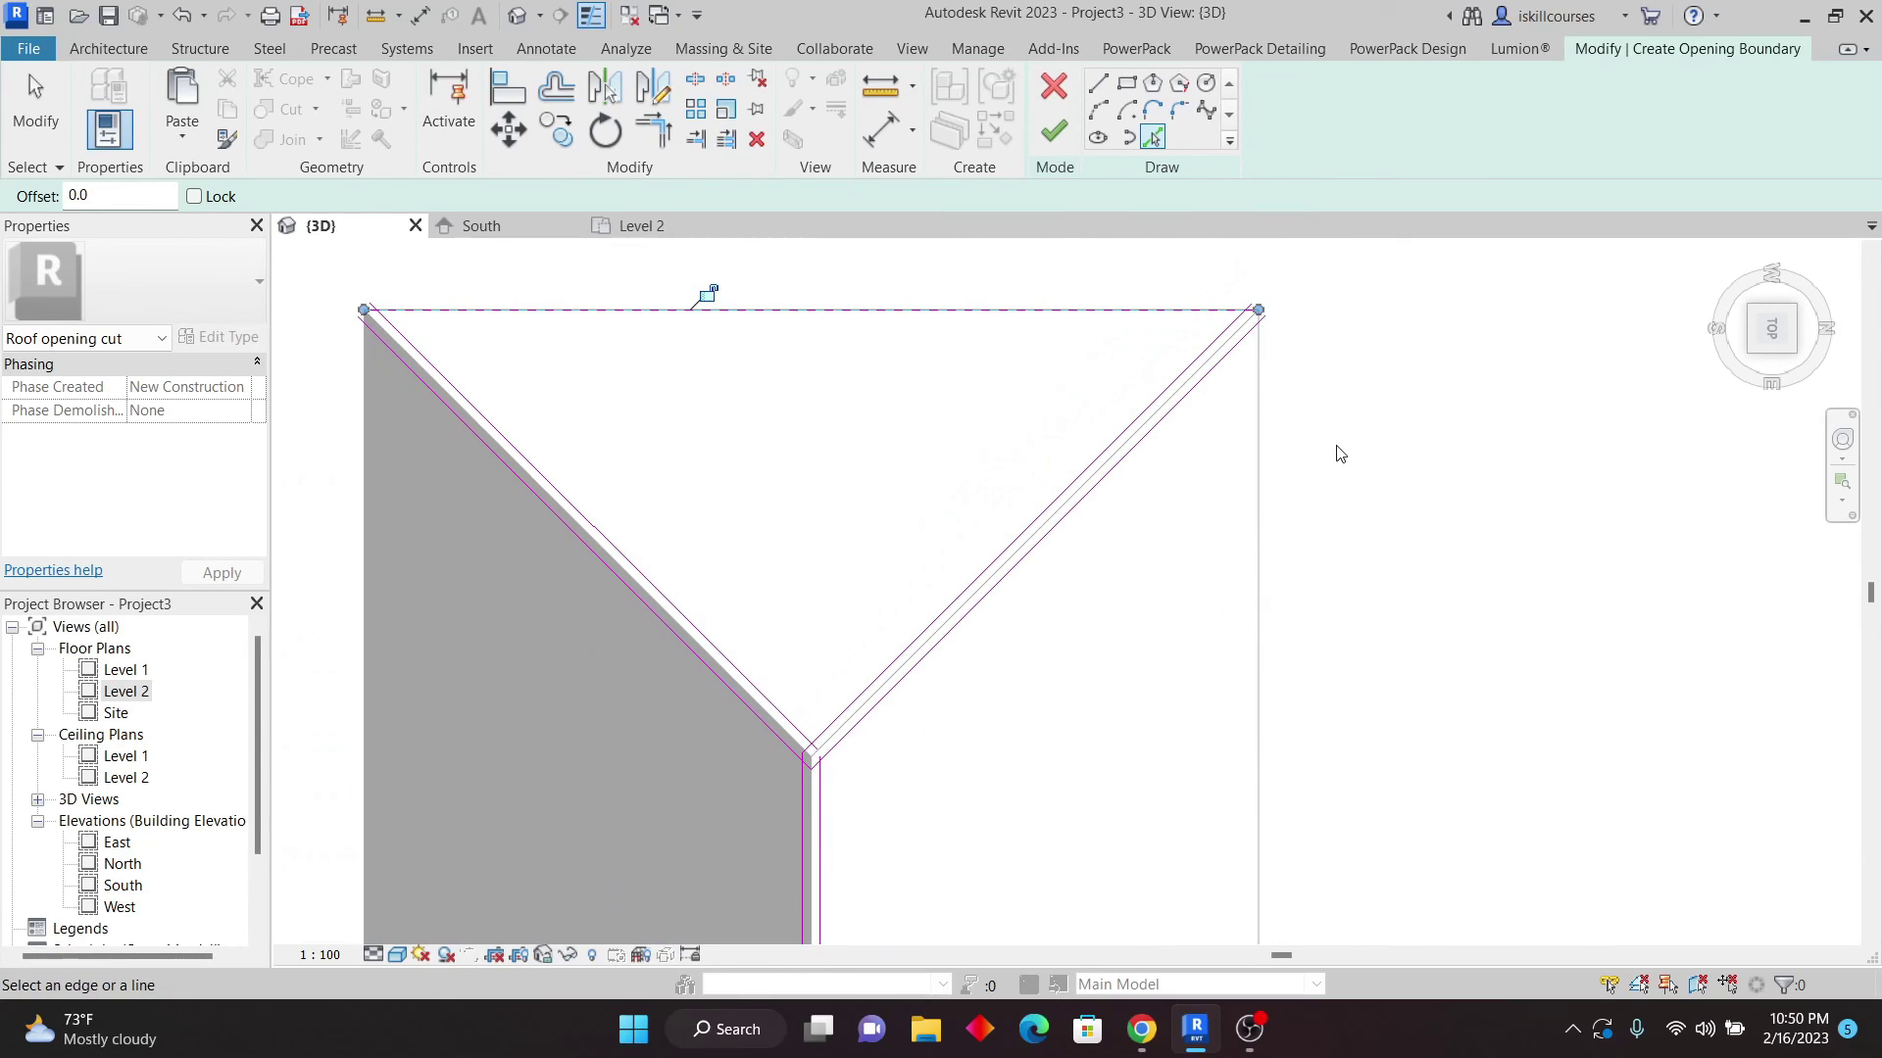
pyautogui.click(1261, 466)
pyautogui.scroll(2, 1260, 530)
pyautogui.scroll(-2, 1264, 686)
pyautogui.scroll(4, 1260, 789)
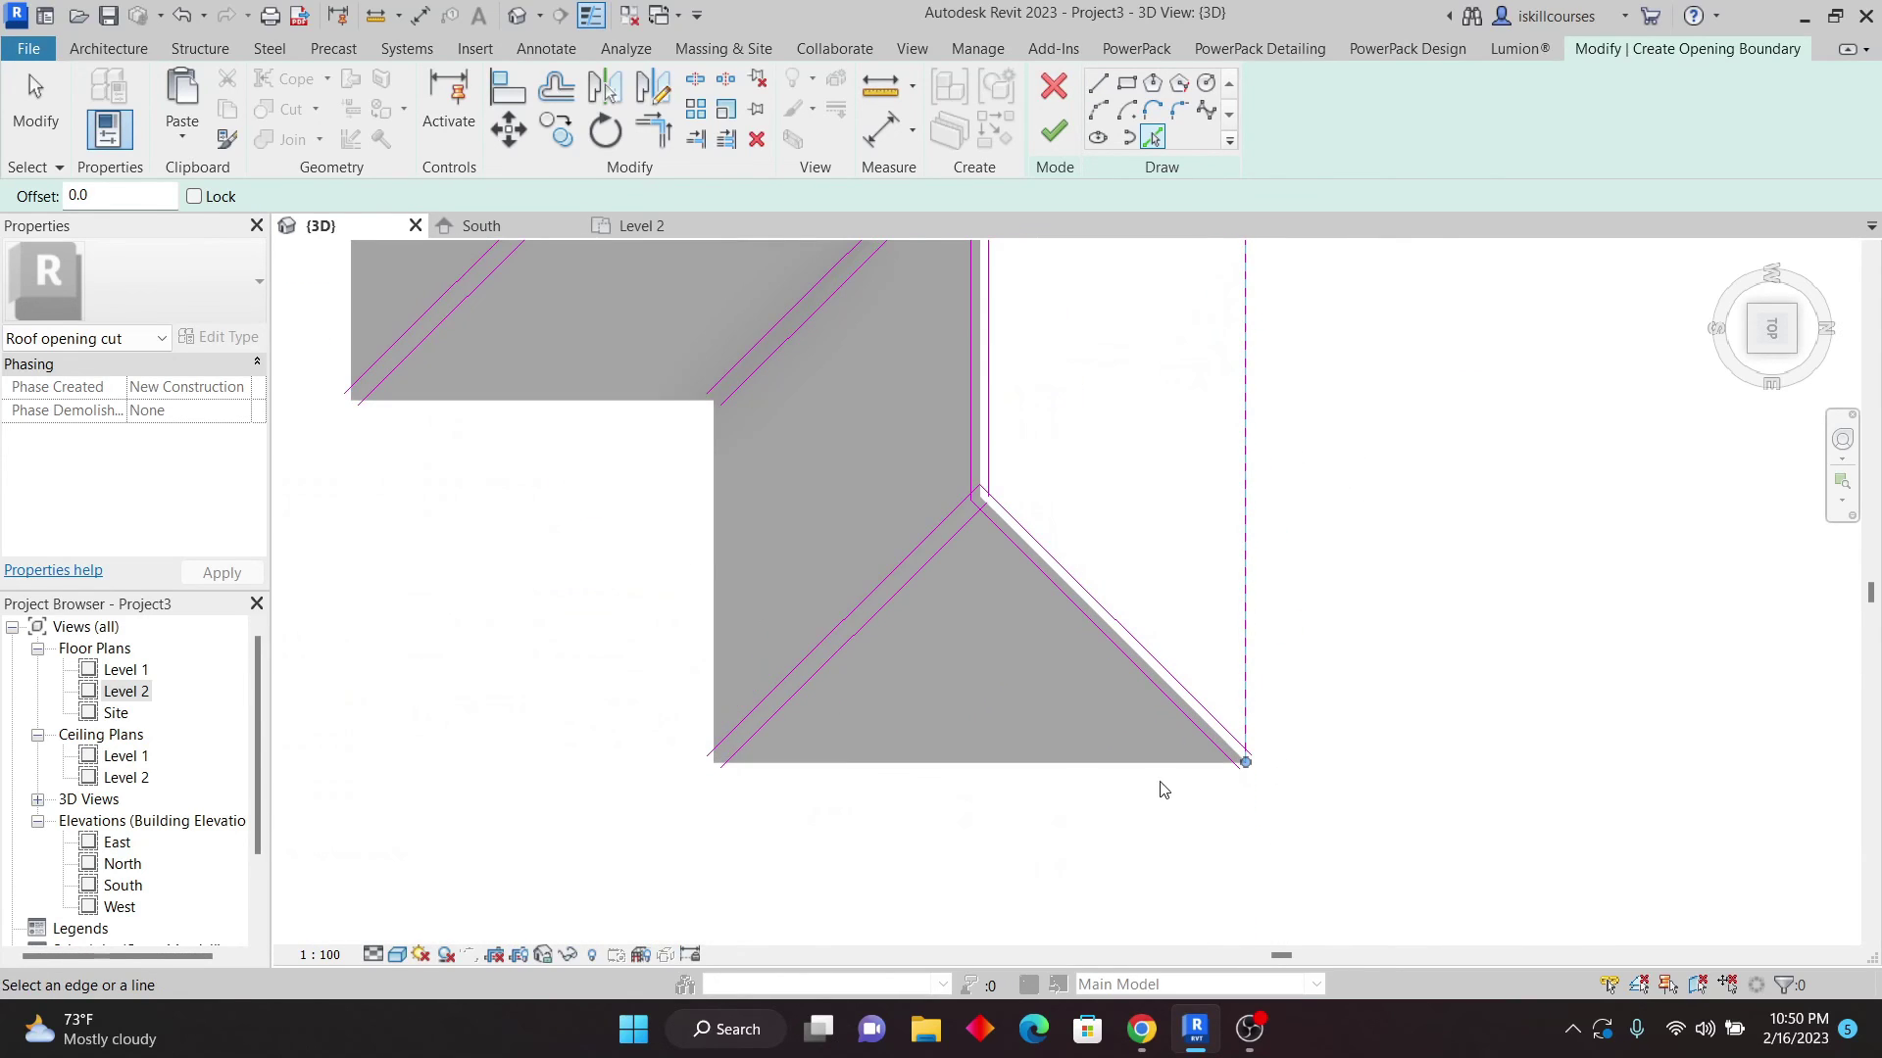
# - Add the roof's bottom, left and top outer edges to the opening boundary
pyautogui.click(1147, 779)
pyautogui.click(721, 549)
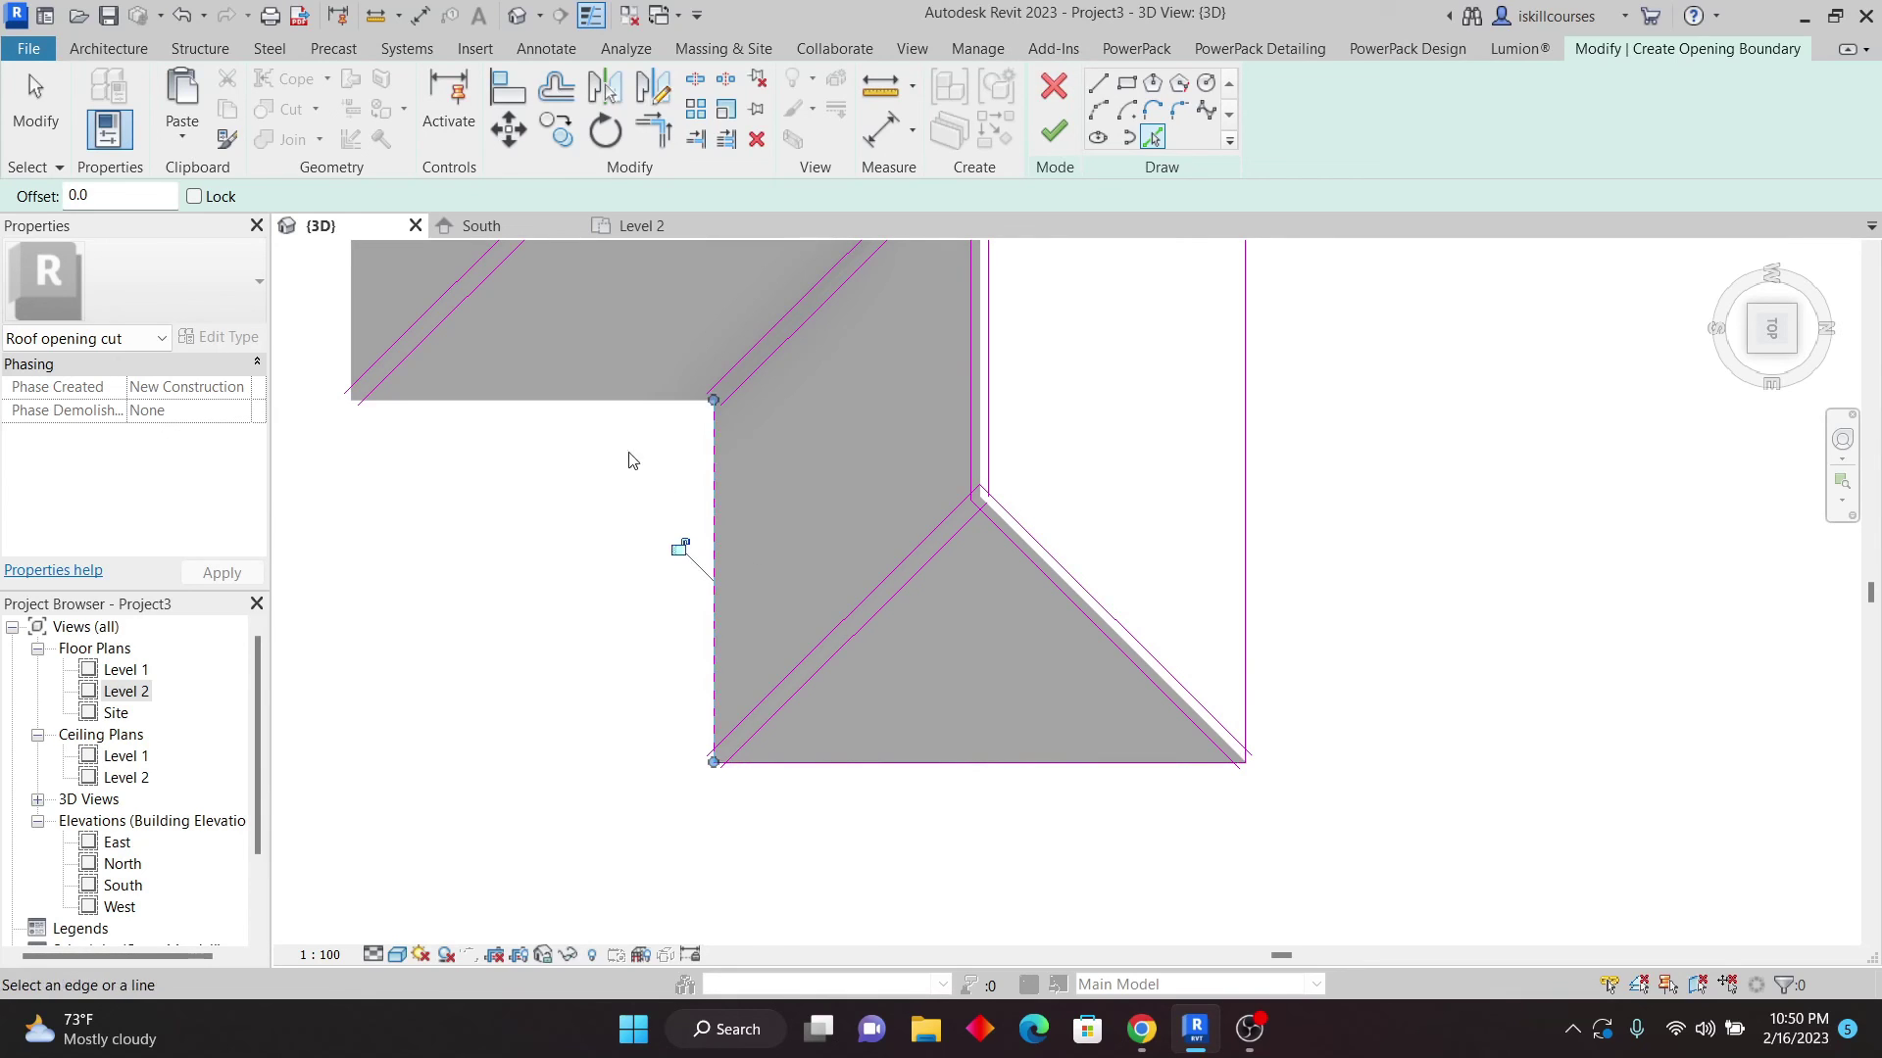
pyautogui.click(588, 402)
pyautogui.scroll(-2, 1088, 704)
pyautogui.scroll(-2, 874, 445)
pyautogui.scroll(2, 774, 407)
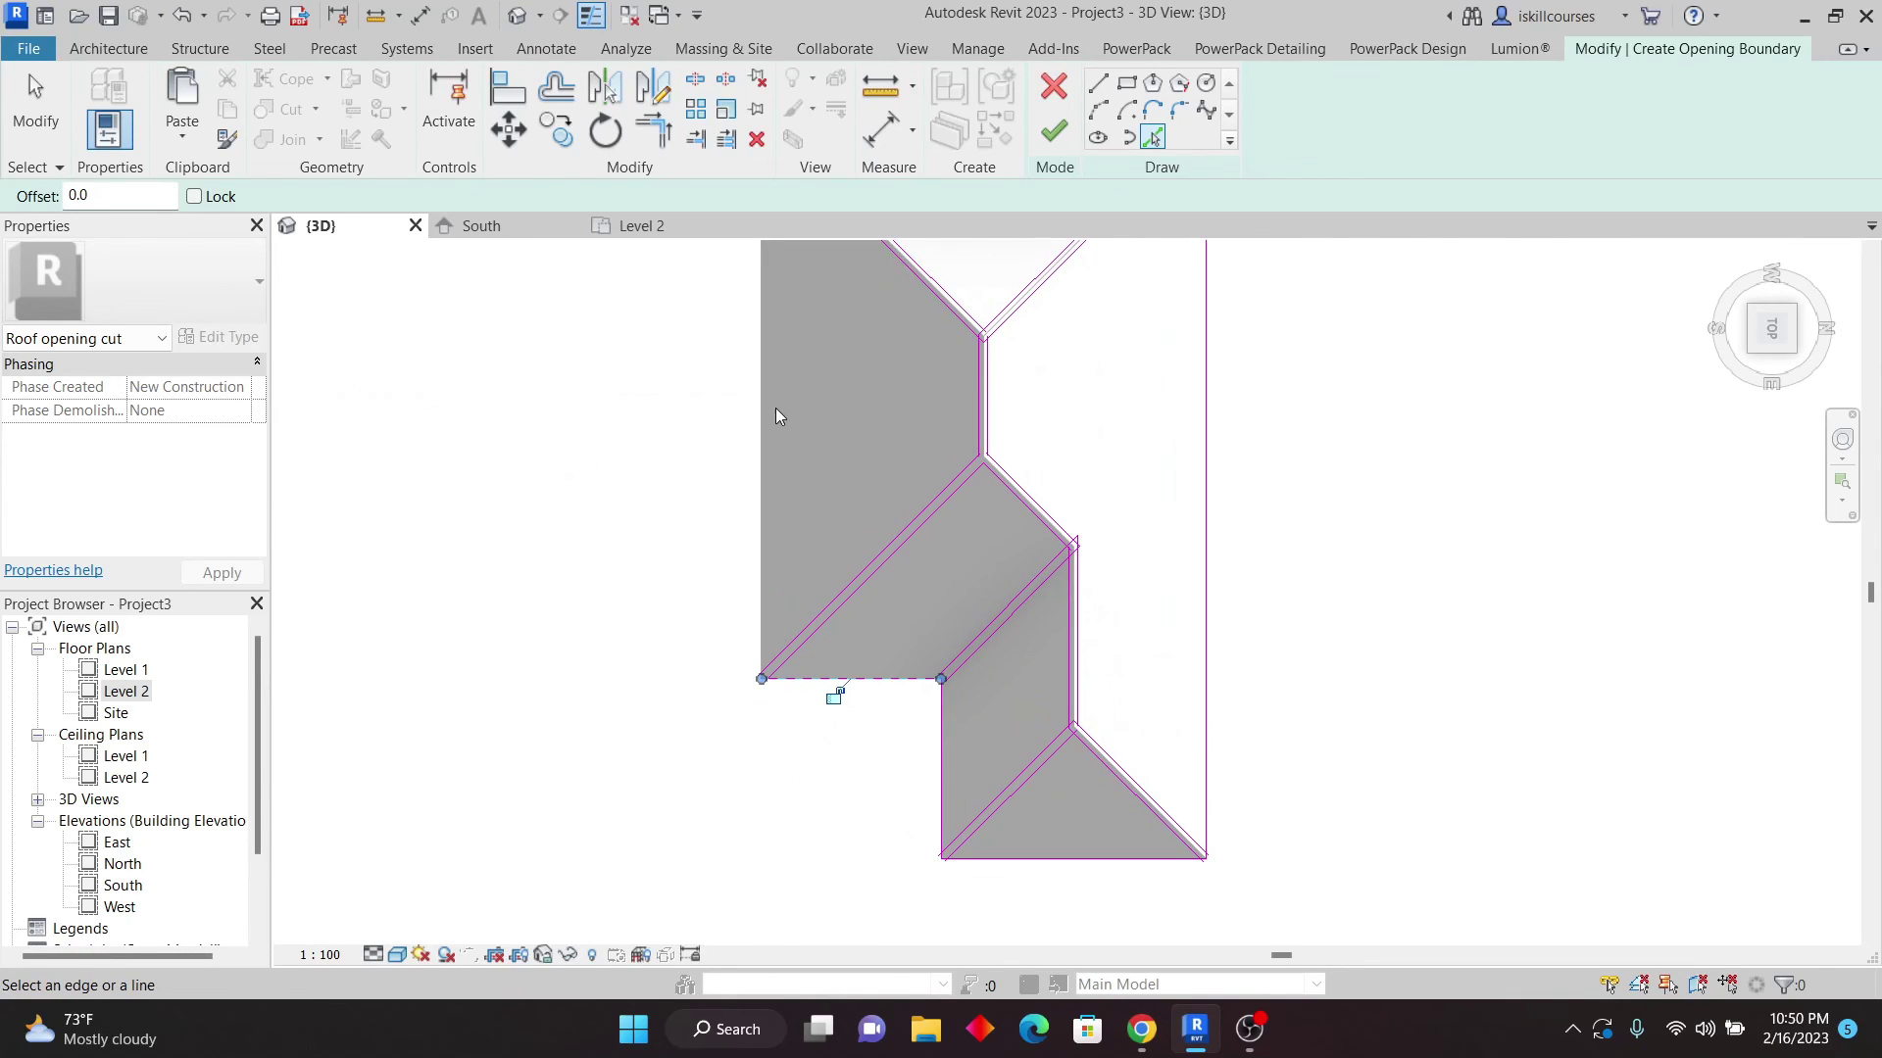
pyautogui.click(763, 431)
pyautogui.scroll(-2, 929, 390)
pyautogui.scroll(5, 1033, 402)
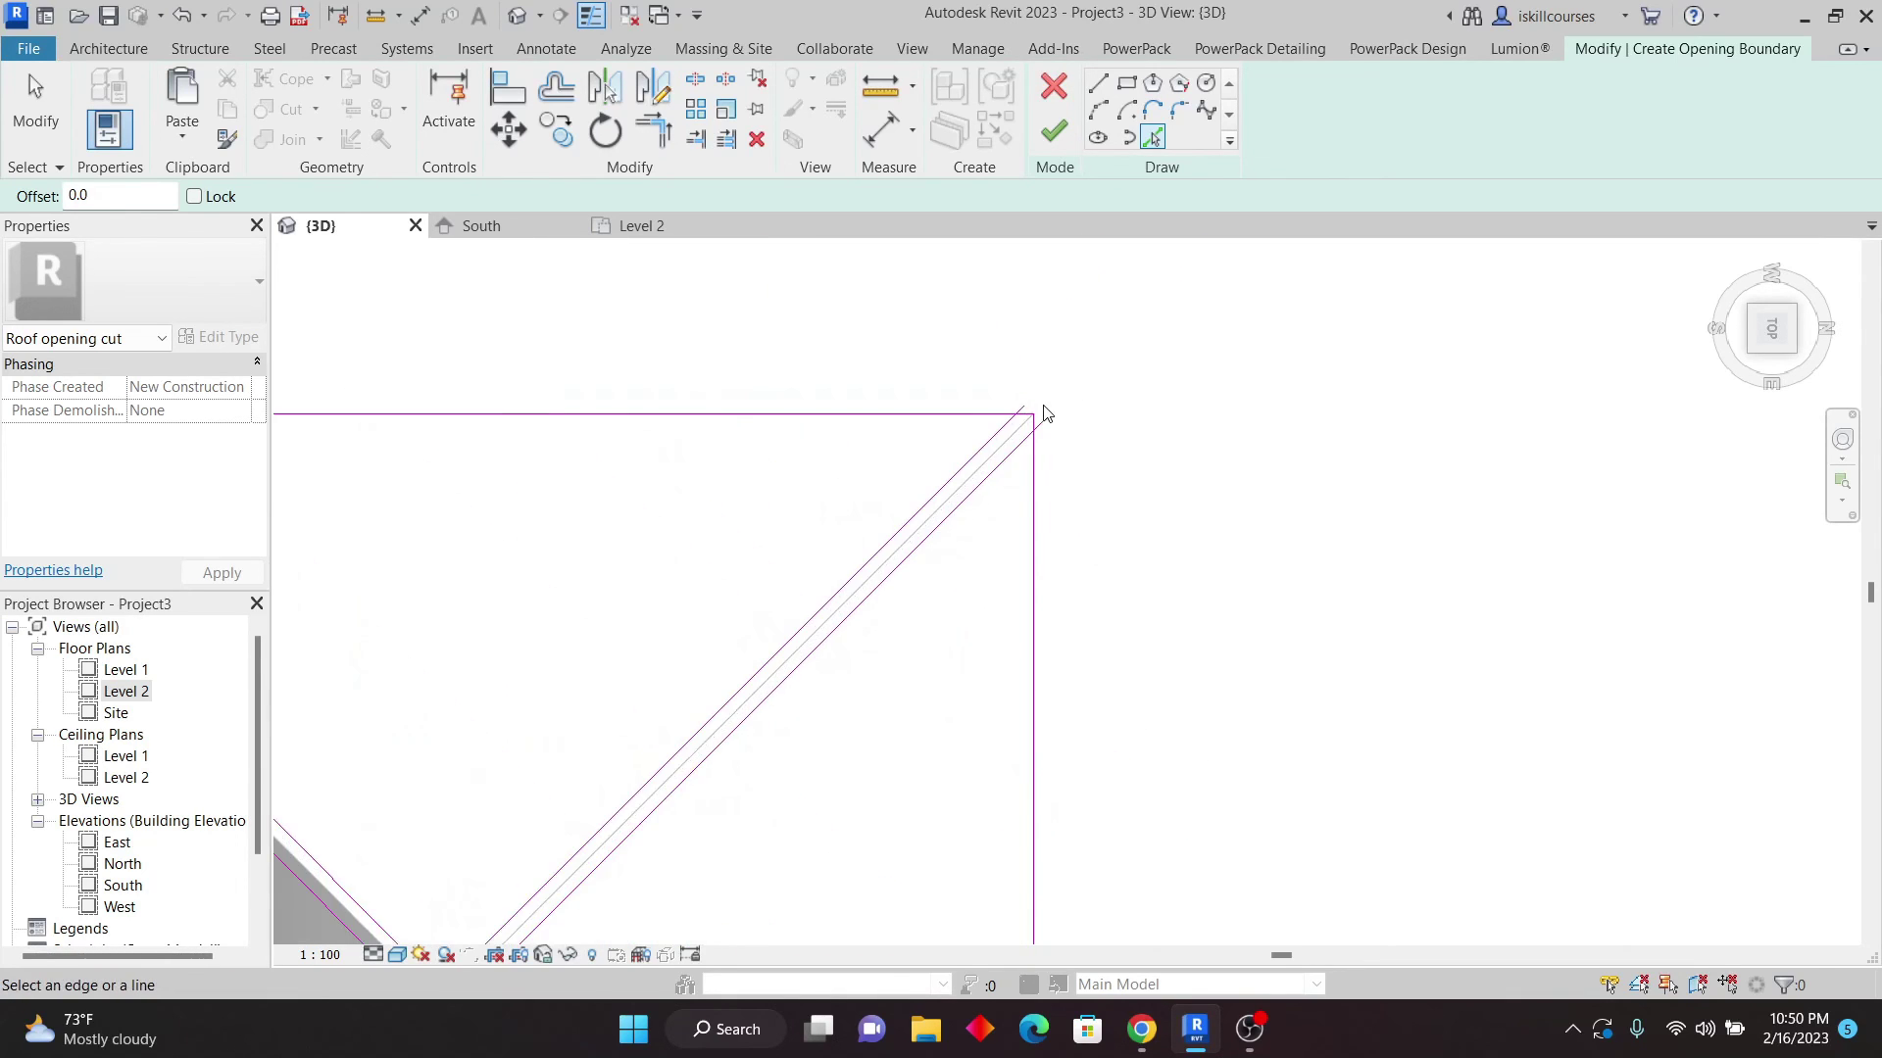
pyautogui.click(1001, 439)
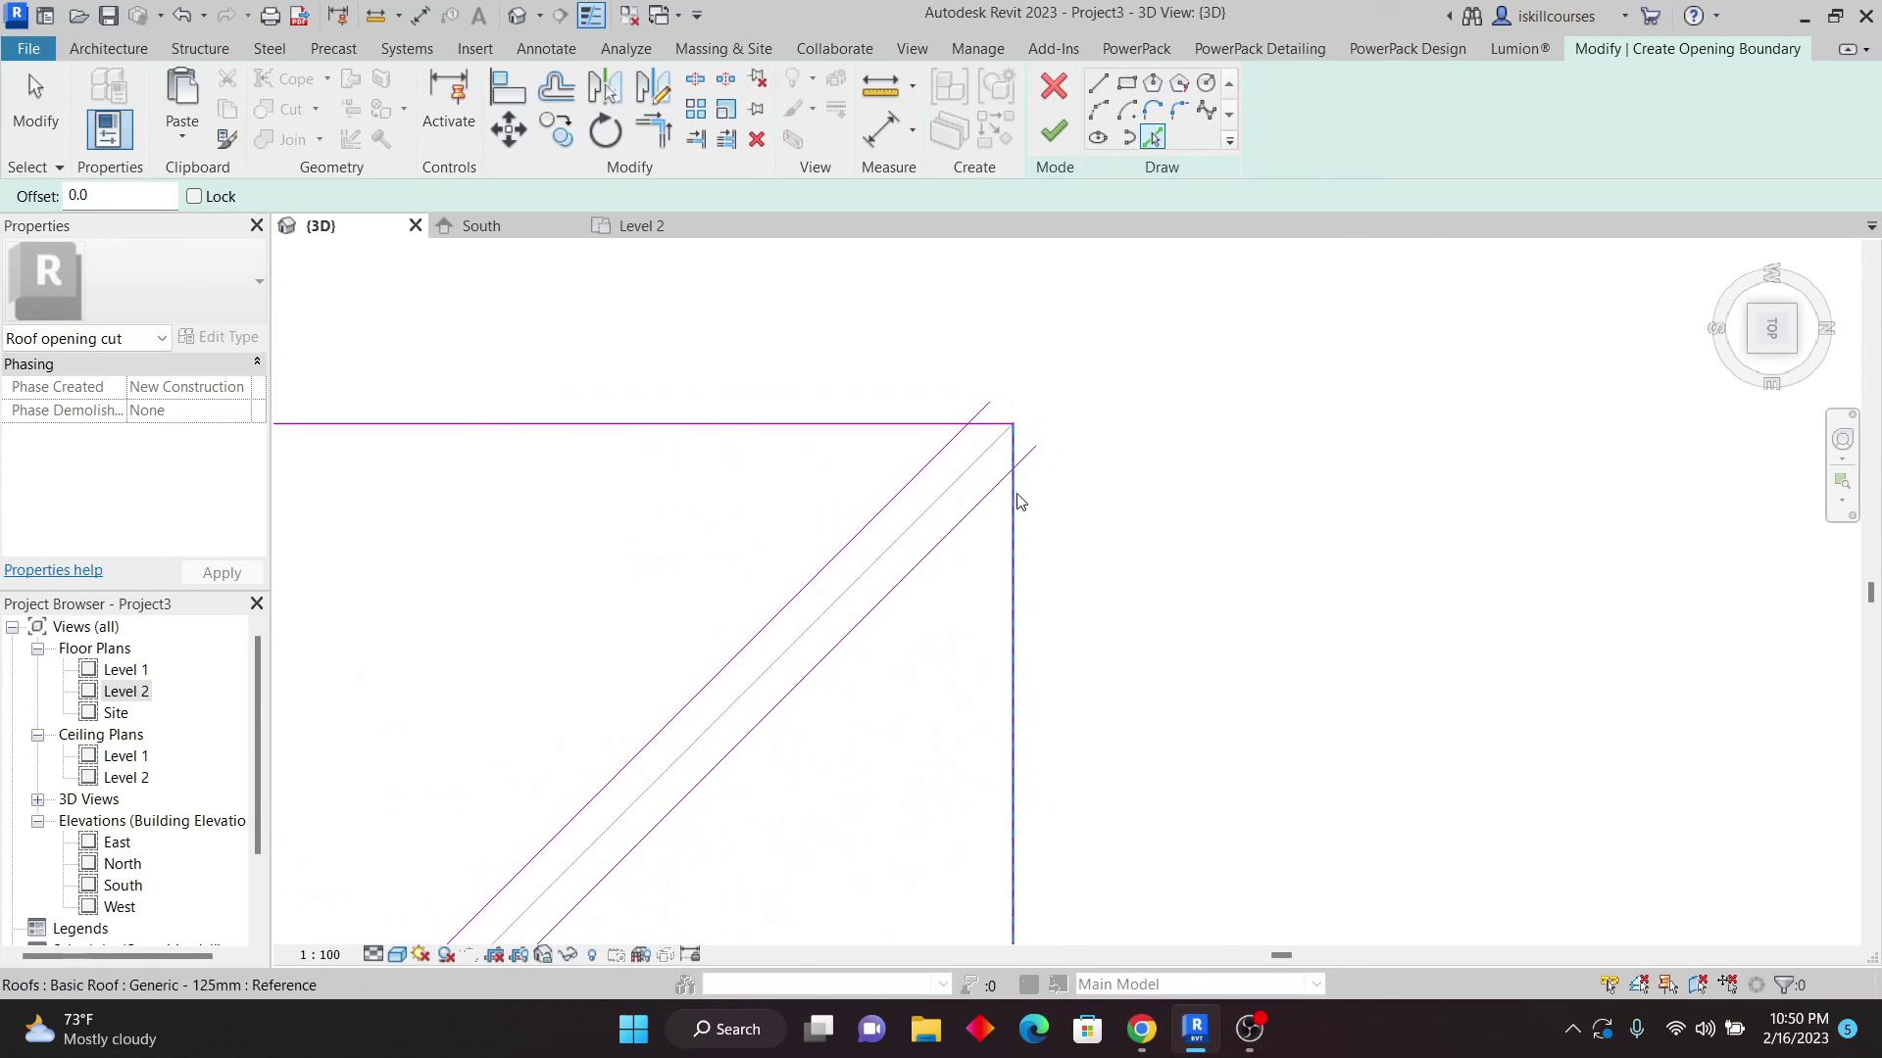
# - Use Trim/Extend (TR) to close the left-side corners of the opening sketch
pyautogui.press('t')
pyautogui.press('r')
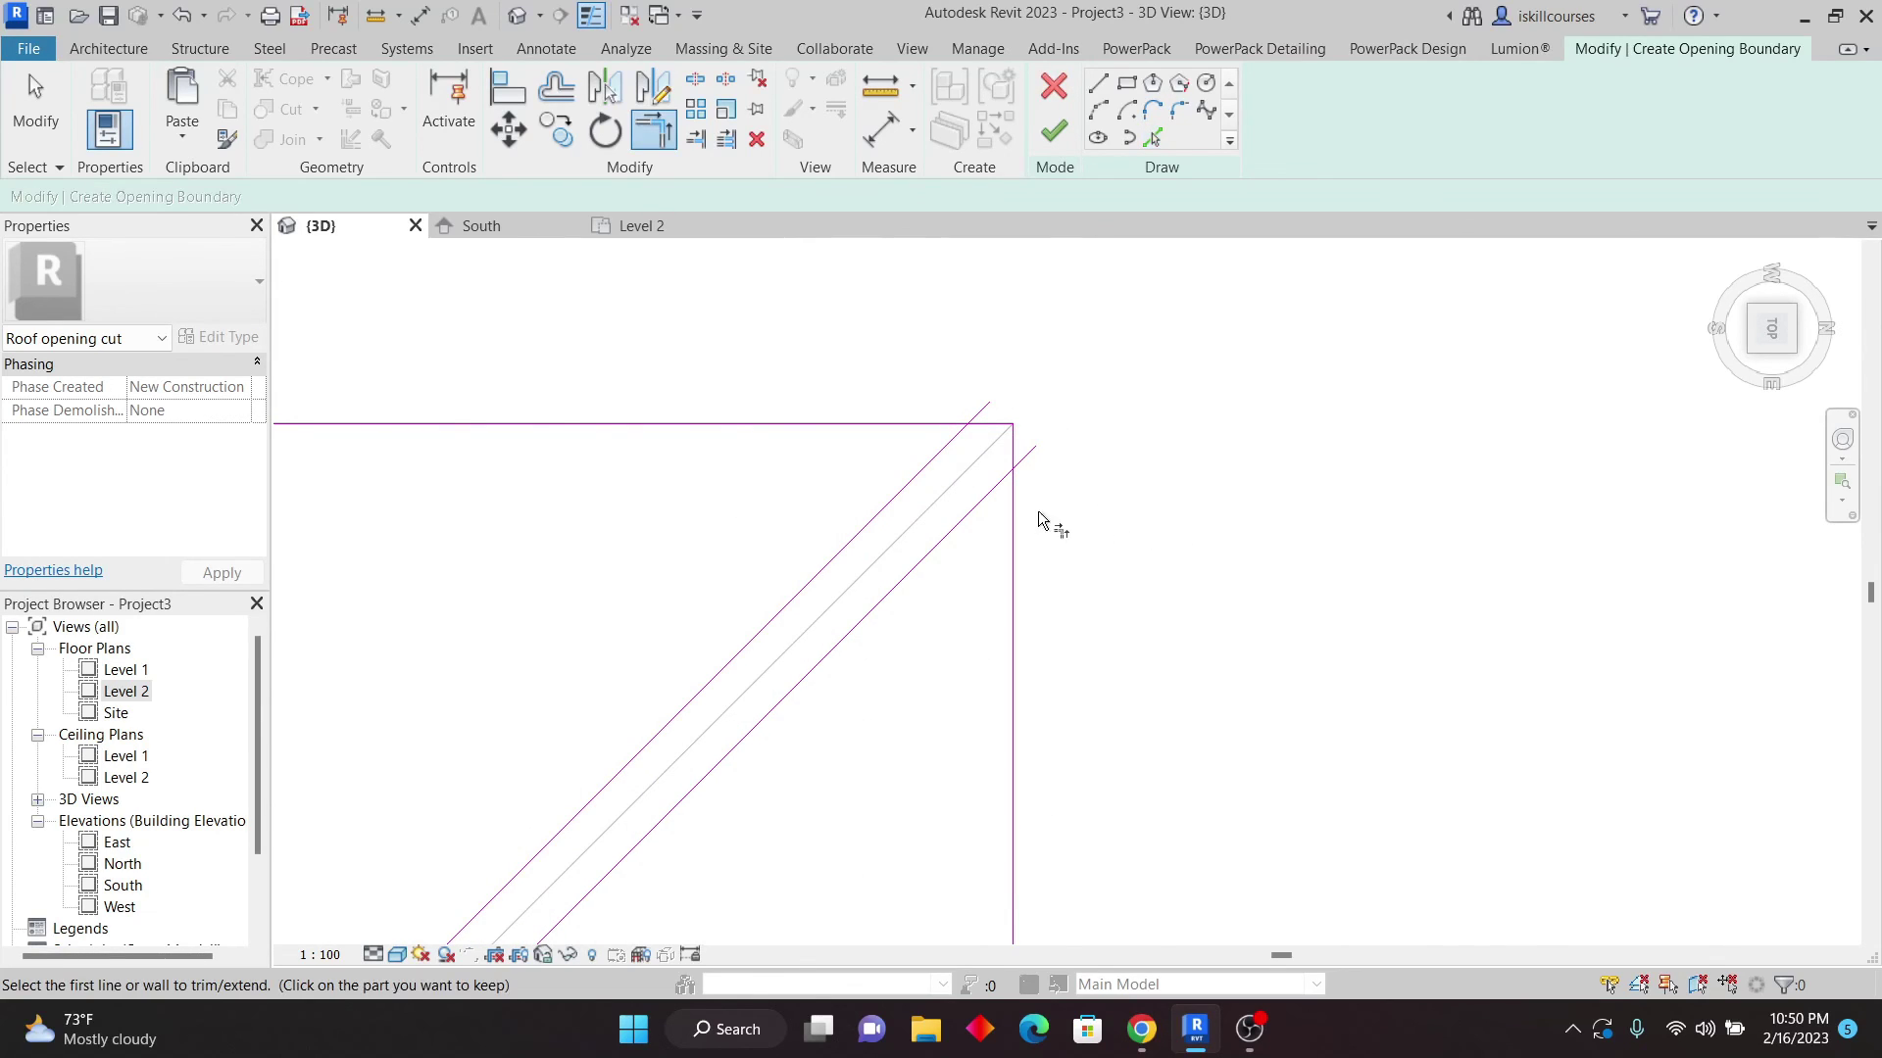
pyautogui.click(1018, 515)
pyautogui.click(990, 496)
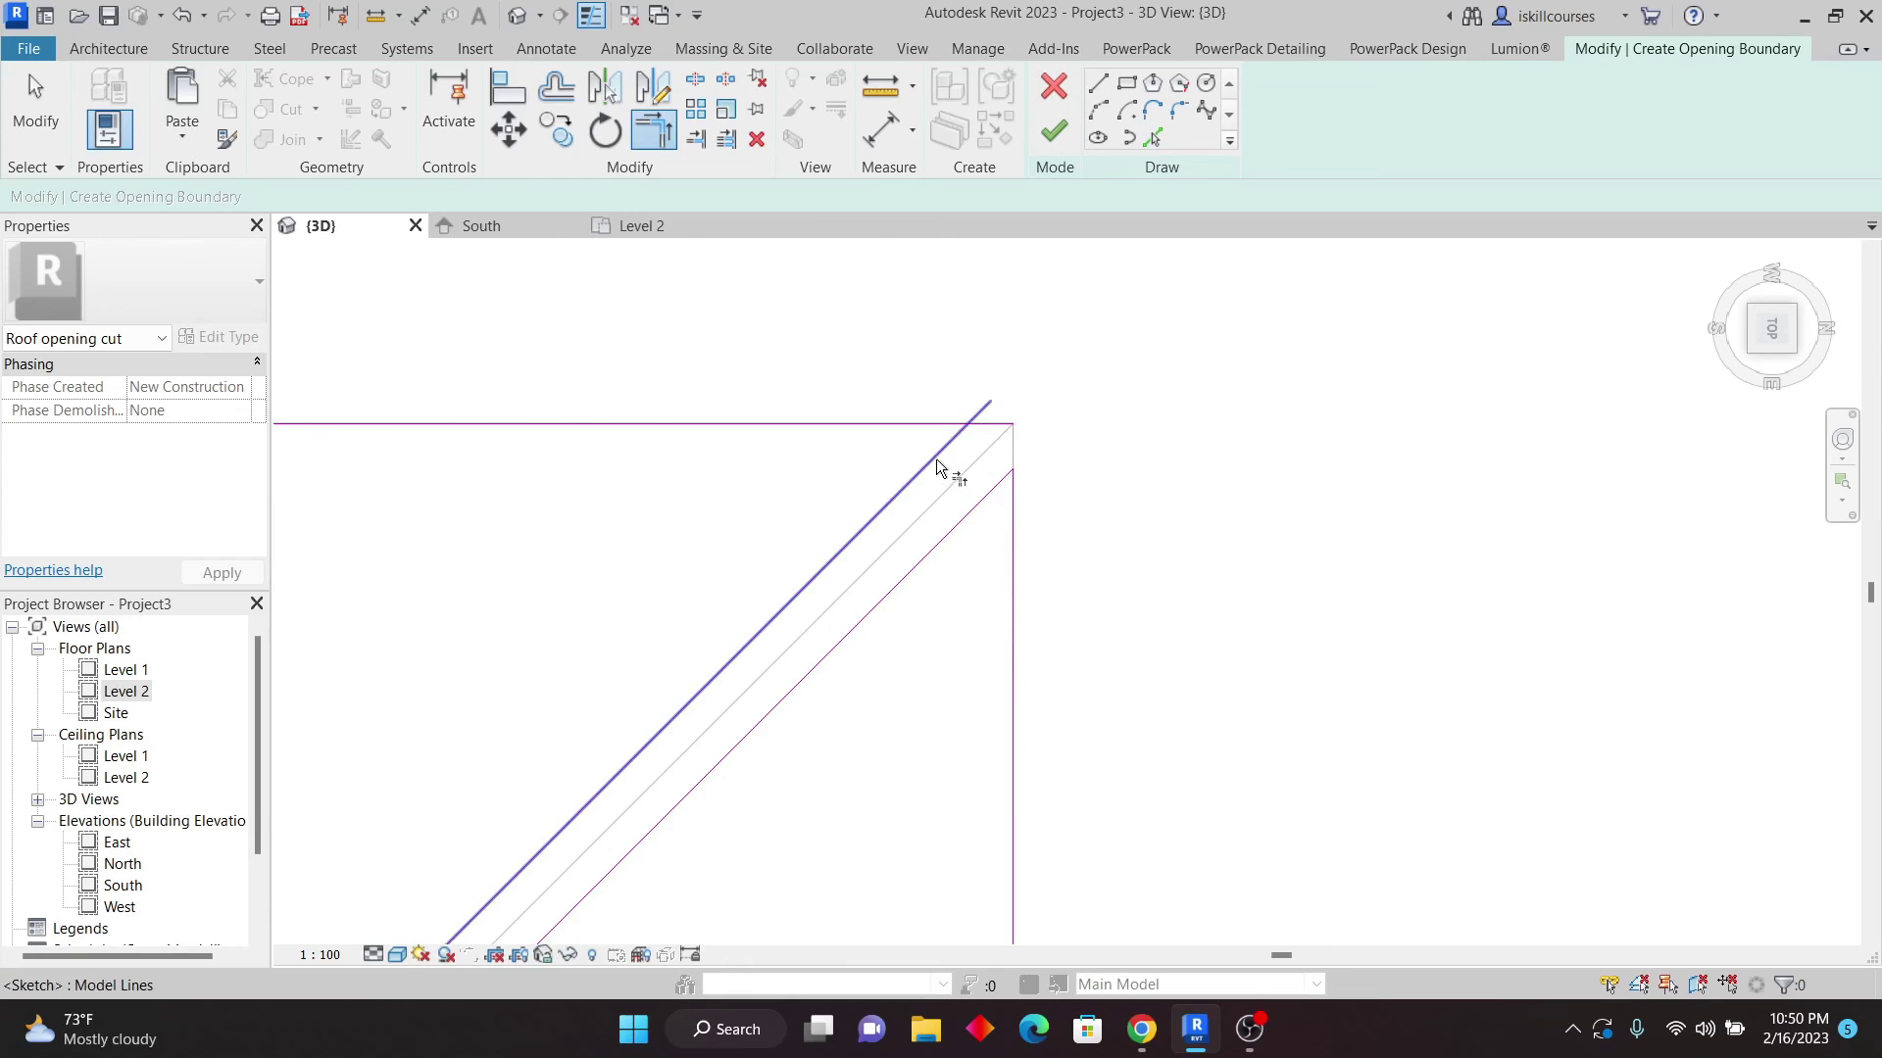
pyautogui.scroll(-3, 1254, 485)
pyautogui.scroll(-2, 902, 464)
pyautogui.scroll(3, 781, 470)
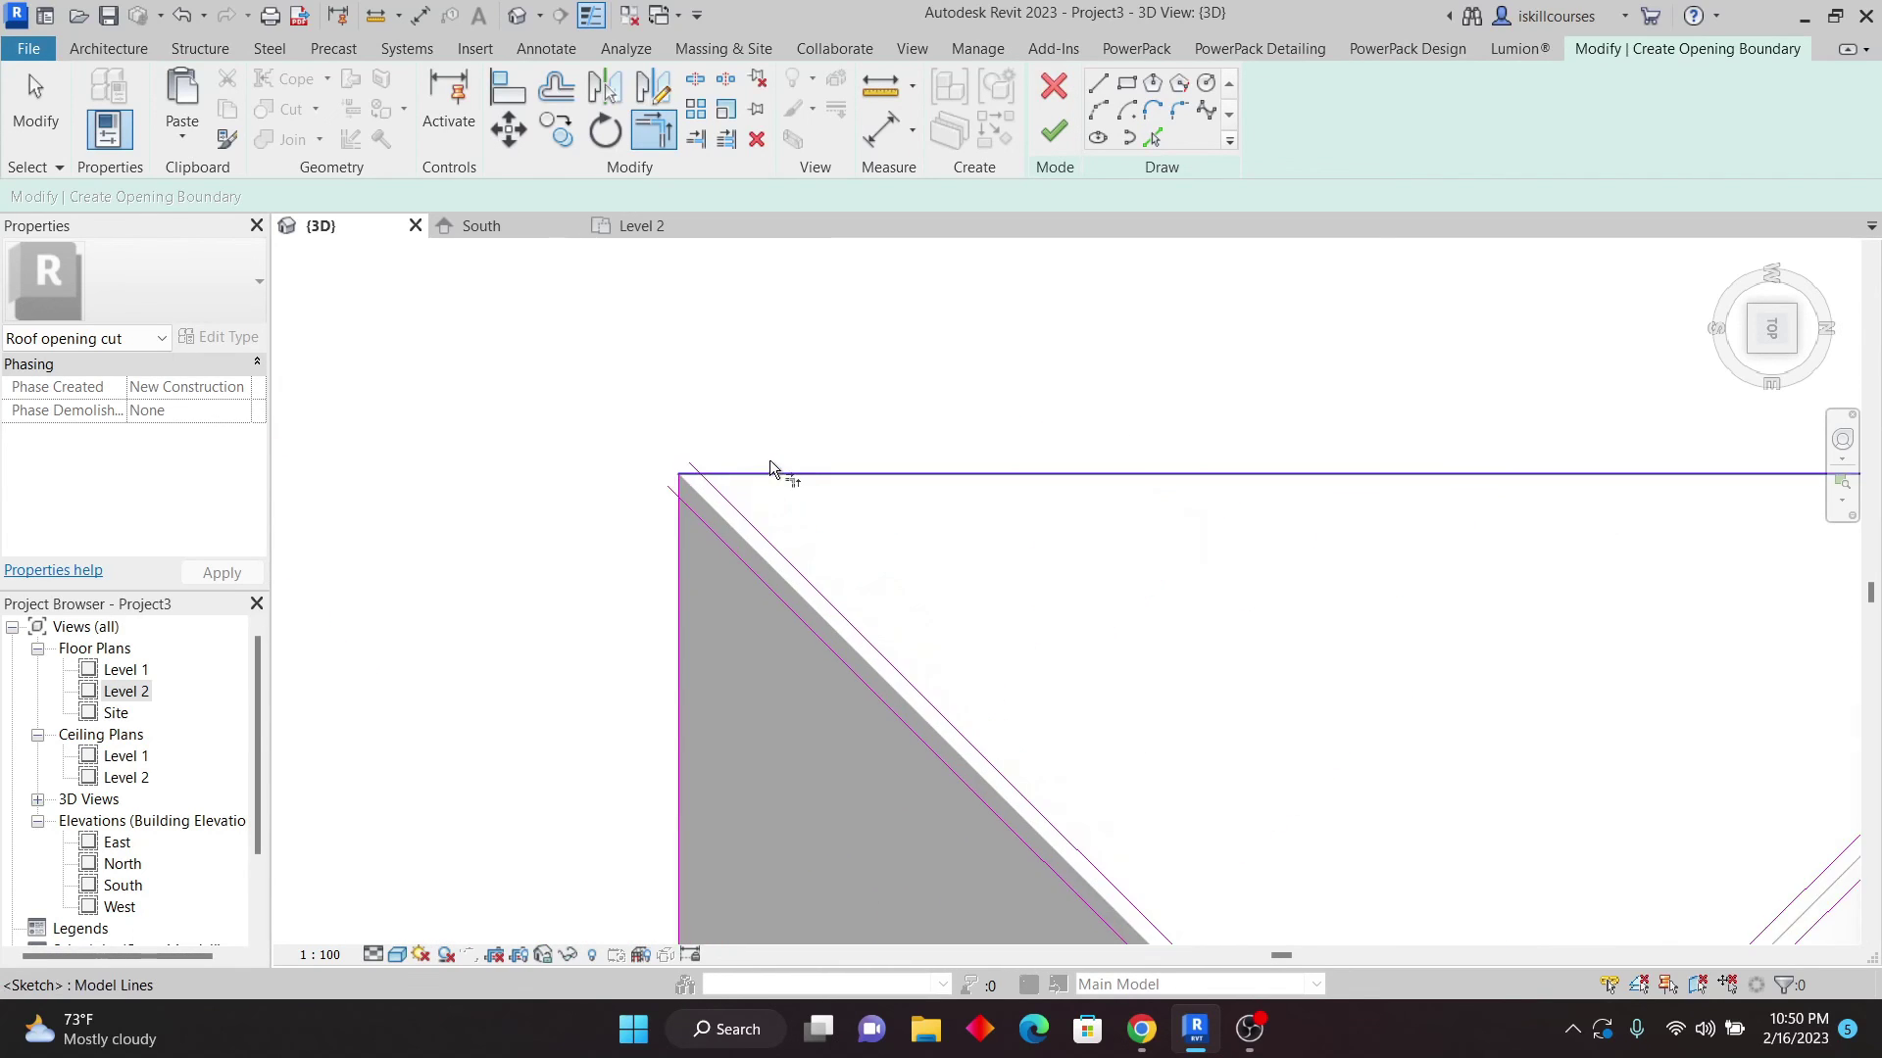
pyautogui.click(775, 471)
pyautogui.scroll(2, 721, 485)
pyautogui.click(692, 512)
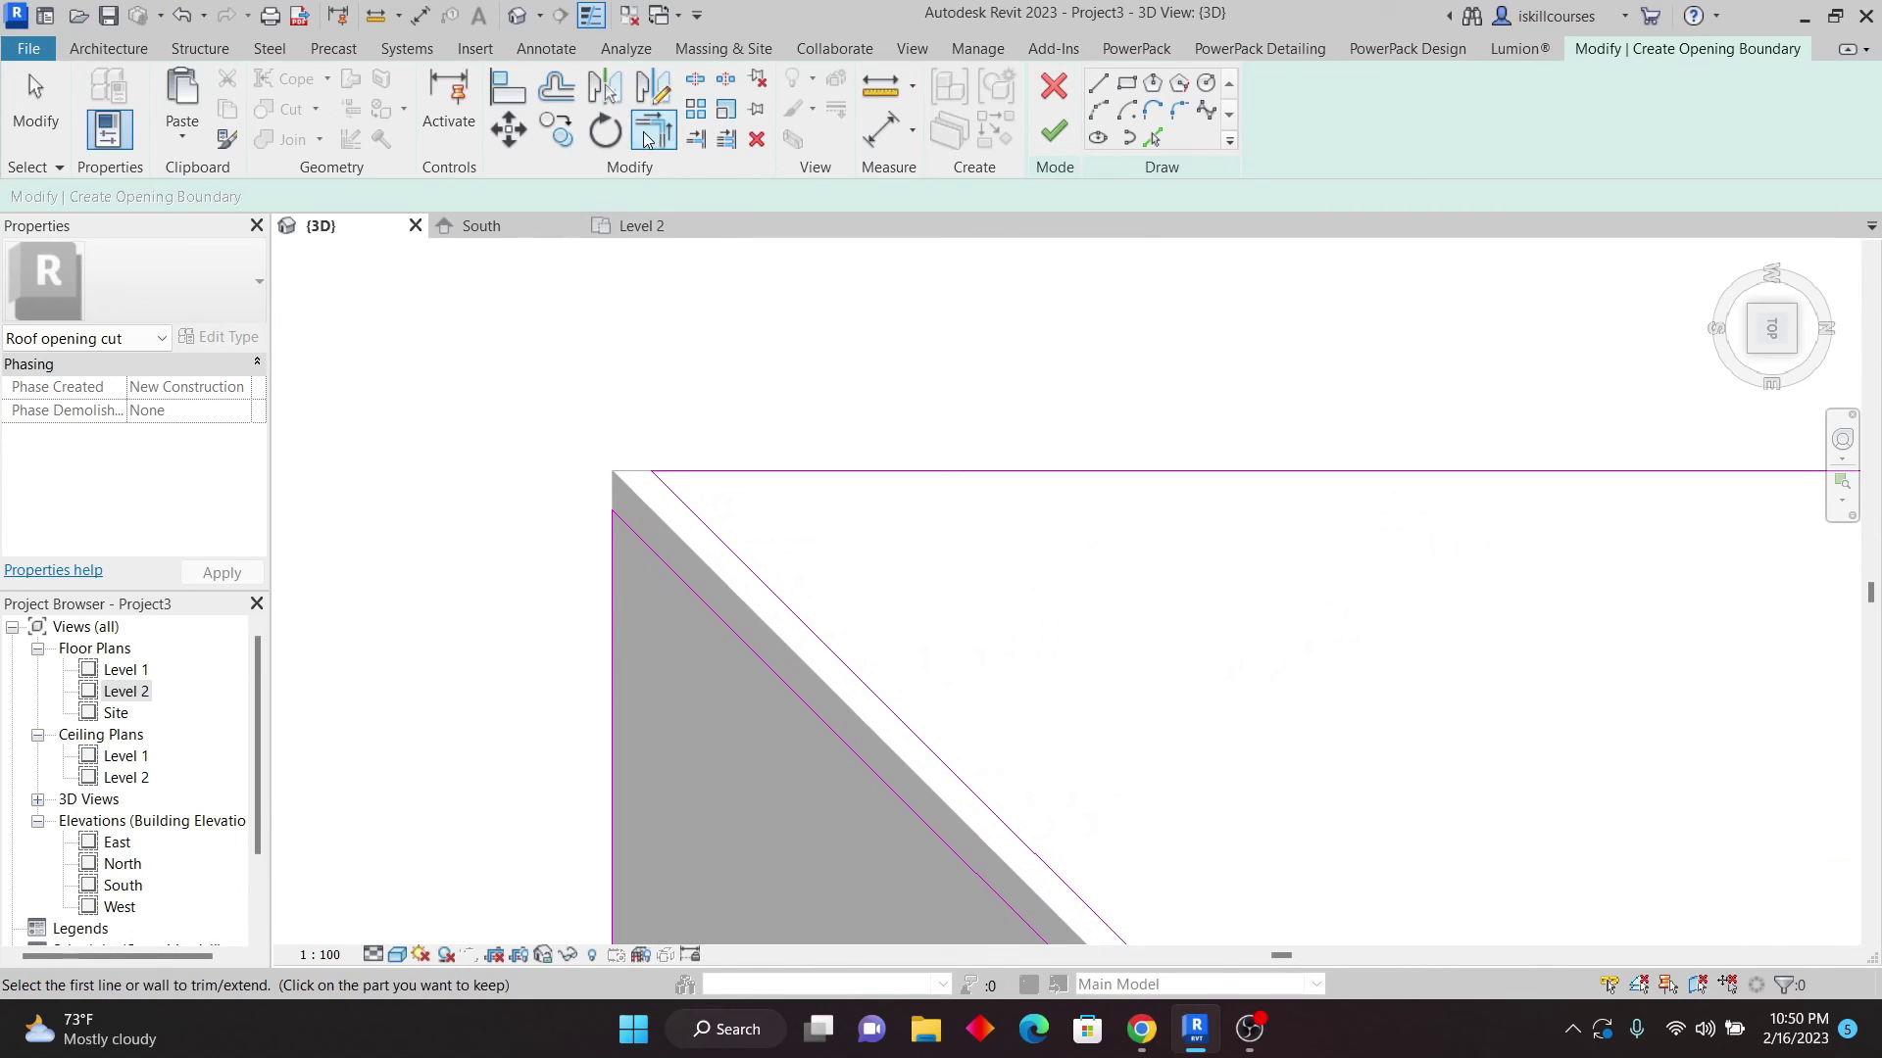
pyautogui.scroll(-5, 798, 449)
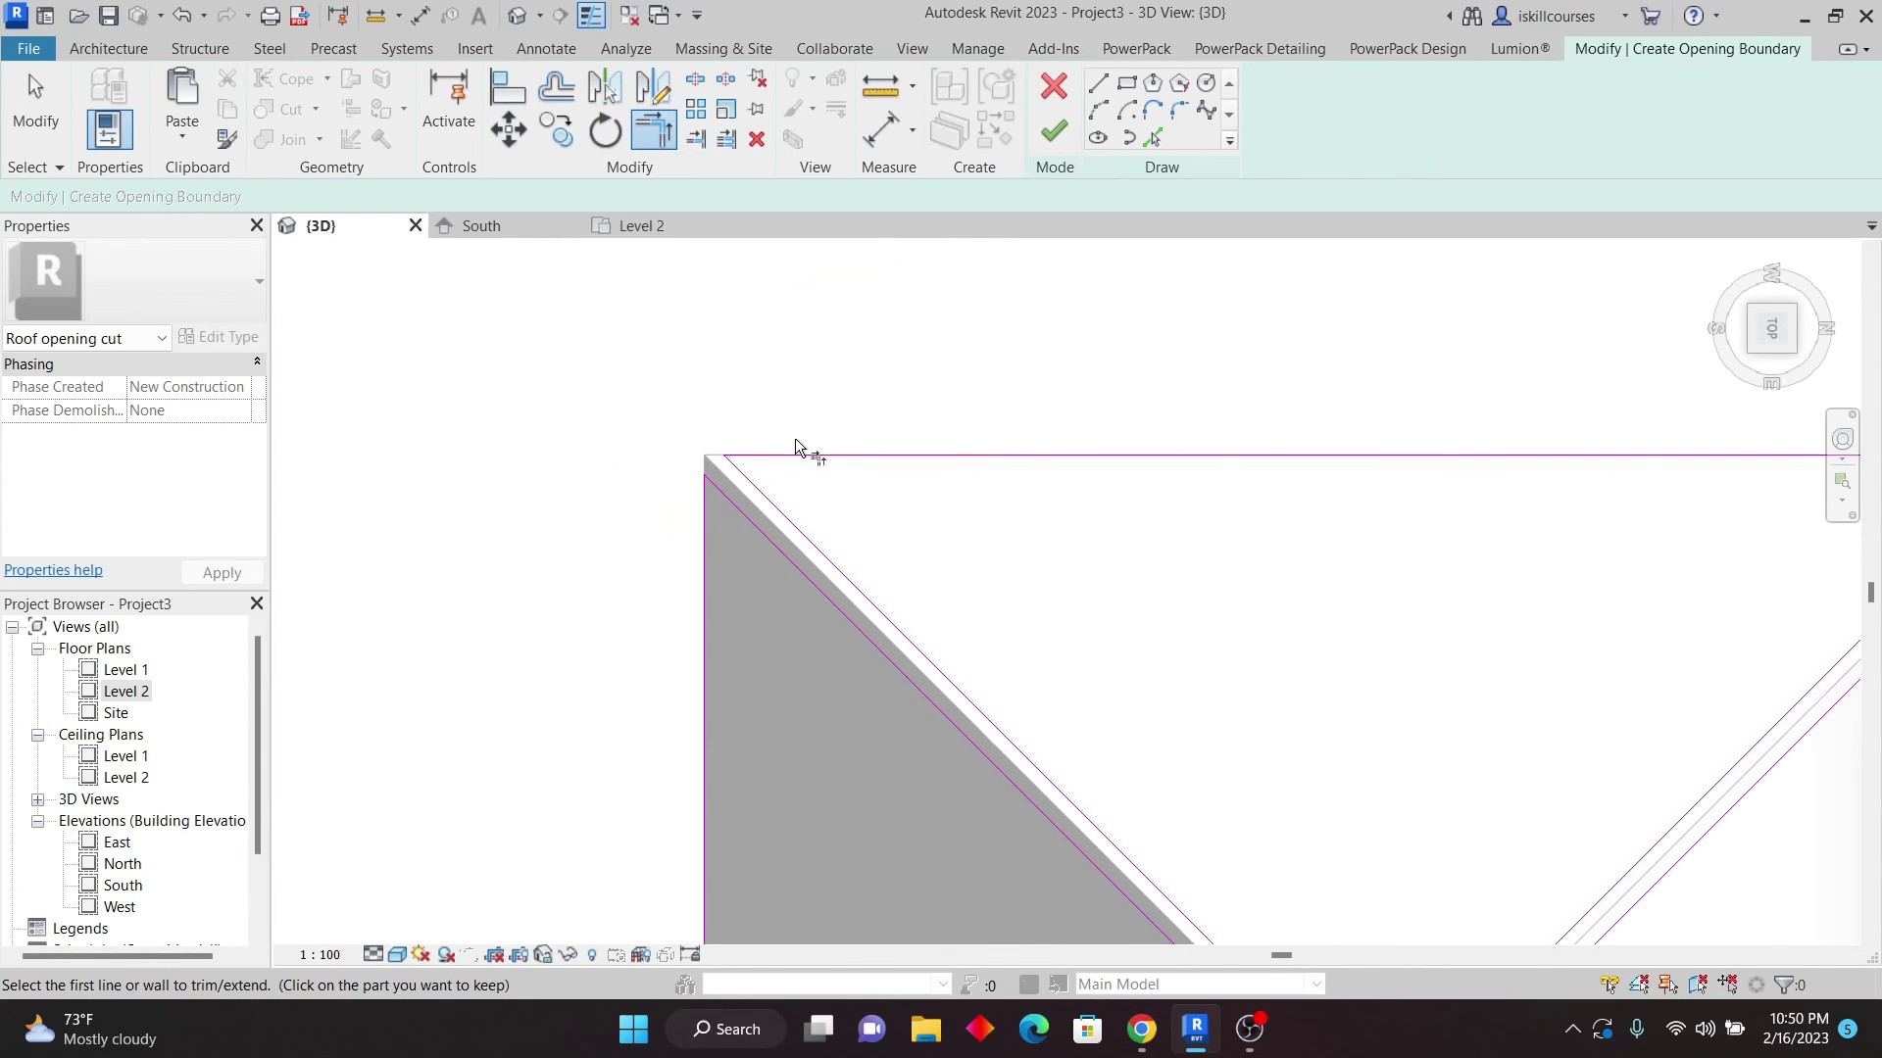
pyautogui.scroll(3, 811, 664)
pyautogui.scroll(2, 814, 588)
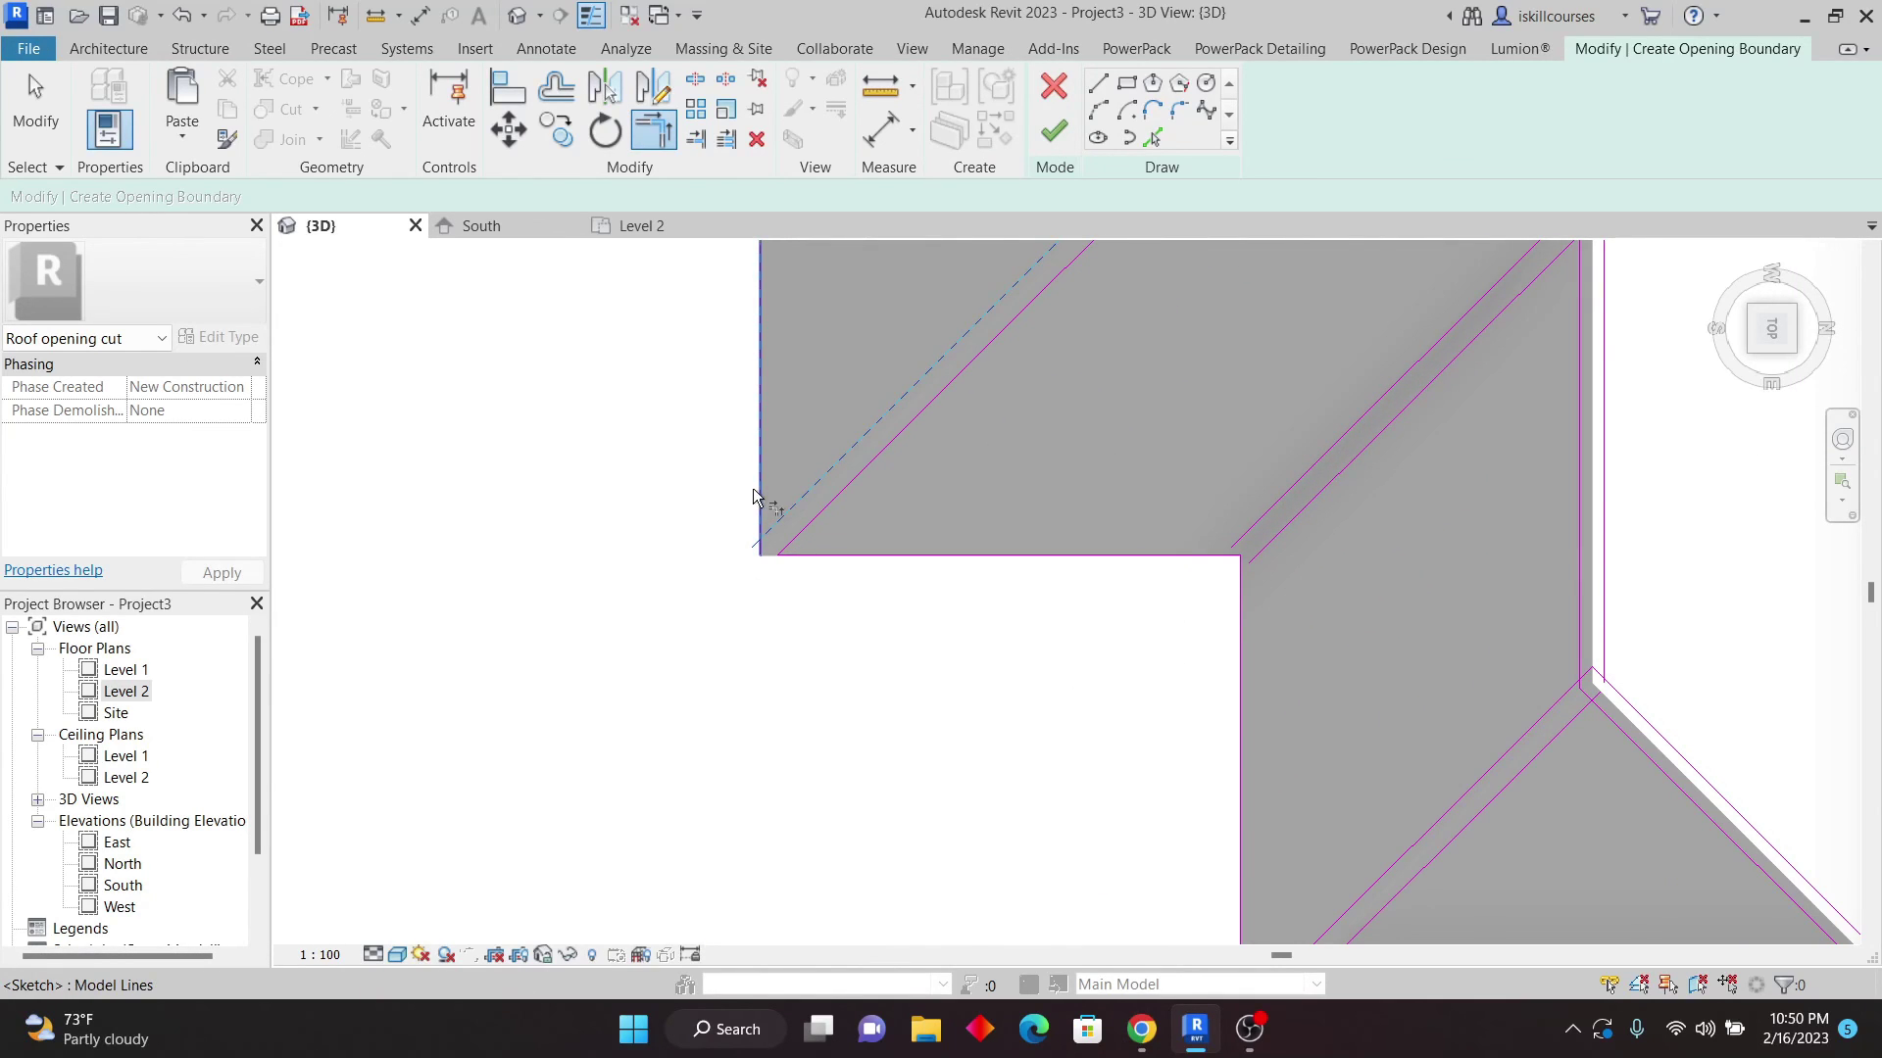
pyautogui.scroll(-2, 931, 520)
pyautogui.scroll(4, 1041, 539)
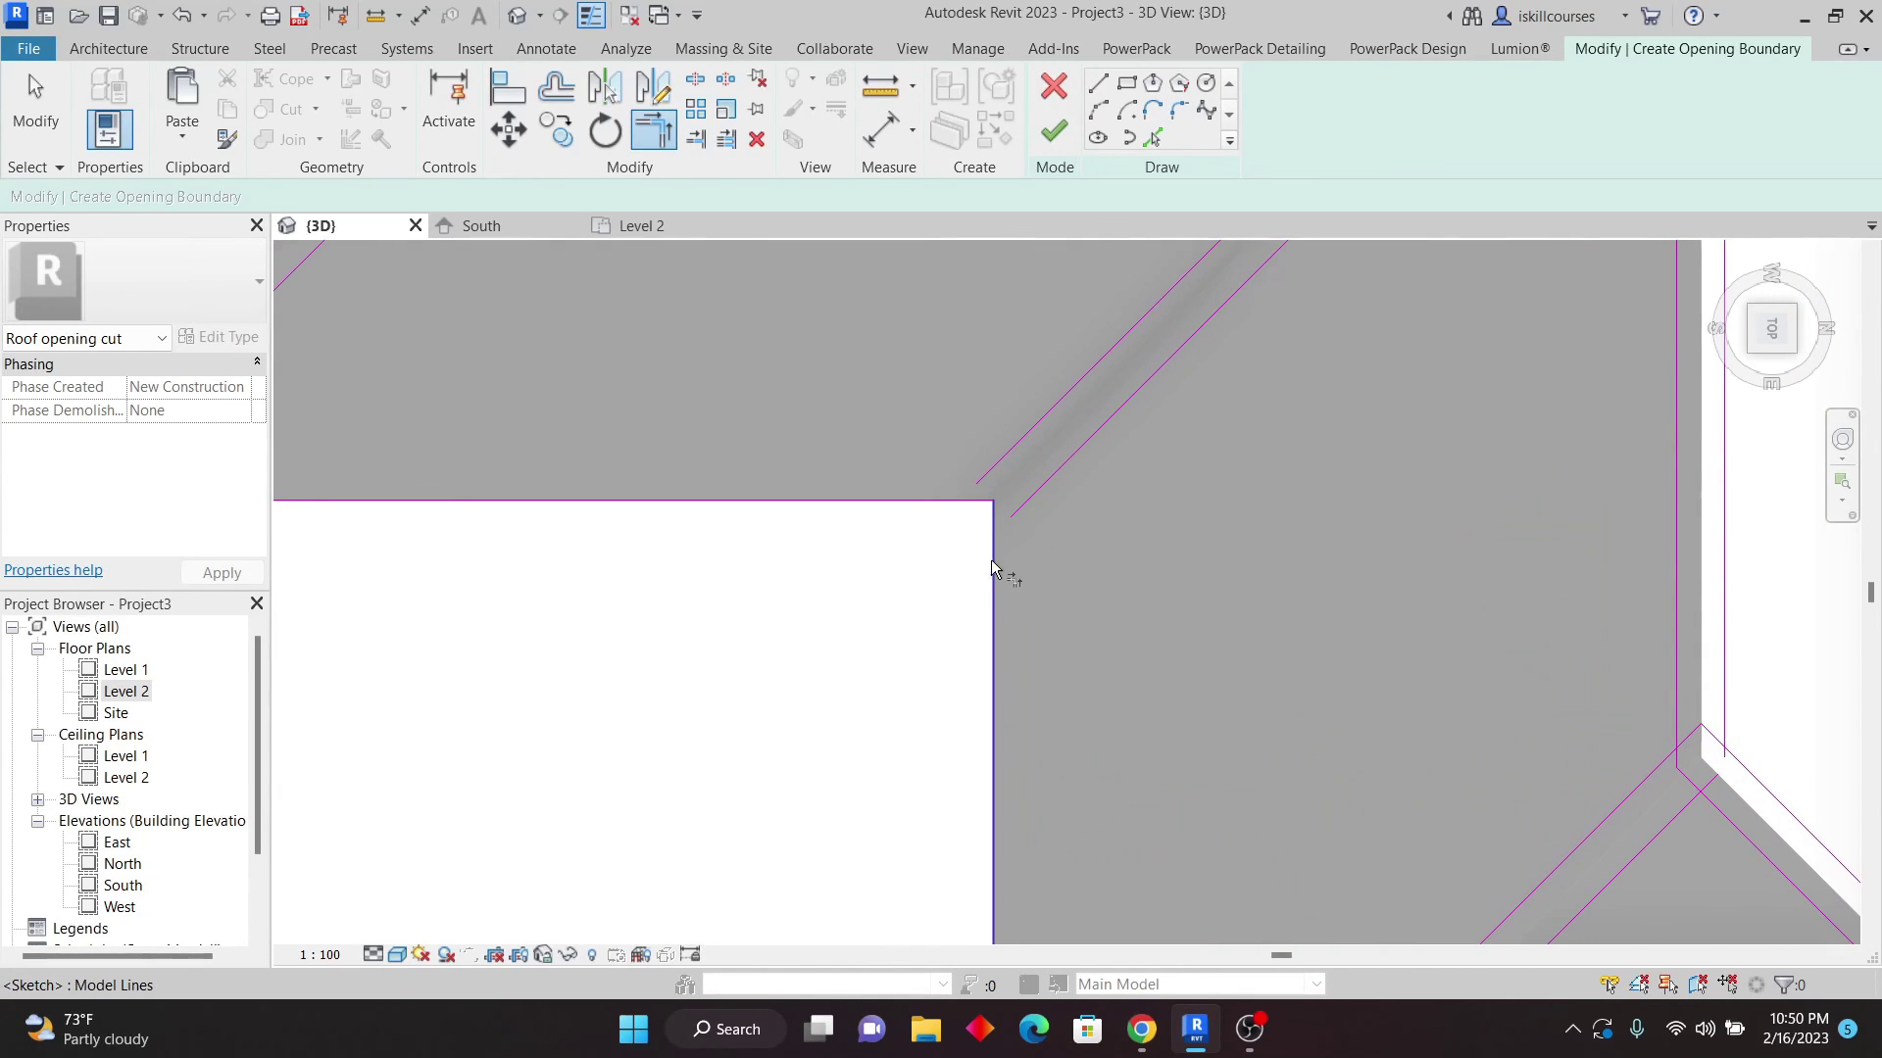
pyautogui.click(992, 561)
pyautogui.click(1066, 474)
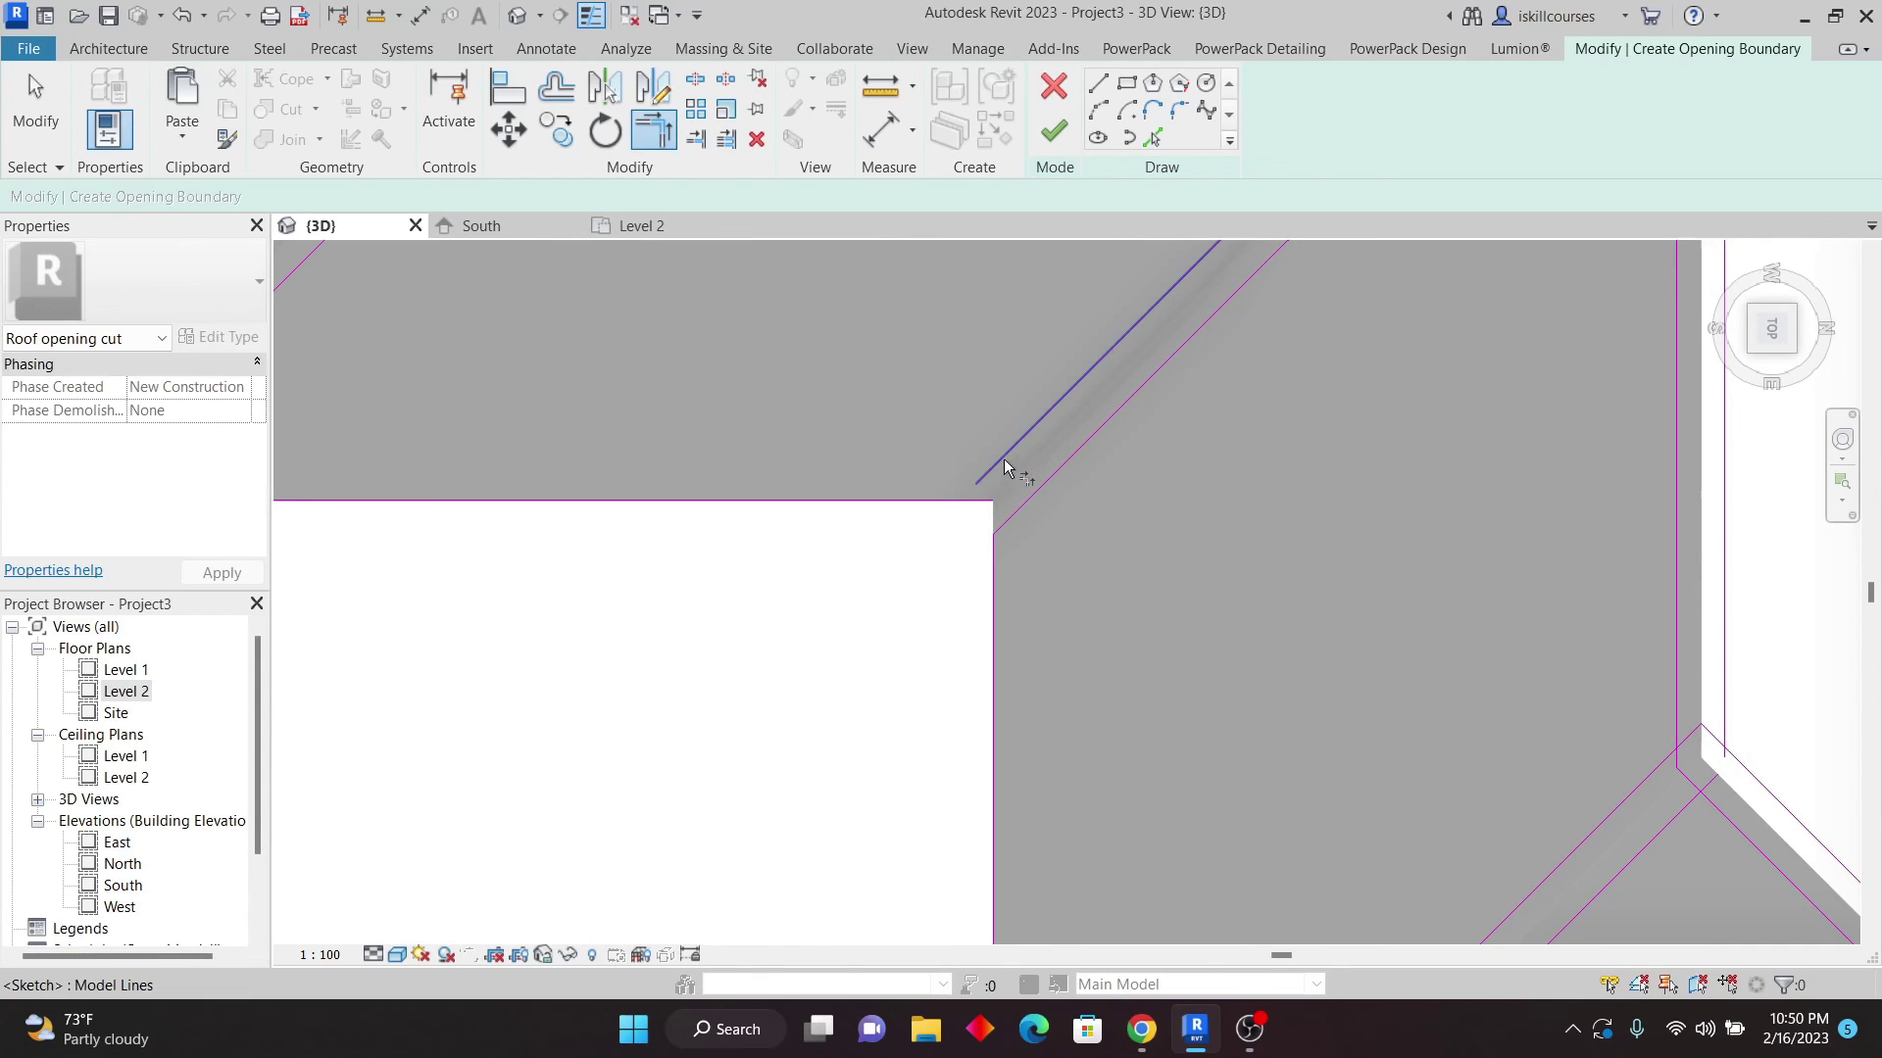
pyautogui.scroll(-3, 970, 470)
pyautogui.scroll(4, 1029, 737)
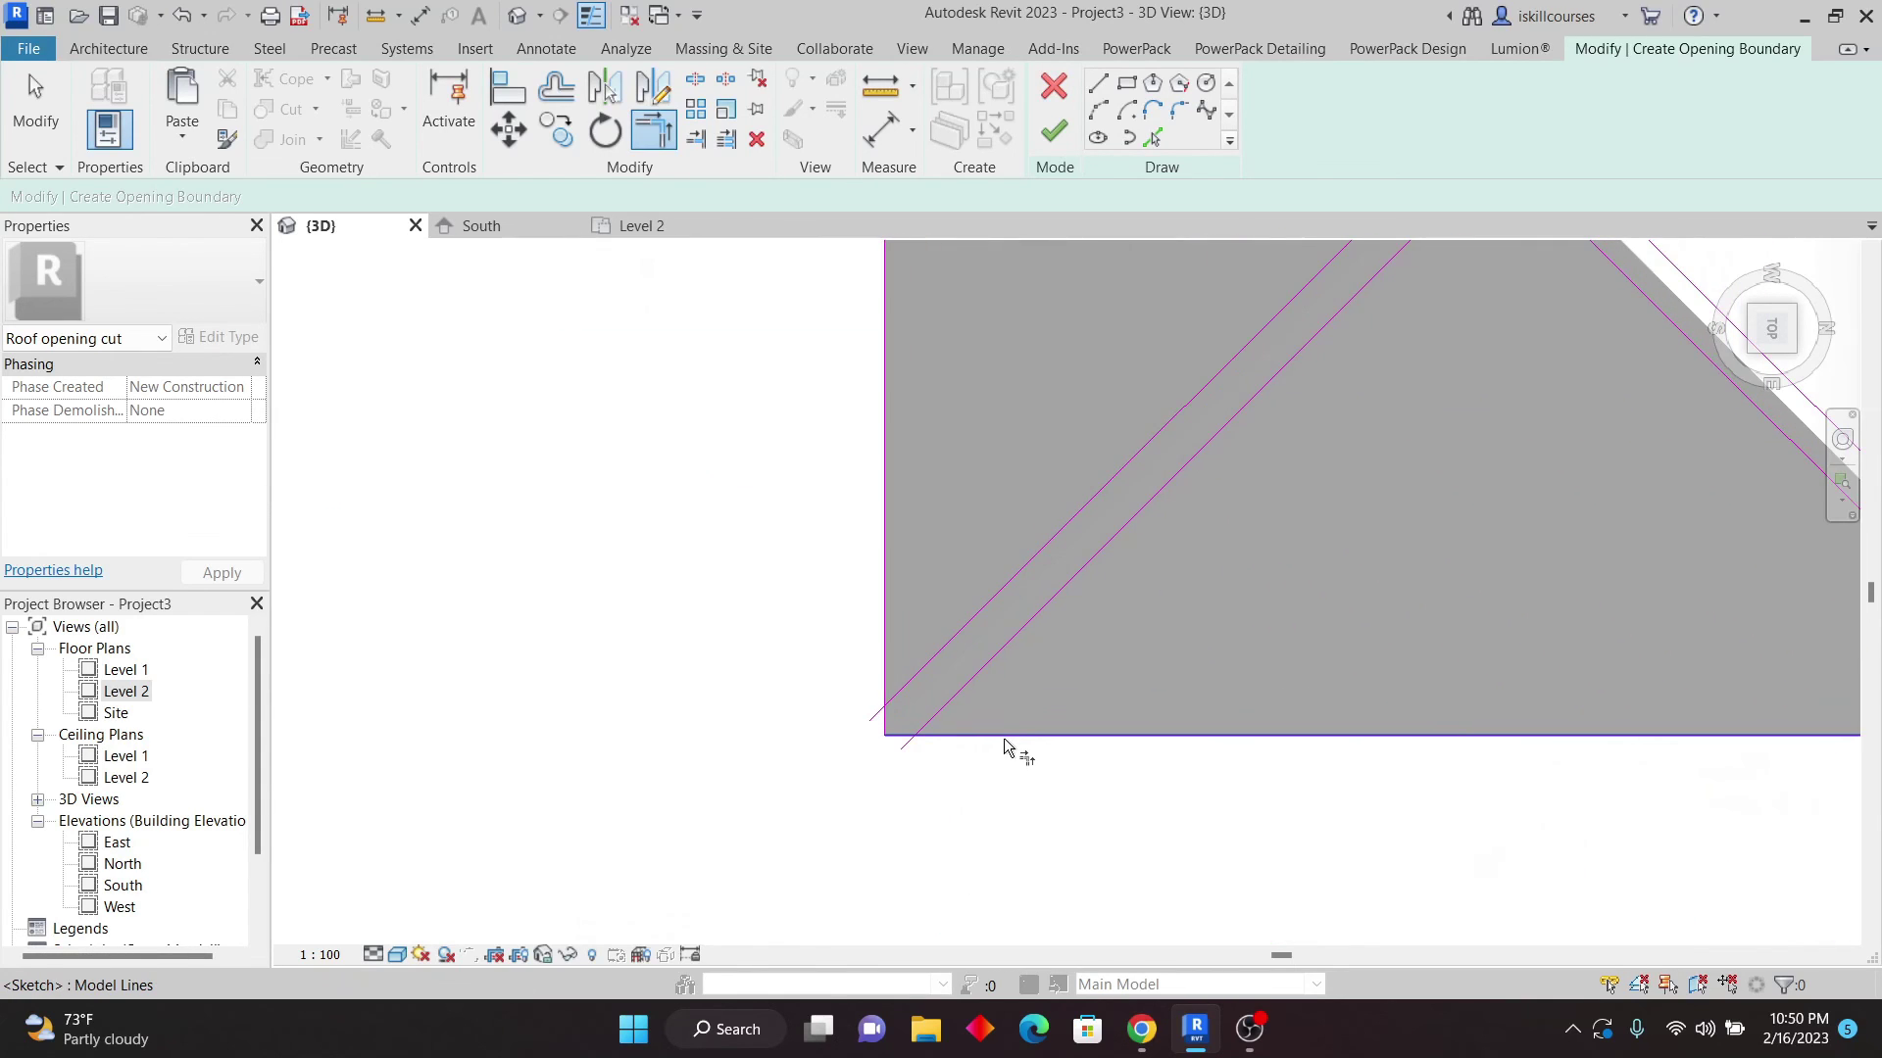
pyautogui.click(936, 674)
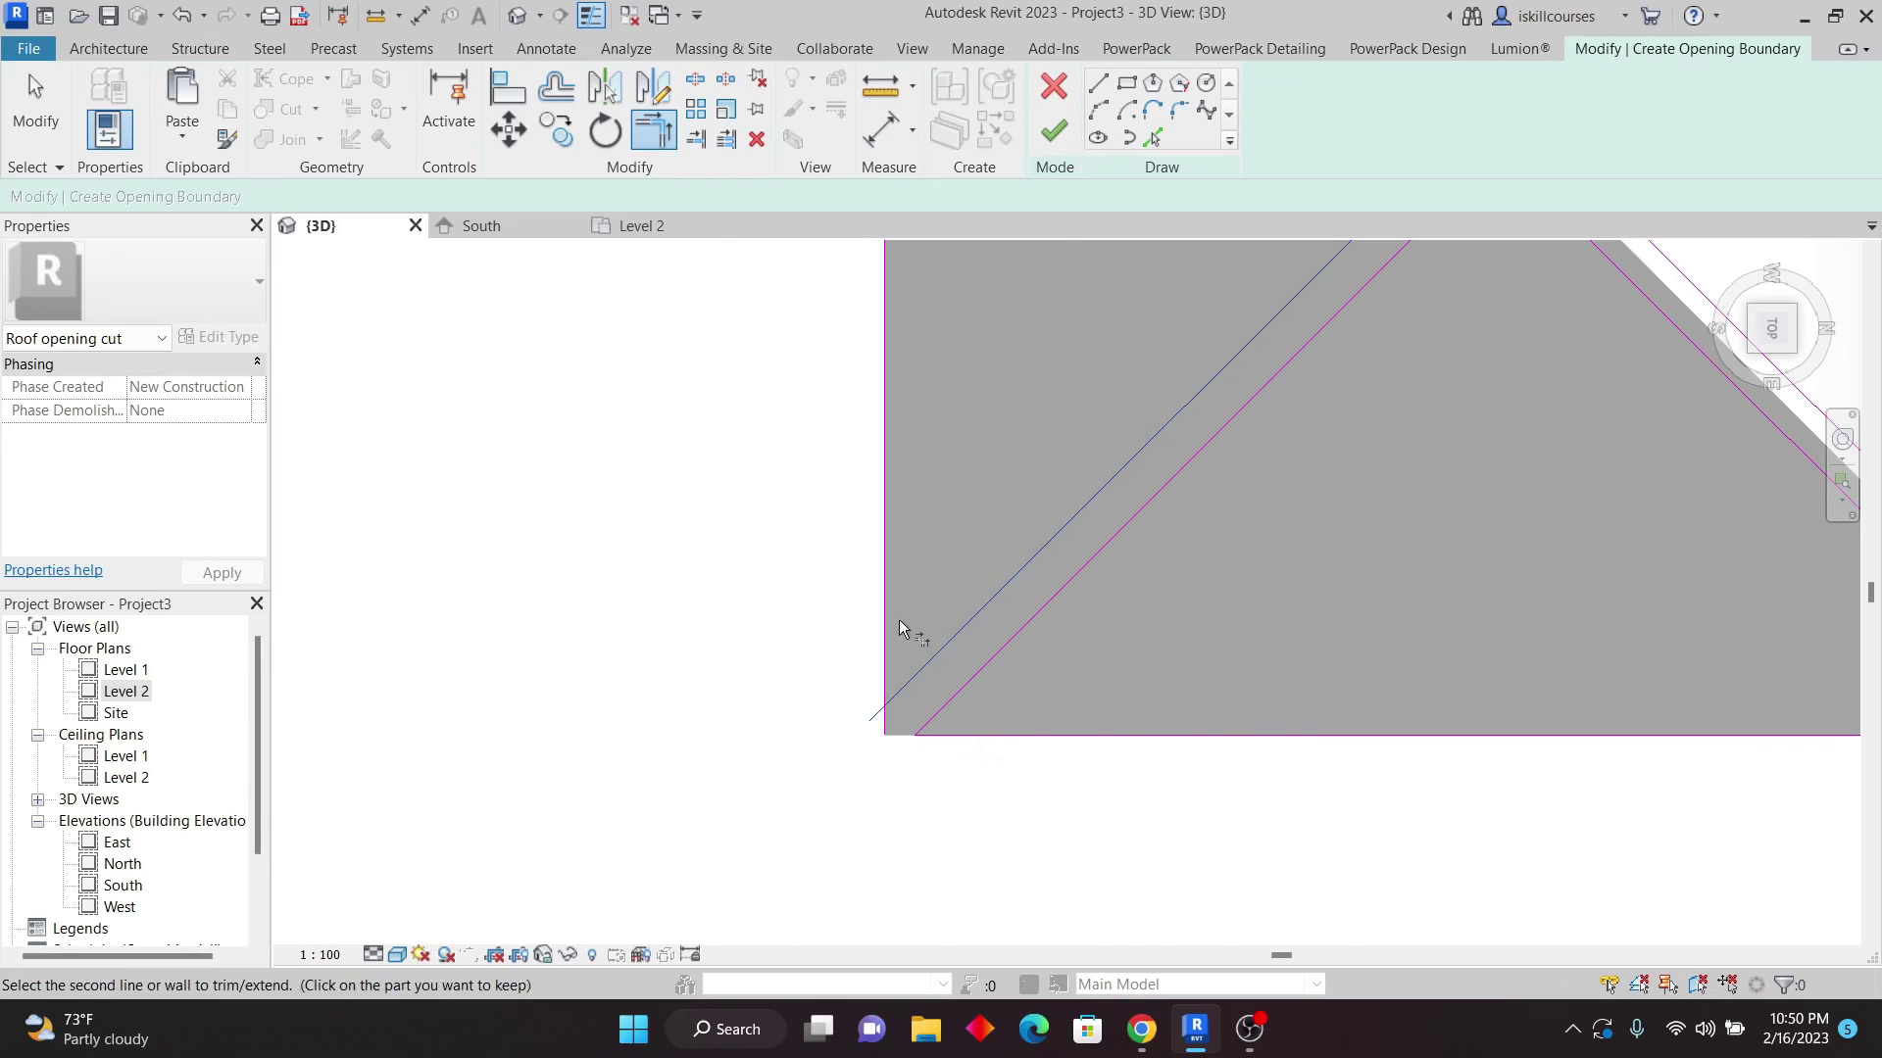
pyautogui.click(891, 610)
pyautogui.scroll(-3, 887, 637)
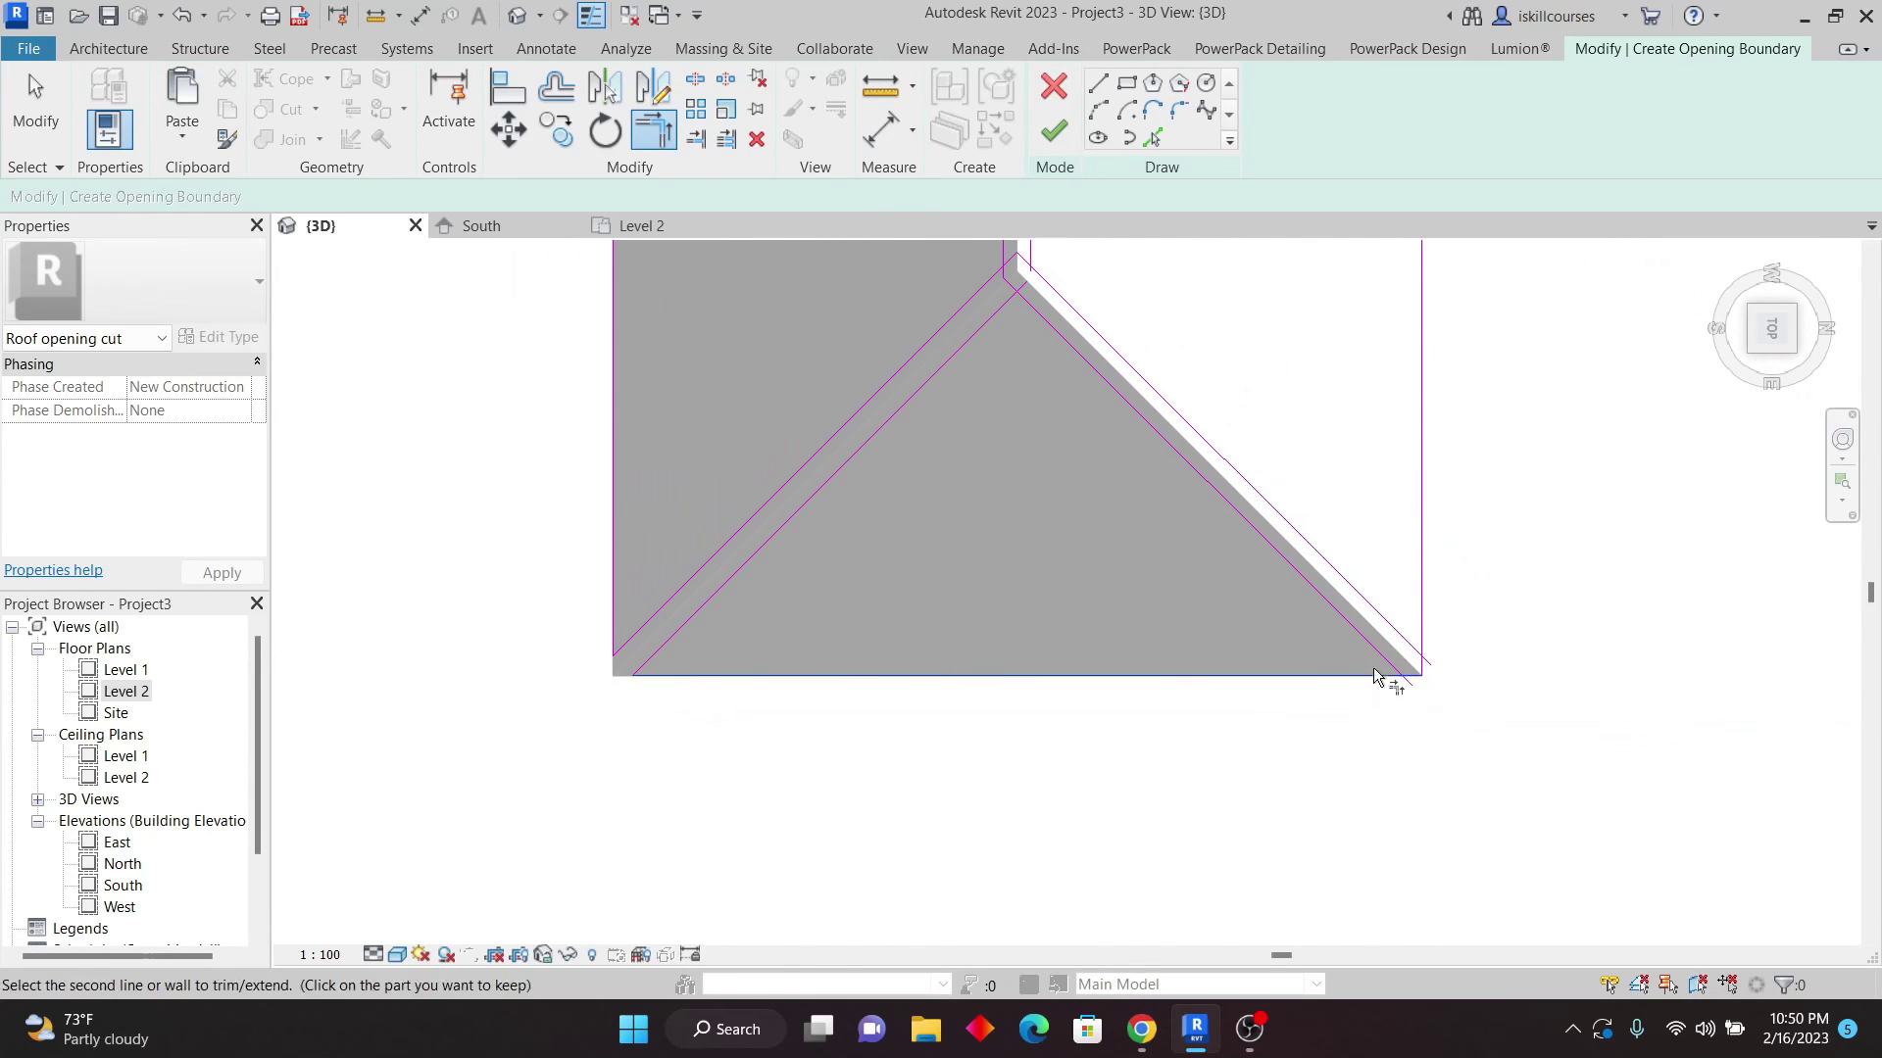
# - Trim the right-side diagonal and vertical sketch lines into closed corners
pyautogui.click(1421, 607)
pyautogui.click(1386, 624)
pyautogui.scroll(-4, 1372, 646)
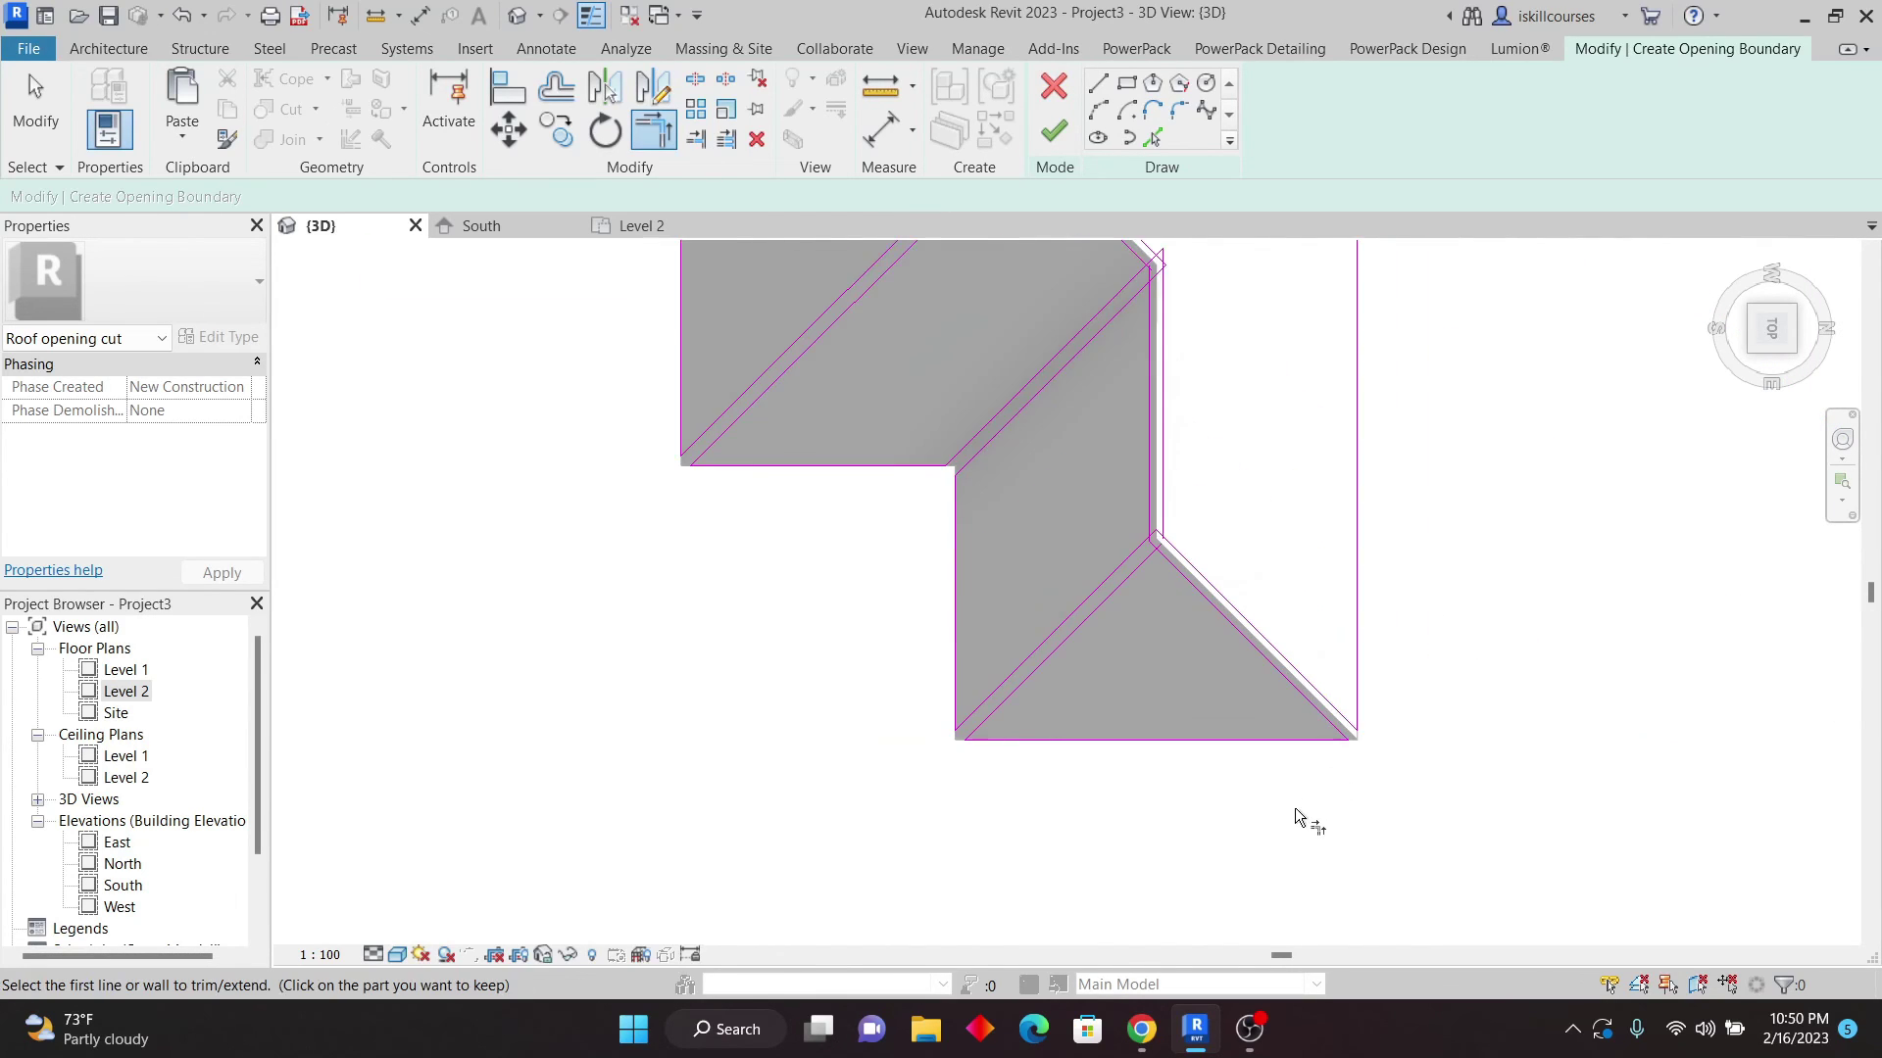
pyautogui.scroll(5, 1365, 663)
pyautogui.scroll(-3, 1259, 607)
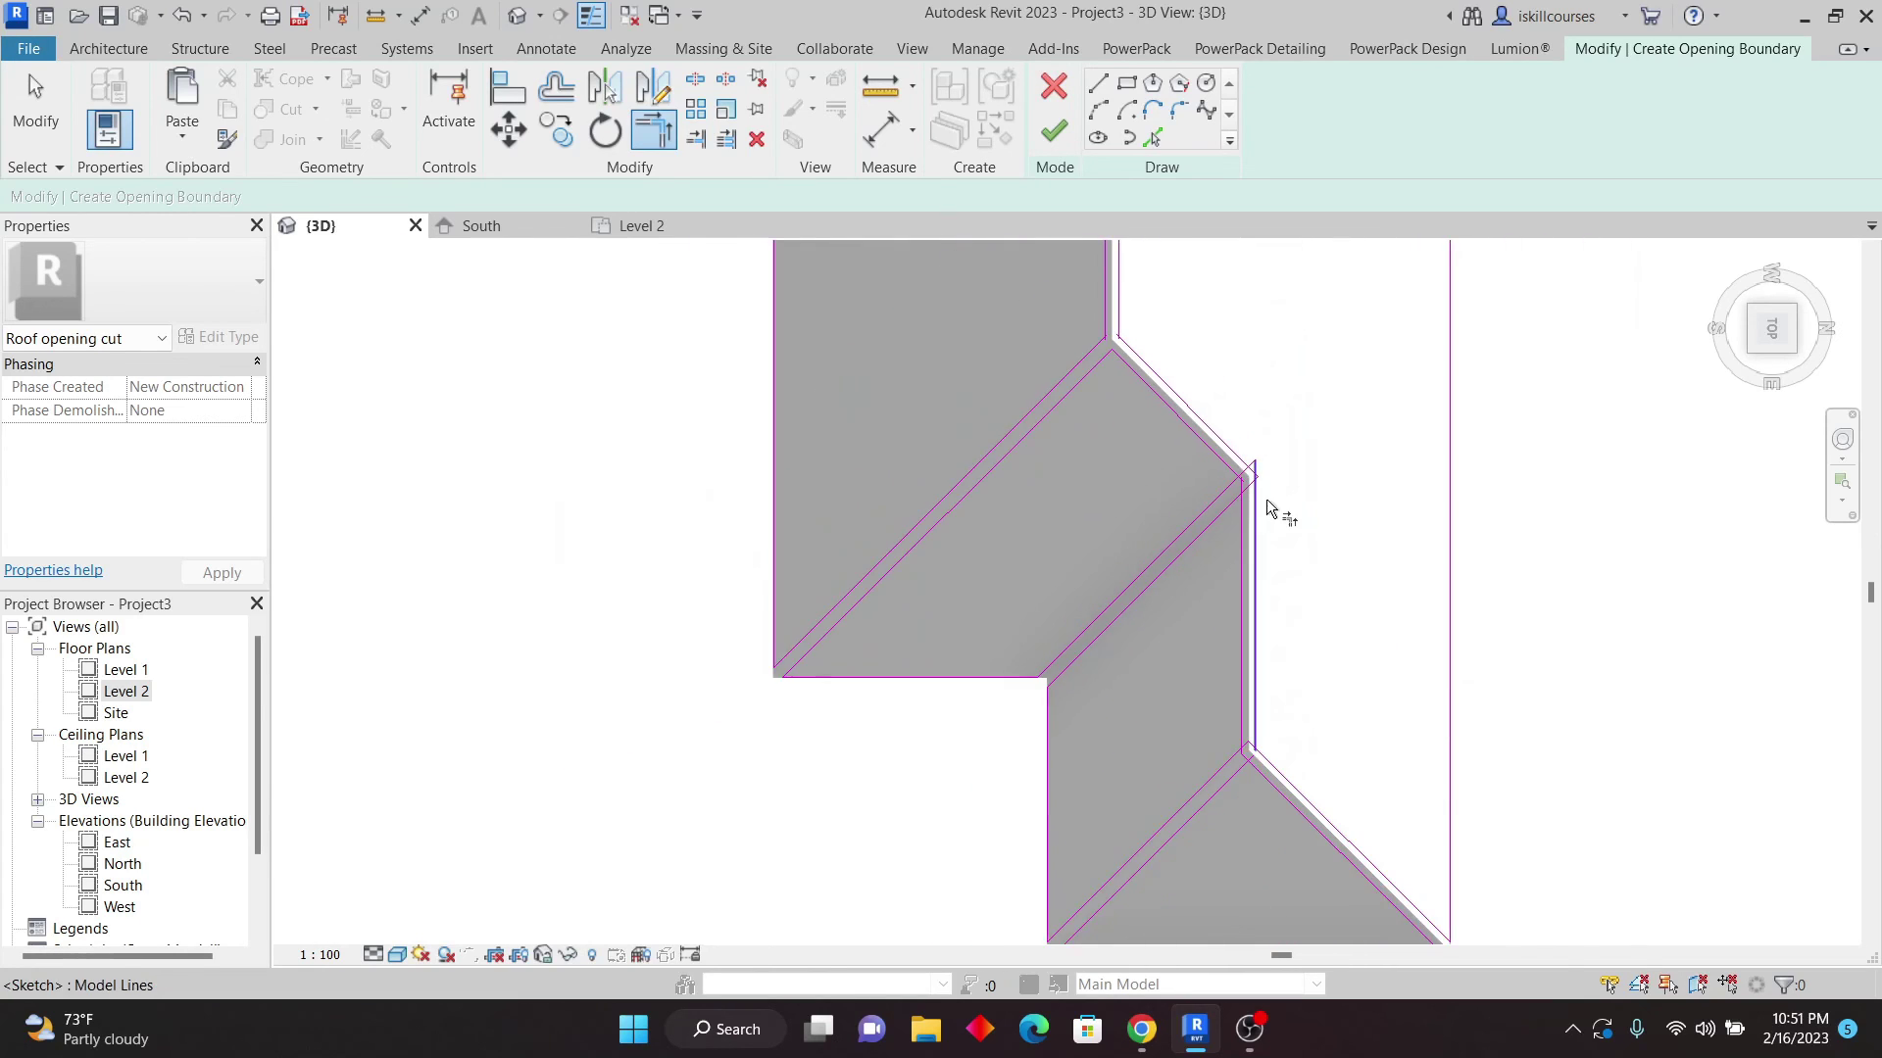
pyautogui.scroll(6, 1259, 642)
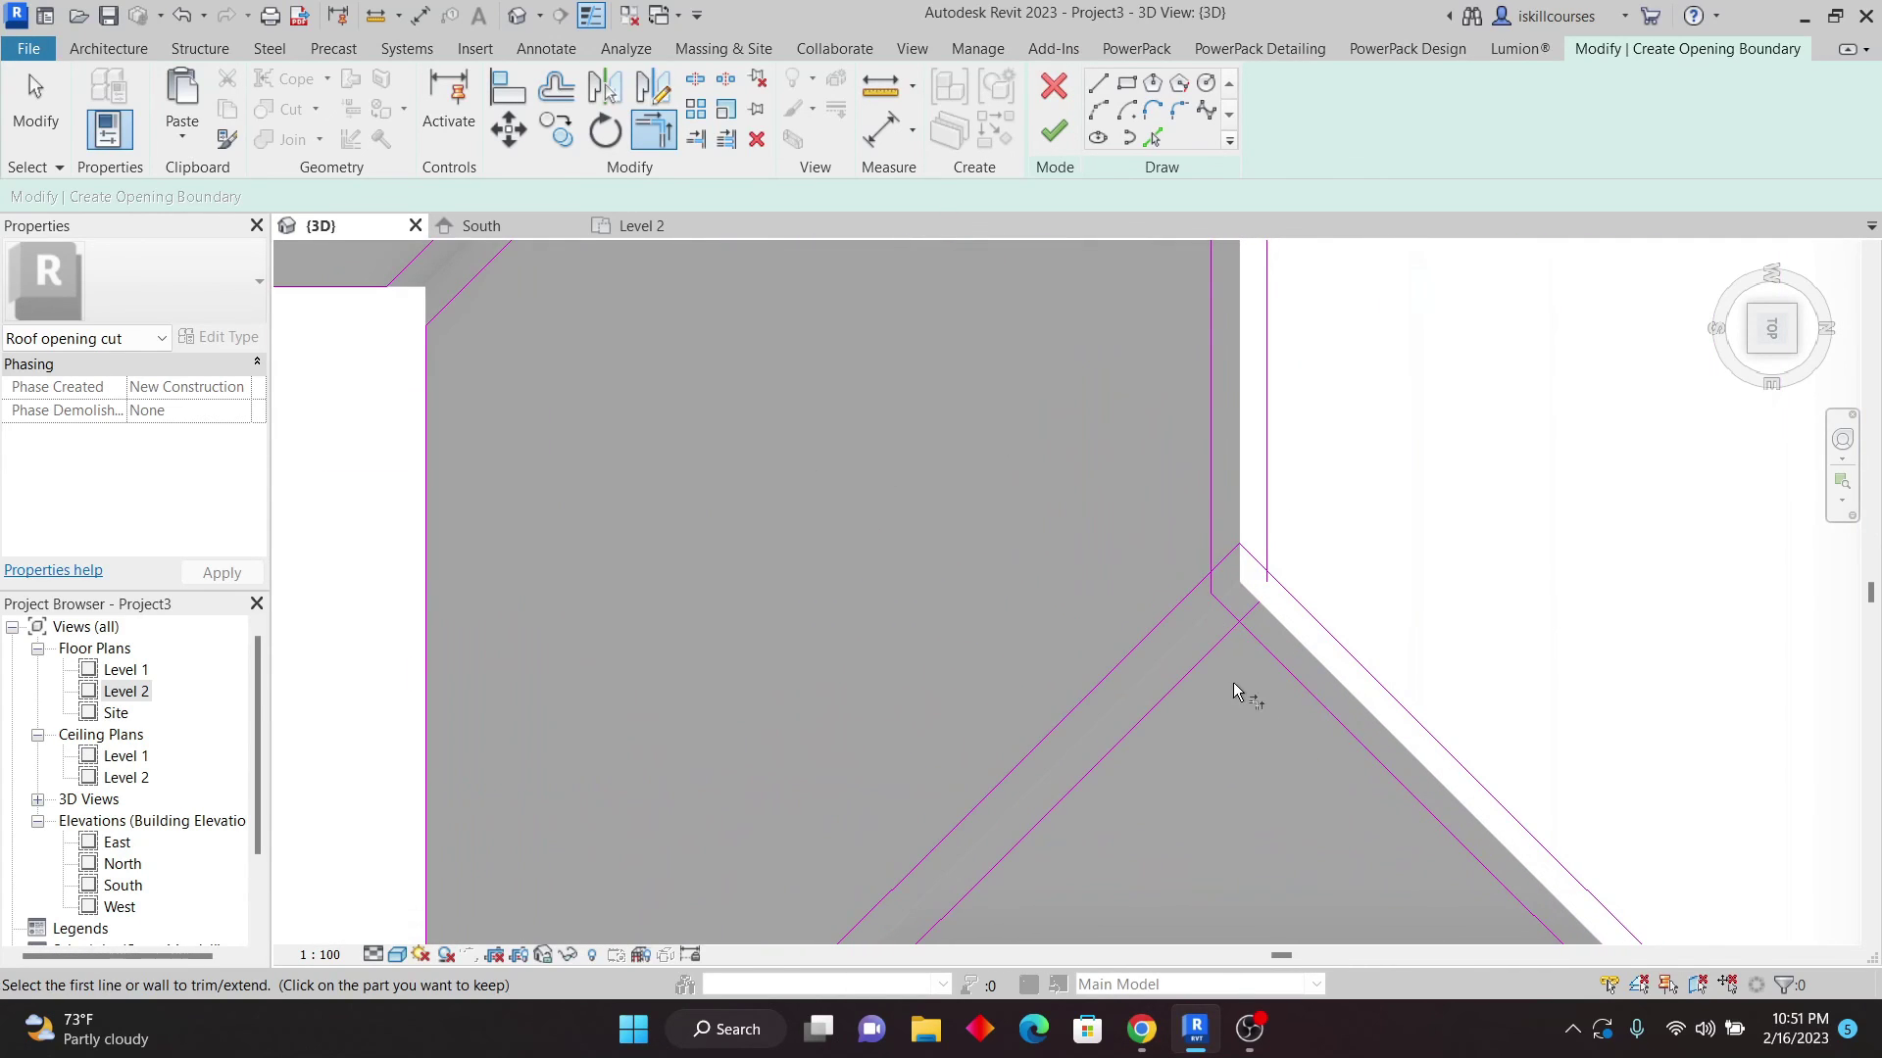
pyautogui.click(1215, 648)
pyautogui.click(1279, 666)
pyautogui.click(1357, 654)
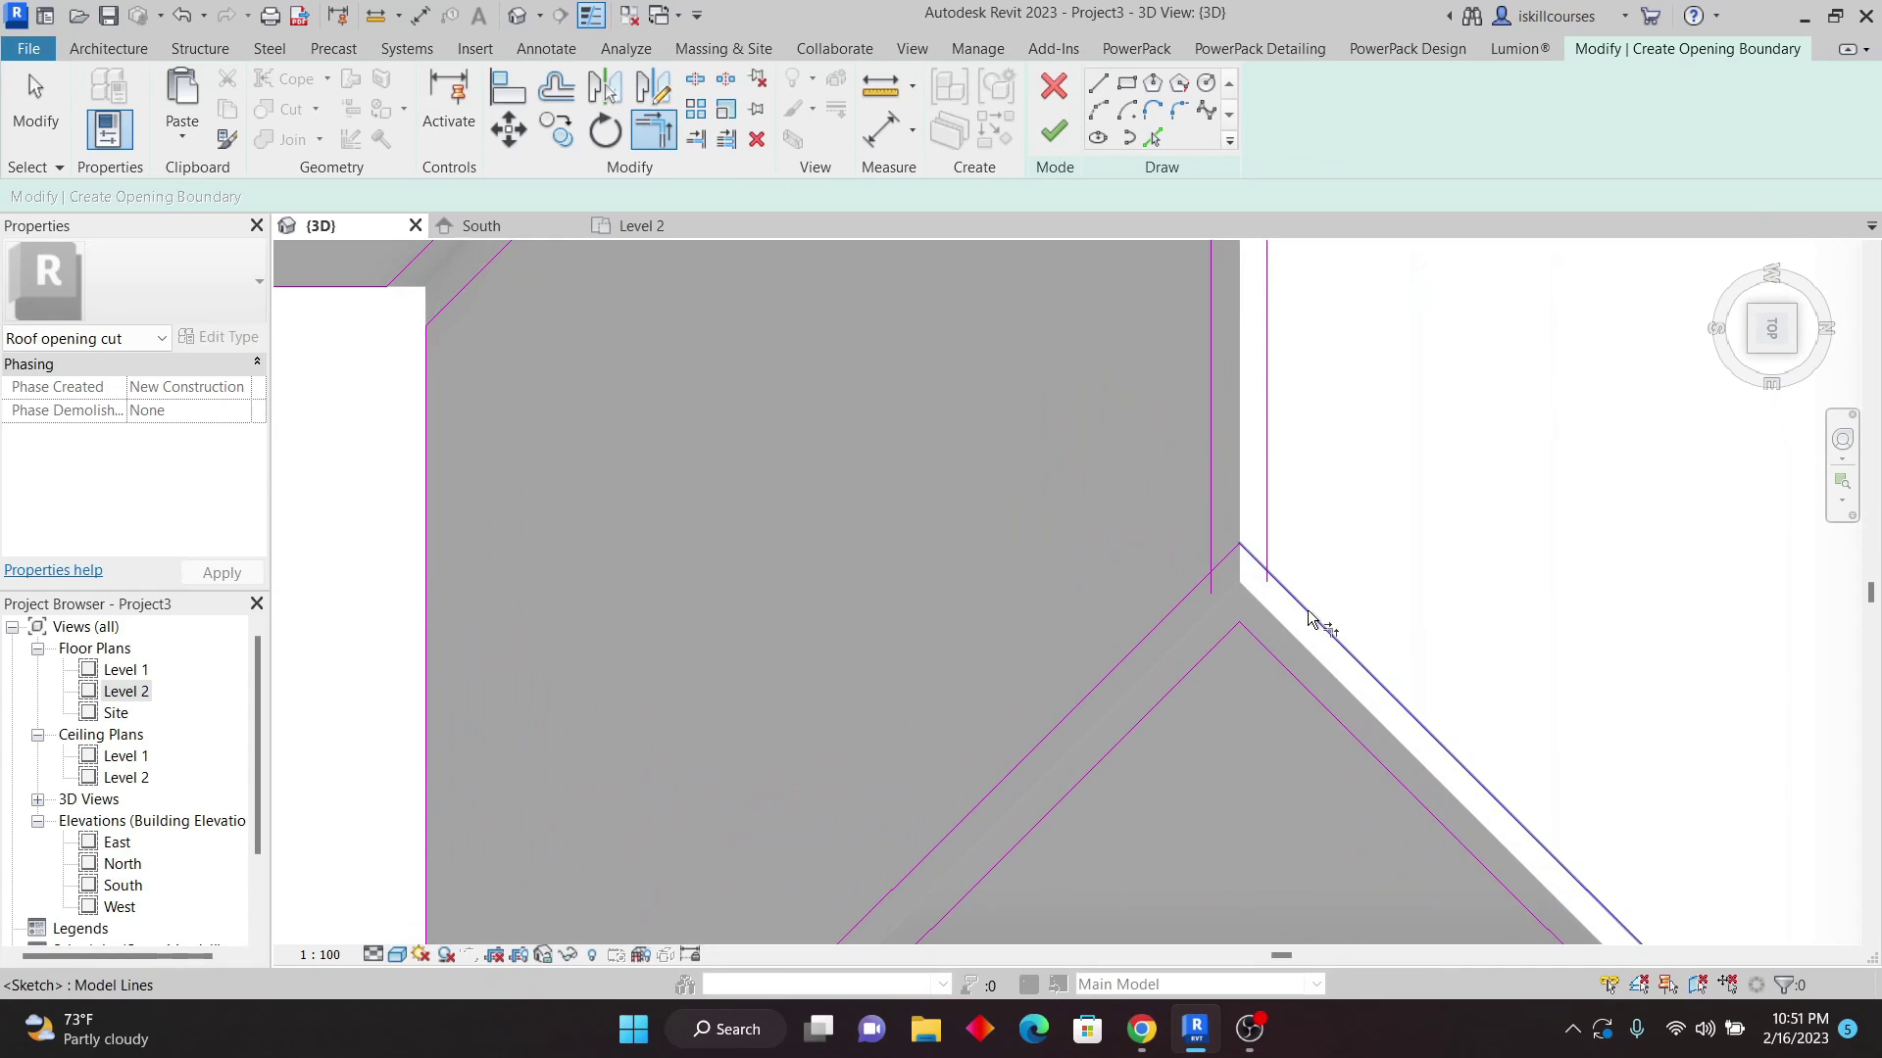
pyautogui.click(1188, 599)
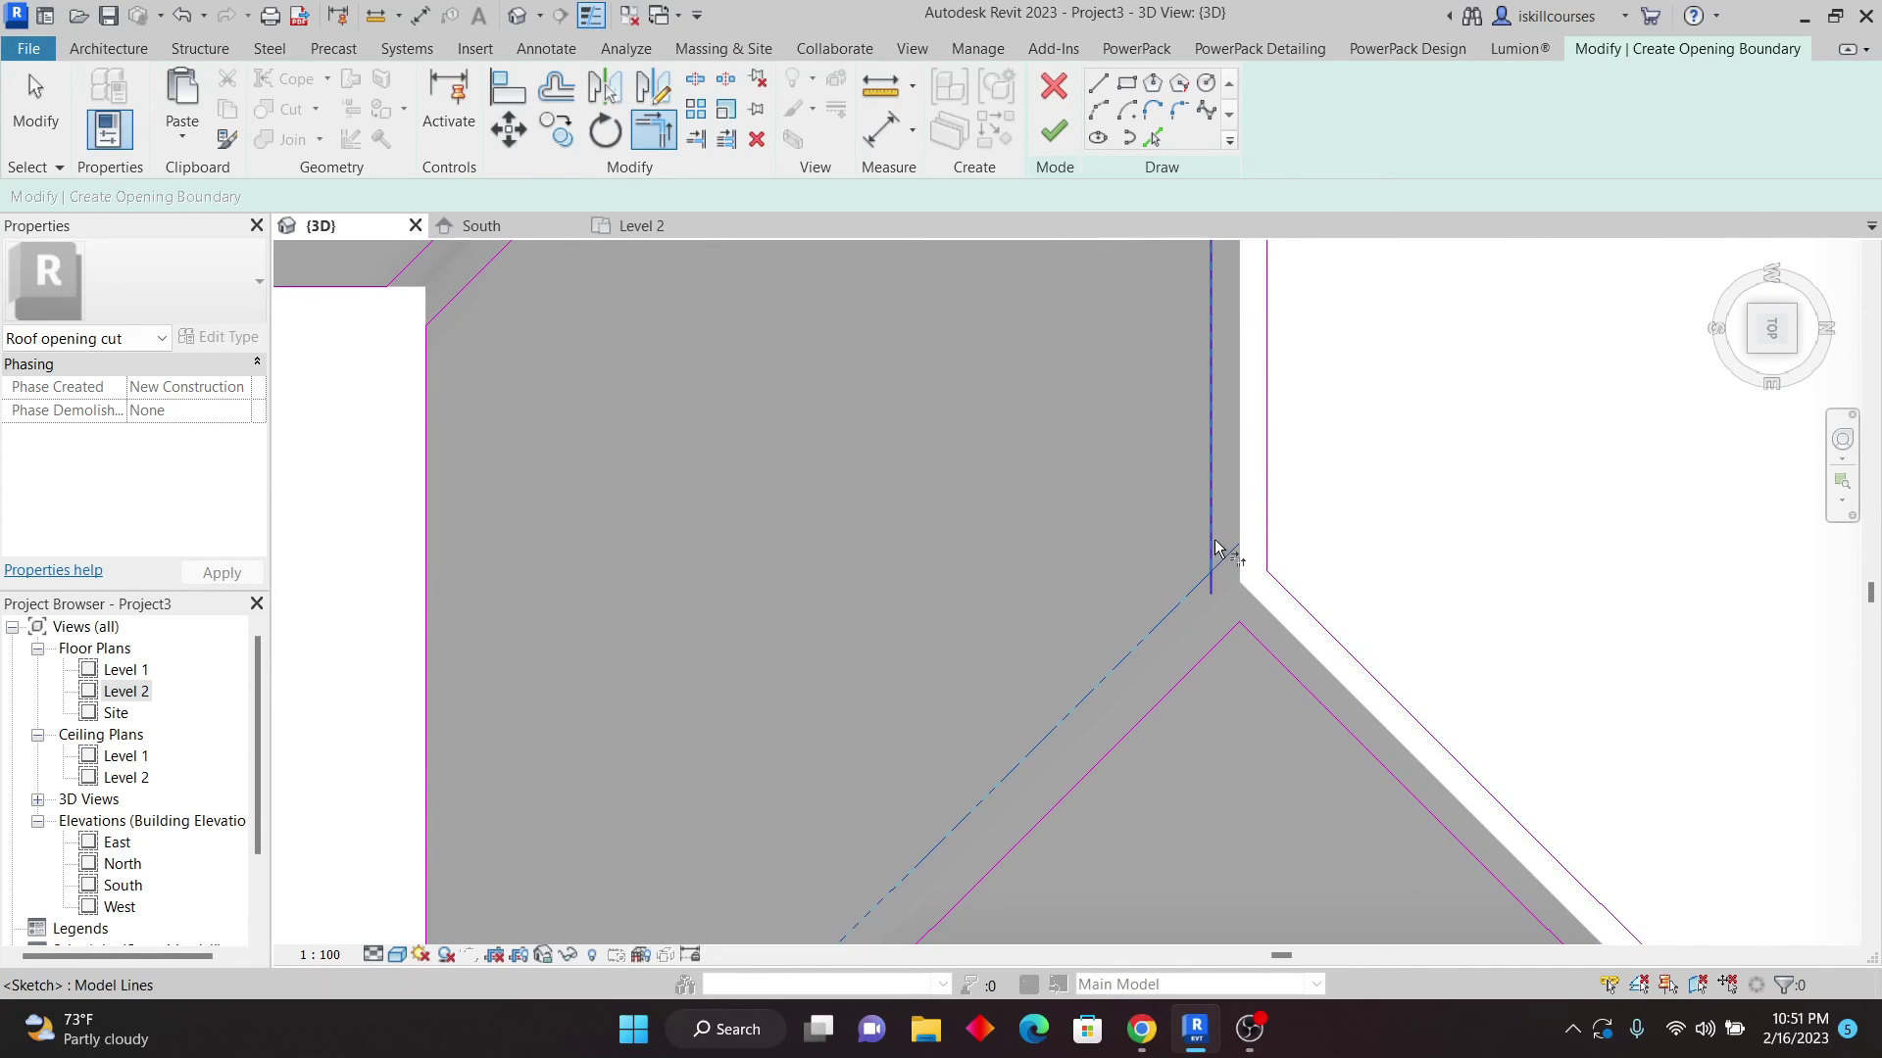
pyautogui.scroll(-2, 1185, 712)
pyautogui.scroll(4, 1259, 419)
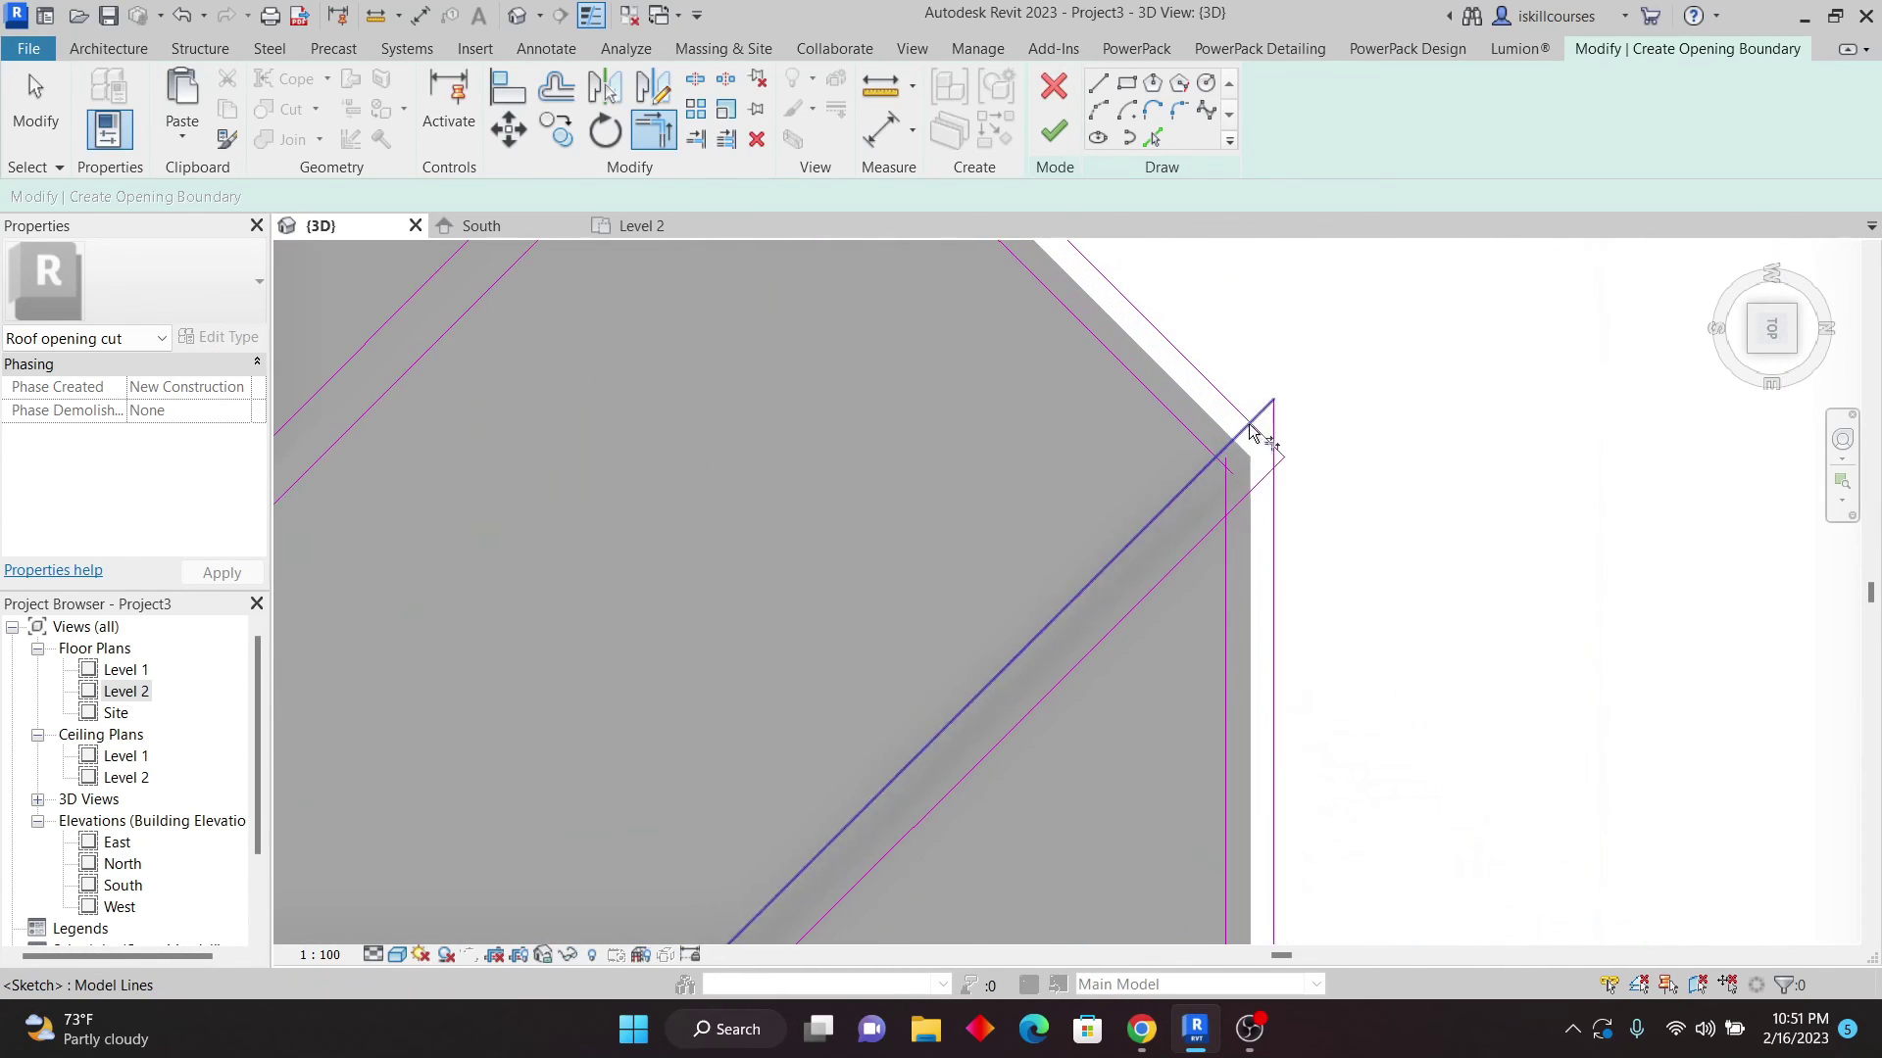
pyautogui.scroll(-2, 1219, 592)
pyautogui.click(1207, 614)
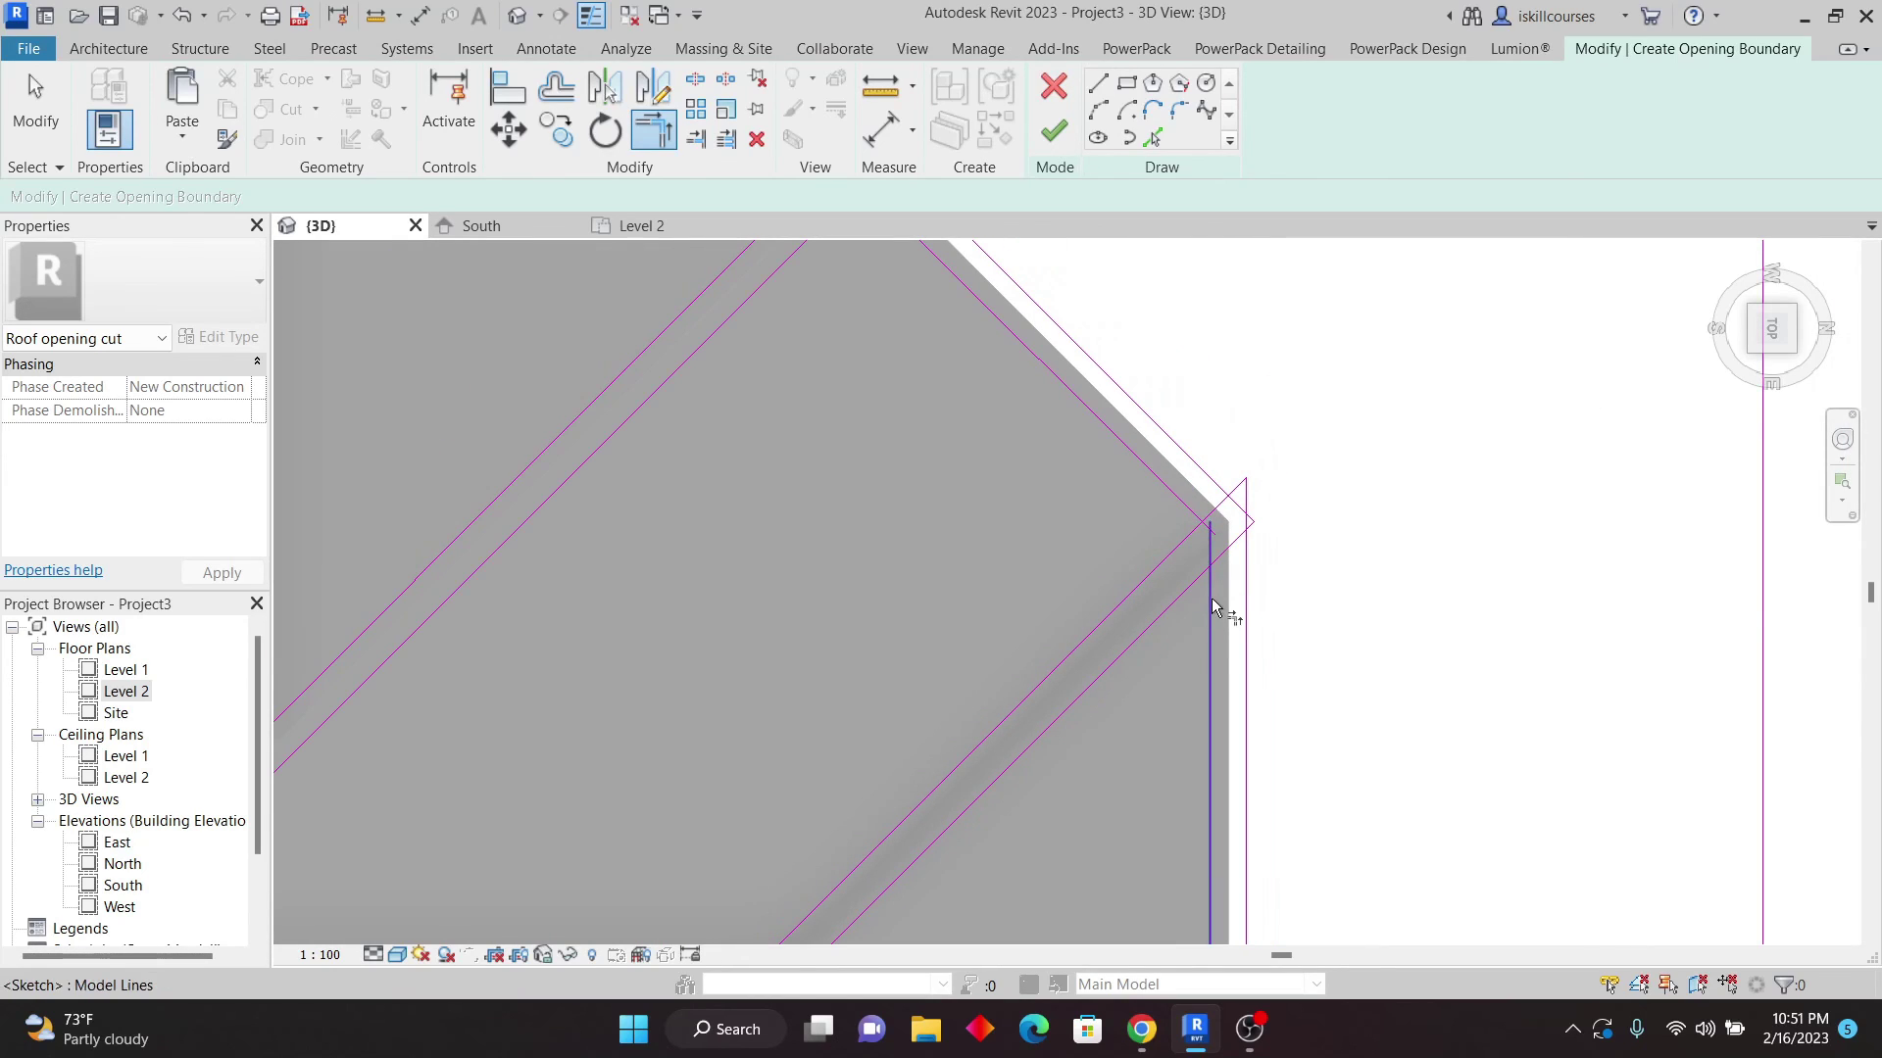
pyautogui.click(1181, 549)
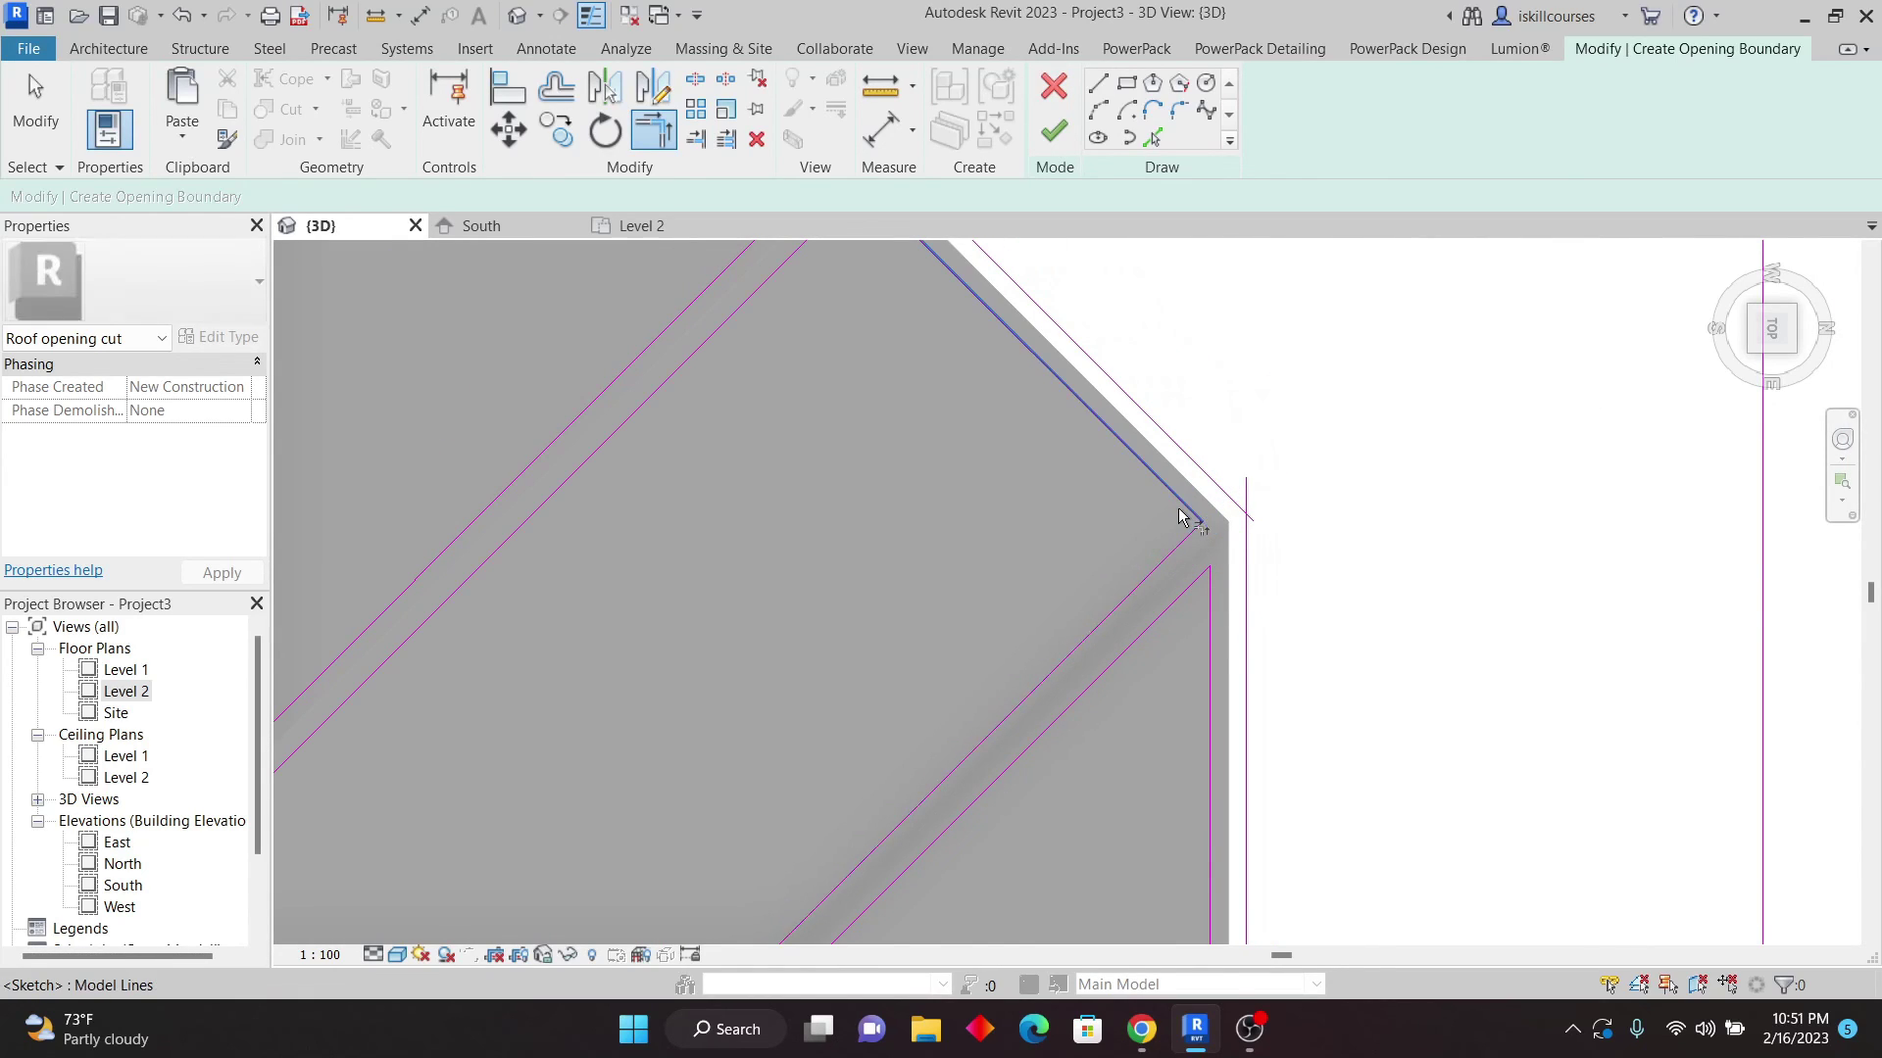
pyautogui.click(1246, 549)
pyautogui.click(1237, 512)
pyautogui.scroll(-2, 1245, 637)
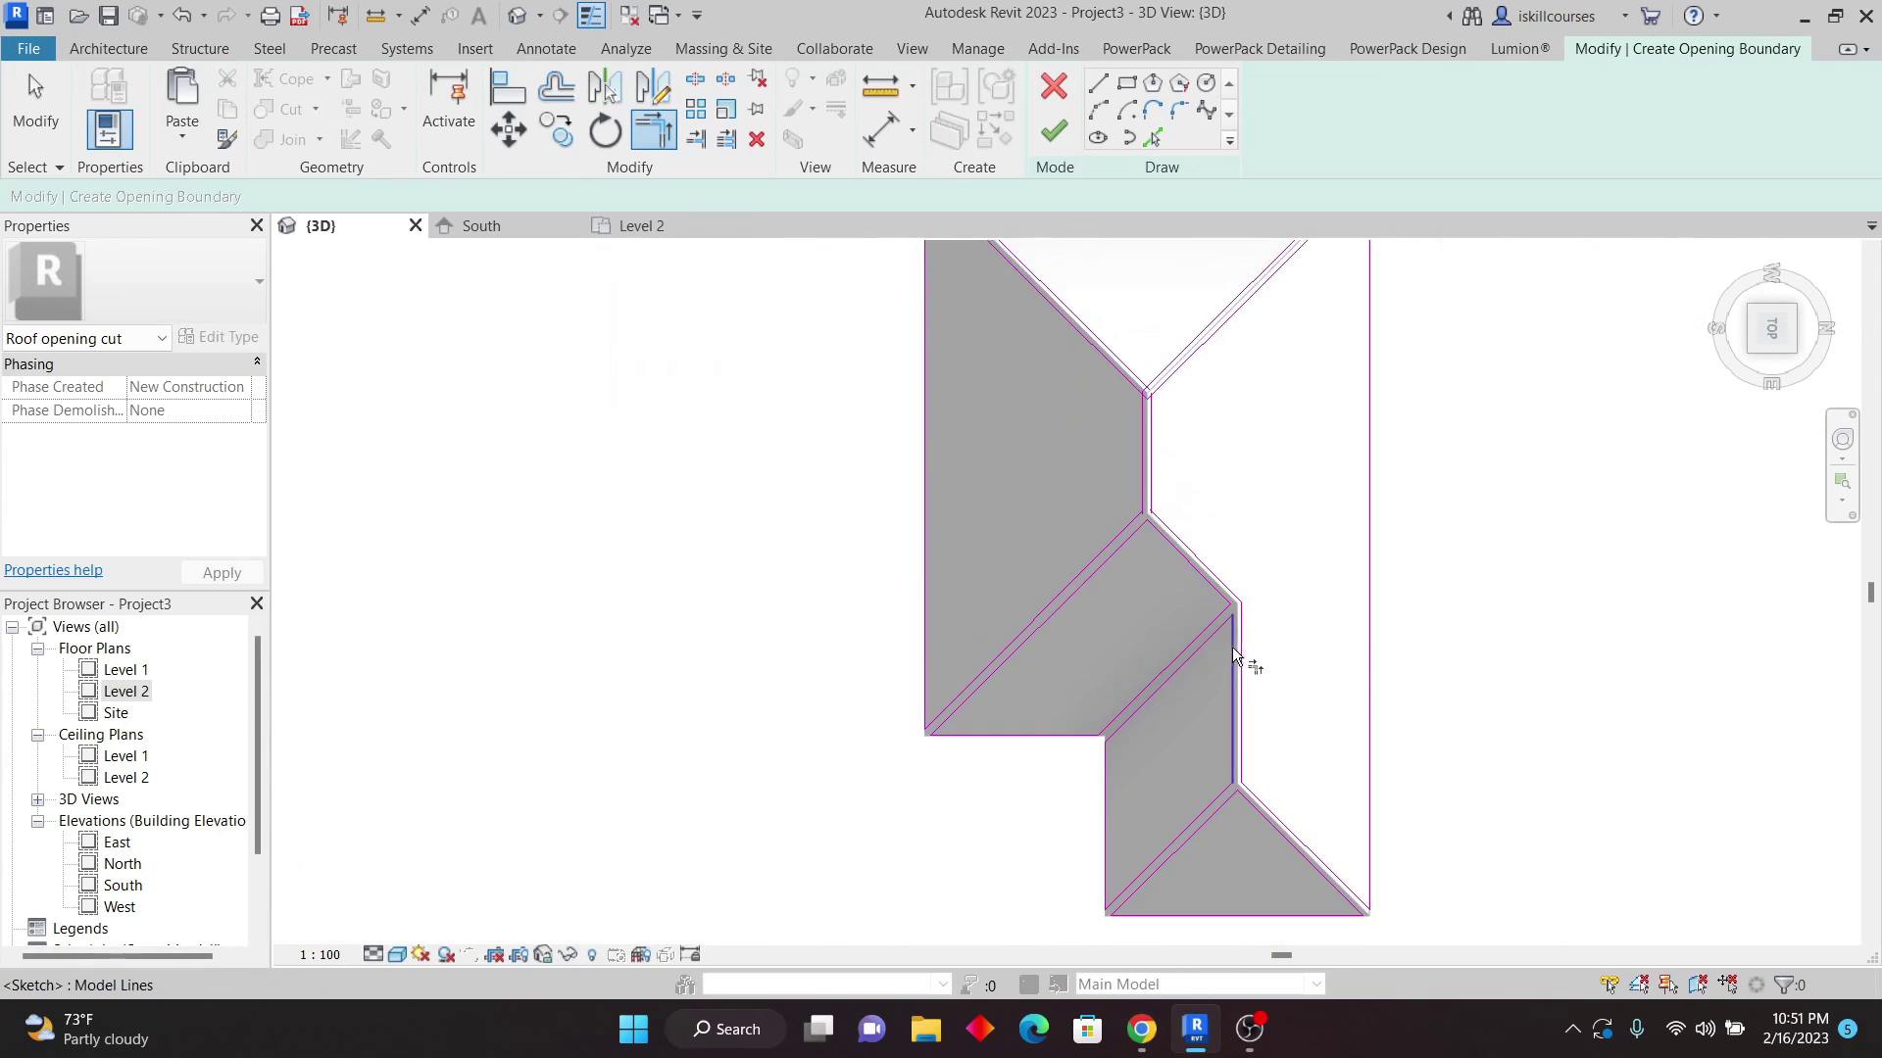
pyautogui.scroll(3, 1102, 568)
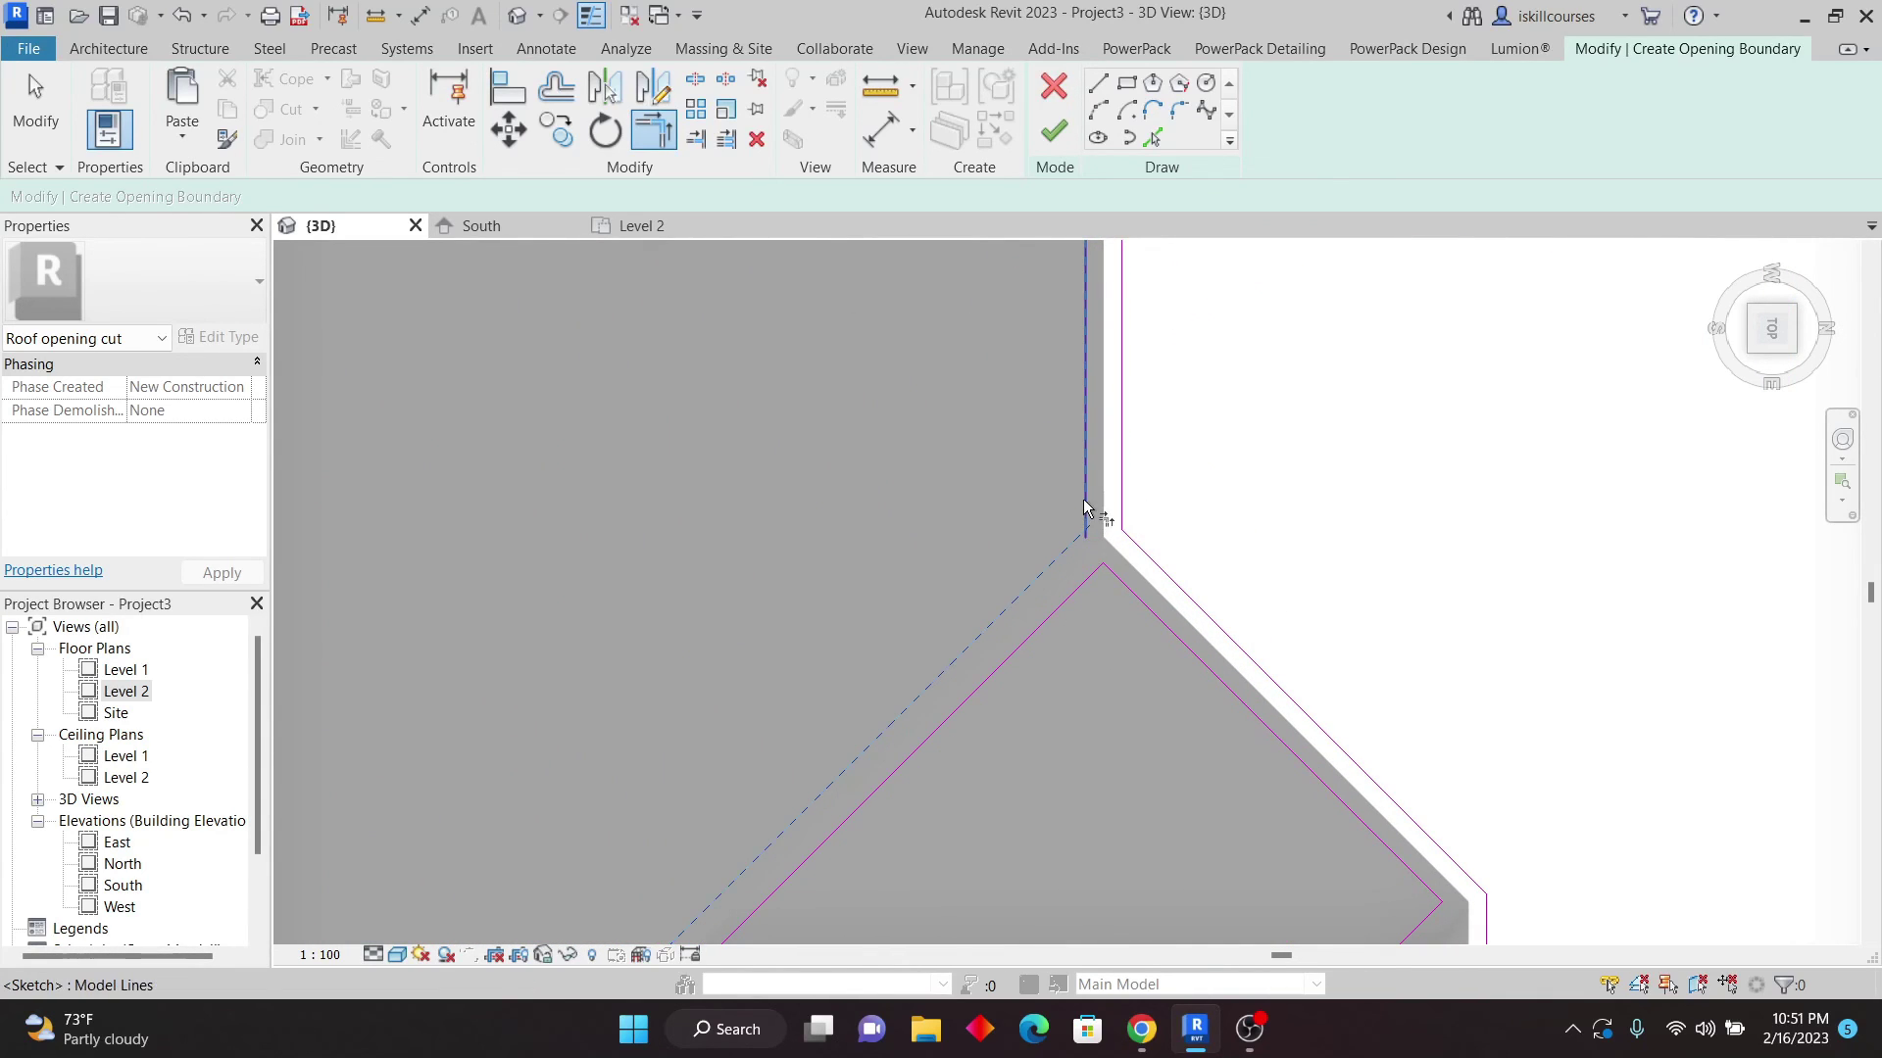
pyautogui.scroll(-3, 1162, 648)
pyautogui.scroll(3, 1178, 425)
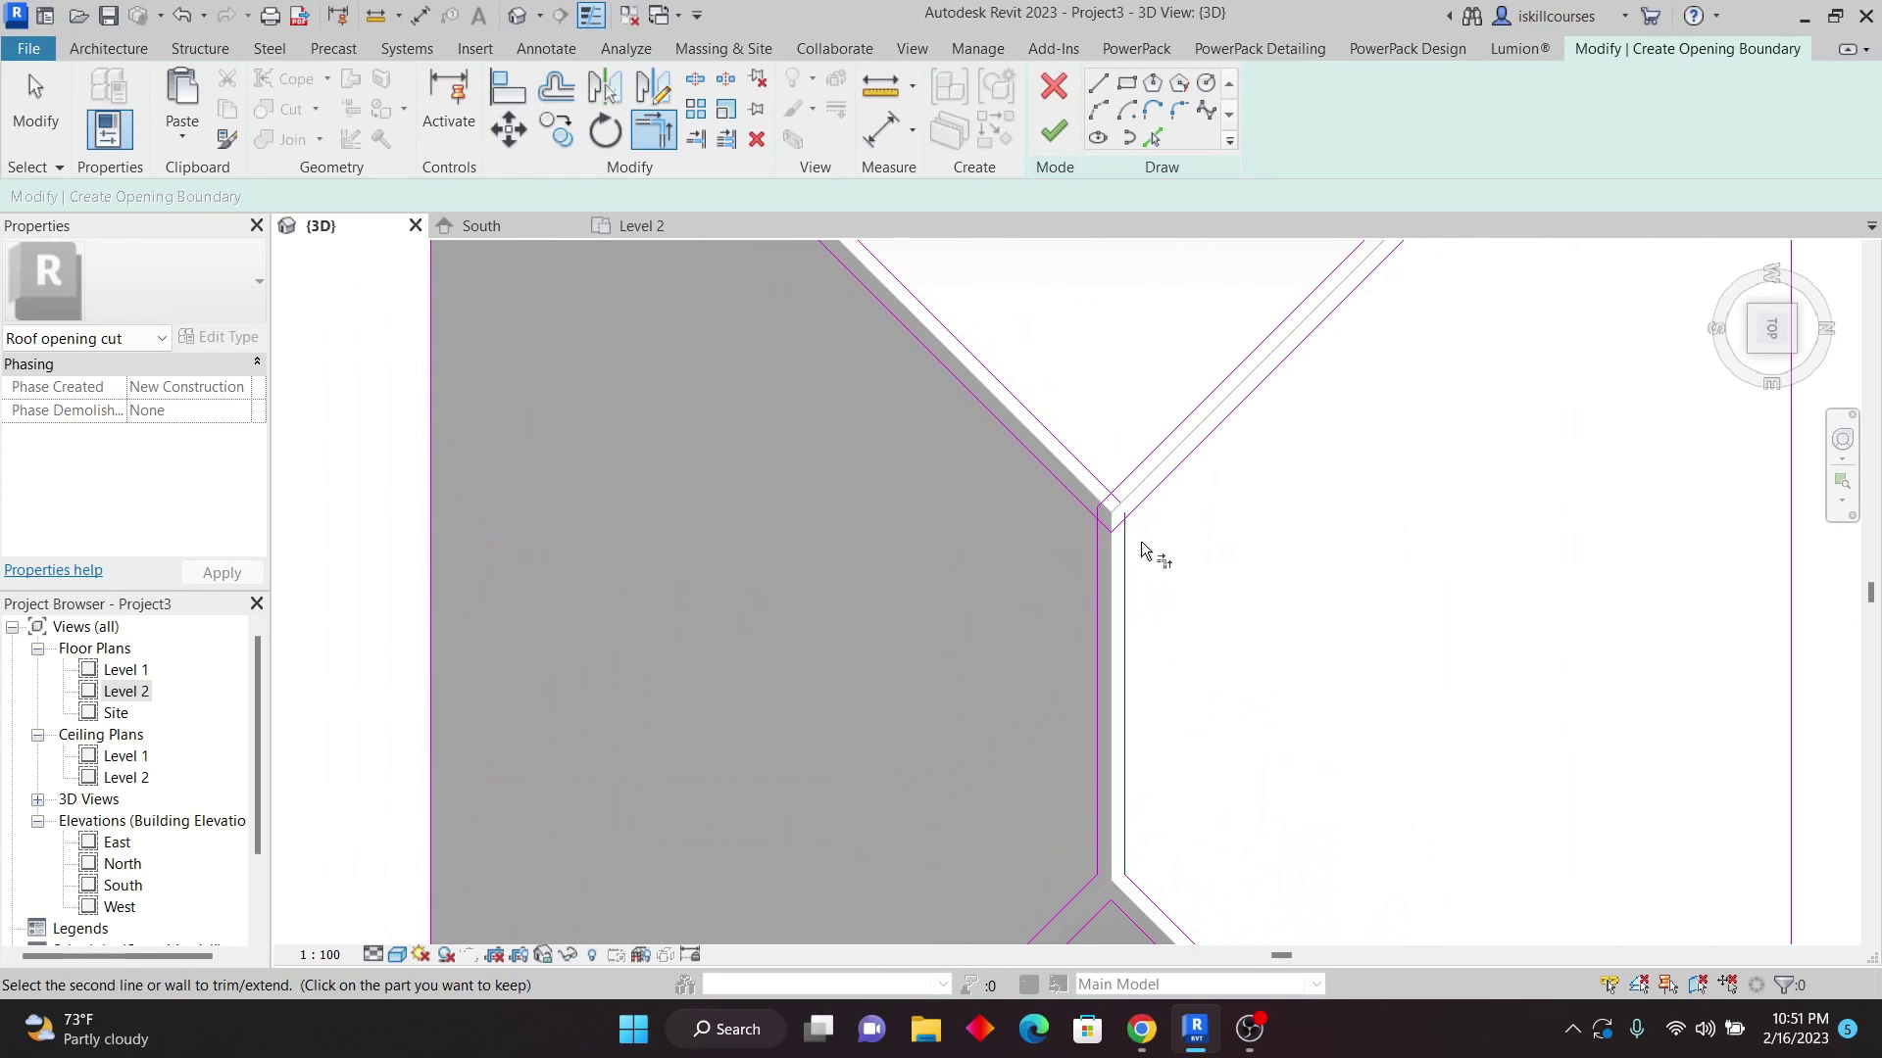
pyautogui.click(1127, 474)
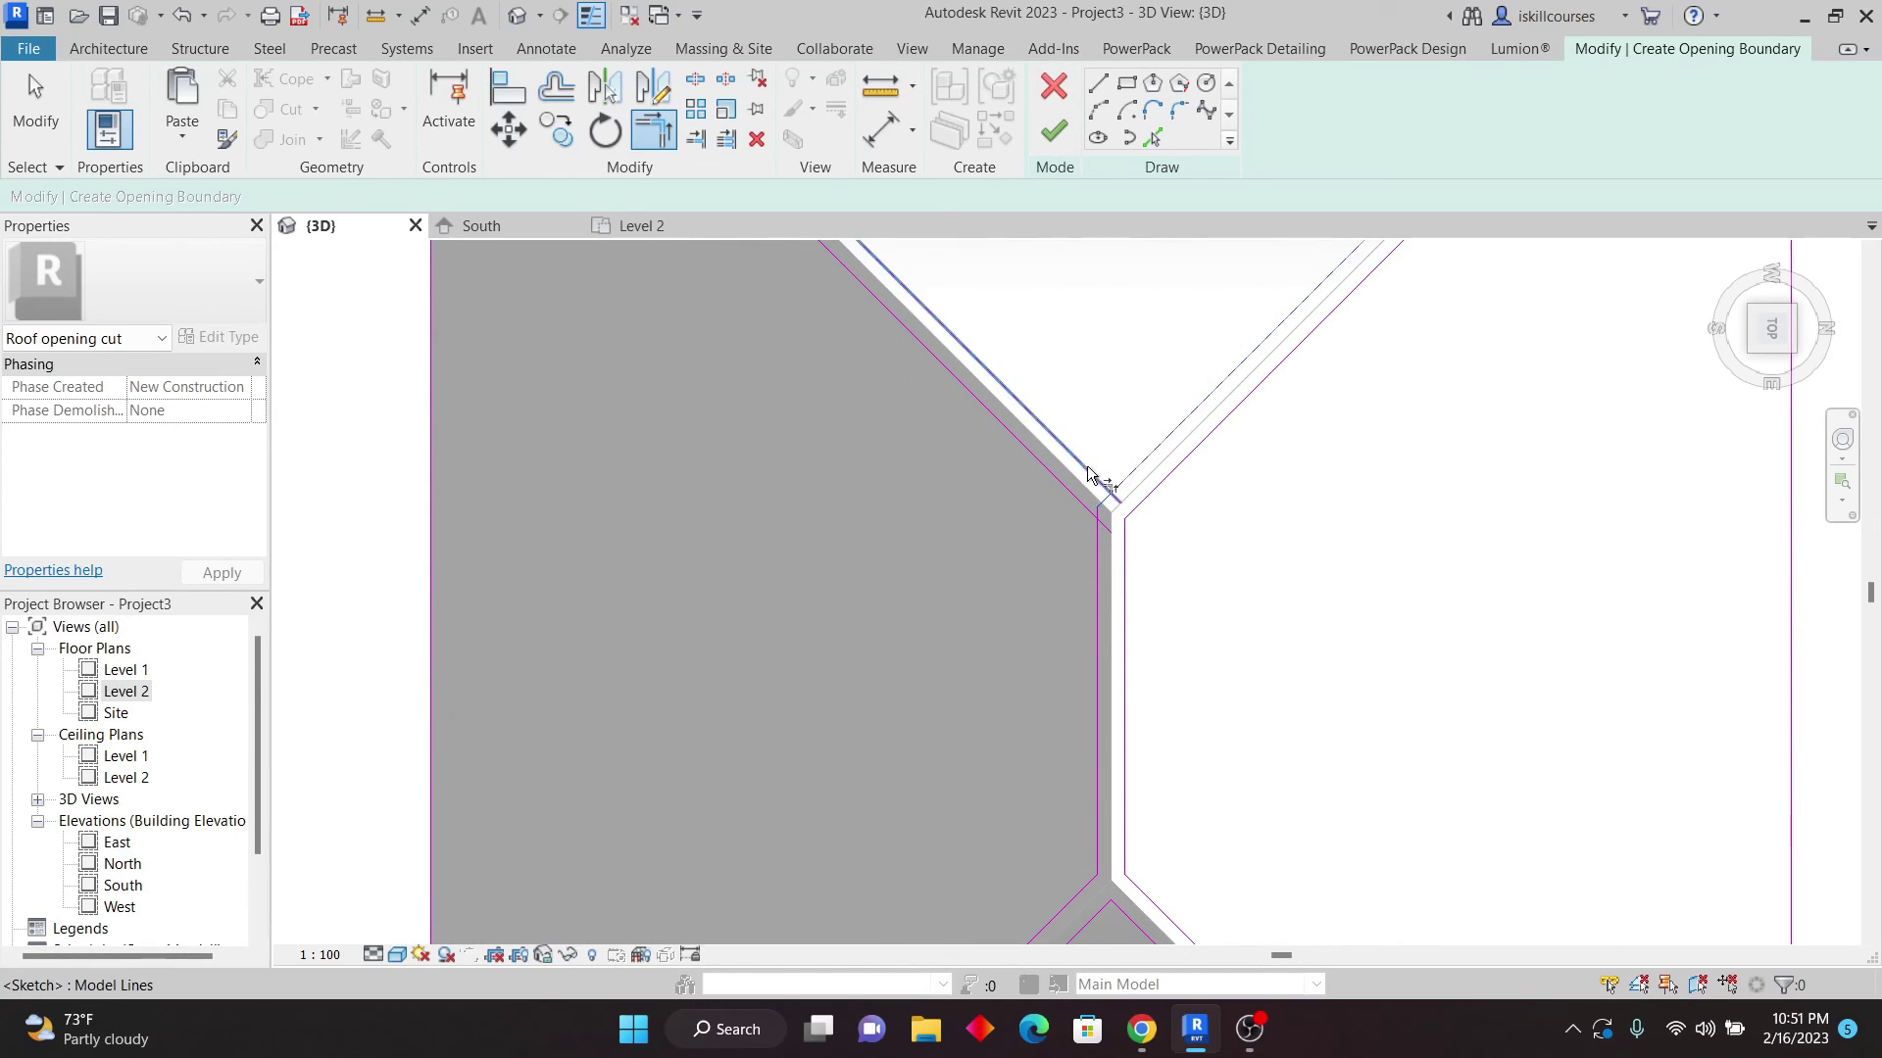
pyautogui.click(1099, 485)
pyautogui.click(1097, 578)
pyautogui.click(1083, 505)
pyautogui.scroll(-3, 1156, 638)
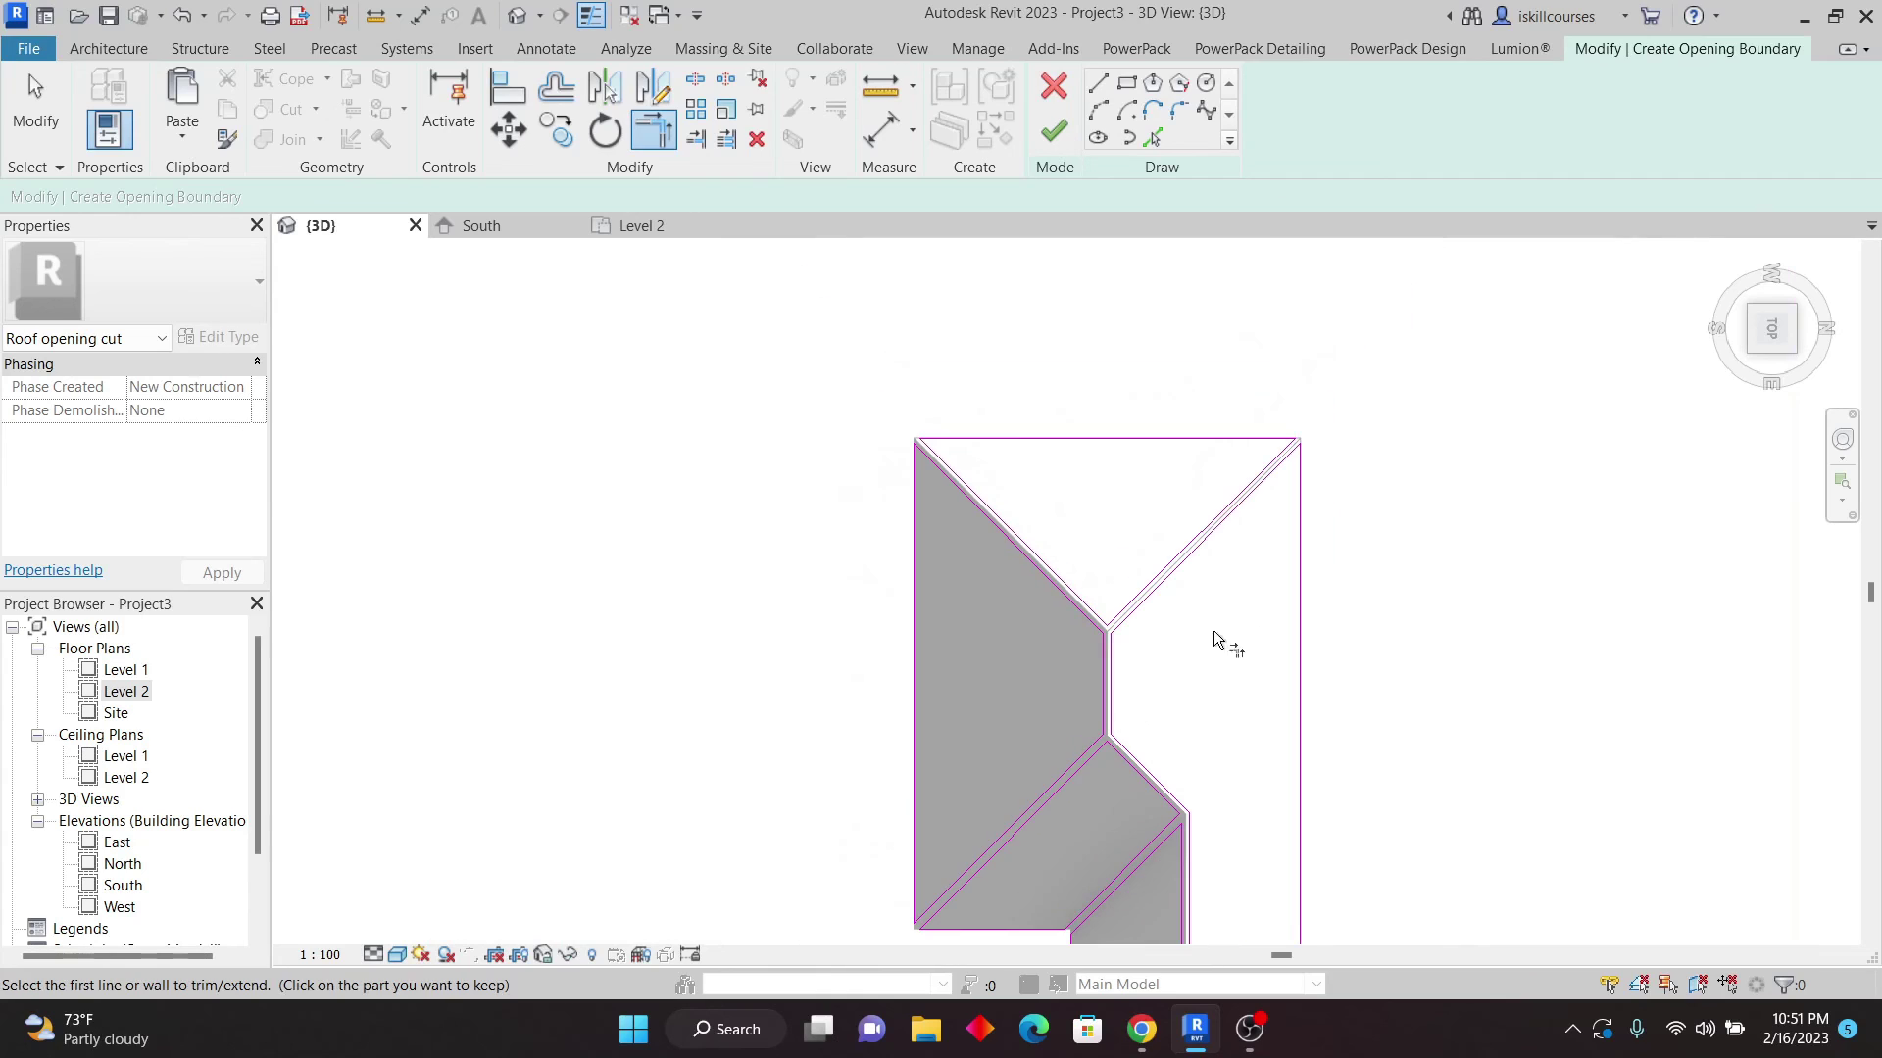
pyautogui.scroll(4, 1274, 479)
pyautogui.scroll(-4, 1085, 367)
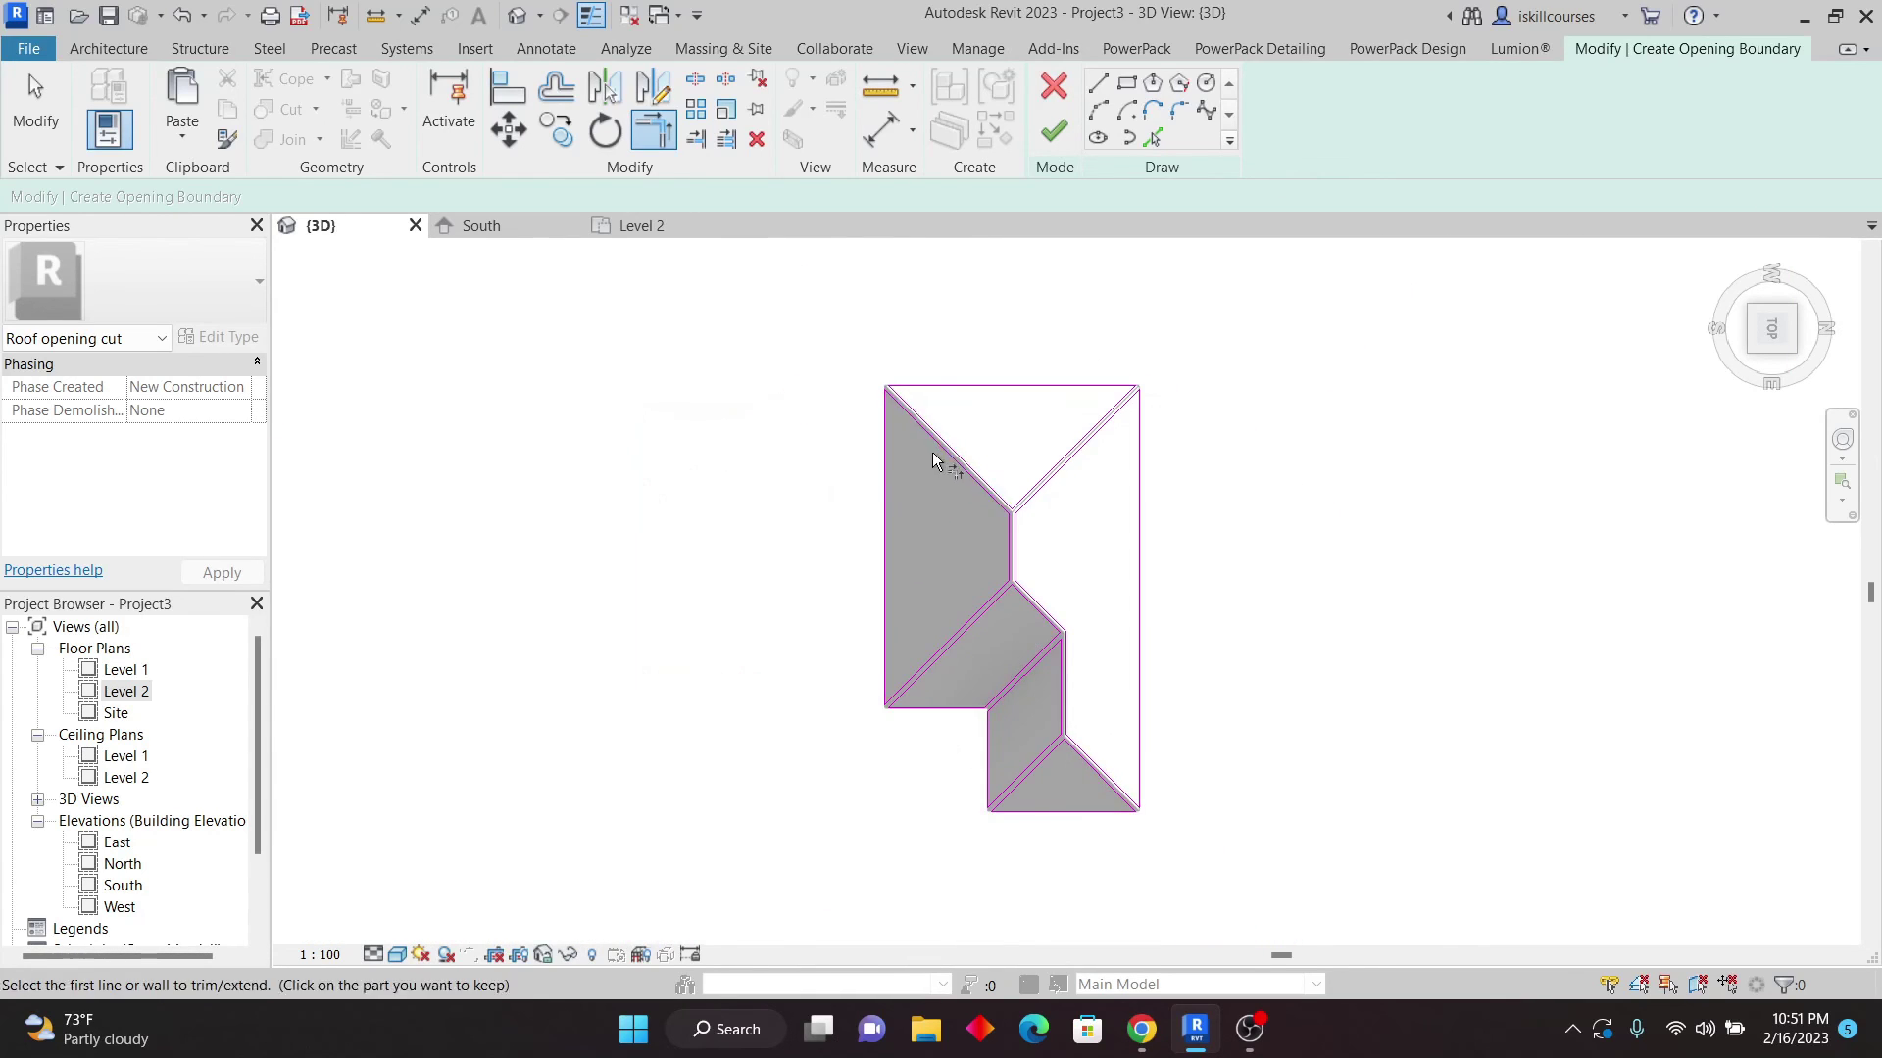
pyautogui.scroll(5, 845, 343)
pyautogui.scroll(-3, 956, 403)
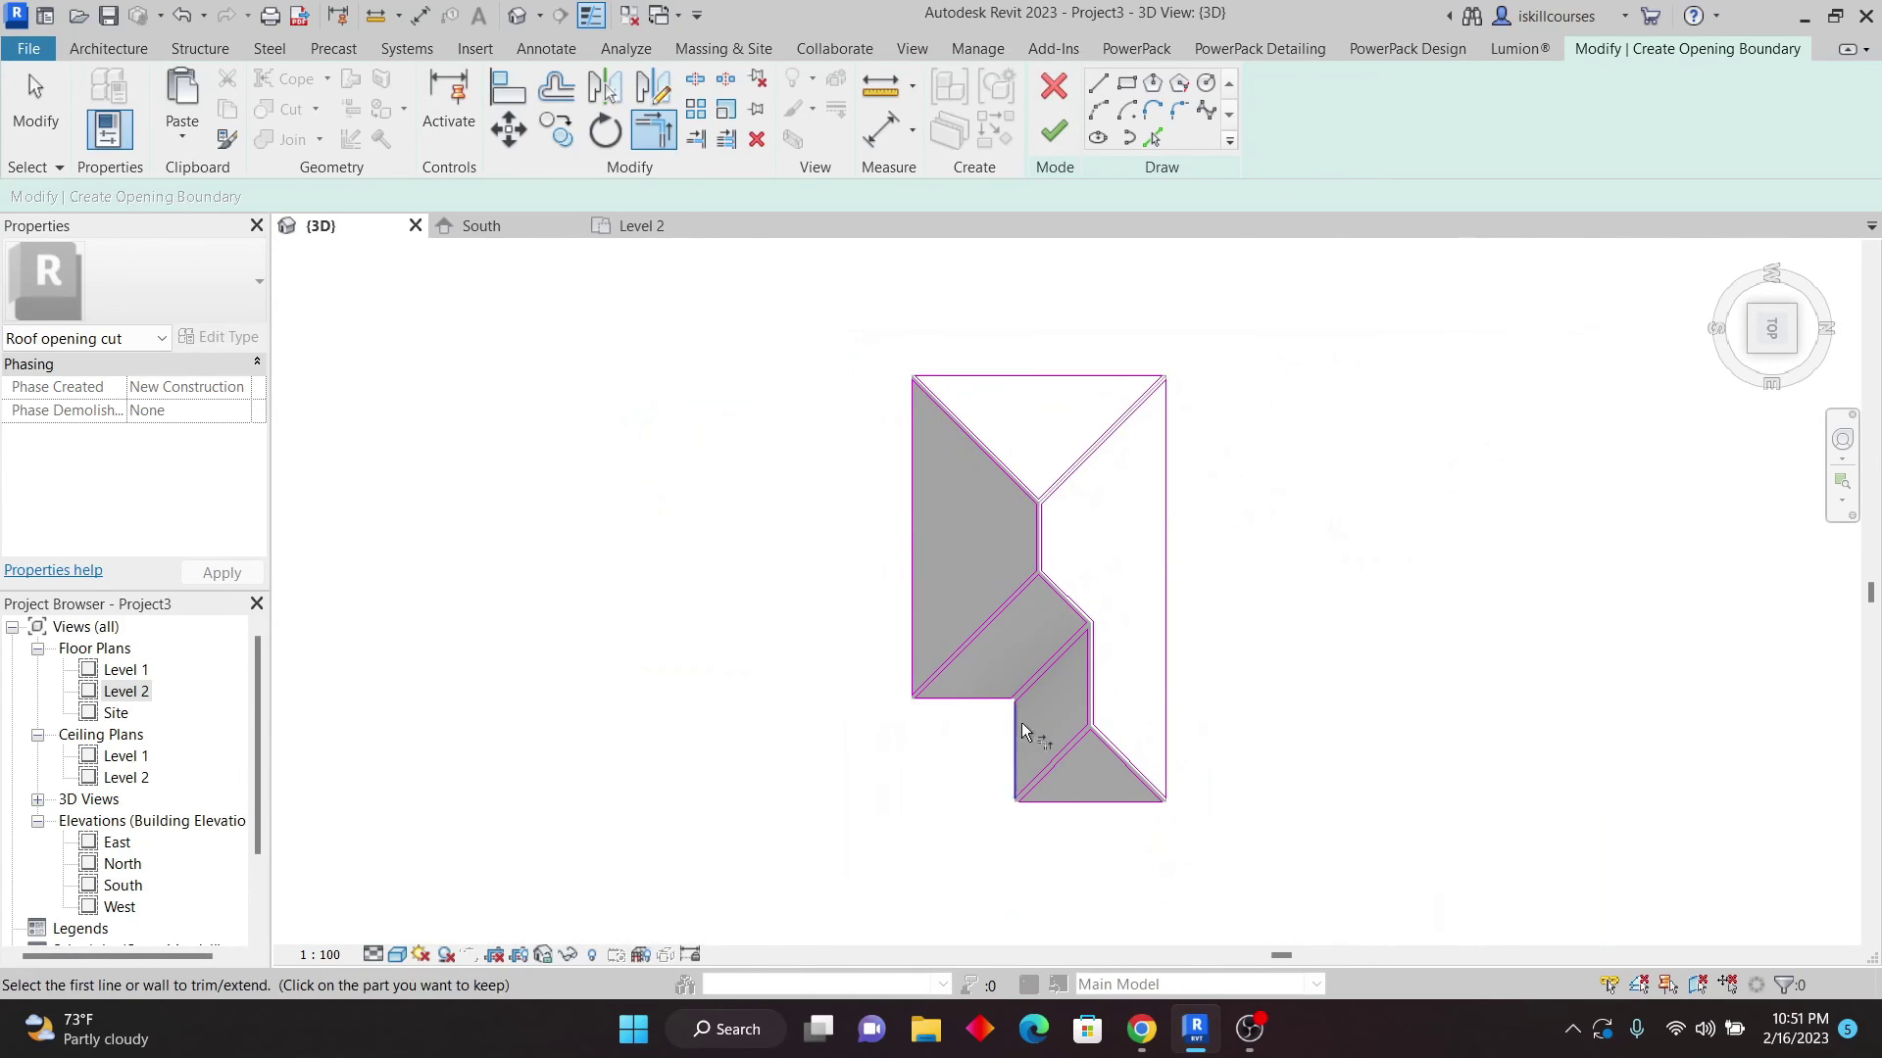
pyautogui.scroll(5, 1098, 765)
pyautogui.scroll(-2, 992, 849)
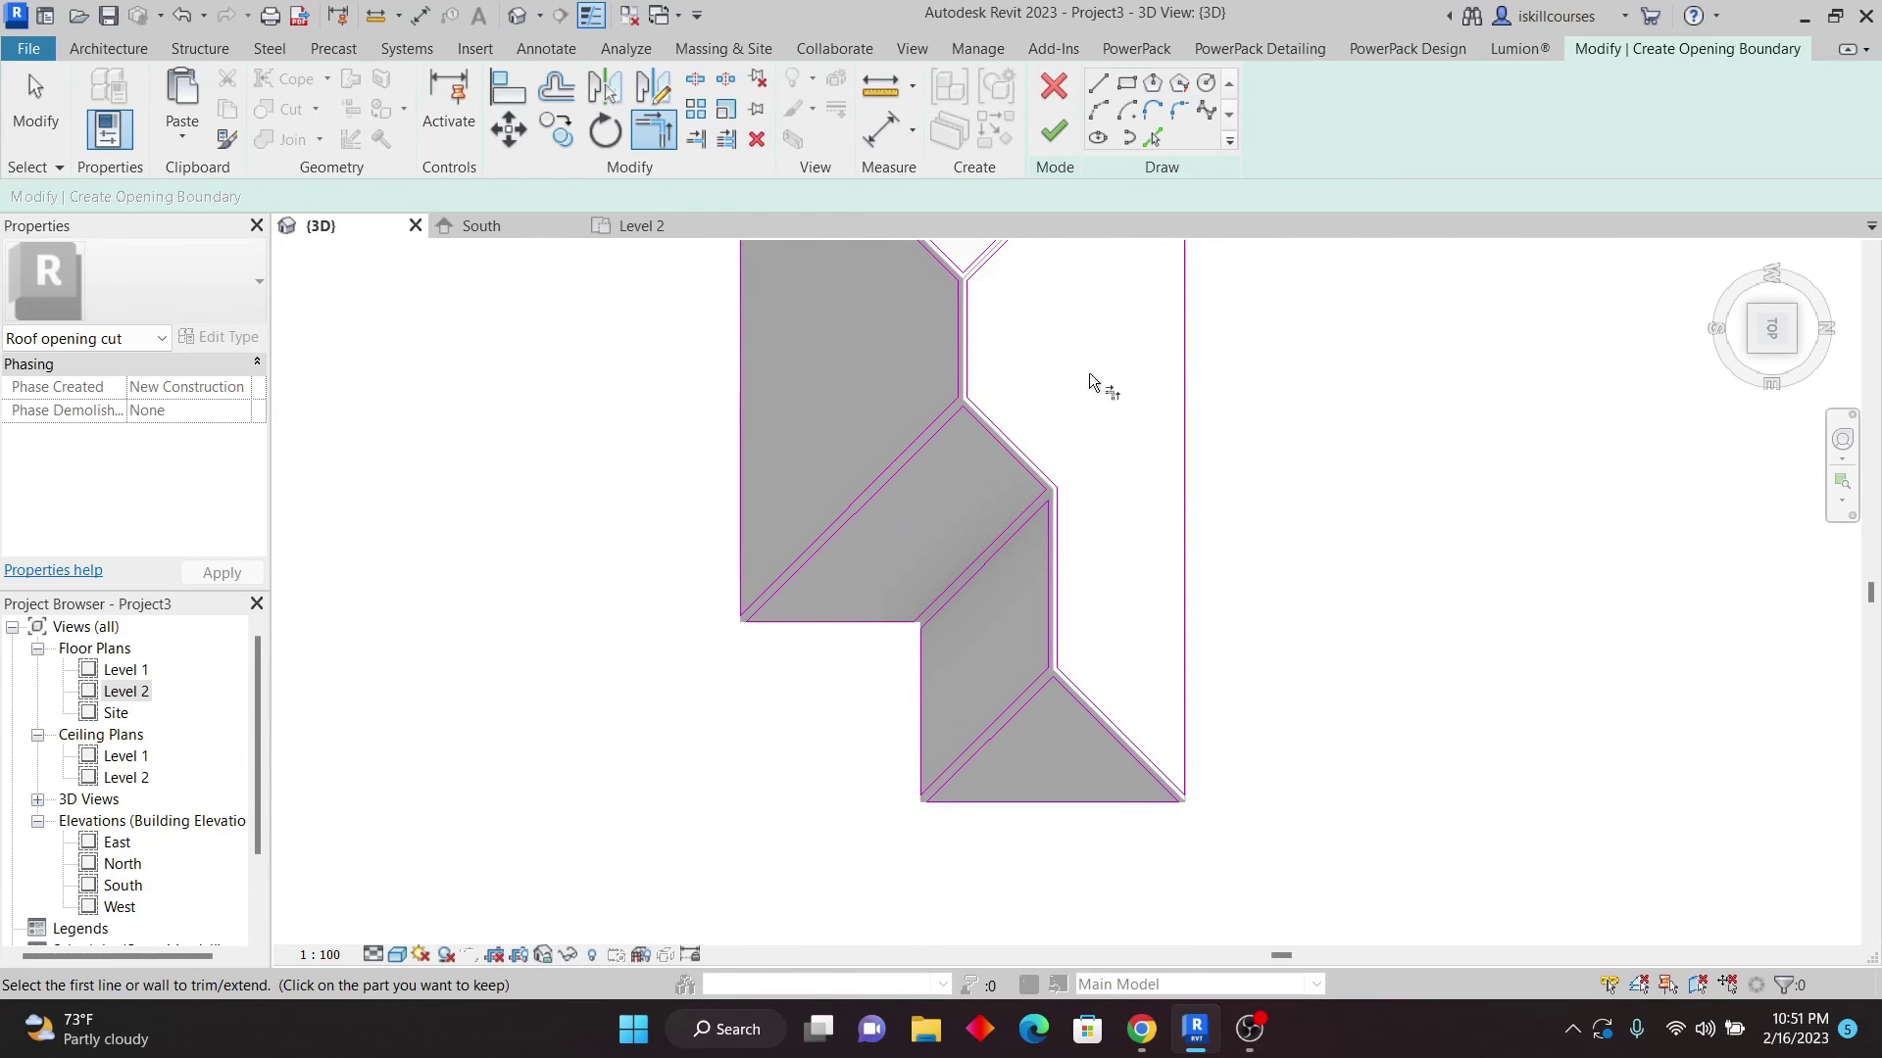
# - Finish the opening sketch to cut the roof, then switch to an isometric view
pyautogui.click(1042, 145)
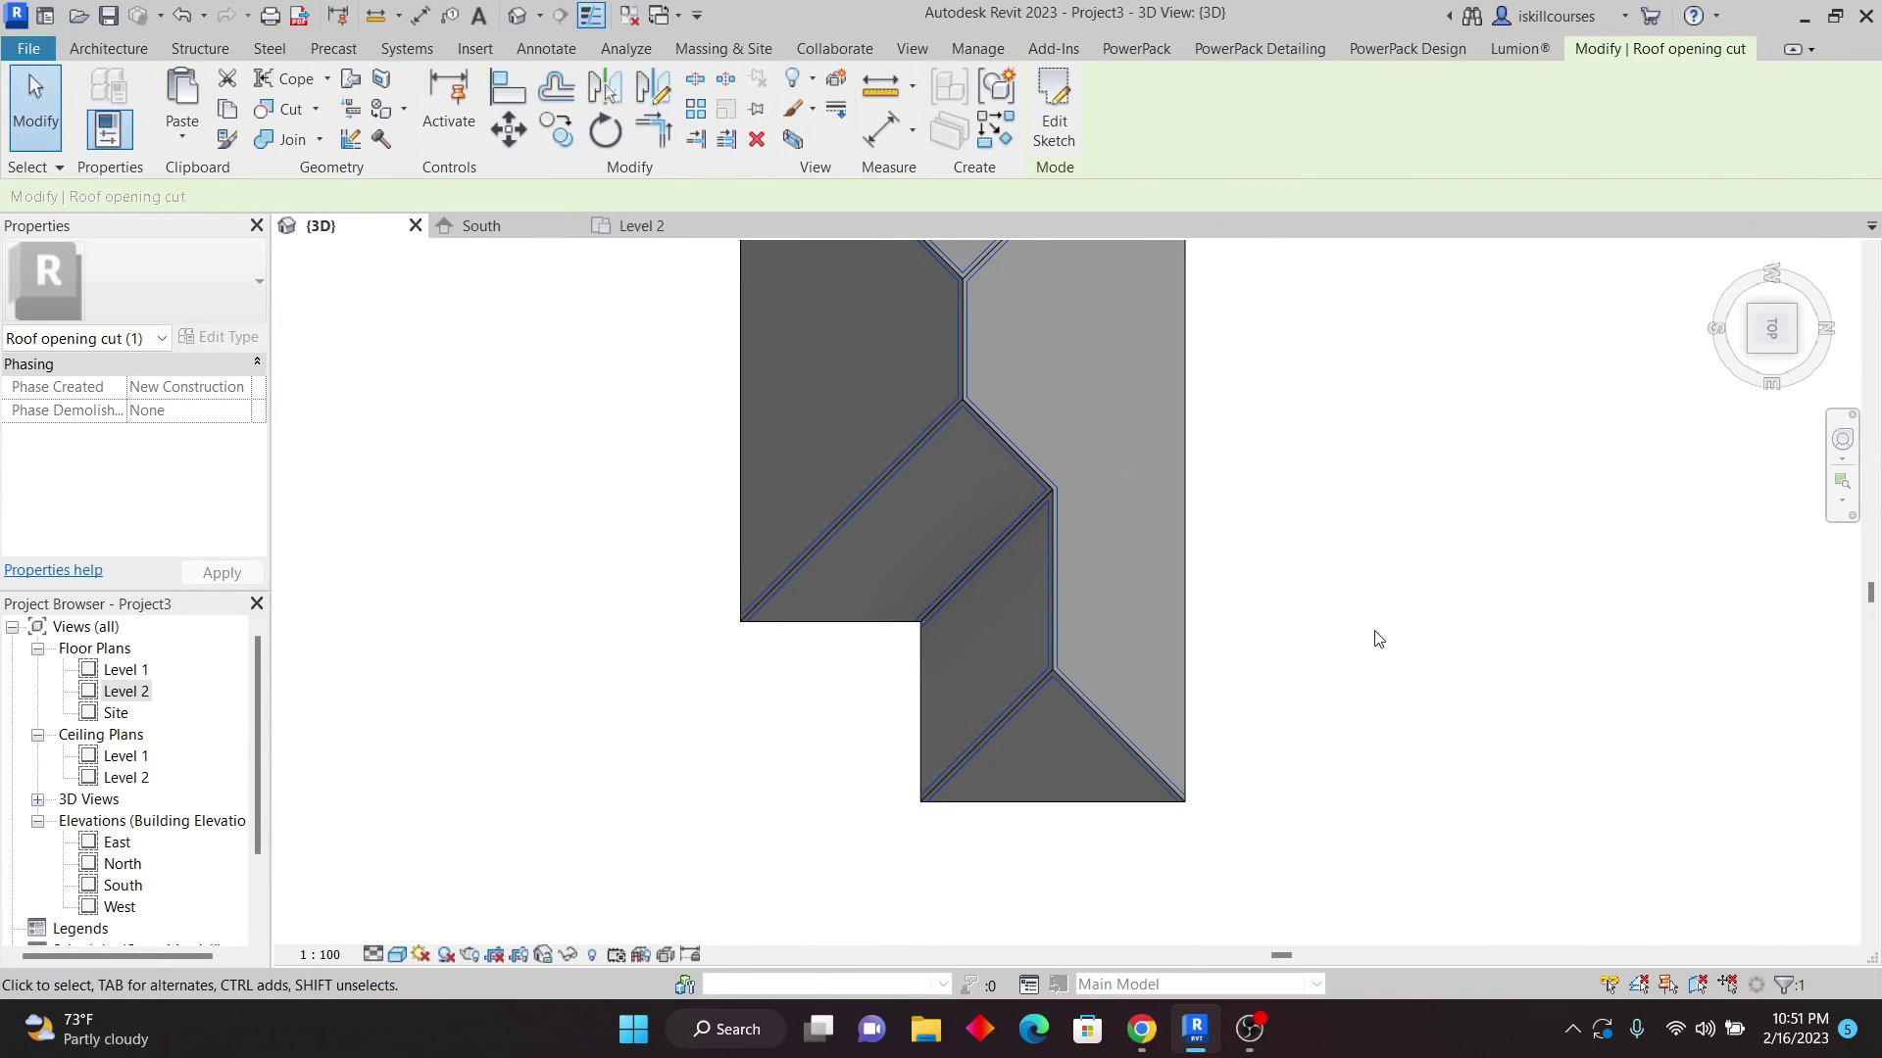
pyautogui.moveTo(1804, 392)
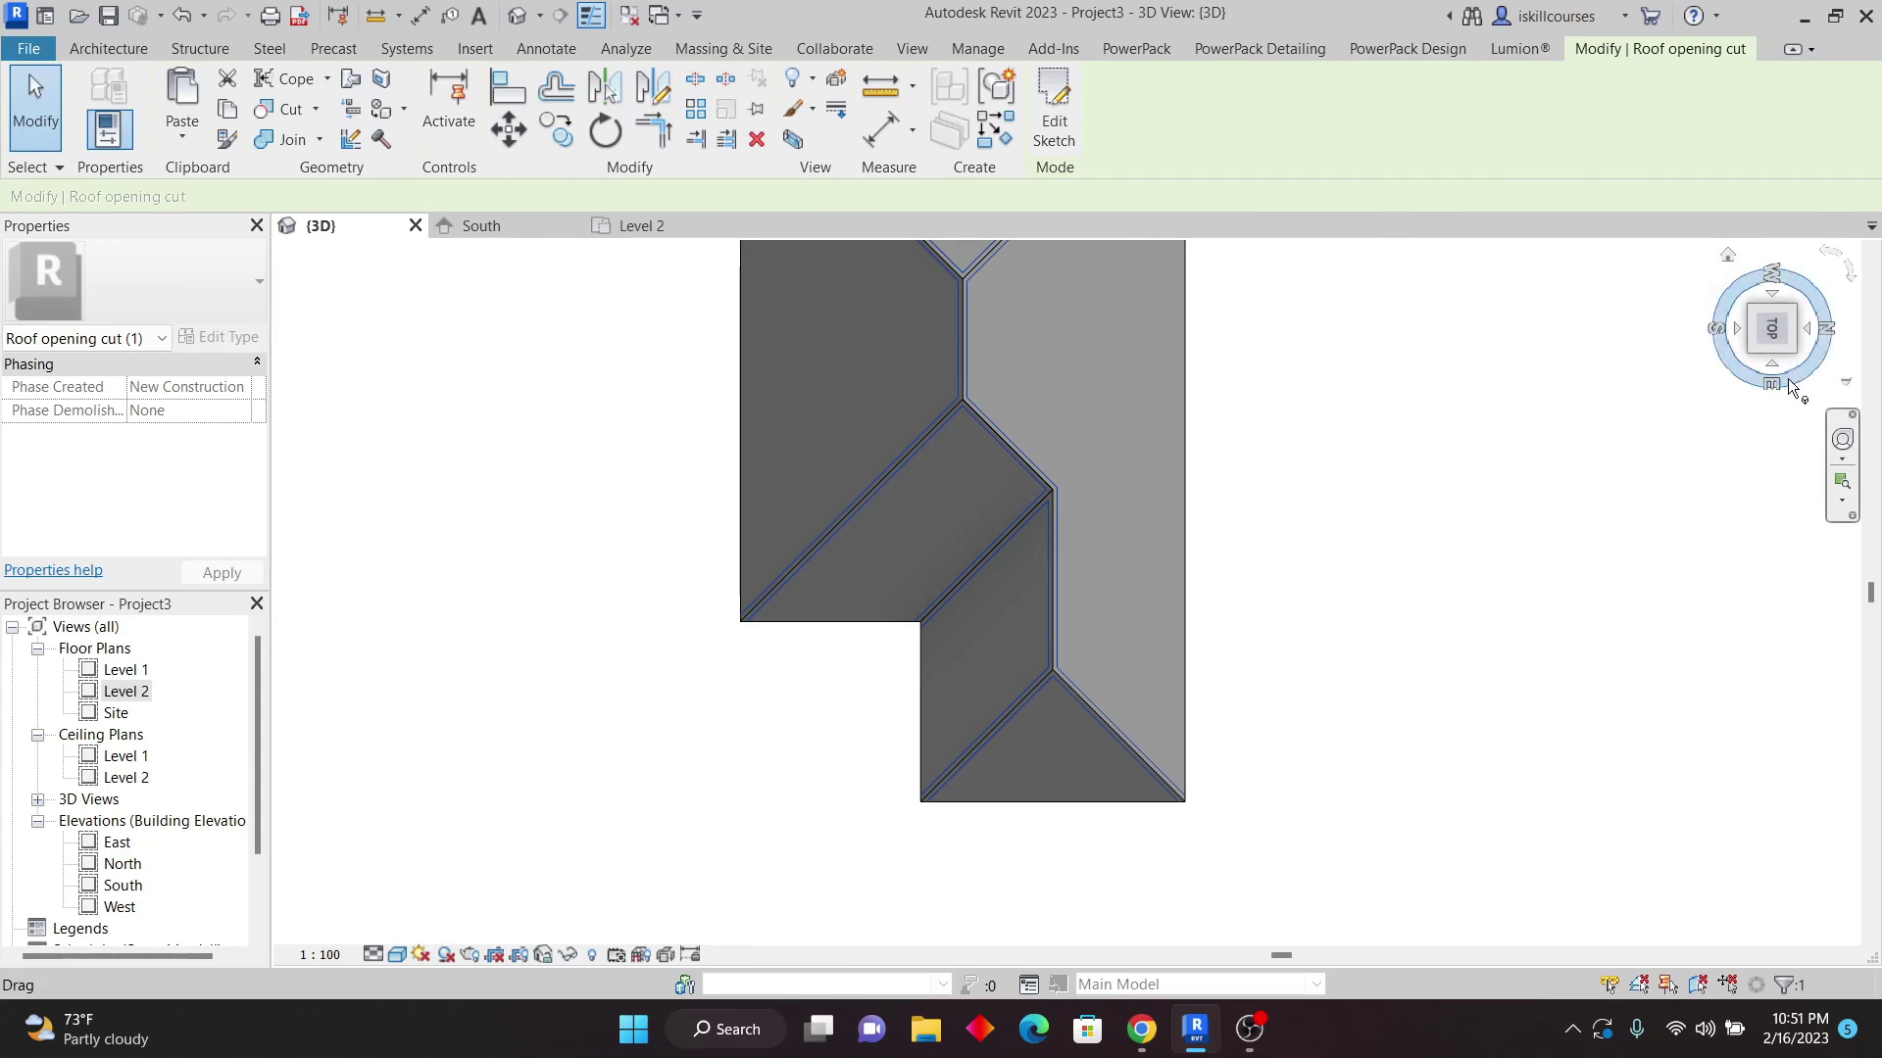
pyautogui.click(1793, 360)
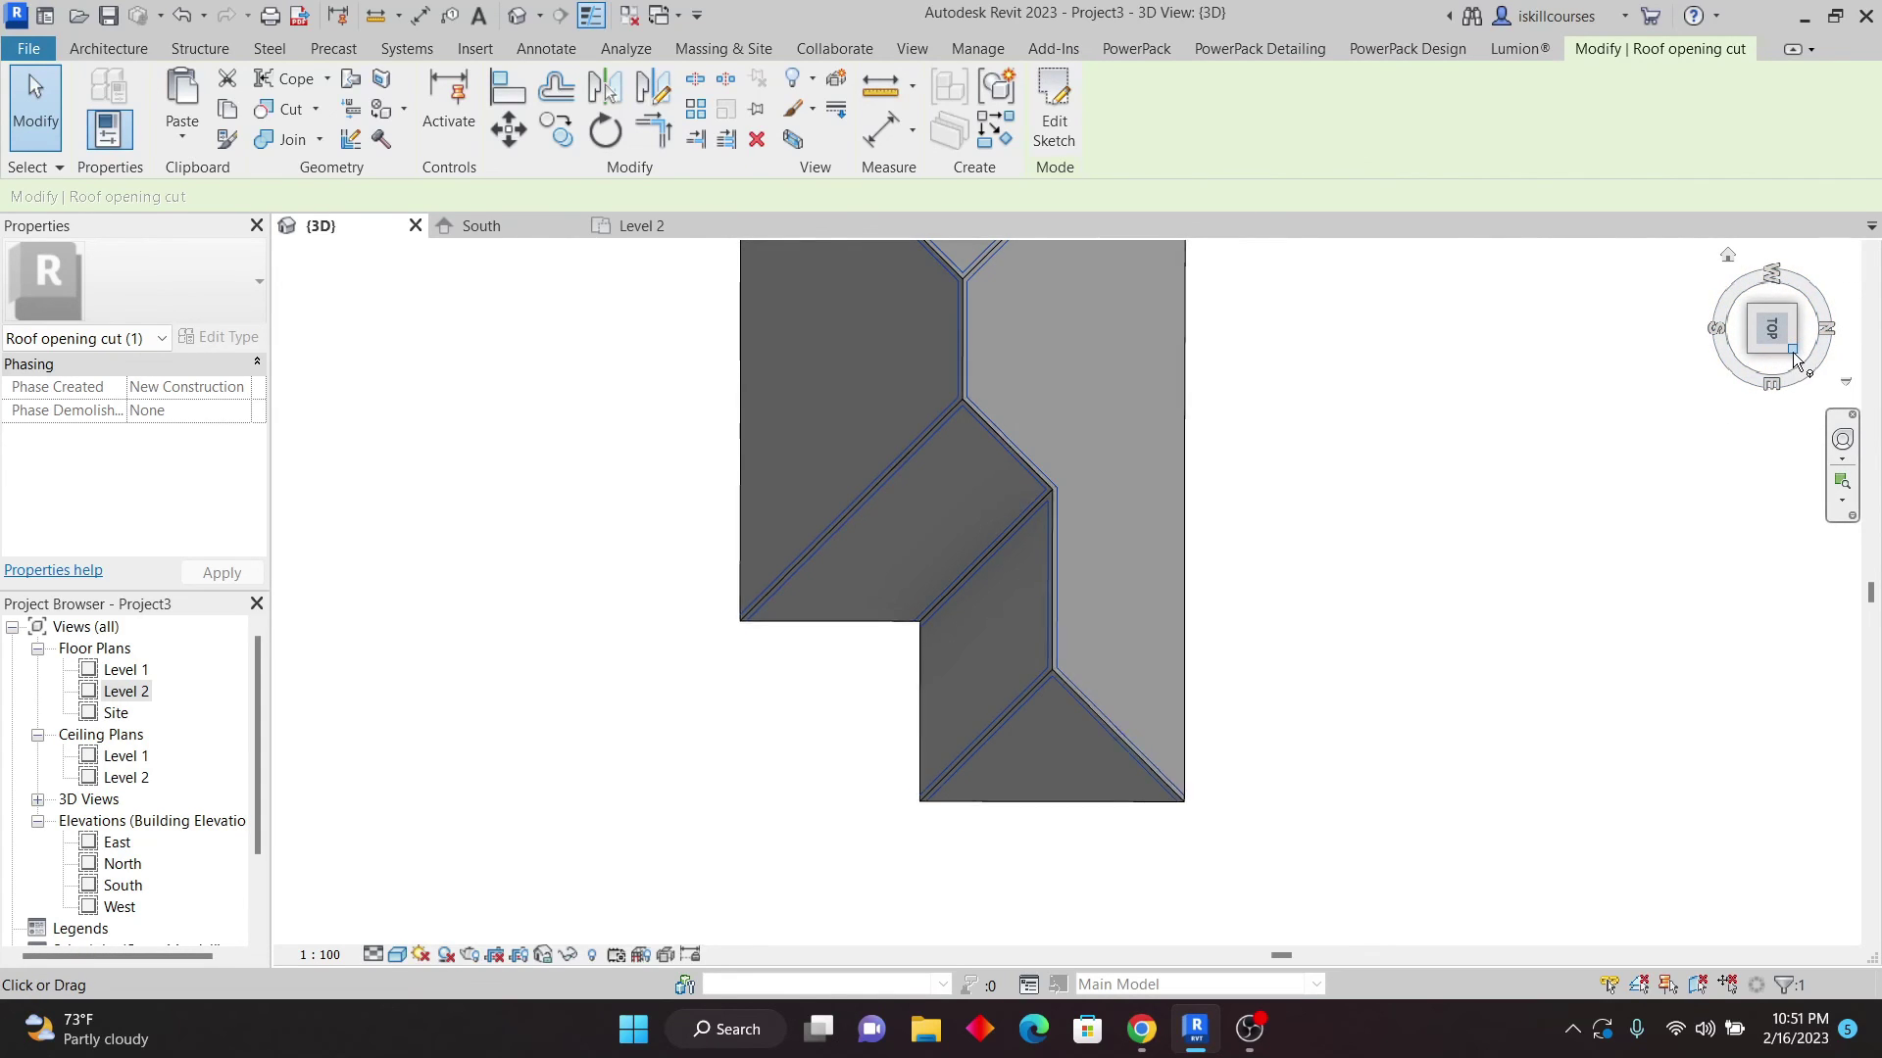
# - Clear the selection and orbit to view the hip roof from the front
pyautogui.click(755, 674)
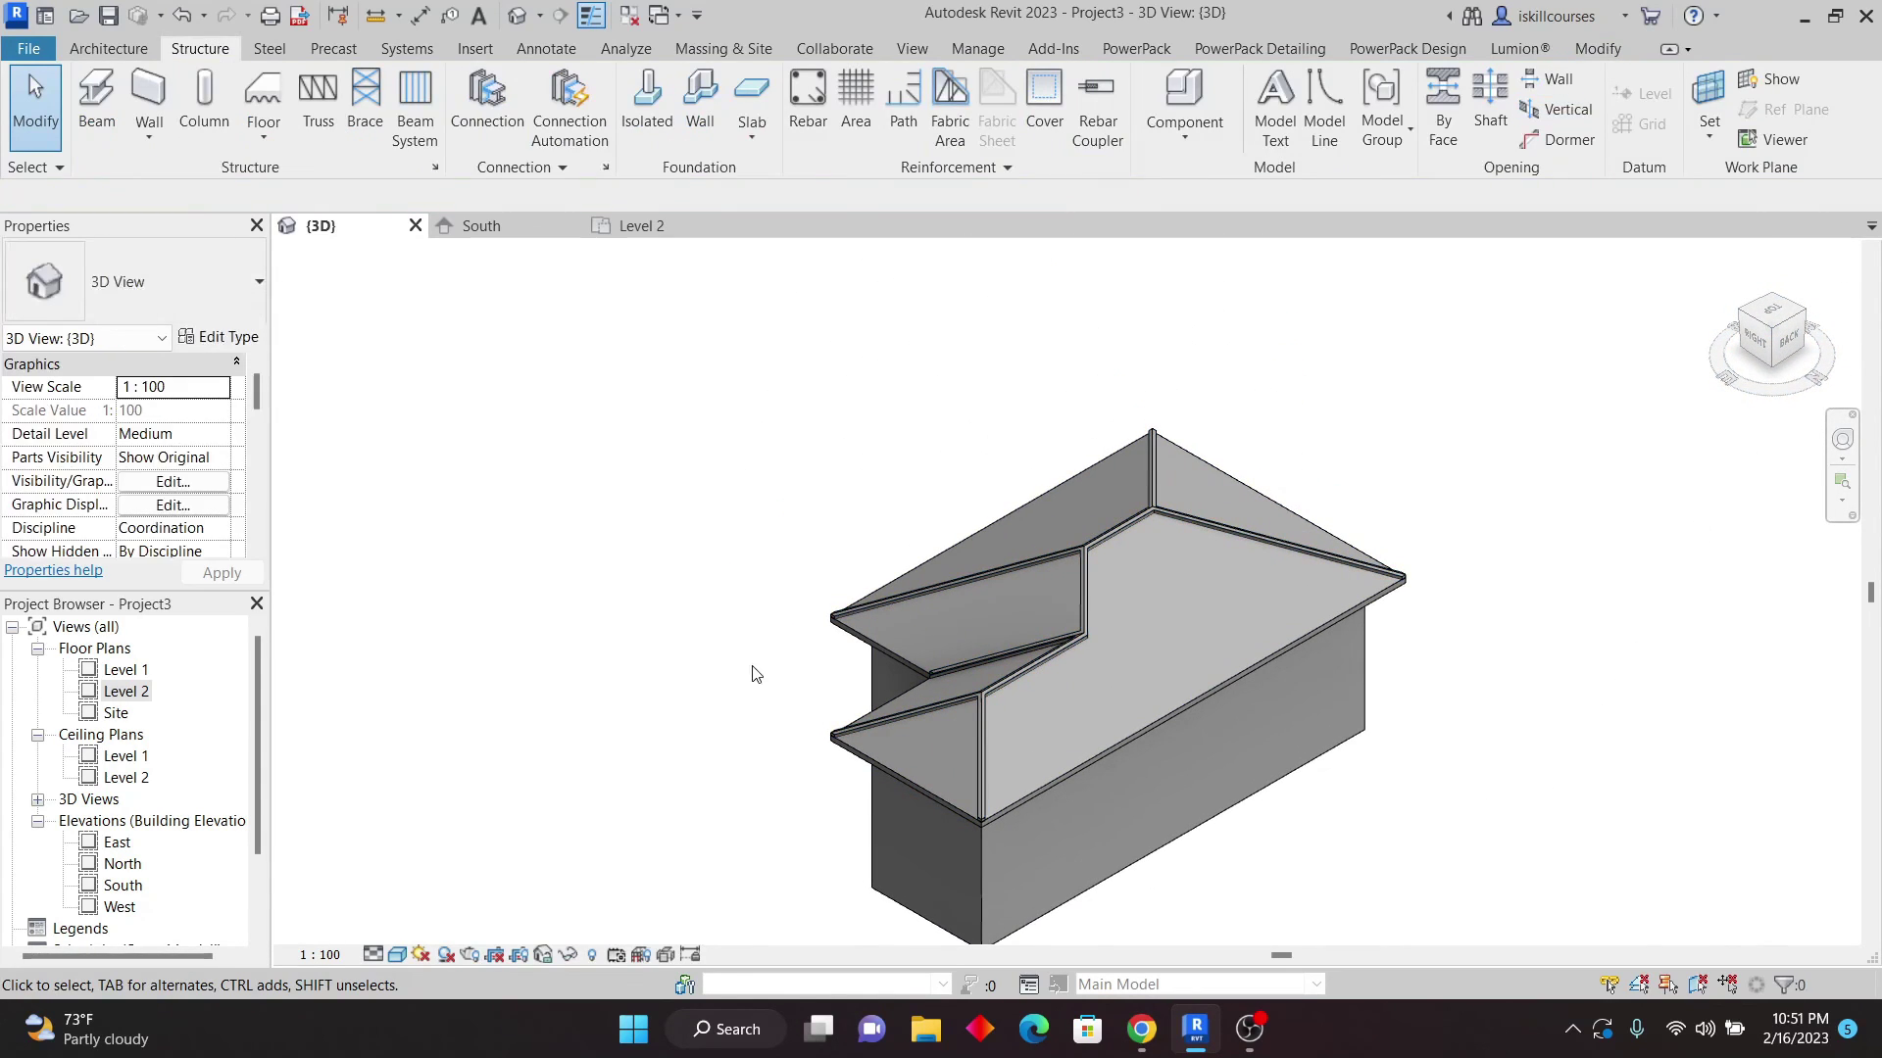
pyautogui.keyDown('shift'); pyautogui.moveTo(755, 676); pyautogui.dragTo(1125, 609, button='middle'); pyautogui.keyUp('shift')
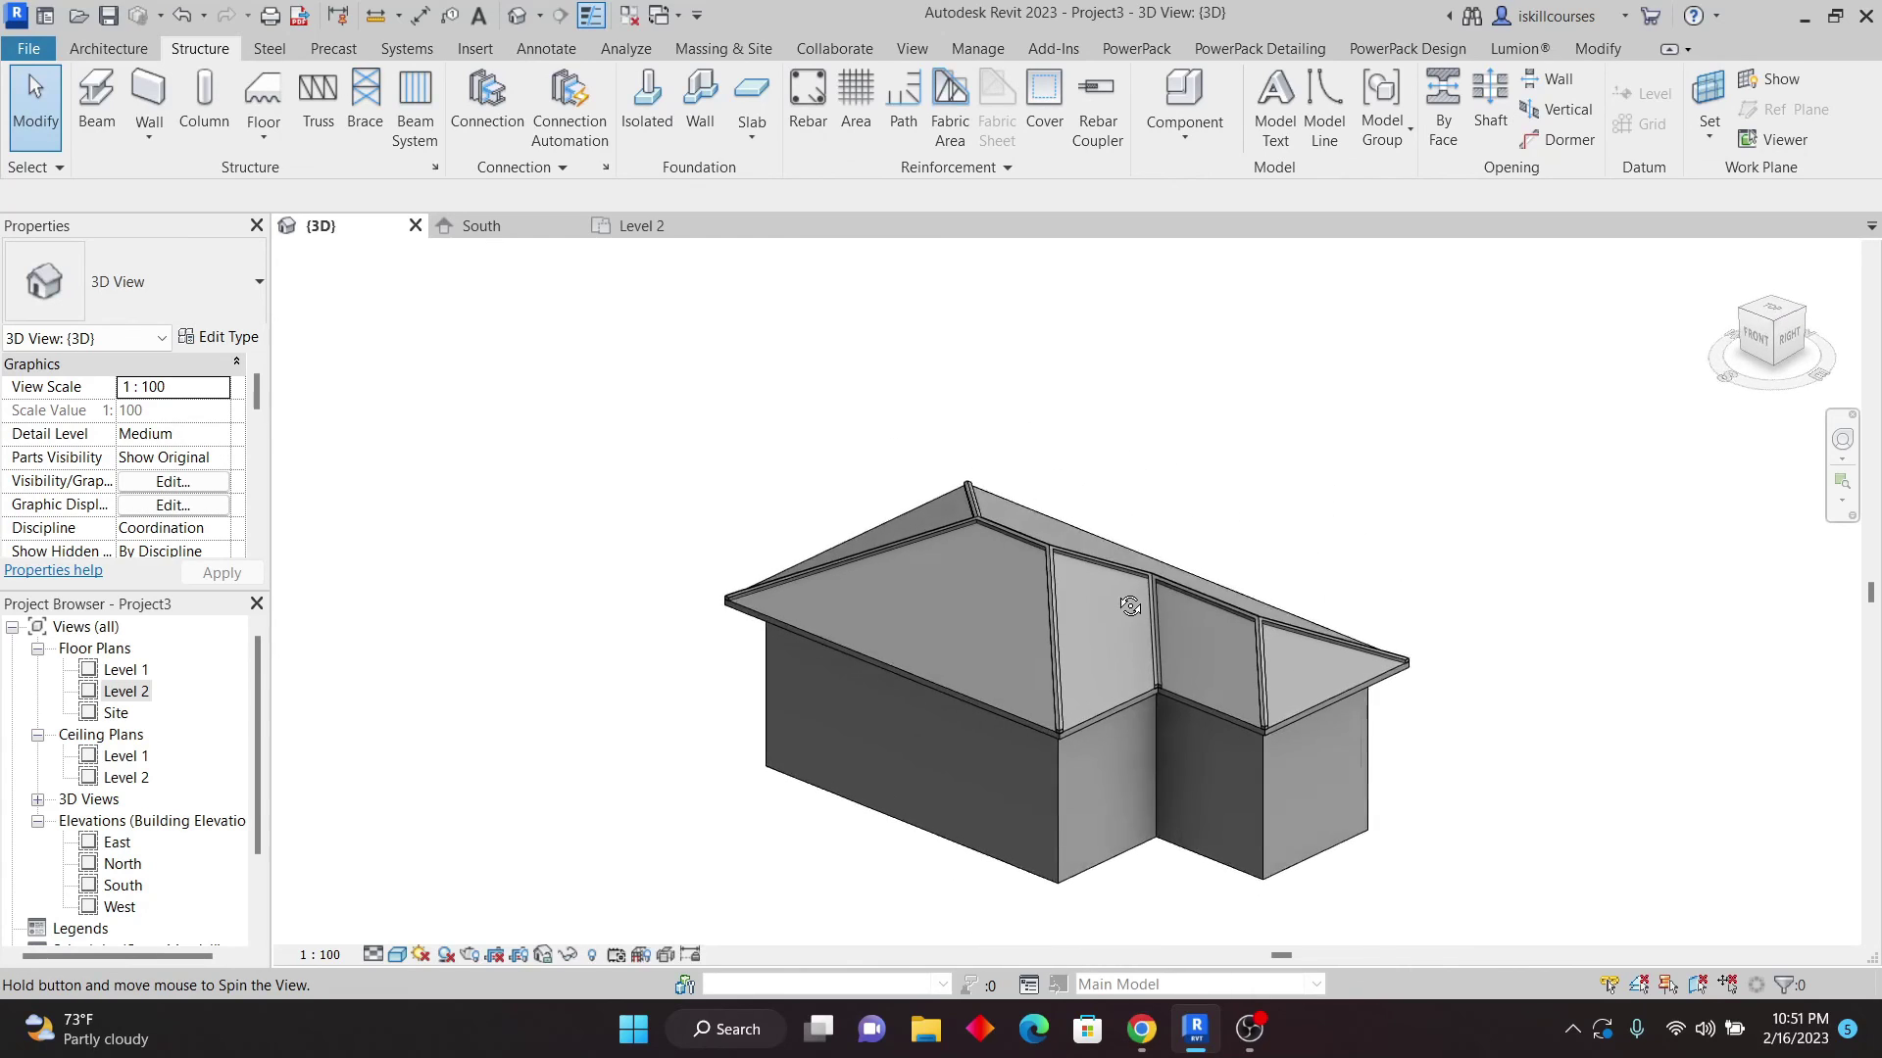
pyautogui.scroll(4, 1127, 578)
pyautogui.scroll(3, 1153, 599)
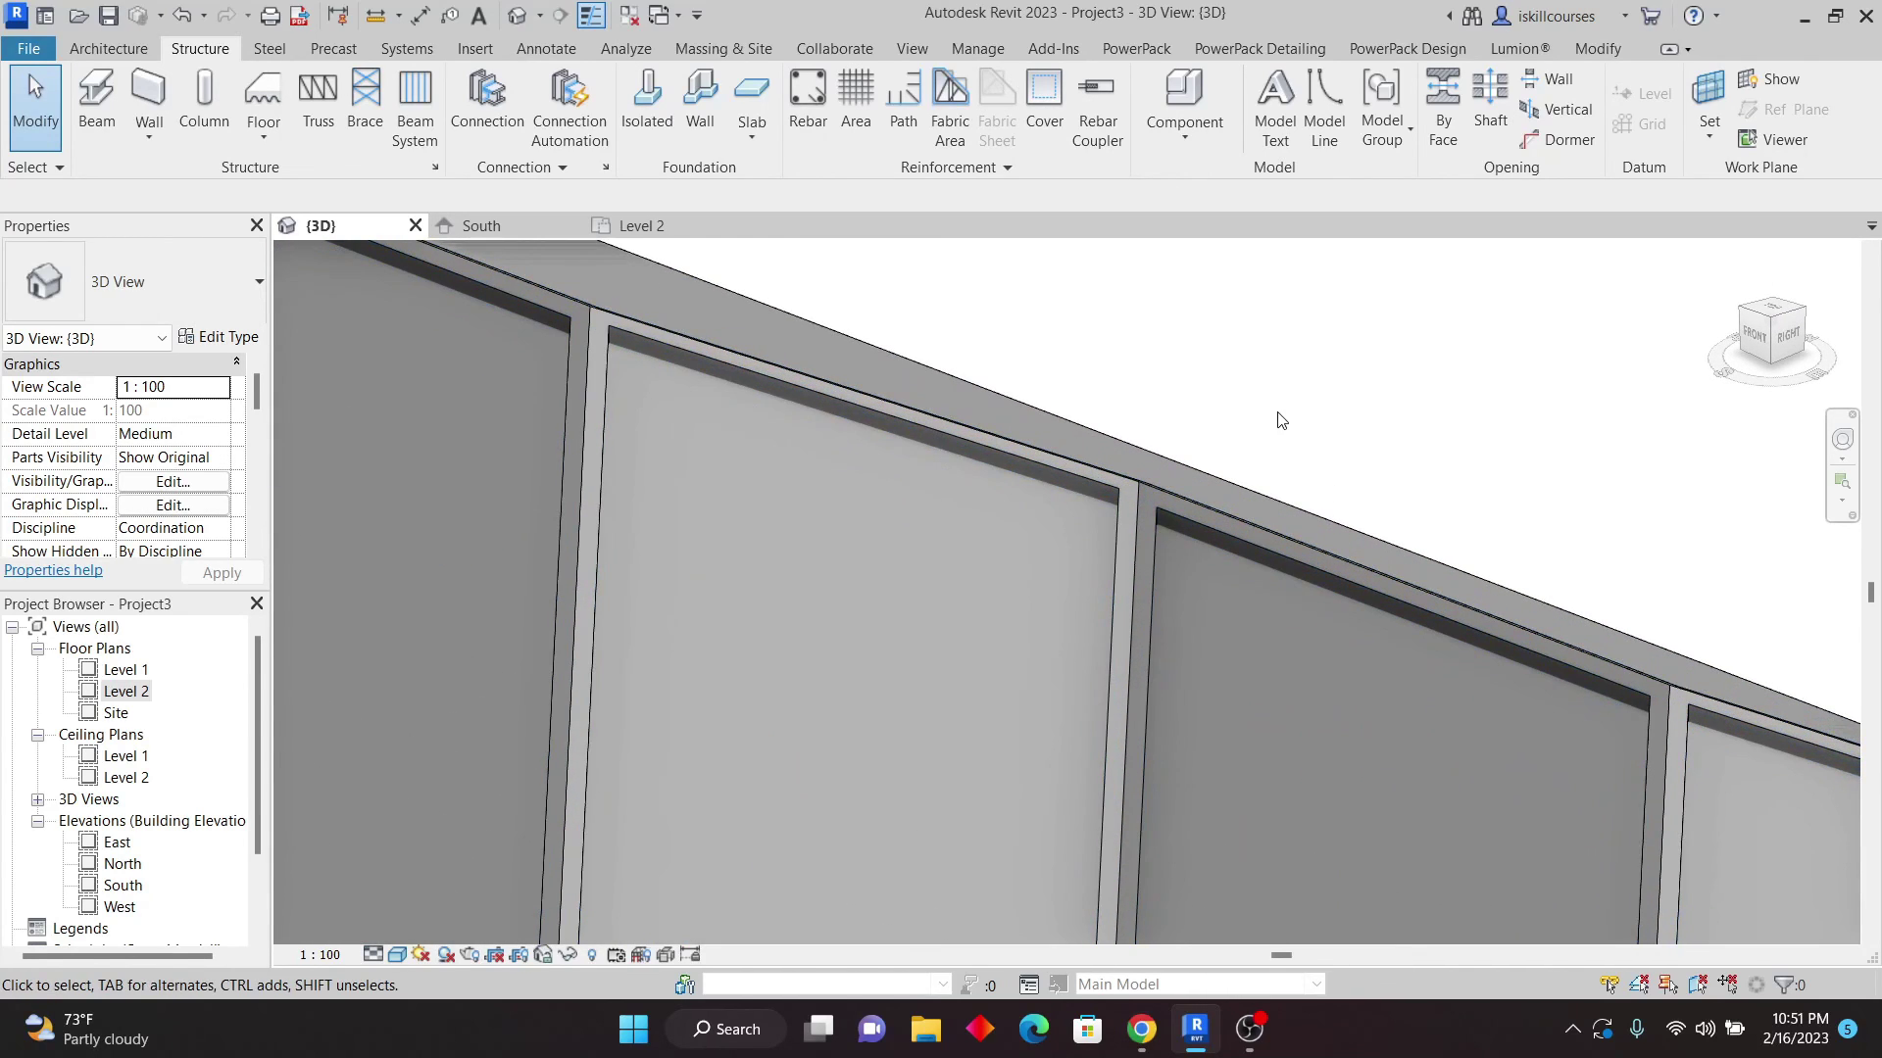
pyautogui.scroll(-2, 1126, 433)
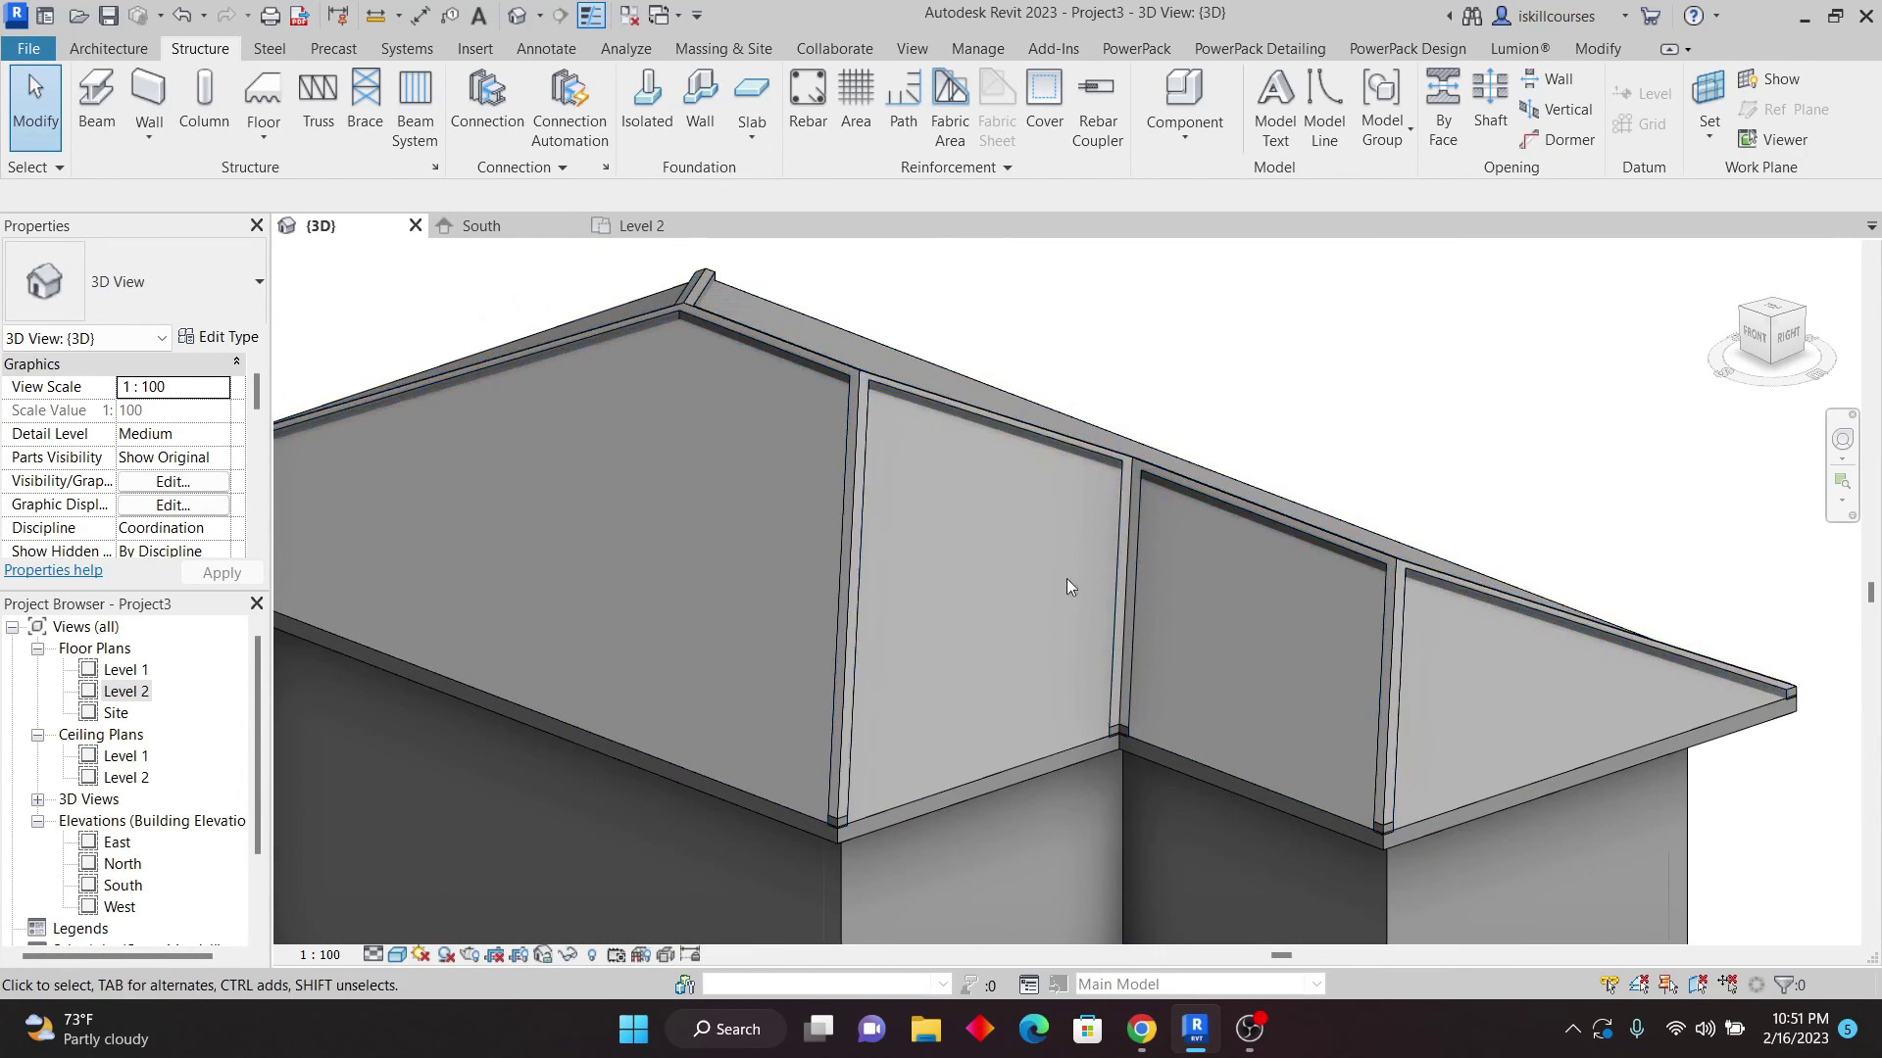
pyautogui.scroll(-5, 1109, 485)
pyautogui.keyDown('shift'); pyautogui.moveTo(1424, 415); pyautogui.dragTo(1291, 574, button='middle'); pyautogui.keyUp('shift')
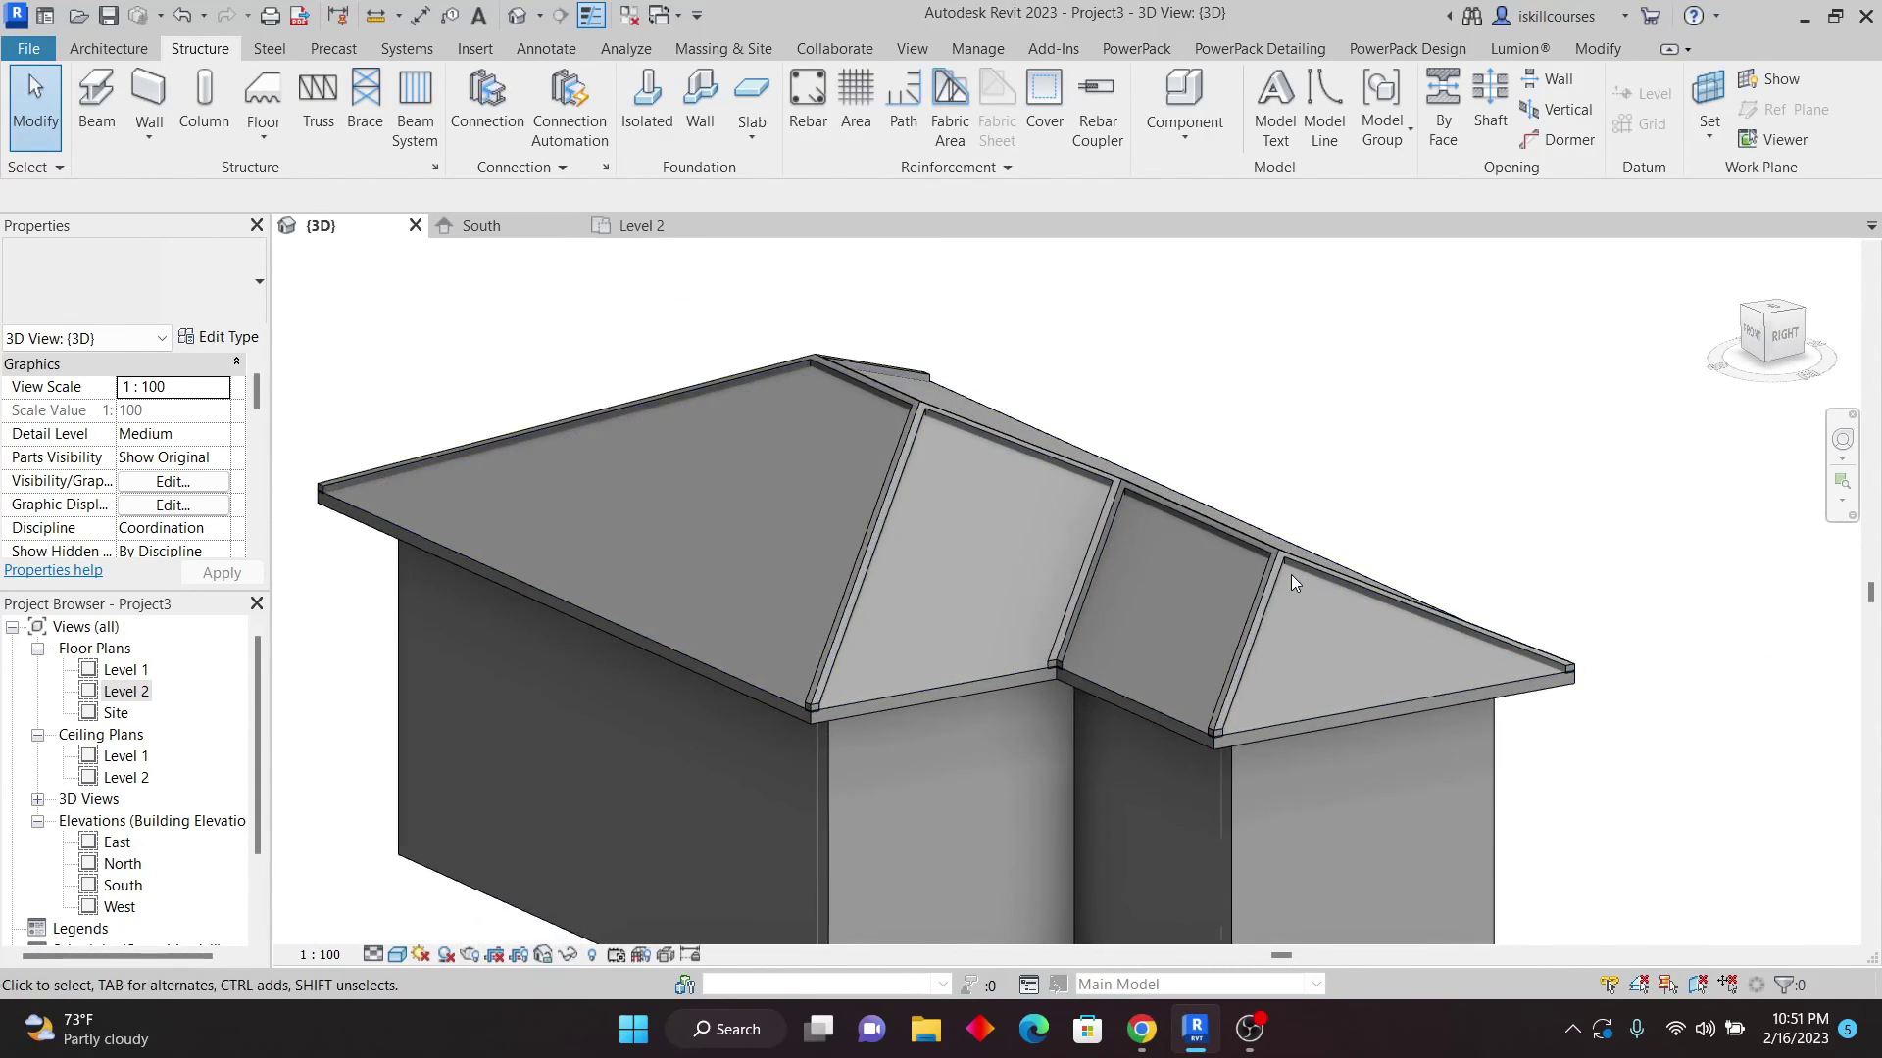
pyautogui.scroll(5, 1274, 571)
pyautogui.keyDown('shift'); pyautogui.moveTo(1454, 379); pyautogui.dragTo(1286, 492, button='middle'); pyautogui.keyUp('shift')
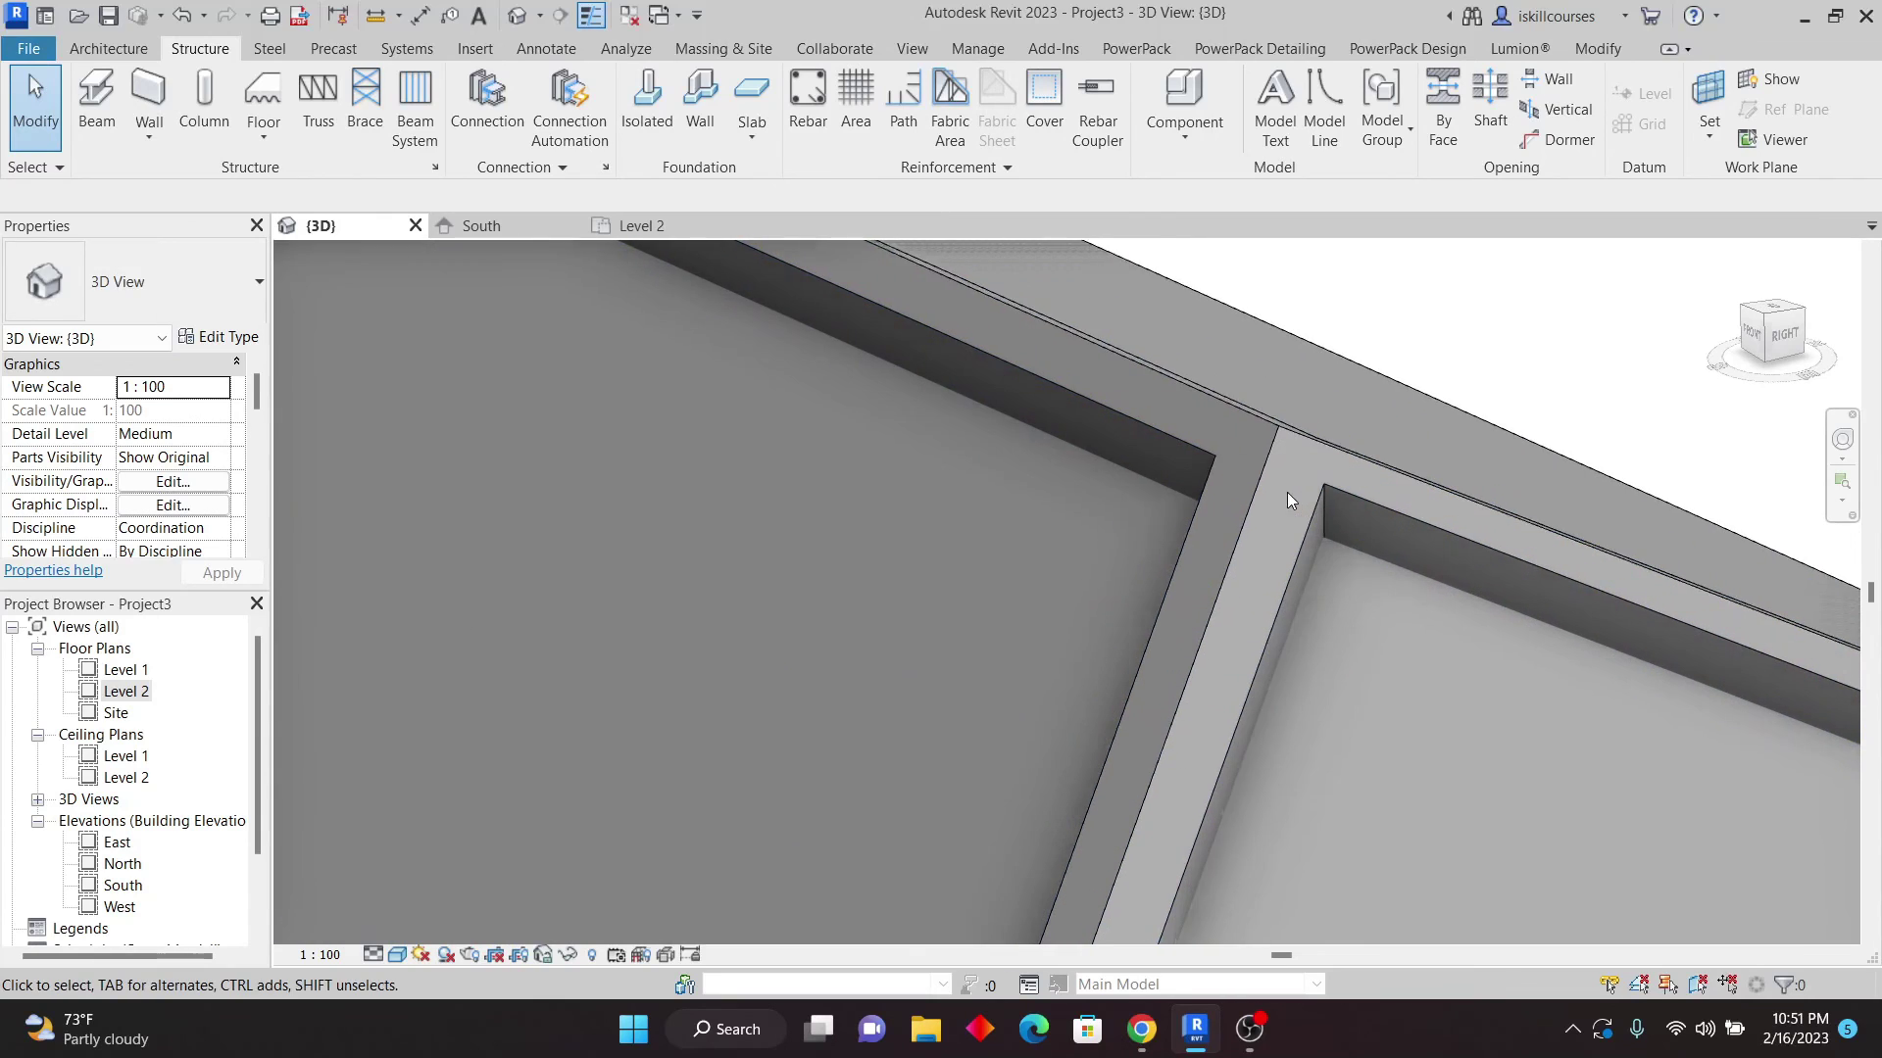
# - Inspect the roof hips and select the Generic - 125mm upper roof
pyautogui.click(1298, 554)
pyautogui.scroll(-8, 1298, 554)
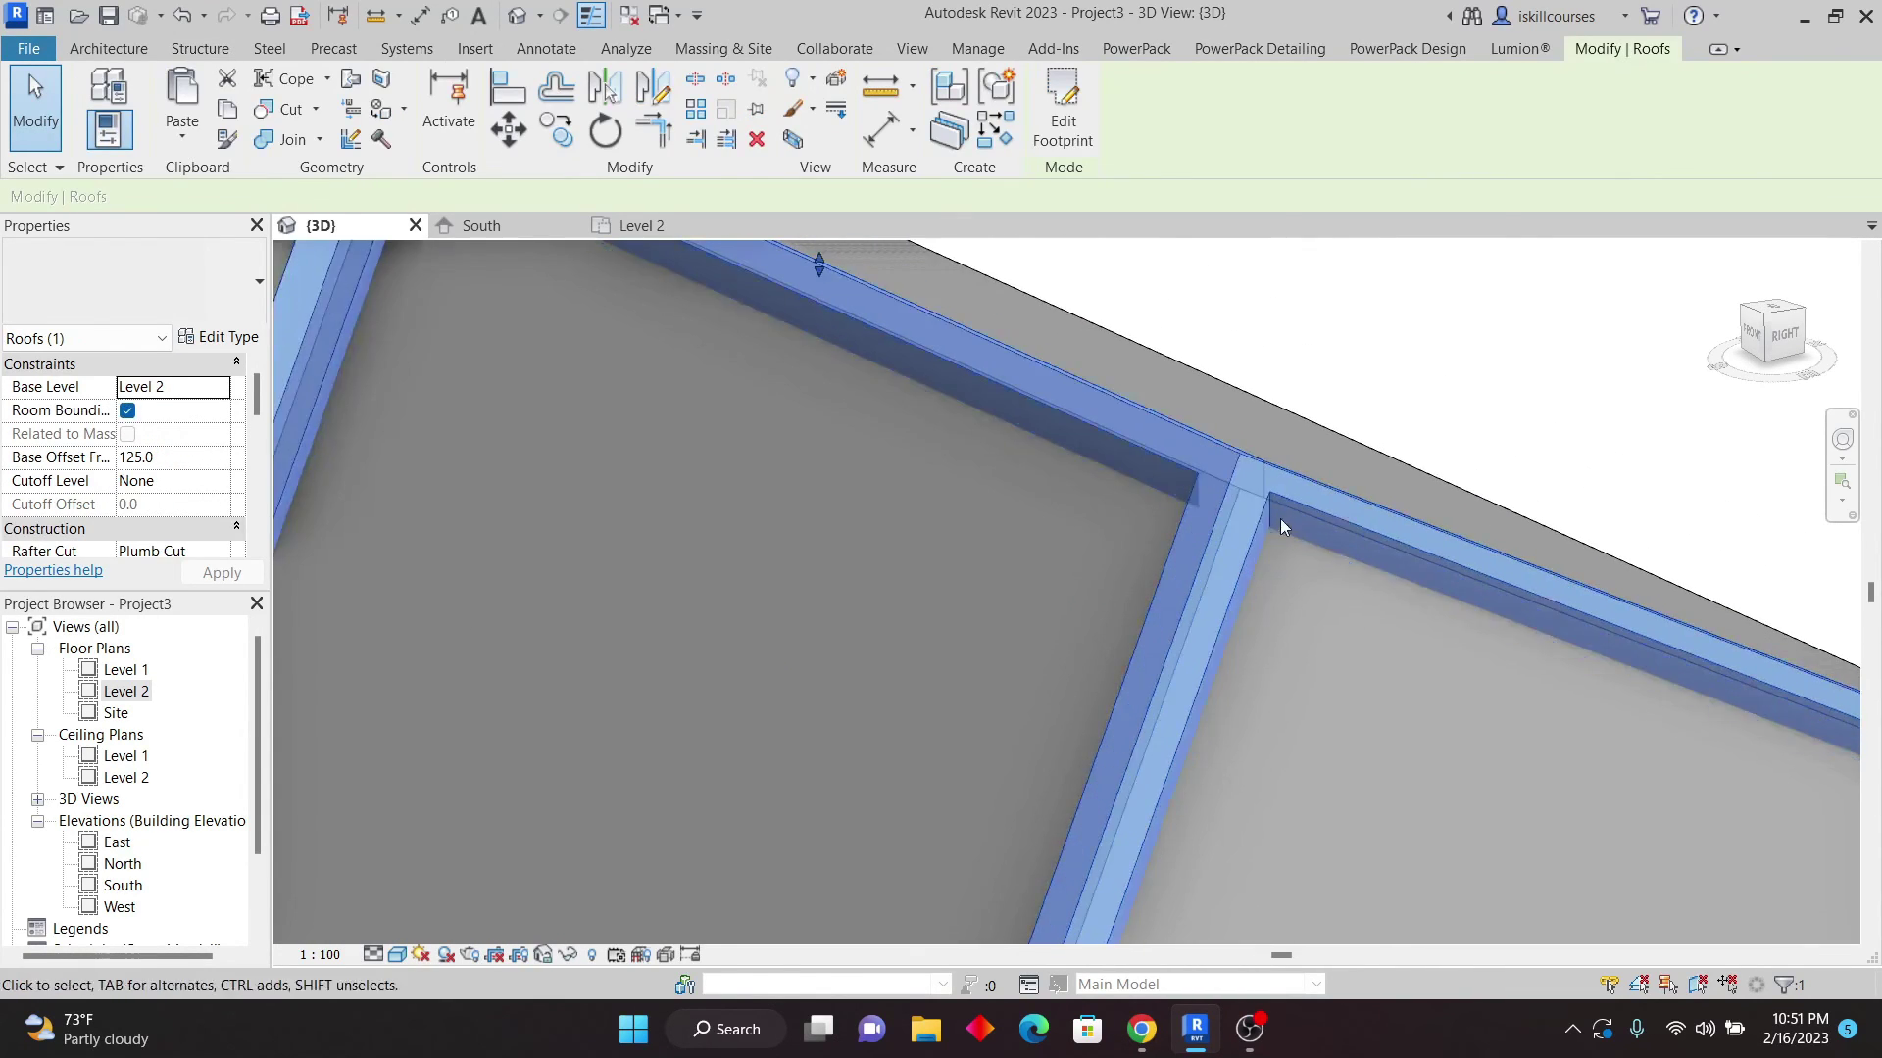
pyautogui.keyDown('shift'); pyautogui.moveTo(1319, 386); pyautogui.dragTo(1314, 479, button='middle'); pyautogui.keyUp('shift')
pyautogui.scroll(4, 1203, 468)
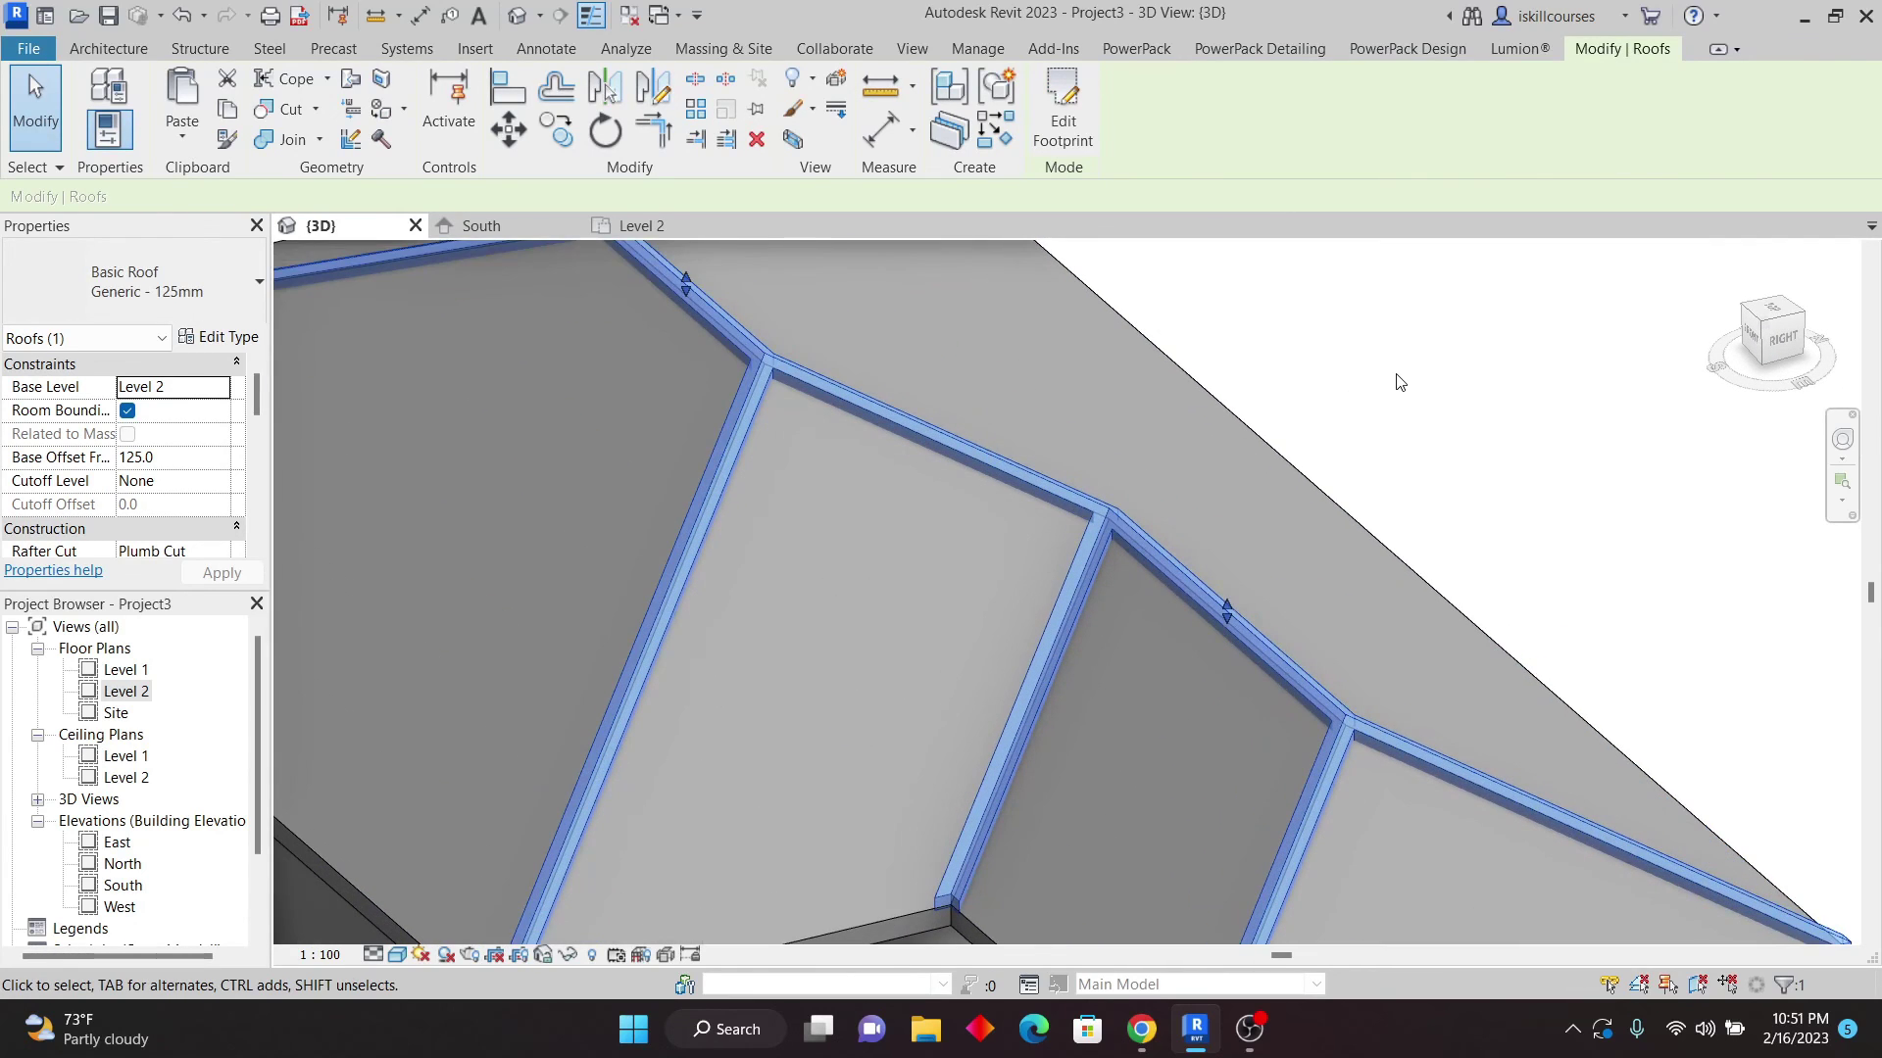
pyautogui.press('Escape')
pyautogui.scroll(-6, 1068, 474)
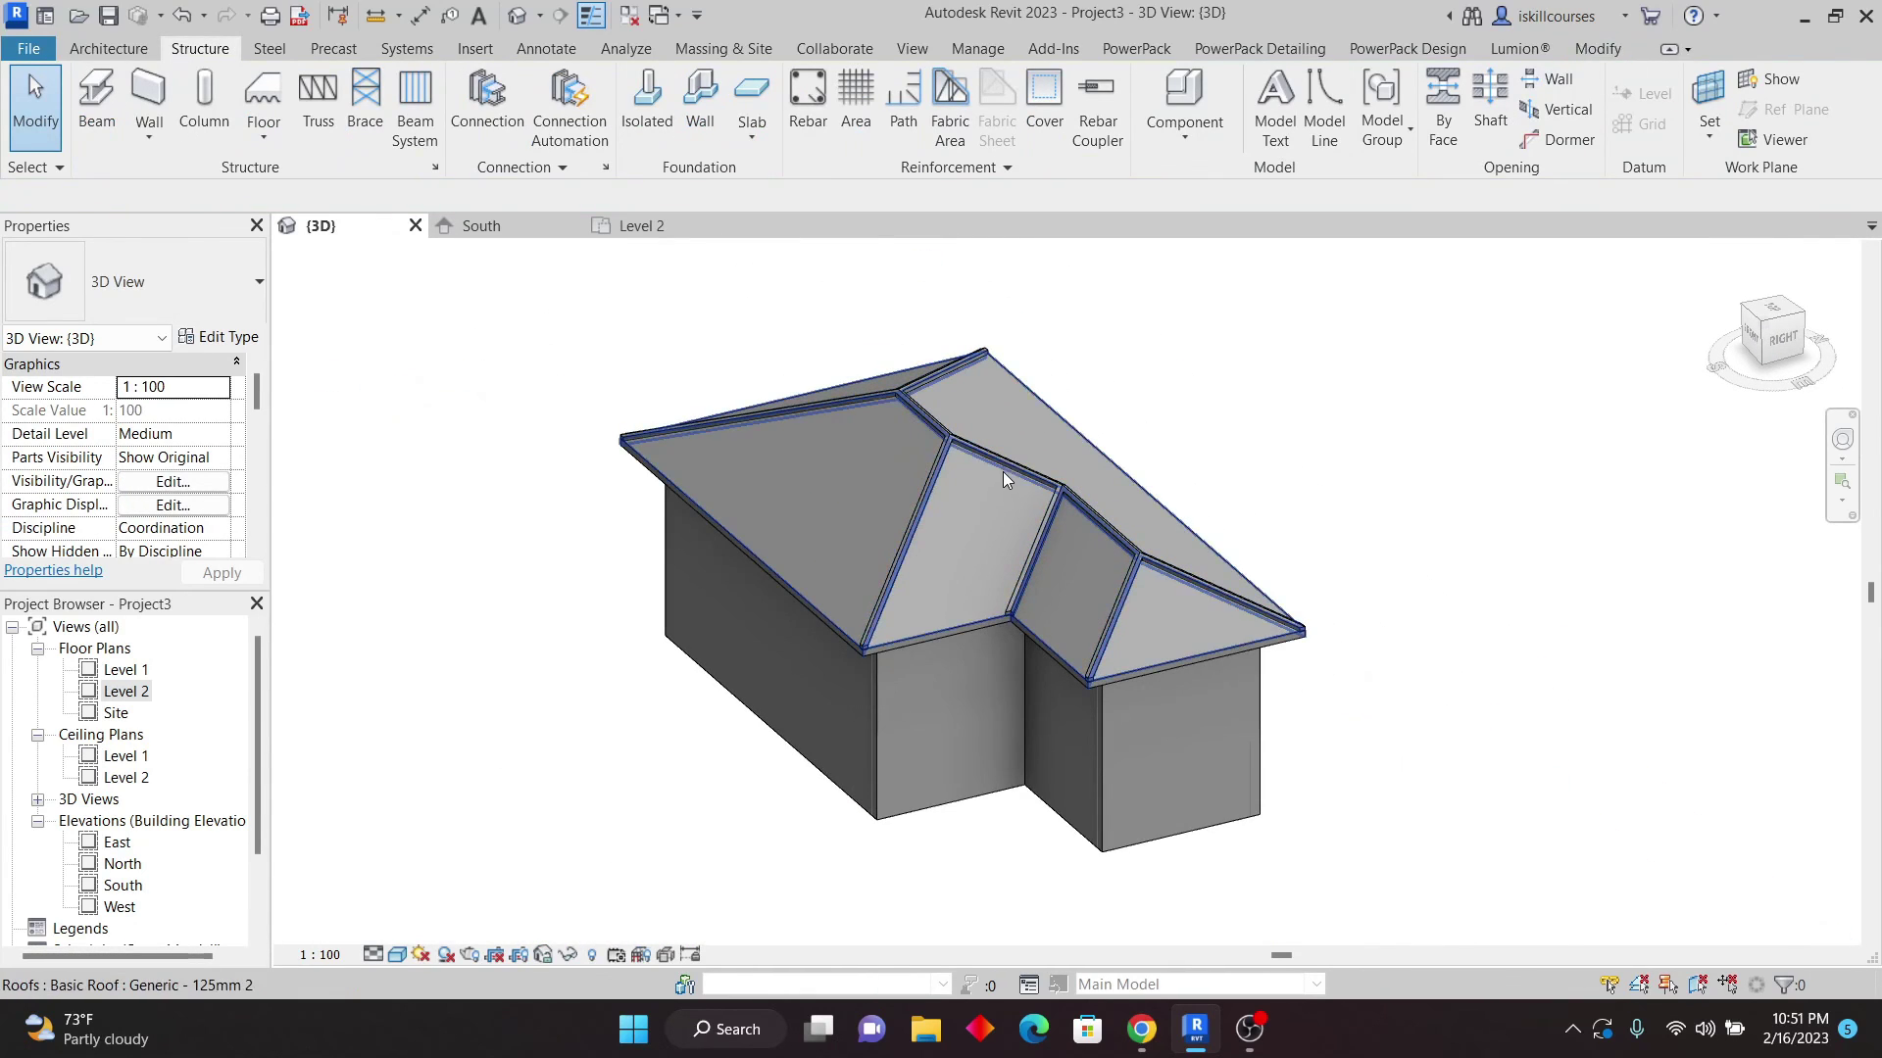
pyautogui.scroll(3, 953, 443)
pyautogui.scroll(-4, 1369, 386)
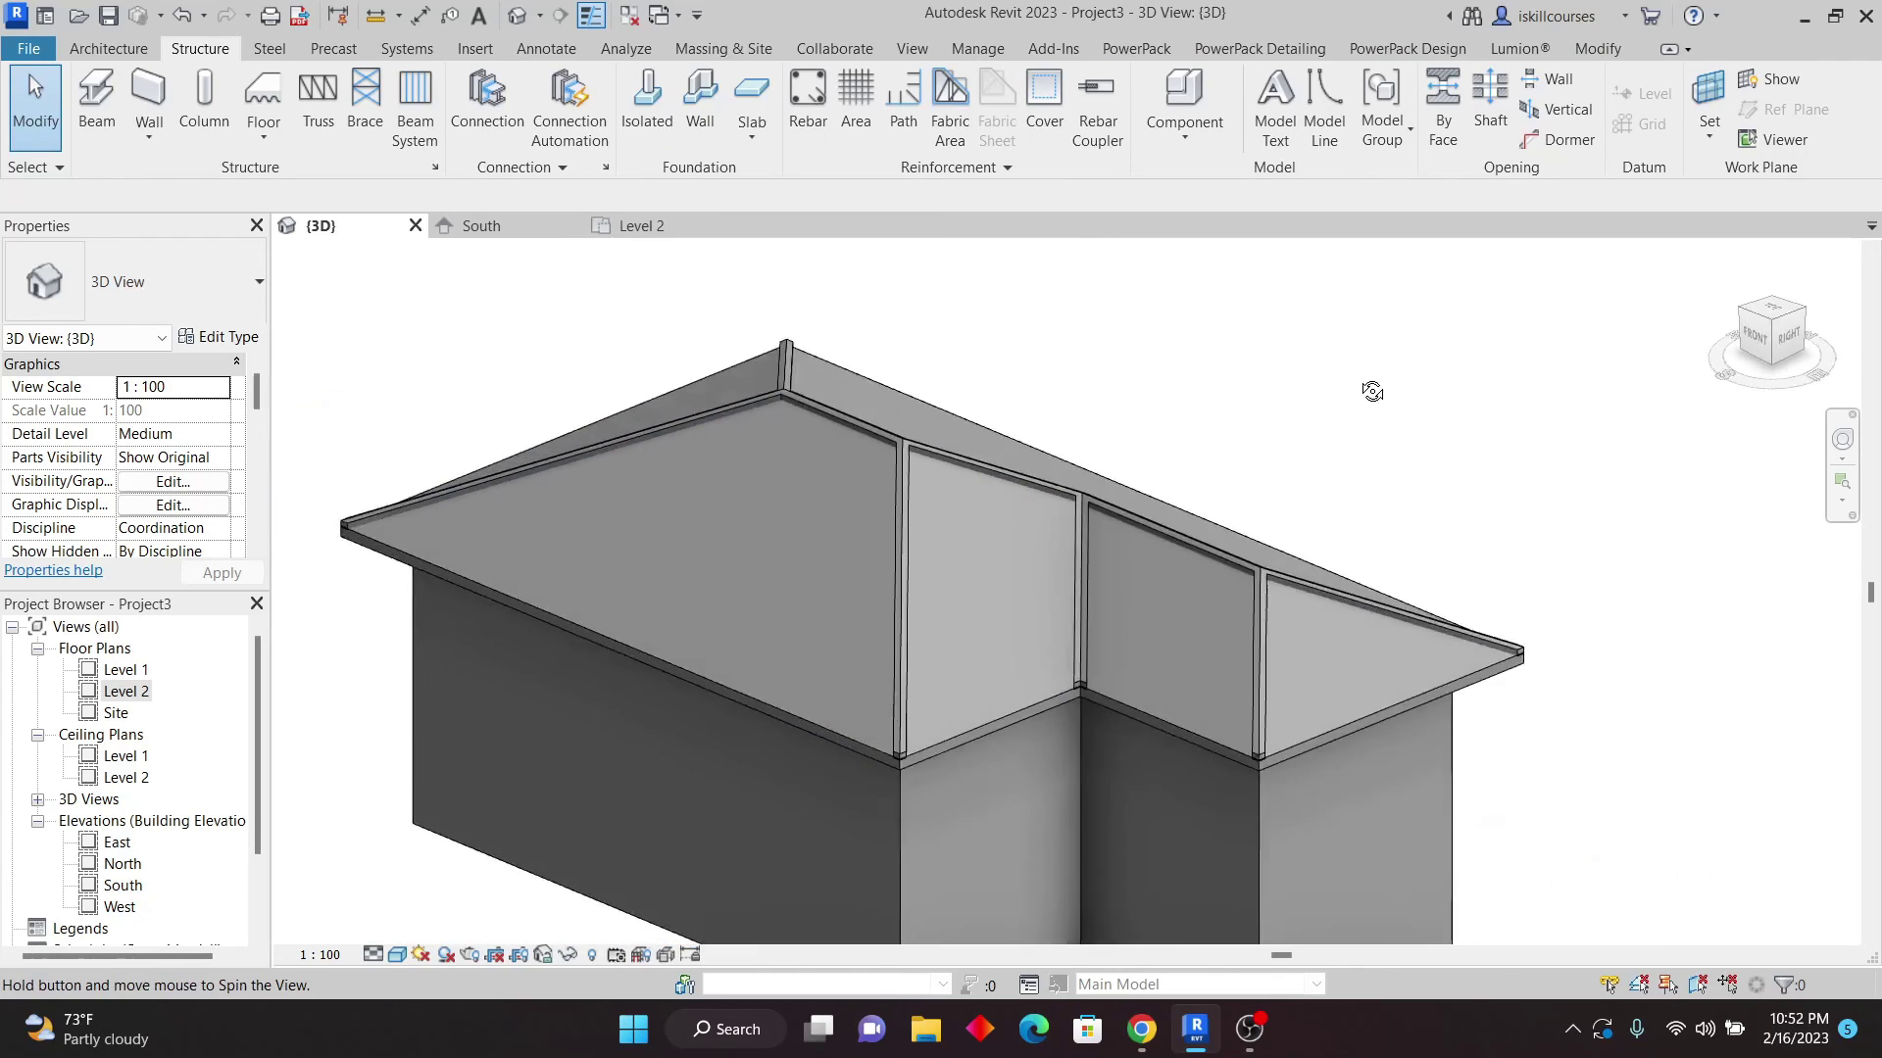
pyautogui.keyDown('shift'); pyautogui.moveTo(1370, 386); pyautogui.dragTo(1339, 361, button='middle'); pyautogui.keyUp('shift')
pyautogui.scroll(5, 1070, 503)
pyautogui.click(1070, 503)
pyautogui.scroll(4, 754, 441)
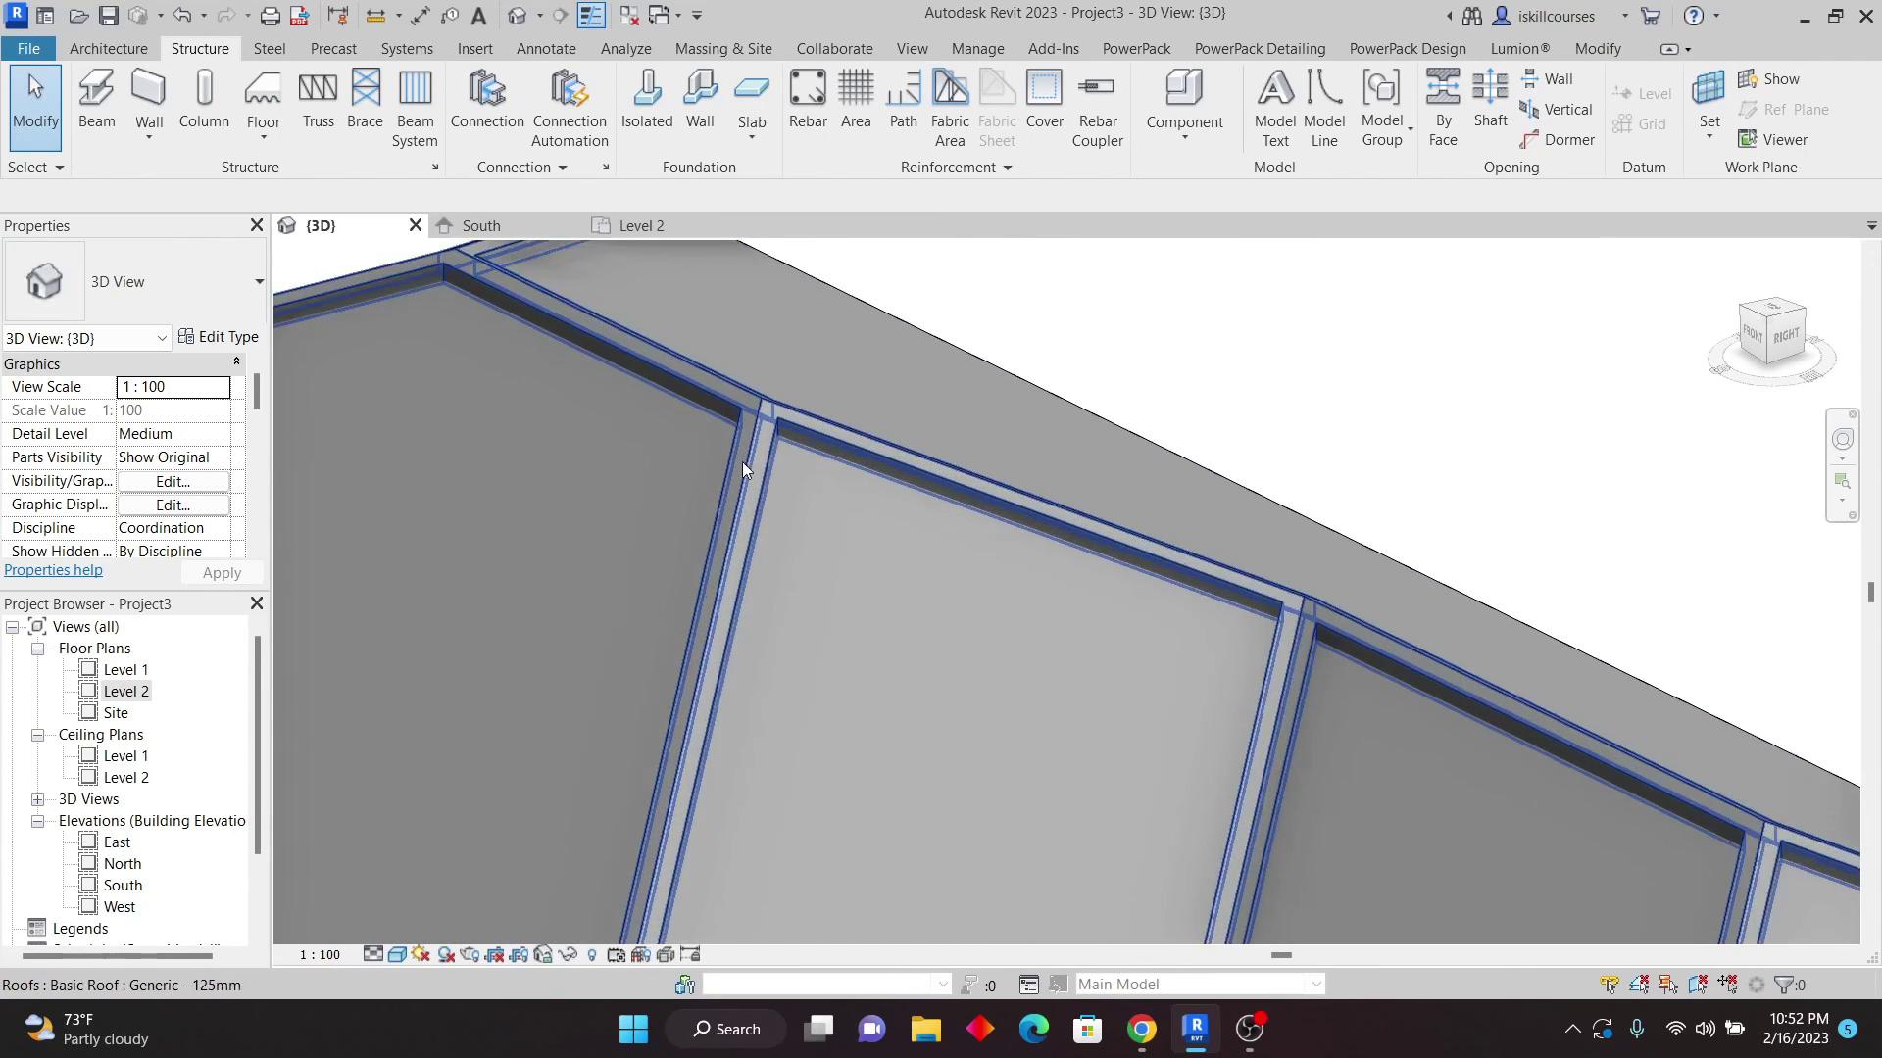
pyautogui.scroll(-3, 837, 444)
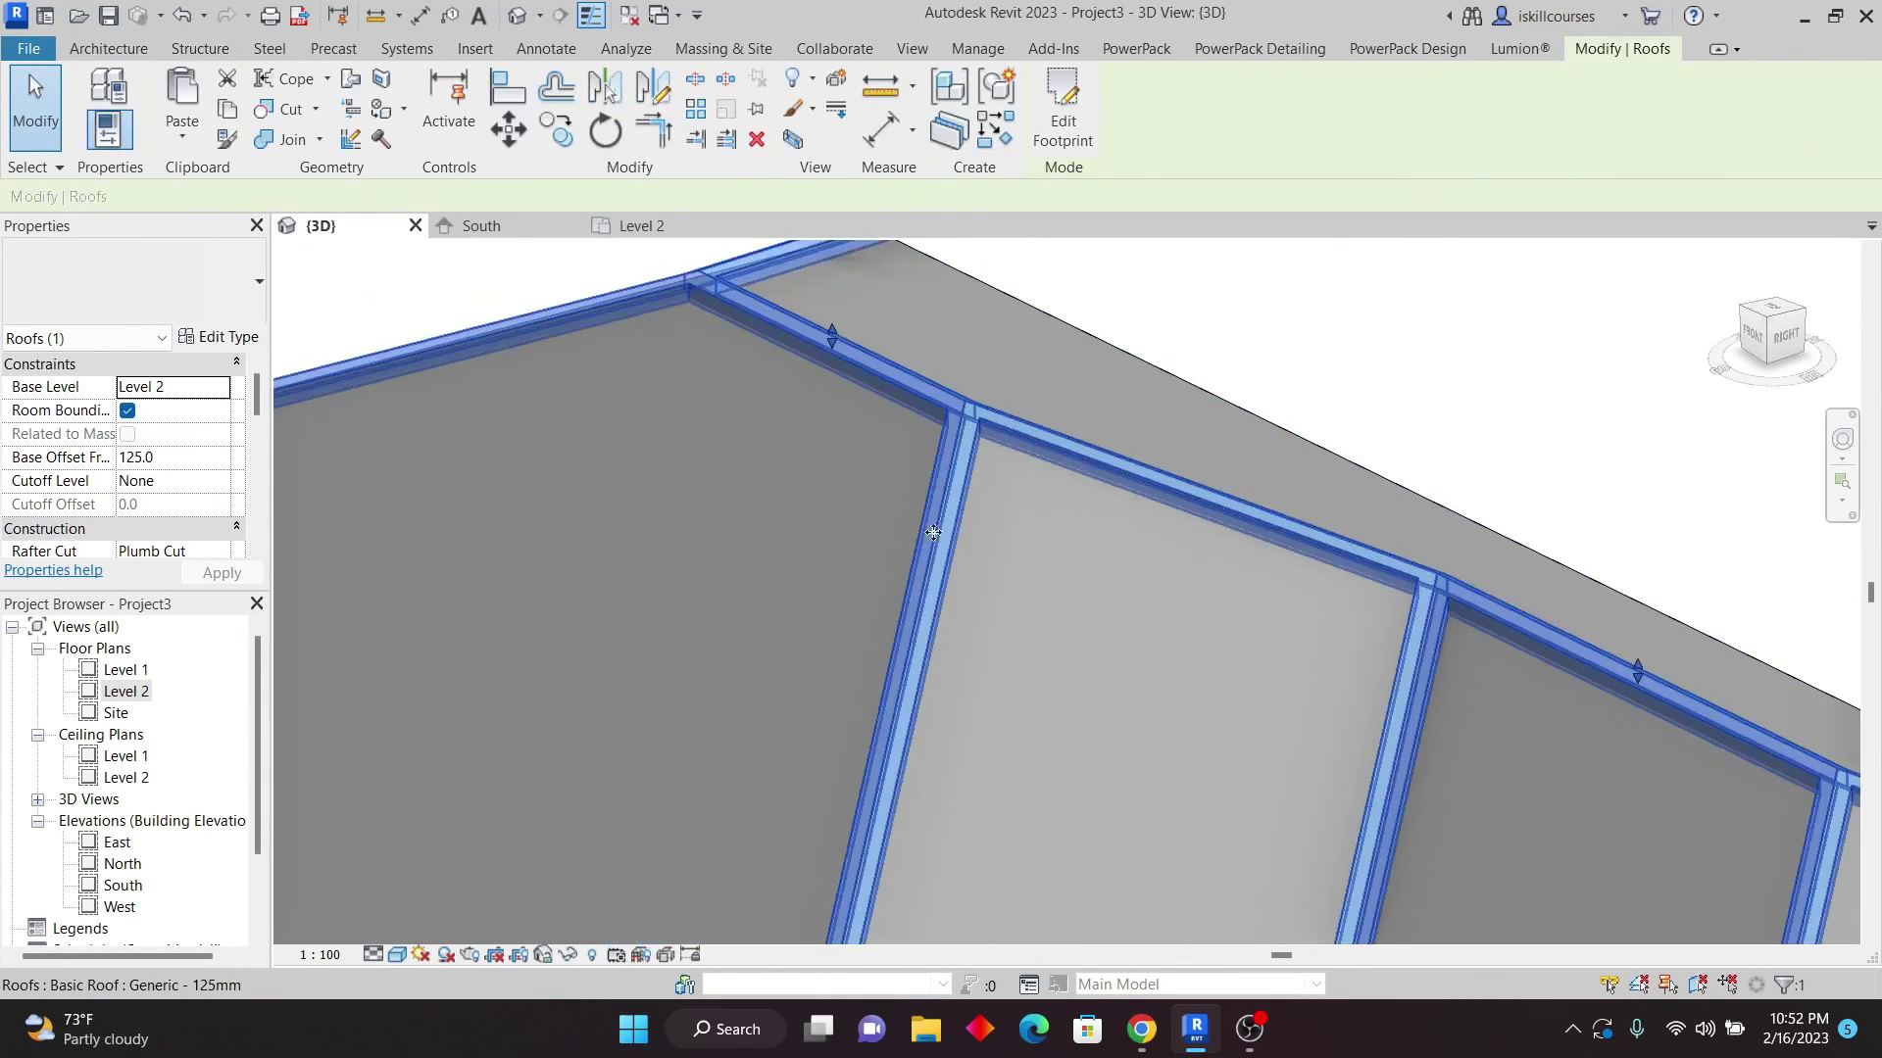
pyautogui.scroll(-2, 891, 517)
# - Set the Generic - 125mm roof type's structure layer thickness to 30 and apply
pyautogui.click(208, 339)
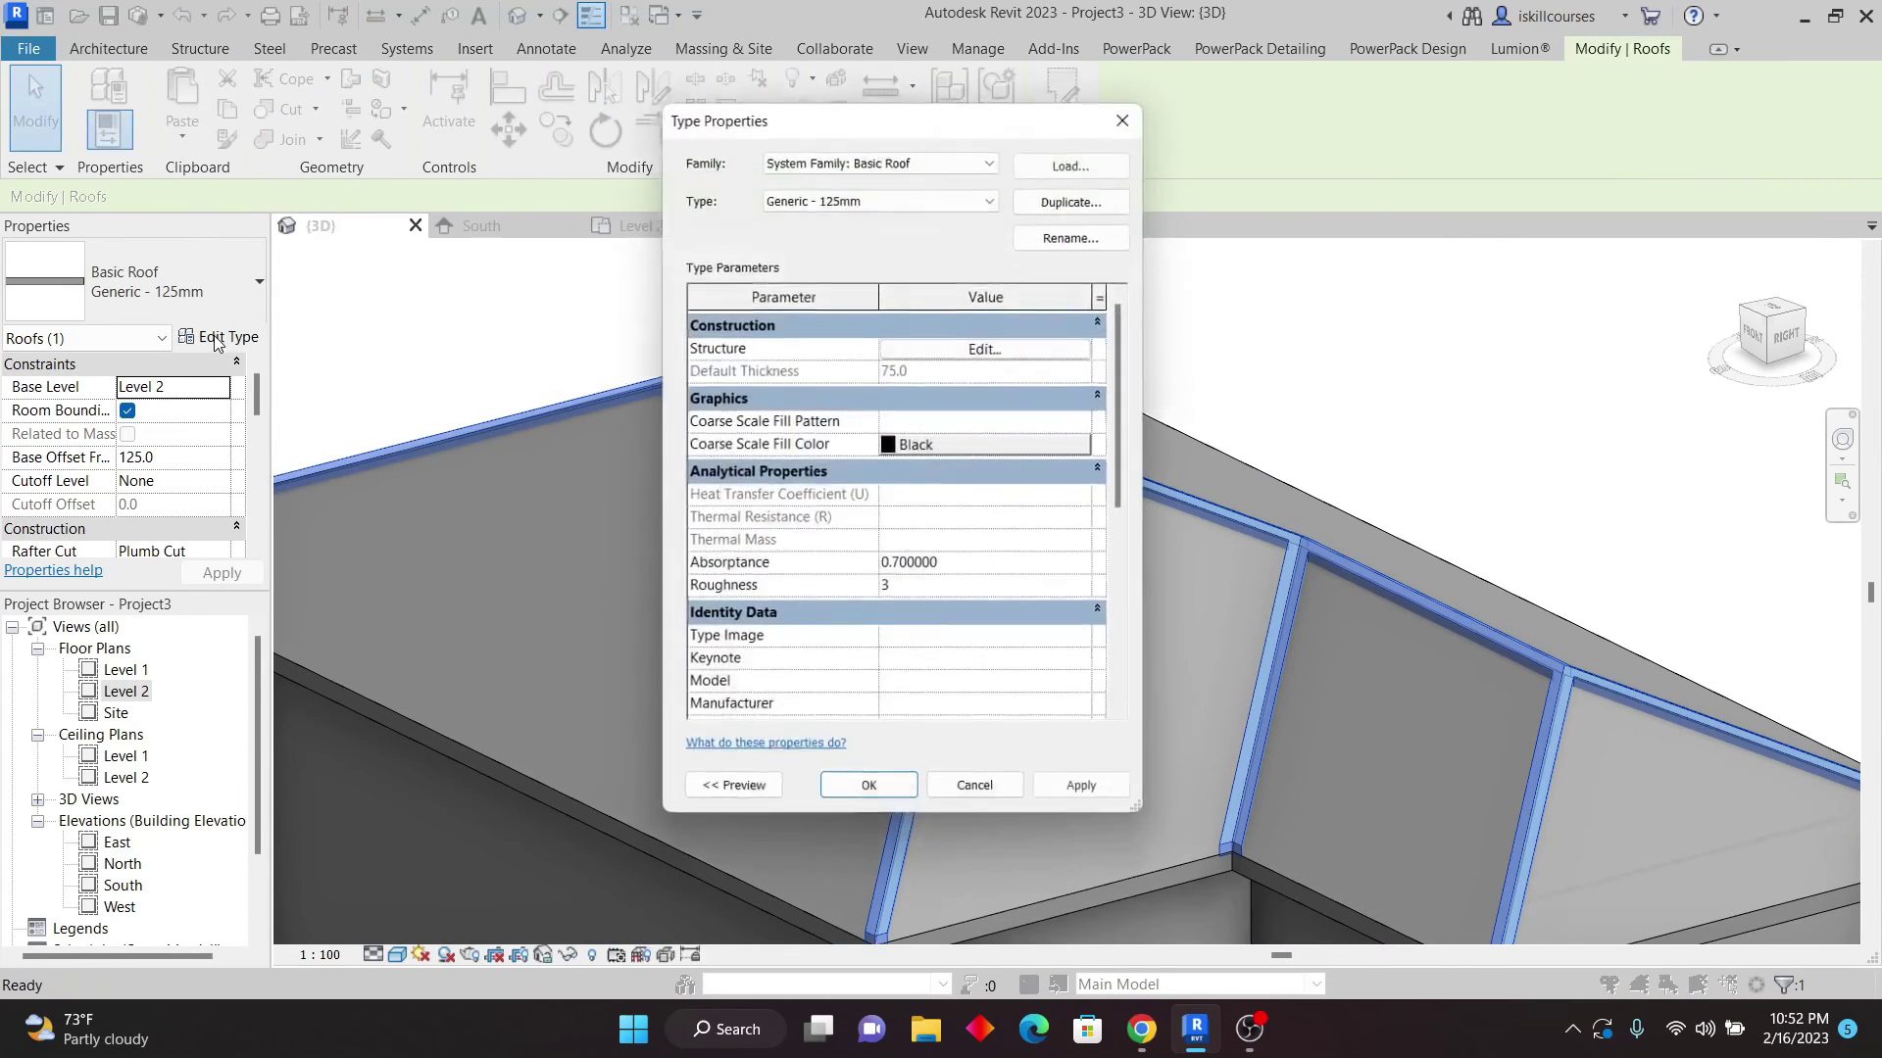
pyautogui.click(995, 350)
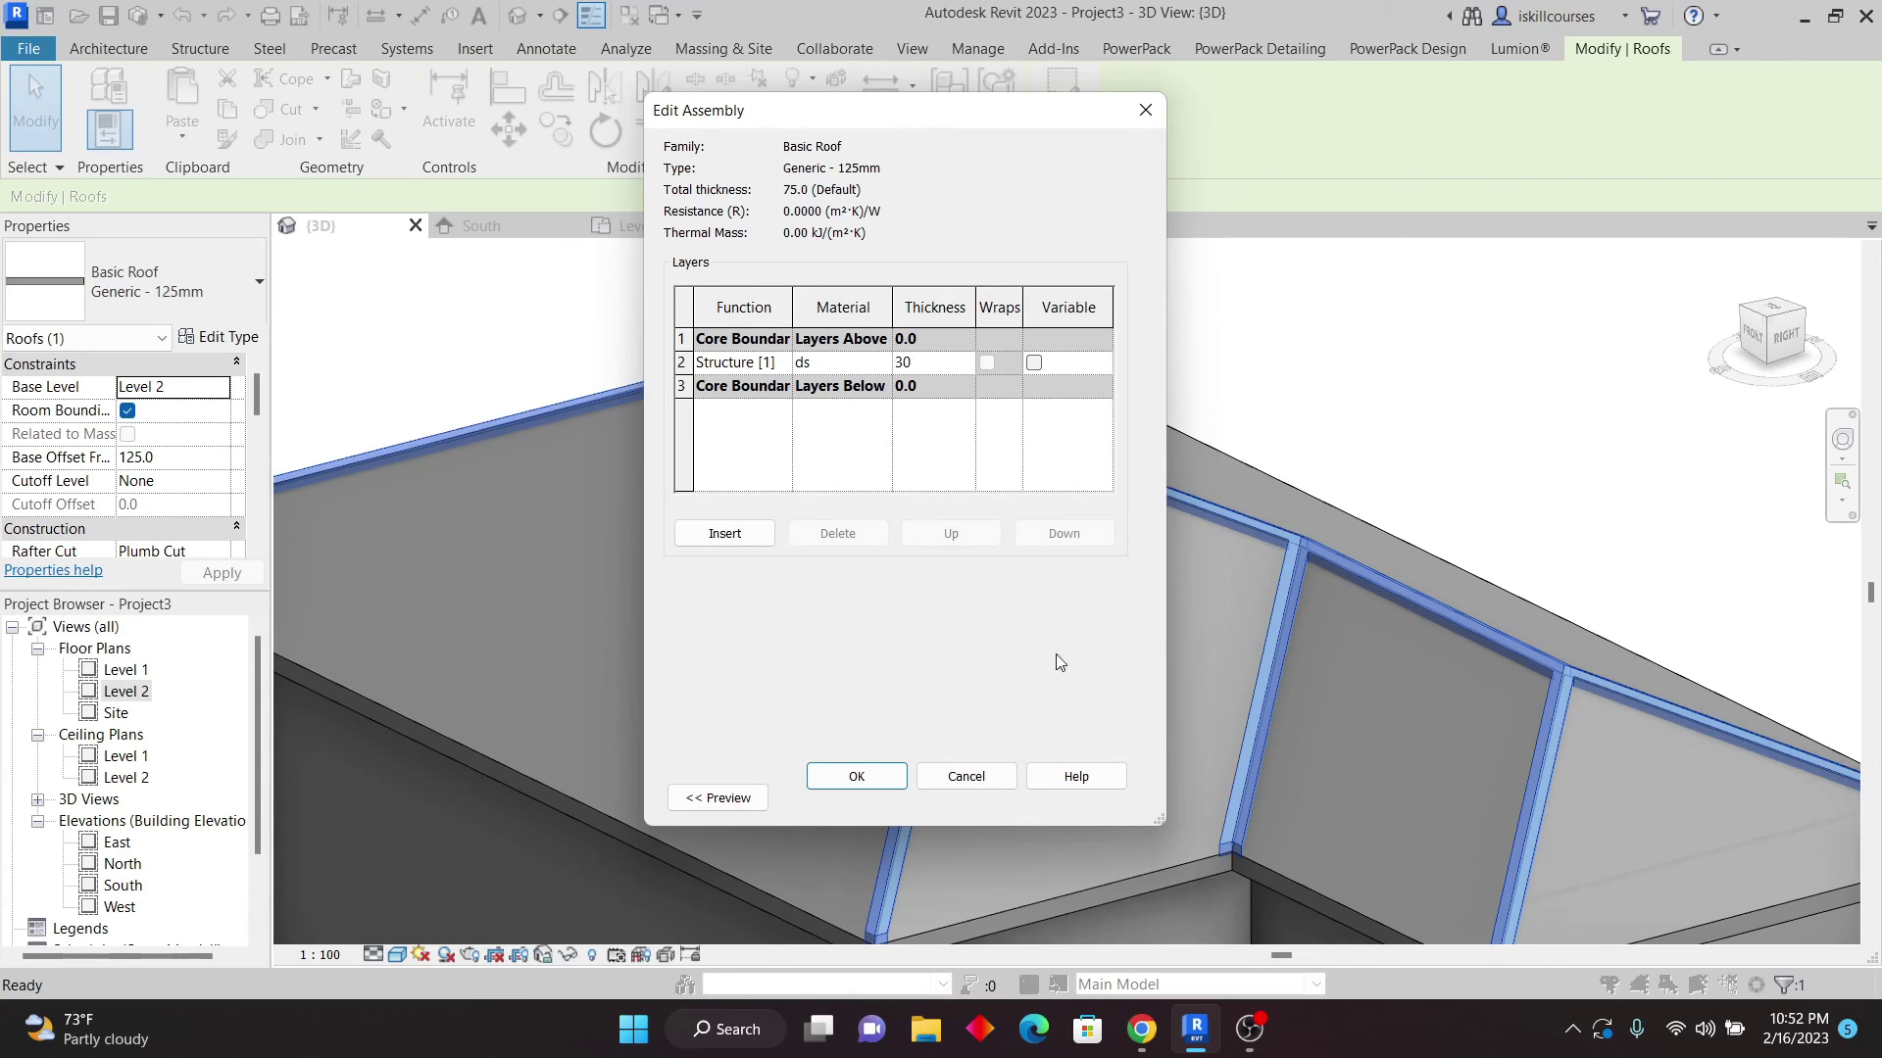
pyautogui.click(857, 776)
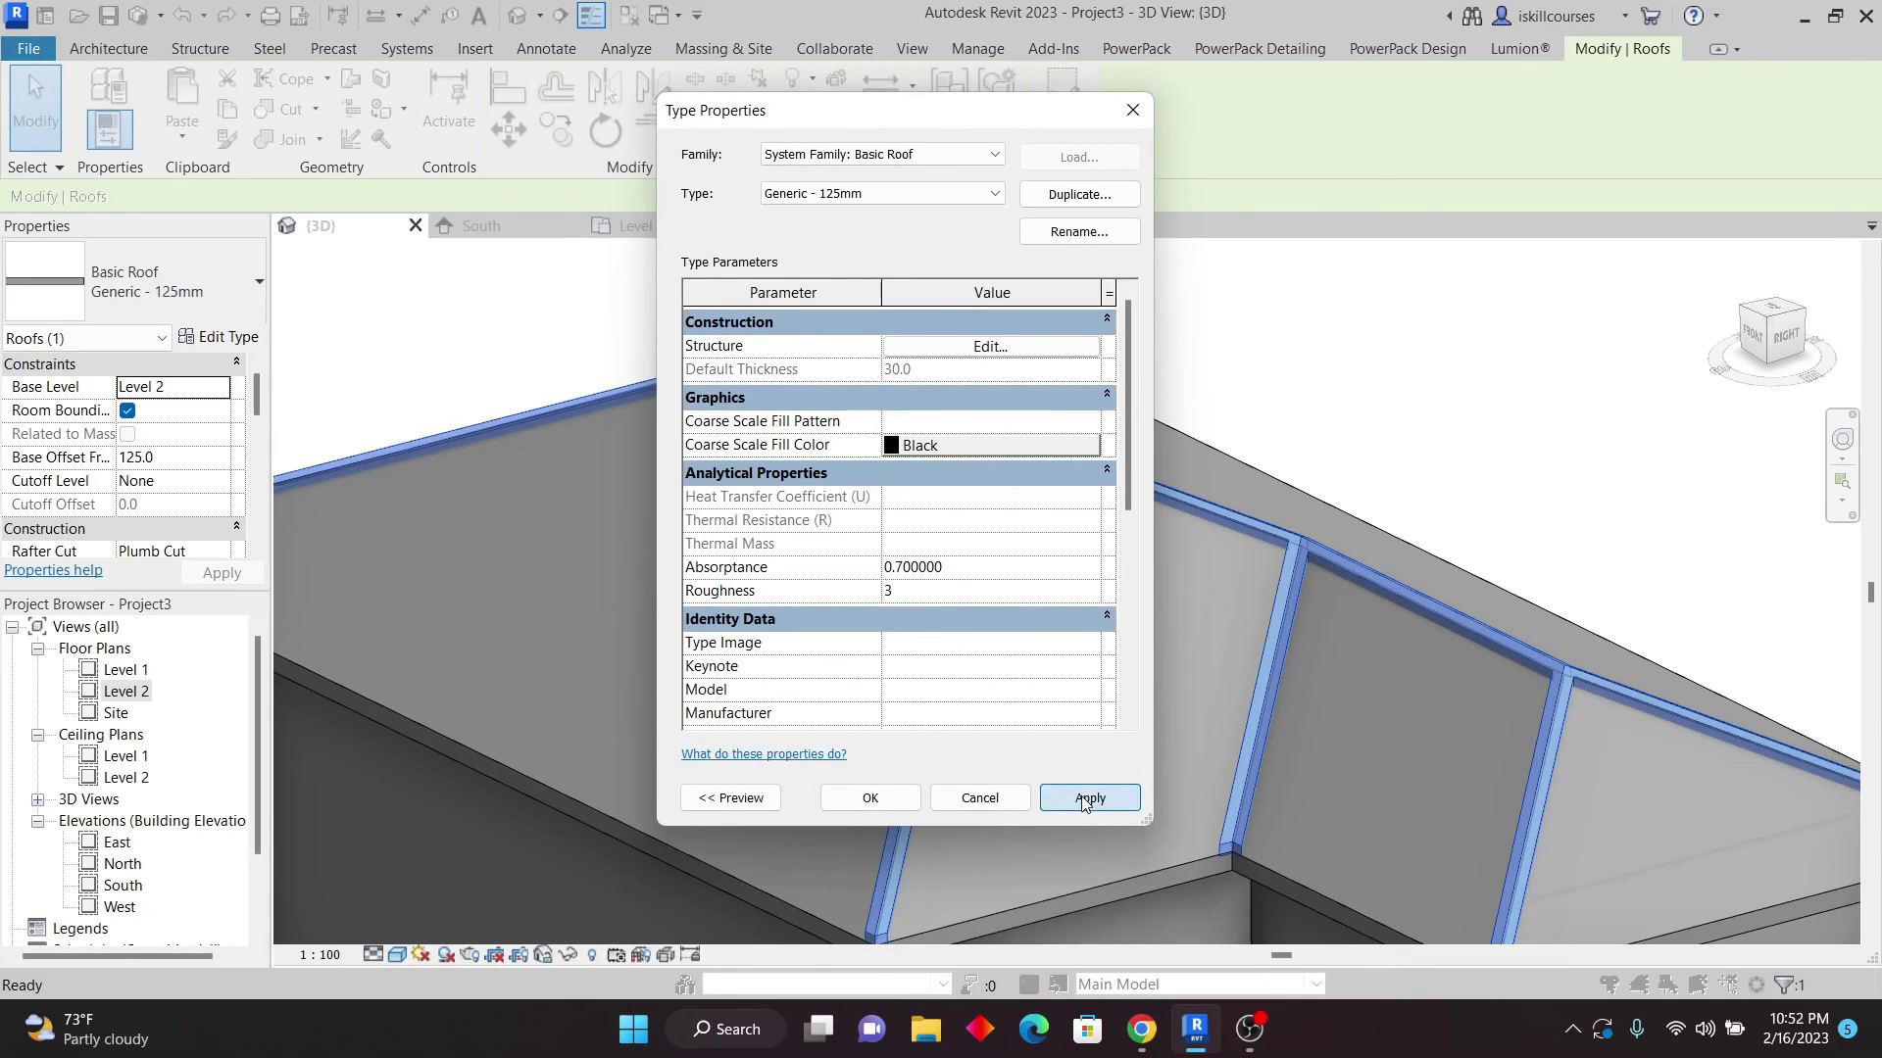
pyautogui.click(1086, 799)
pyautogui.click(869, 798)
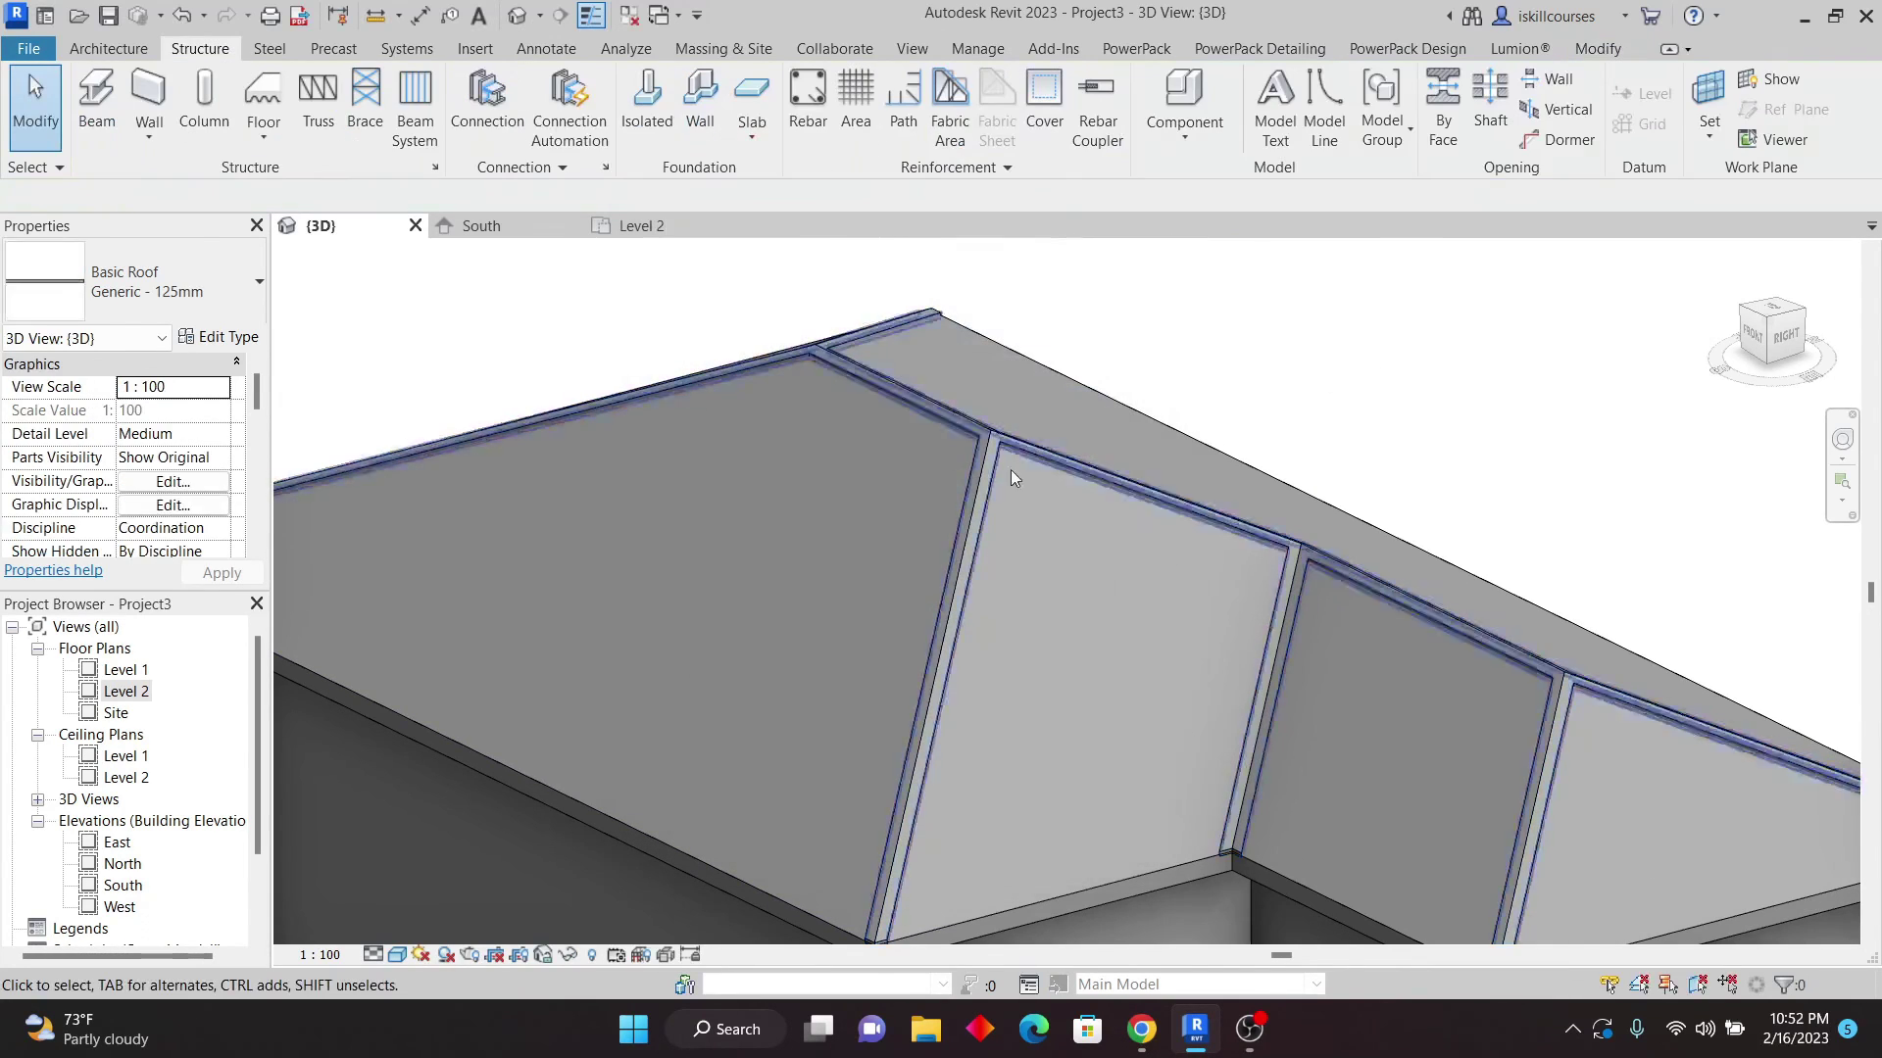
pyautogui.keyDown('shift'); pyautogui.moveTo(1266, 396); pyautogui.dragTo(1268, 461, button='middle'); pyautogui.keyUp('shift')
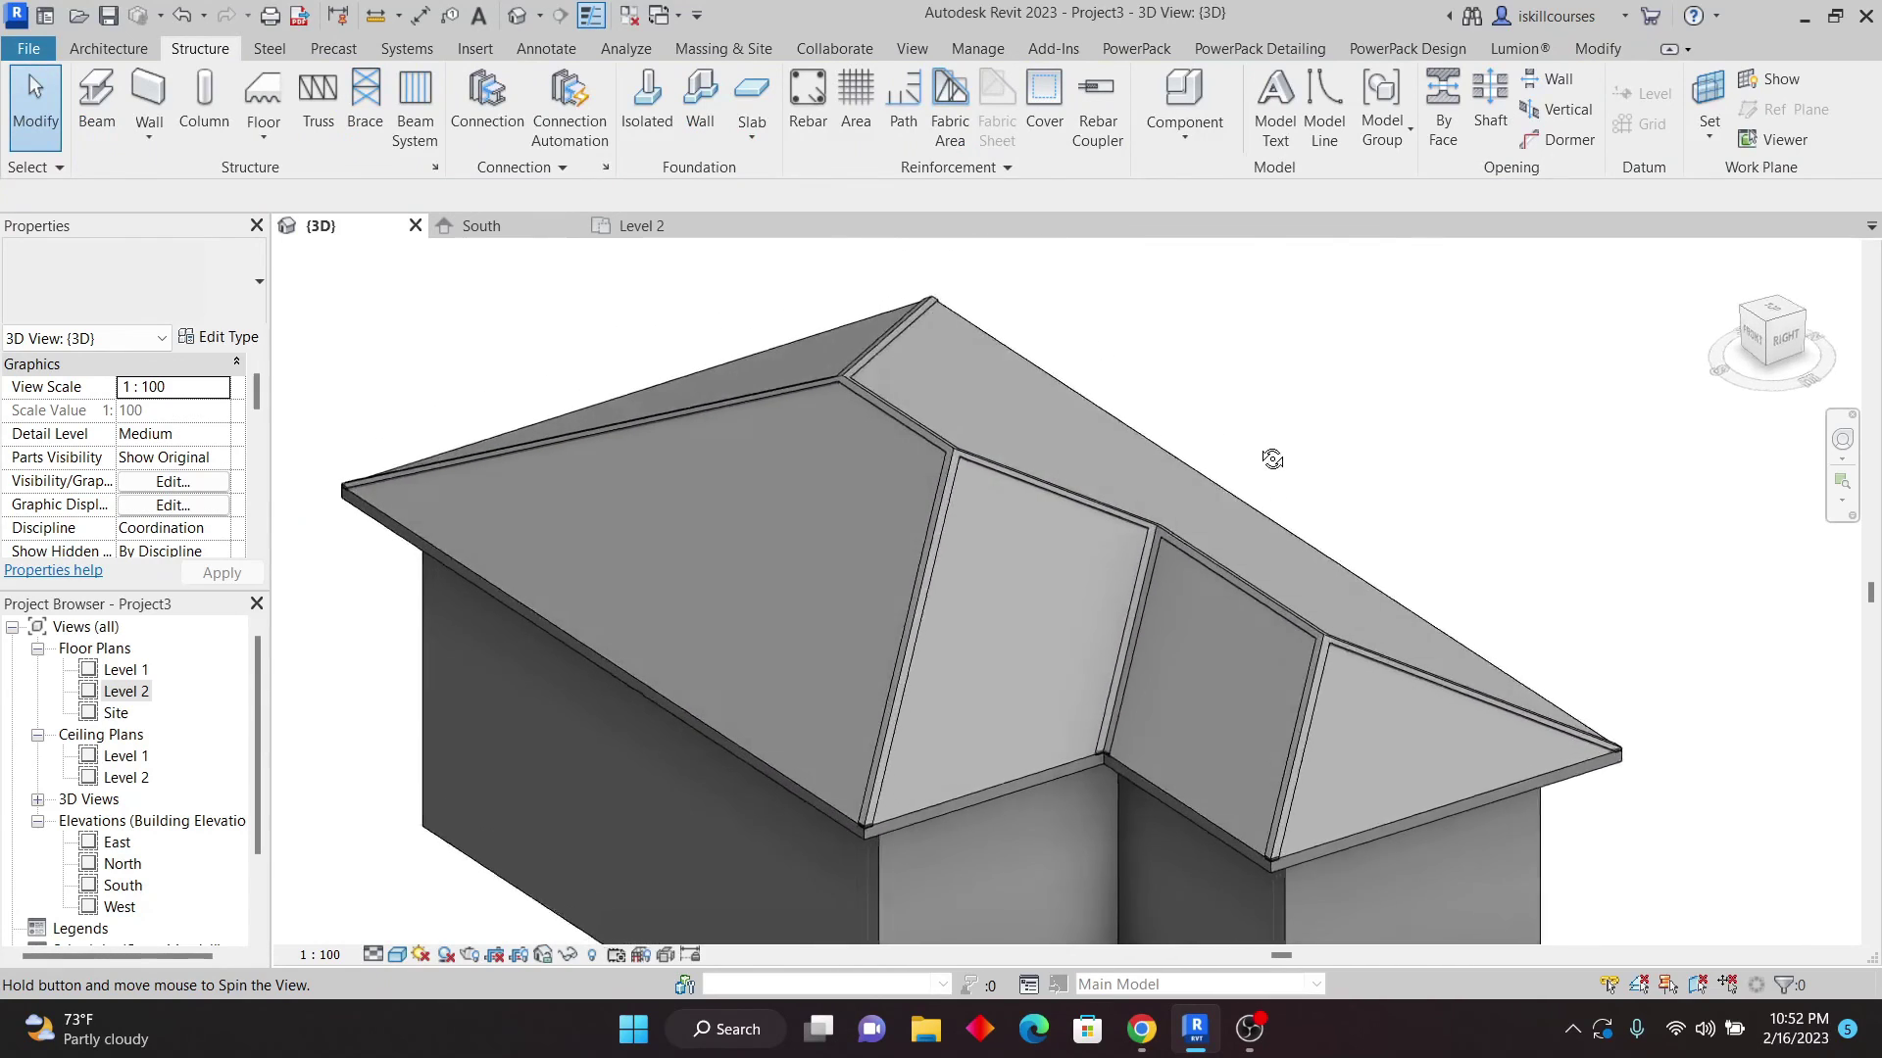
pyautogui.scroll(5, 906, 444)
pyautogui.scroll(-5, 906, 444)
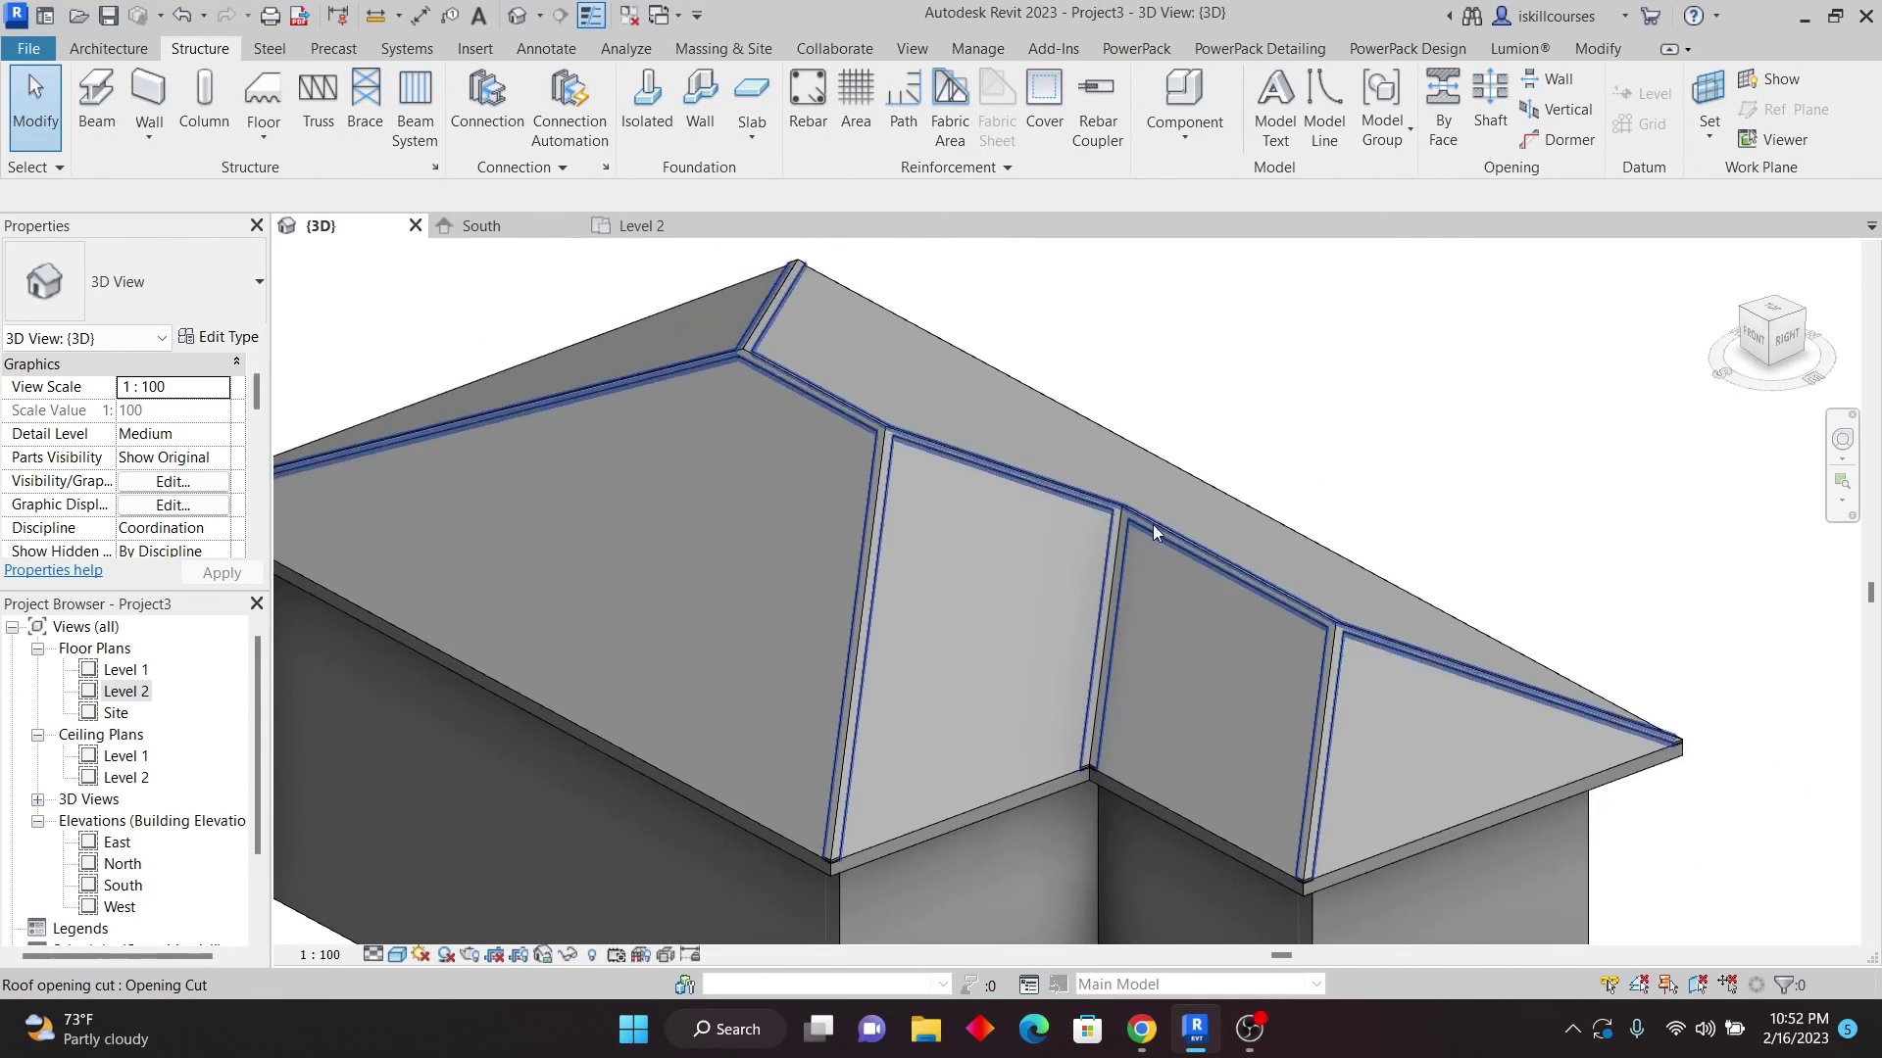
pyautogui.keyDown('shift'); pyautogui.moveTo(1162, 413); pyautogui.dragTo(991, 399, button='middle'); pyautogui.keyUp('shift')
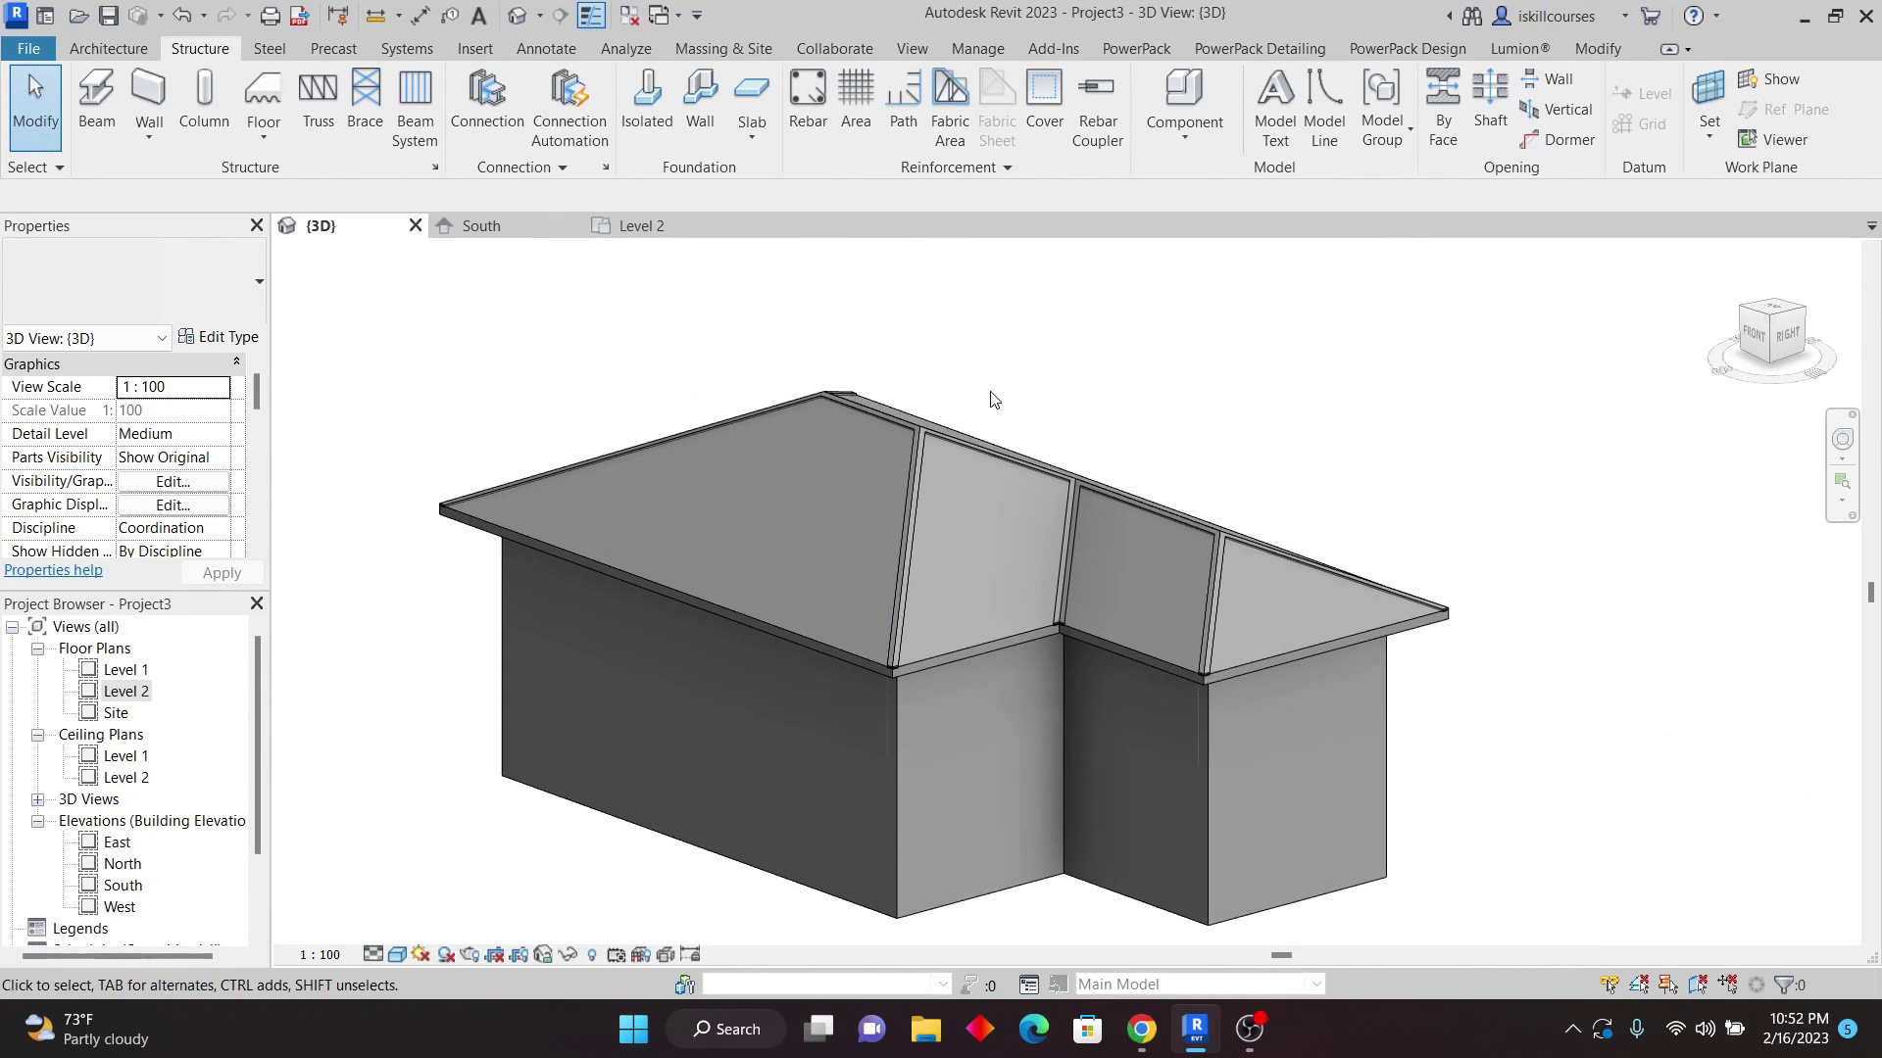
pyautogui.scroll(3, 994, 397)
pyautogui.scroll(-1, 1117, 353)
pyautogui.keyDown('shift'); pyautogui.moveTo(1233, 336); pyautogui.dragTo(1213, 428, button='middle'); pyautogui.keyUp('shift')
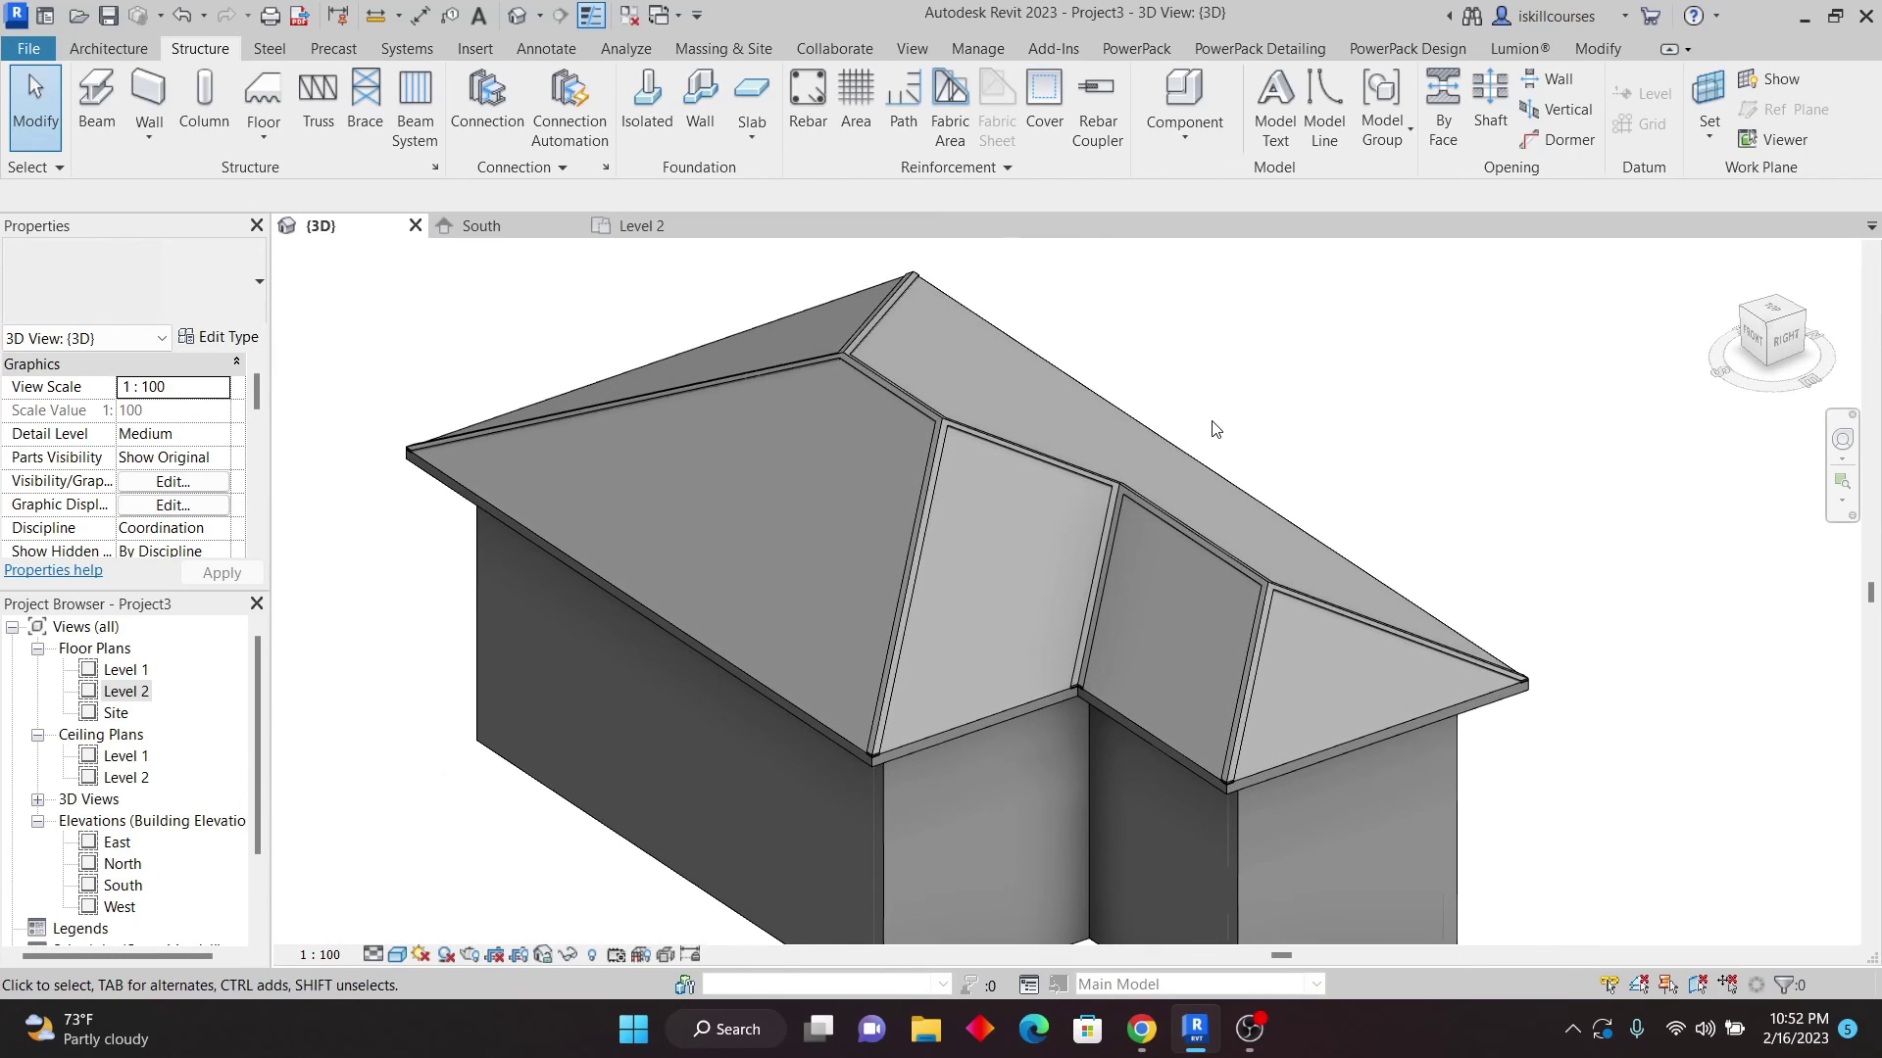